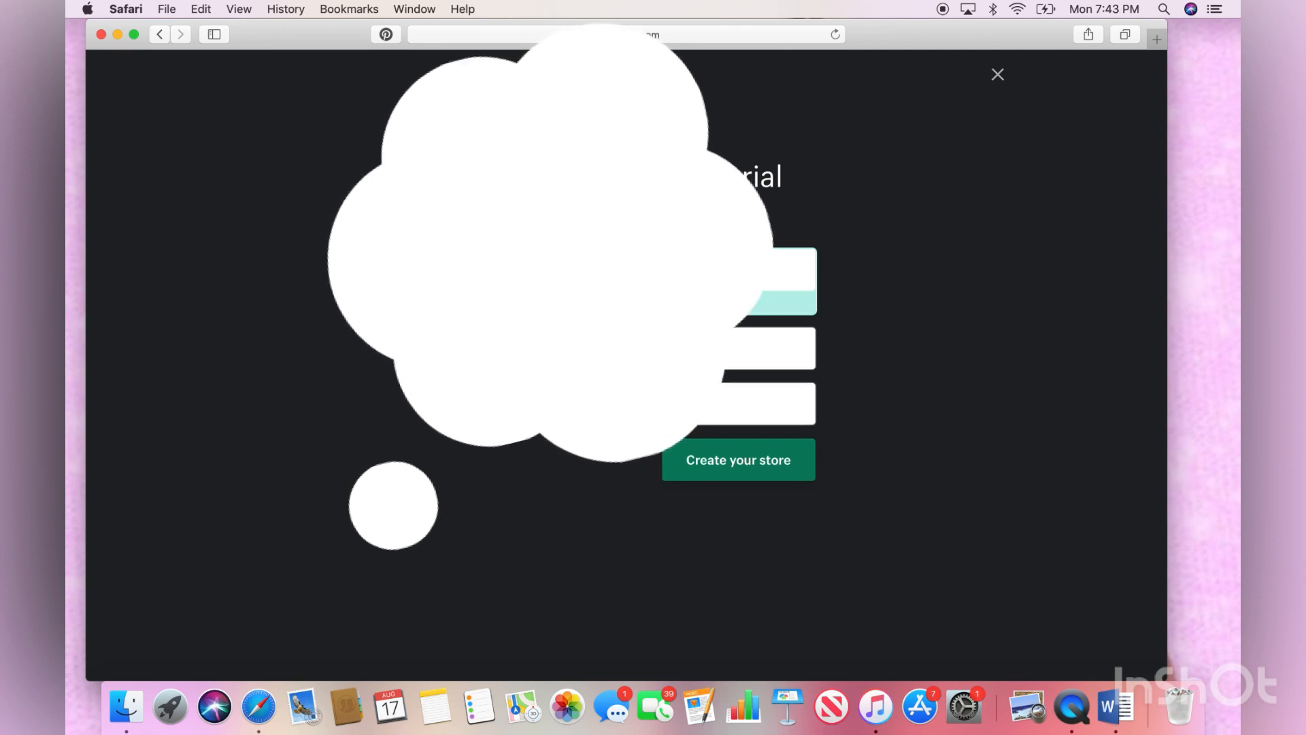
Complete the trial sign-up form with the store name Prim BeautyGlam and create the store
key(Tab)
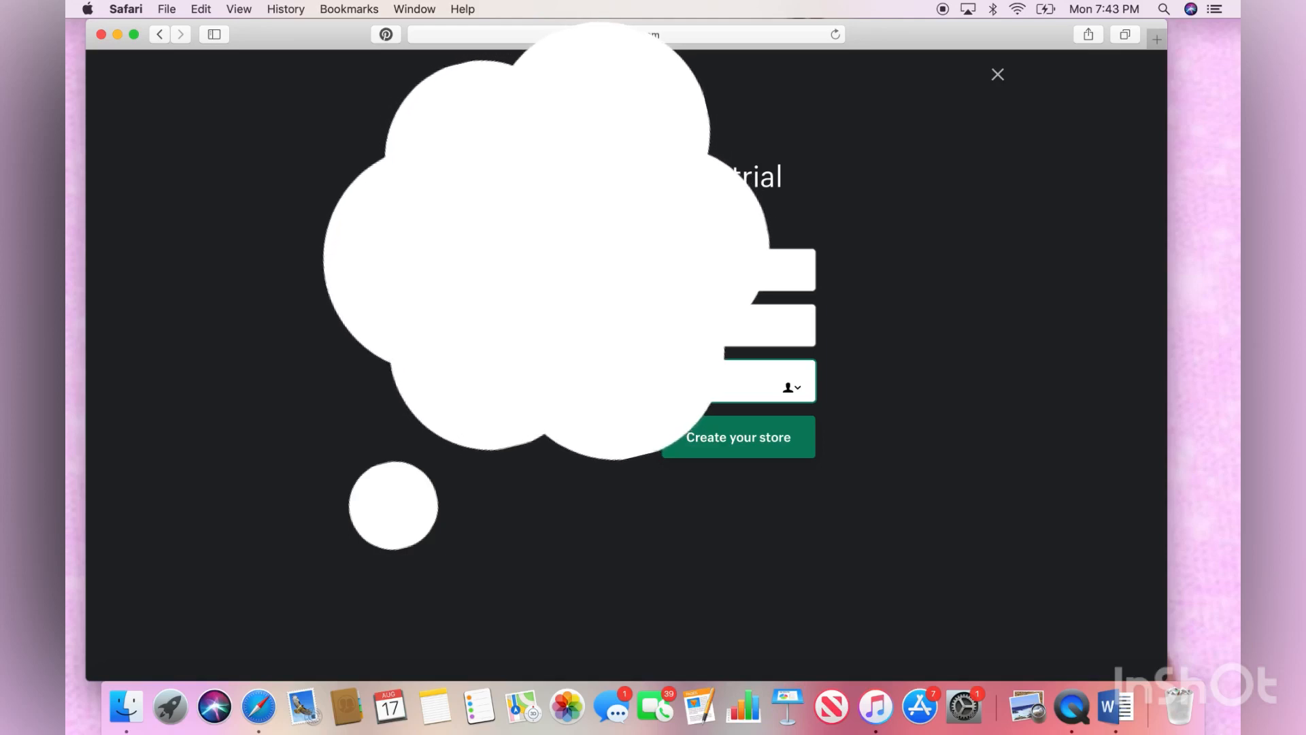
key(Tab)
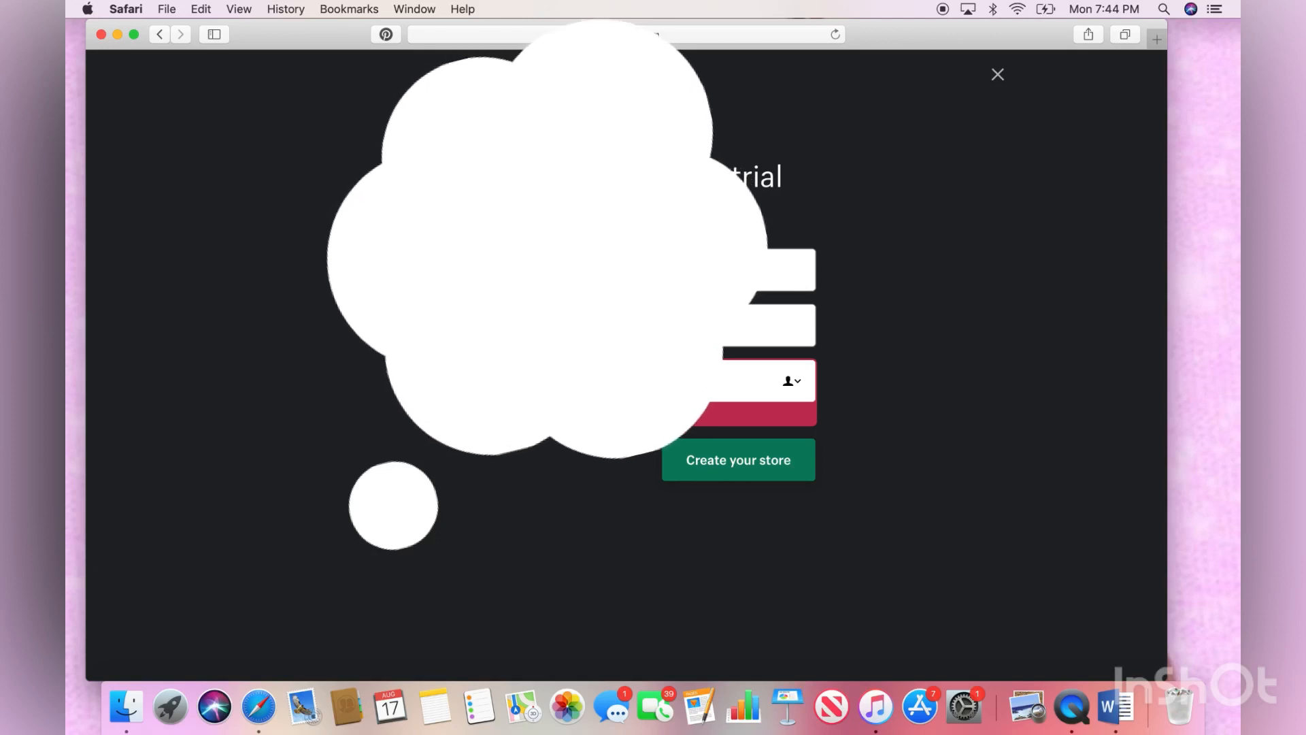
text(P)
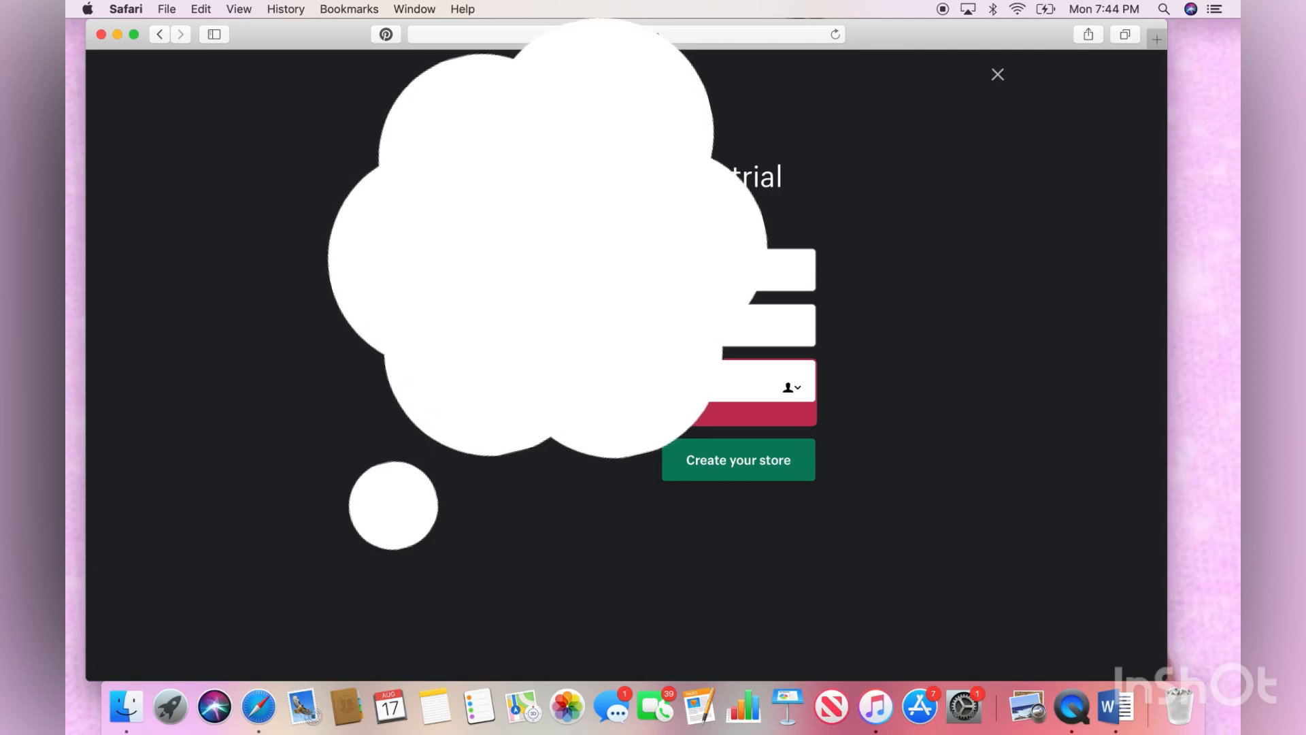
text(s)
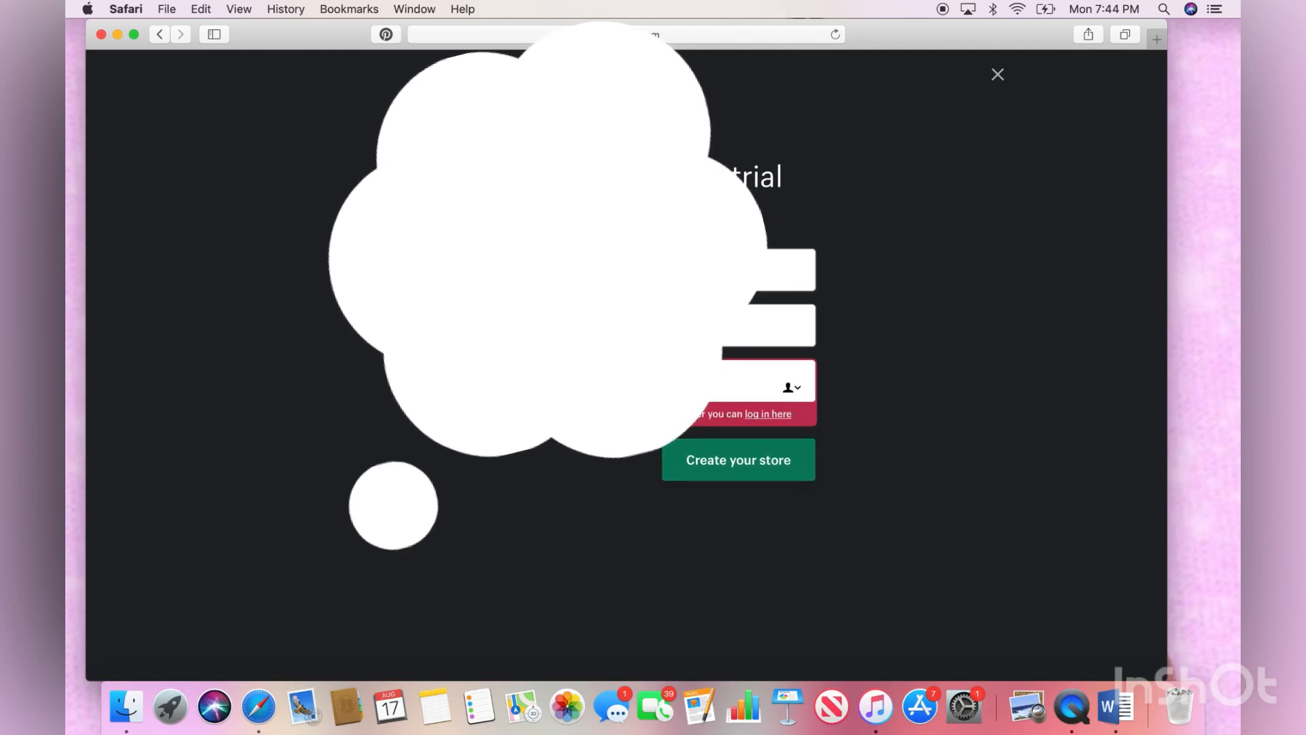
key(BackSpace)
key(BackSpace)
key(BackSpace)
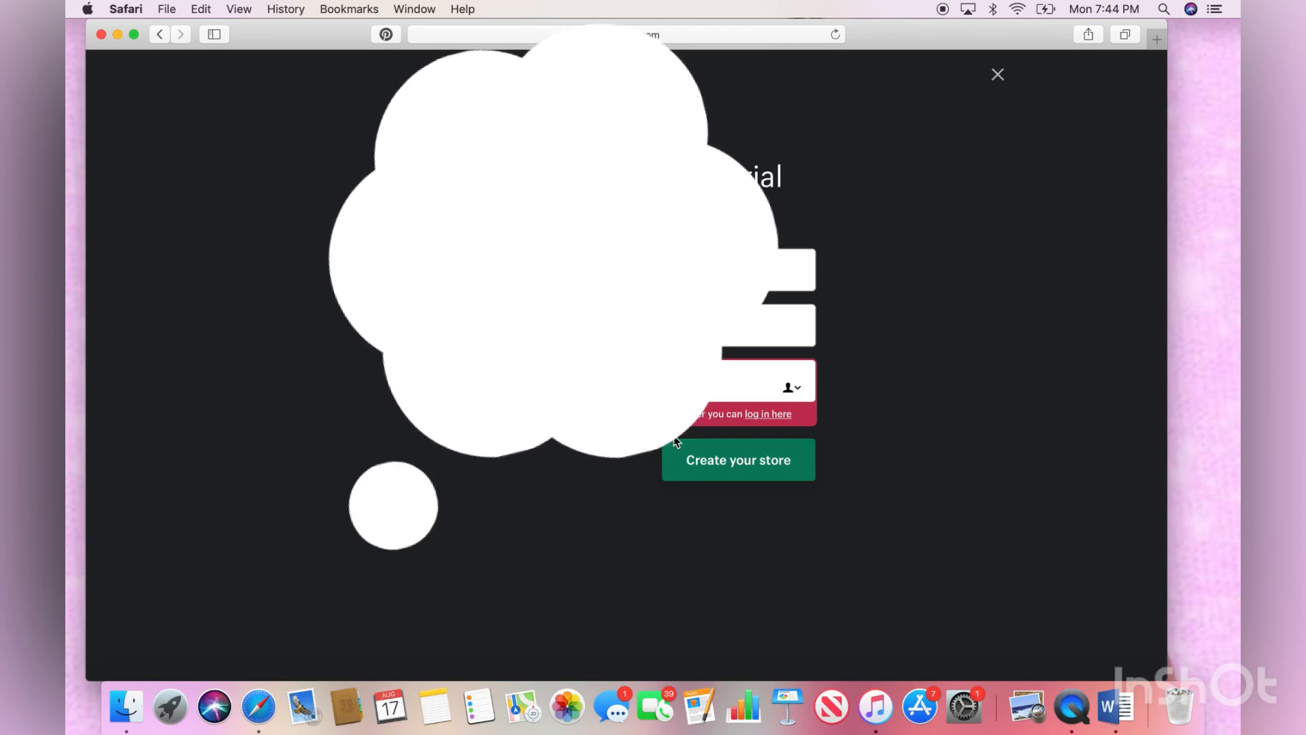
key(BackSpace)
key(BackSpace)
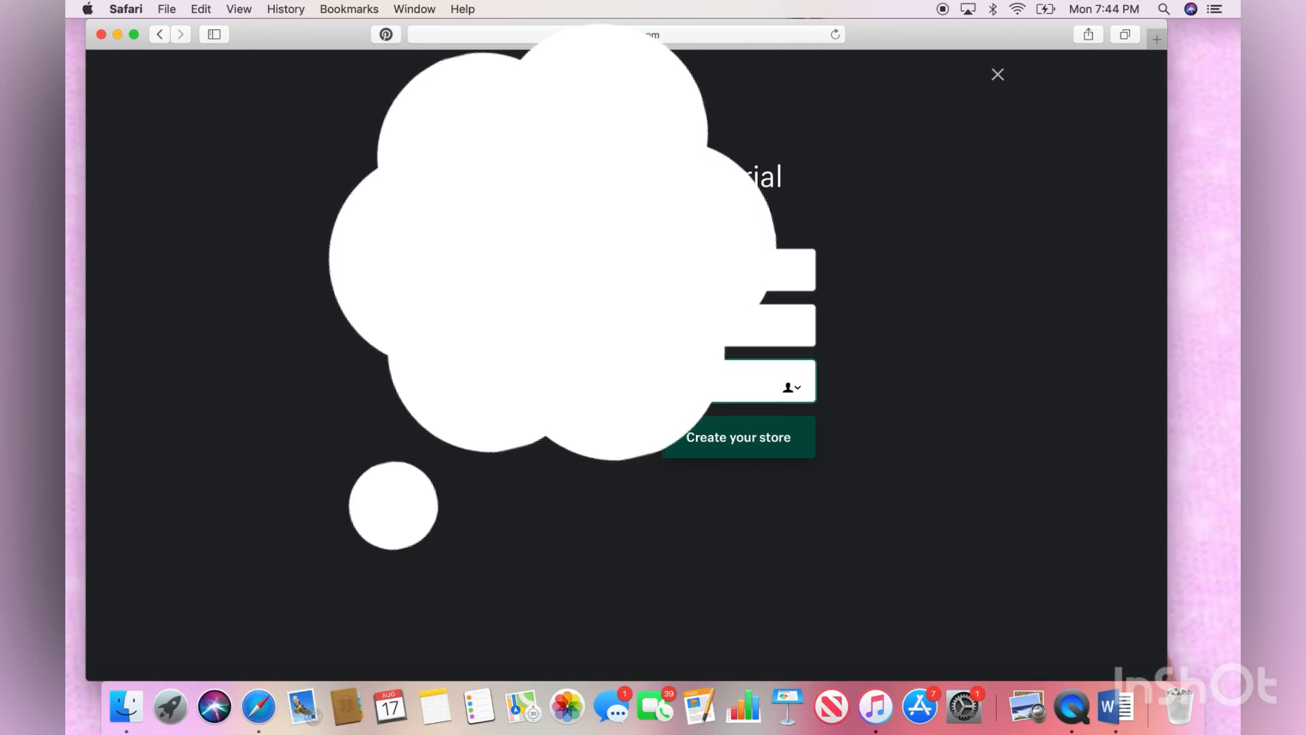
click(699, 453)
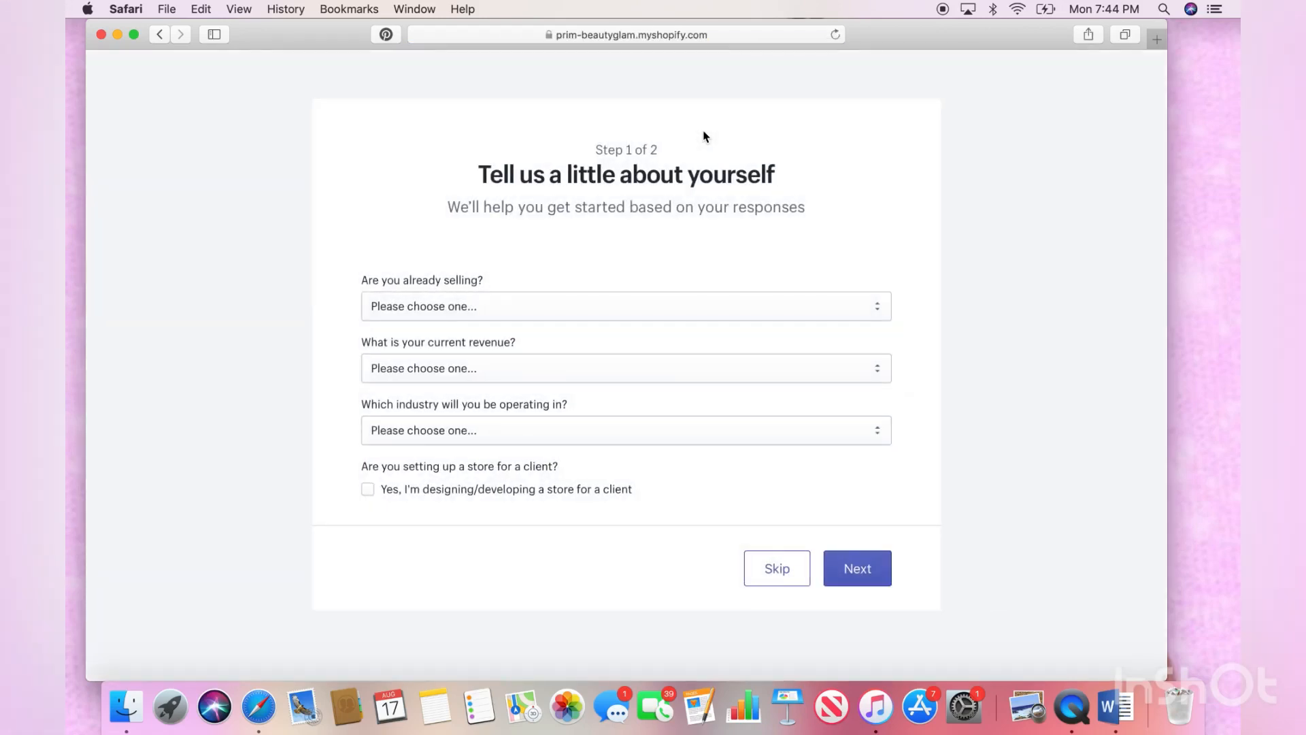
Answer the selling questions with "I'm not selling products yet" and "No, I'm just playing around with Shopify"
click(604, 311)
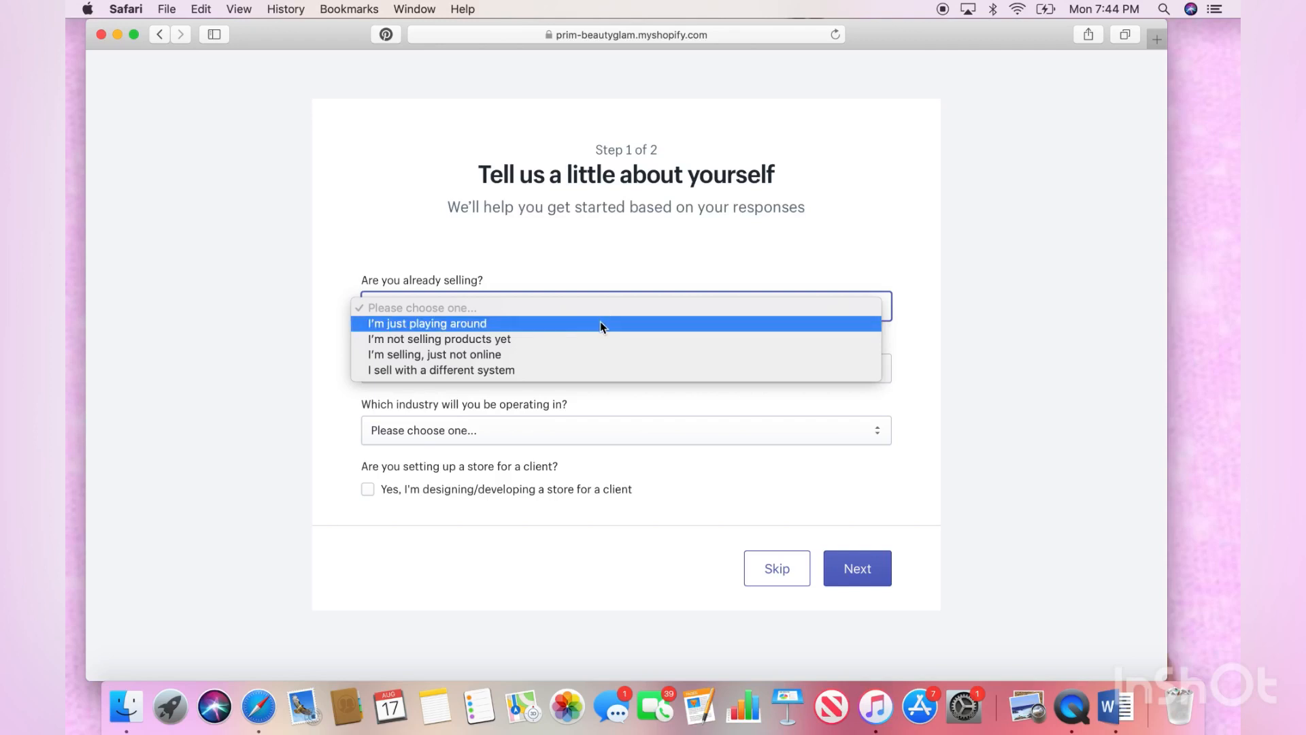
click(601, 326)
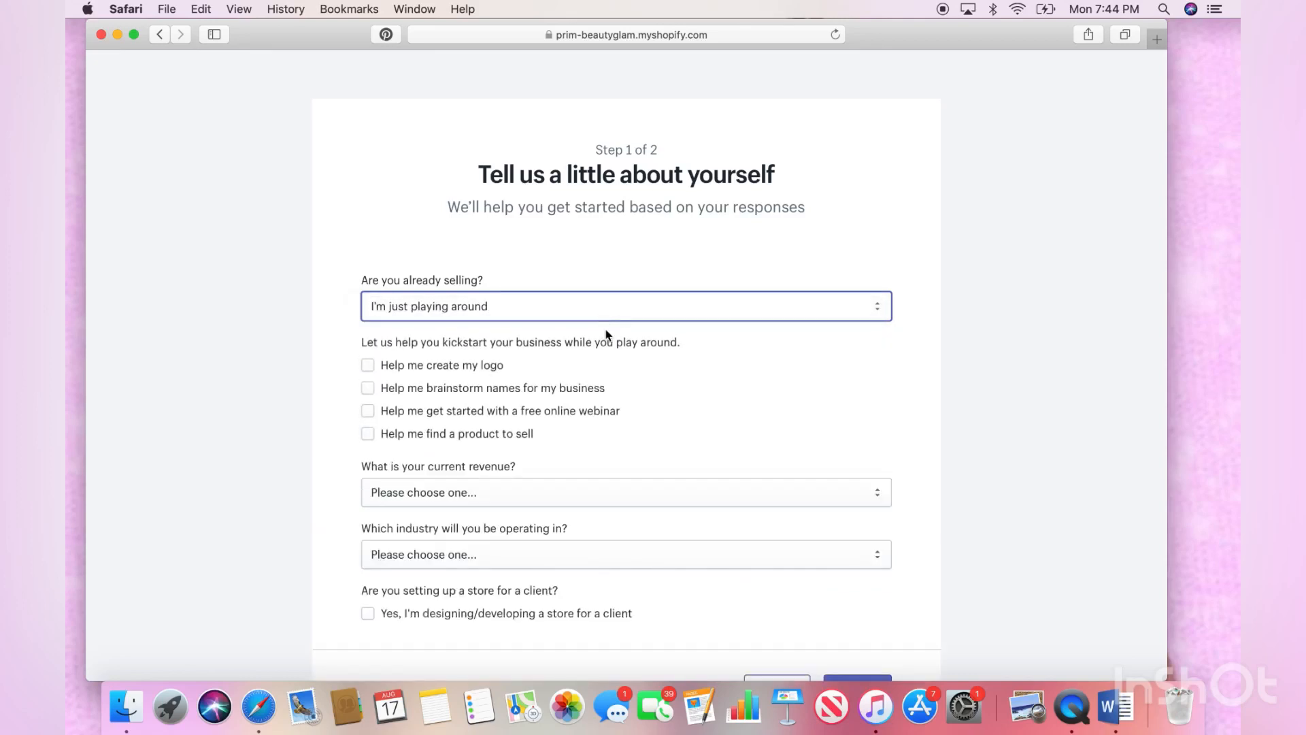
click(608, 319)
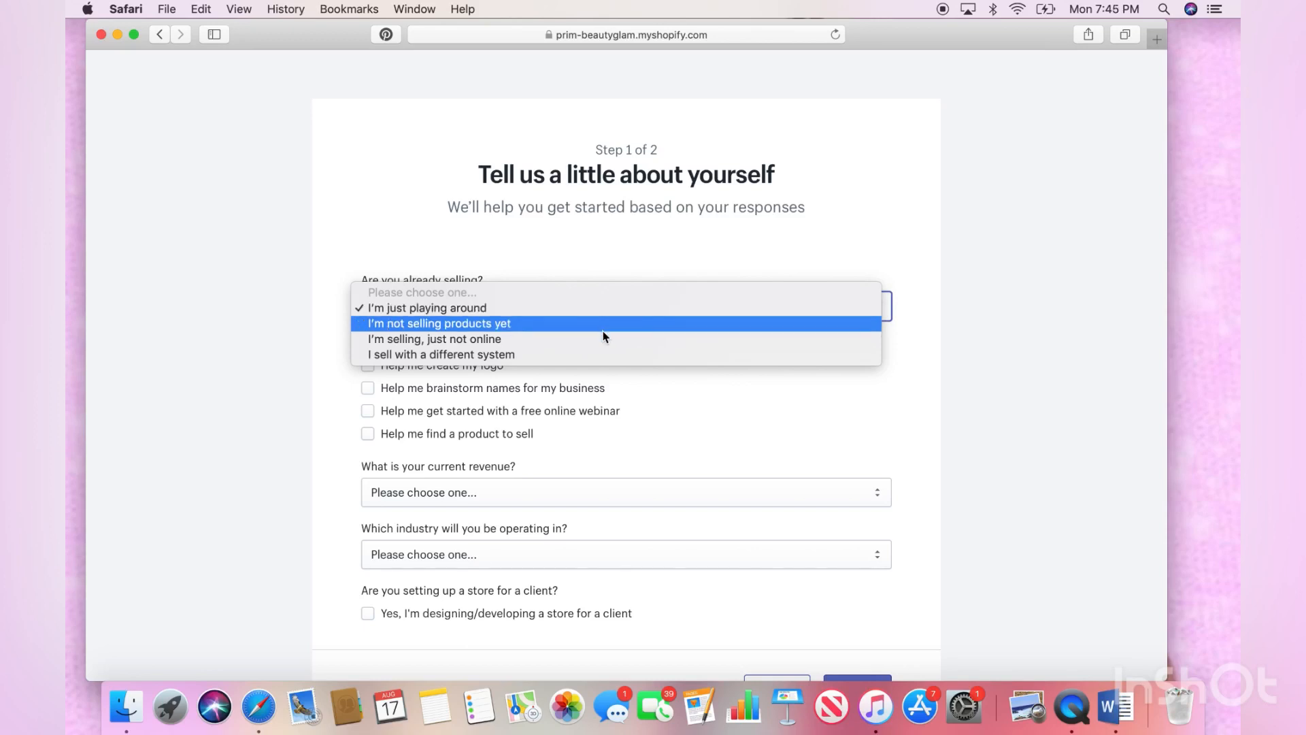
click(604, 324)
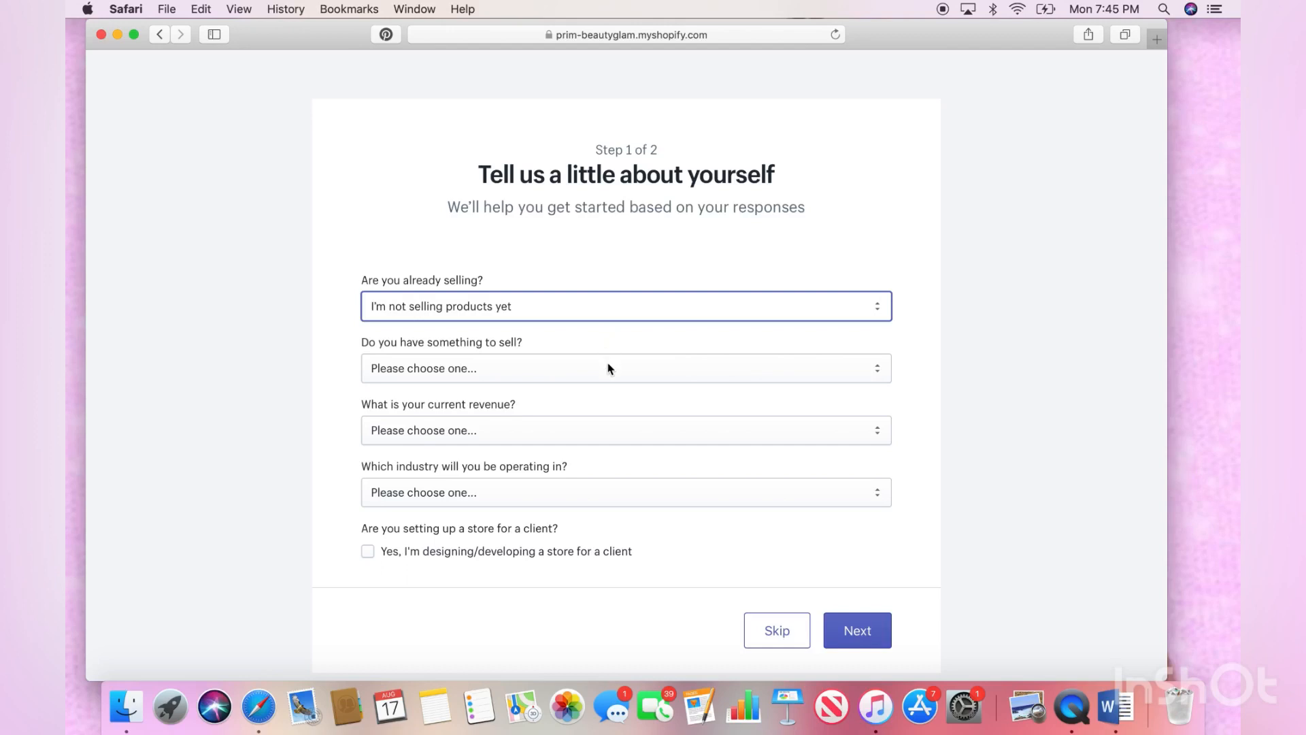
click(608, 367)
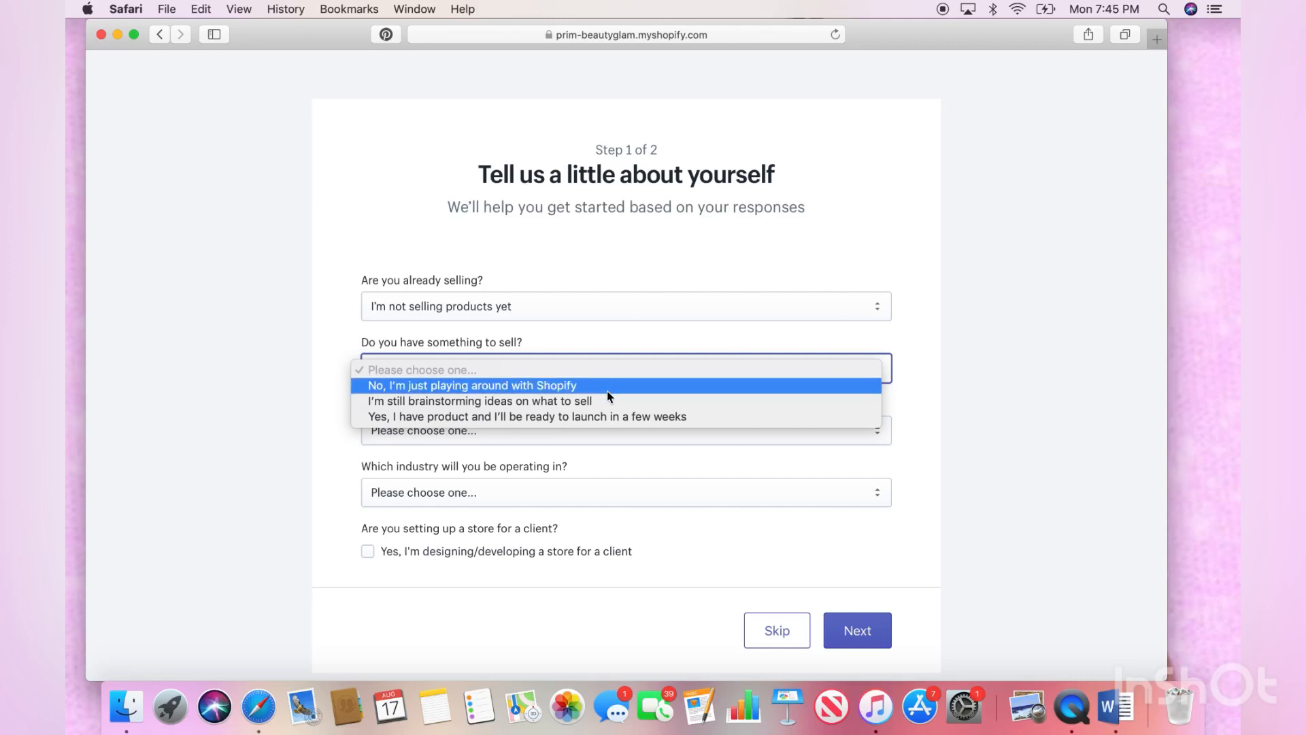
click(607, 386)
Set the current revenue to $0 USD (I'm just getting started) and the industry to Beauty, and continue to the address step
click(605, 422)
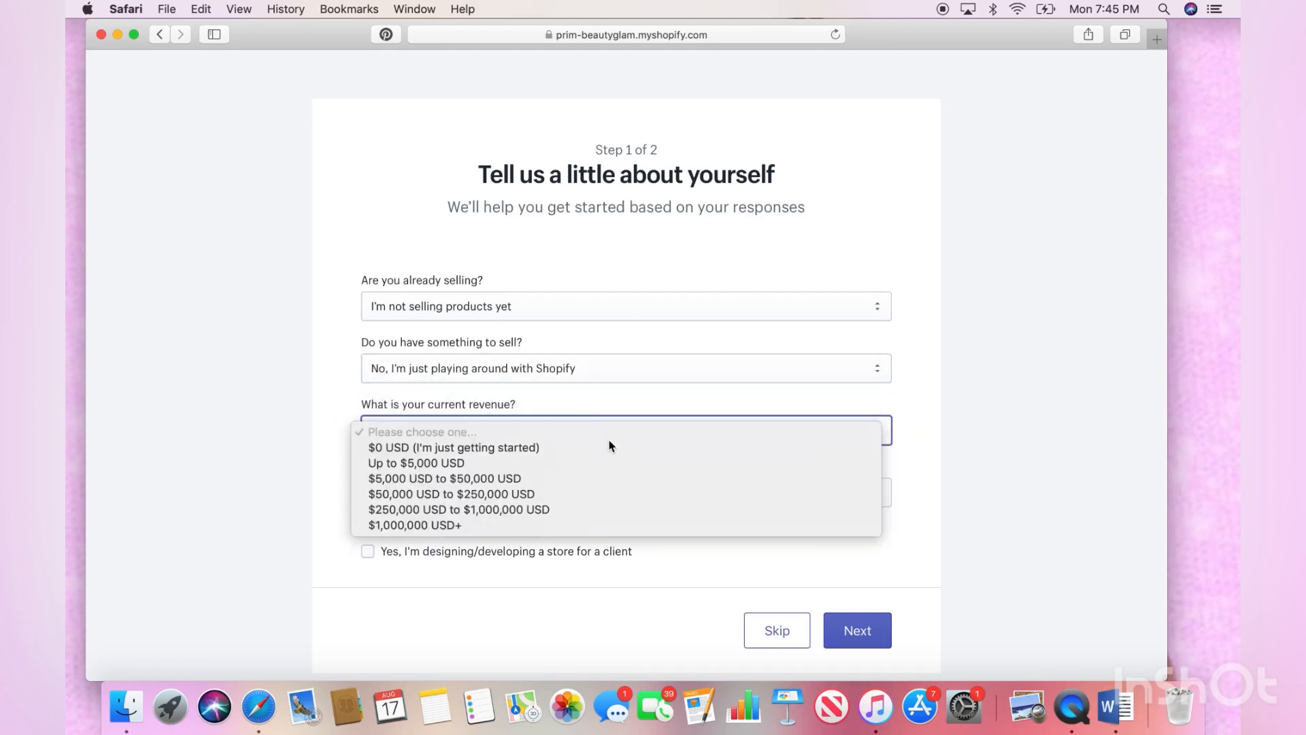
click(611, 448)
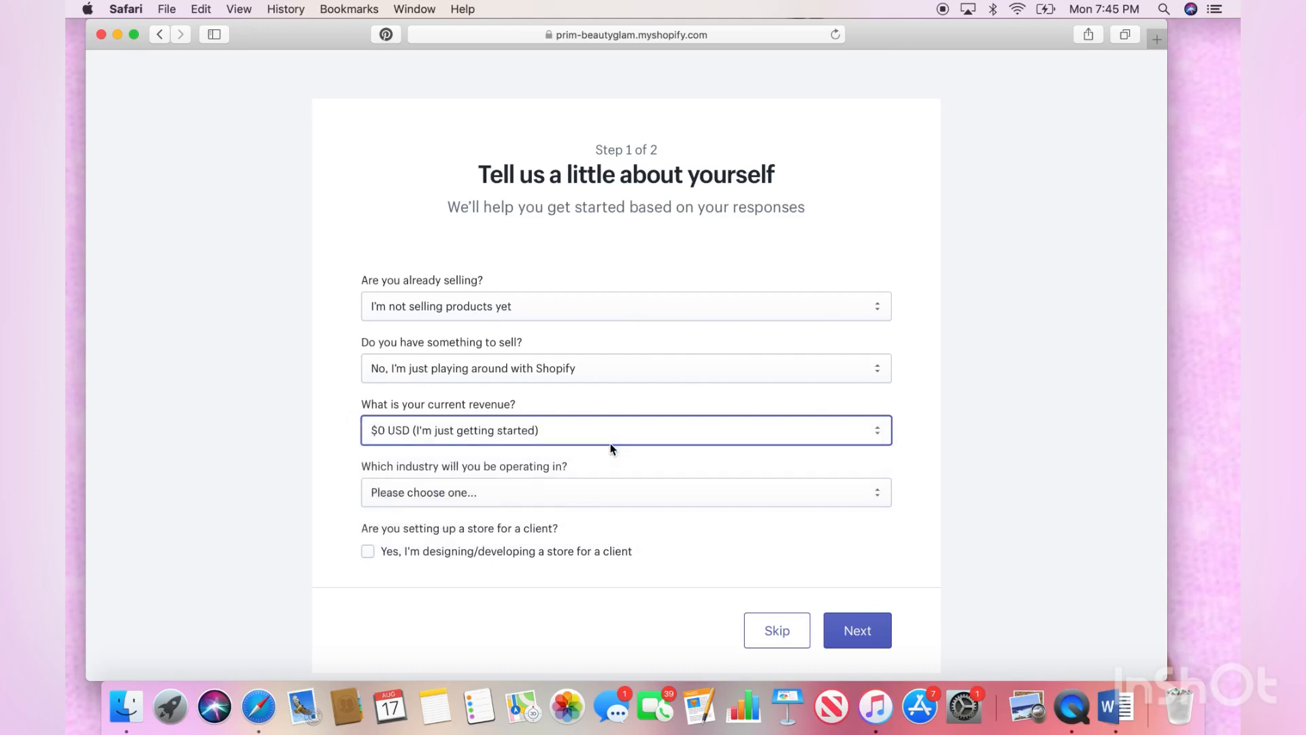
click(610, 492)
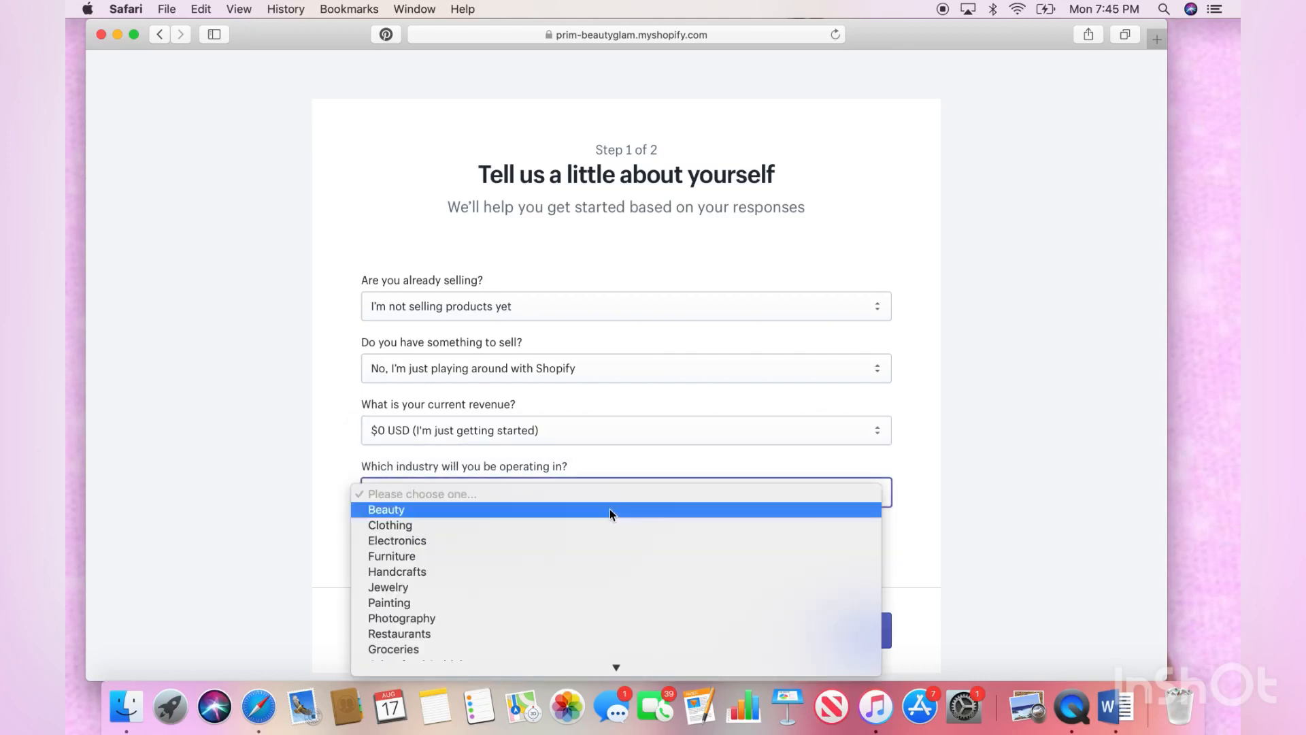
click(609, 509)
scroll(610, 509, down, 1)
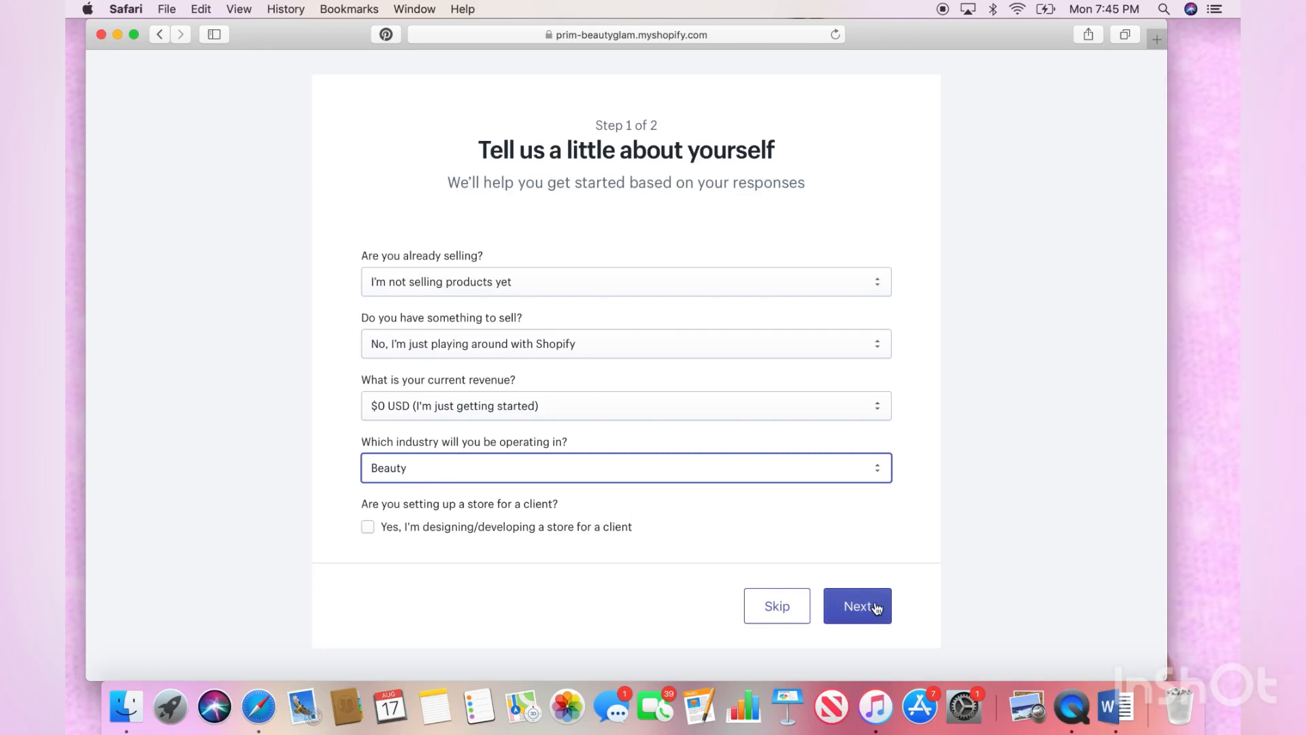
click(836, 613)
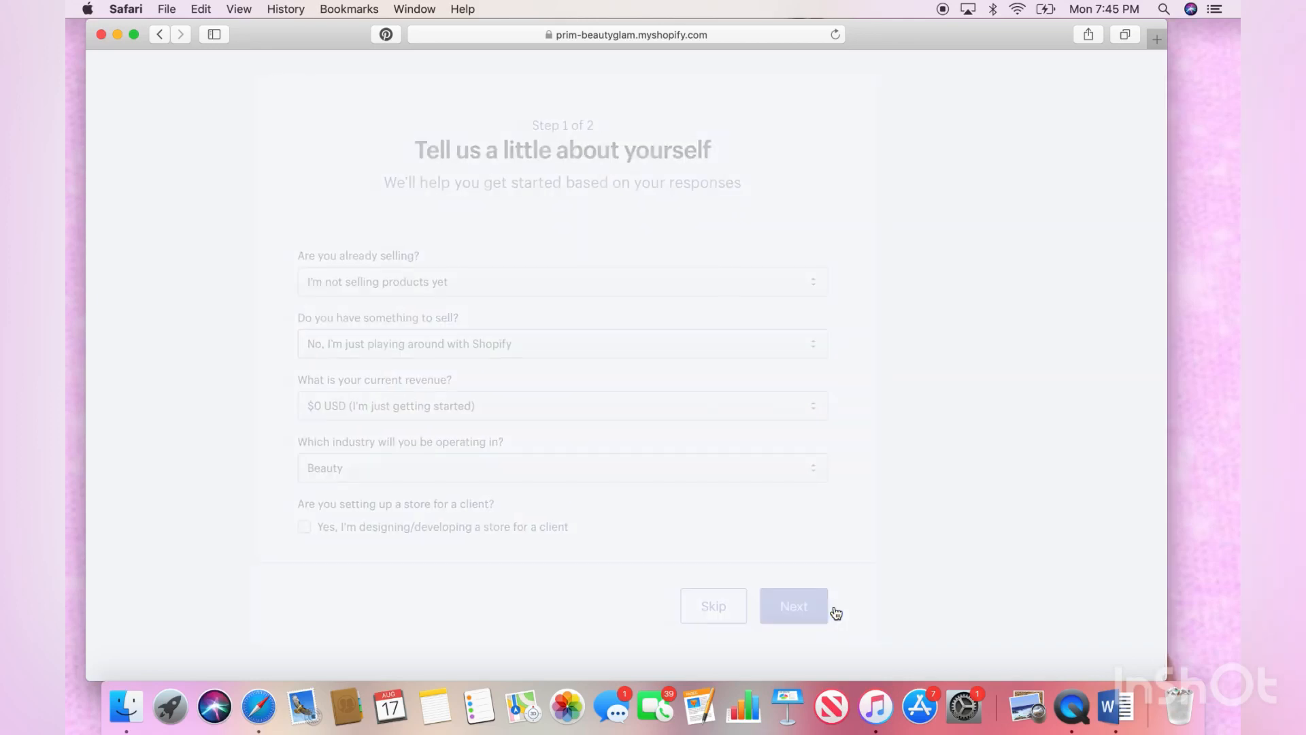
Fill in the owner's name and the default business address, and enter the store
scroll(836, 612, down, 5)
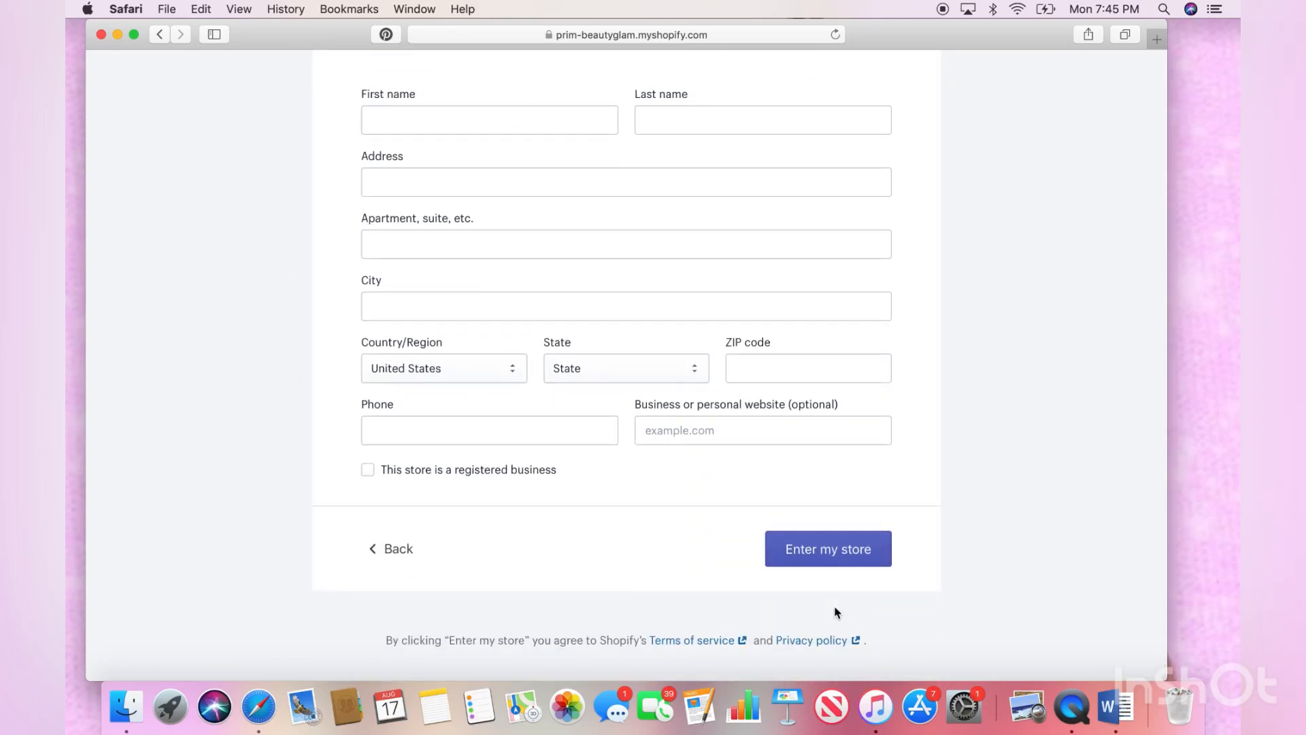
scroll(837, 612, up, 2)
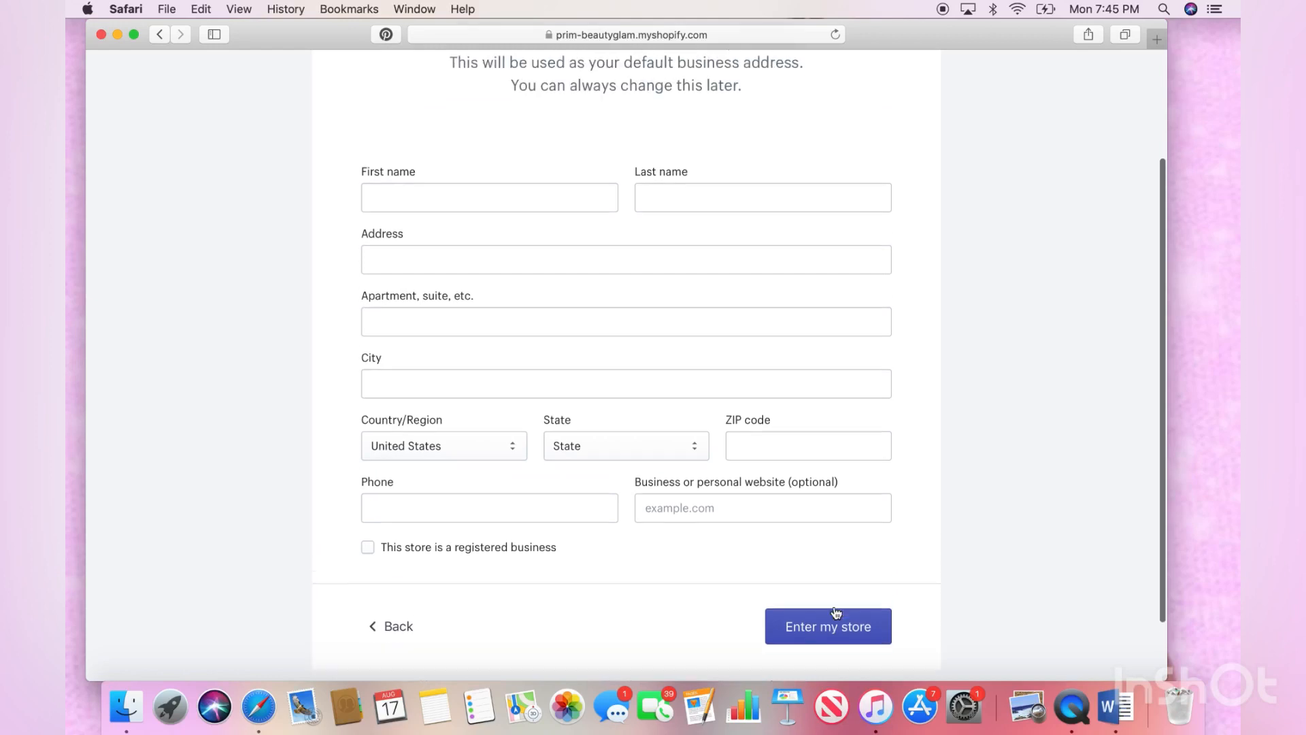
scroll(837, 612, up, 4)
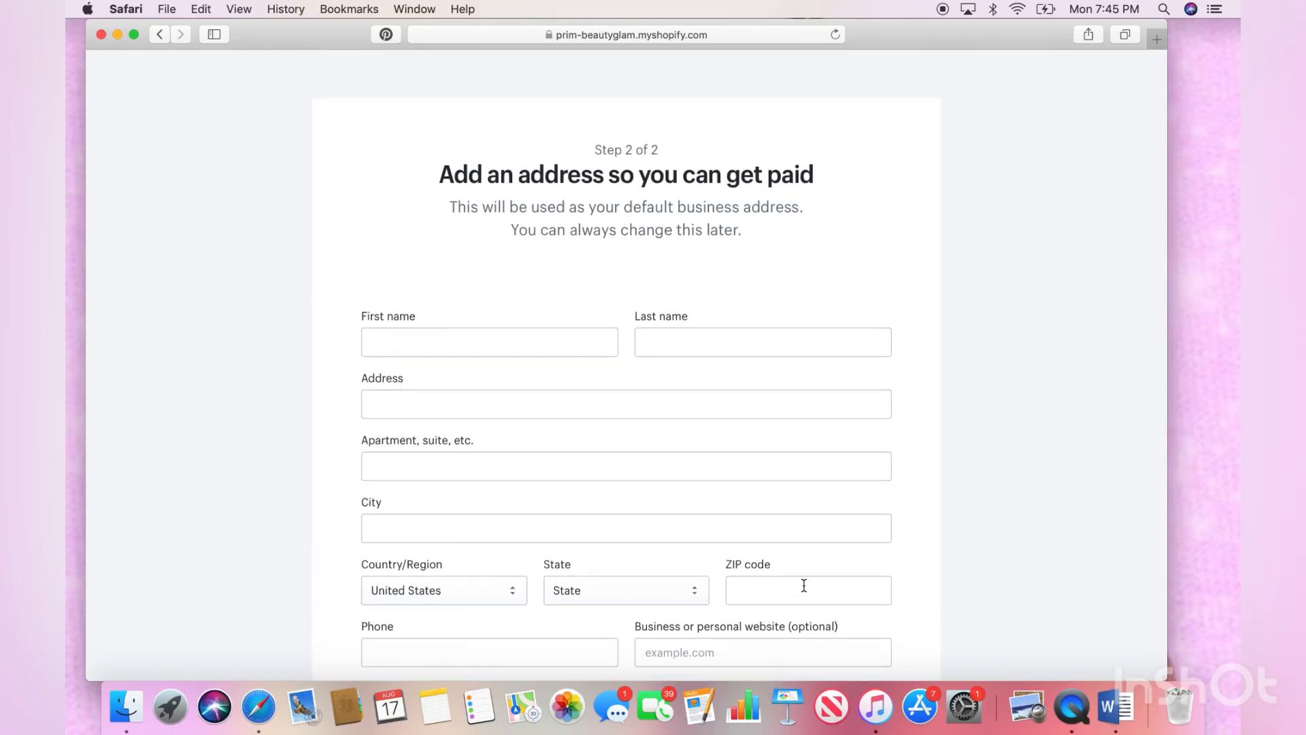
scroll(735, 528, down, 5)
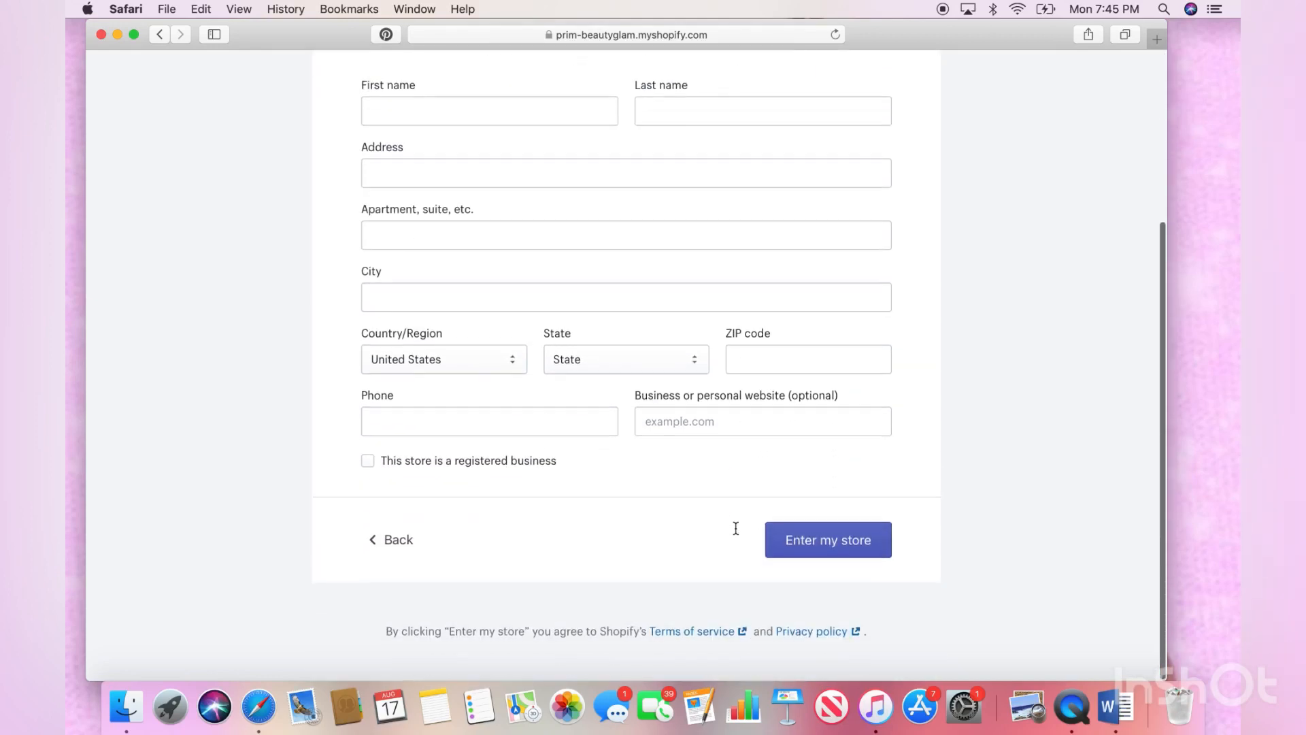
scroll(738, 534, up, 4)
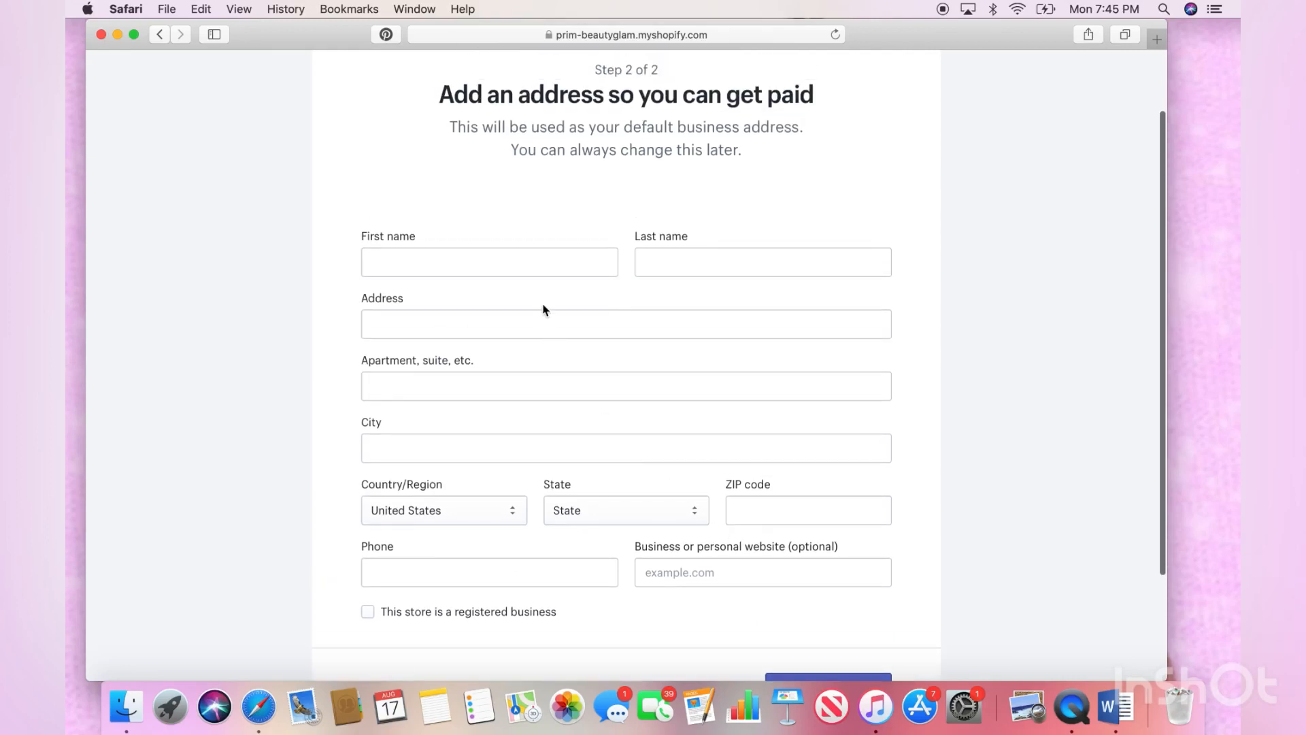
click(545, 270)
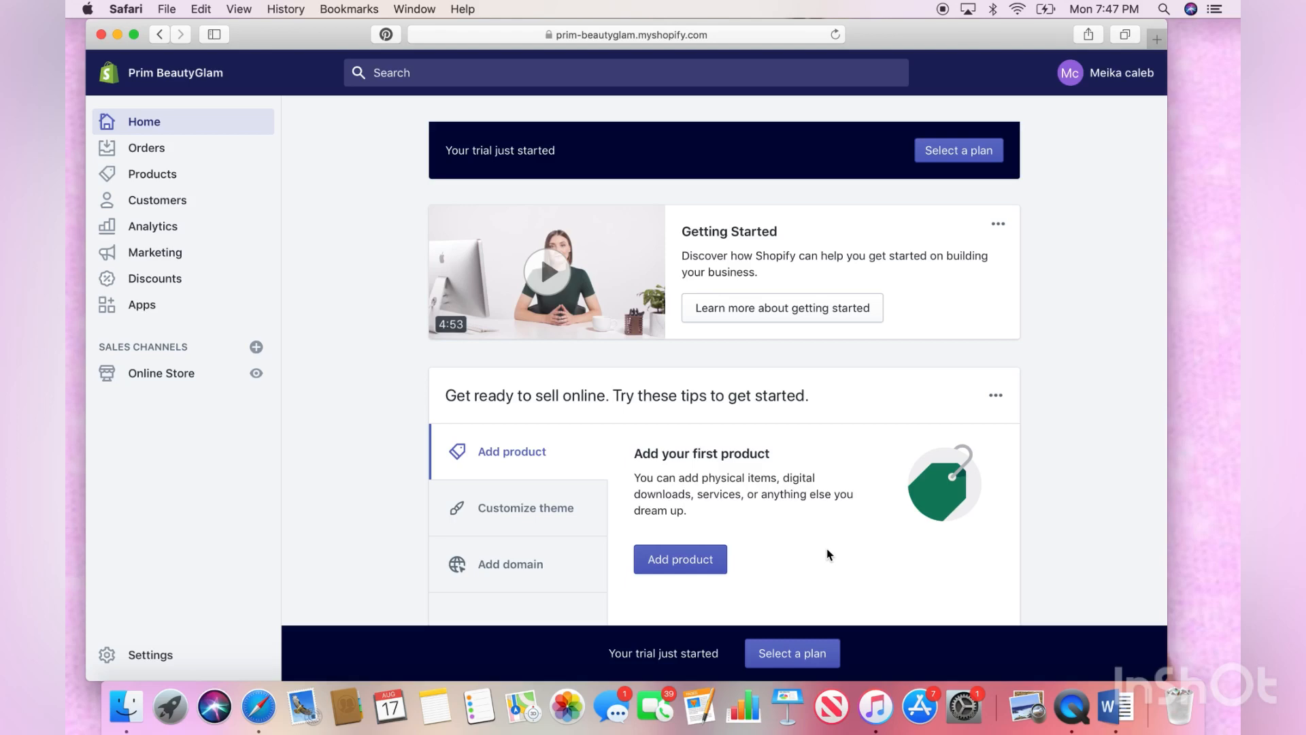
Start adding the store's first product and title it "Princesa 5D lash"
scroll(683, 562, down, 2)
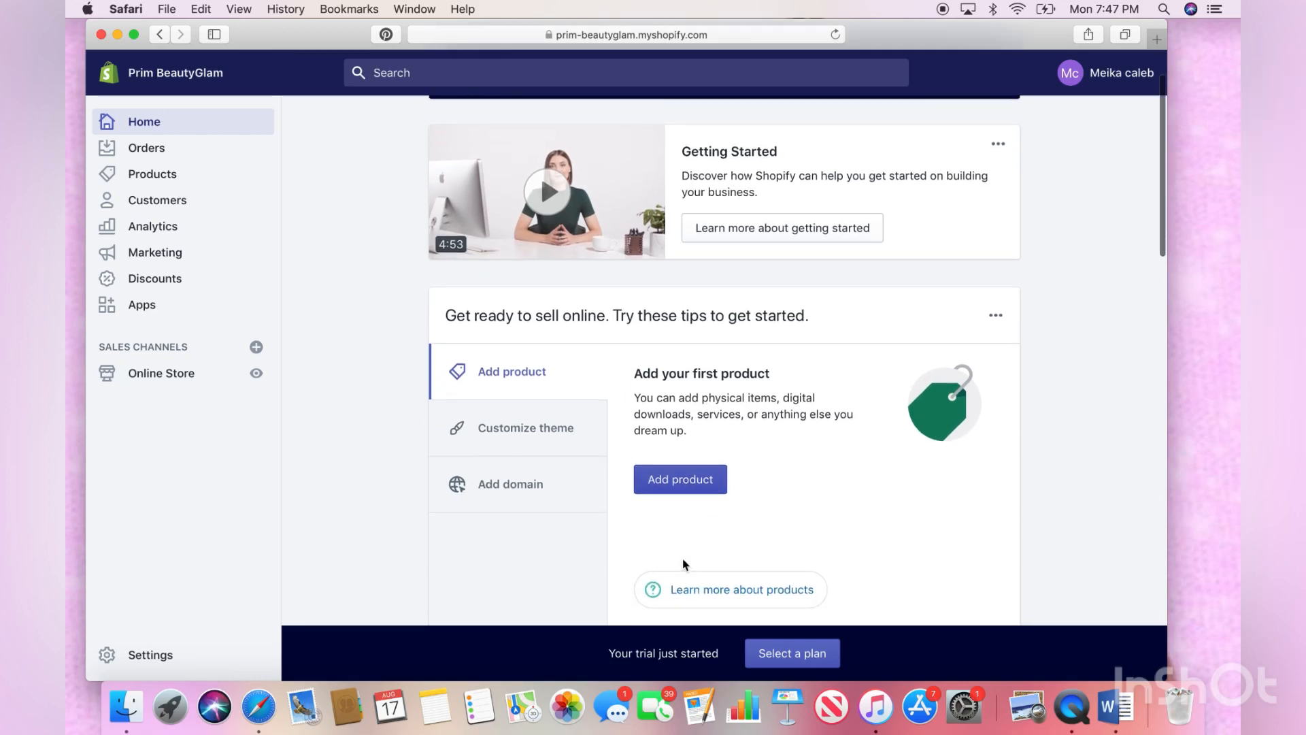
click(677, 484)
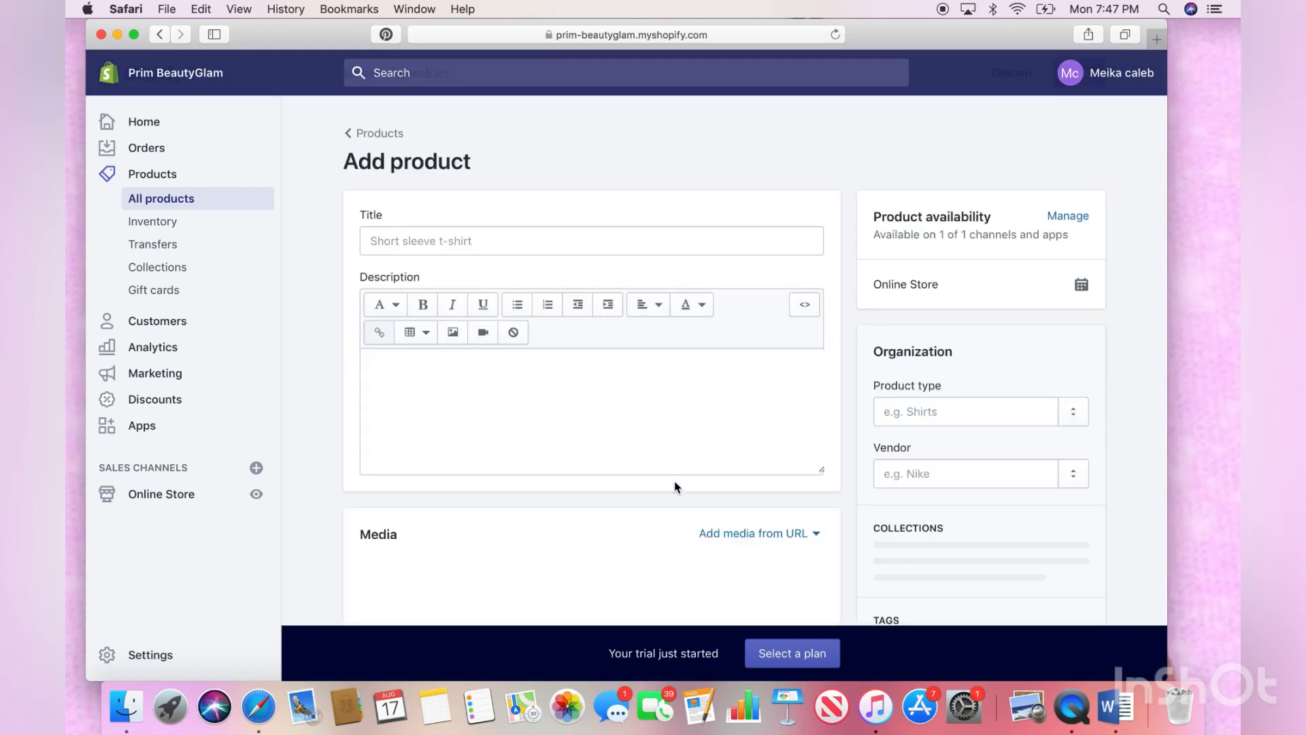
scroll(676, 486, down, 1)
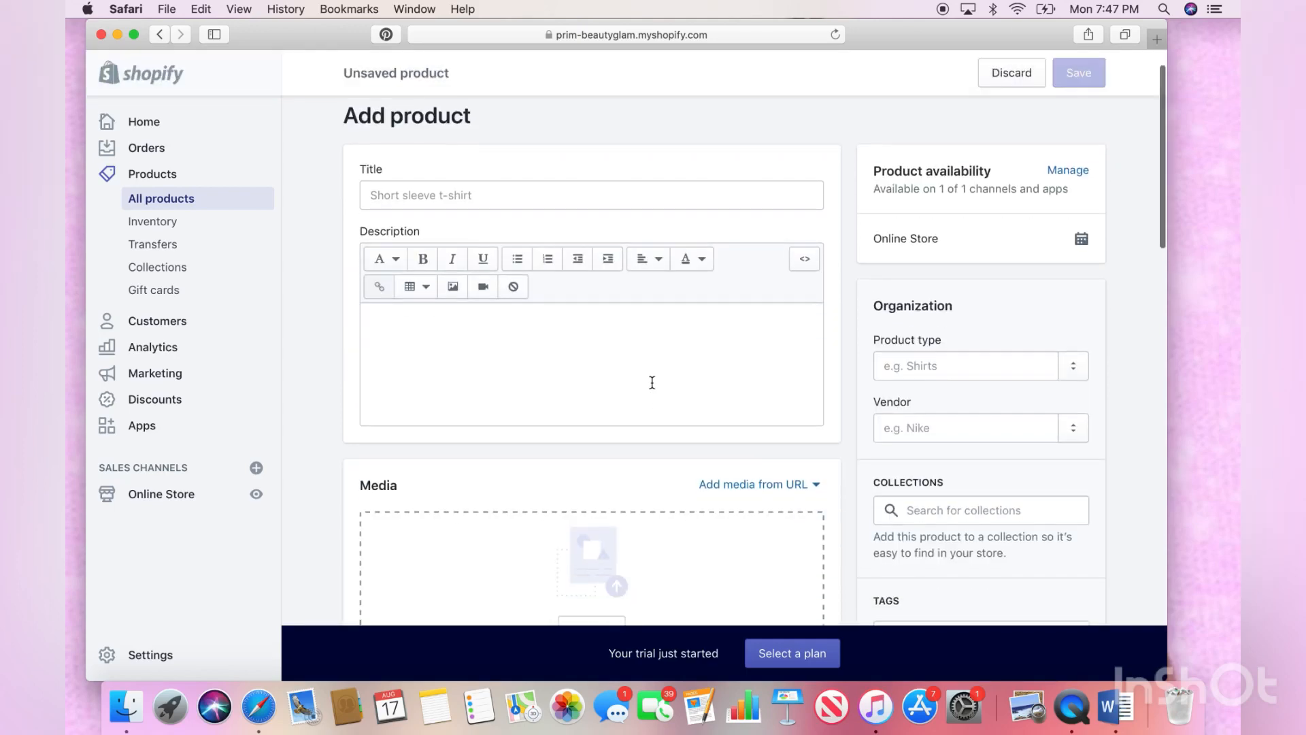
click(610, 198)
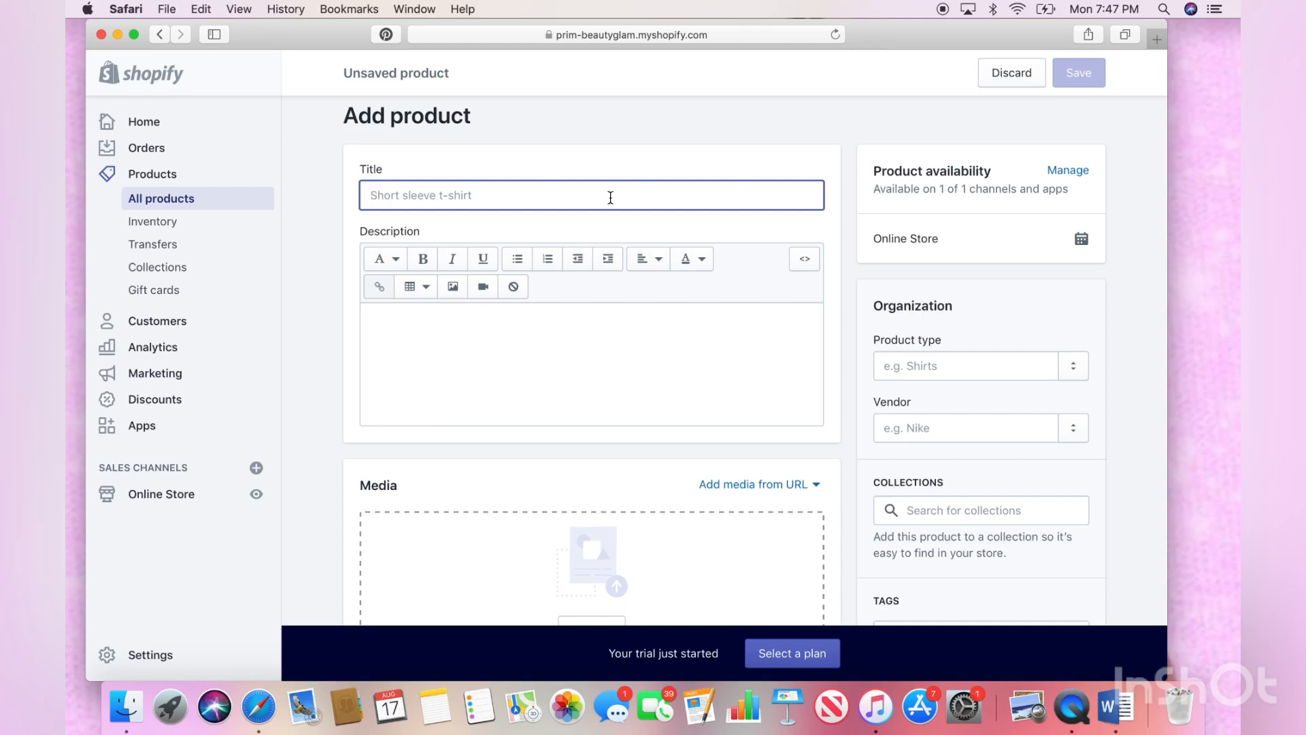
text(P)
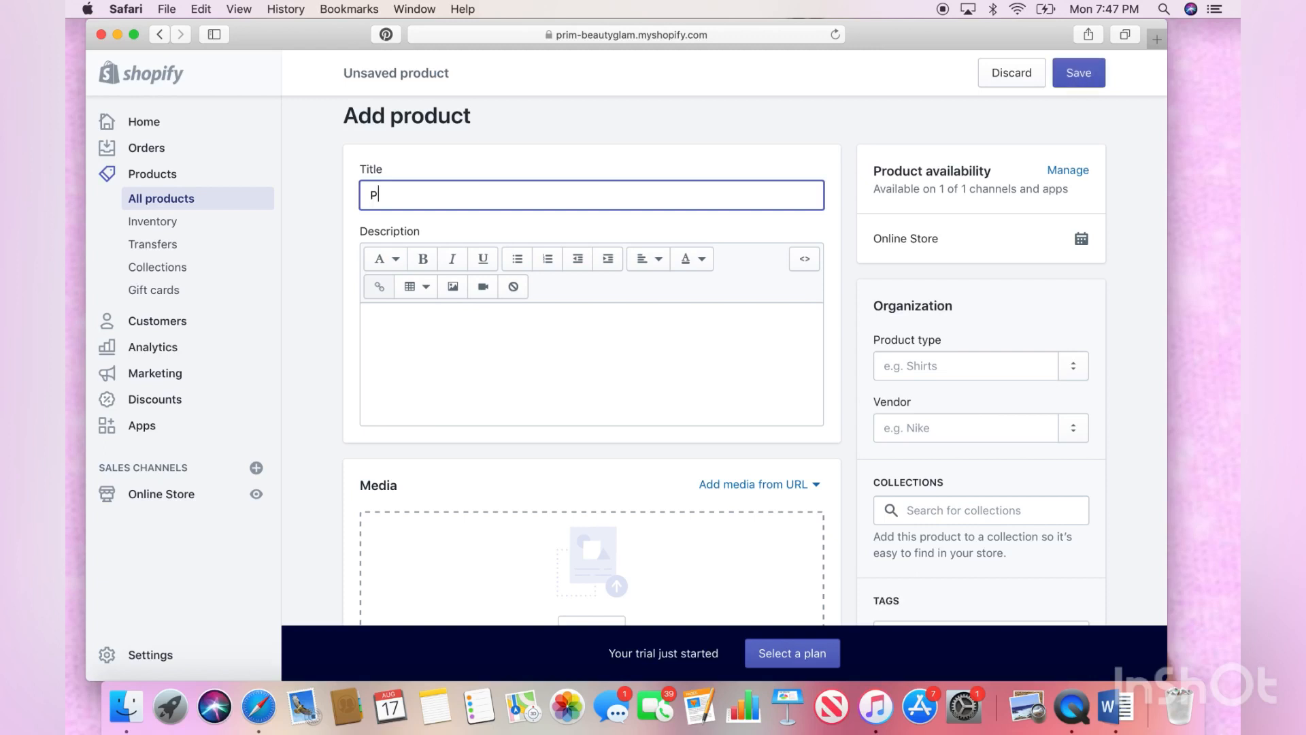
text(rincesa 5D Iash)
Write the product description as two lines: "This is a 5D mink lash" and "Glue is Not included"
click(570, 347)
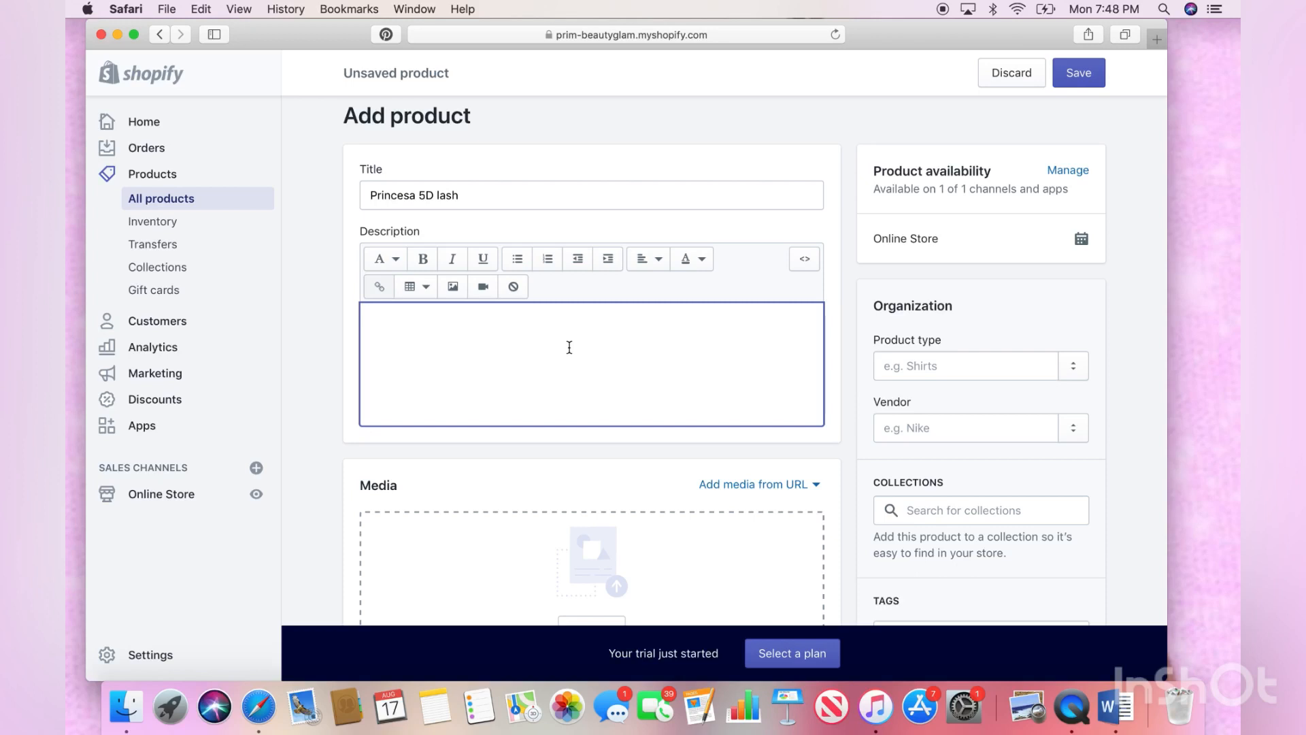
text(Thi)
text(s )
text(is a)
text(5)
key(BackSpace)
text(5d)
key(BackSpace)
text(D mink lash)
key(Return)
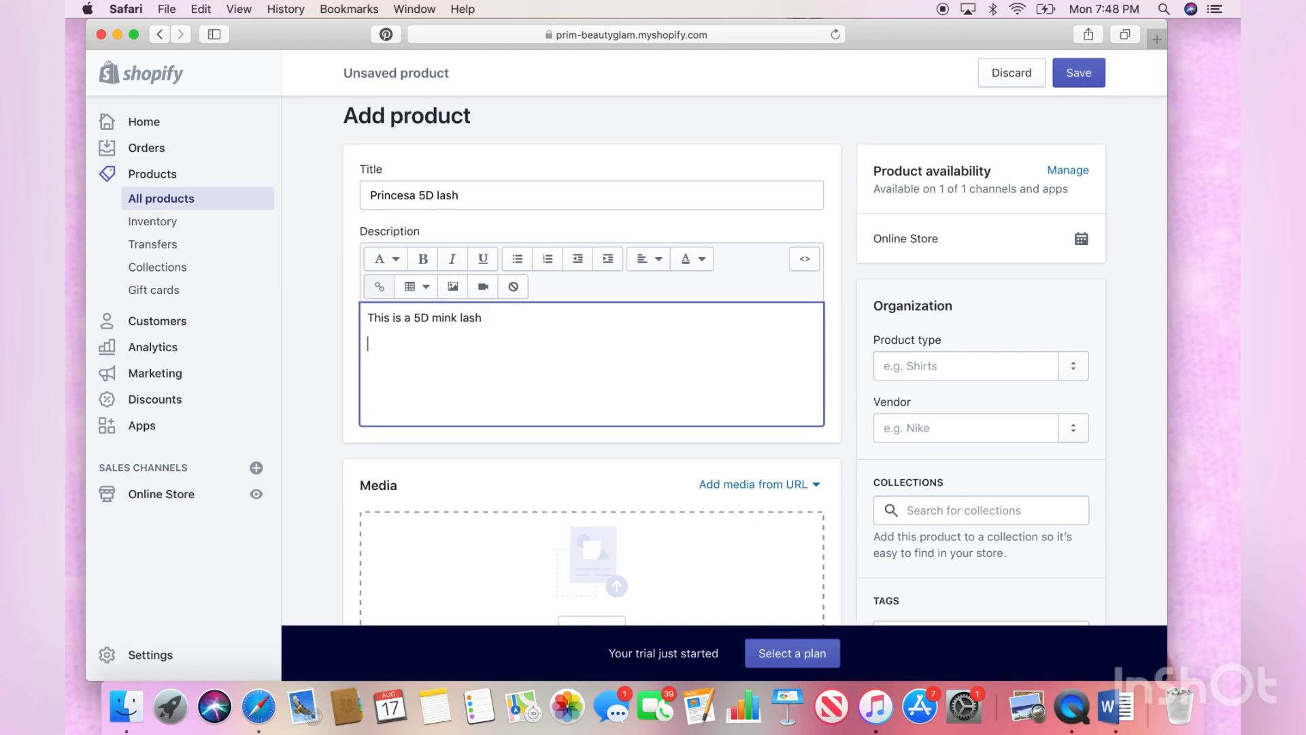
text(Glue is Not included)
Add "5D lash" as the product type in the product's organization details
scroll(591, 340, down, 5)
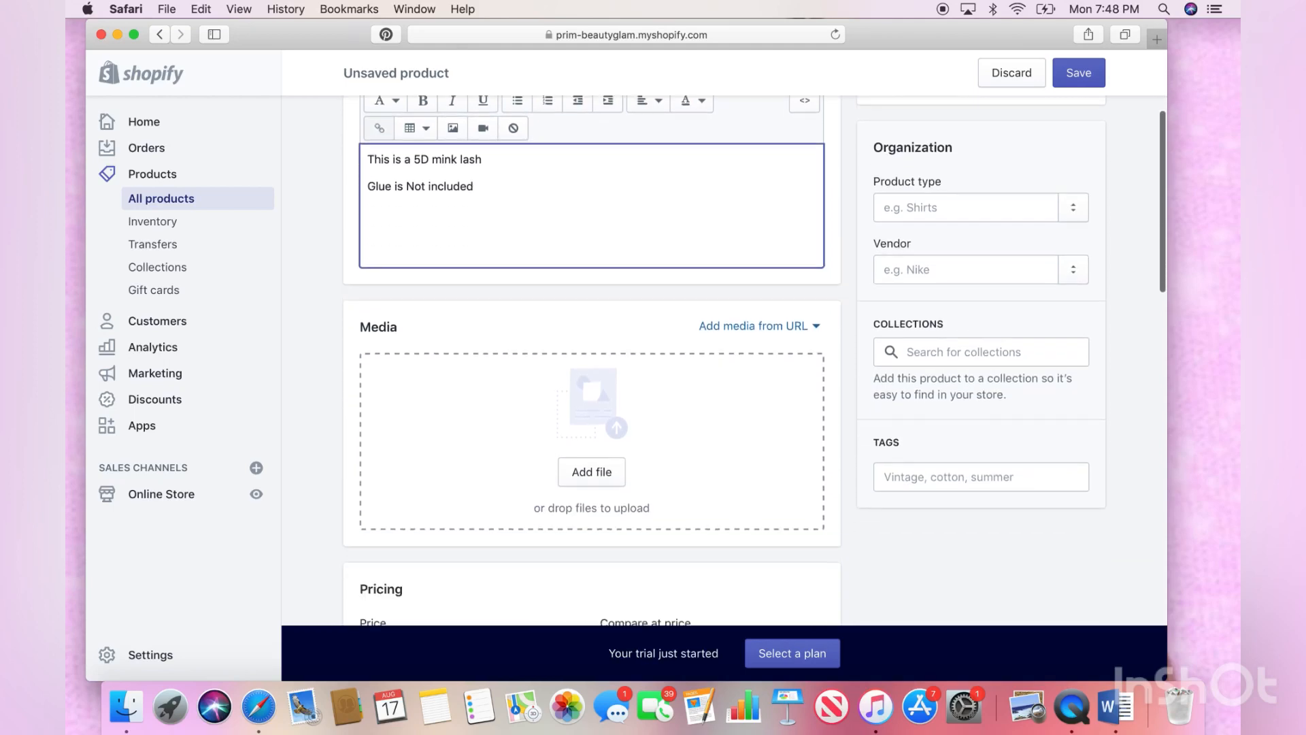
scroll(949, 272, up, 3)
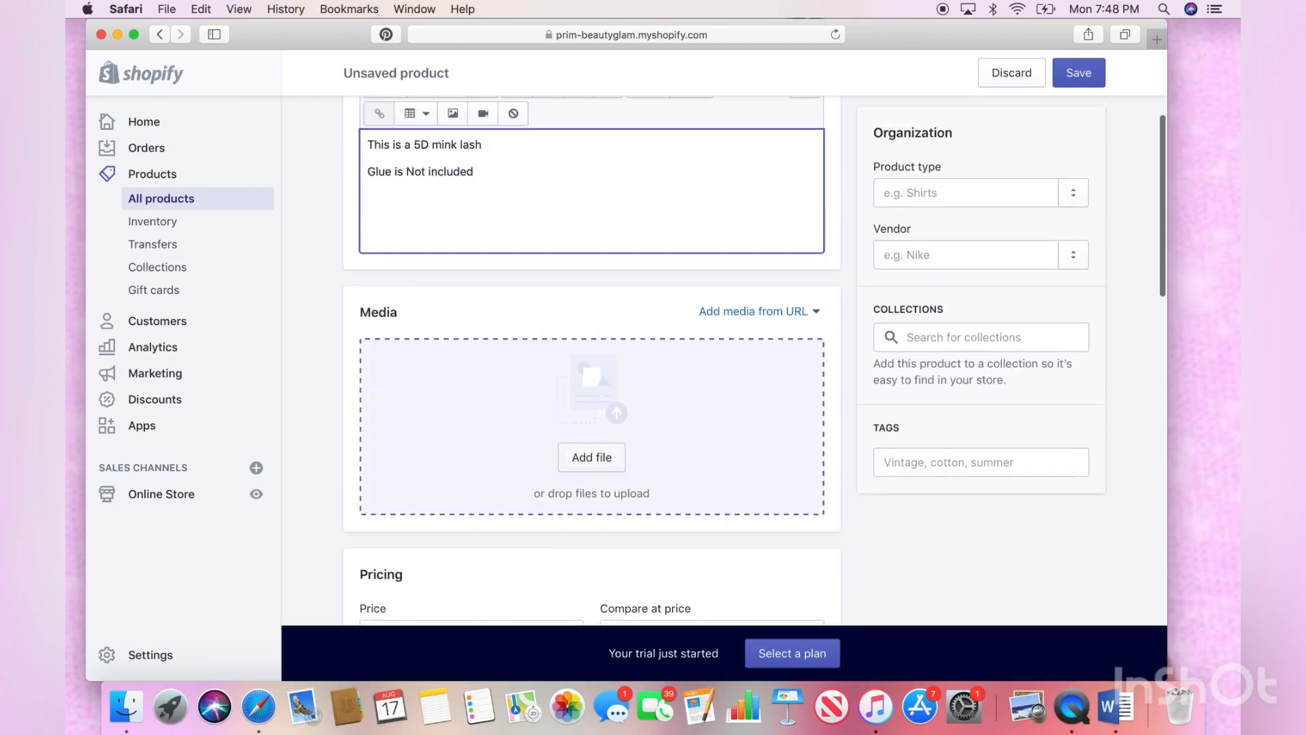
click(946, 233)
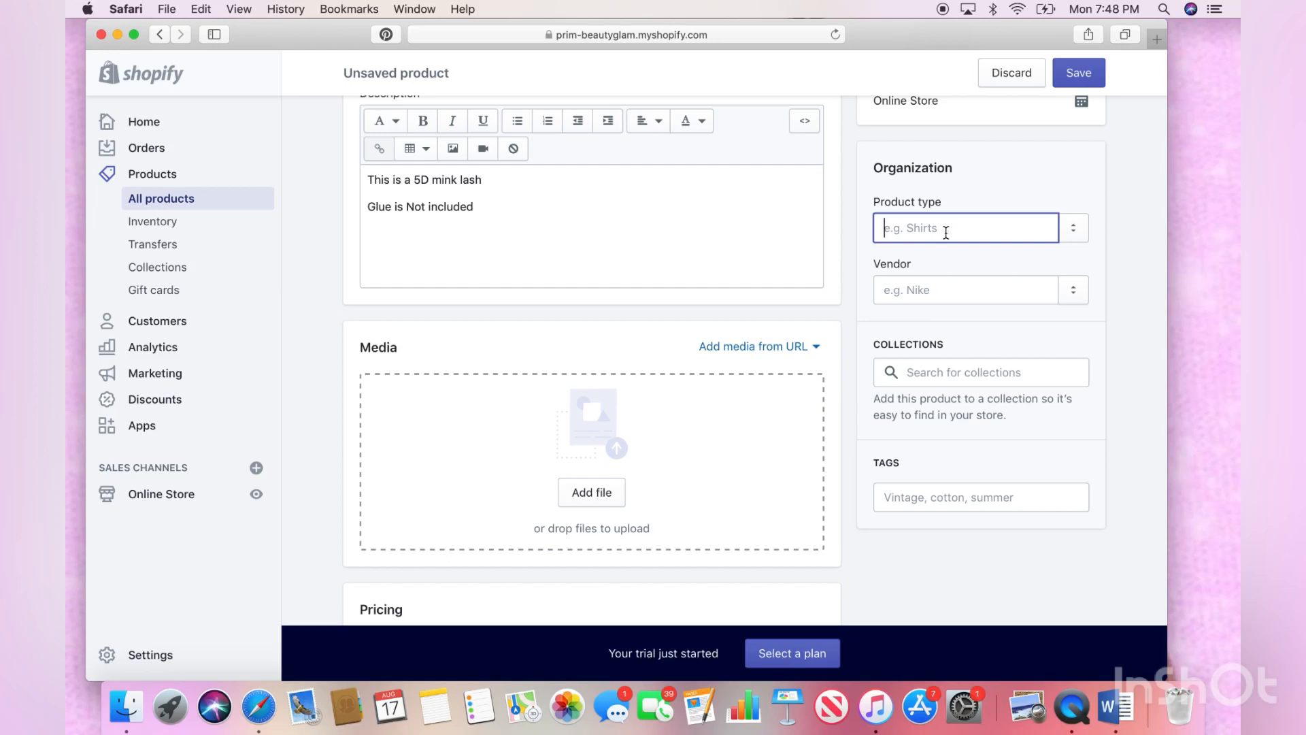
text(%)
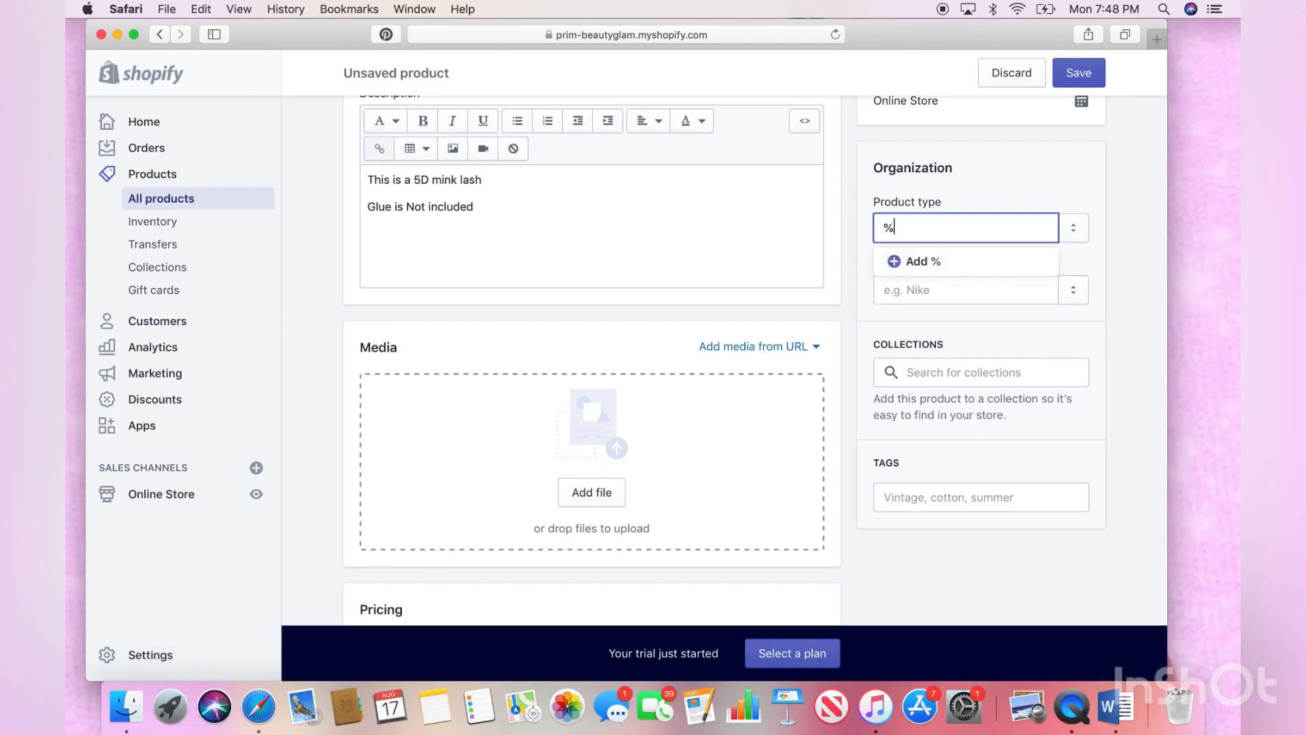
key(BackSpace)
text(5D lash)
click(950, 265)
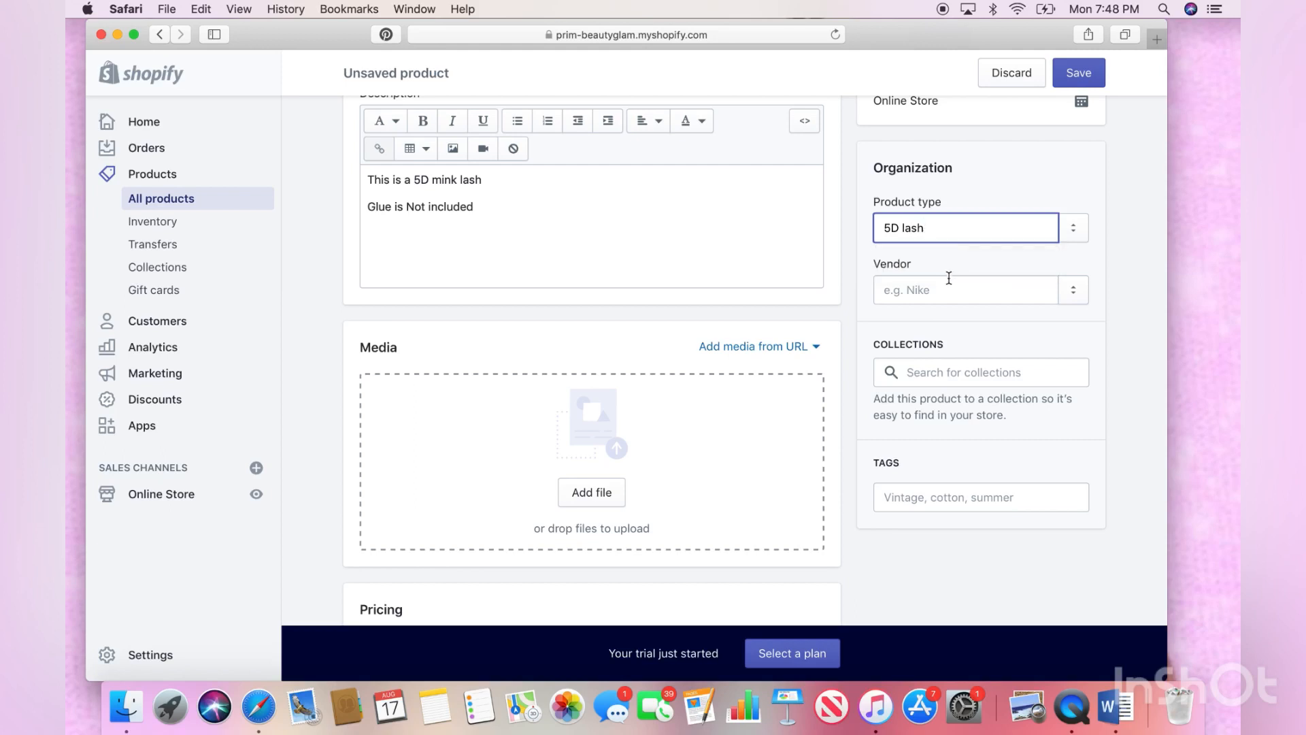
Add "Primbeautygalm" as the product's vendor and include the product in the Home page collection
click(949, 292)
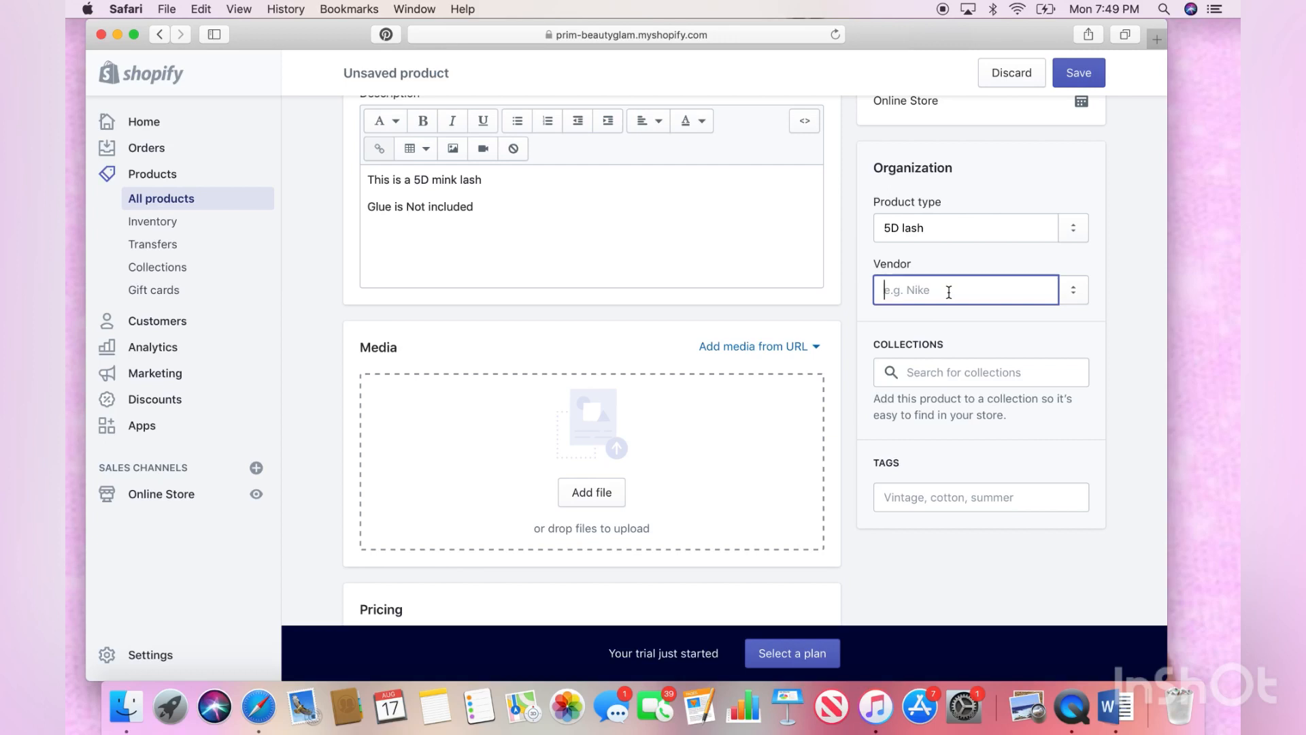
text(Pr)
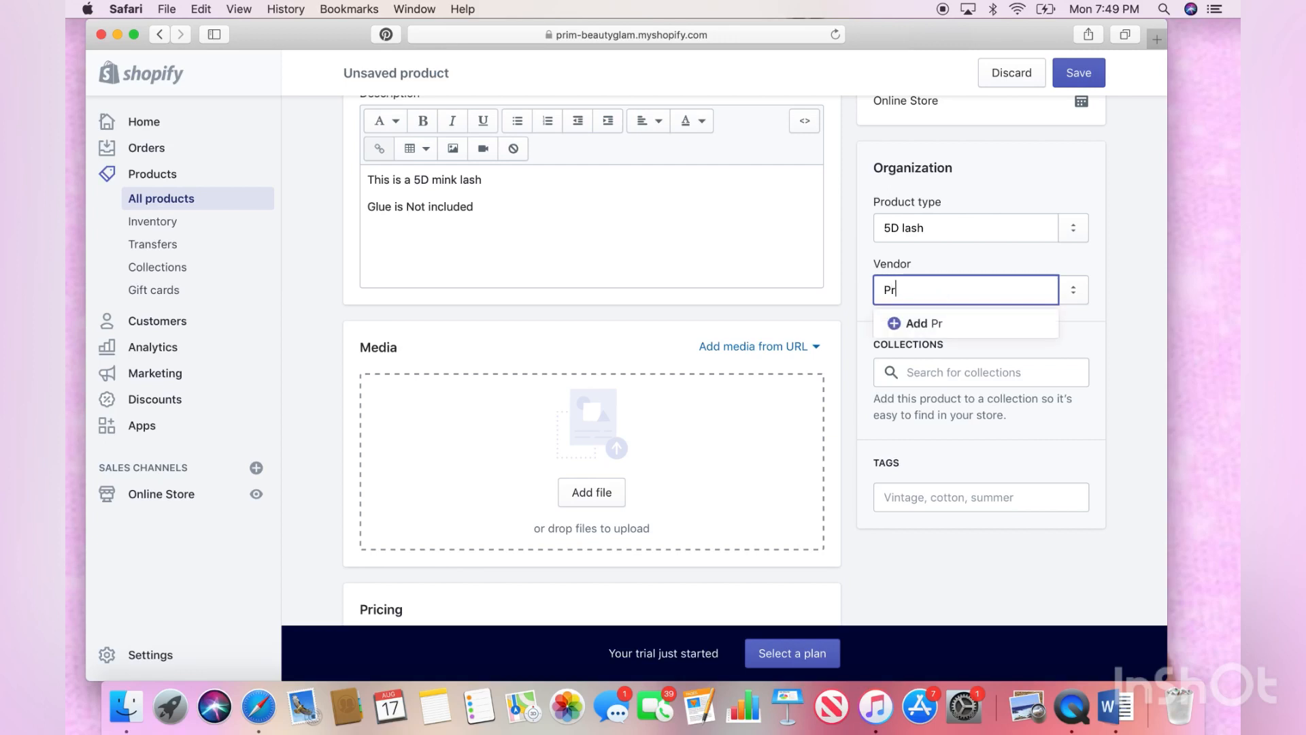
text(imbeautygalm)
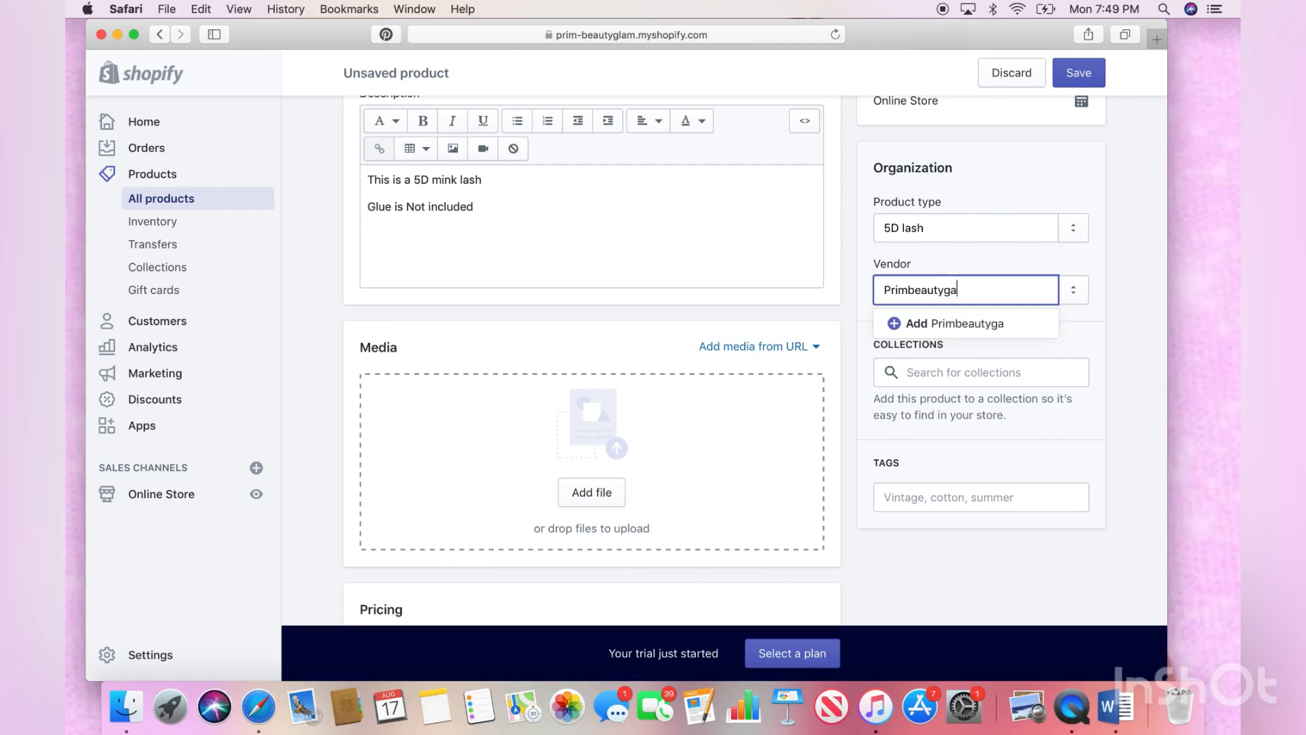
click(939, 323)
click(940, 372)
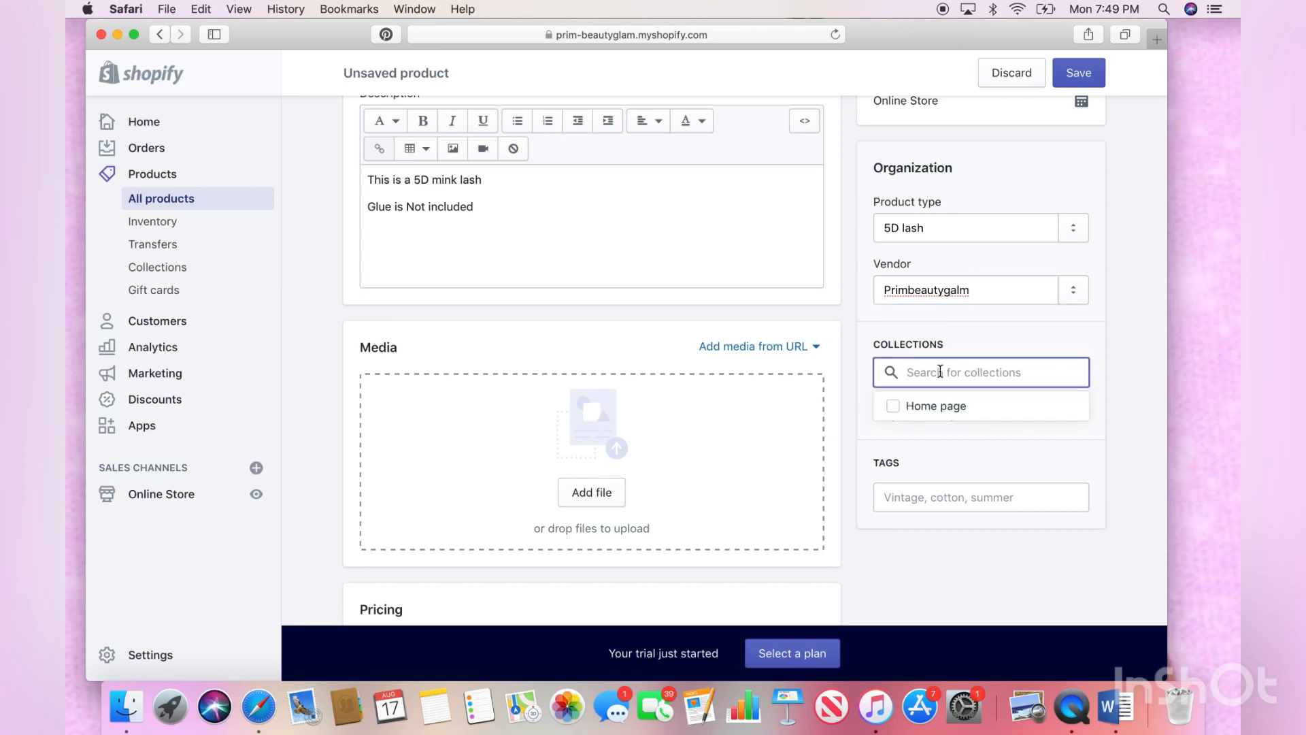
click(892, 404)
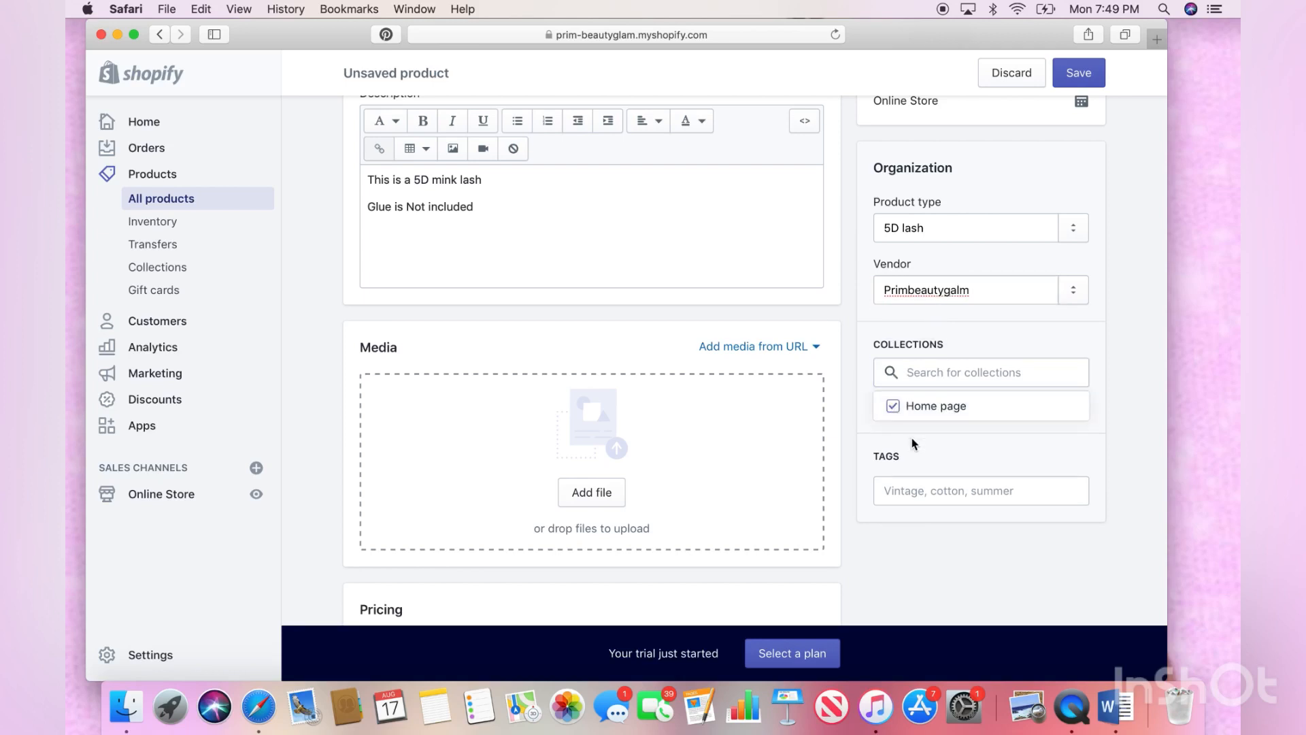
Add the tags "mink lashes", "eyelashes" and "5dlashes" to the product
click(930, 492)
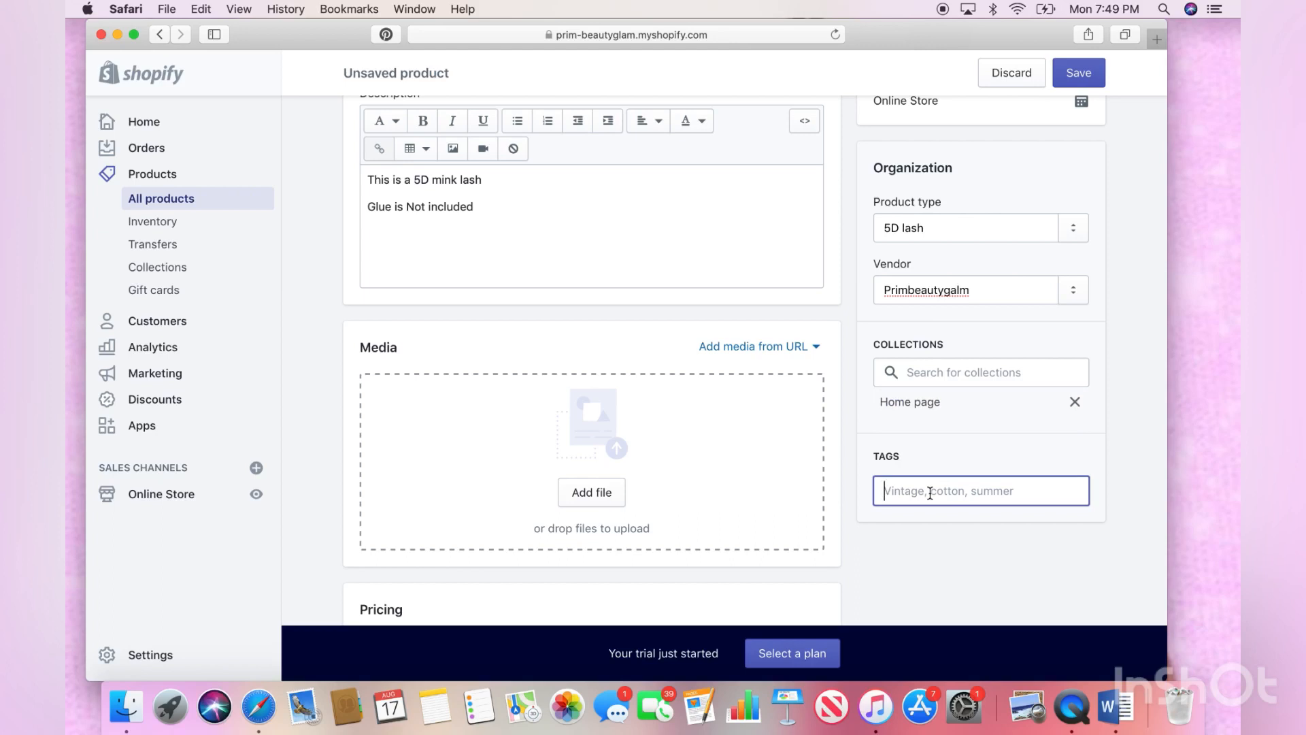
text(min)
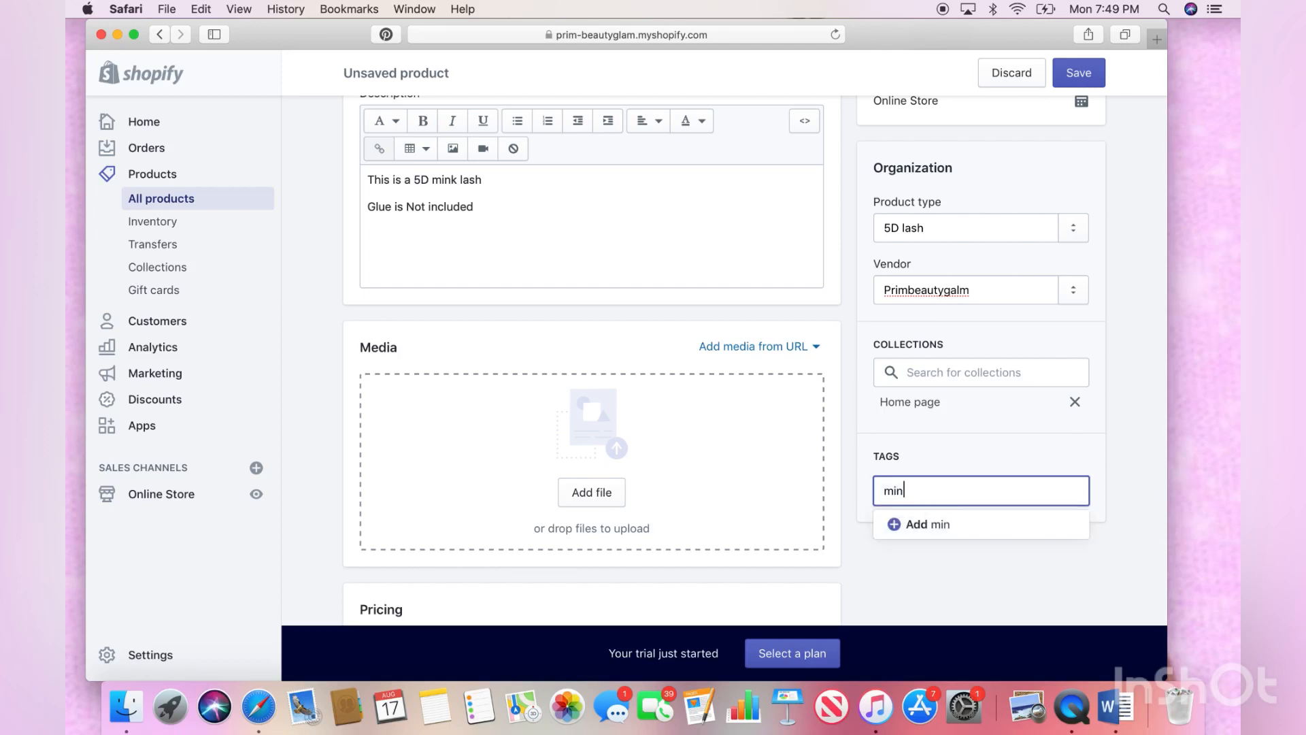
text(k lashes)
key(Return)
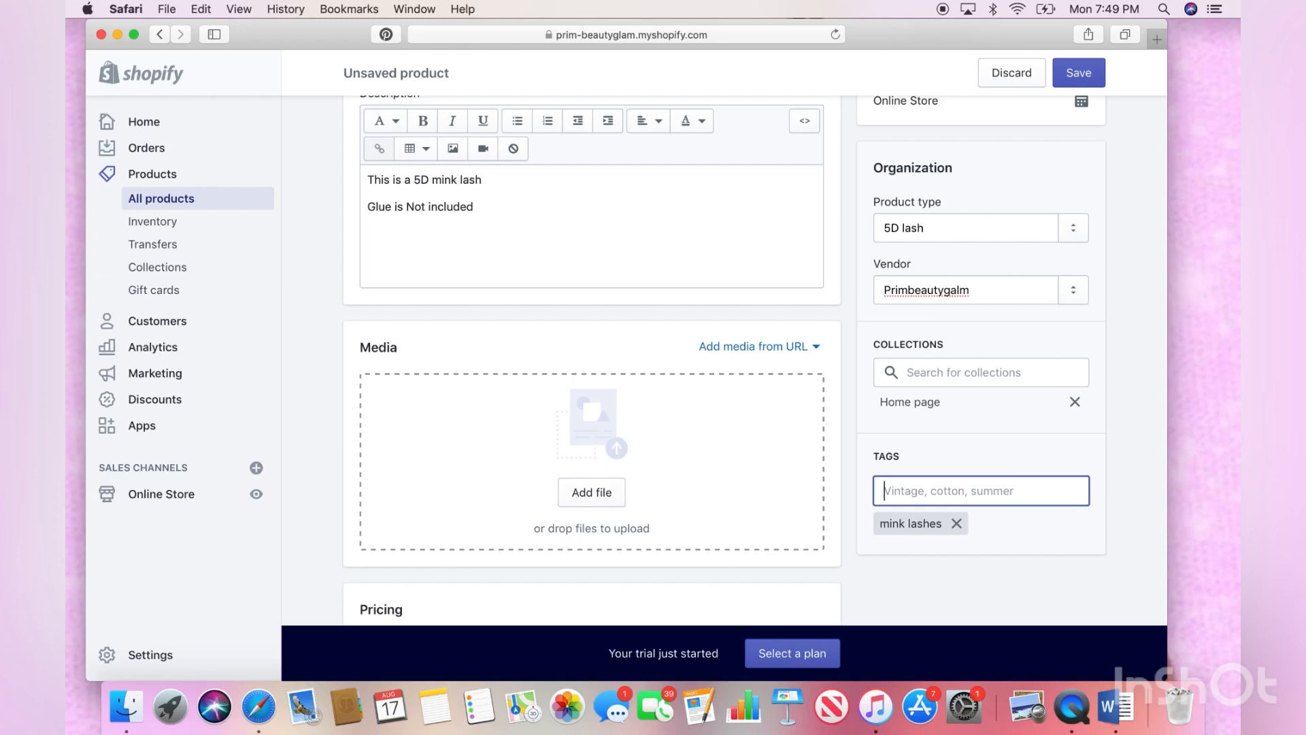
text(eyels)
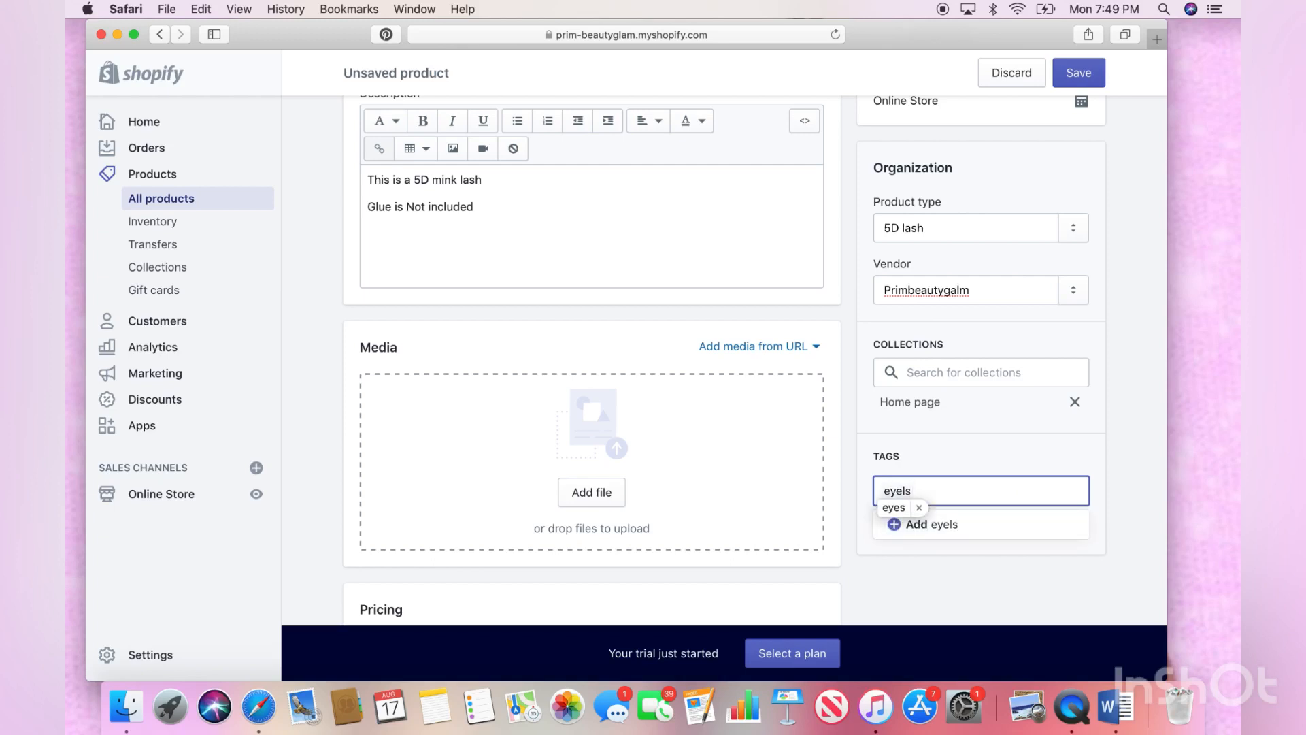
key(BackSpace)
text(ashe)
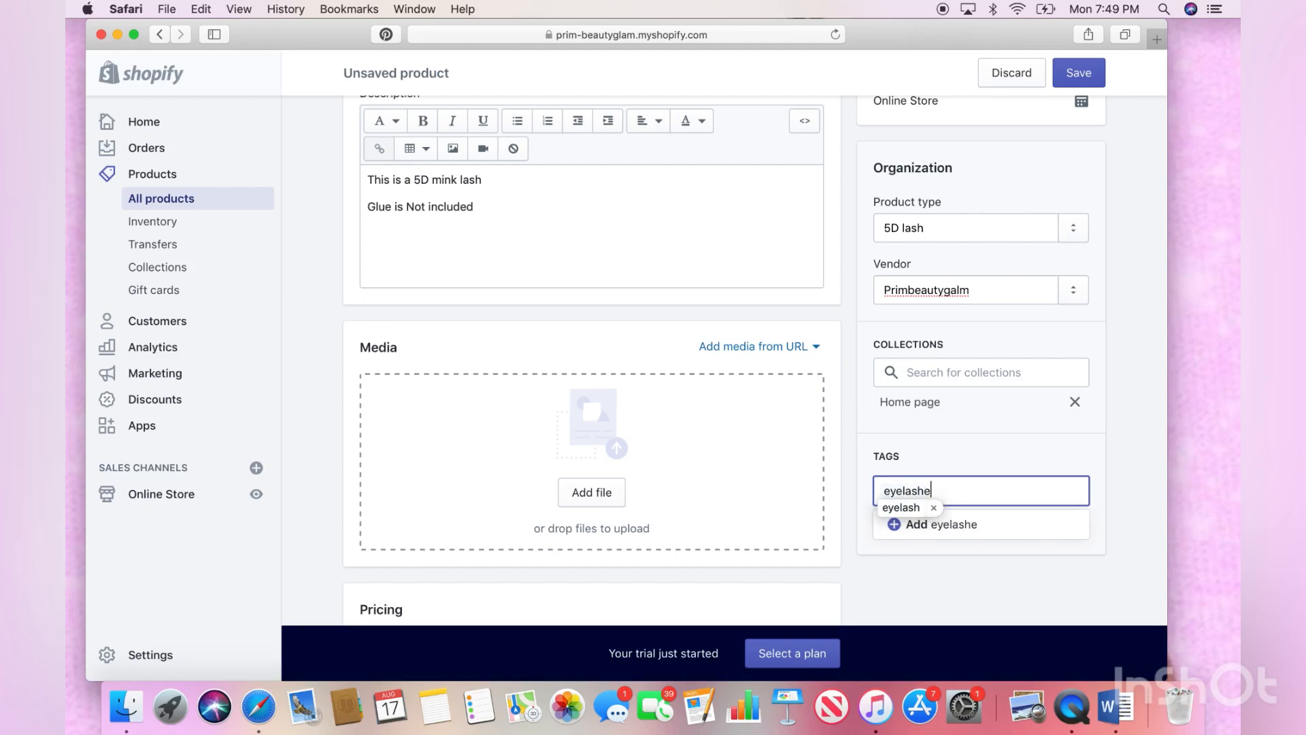
text(s)
key(Return)
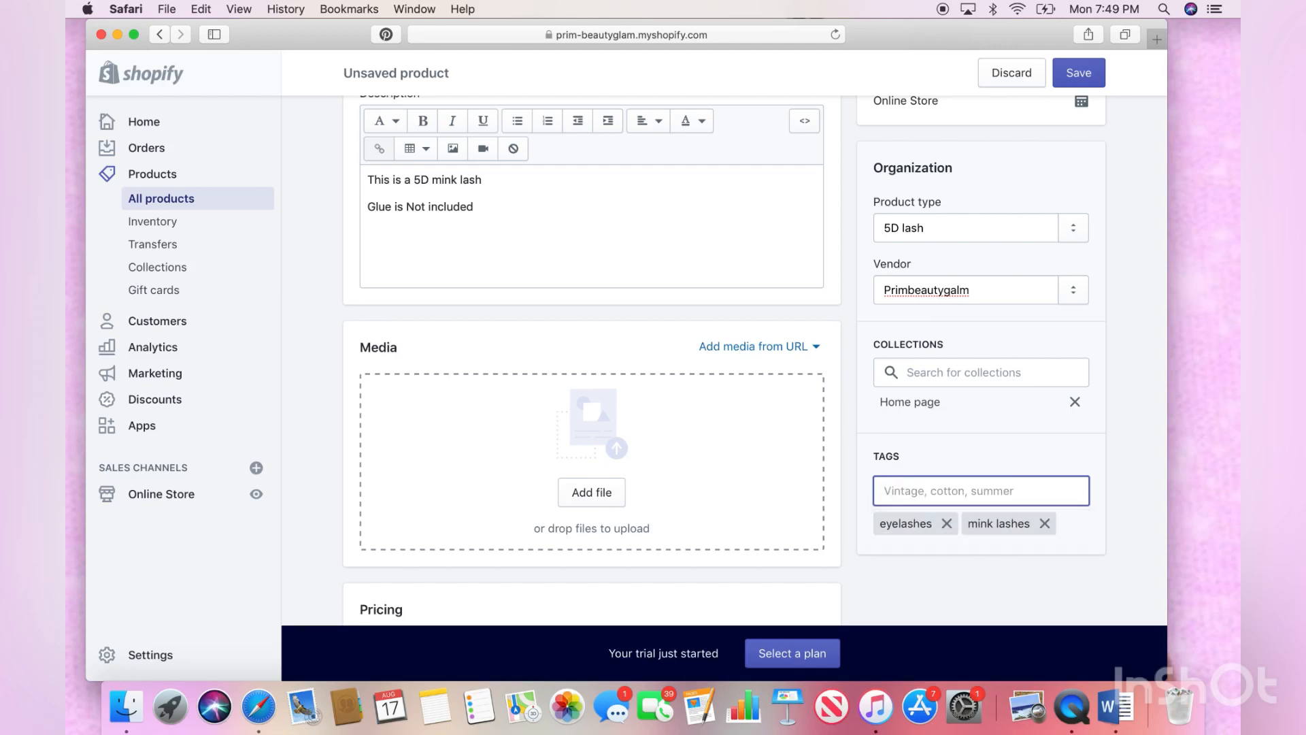
text(5d)
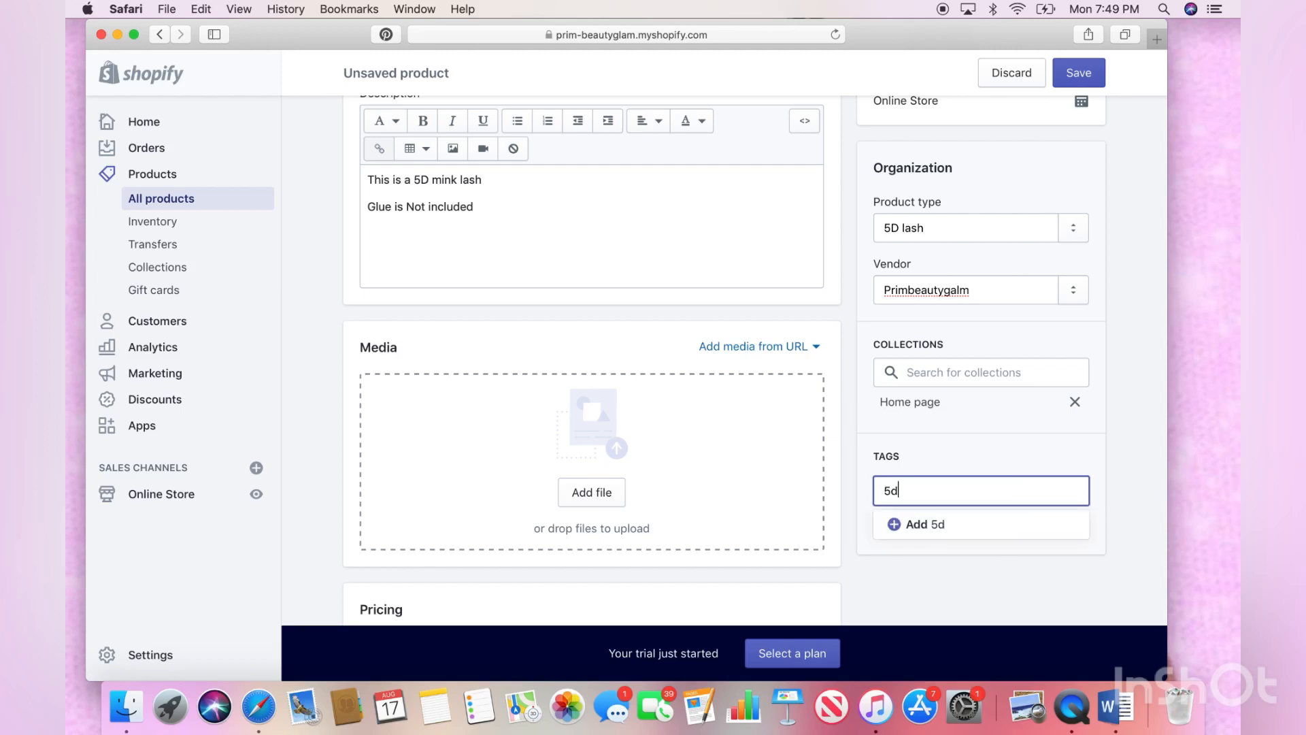
text(lashes)
key(Return)
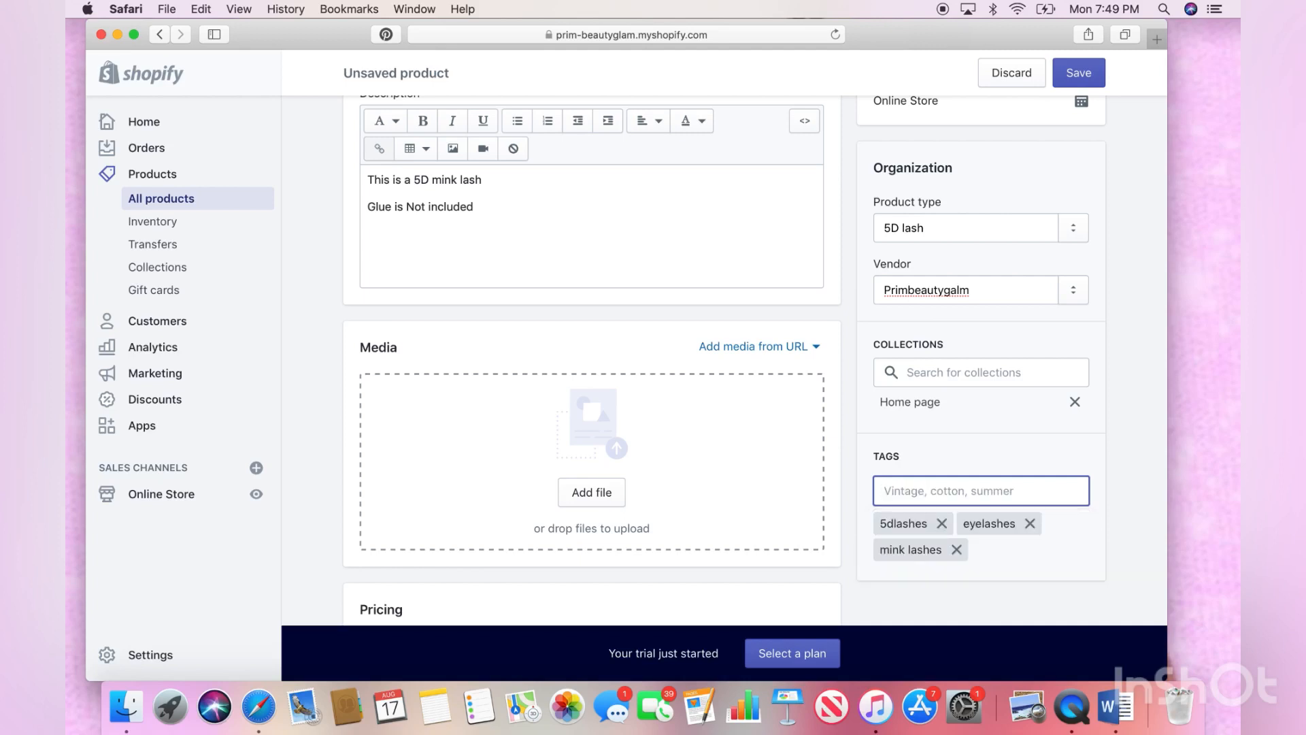
Start adding a media file and preview the lash photos in the Downloads folder, looking for the one labelled Princesa
click(597, 502)
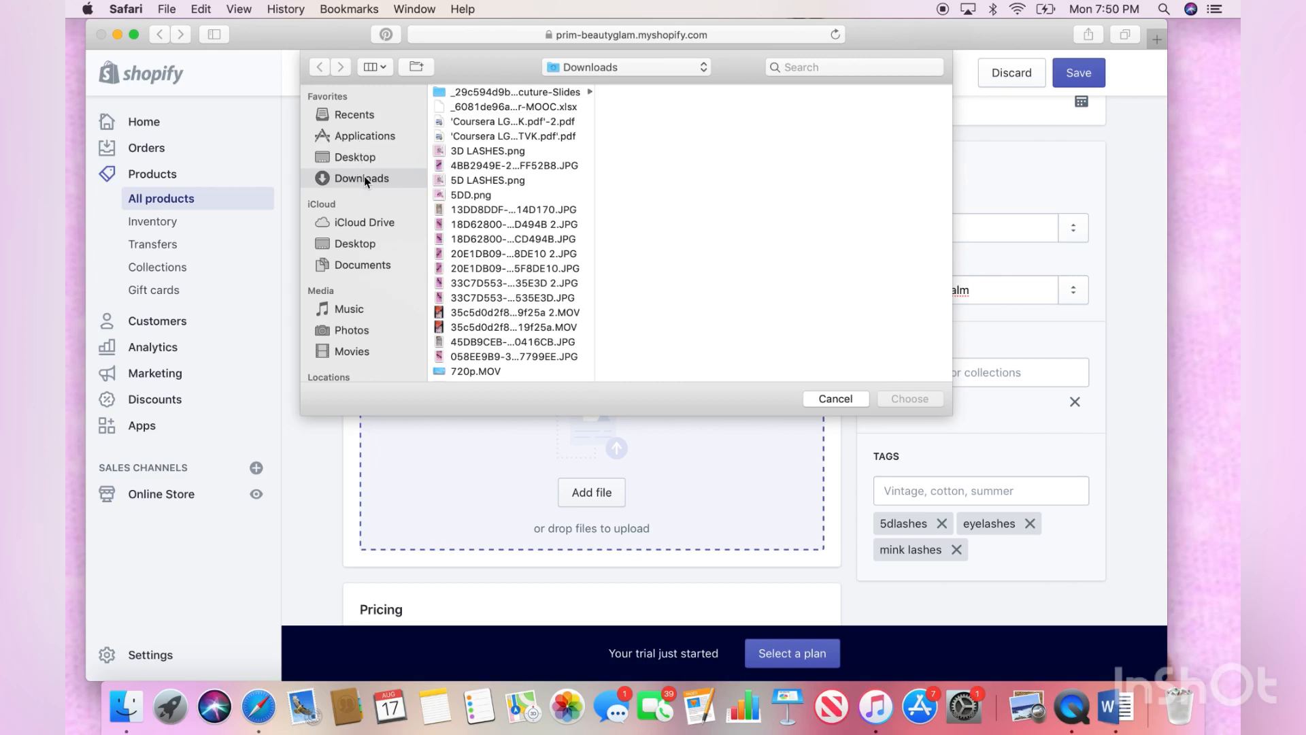
click(460, 166)
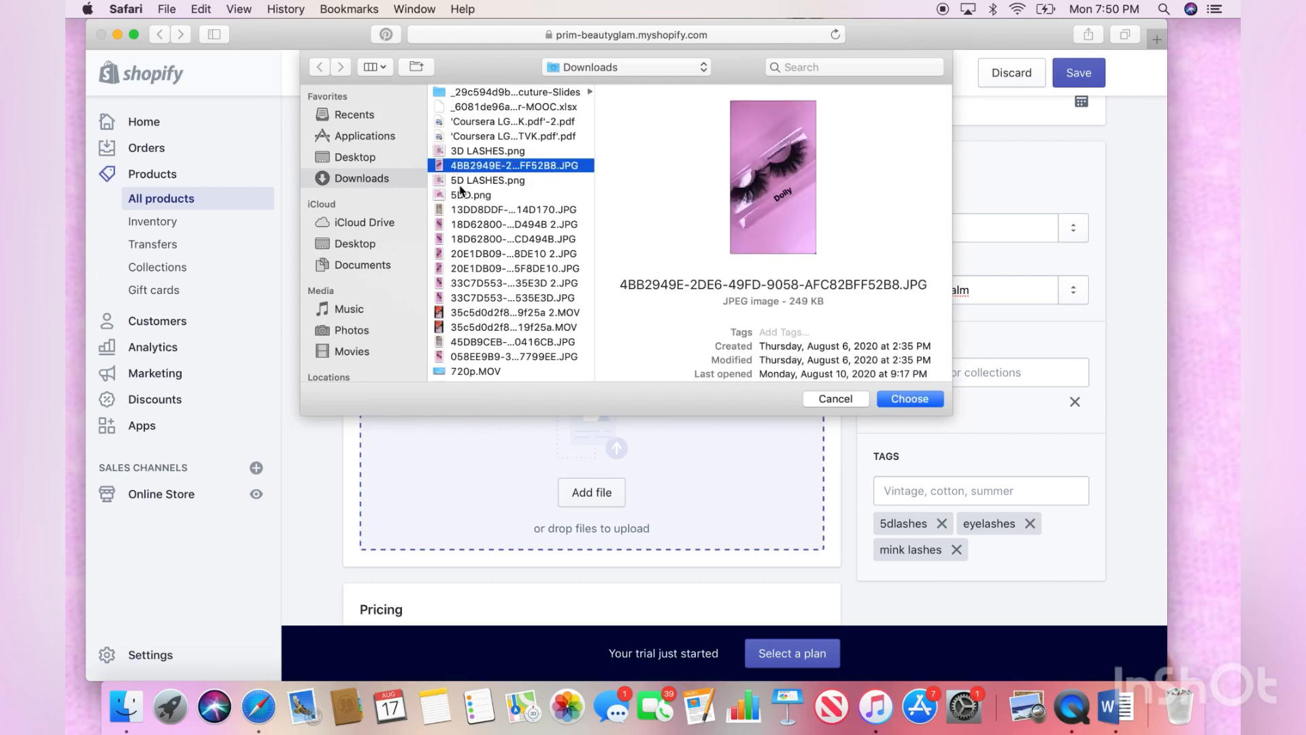
click(461, 299)
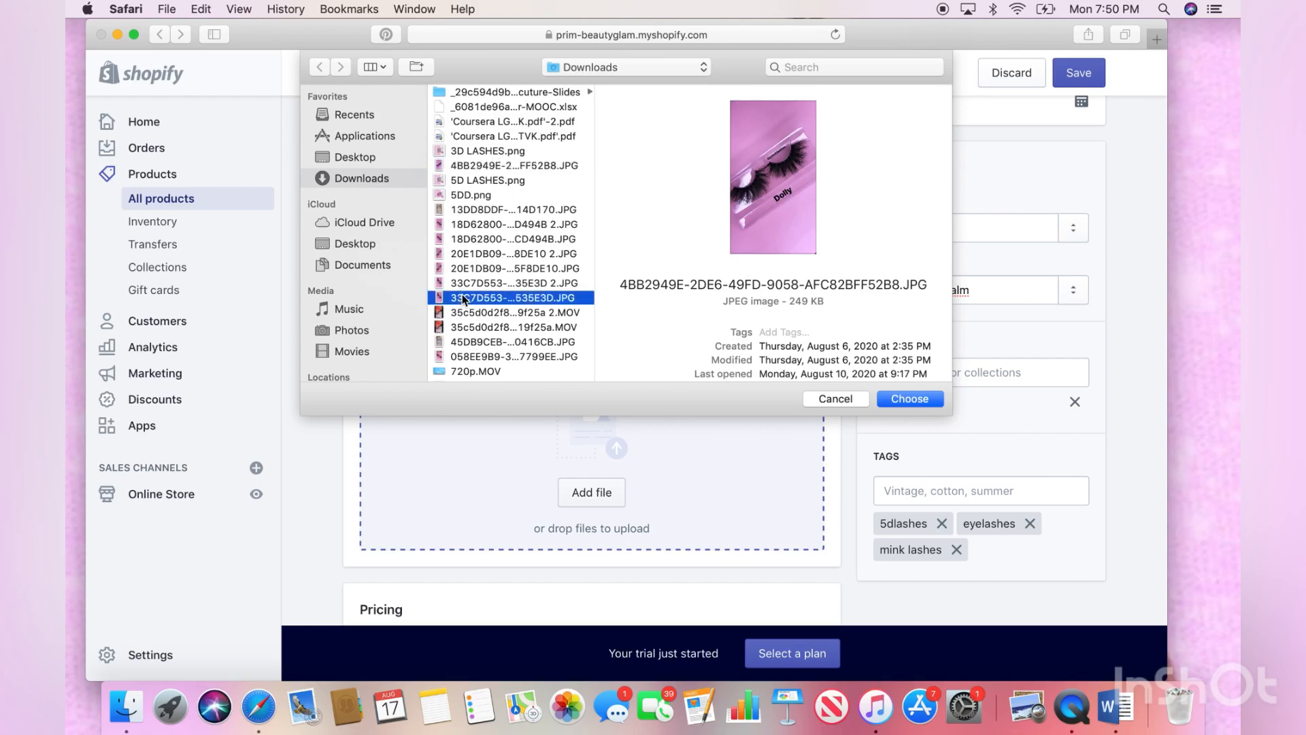
click(469, 267)
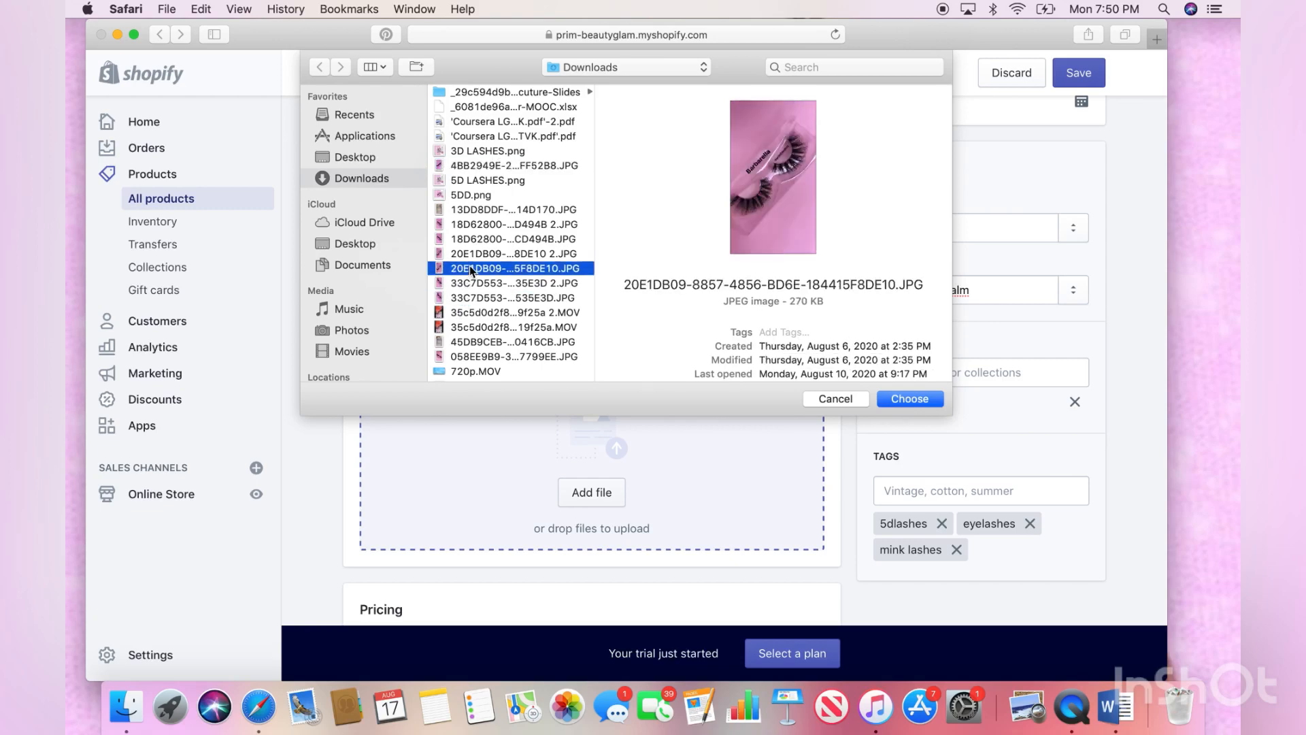
click(478, 255)
click(484, 227)
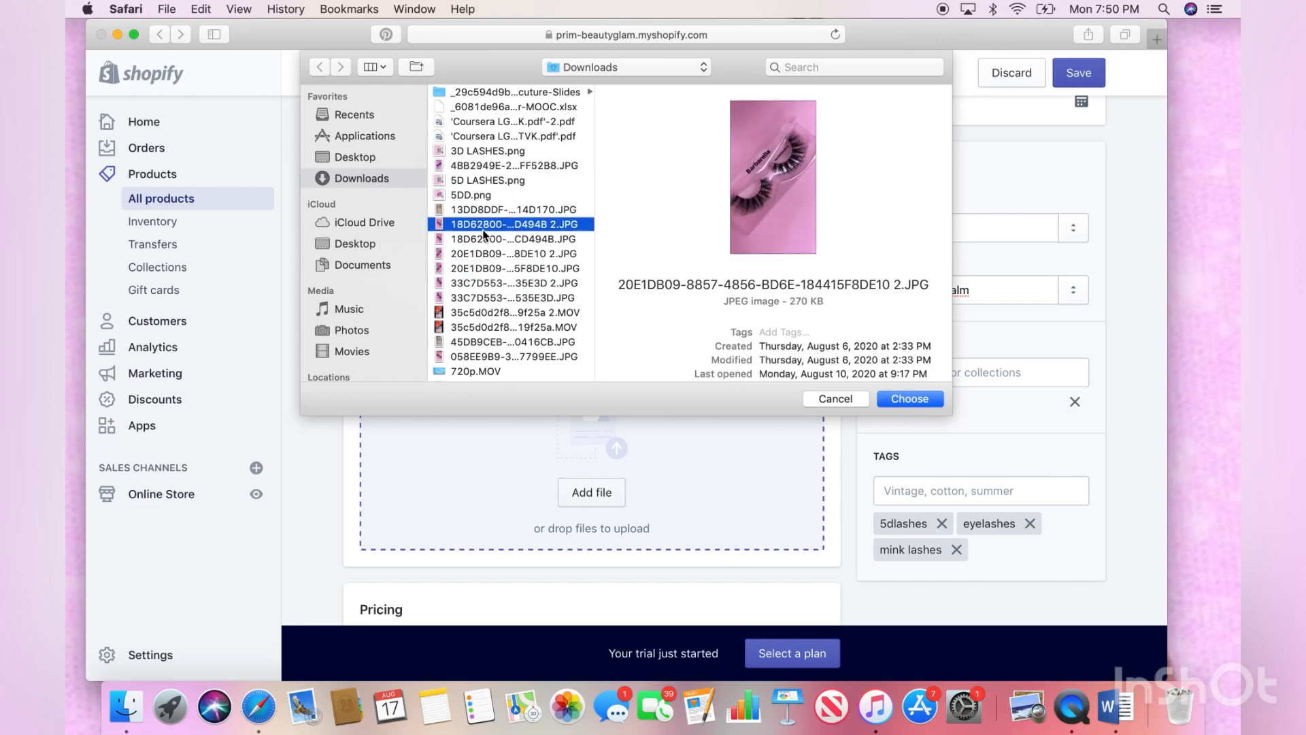
click(487, 215)
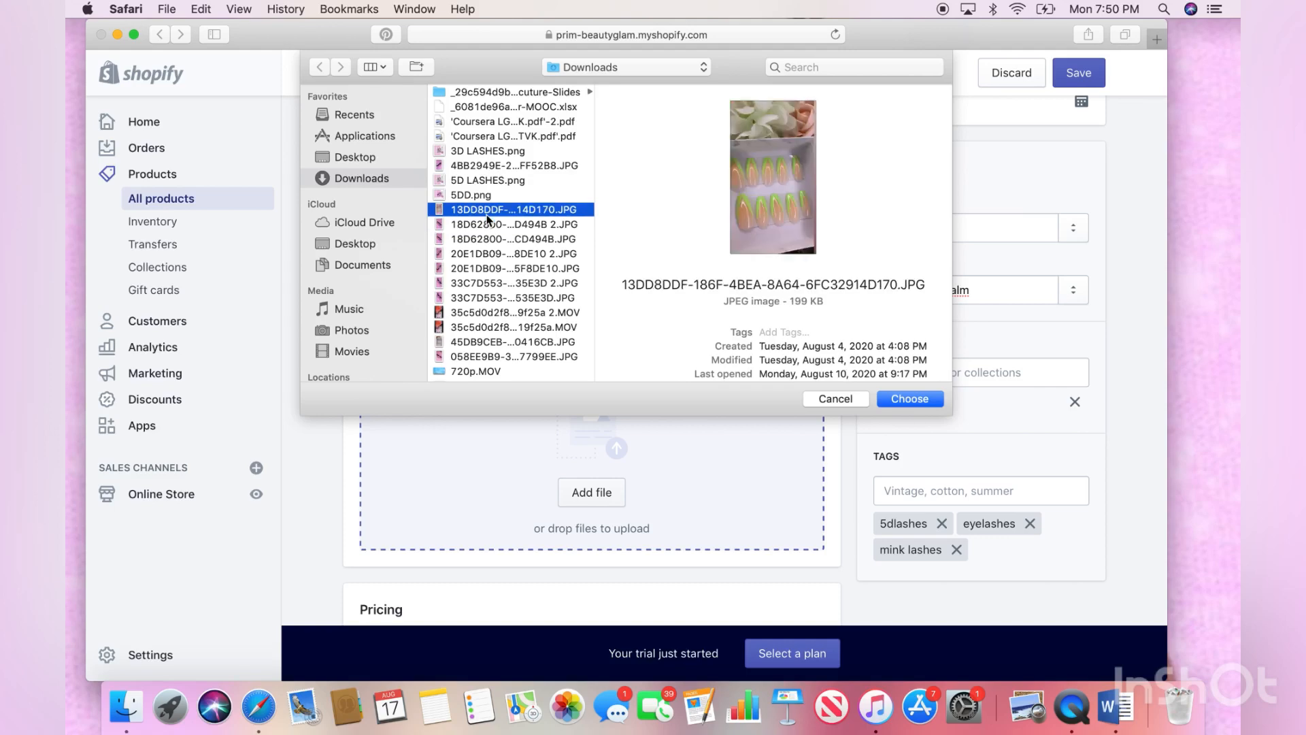
click(494, 165)
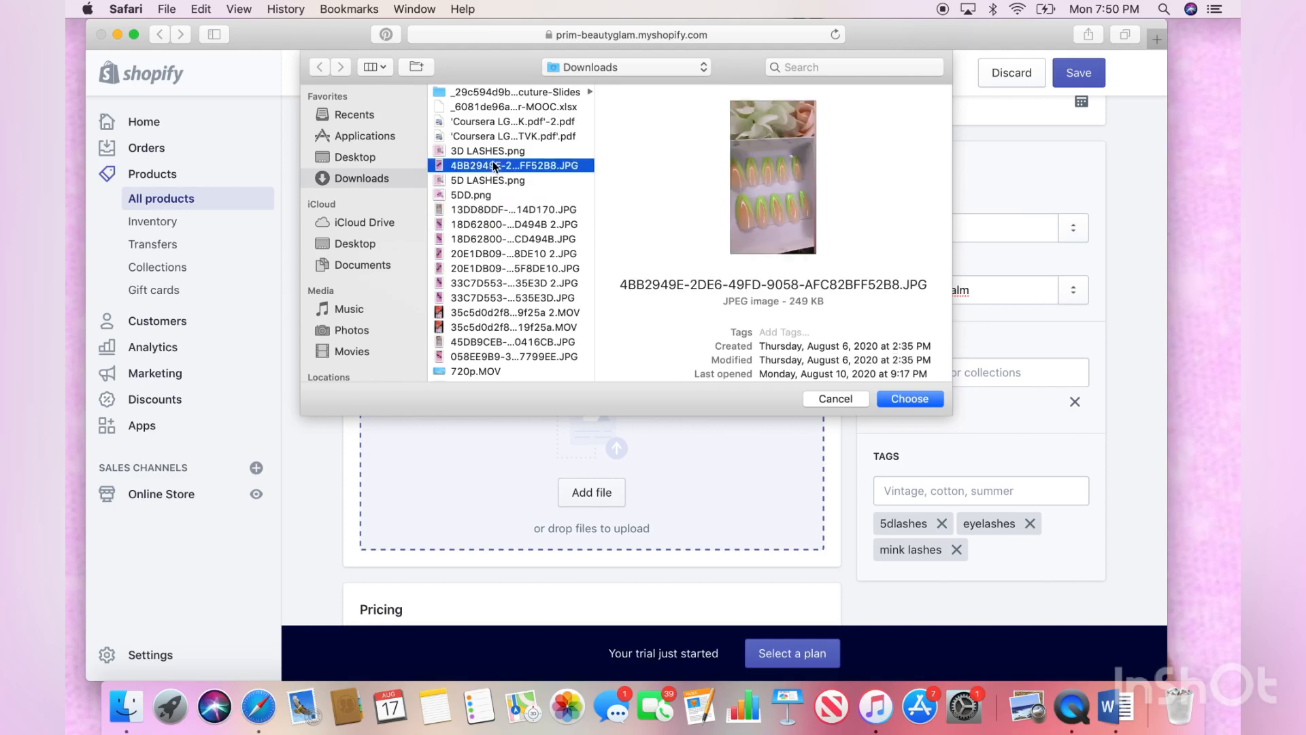
click(533, 352)
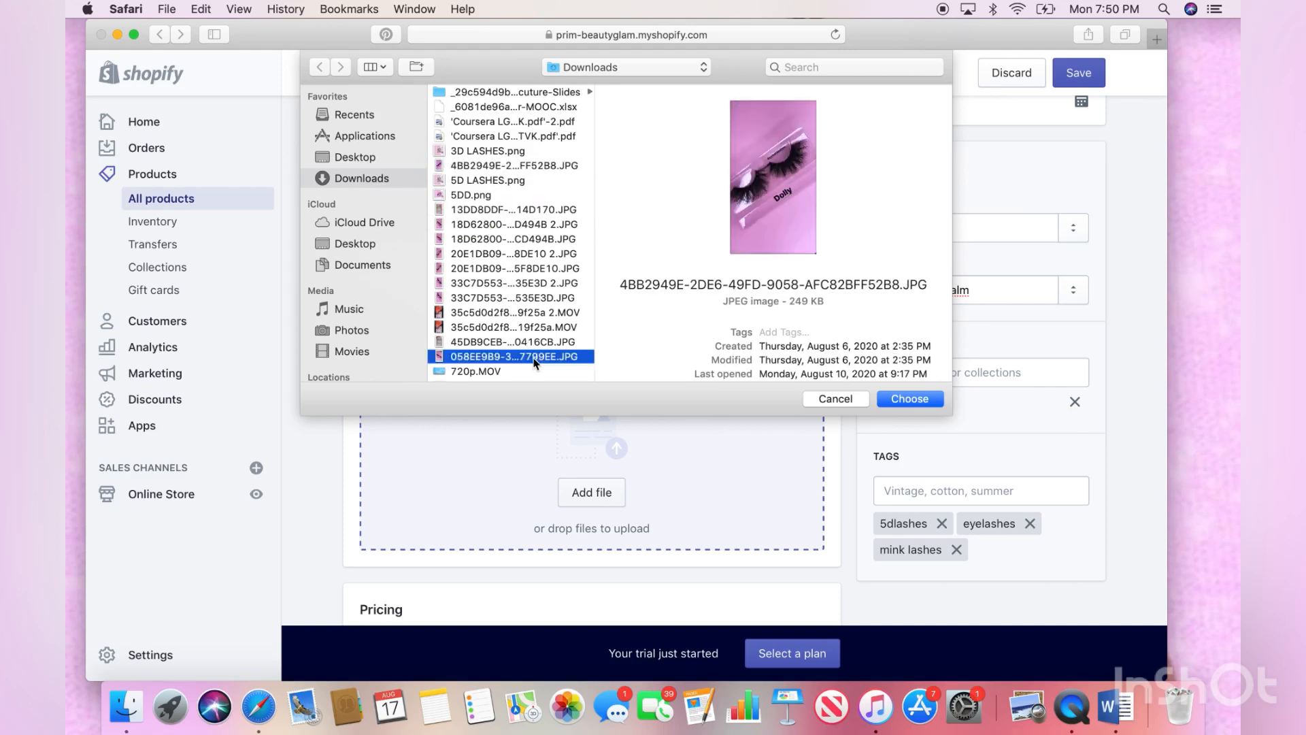
scroll(534, 357, down, 5)
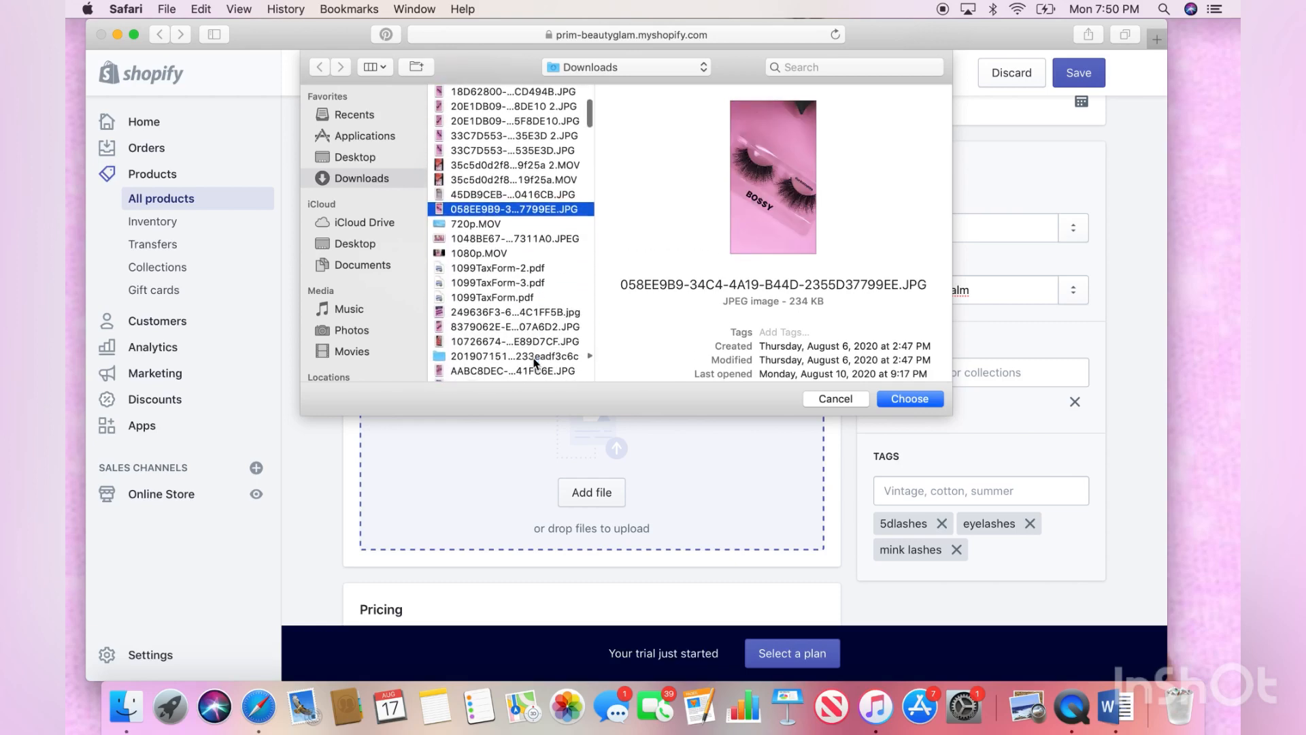
click(532, 314)
click(531, 327)
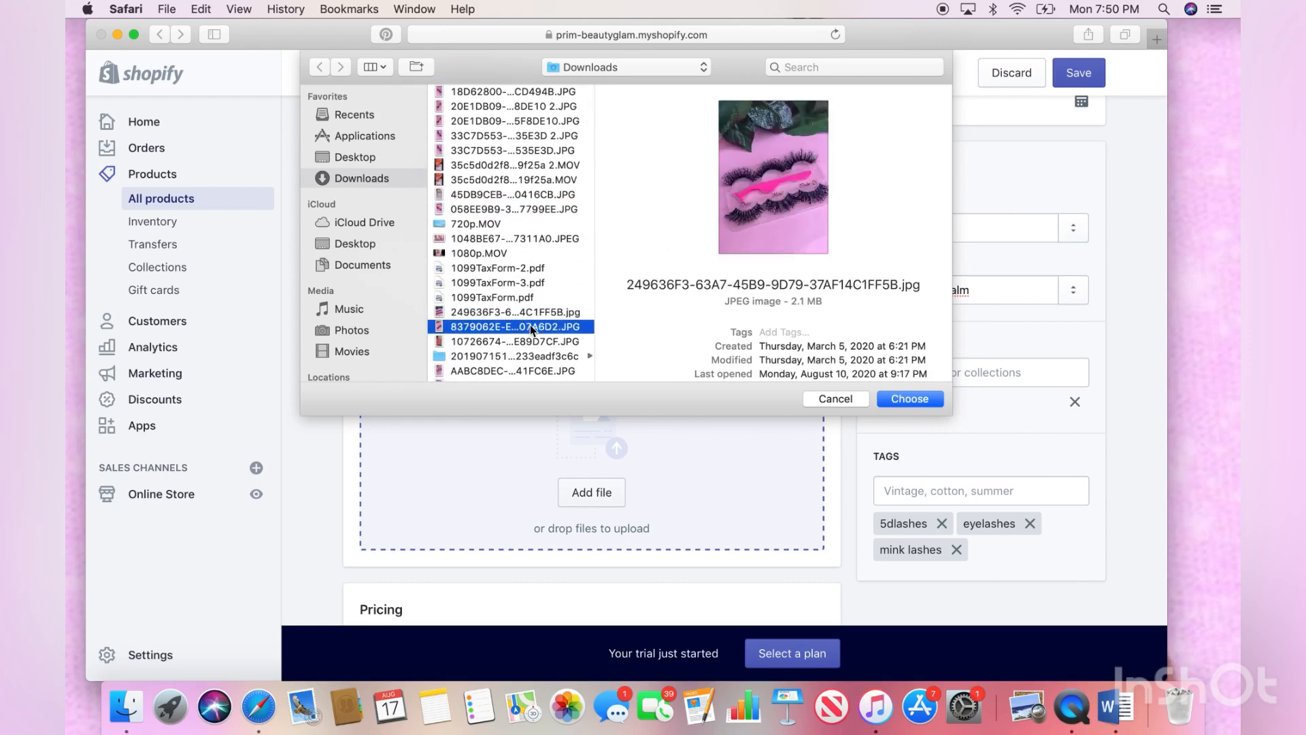
scroll(529, 324, down, 3)
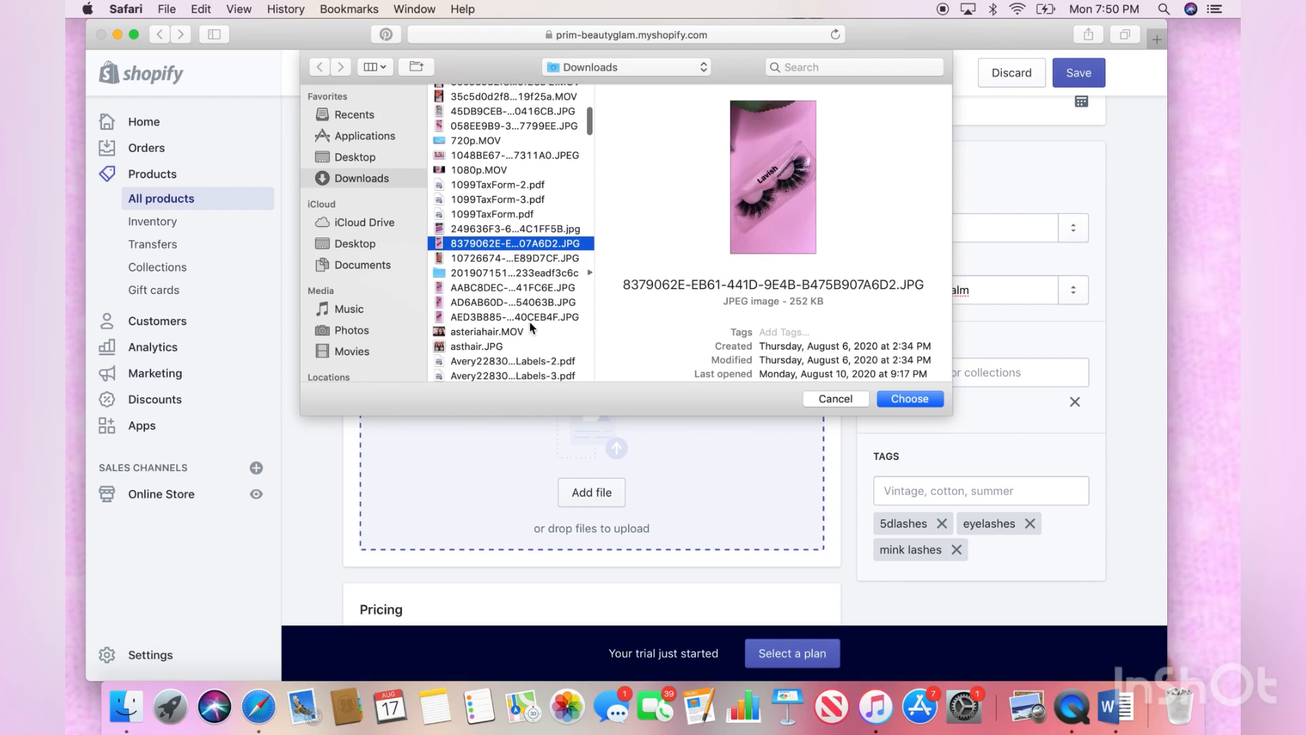
click(529, 321)
click(529, 304)
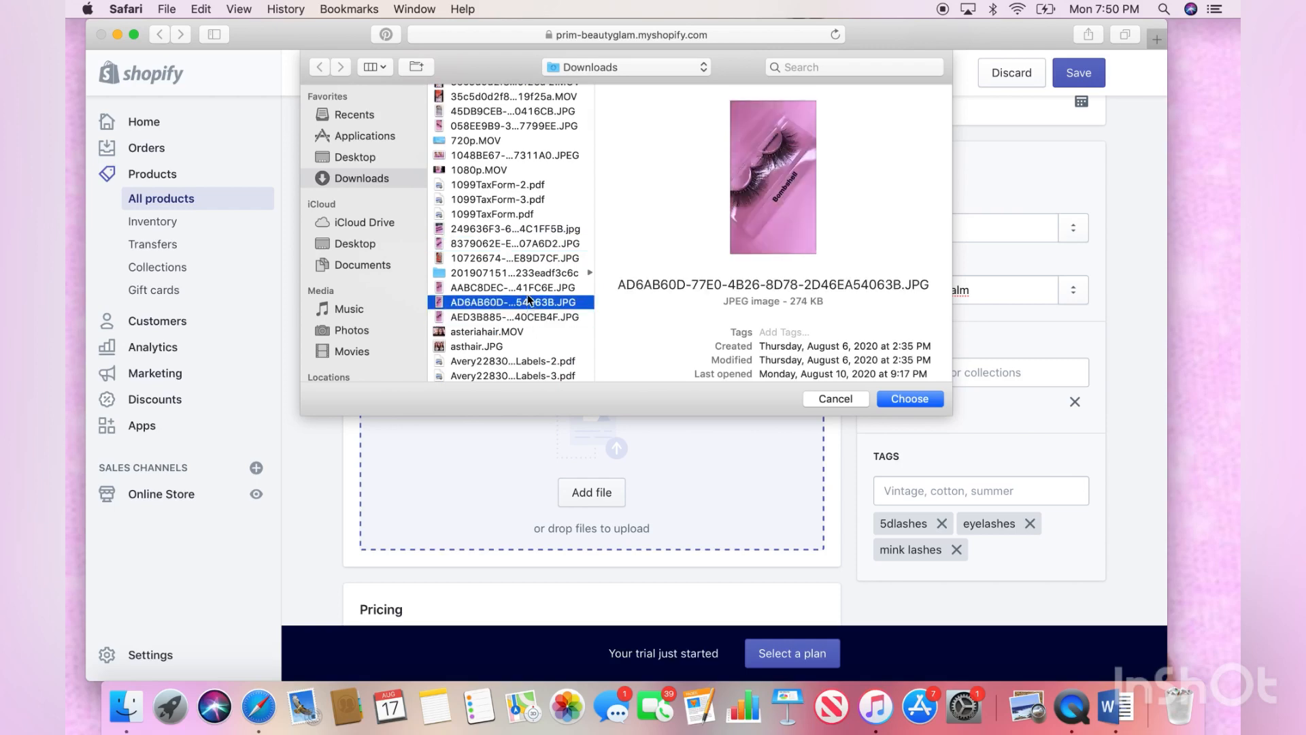
click(527, 286)
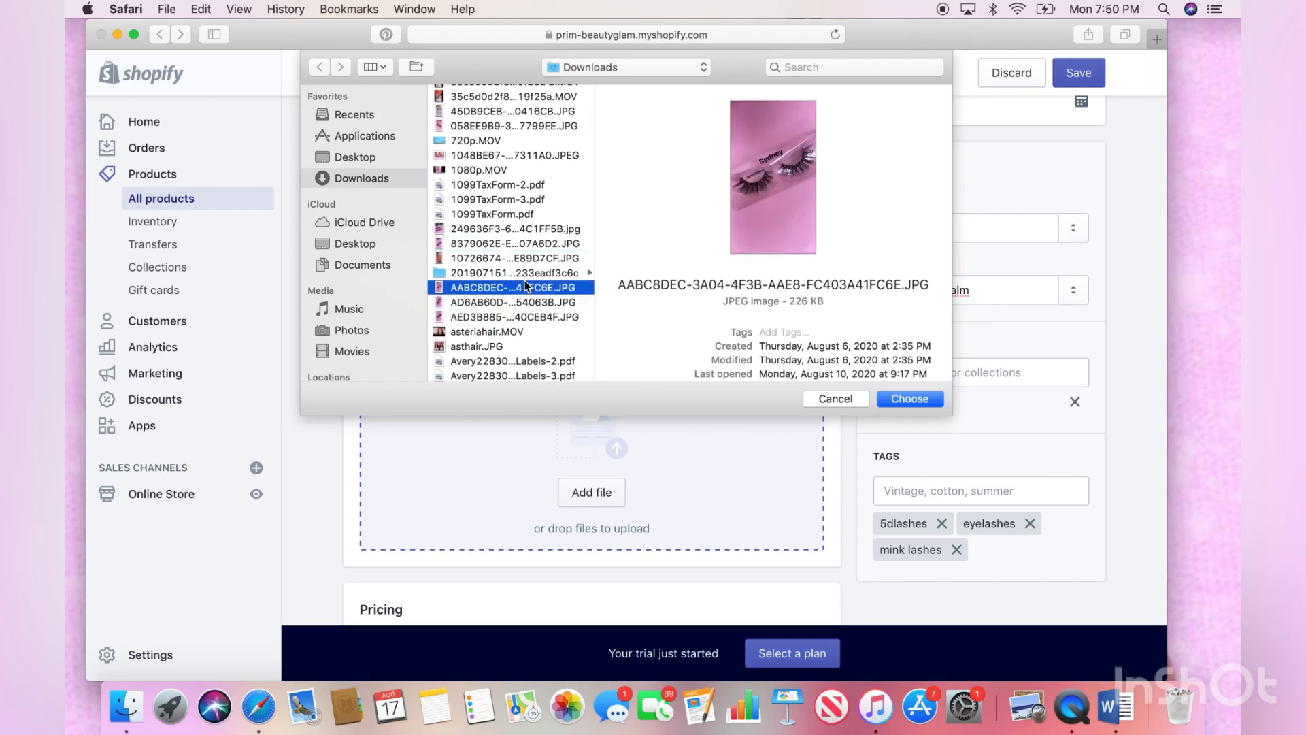
scroll(524, 280, down, 6)
click(515, 245)
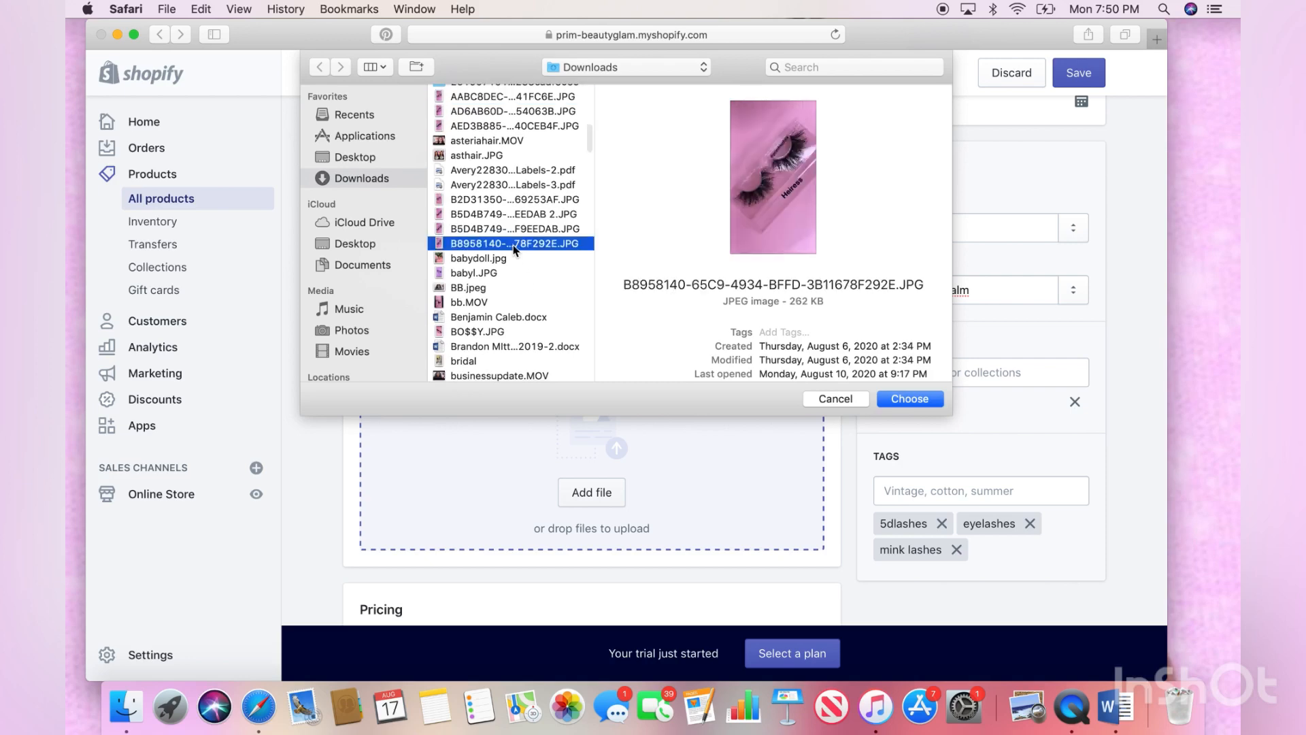
click(512, 228)
click(511, 212)
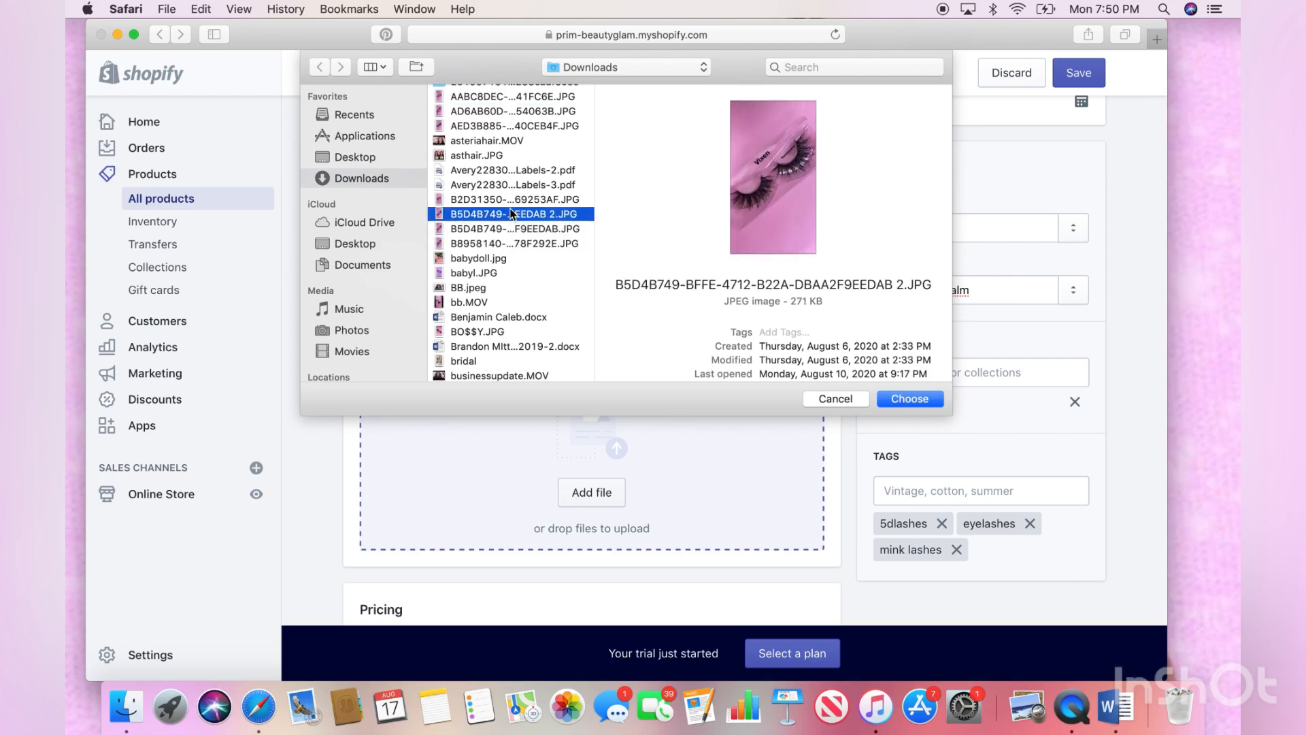
click(514, 200)
scroll(512, 198, down, 5)
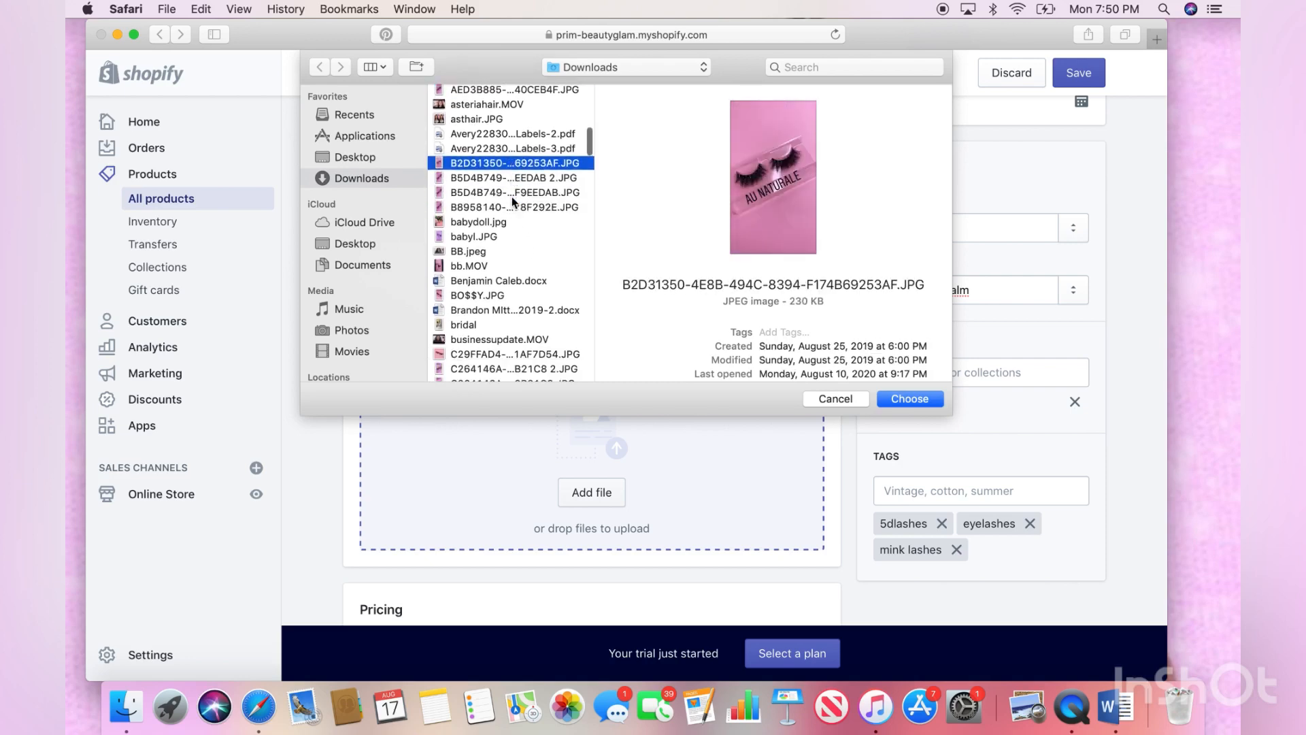
Upload the Princesa lash photo "C264146A-47EE-489C-83E2-9923410B21C8 2.JPG" from Downloads as the product's media
click(523, 281)
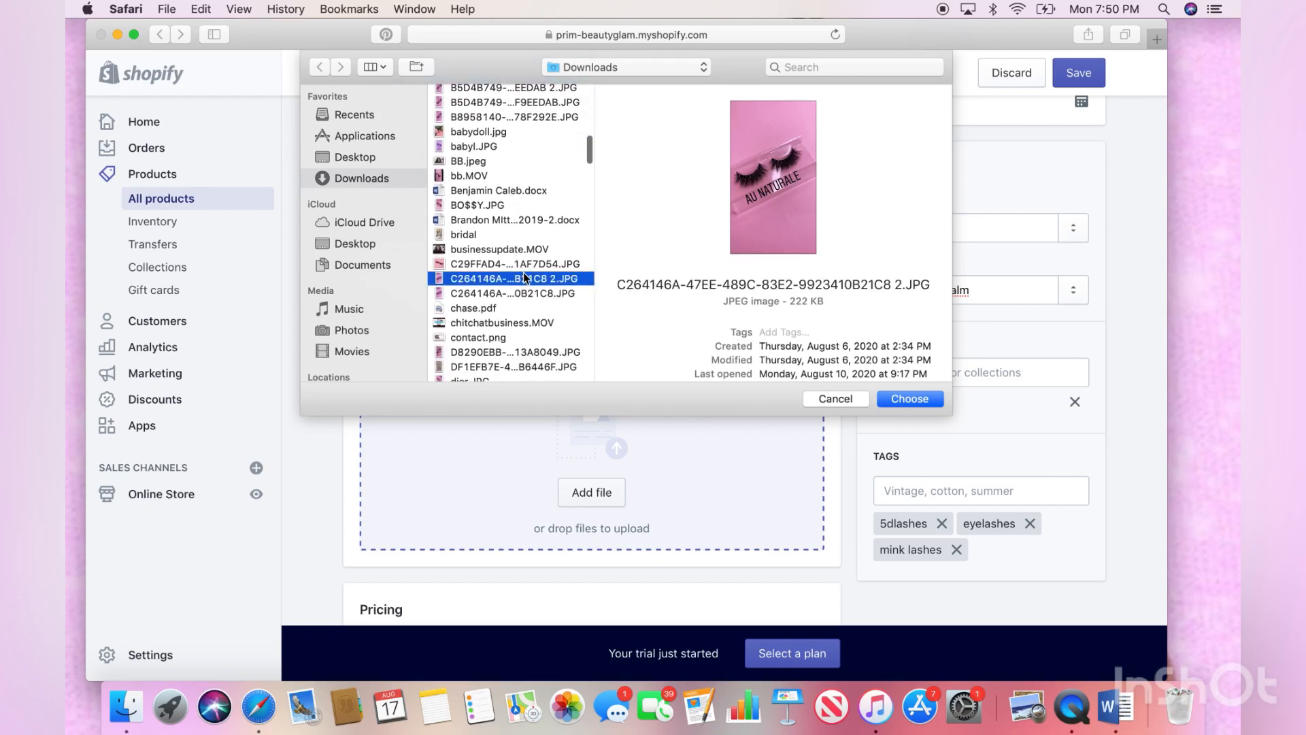
click(528, 293)
click(528, 279)
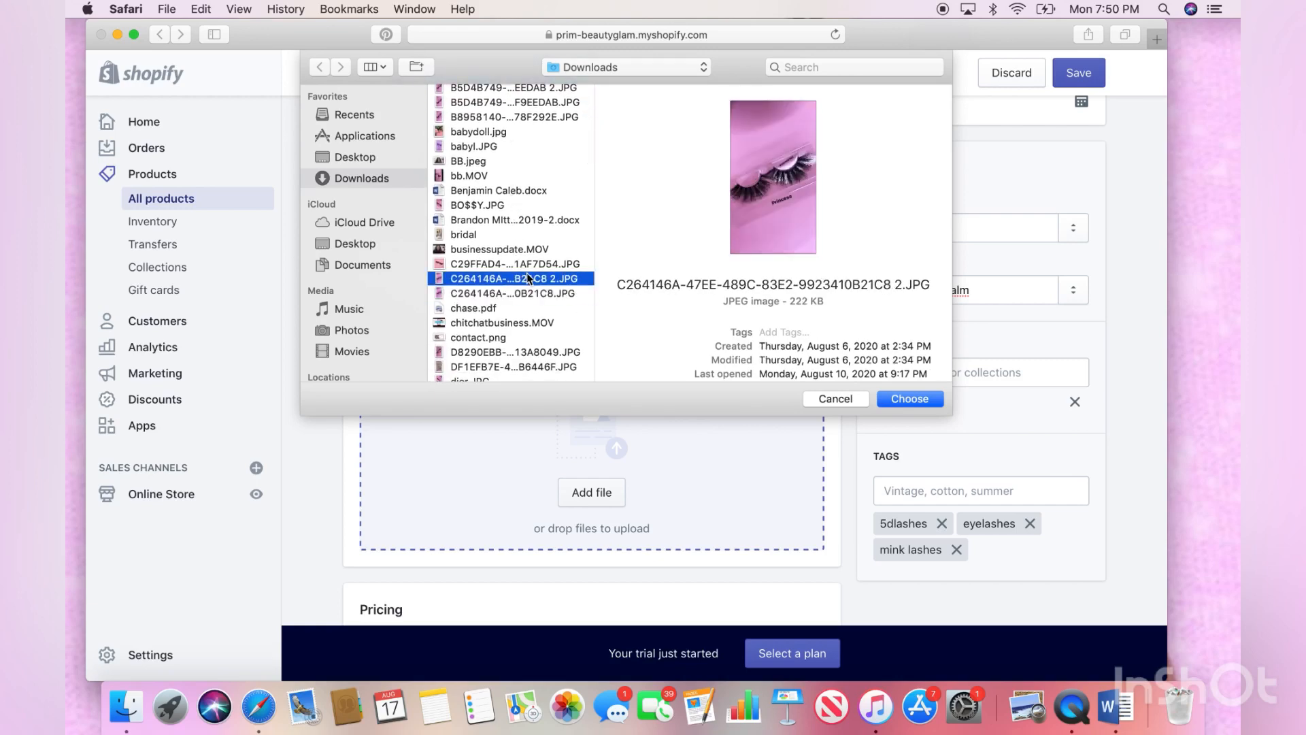
click(904, 400)
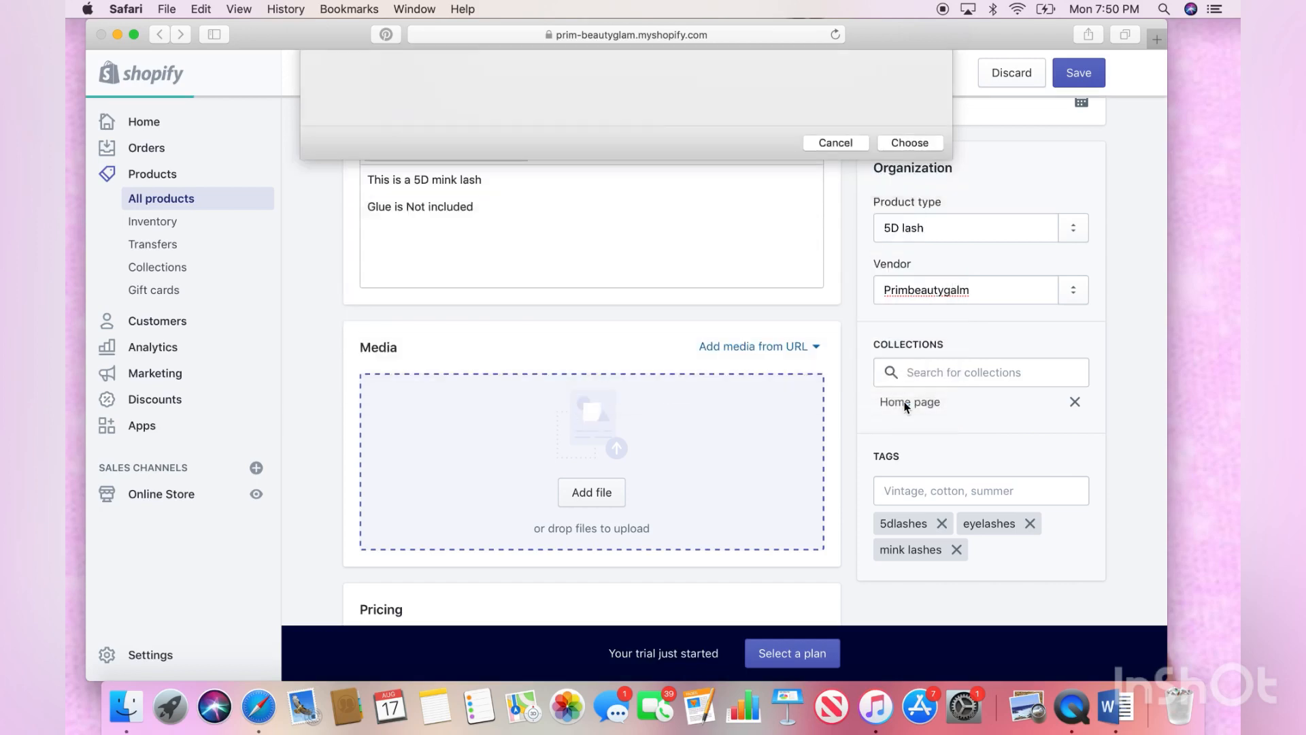
scroll(696, 395, up, 3)
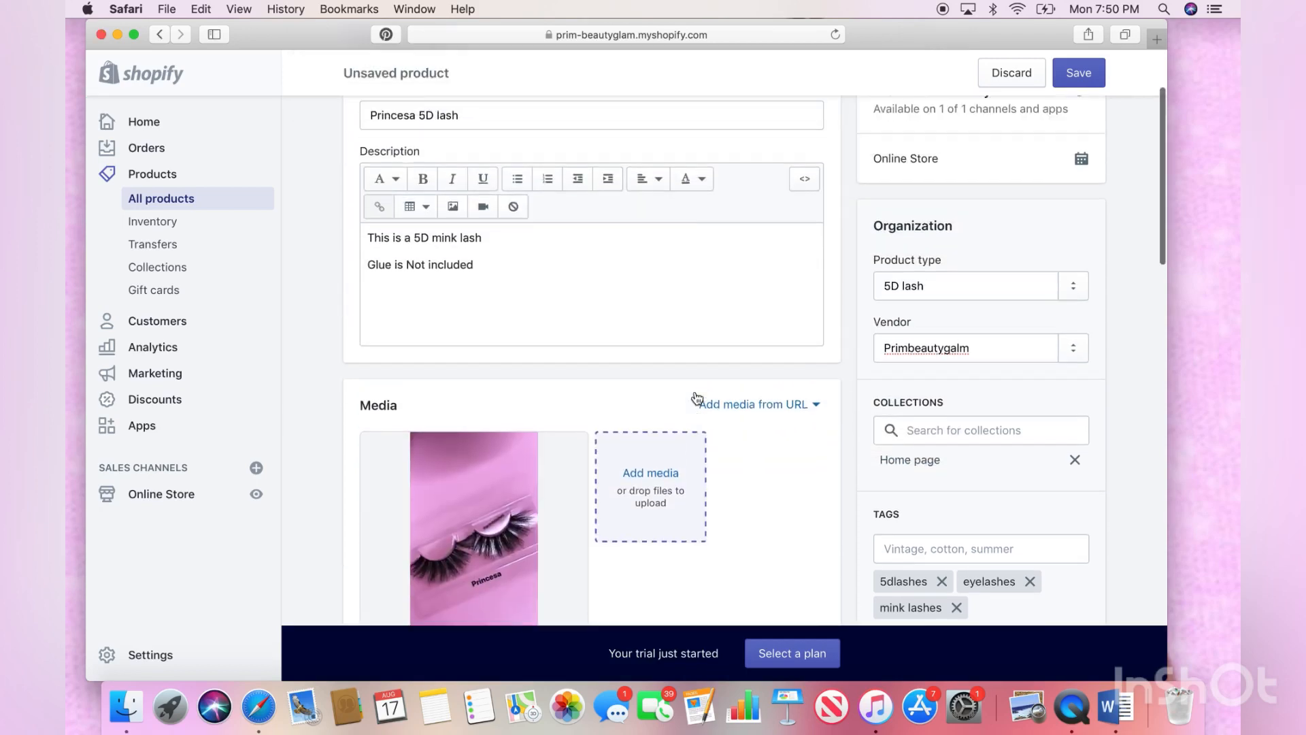
Set the product's price to $8.00 and its cost per item to $4.50
scroll(695, 393, down, 3)
scroll(695, 392, down, 7)
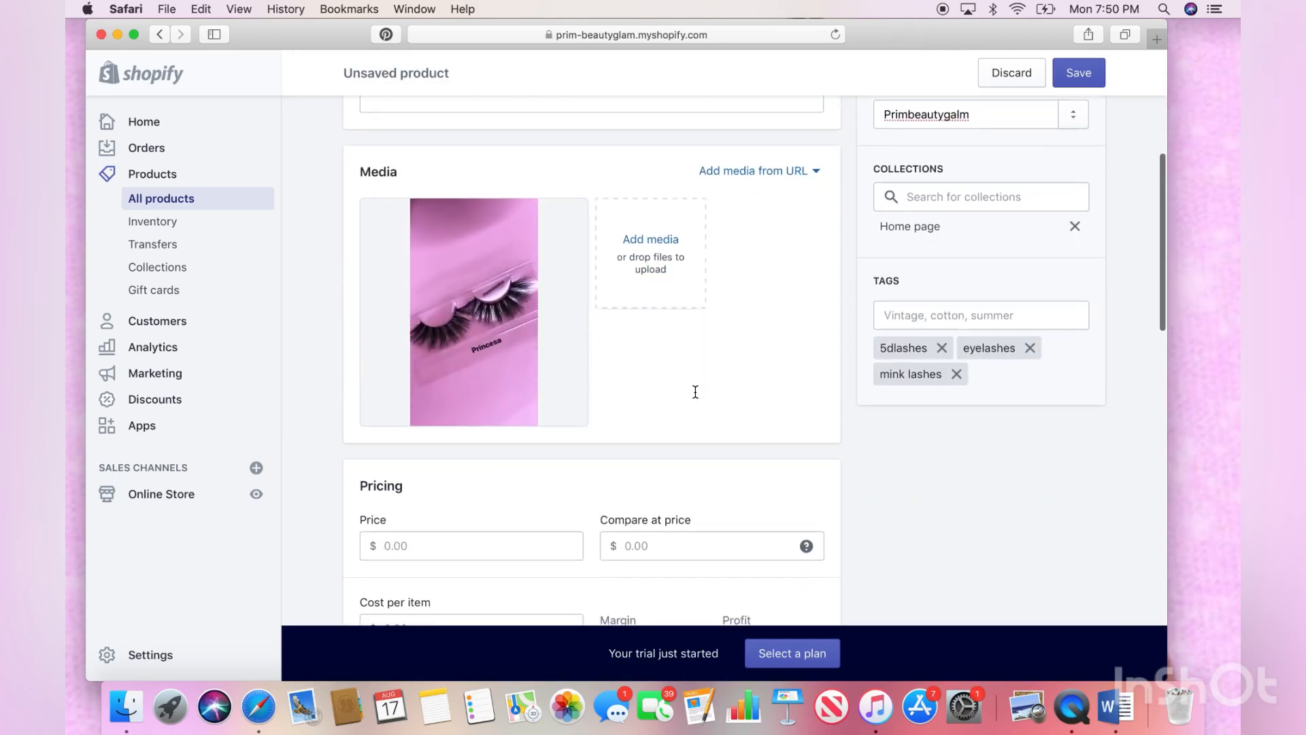
click(526, 258)
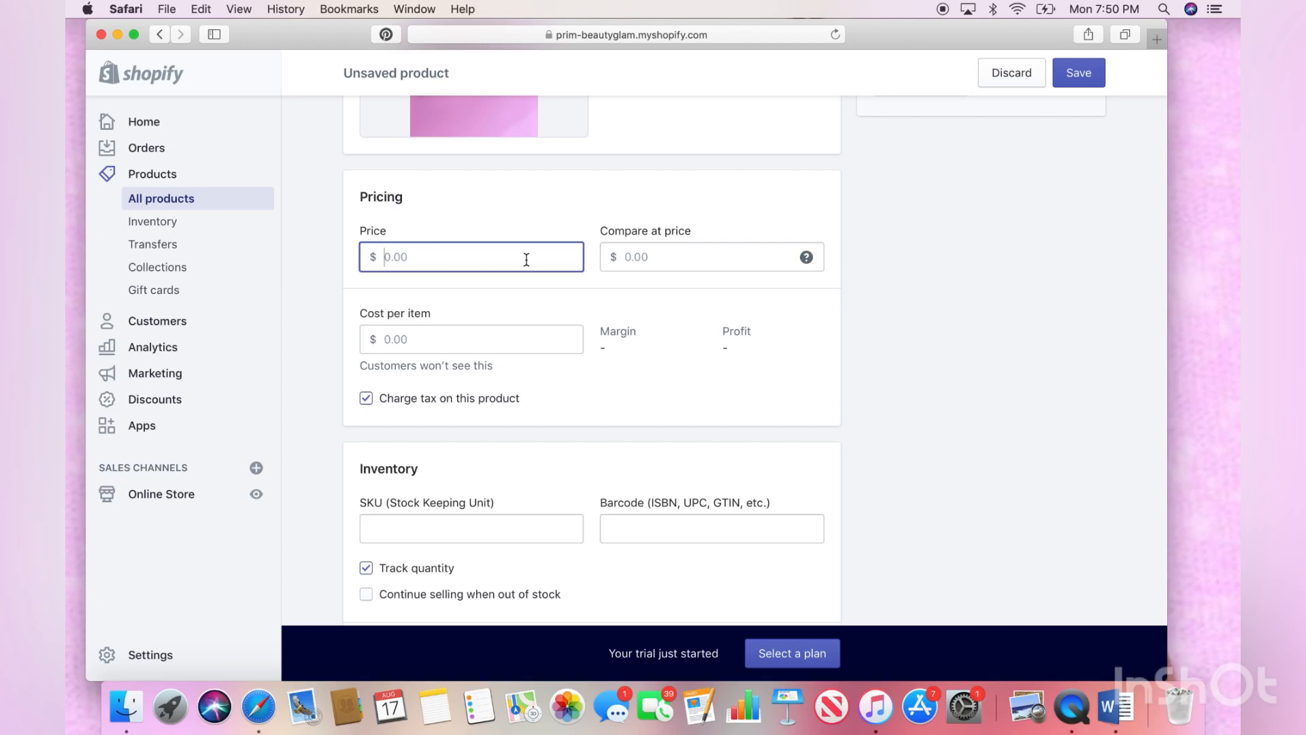
text(8.00)
scroll(592, 353, down, 5)
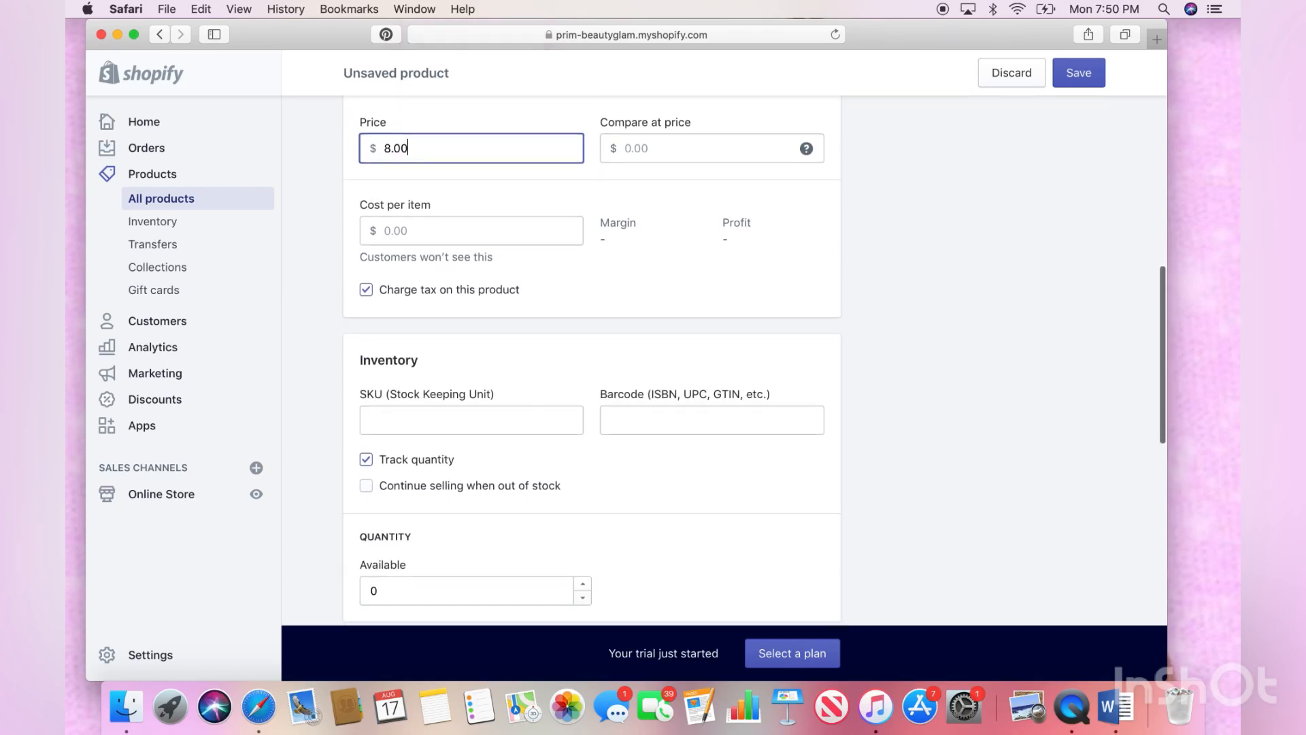
scroll(508, 361, up, 5)
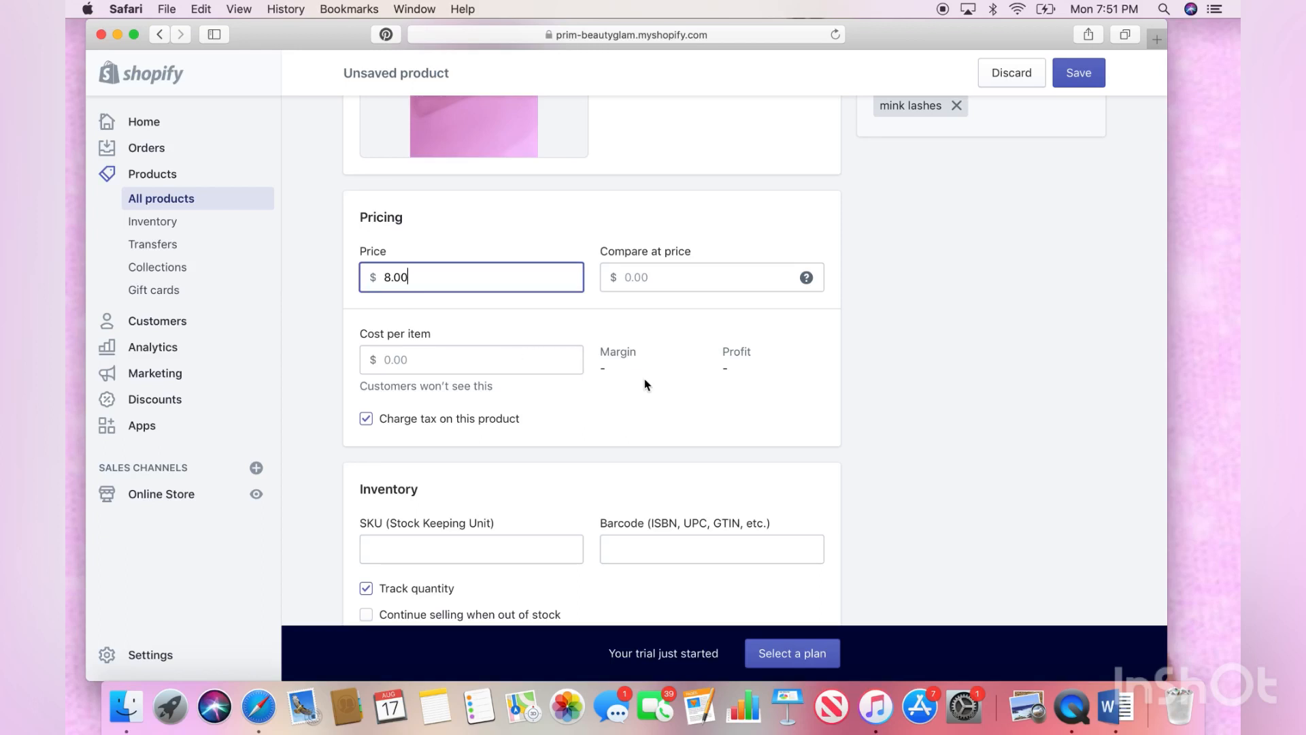
scroll(647, 386, down, 2)
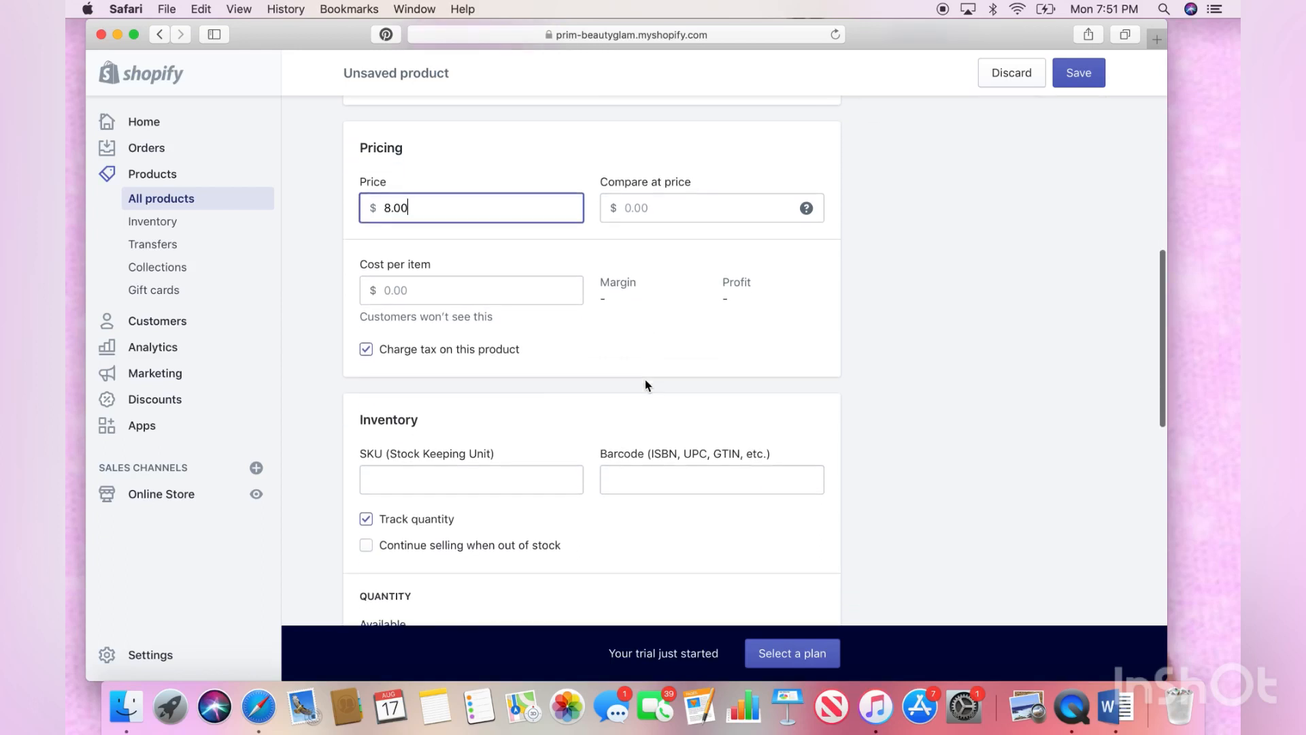
click(523, 302)
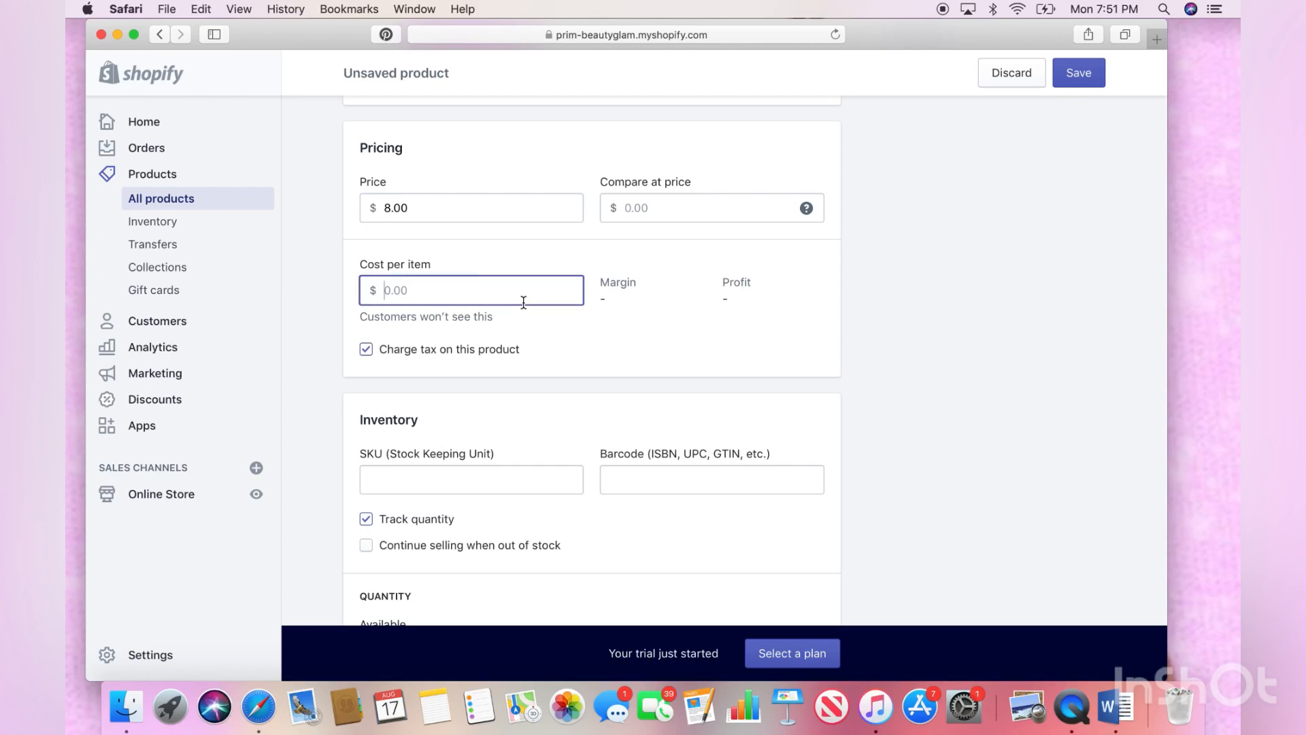
text(4.50)
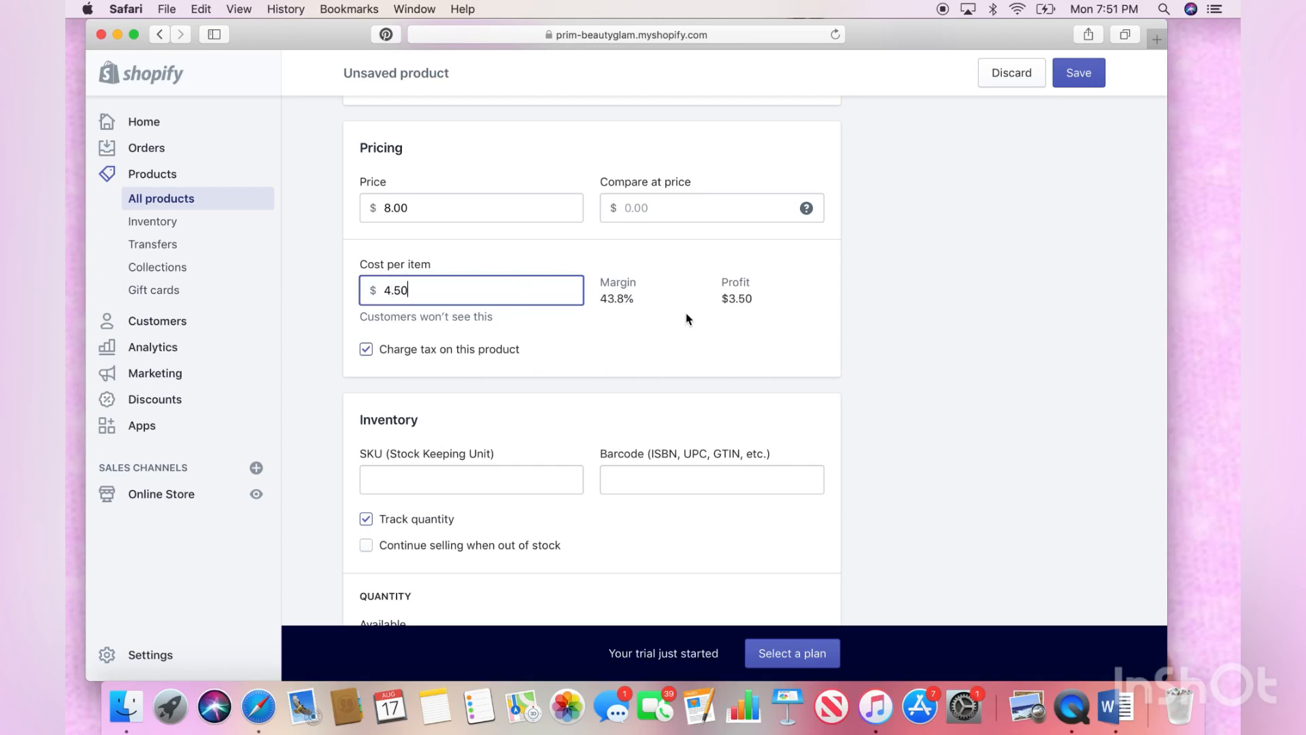
Set the product's available inventory quantity to 8
scroll(686, 325, down, 5)
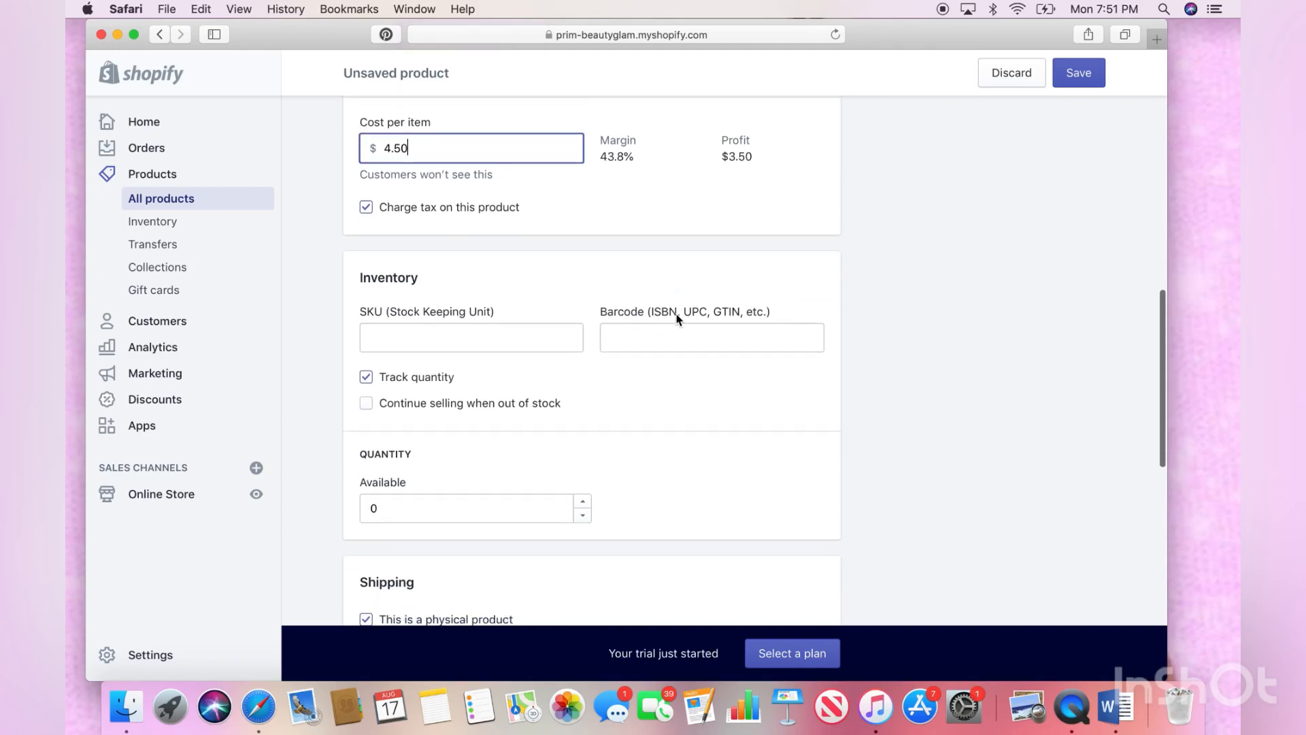
scroll(677, 314, down, 2)
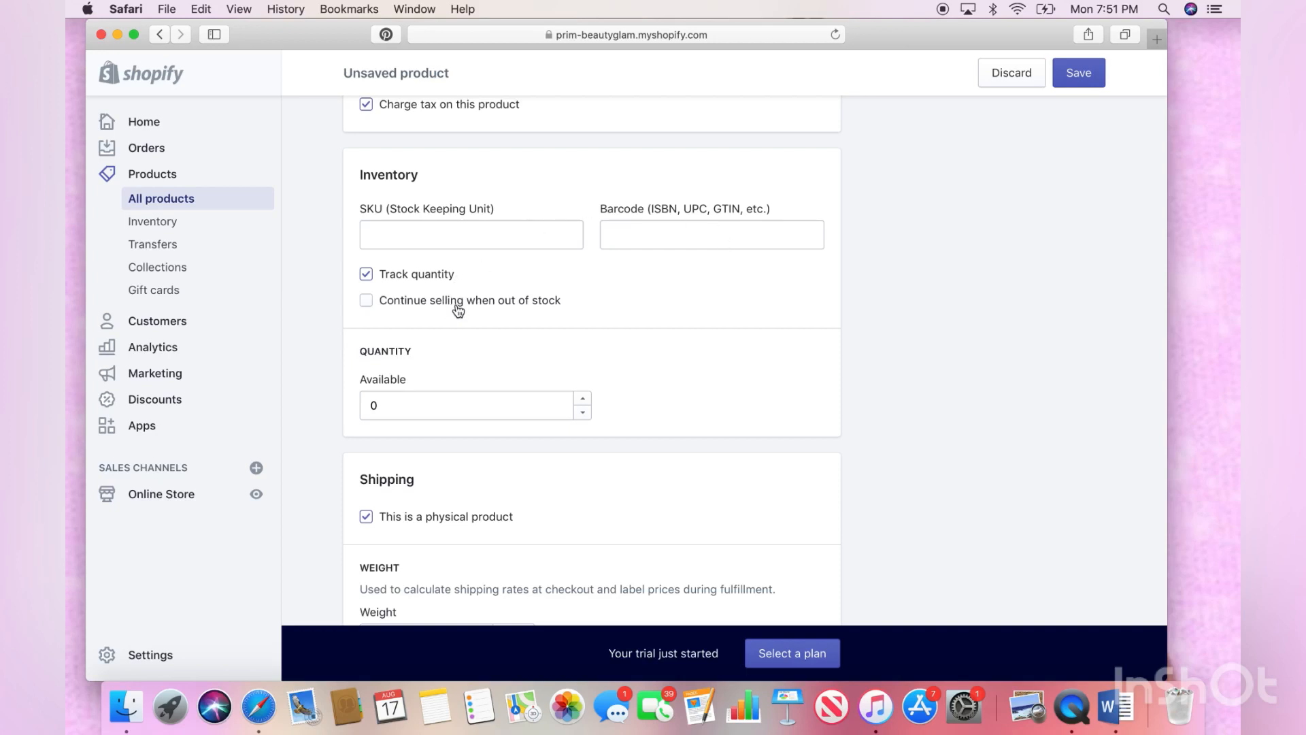
scroll(458, 311, down, 1)
scroll(459, 311, down, 2)
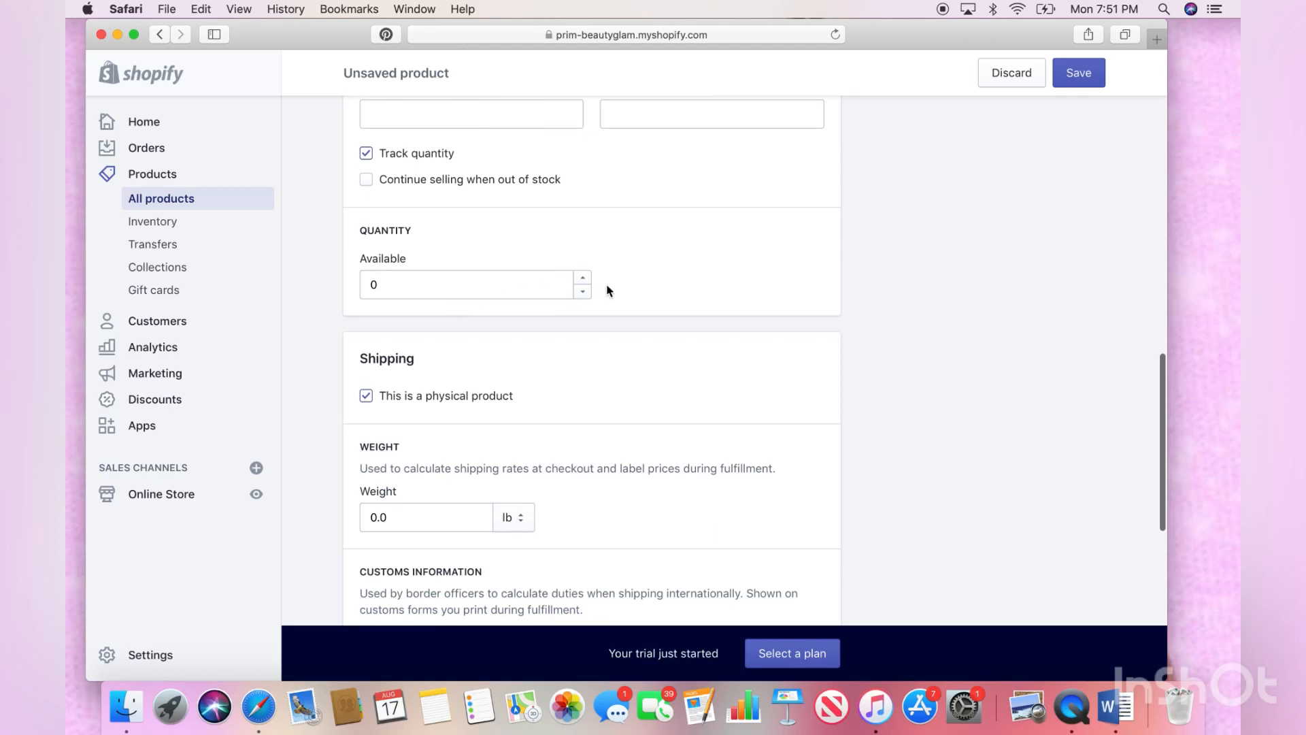
click(583, 279)
click(582, 280)
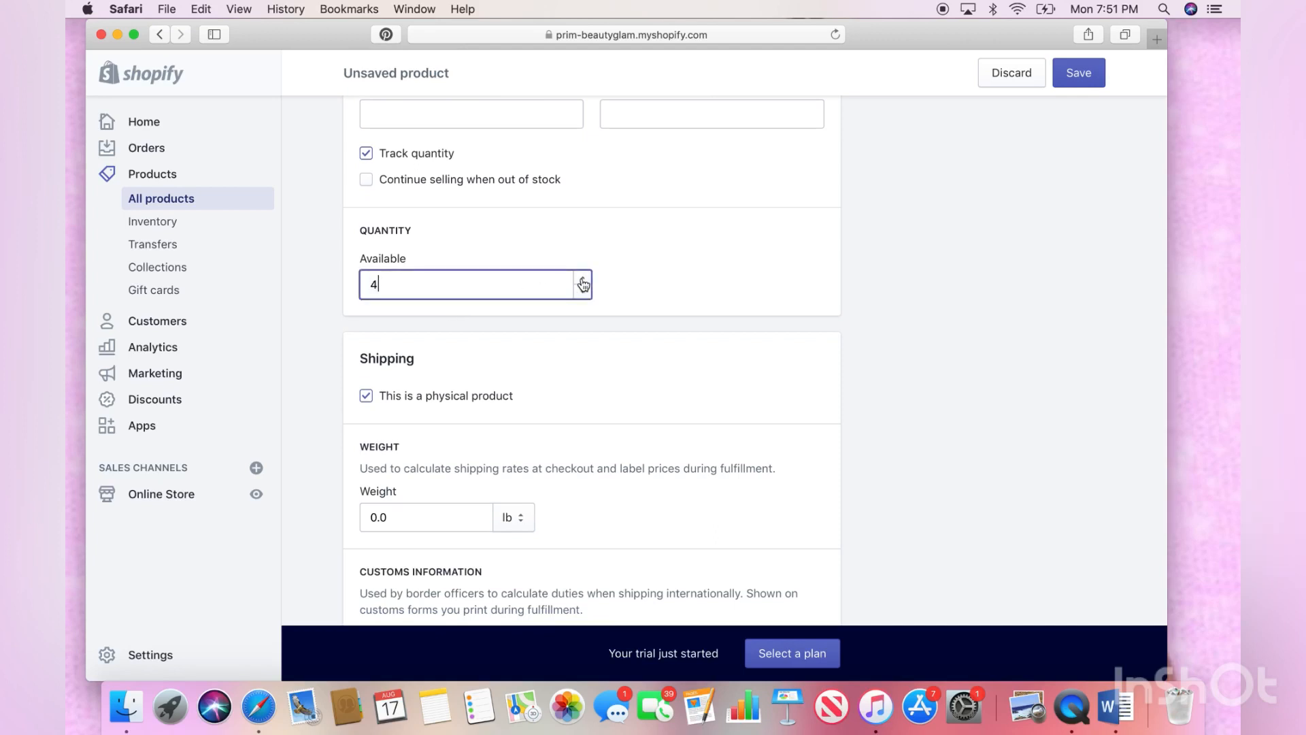
click(582, 280)
click(582, 279)
click(582, 280)
Set the product's shipping weight to 1.4 oz
scroll(536, 398, down, 5)
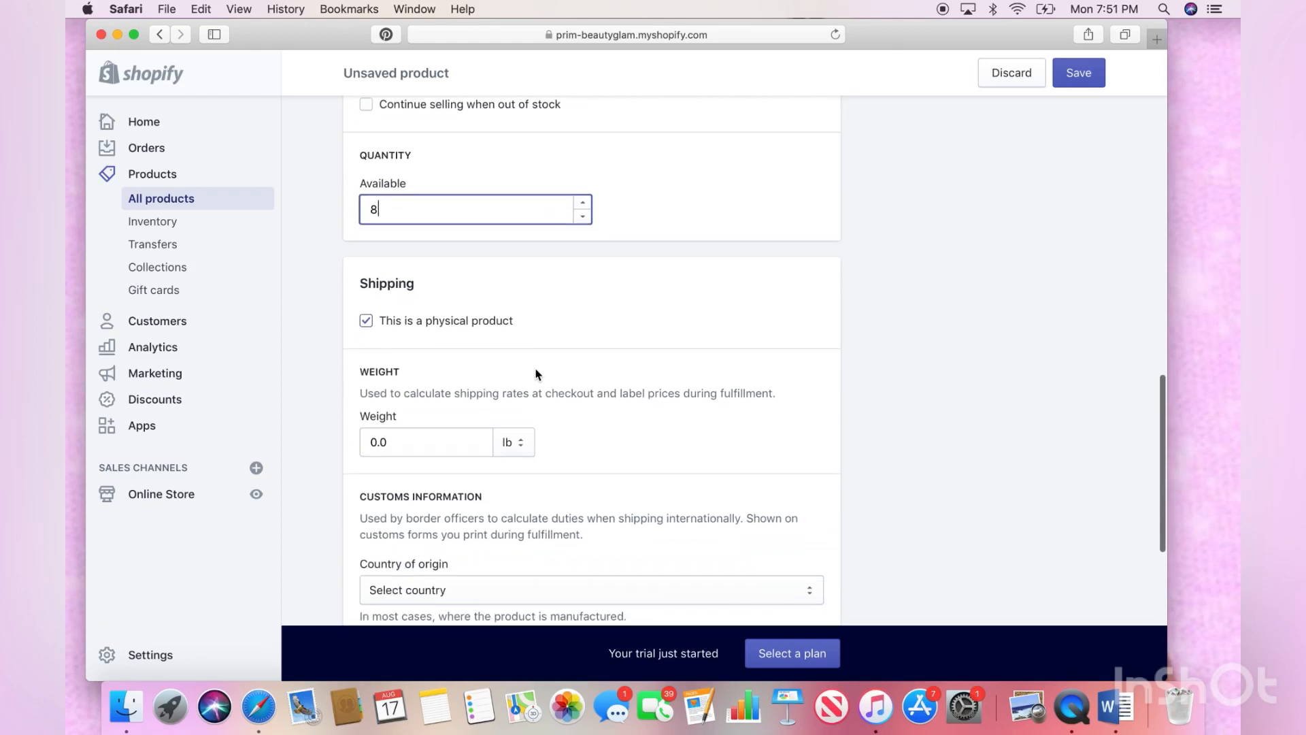
scroll(536, 374, down, 3)
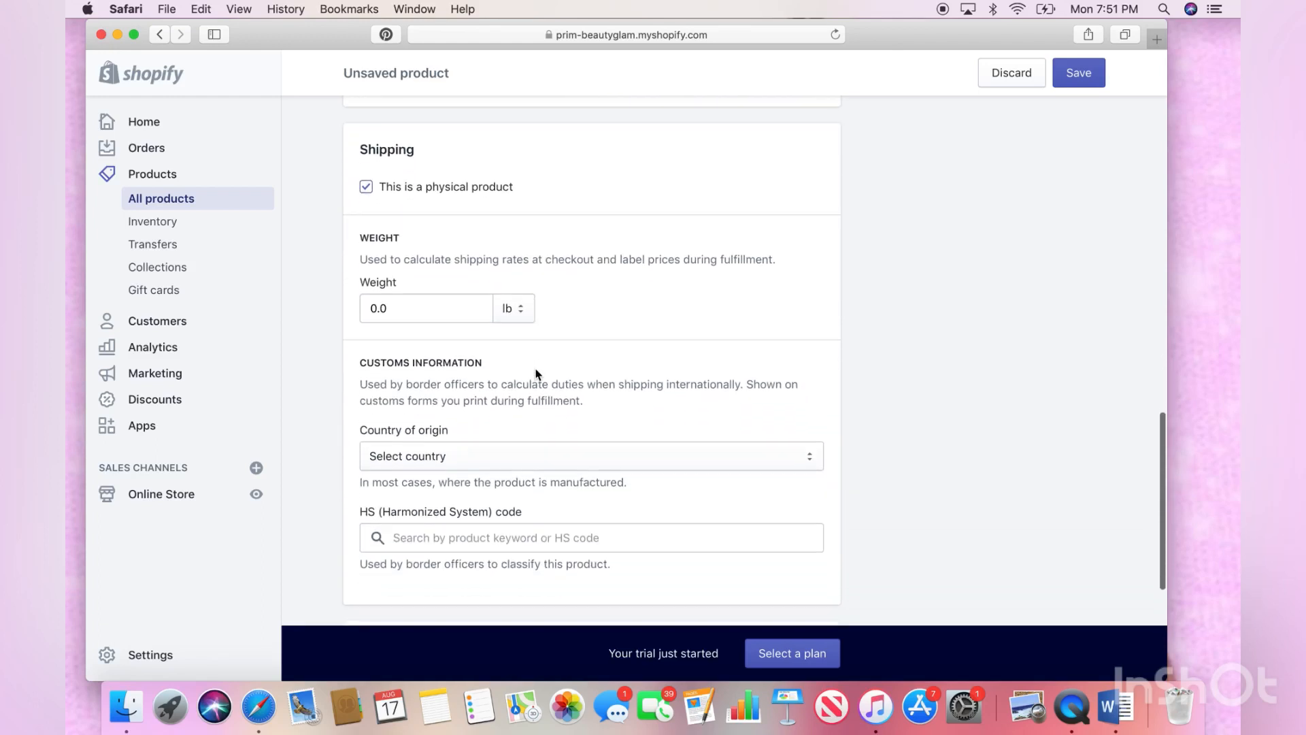
click(464, 284)
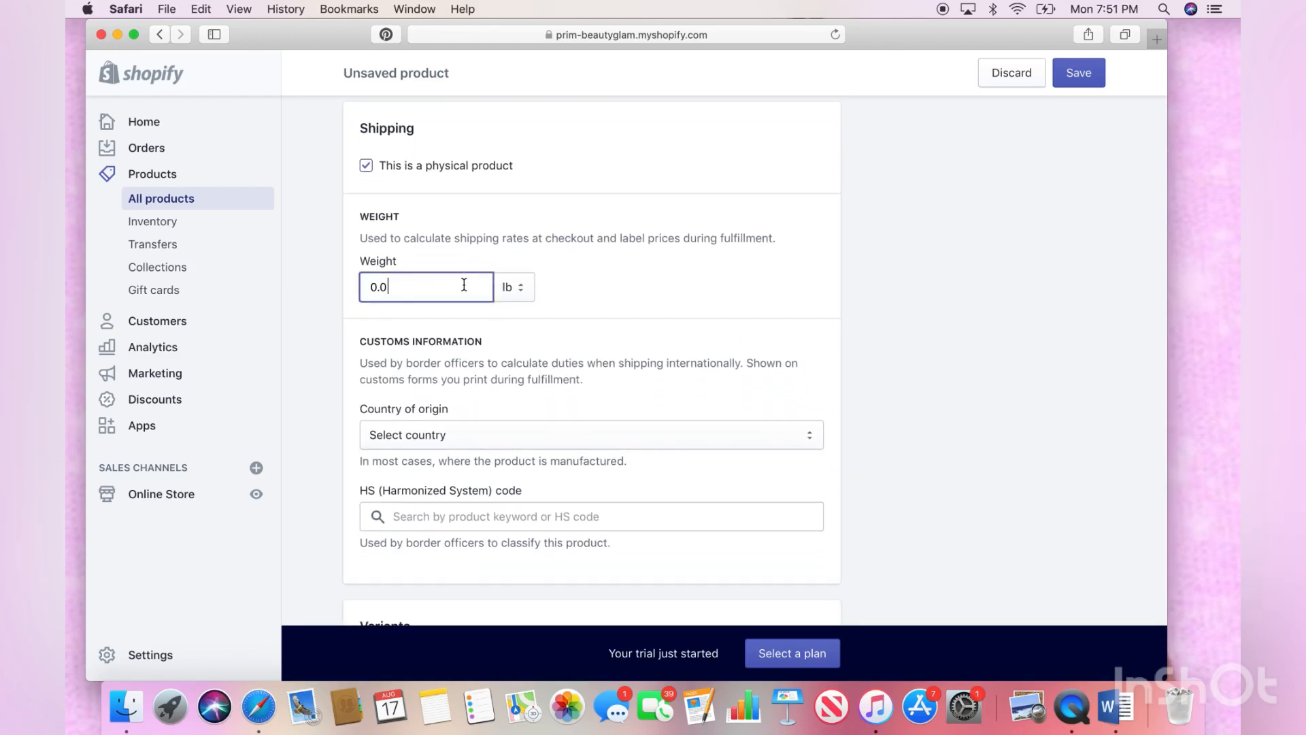
click(524, 277)
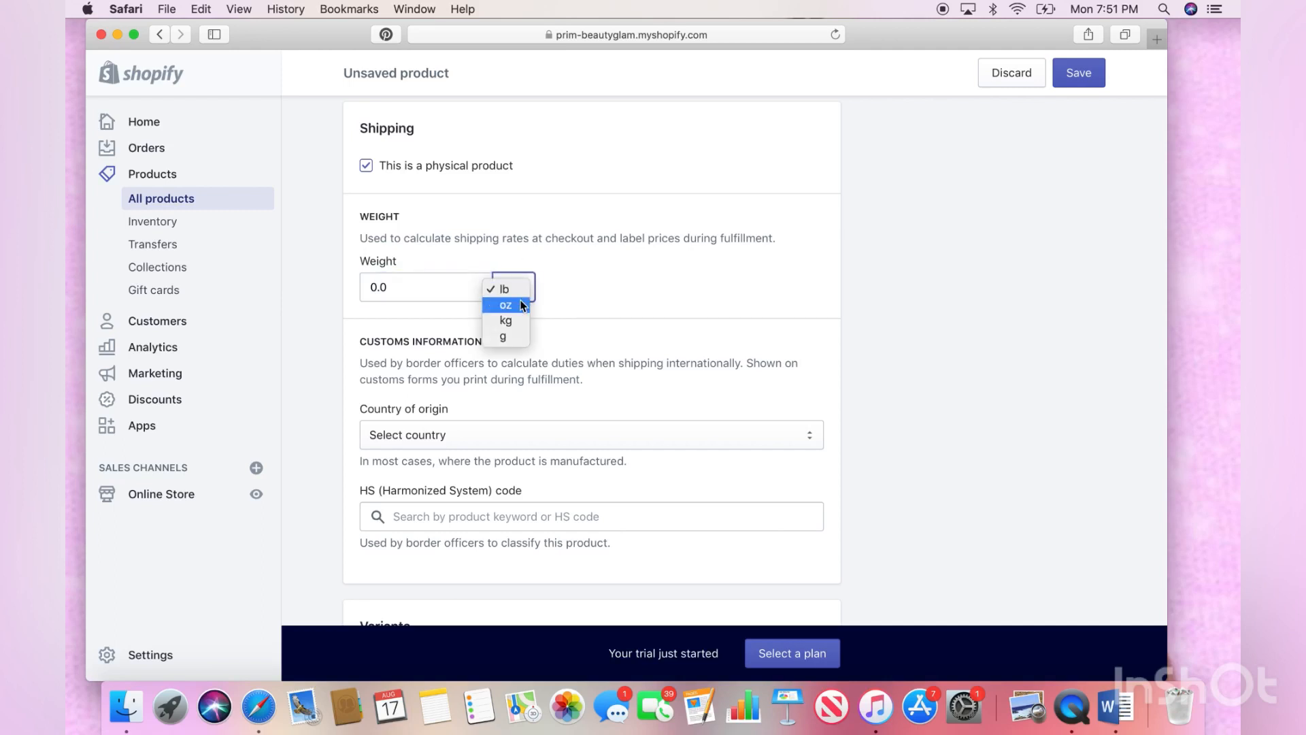
click(522, 305)
click(401, 292)
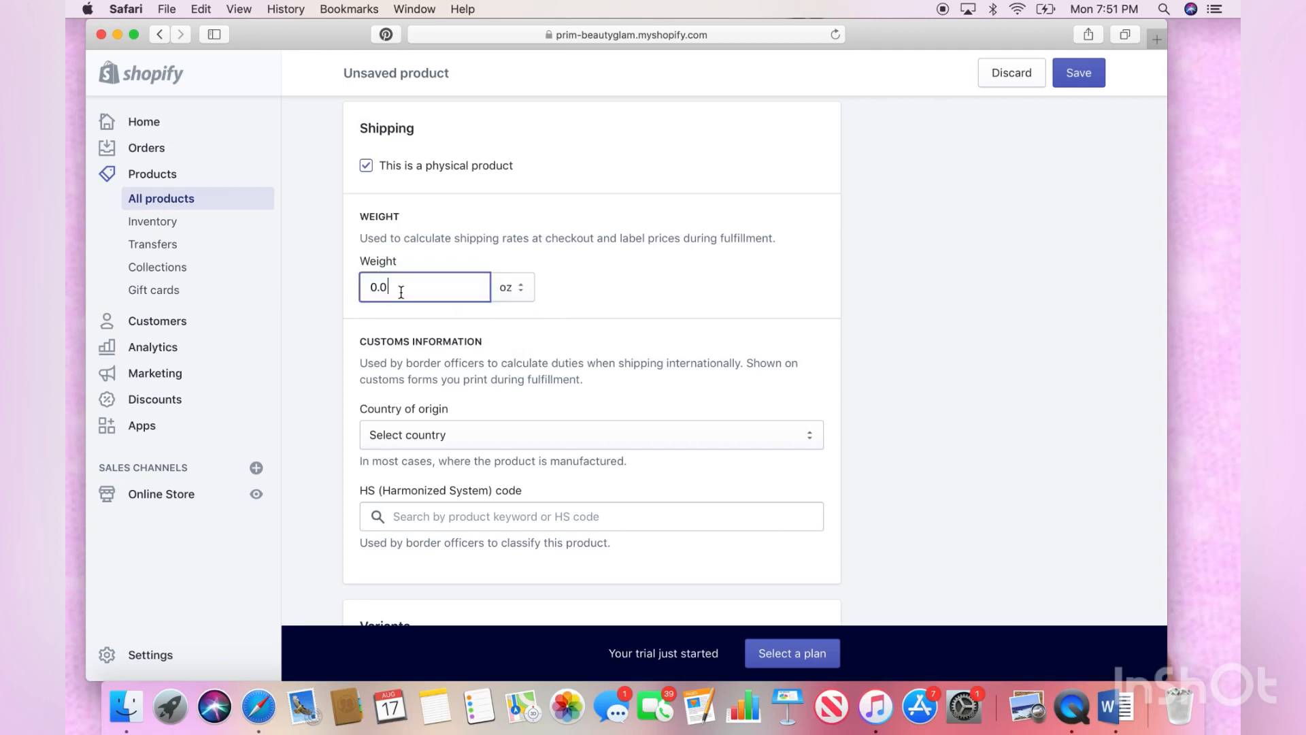
key(BackSpace)
key(BackSpace)
key(BackSpace)
text(1.4)
Choose United States as the product's country of origin in the customs information
scroll(402, 285, down, 2)
scroll(402, 285, down, 3)
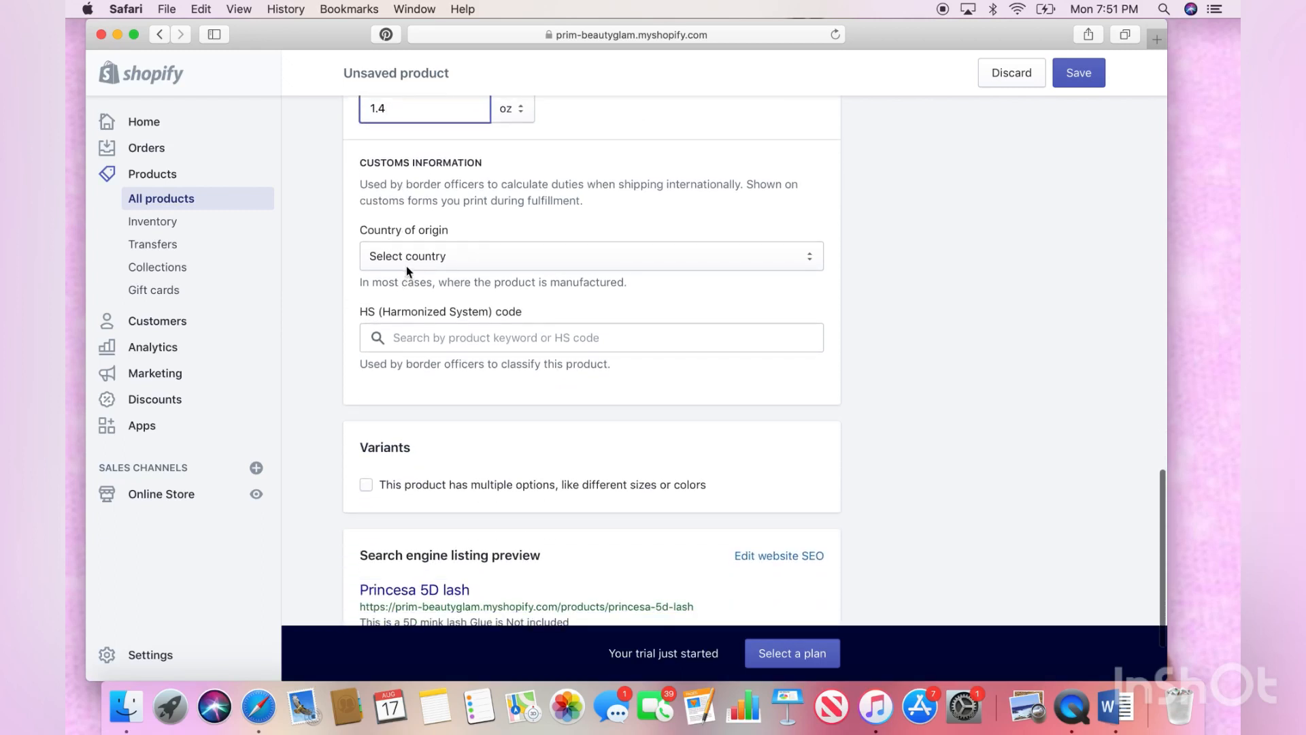
click(408, 271)
key(u)
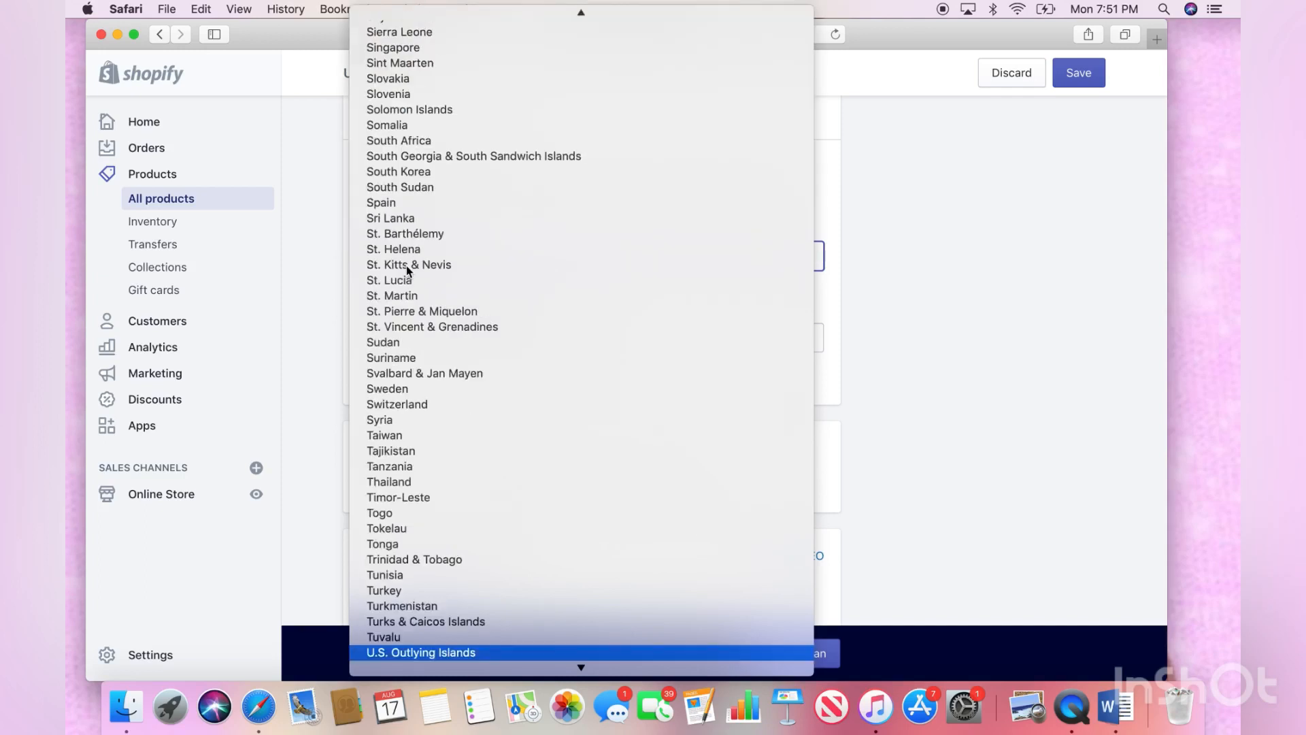
key(Down)
key(Down)
key(Down)
key(Down)
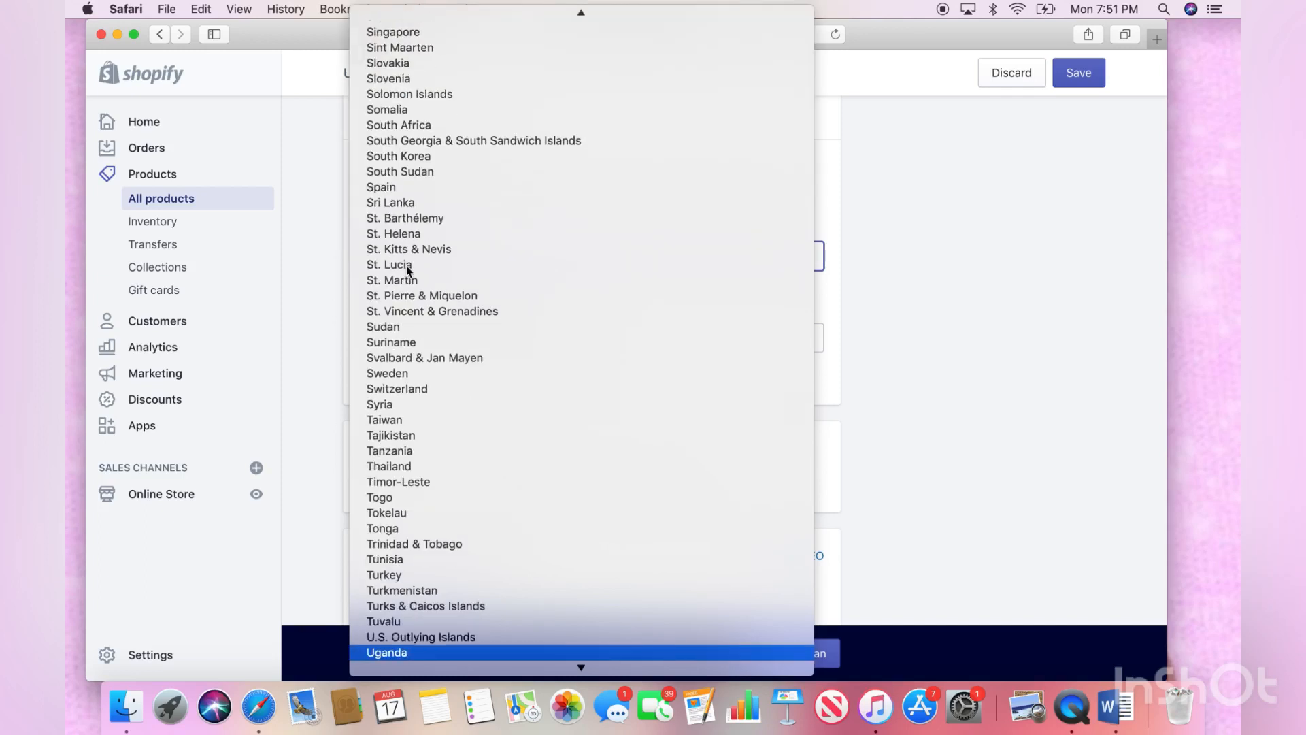
key(Down)
key(Down)
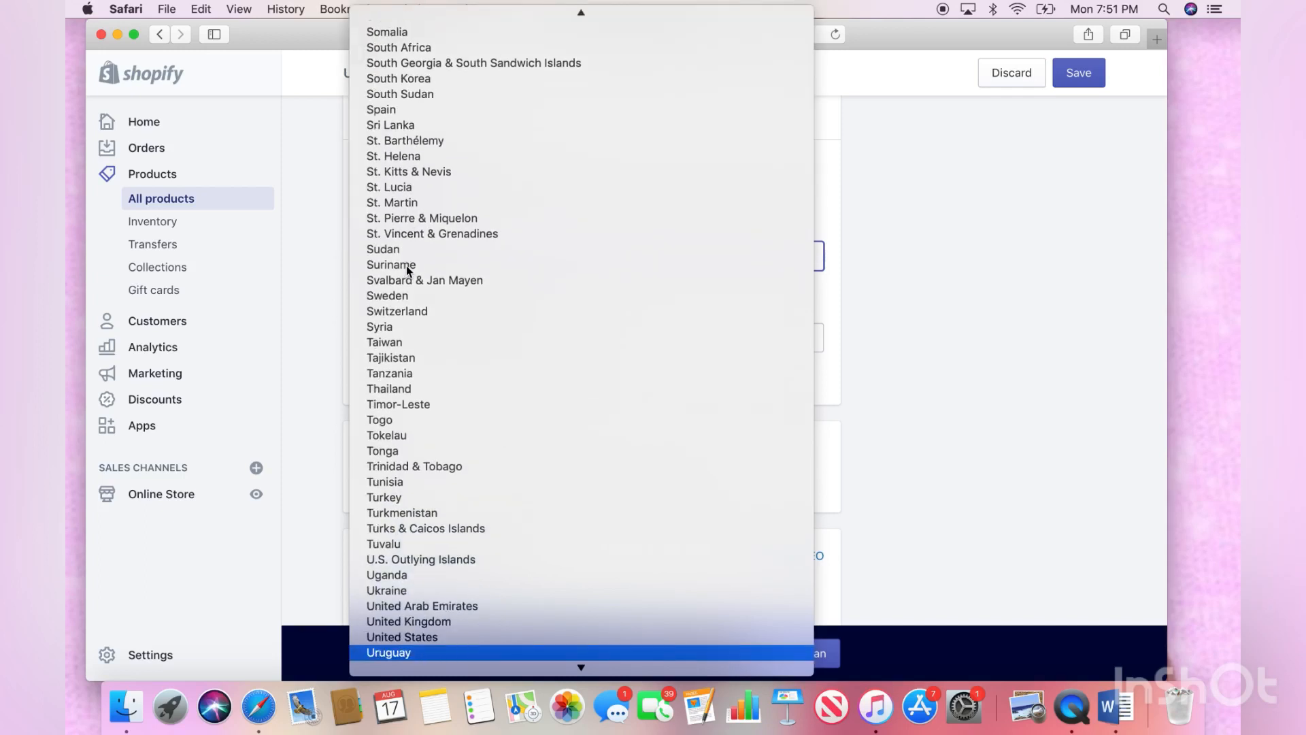
click(447, 637)
Turn on multiple options for the product, try purple and white as values of the first option, and remove both values
scroll(448, 640, down, 4)
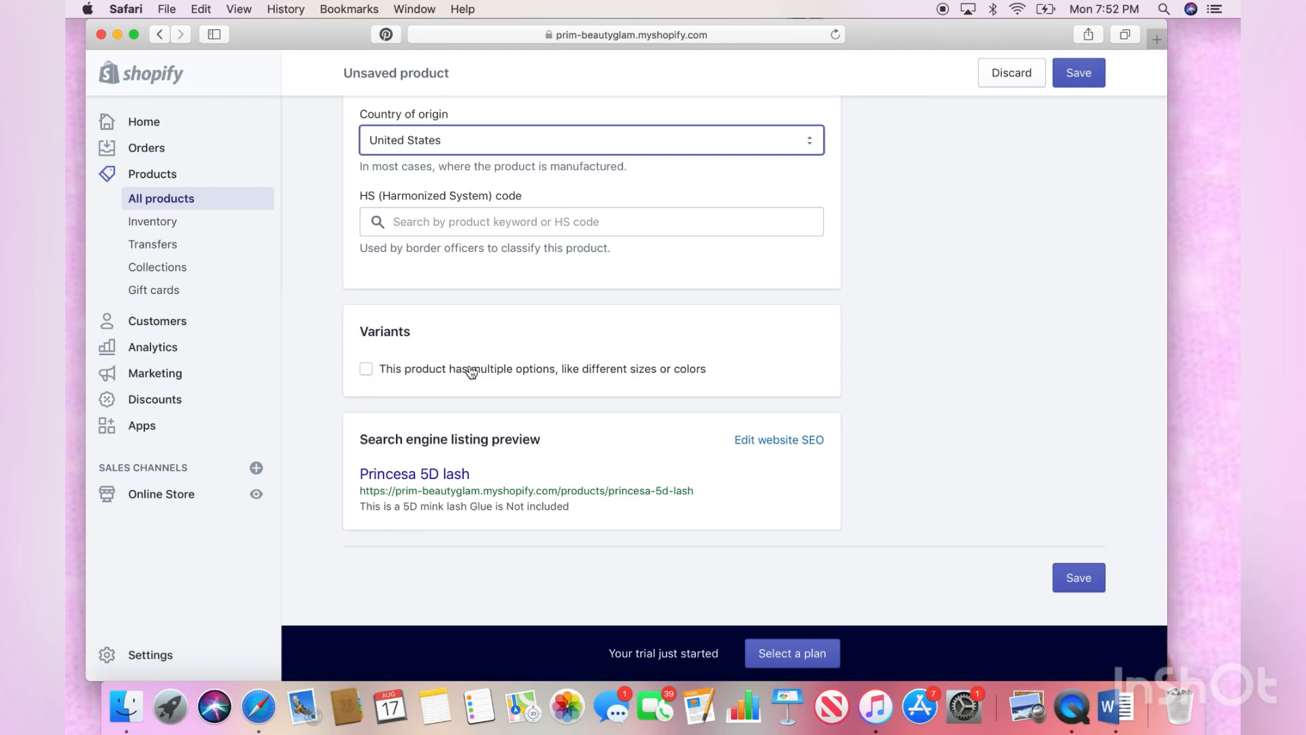
click(367, 369)
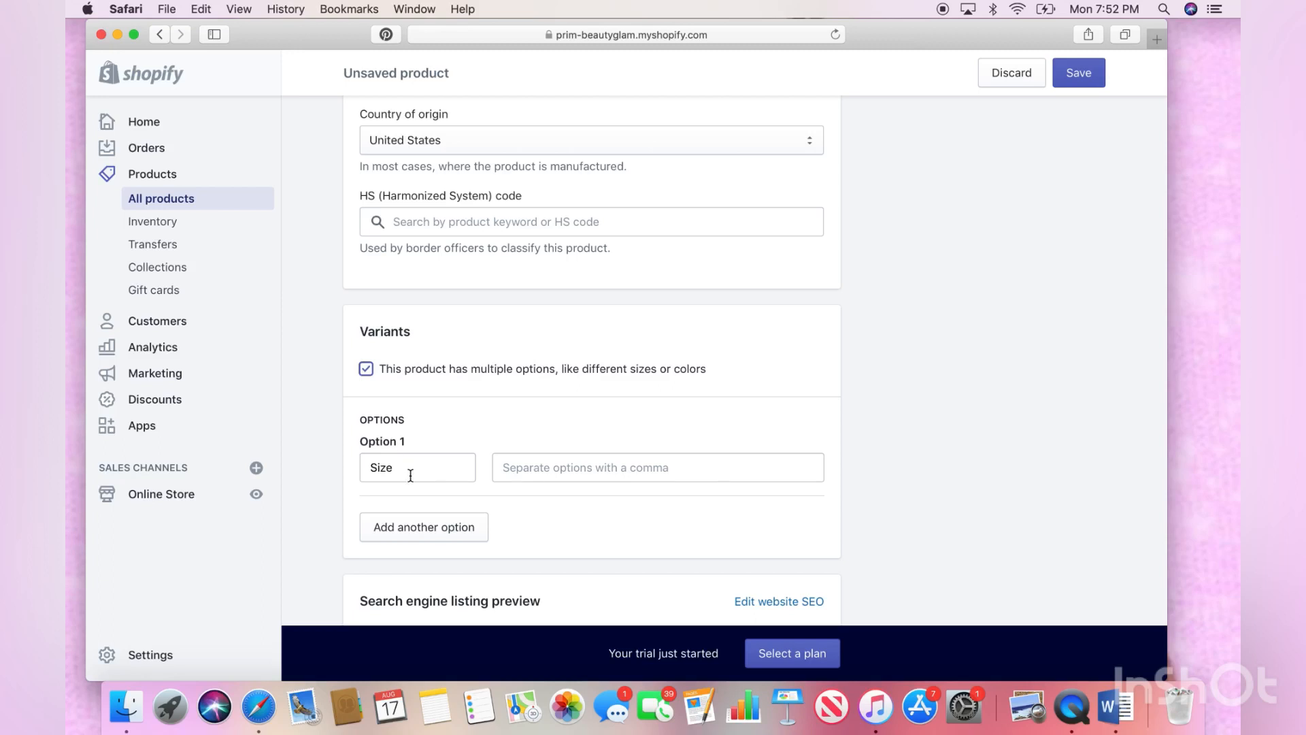
click(499, 468)
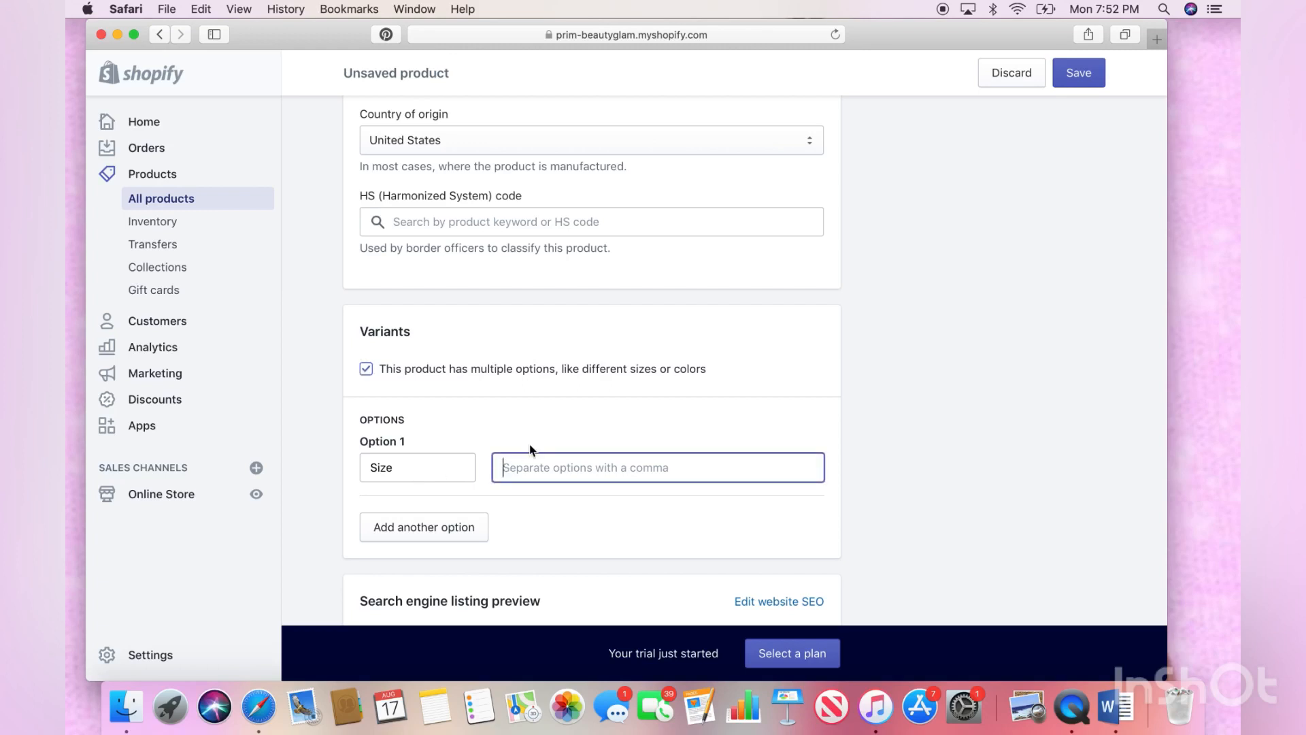
text(purple,)
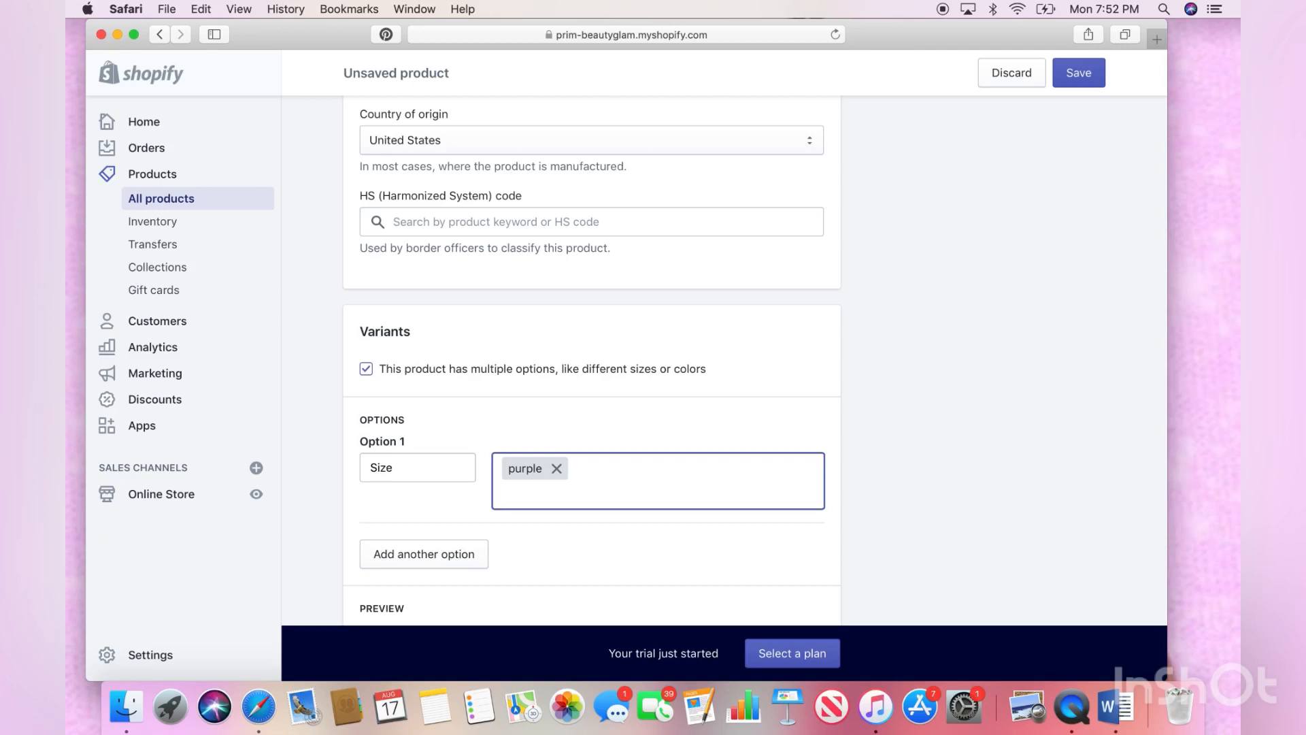
text(whitw)
key(BackSpace)
text(e,)
click(621, 468)
click(558, 468)
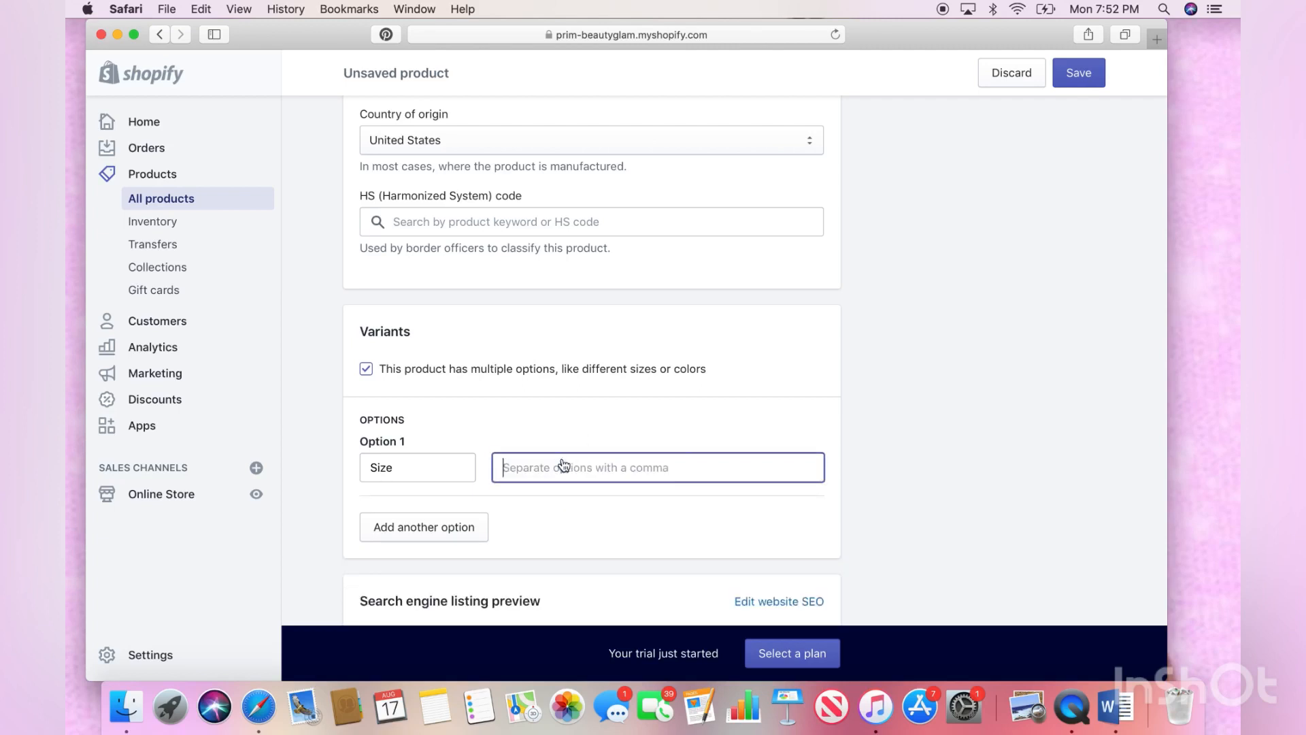
Try adding a second variant option, and turn the product's multiple options off again
click(461, 525)
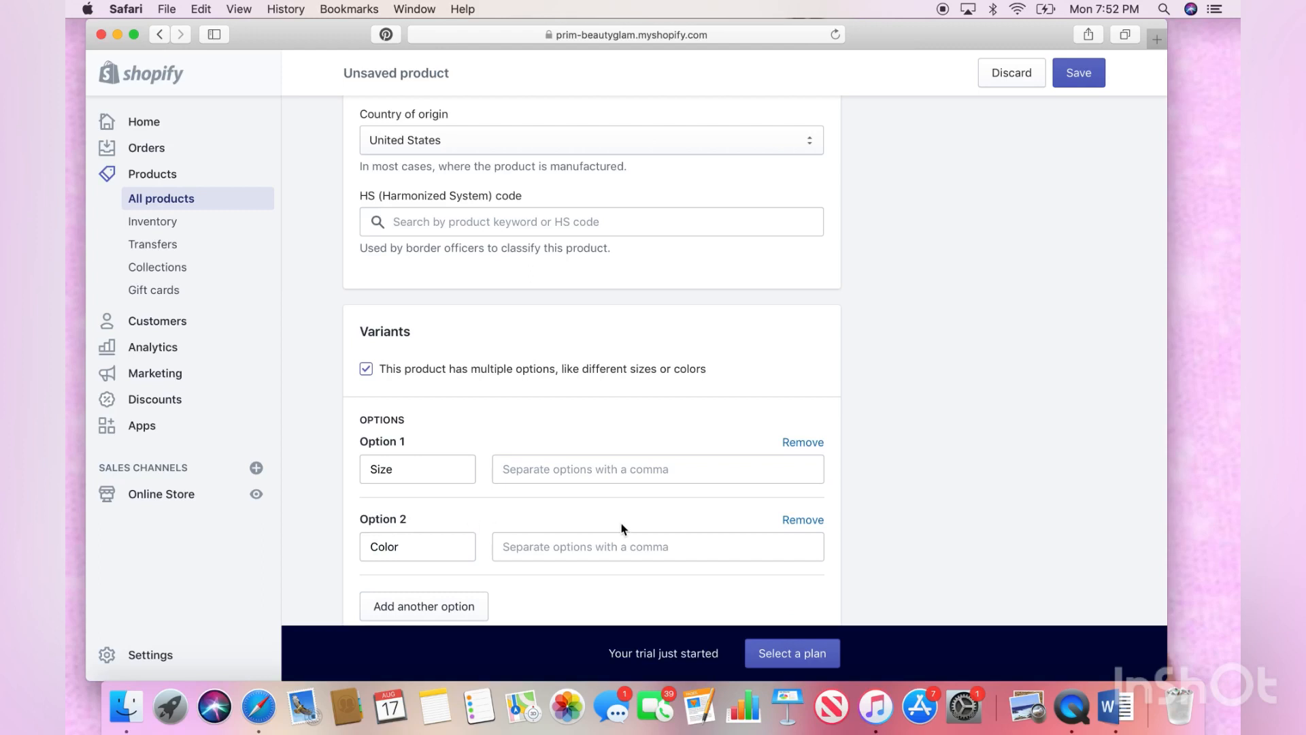
scroll(740, 552, down, 3)
scroll(741, 552, down, 2)
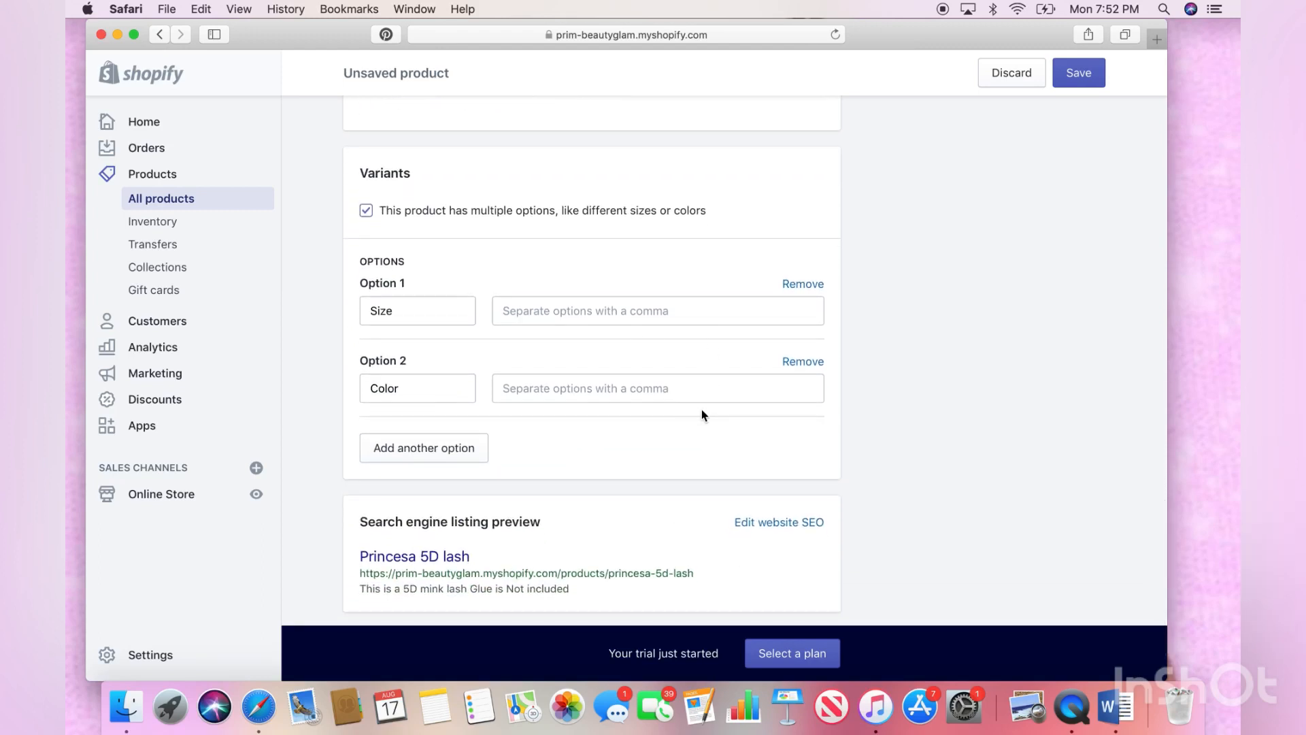
scroll(796, 388, down, 2)
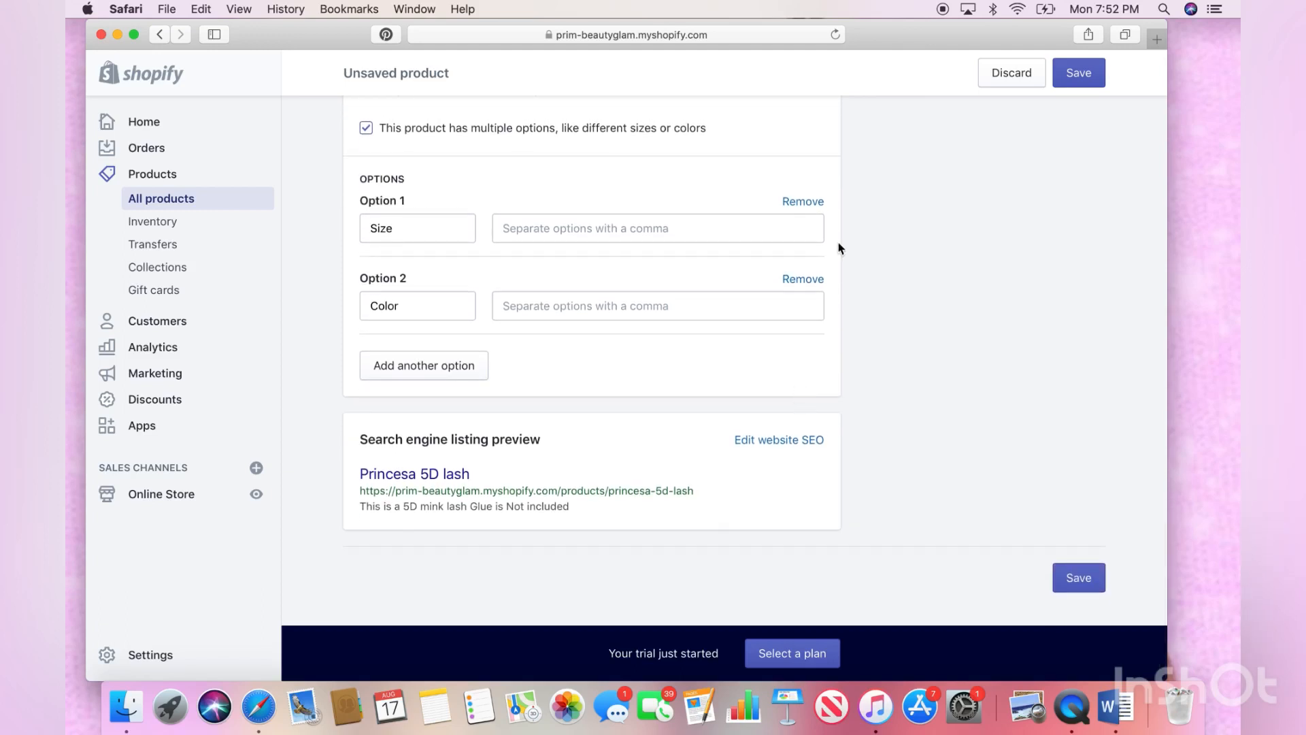
scroll(794, 235, up, 2)
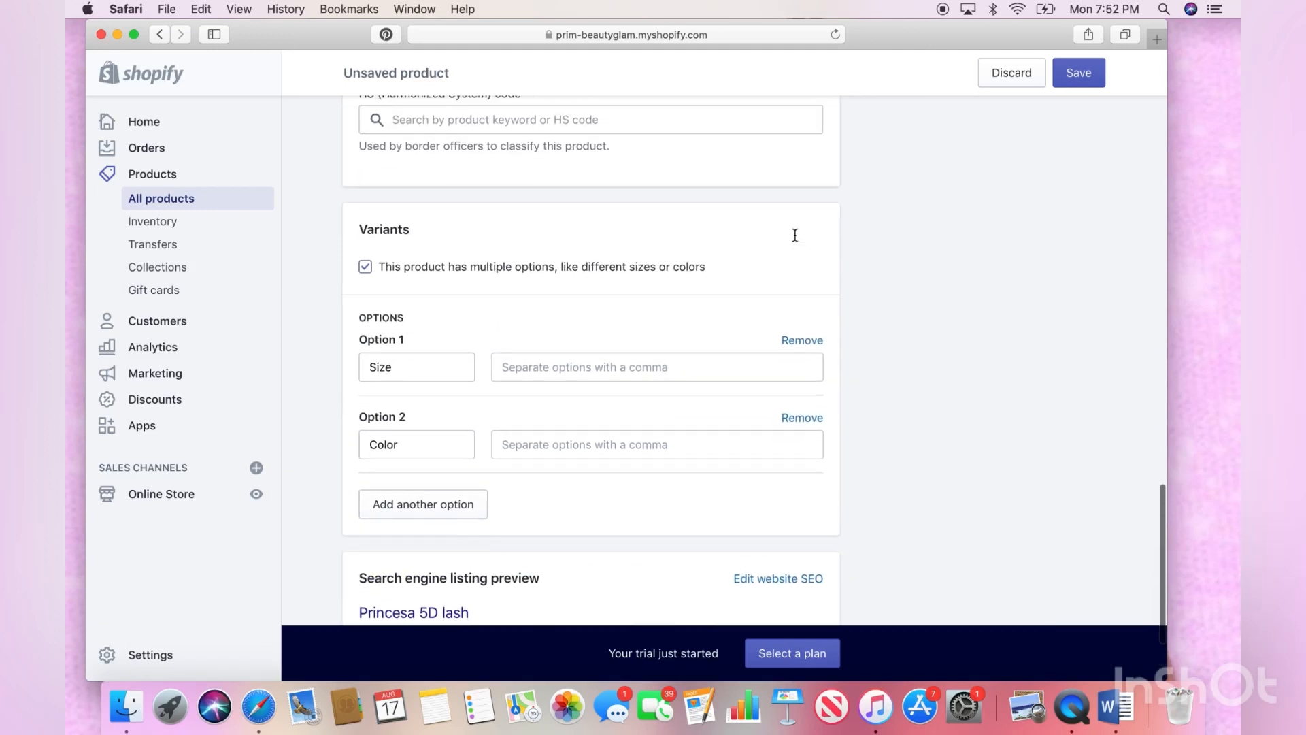
click(368, 266)
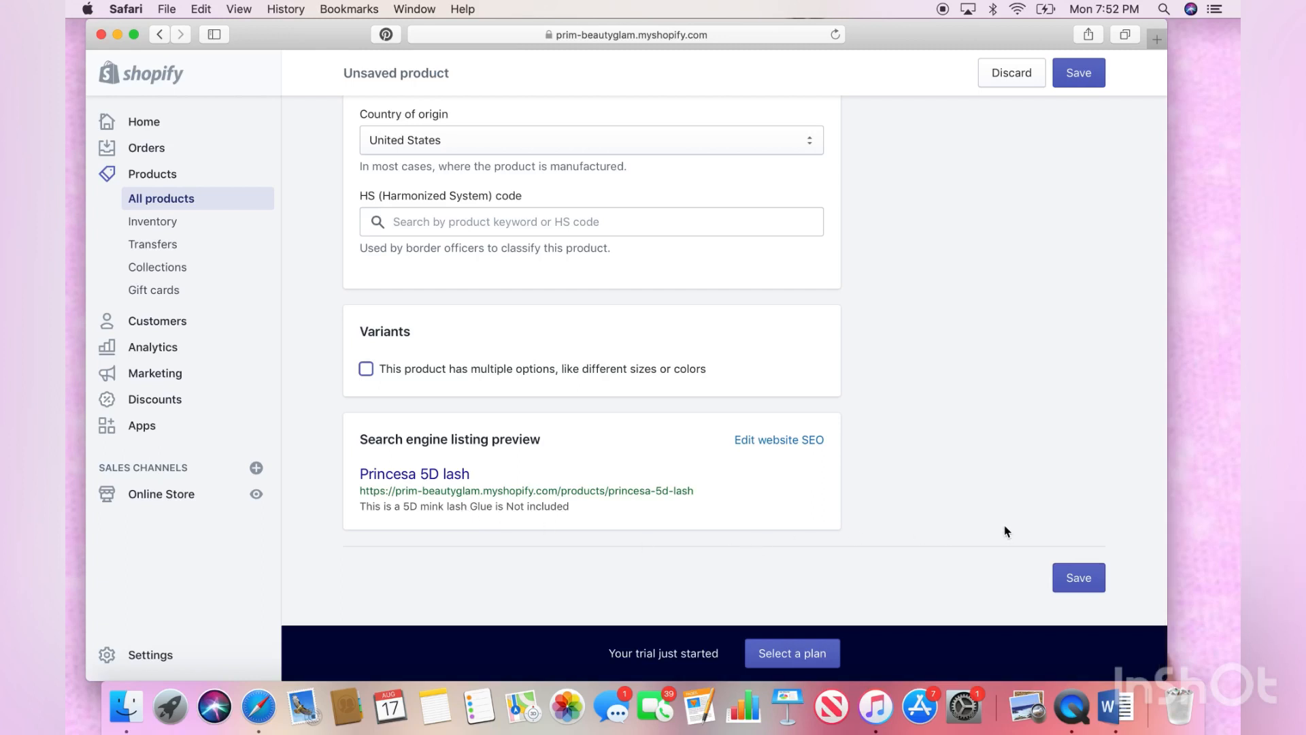
Save the Princesa 5D lash product, review its saved details and return to the products list
click(1088, 584)
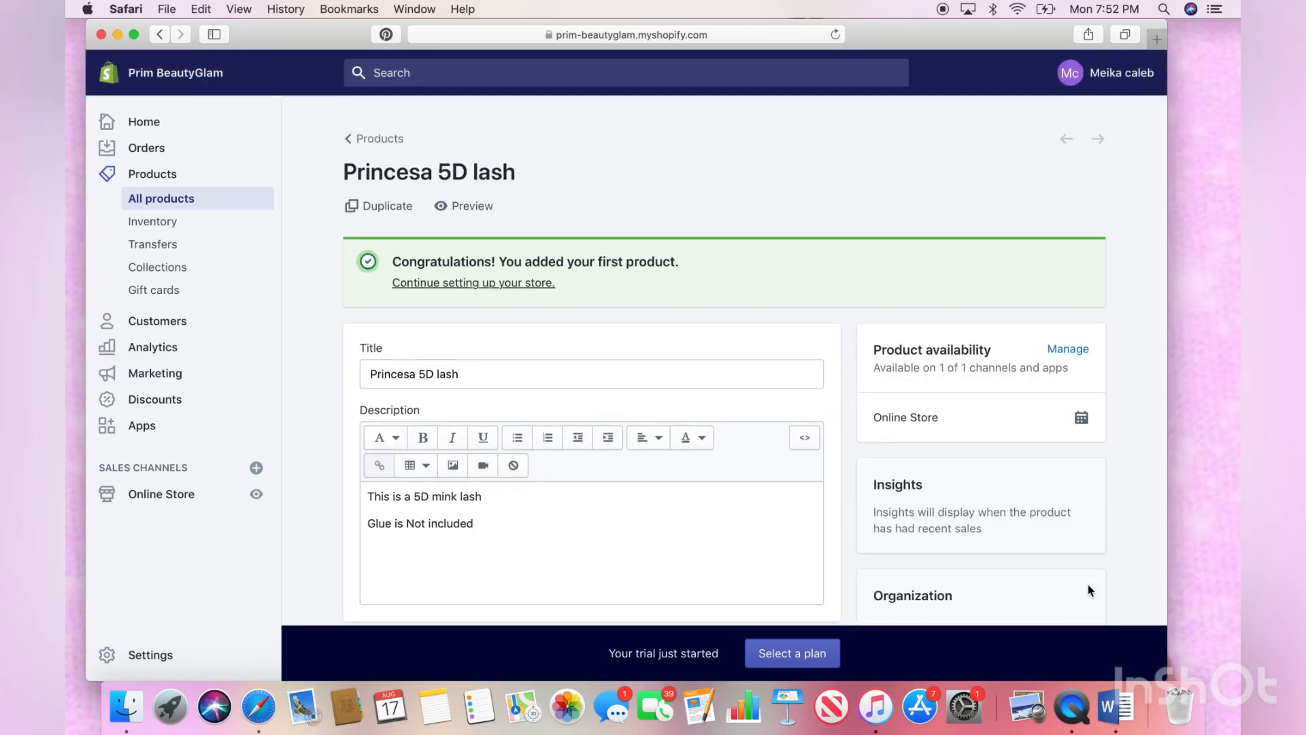
scroll(1088, 584, down, 10)
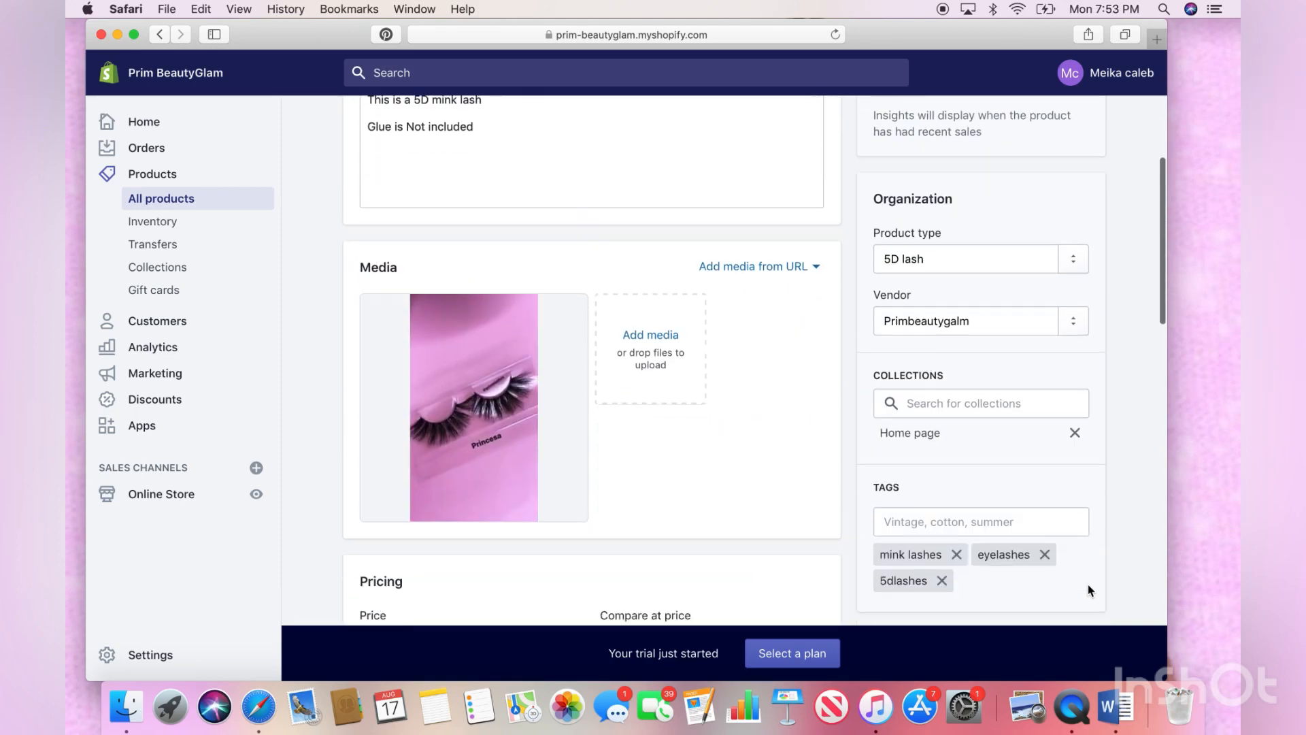
scroll(1088, 584, down, 5)
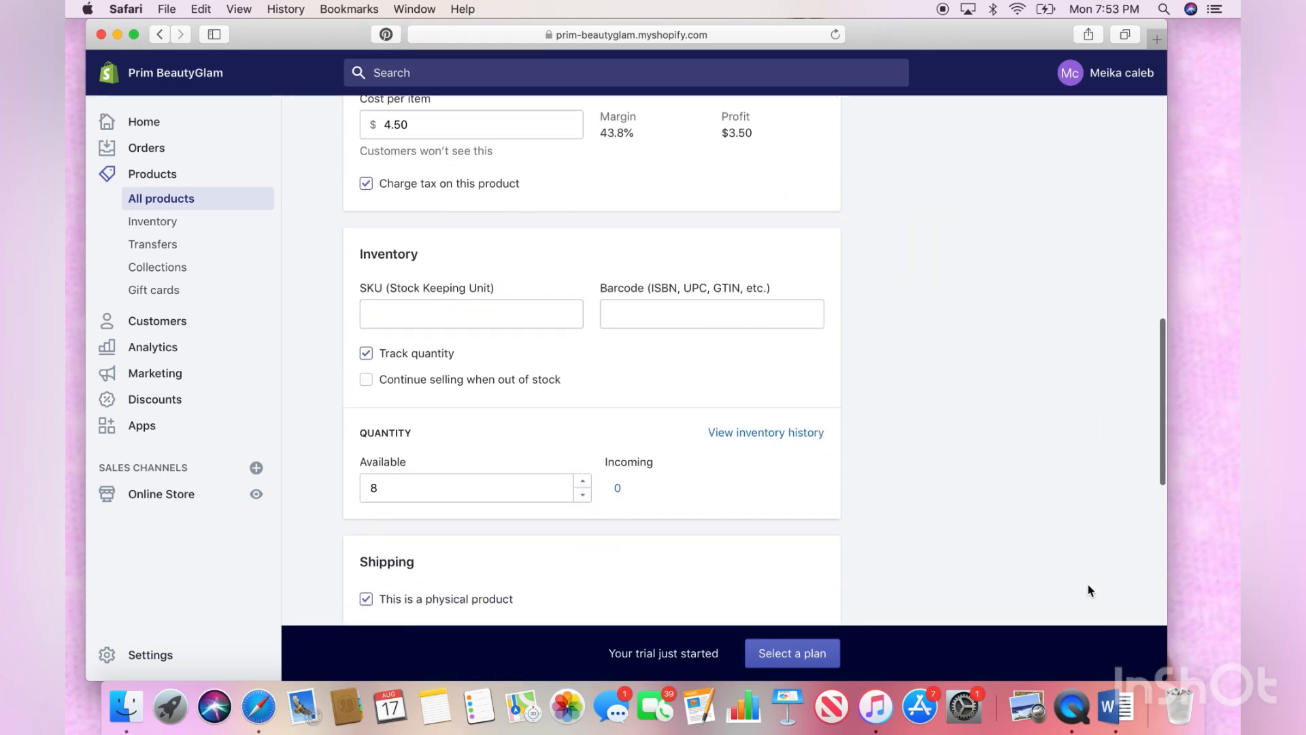
scroll(1088, 589, up, 15)
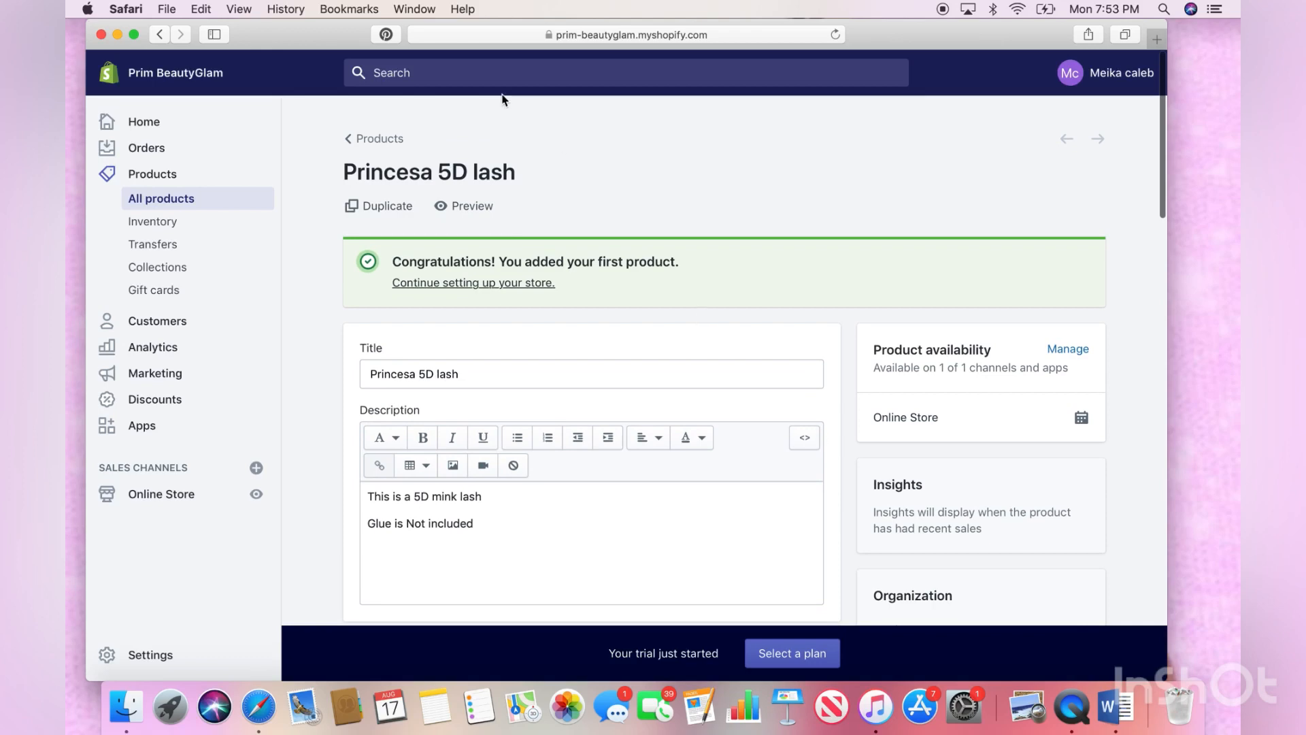
click(358, 140)
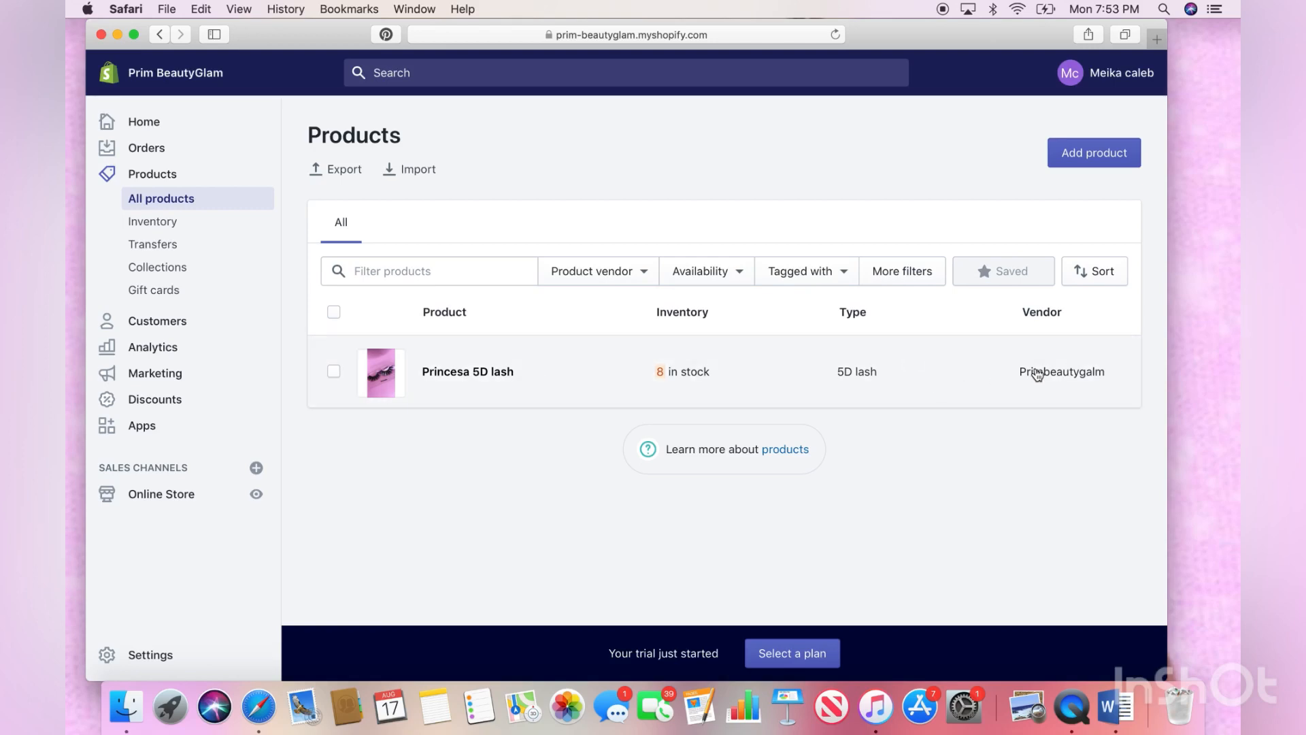
Start a new product and title it "Dolly 25MM lash"
click(1060, 155)
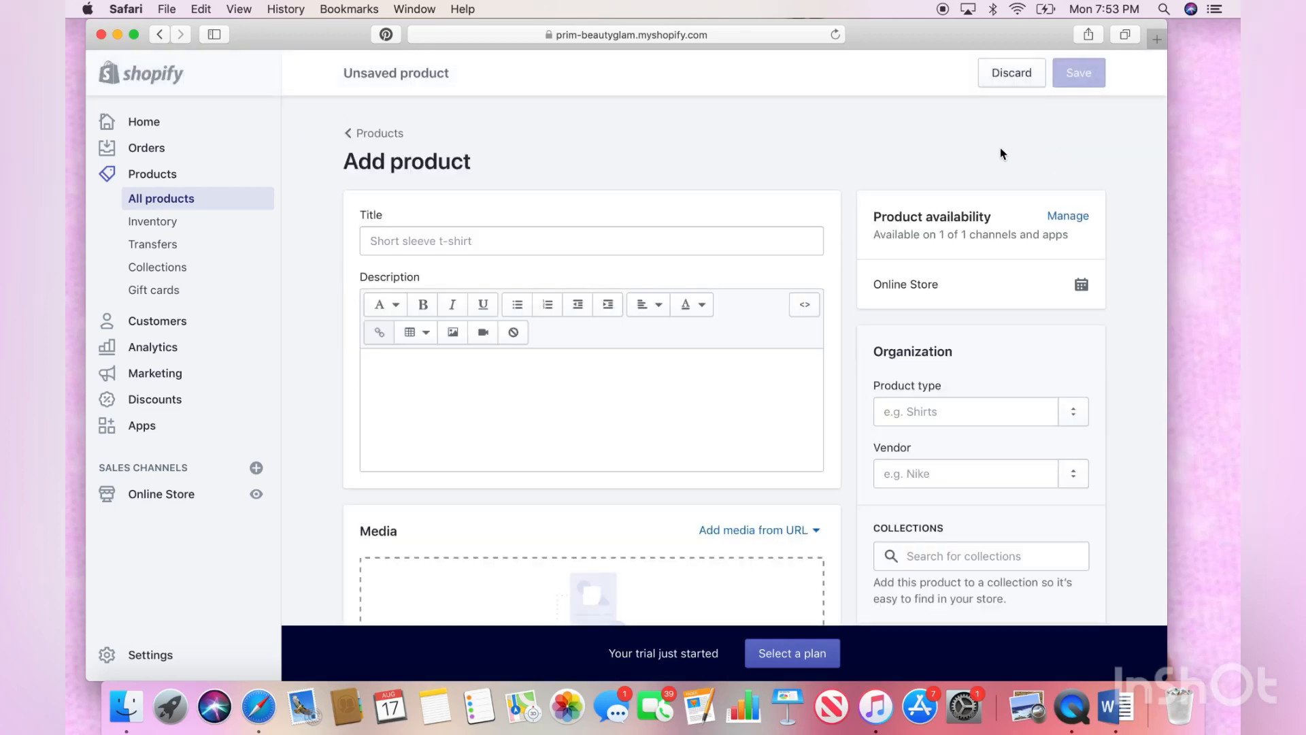
click(814, 232)
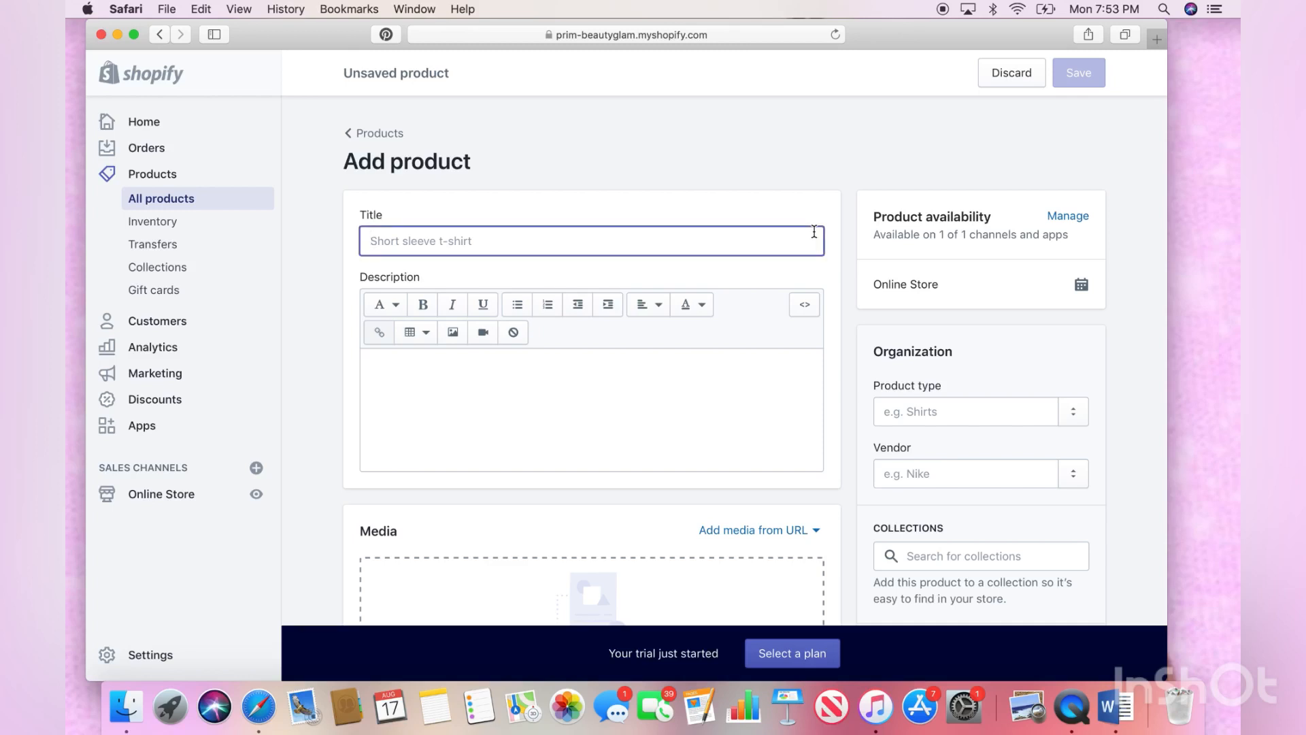
text(Doll)
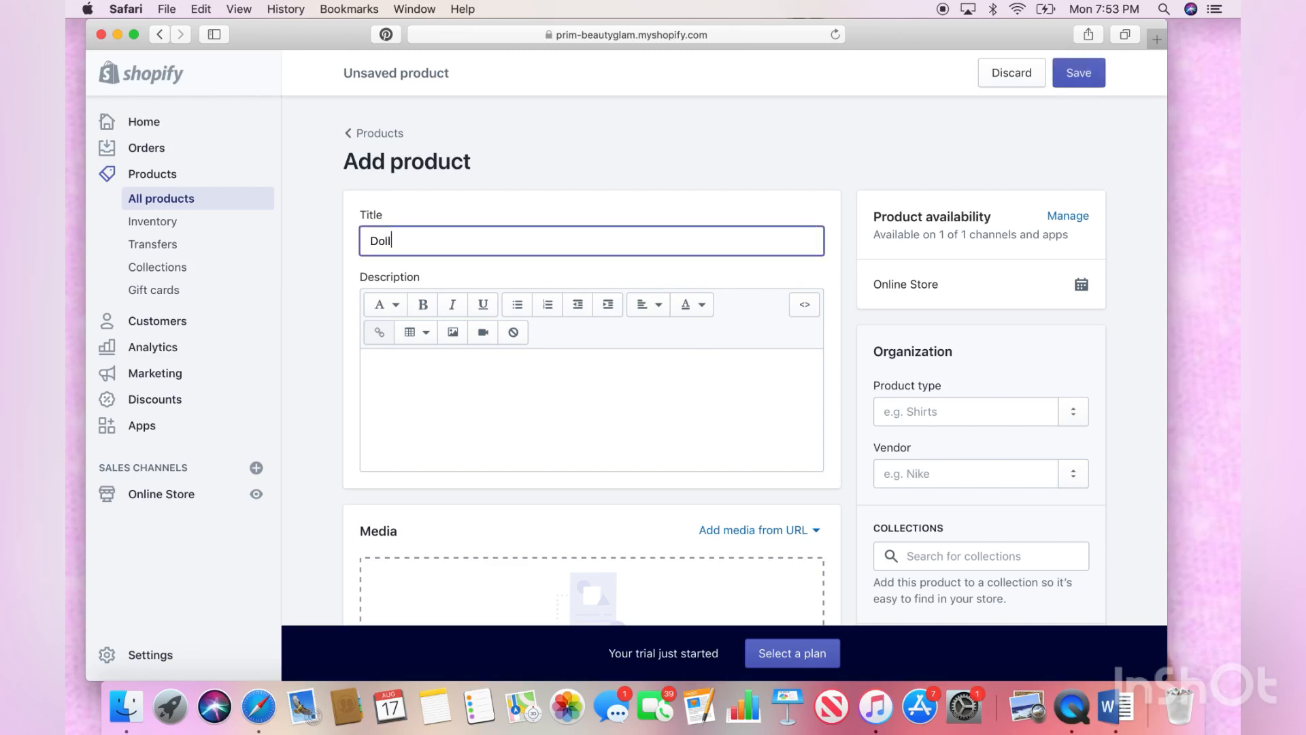
text(y @)
key(BackSpace)
text(25MM lash)
Enter "25MM mink eylelash" as the new product's description
click(790, 374)
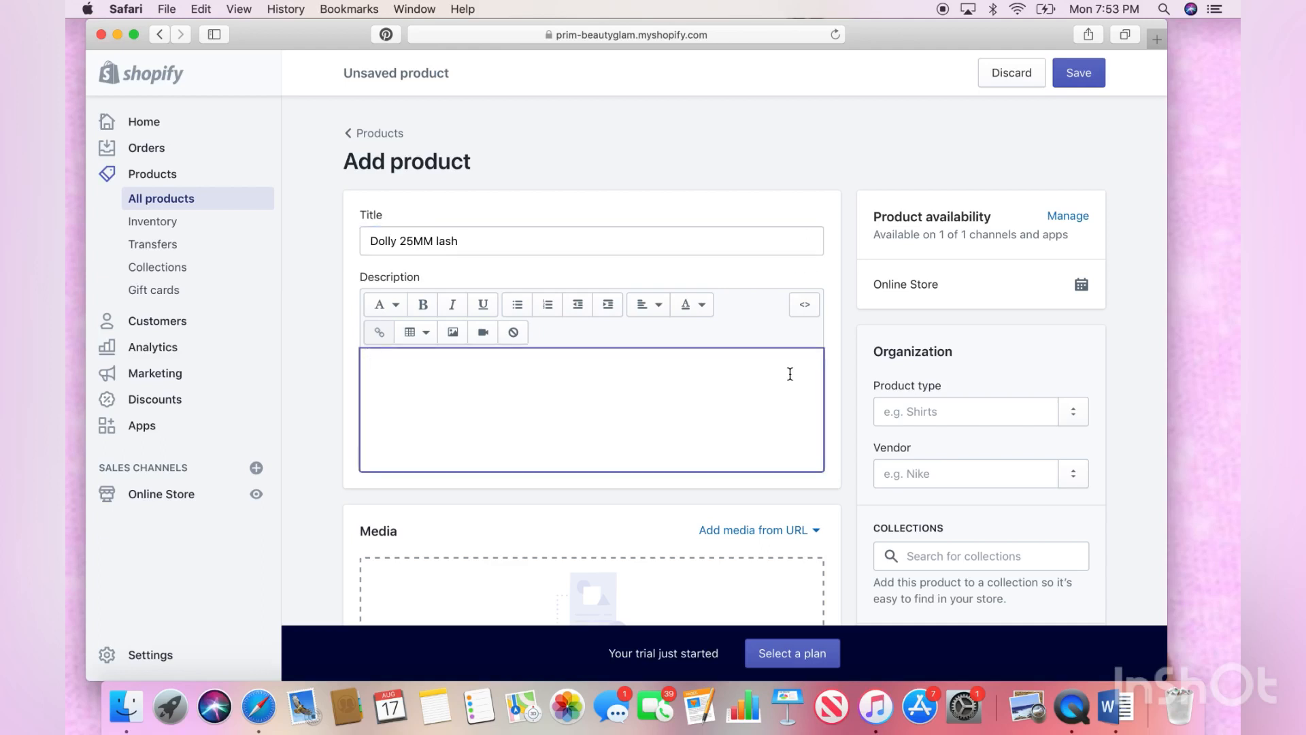
text(25)
text(MM )
text(mink)
text( eyl)
text(e)
text(las)
text(h)
Set the product type to 25MM and add primbeautyglam as the vendor
scroll(787, 367, down, 3)
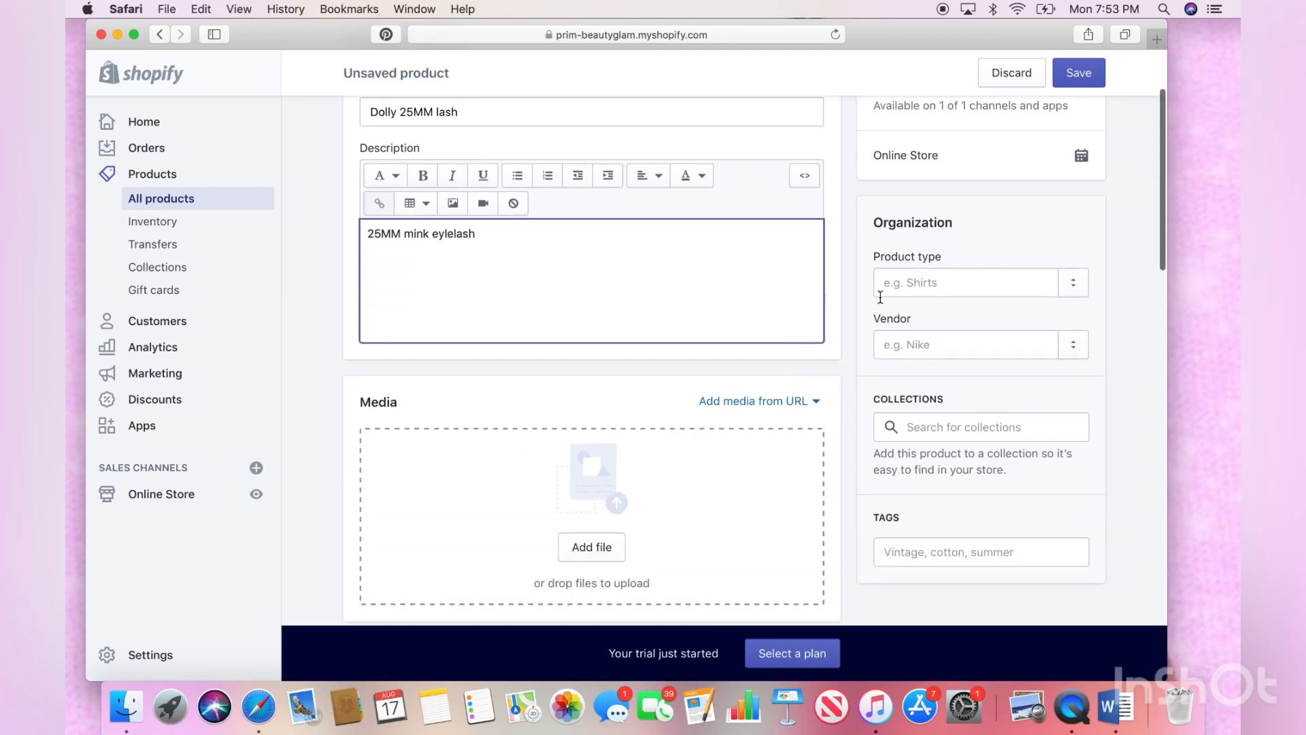
click(917, 286)
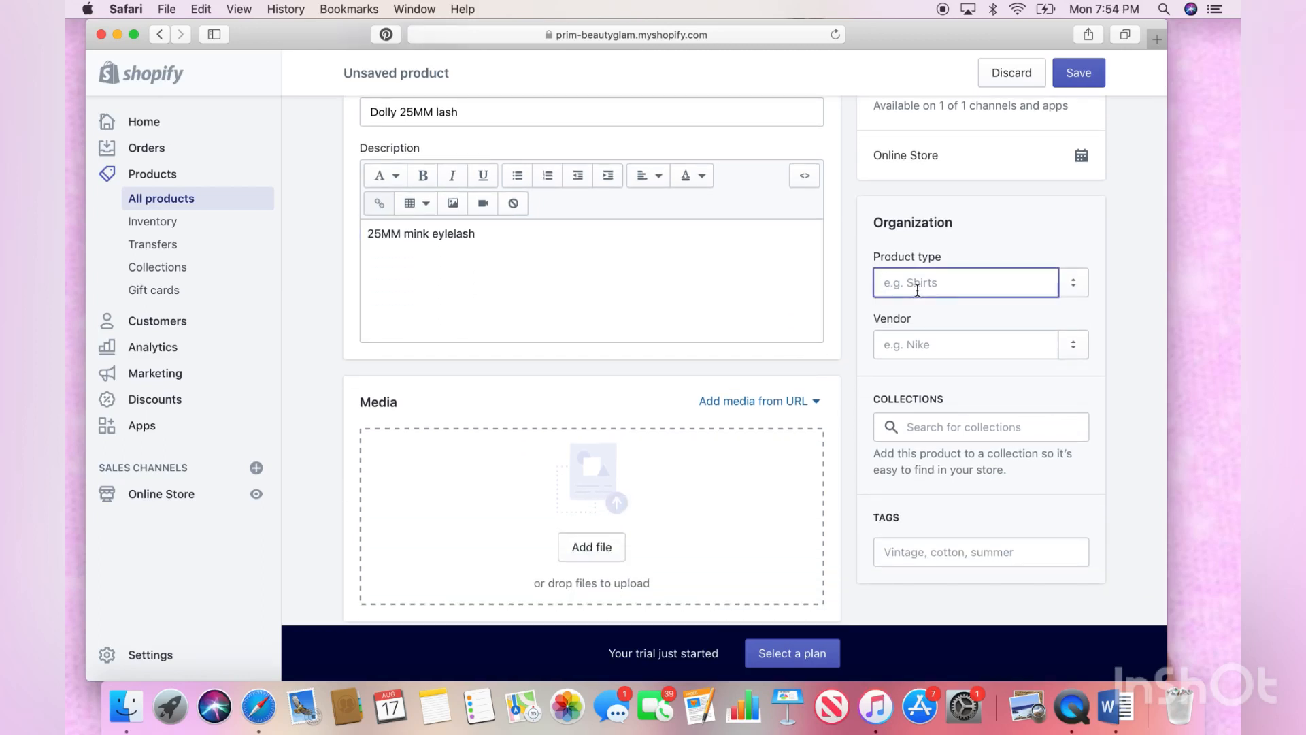
text(2)
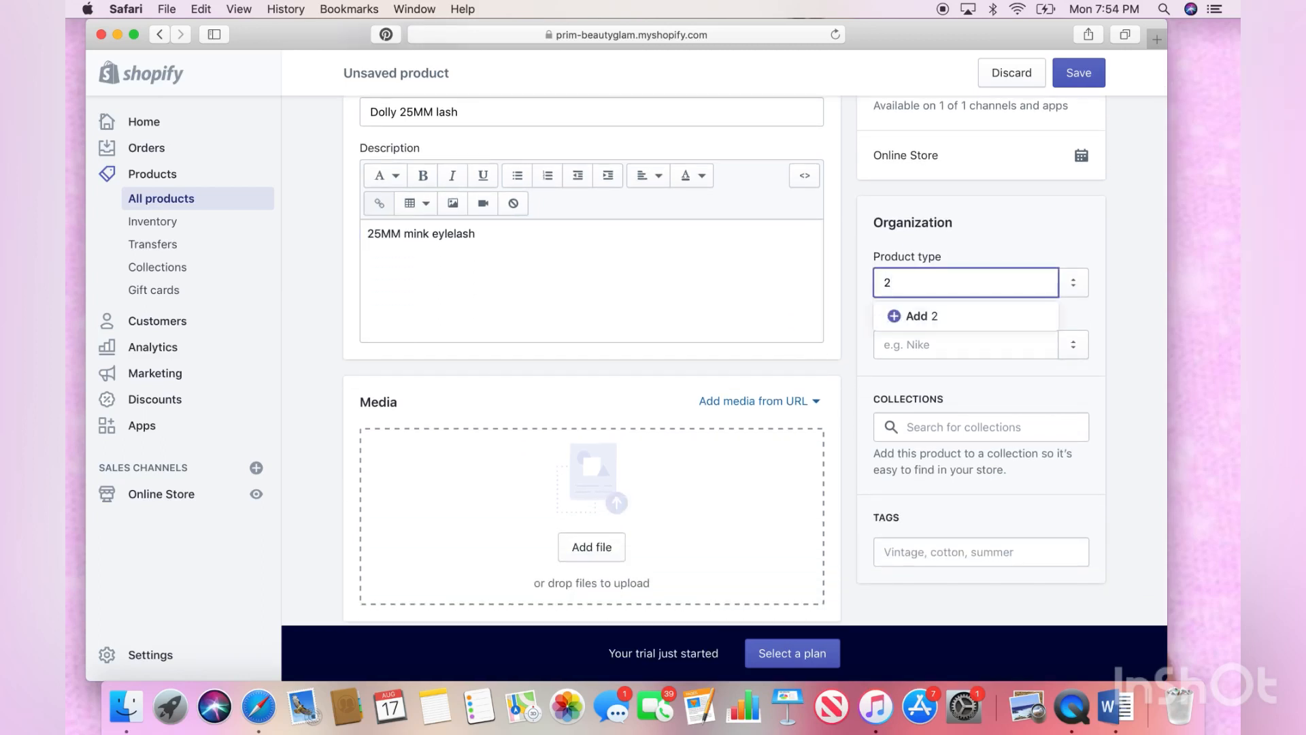
text(5MM)
click(916, 326)
click(917, 341)
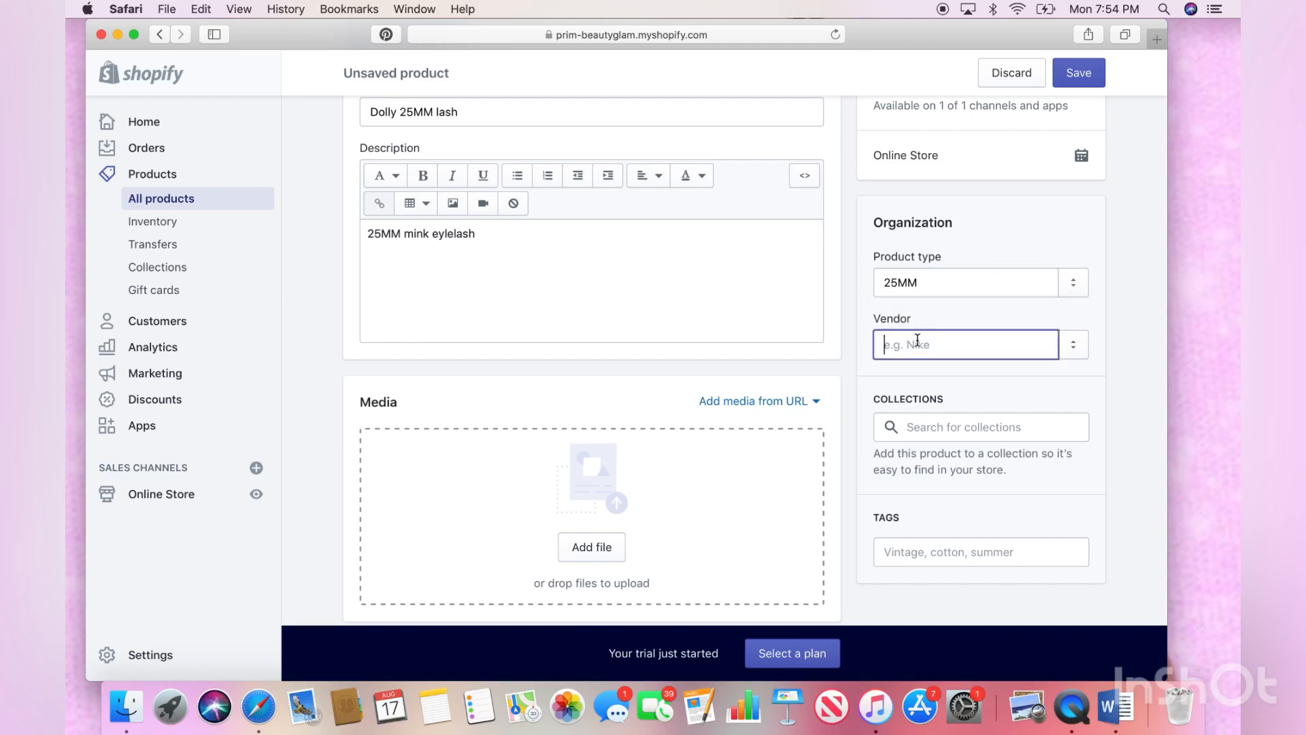
text(p)
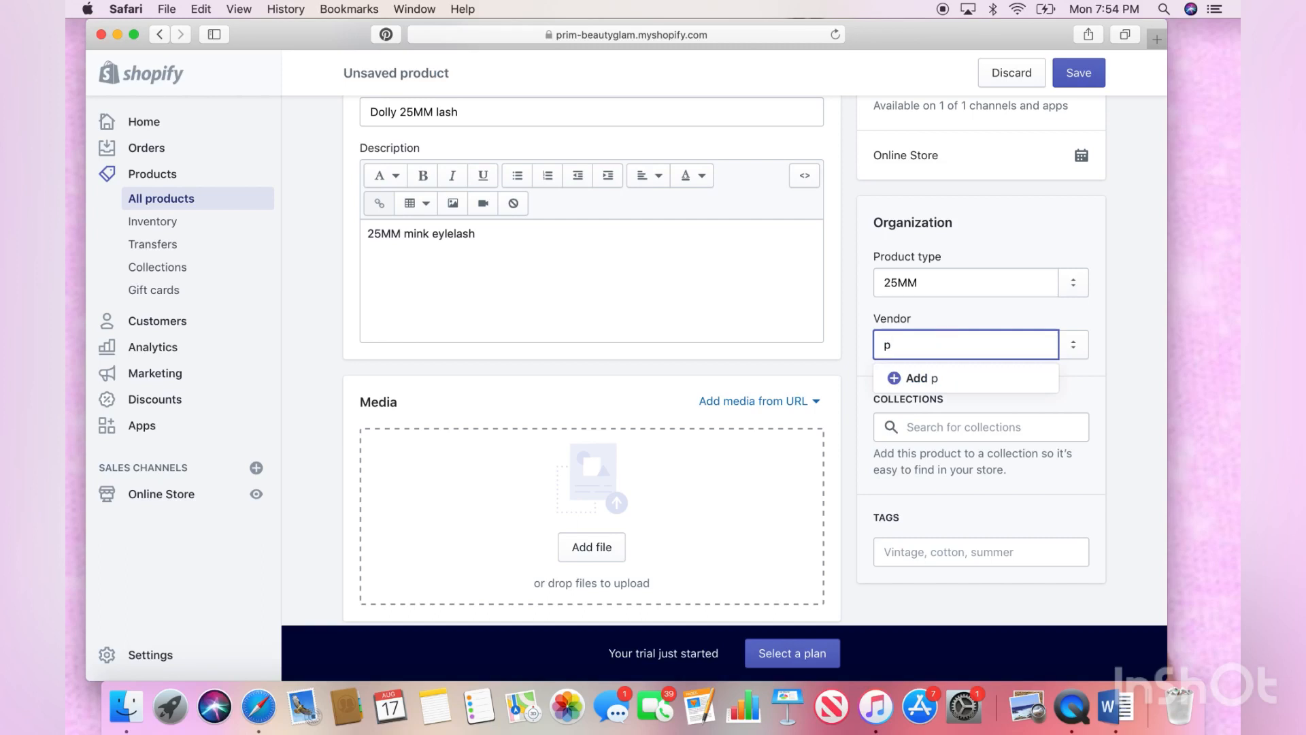
text(rimbeautyglam)
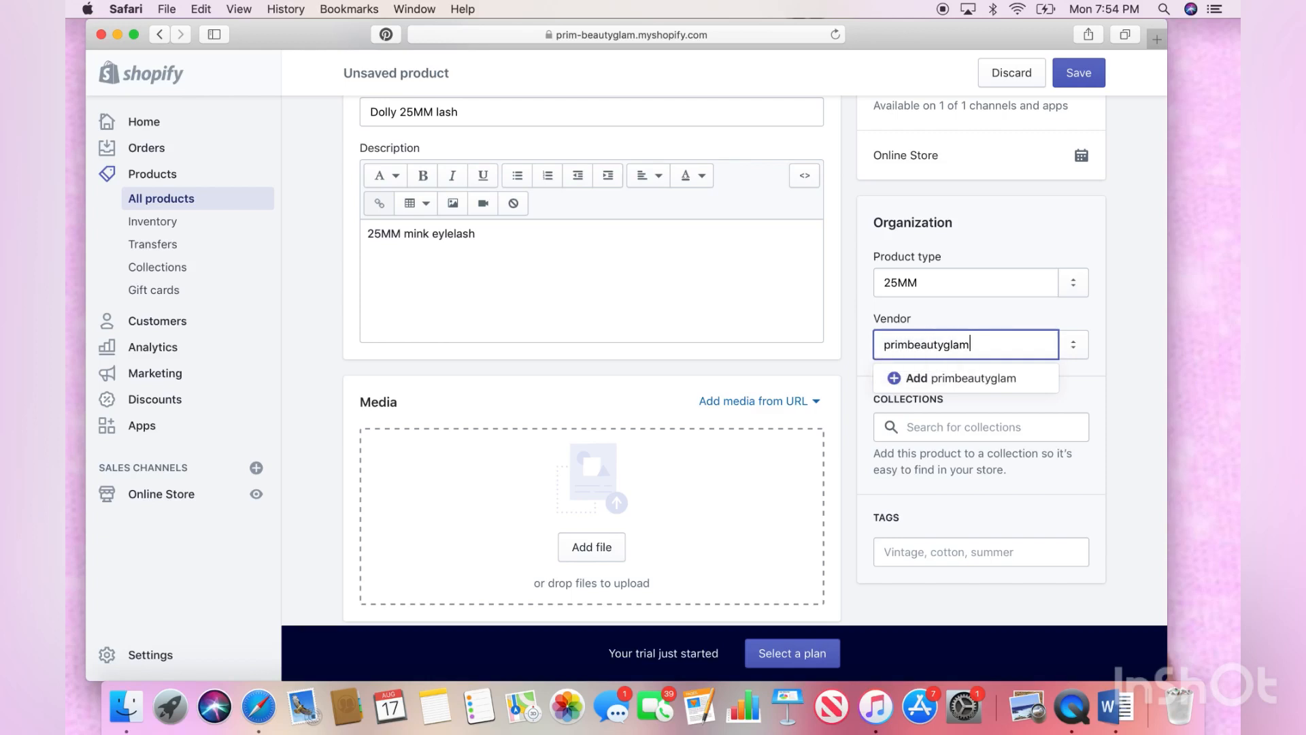
click(927, 381)
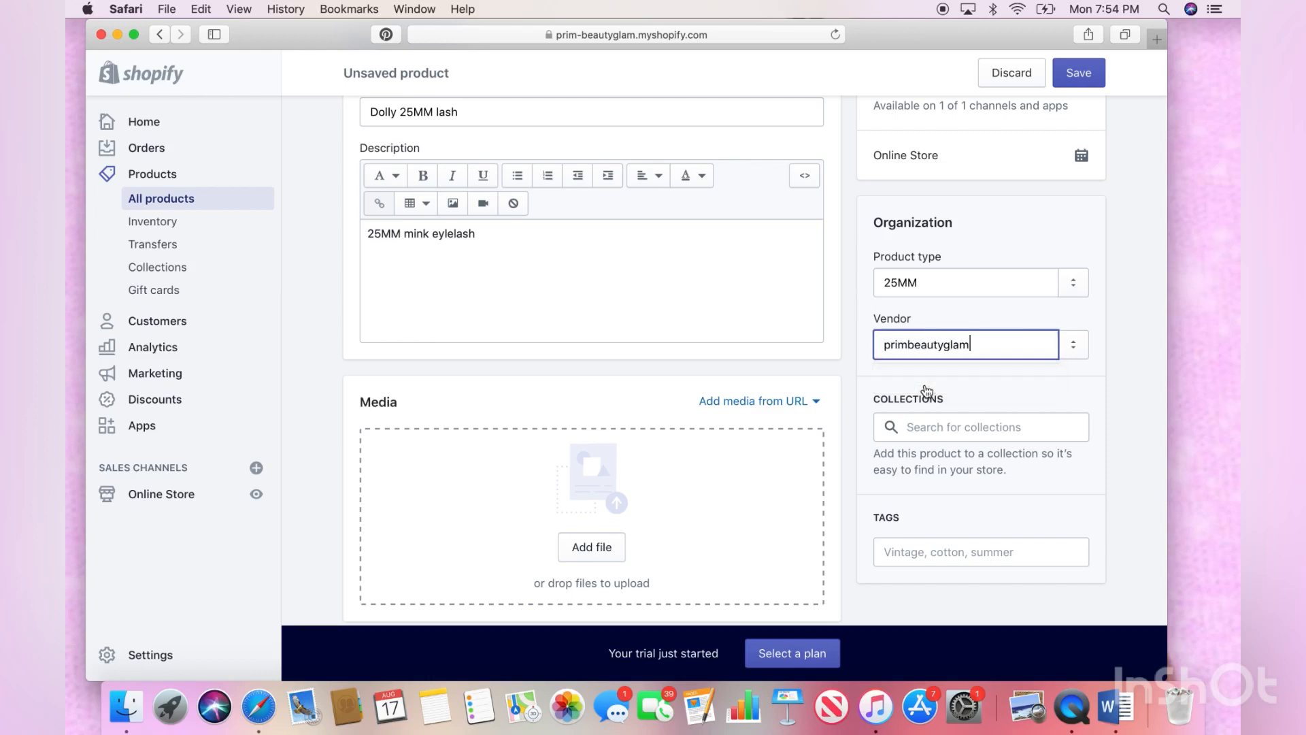
Add the product to the Home page collection and try tagging it with minkeyelashes
click(921, 430)
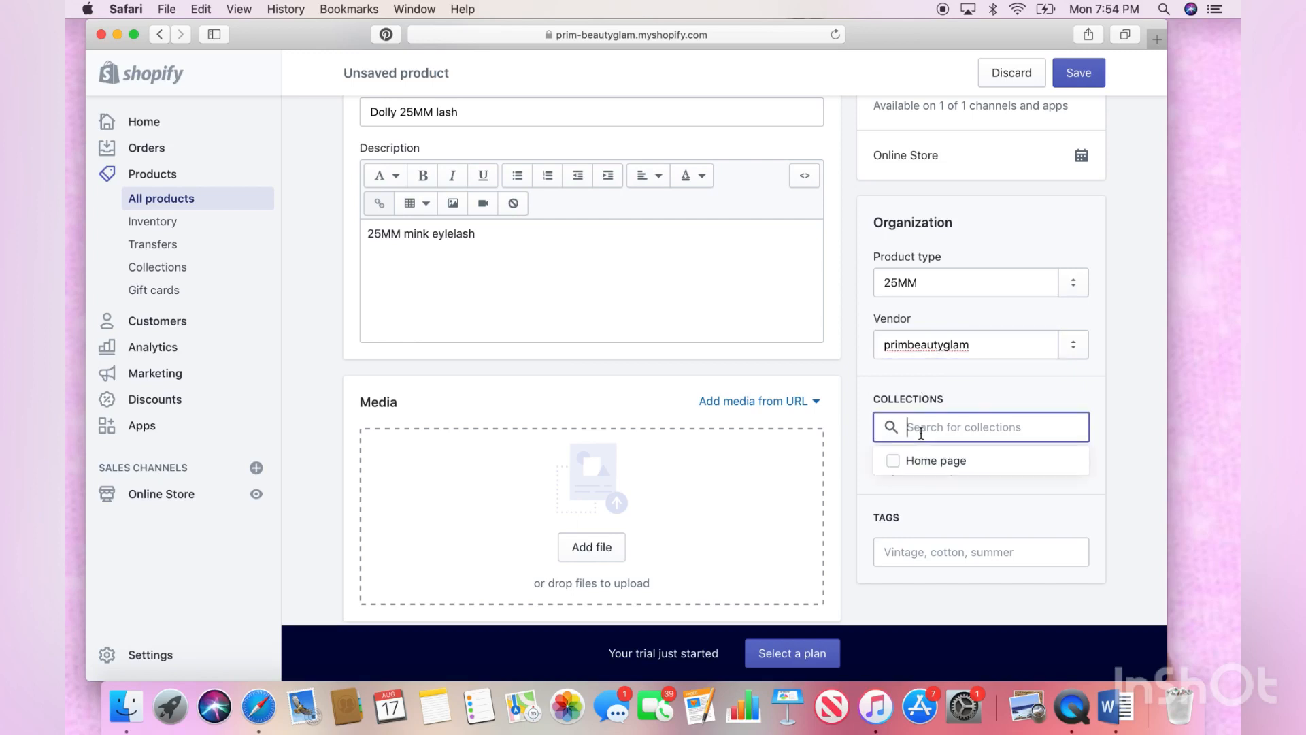
click(899, 462)
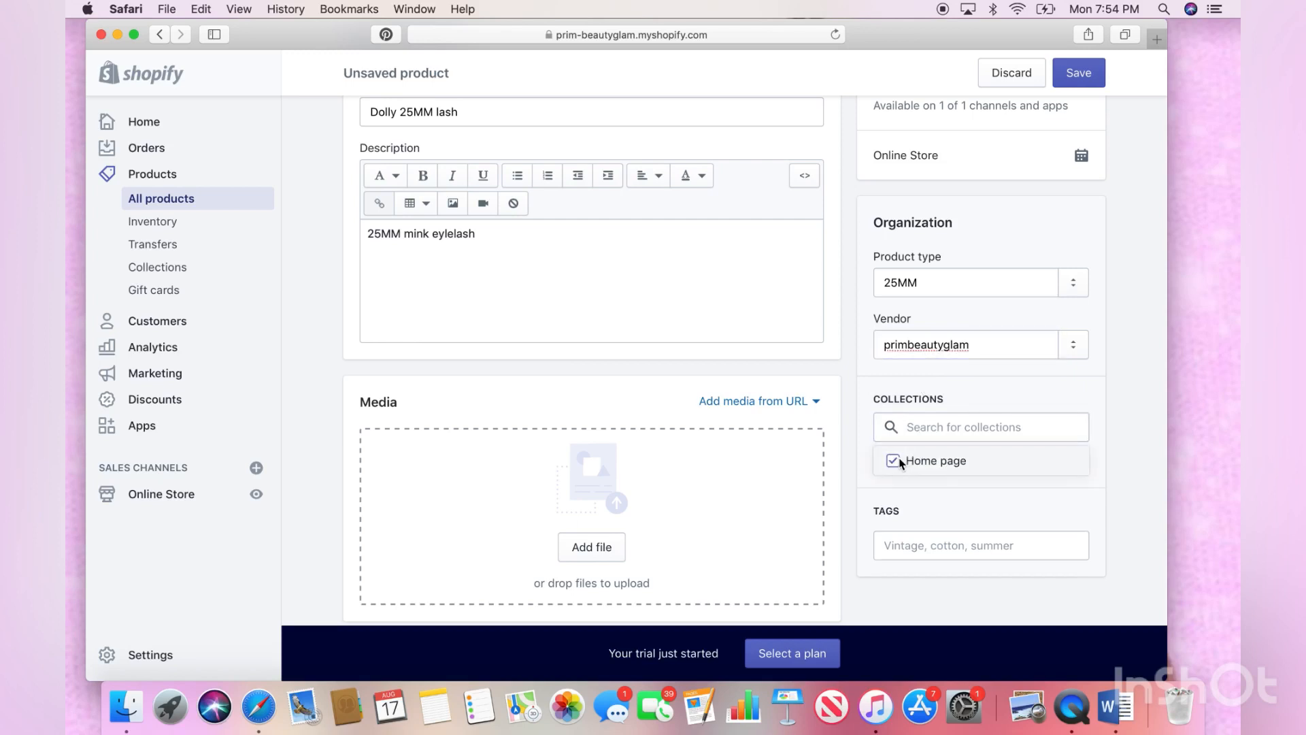
click(913, 548)
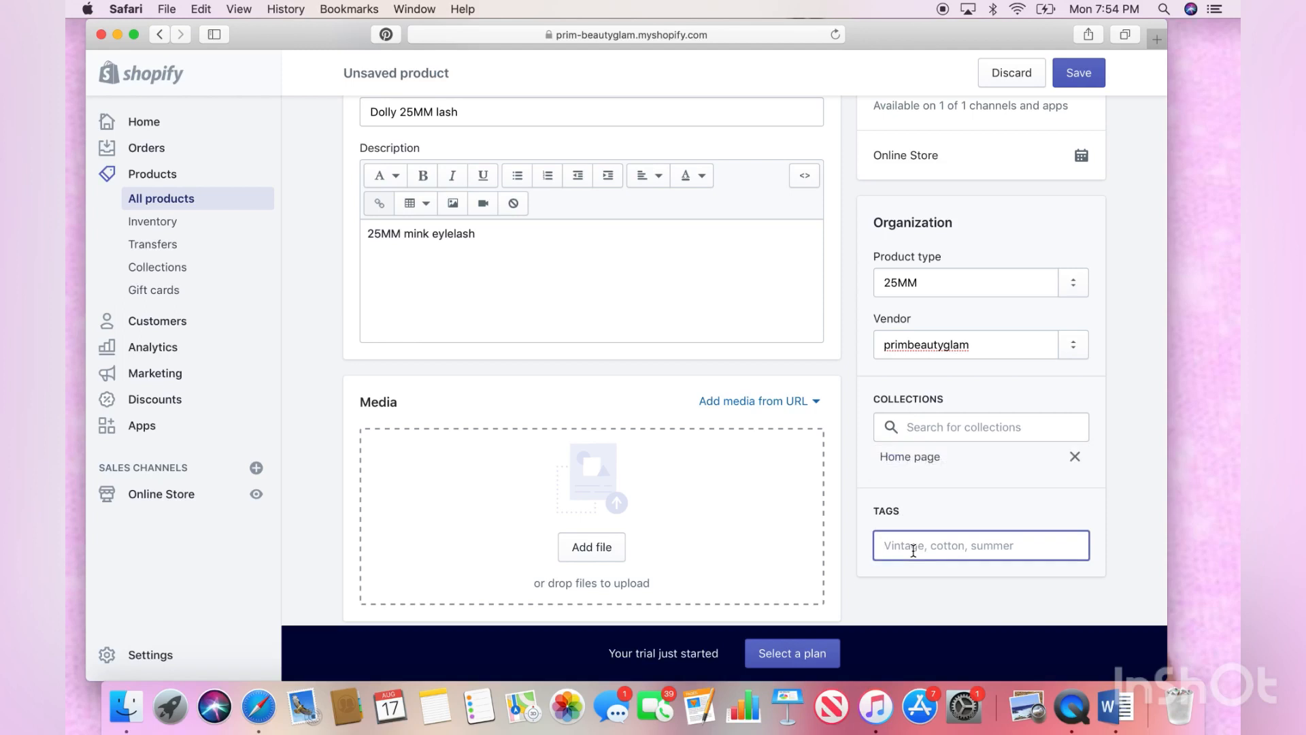
text(min)
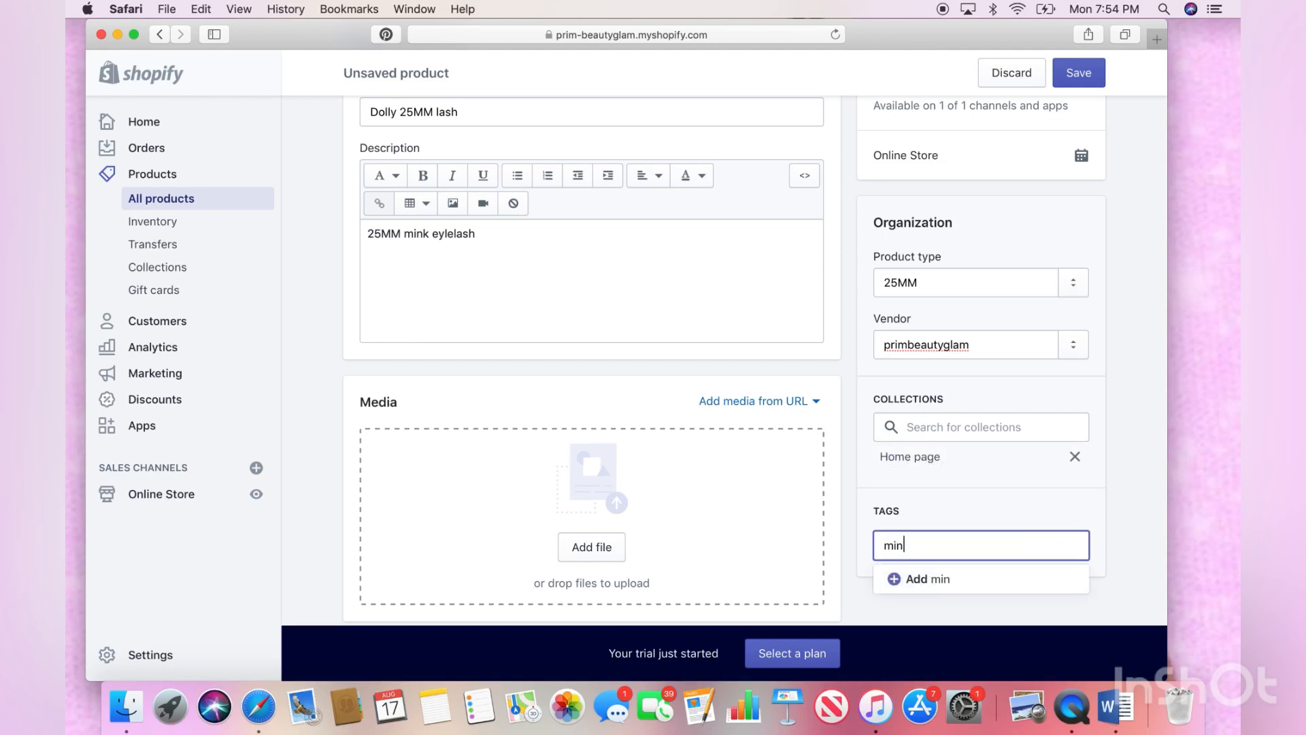
text(keyelashes)
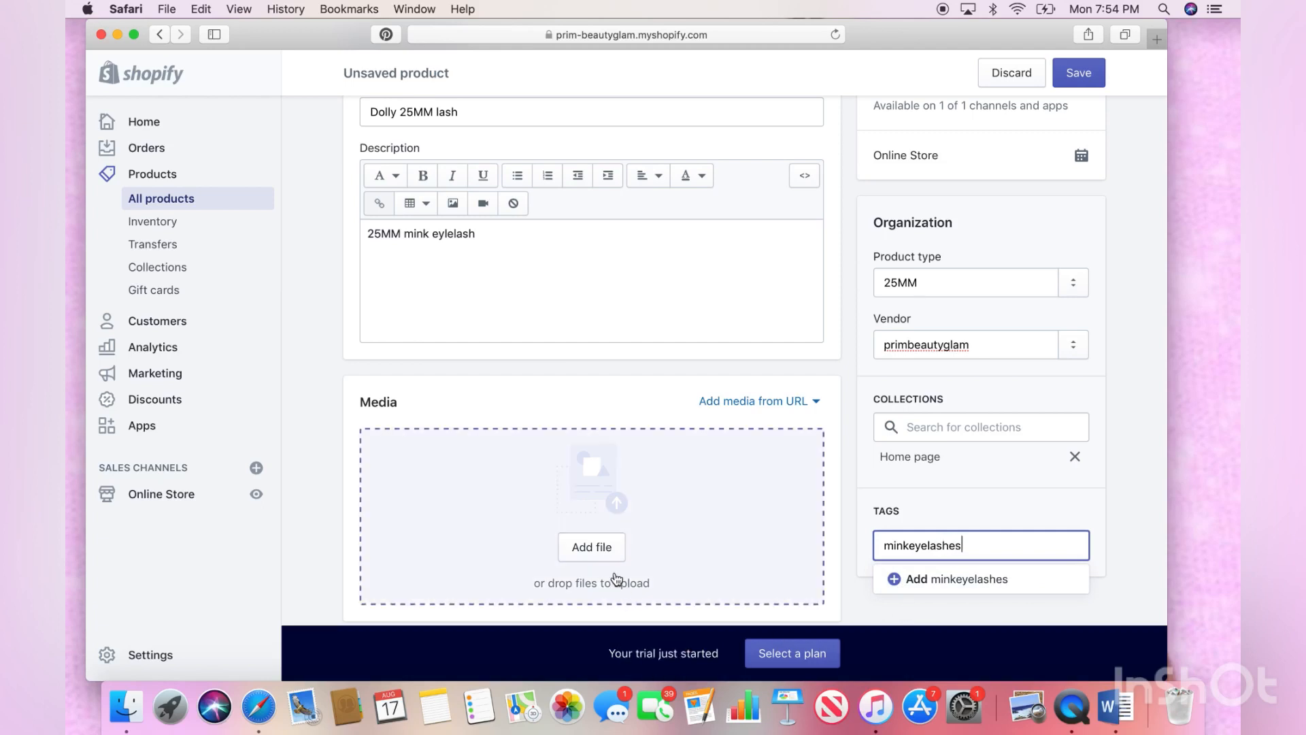
Find the lash photo labelled Dolly in the Downloads folder, AED3B885-029C-4EC8-9A93-E037040CEB4F.JPG, and upload it as the product's media
click(608, 550)
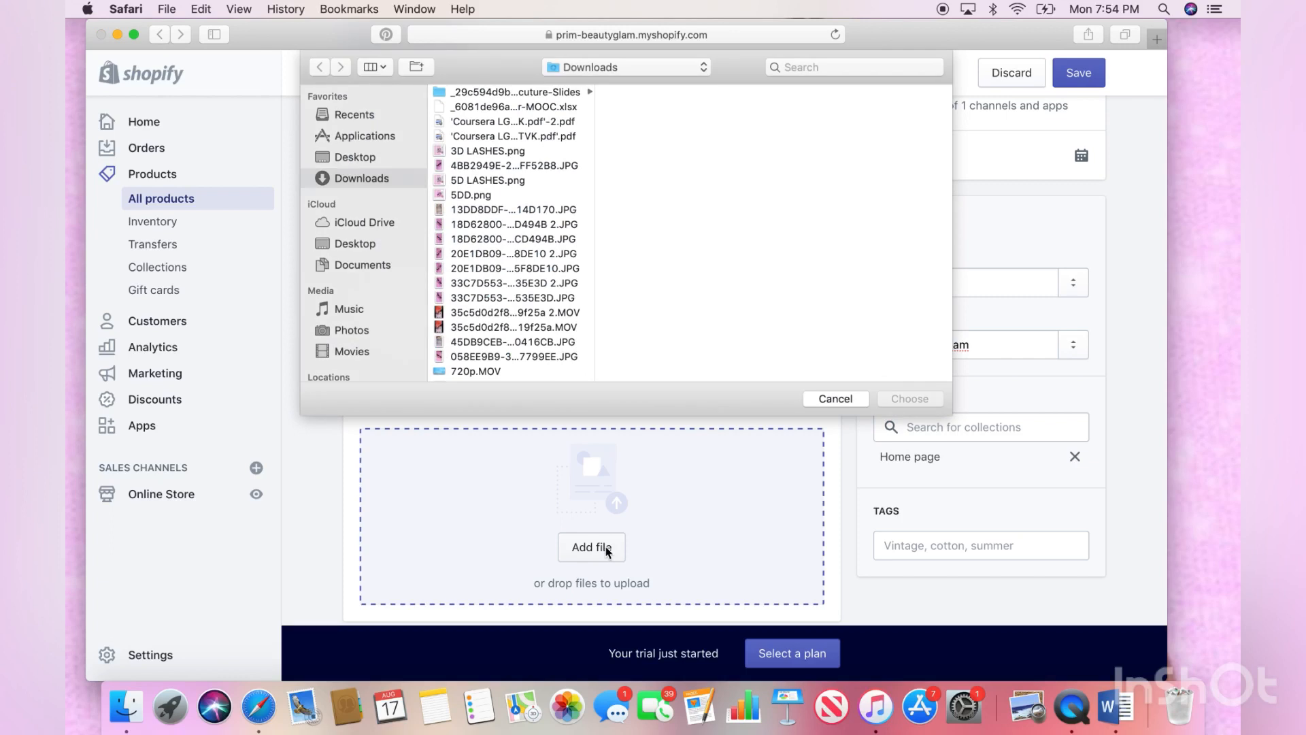
click(530, 232)
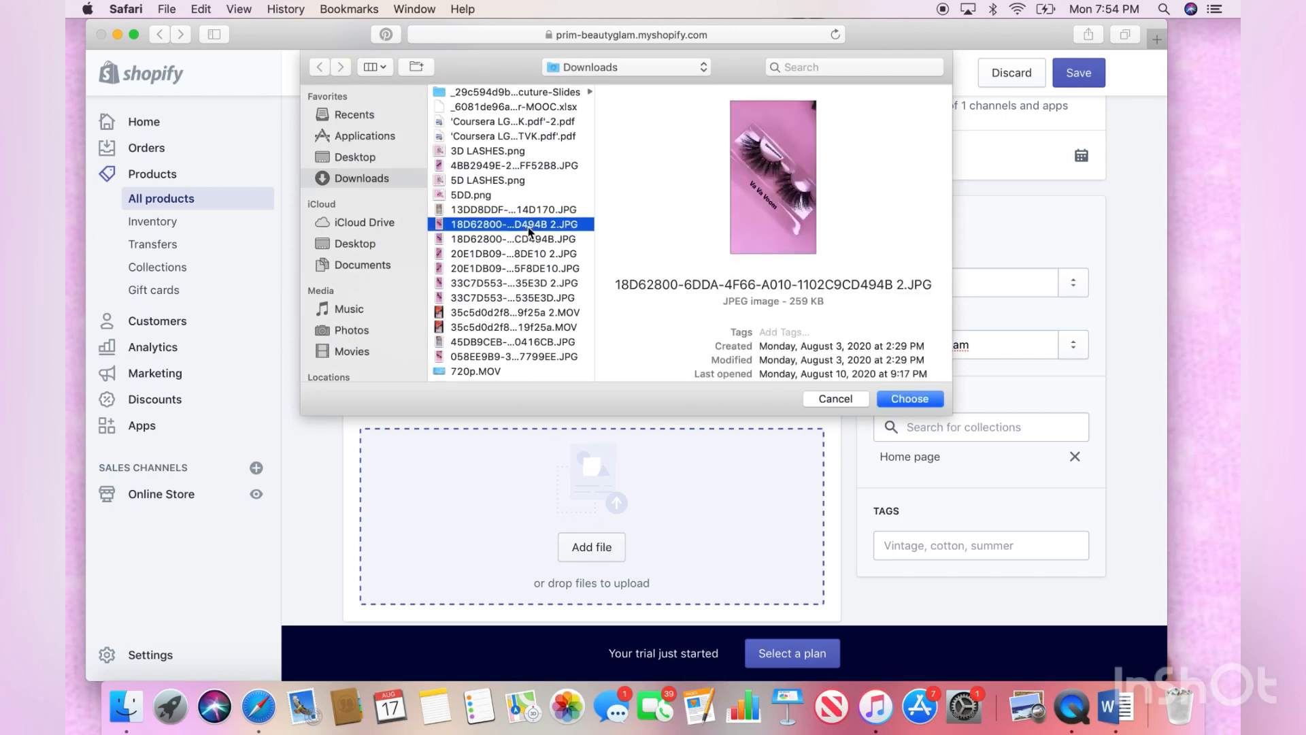
click(530, 253)
click(531, 283)
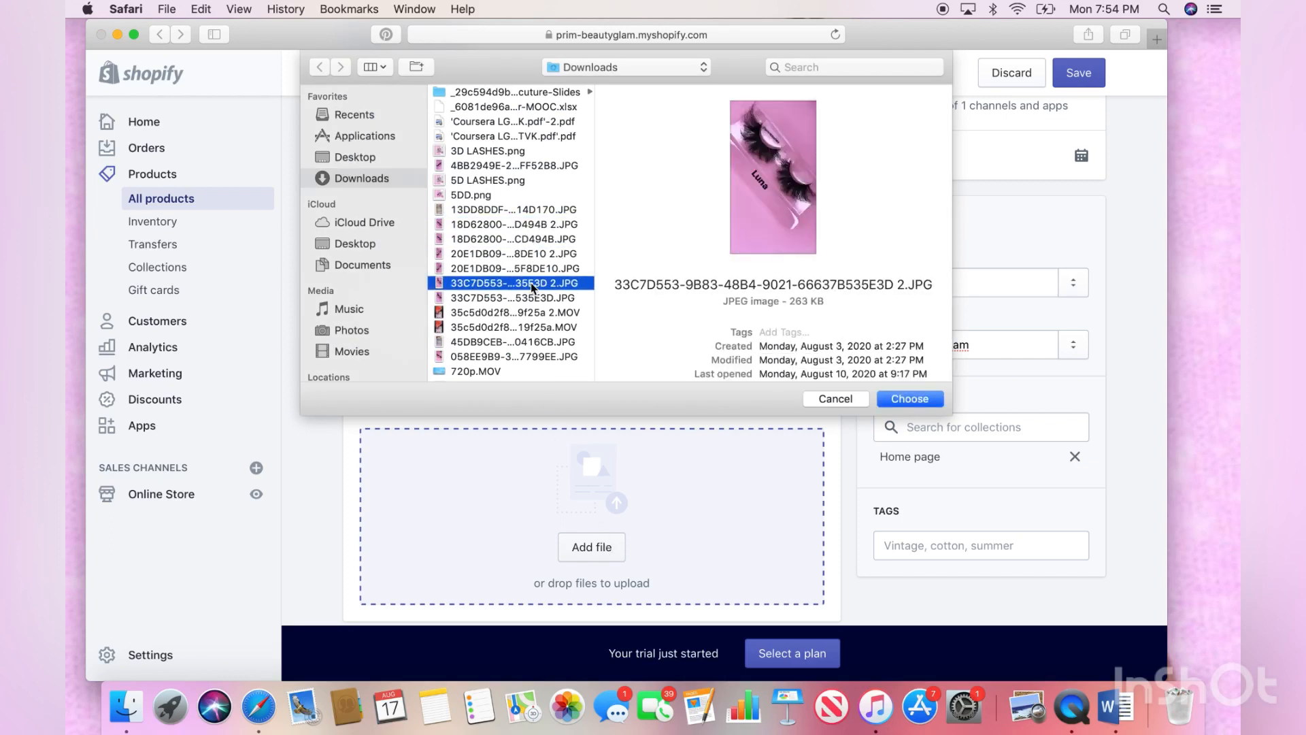
click(536, 298)
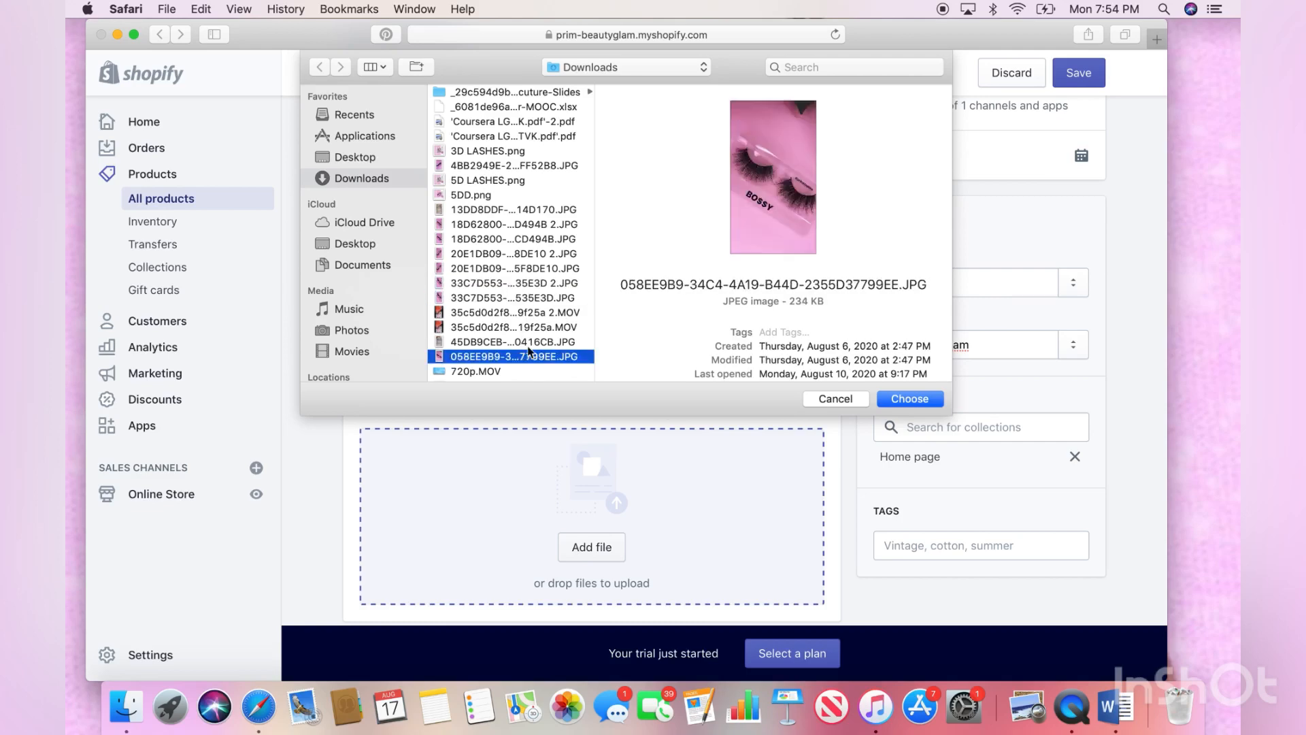
scroll(517, 328, down, 5)
scroll(516, 328, down, 1)
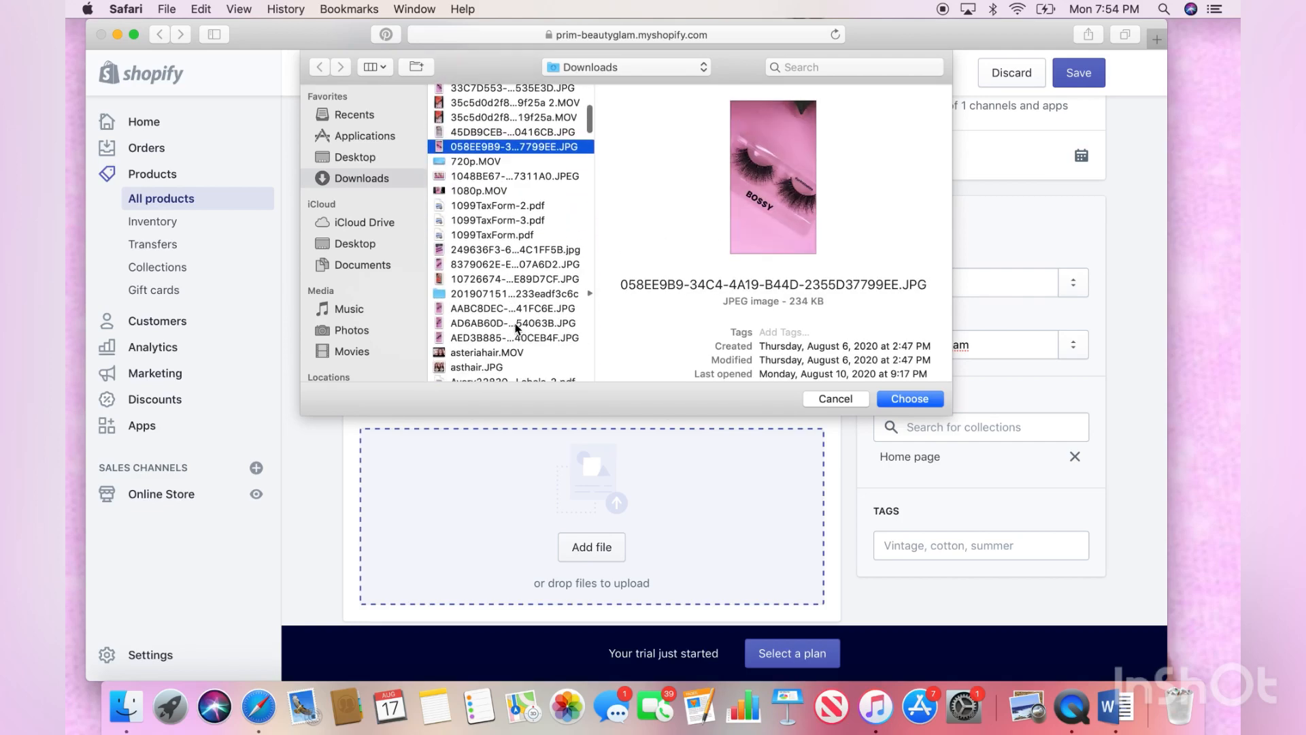
click(516, 321)
click(516, 309)
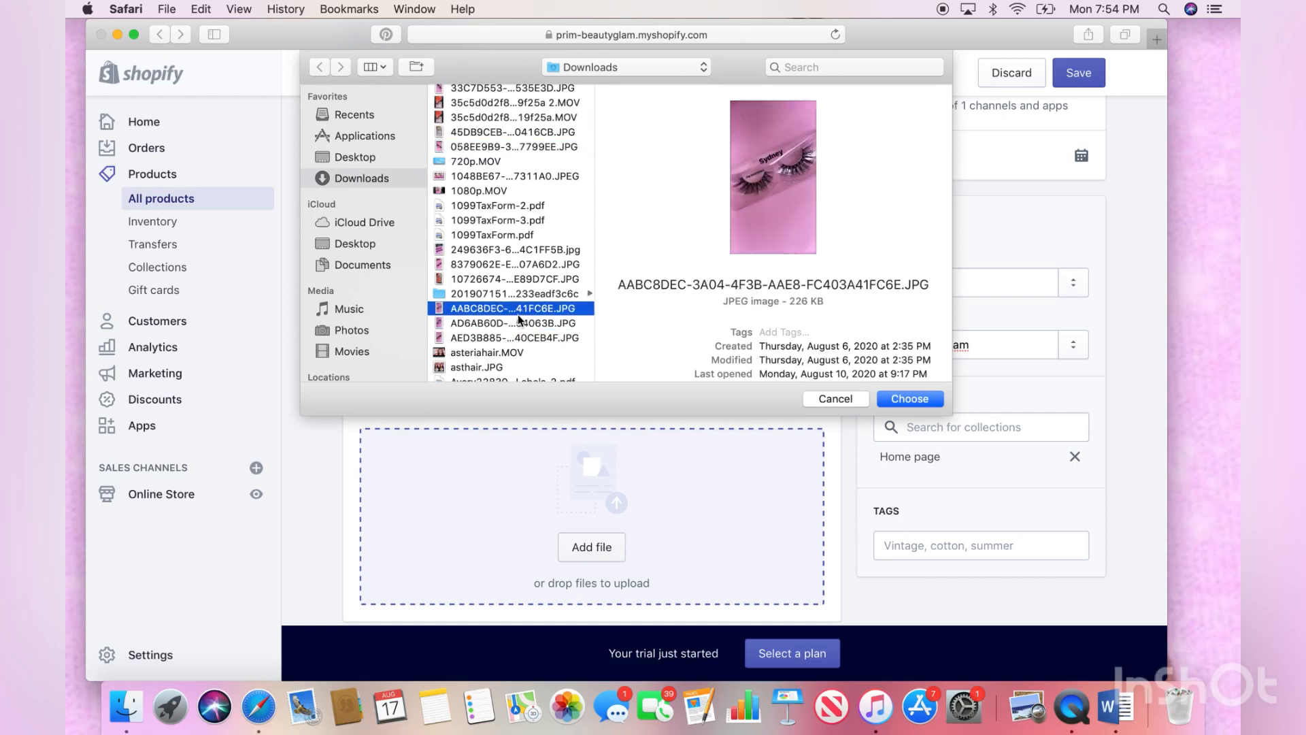
click(530, 338)
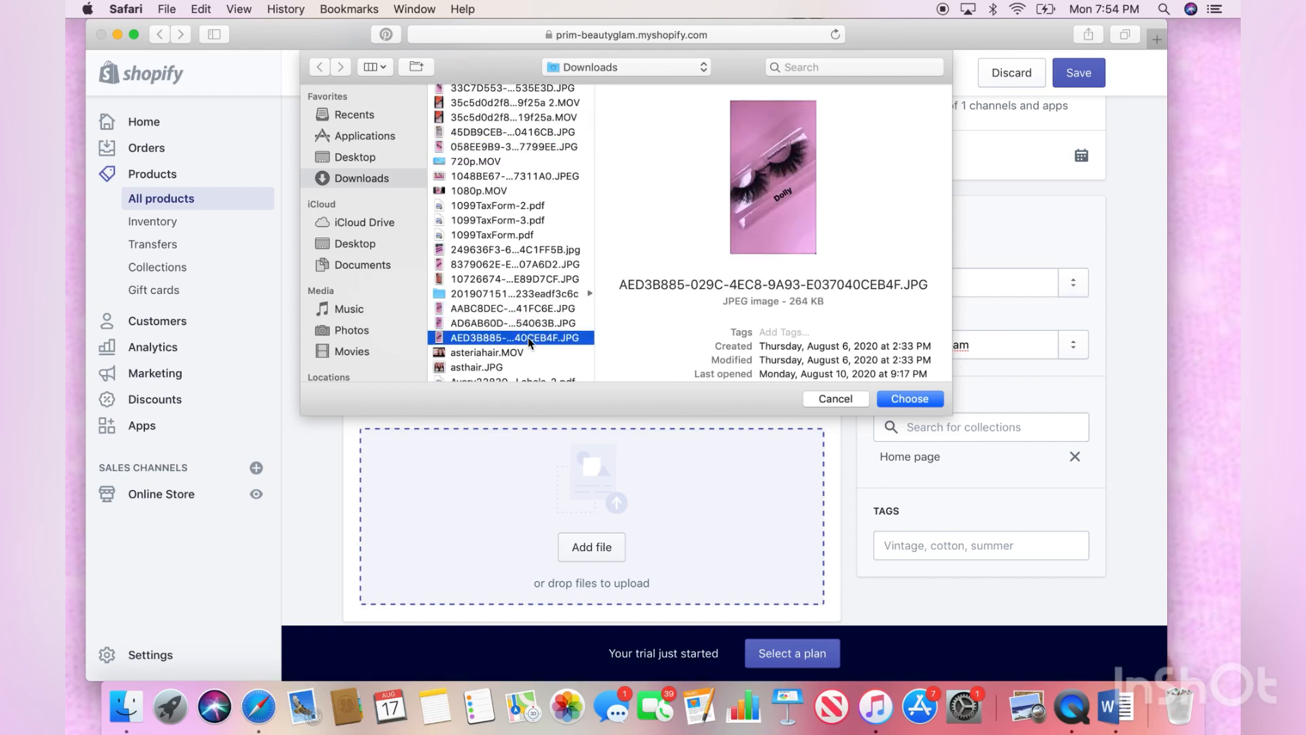
click(900, 399)
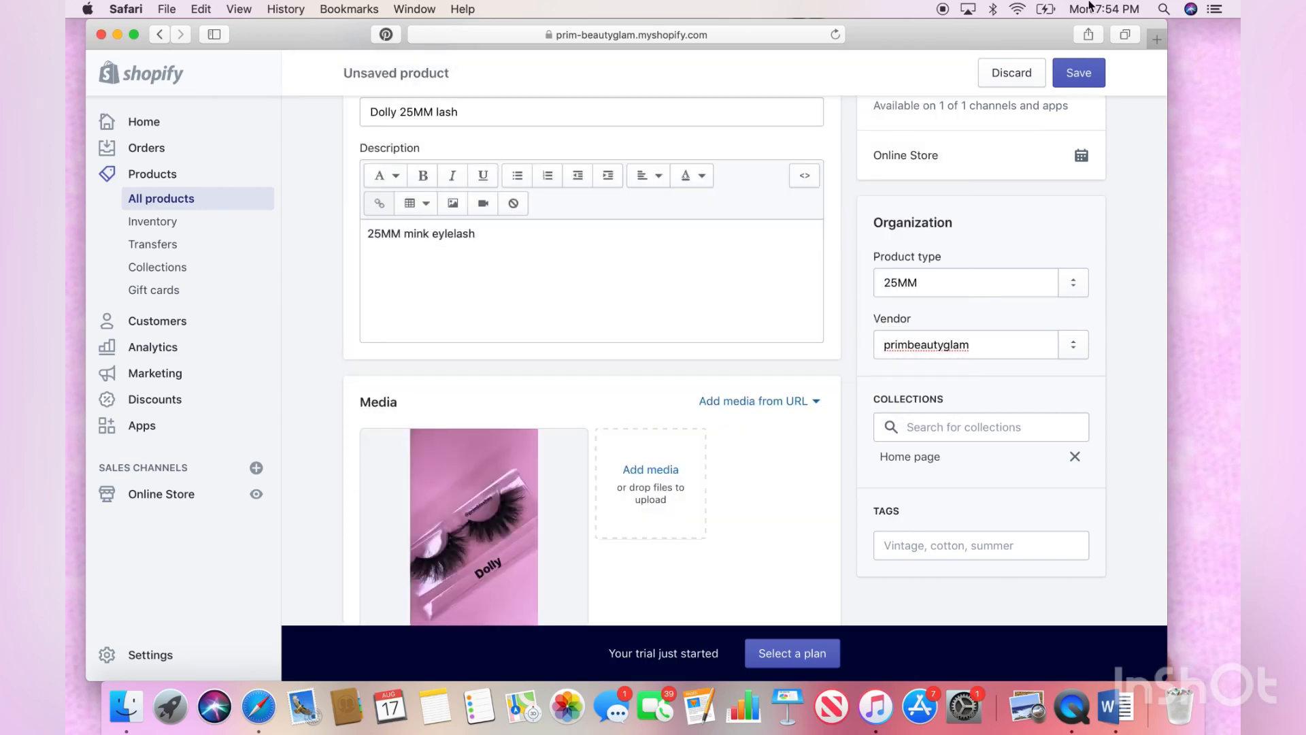
Save the Dolly 25MM lash product and return to the products list
click(1089, 73)
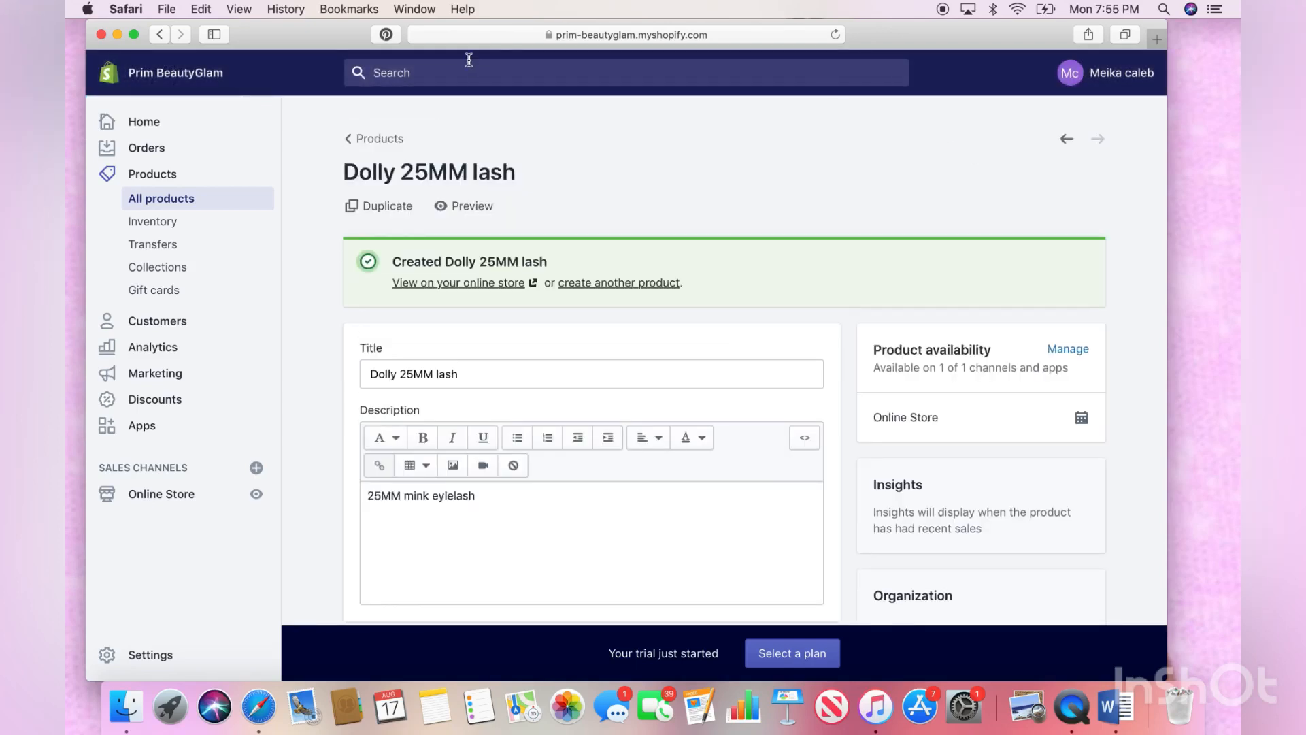
click(384, 142)
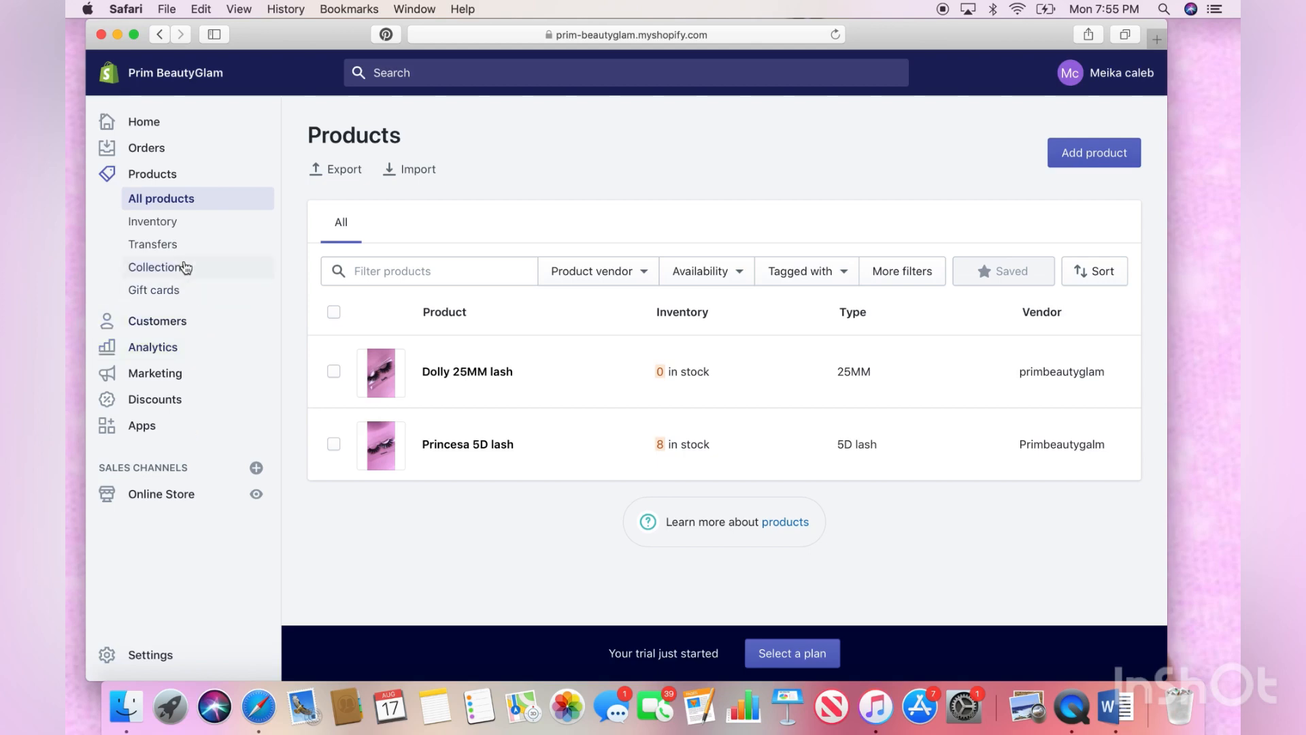
Go to theme customization from the setup guide on the admin home page and open the current Debut theme for editing
click(151, 133)
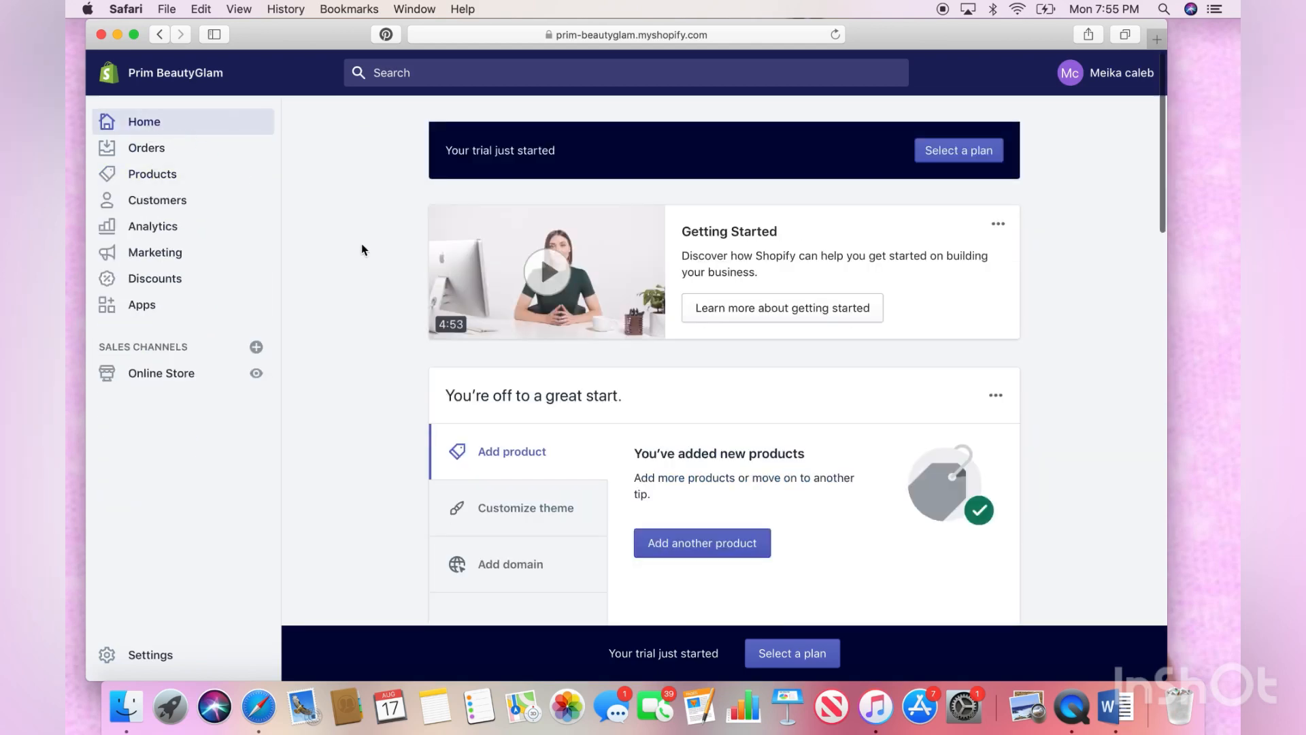
scroll(362, 250, down, 3)
scroll(361, 250, down, 3)
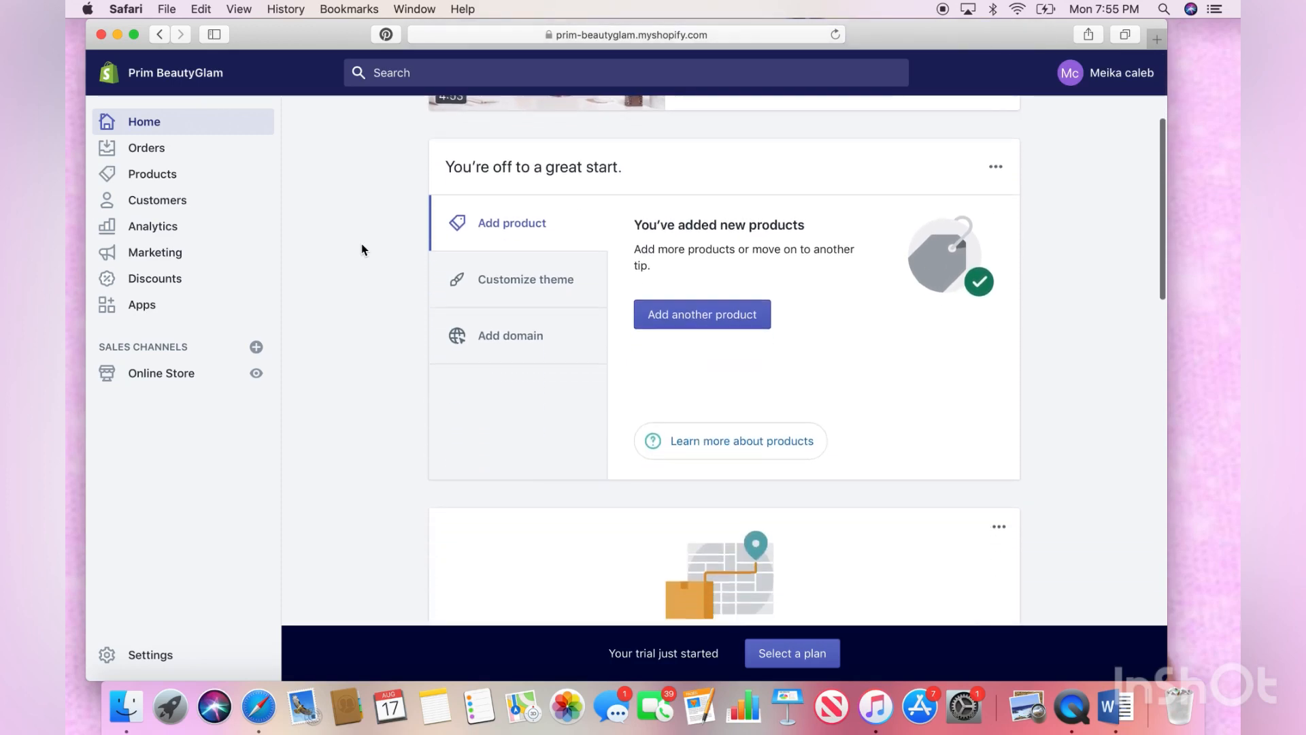
click(540, 295)
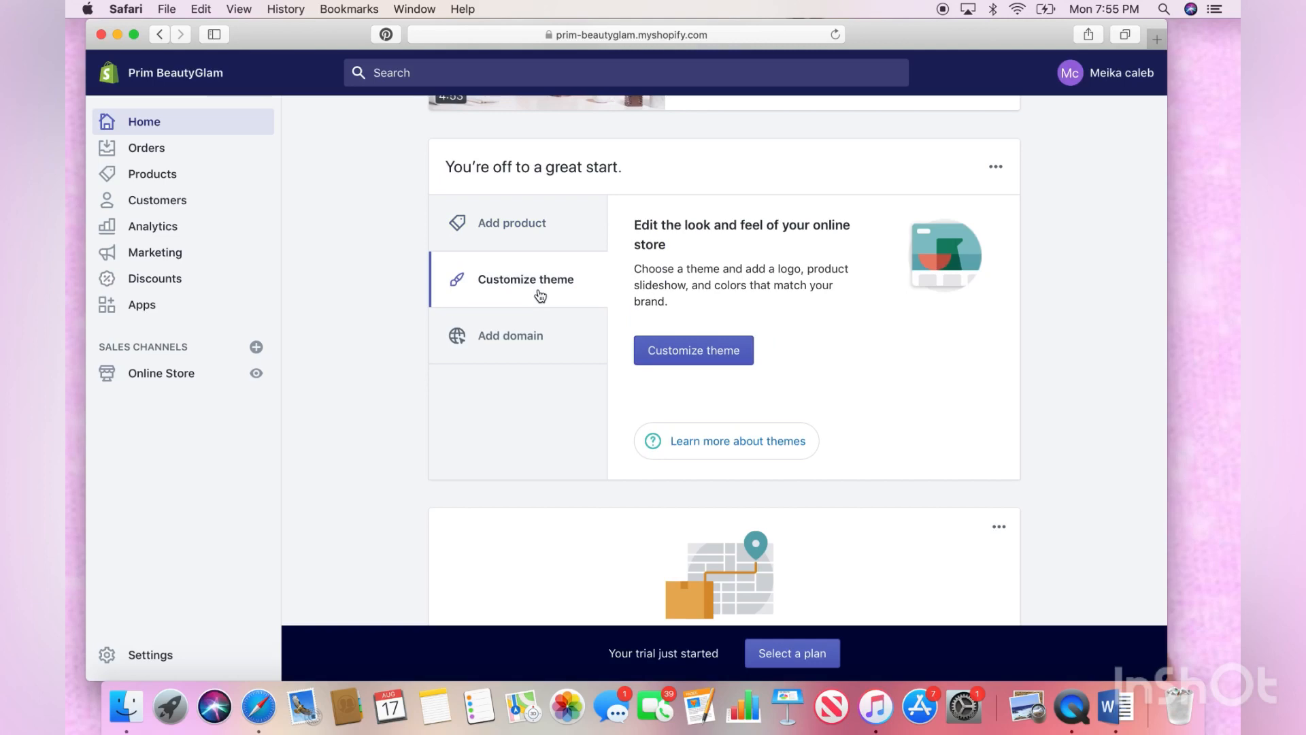
click(676, 355)
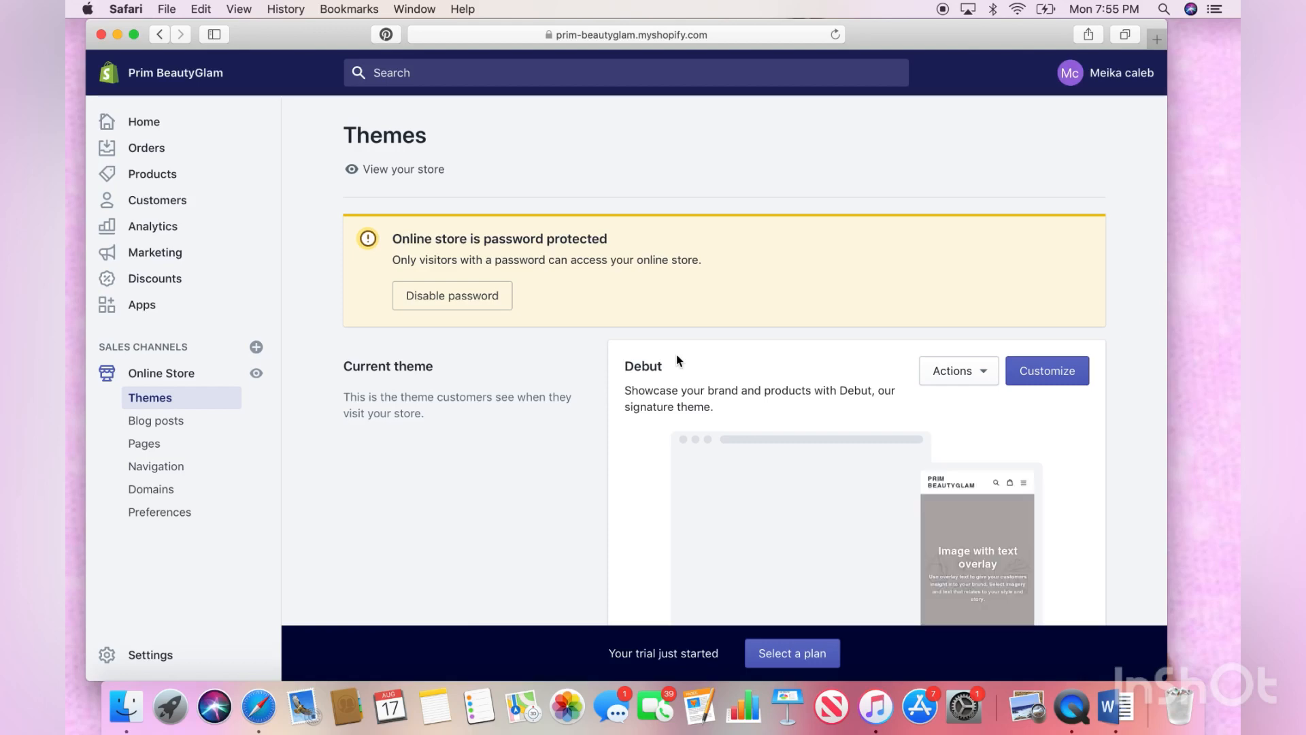
scroll(677, 358, down, 5)
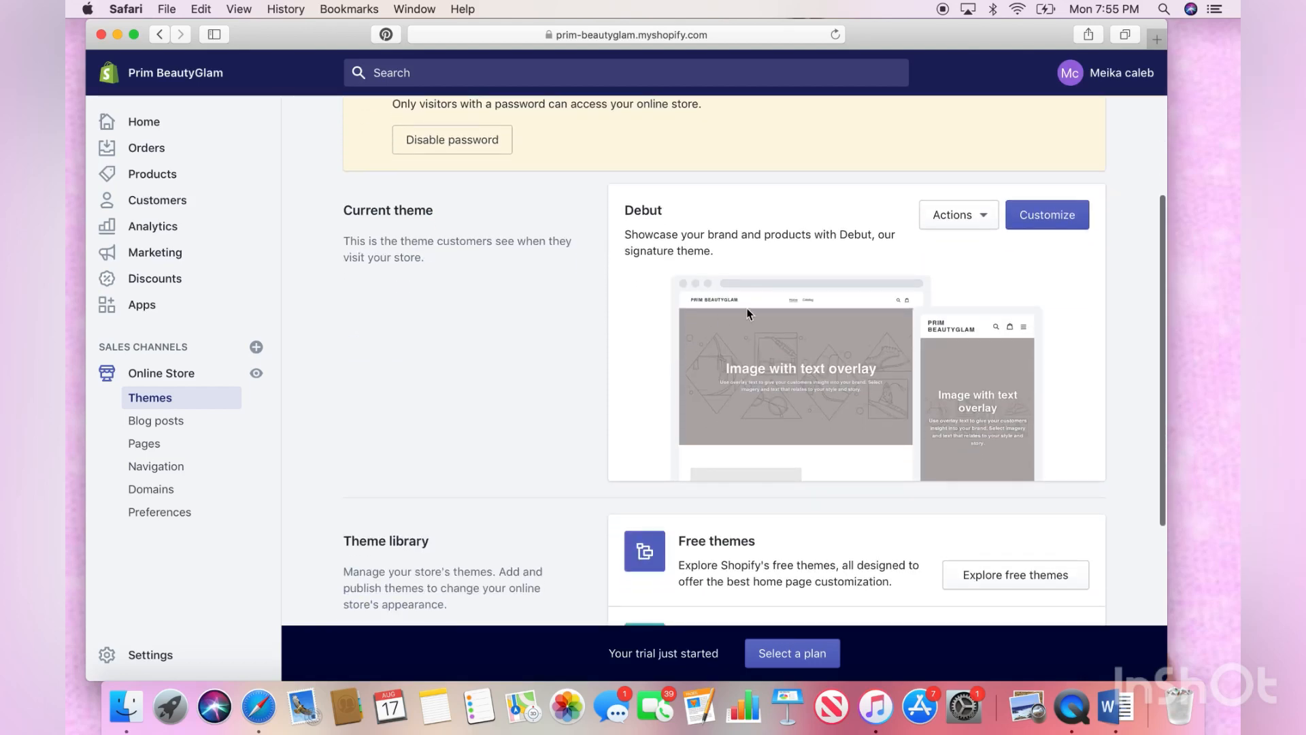
click(1035, 226)
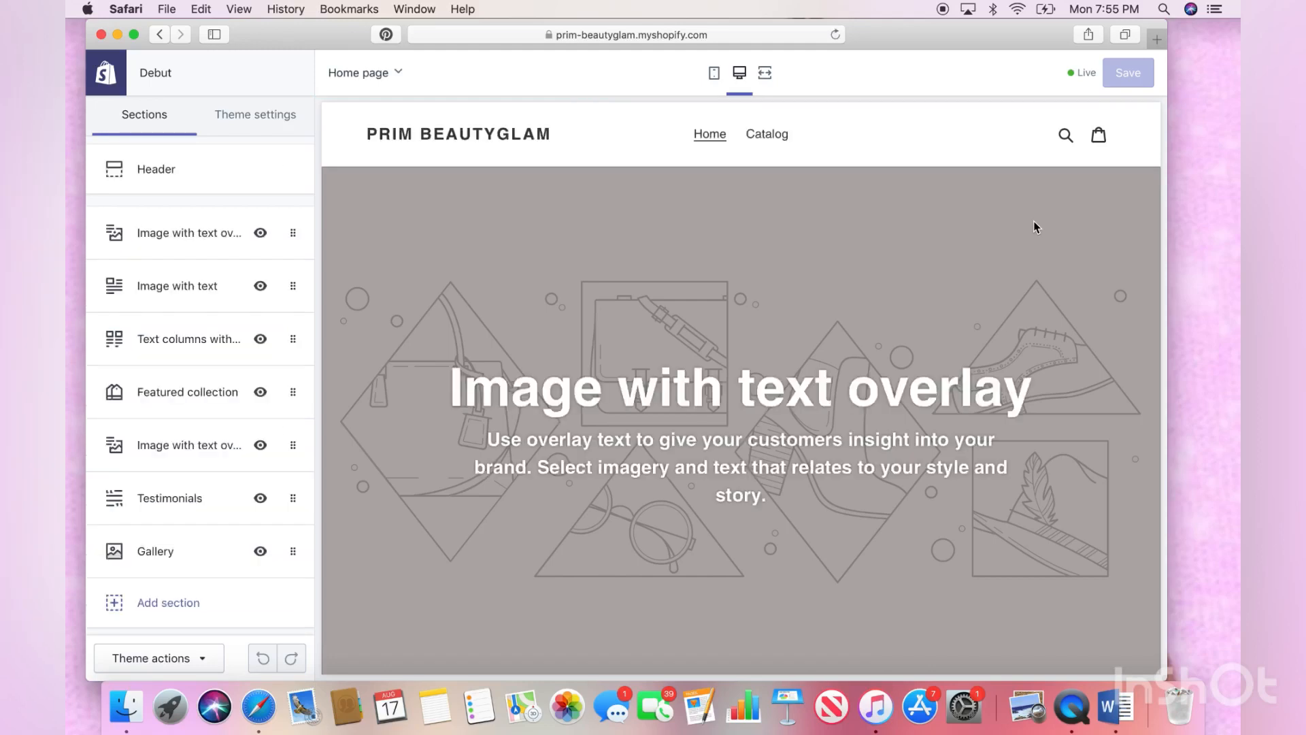
Look through the Debut home page preview from the header down to the footer and back
scroll(1035, 221, down, 4)
scroll(1035, 227, down, 10)
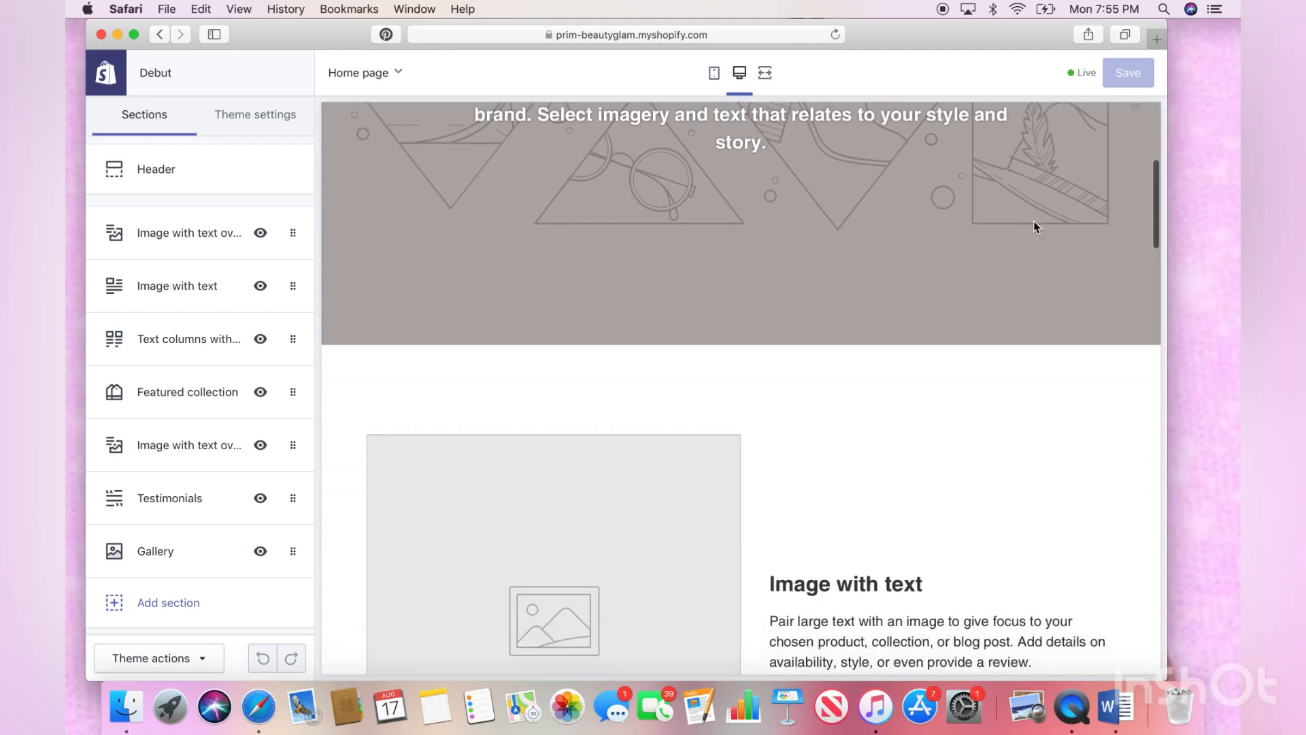
scroll(1035, 227, down, 12)
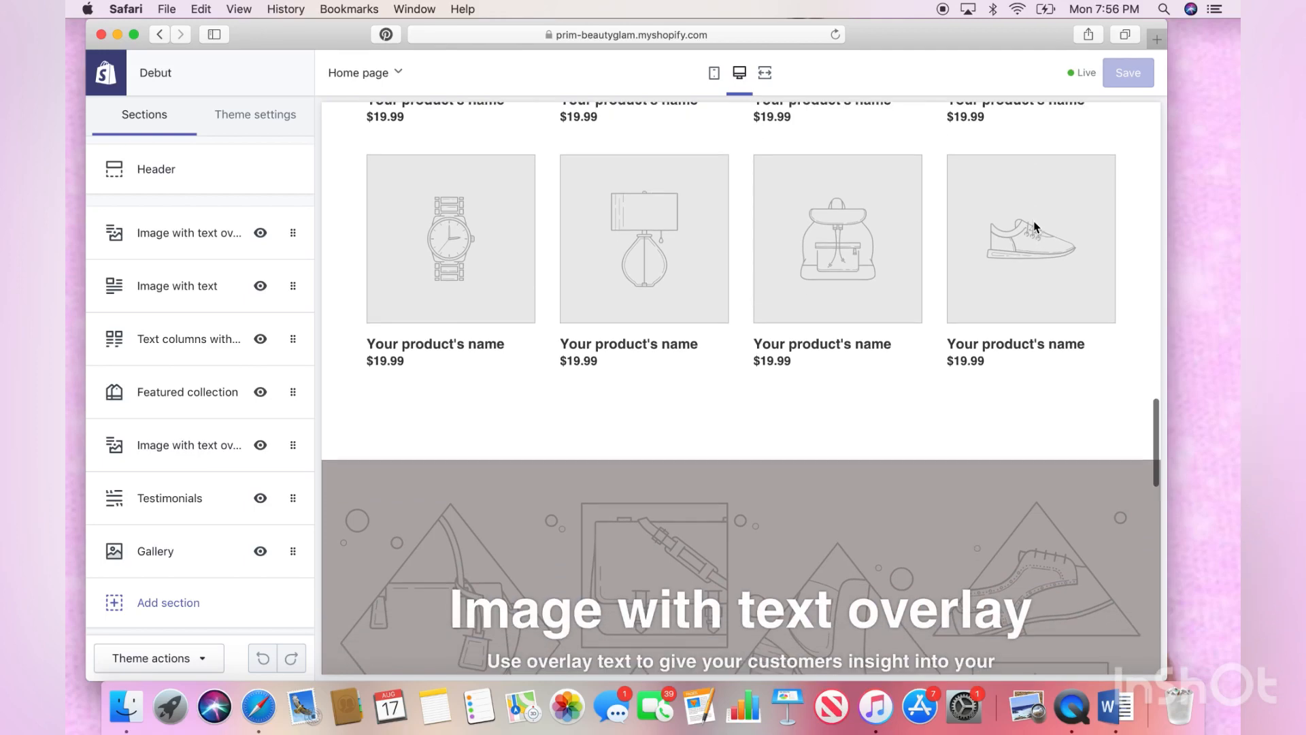
scroll(1034, 226, down, 3)
scroll(1035, 227, down, 15)
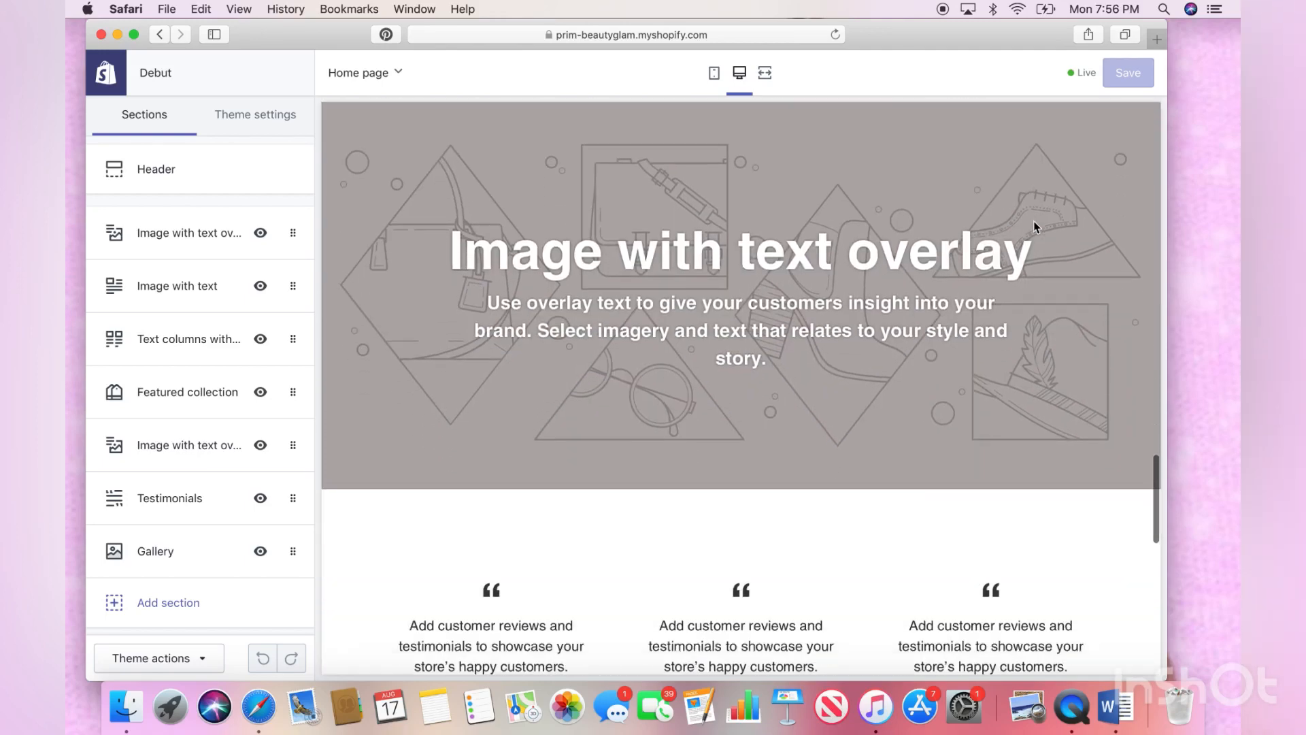
scroll(1035, 227, down, 2)
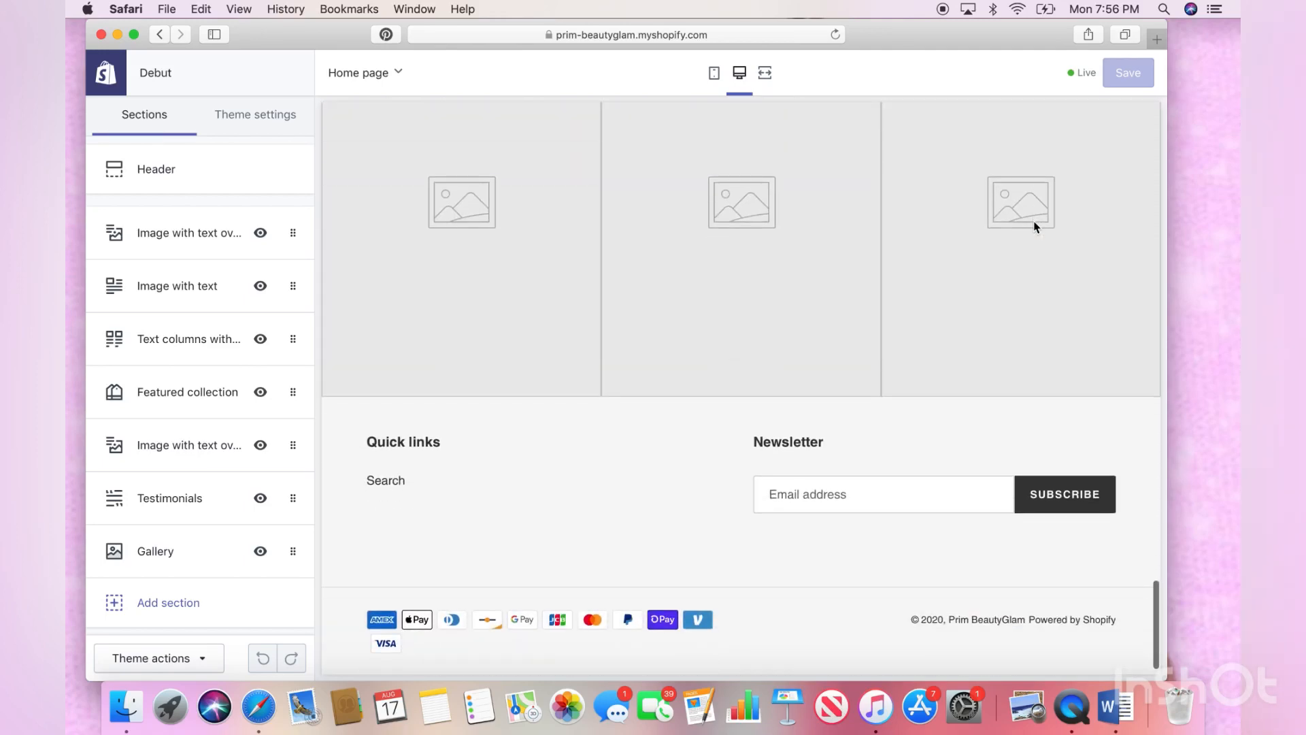
scroll(1034, 226, up, 15)
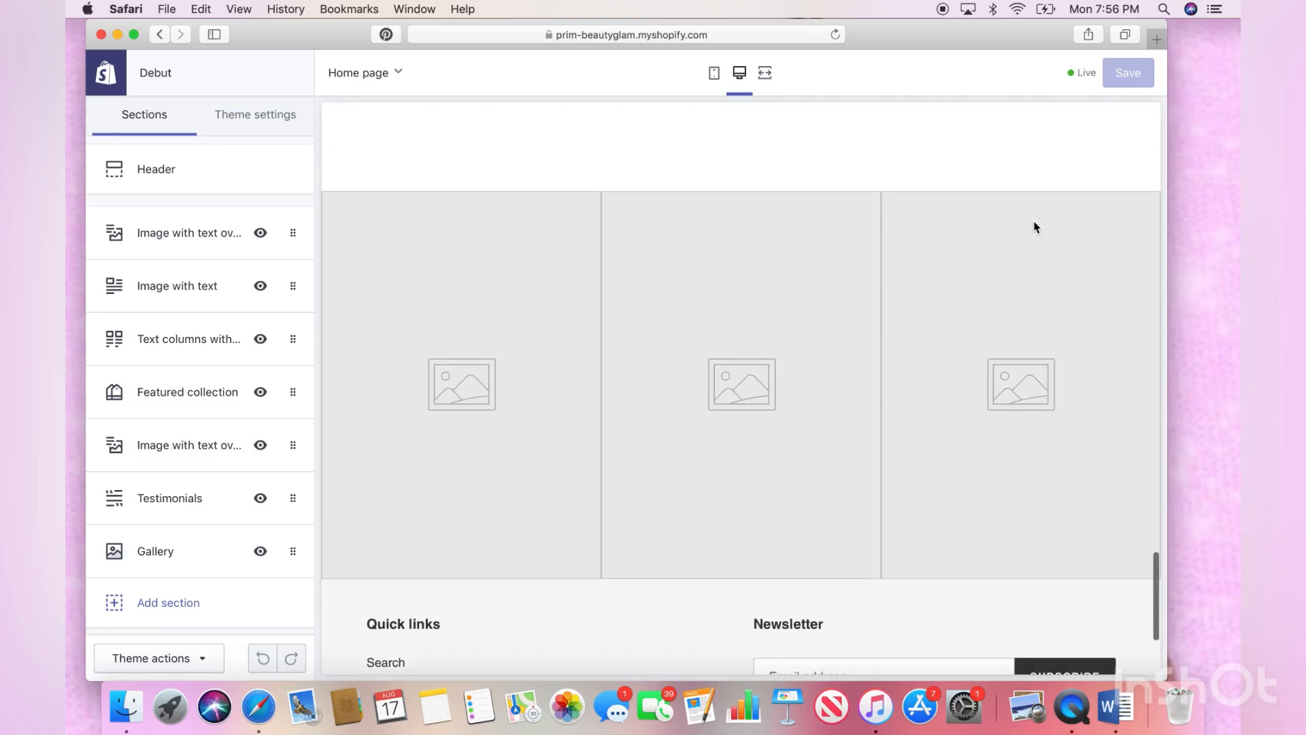
scroll(1035, 227, up, 10)
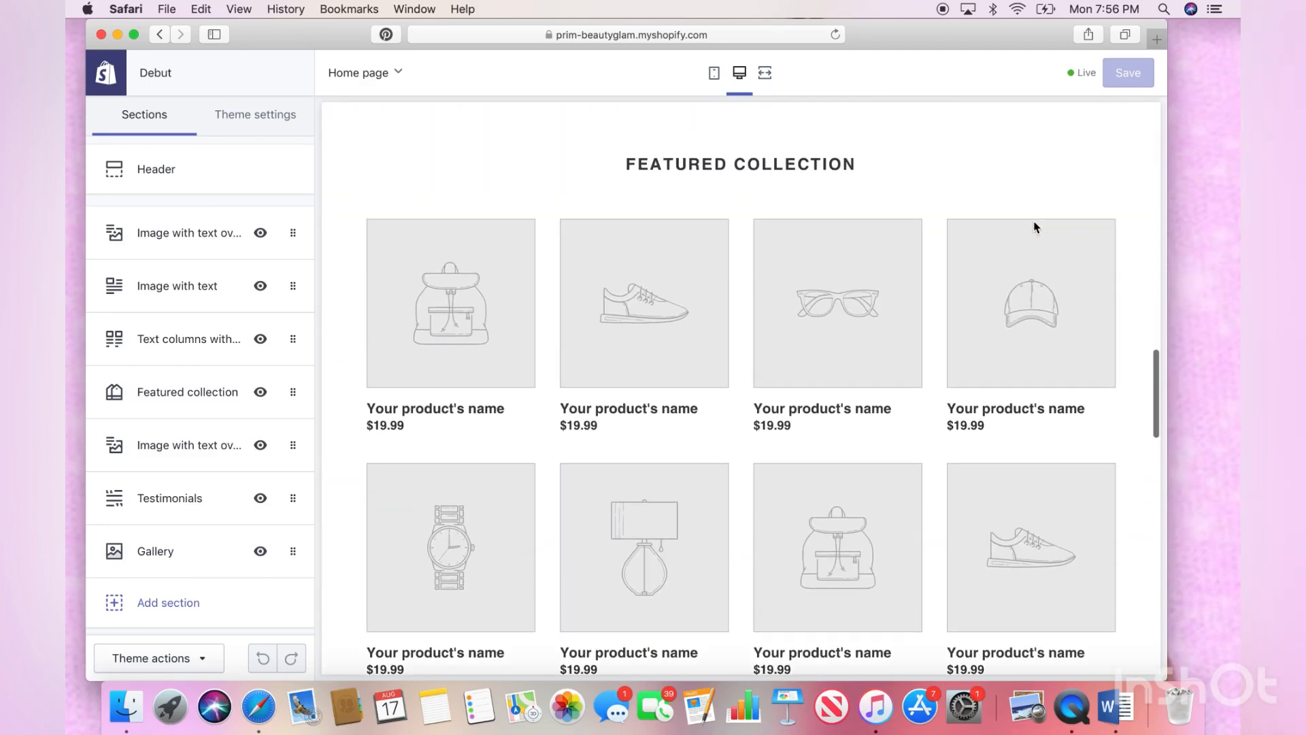
scroll(1038, 248, up, 12)
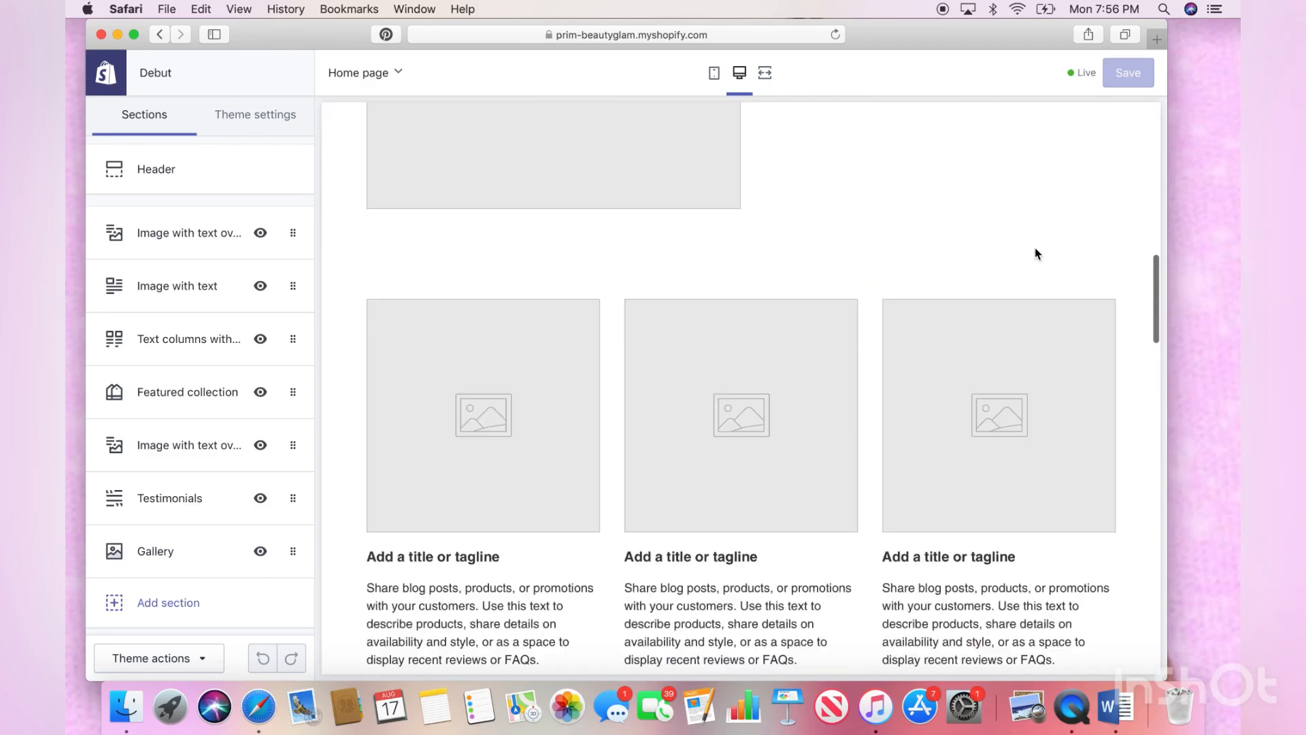
scroll(1056, 325, up, 8)
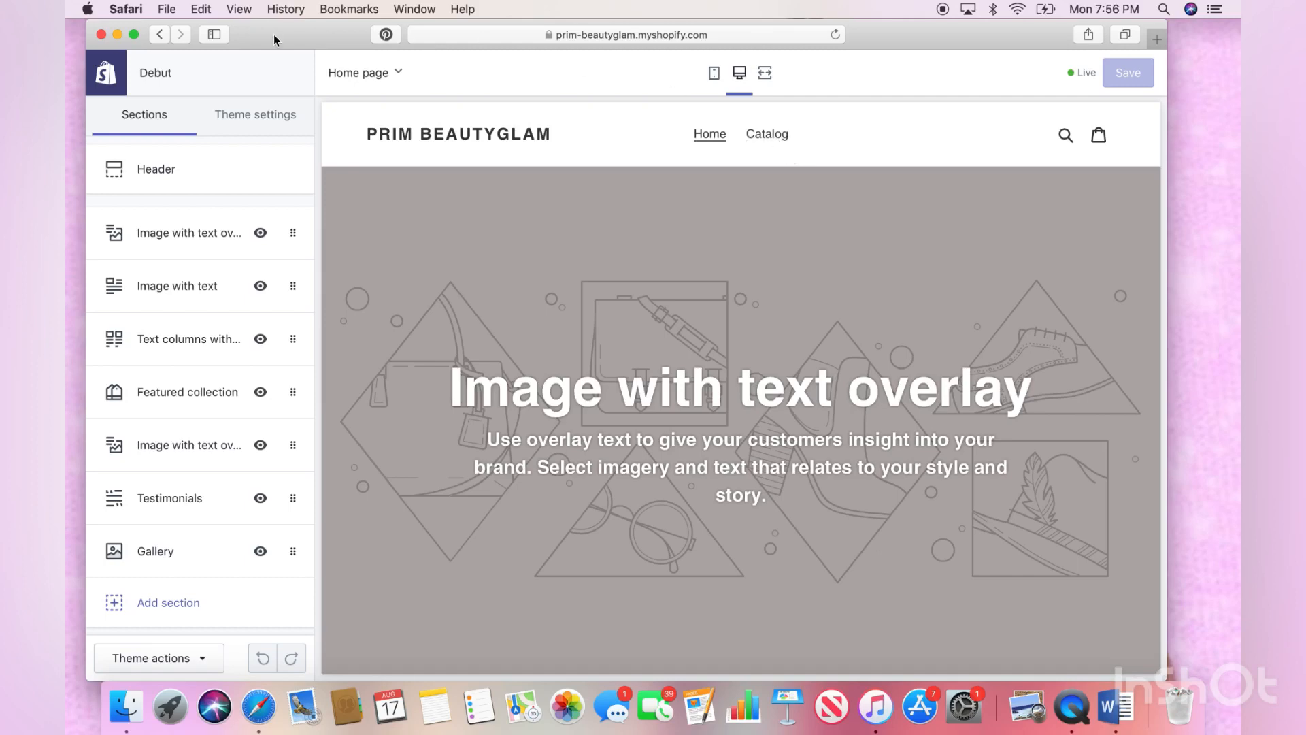
Return to the Themes page, open Shopify's free themes and look through the collection
click(162, 35)
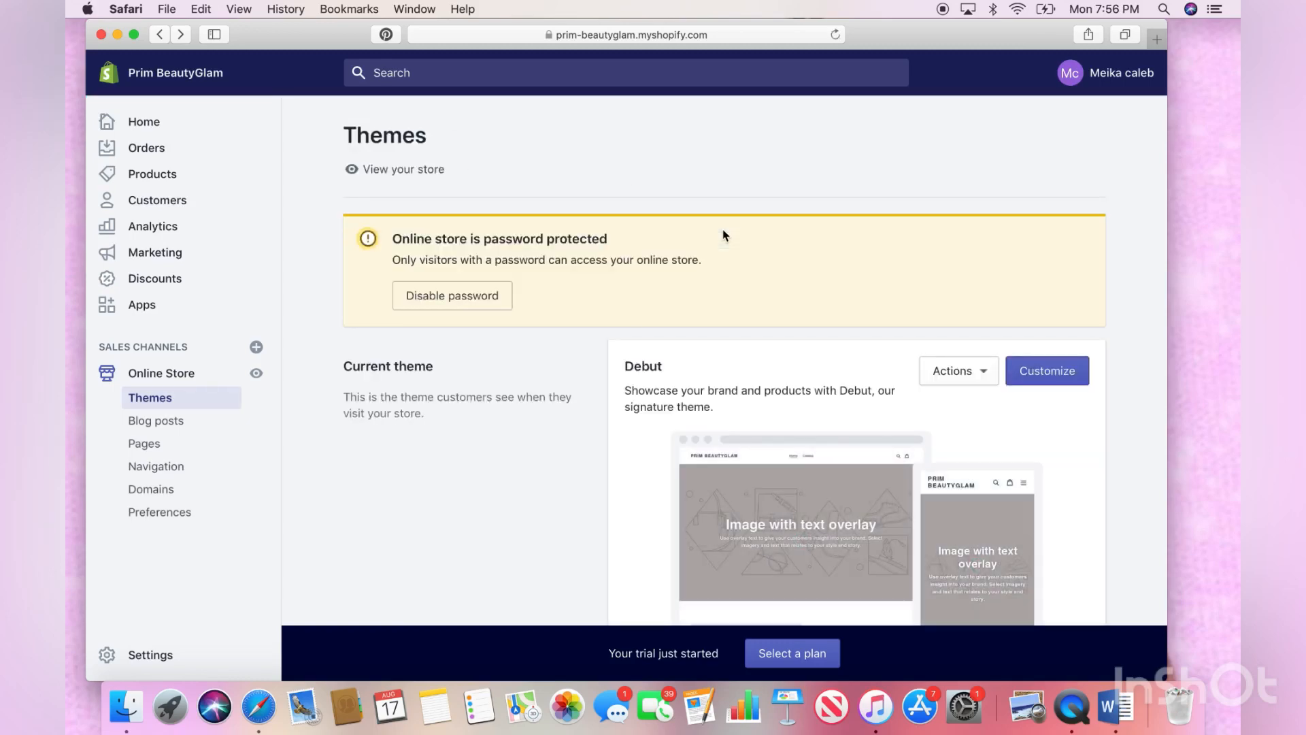
scroll(923, 354, down, 8)
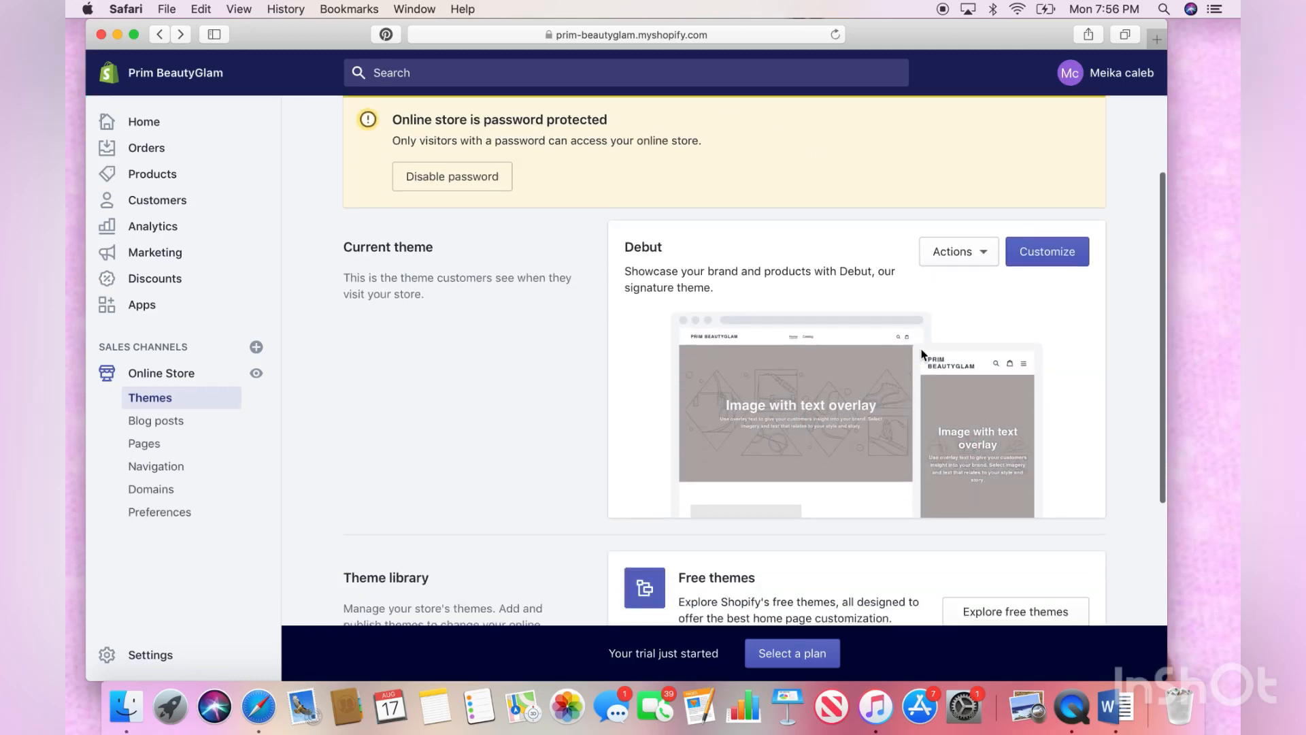
scroll(925, 360, down, 1)
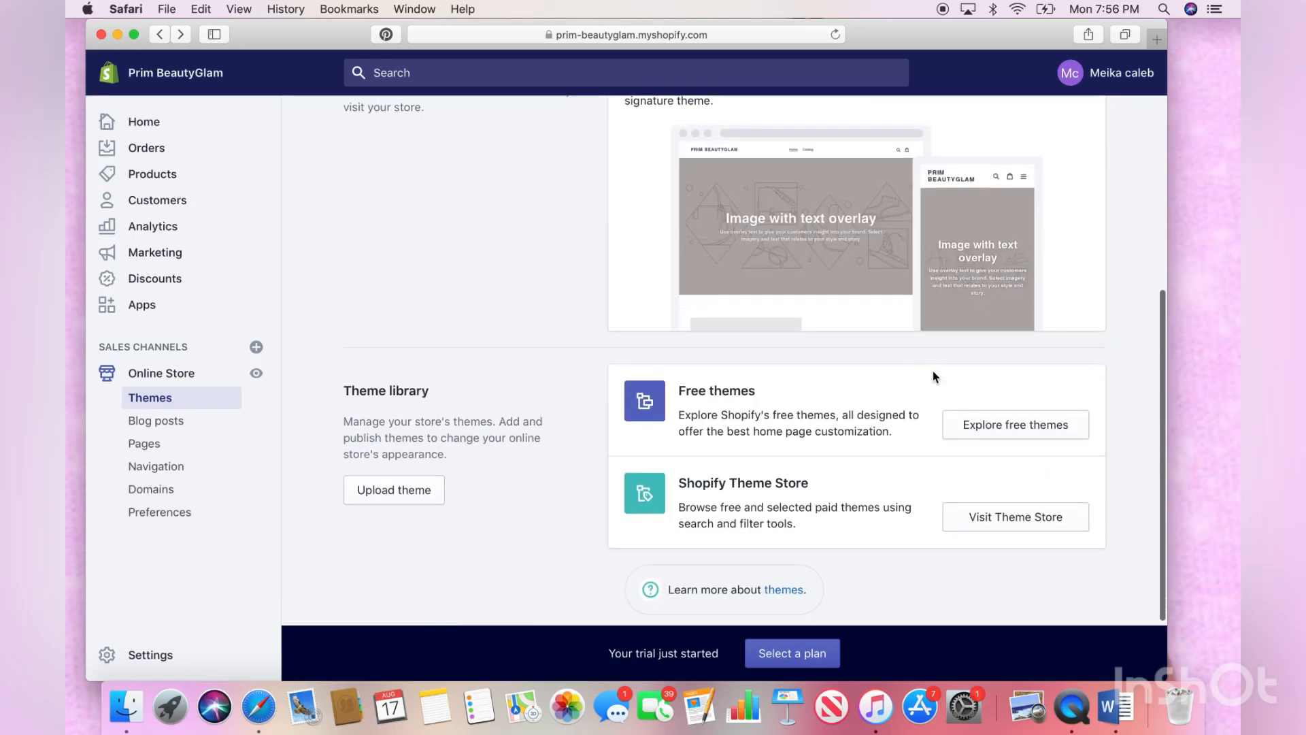
click(1002, 436)
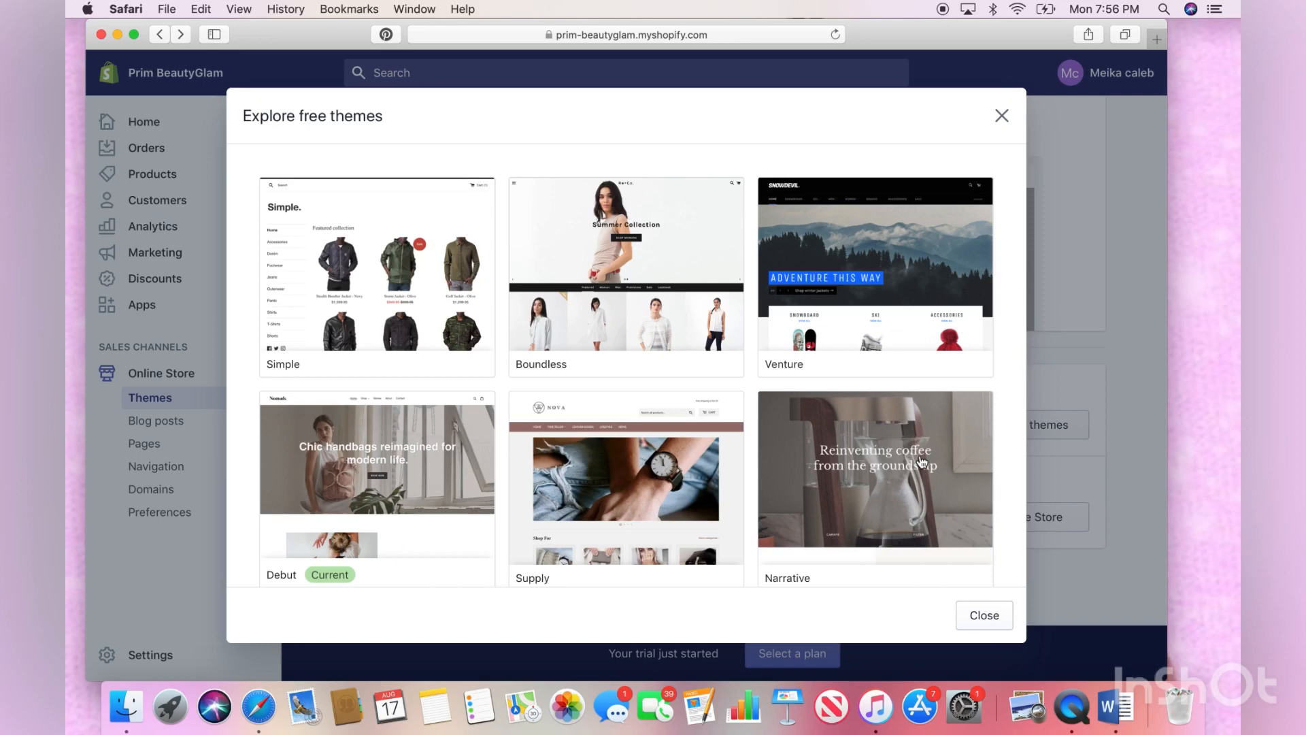
scroll(880, 471, down, 3)
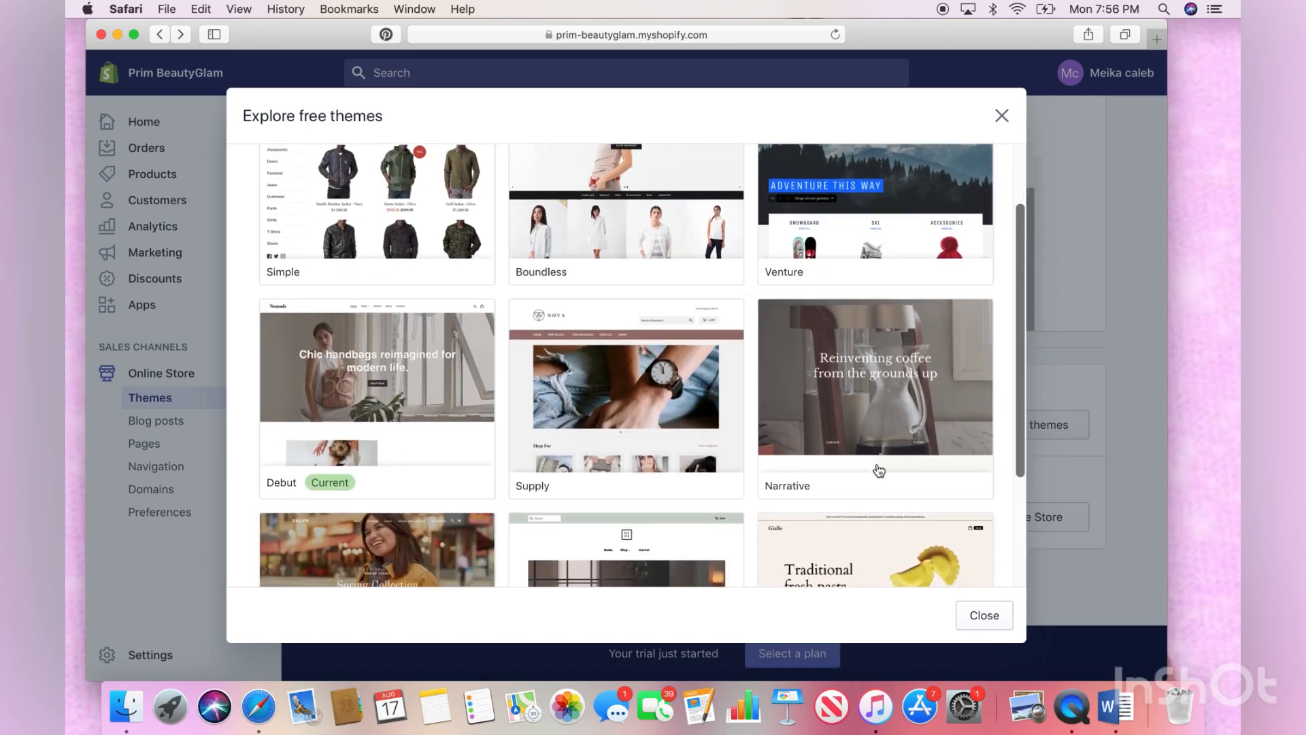
scroll(879, 471, down, 5)
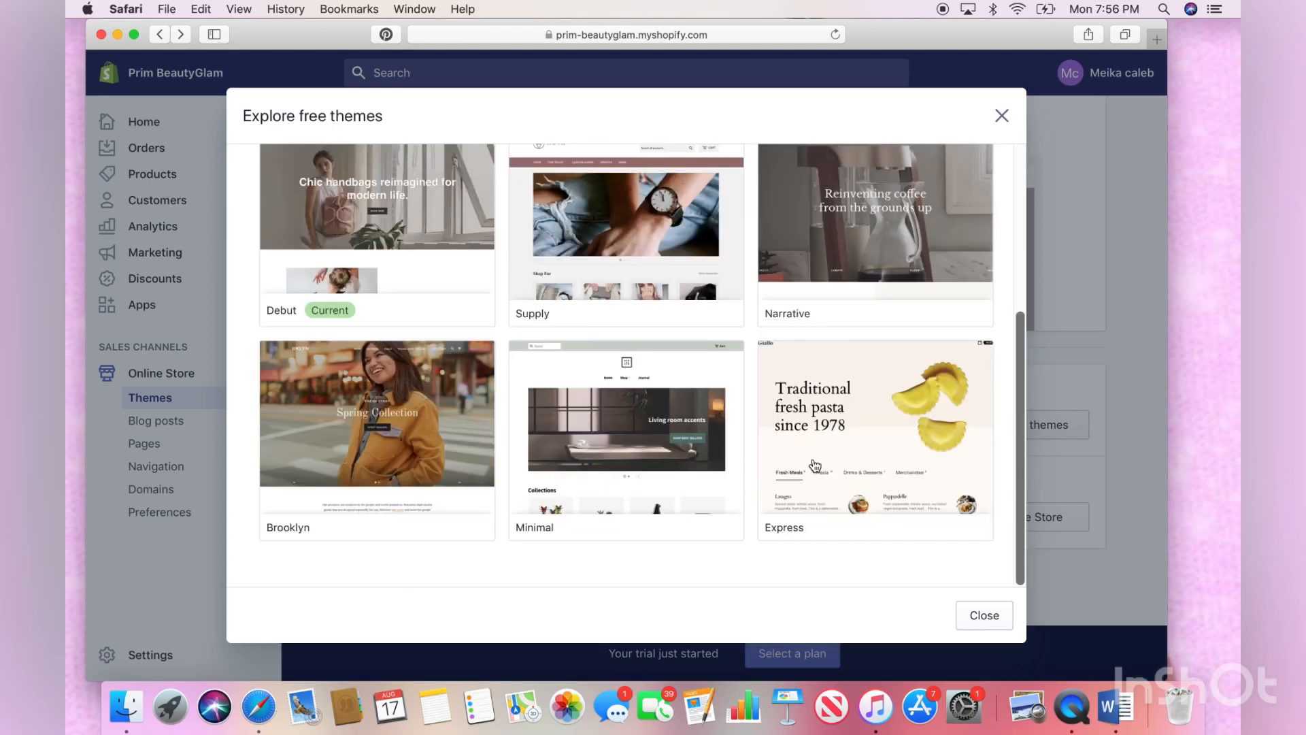
Preview the Minimal theme in its Vintage and Fashion styles, and return to the free themes list
click(690, 482)
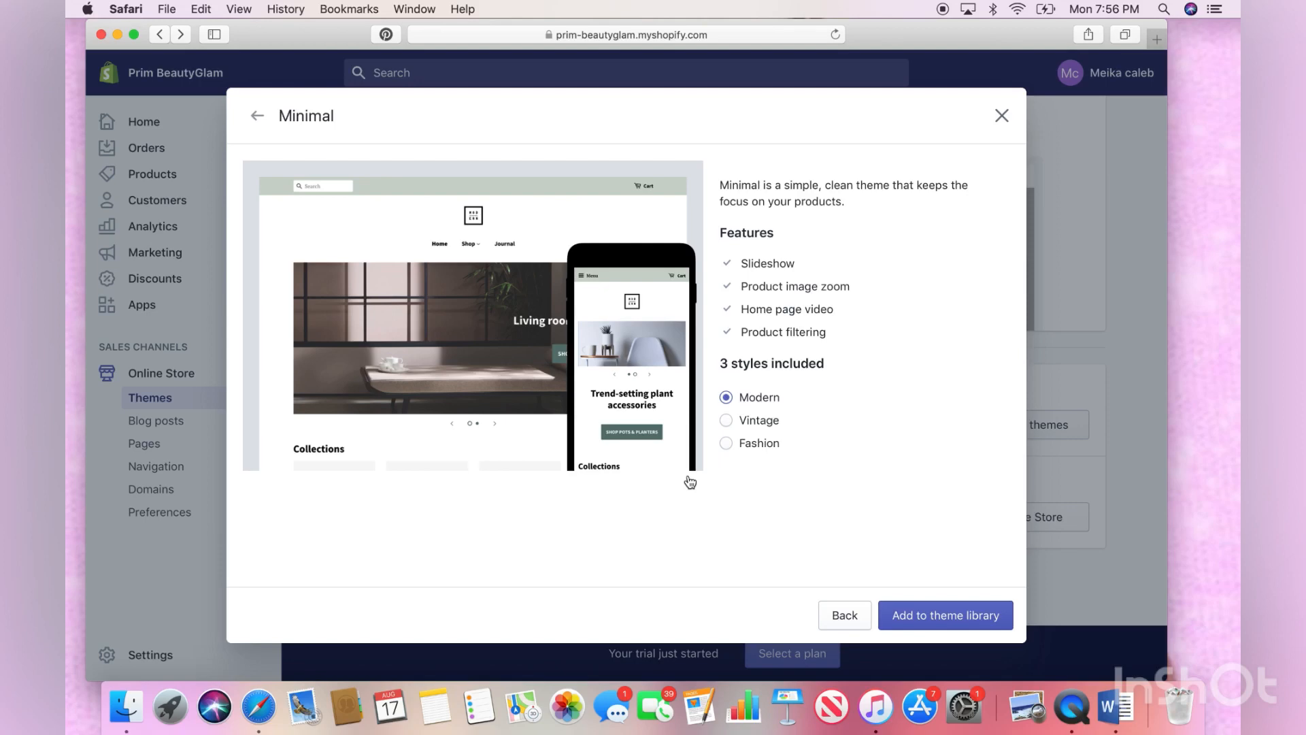
click(728, 420)
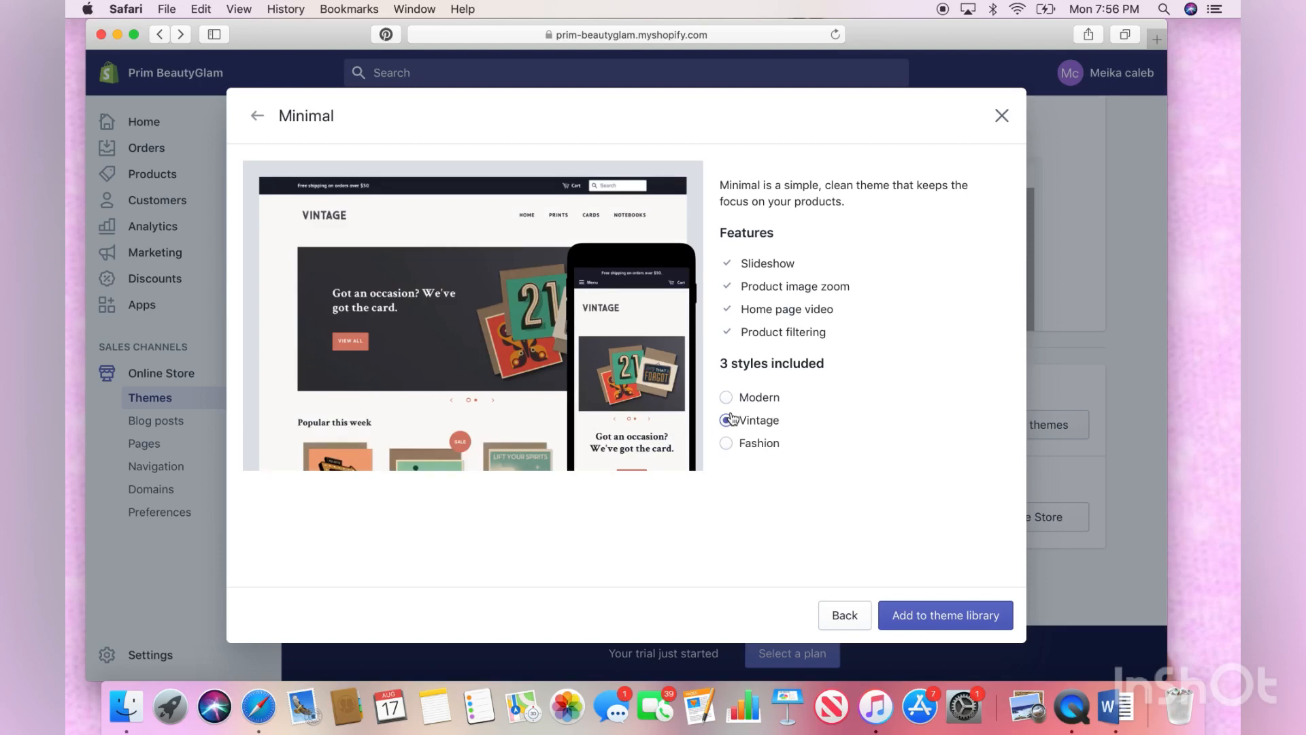
click(726, 443)
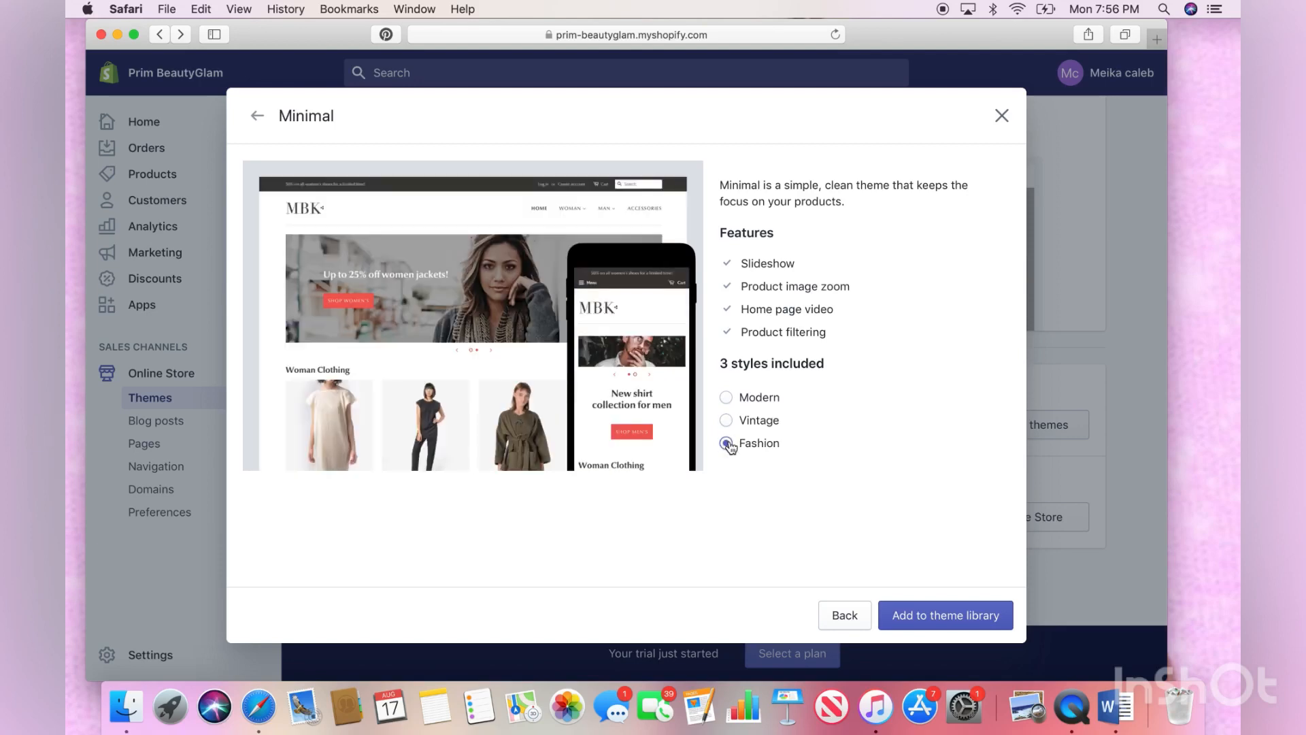
click(843, 615)
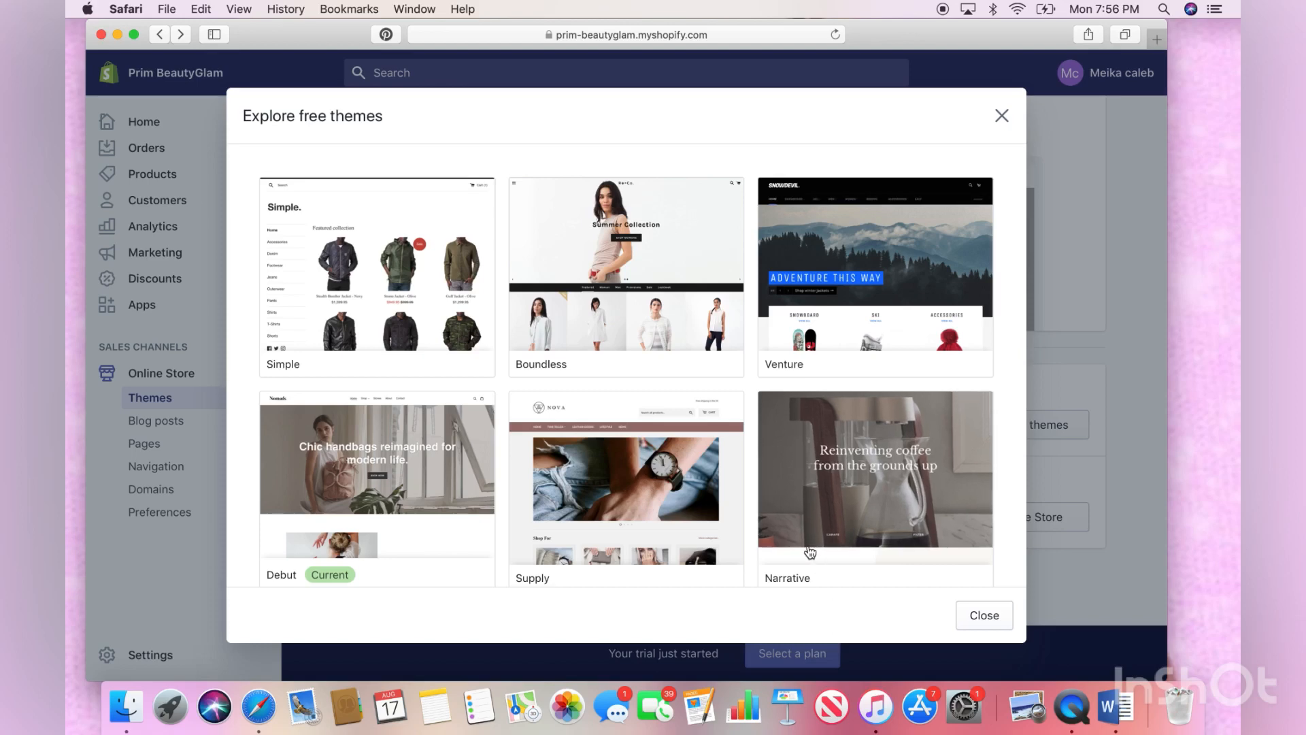
Look over the free themes once more and close the list without adding one
scroll(810, 552, down, 5)
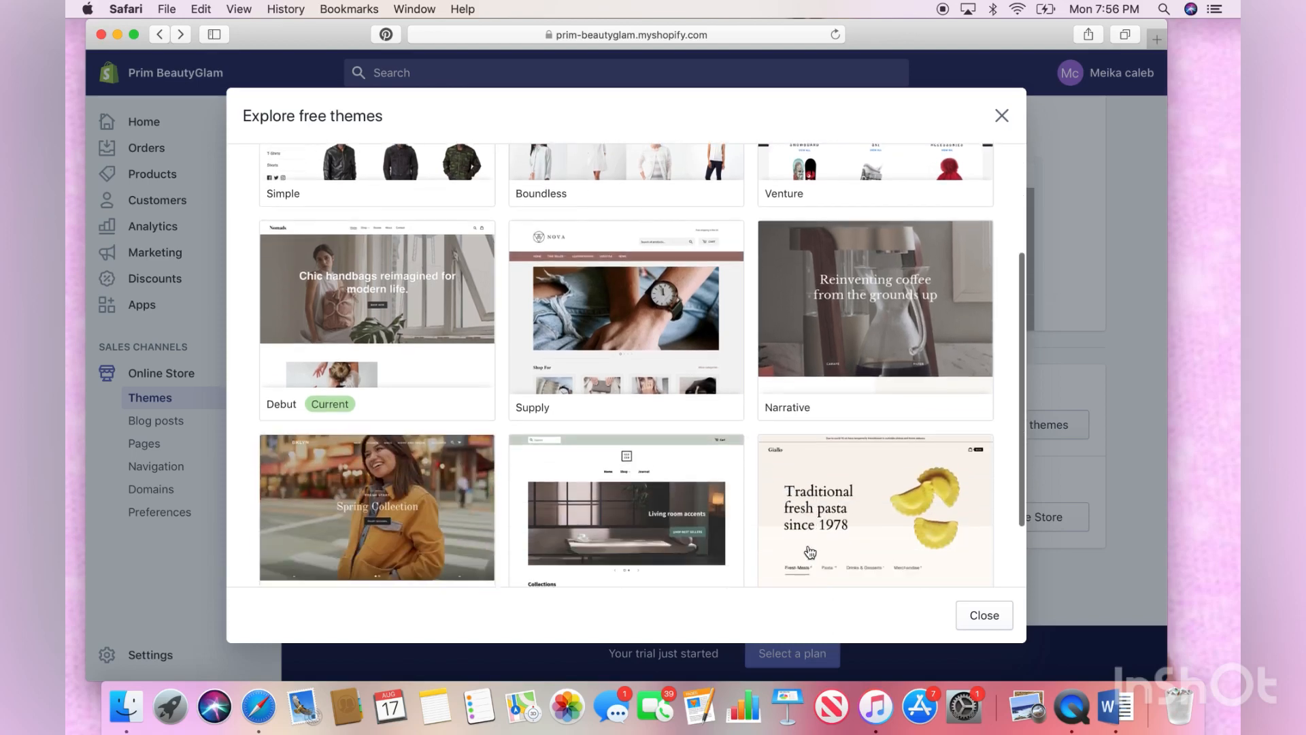
scroll(810, 552, down, 3)
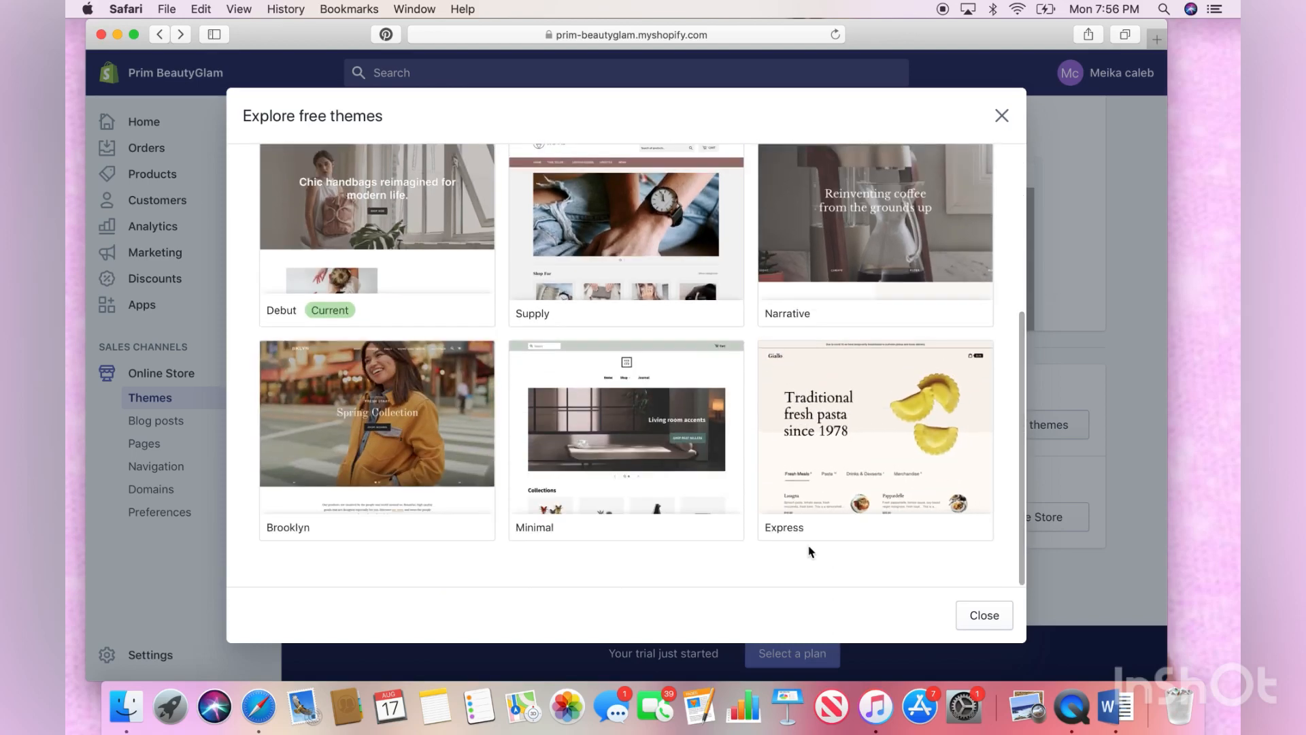
scroll(809, 552, up, 7)
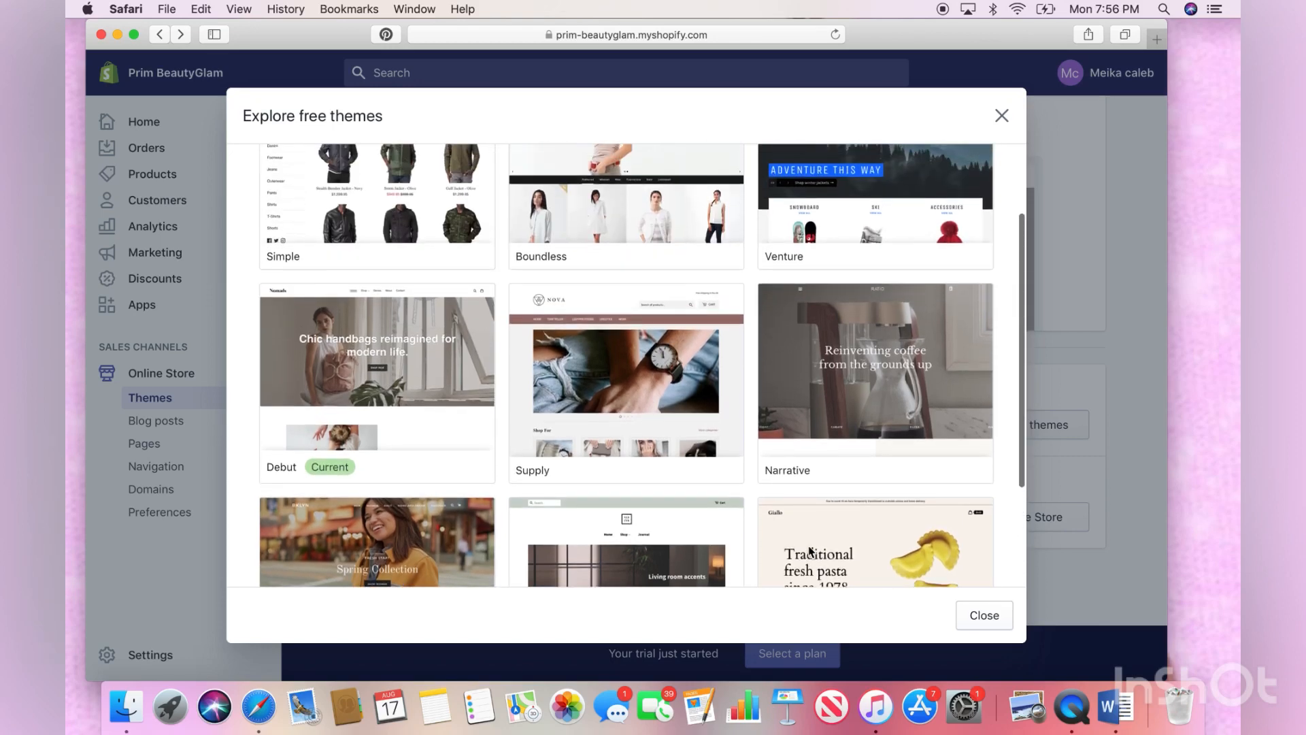
scroll(810, 571, up, 1)
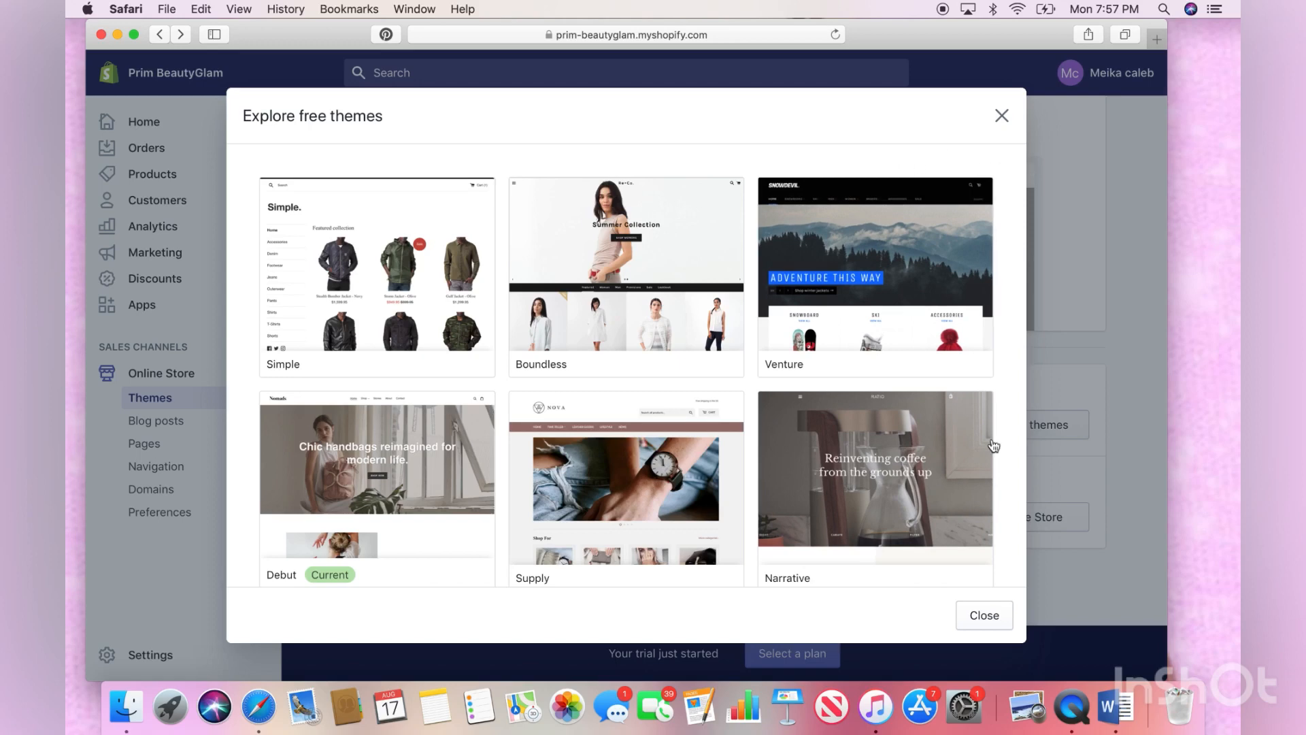
click(983, 615)
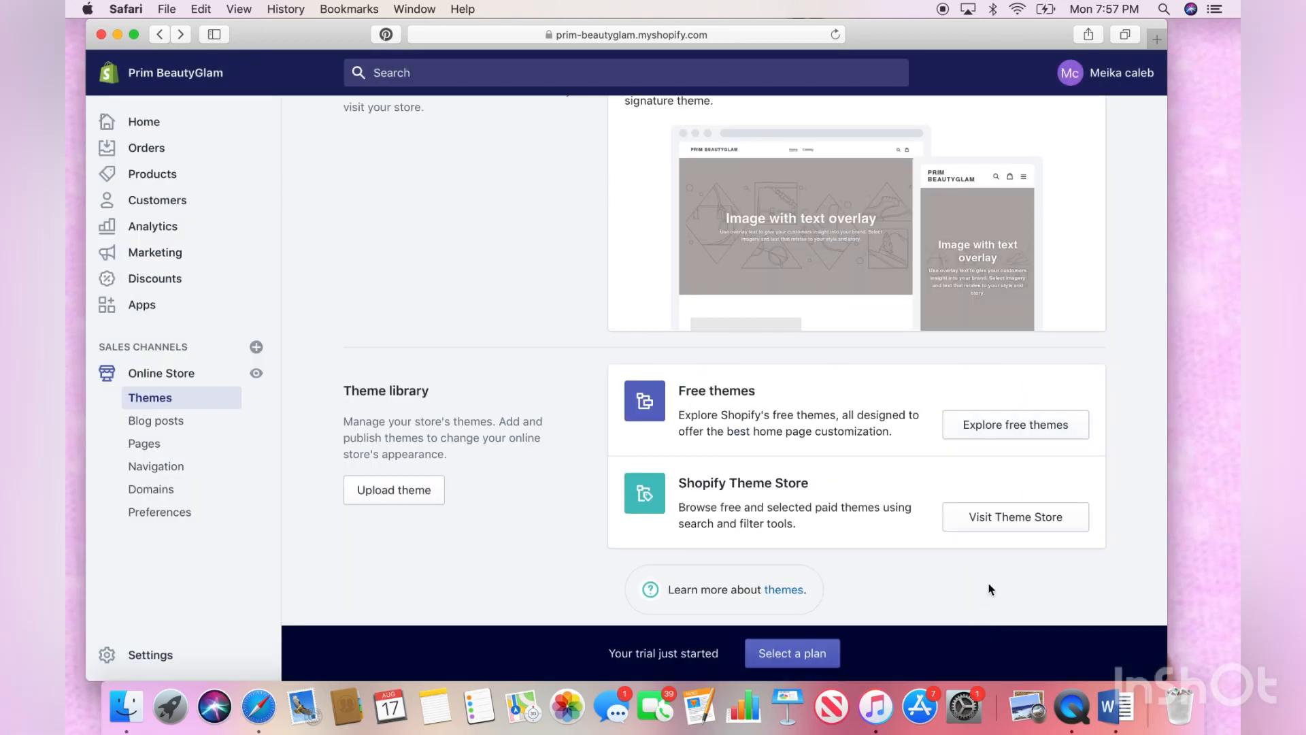
Visit the Shopify Theme Store and look through its trending, product recommendation and imagery themes down to the industry categories
click(1007, 517)
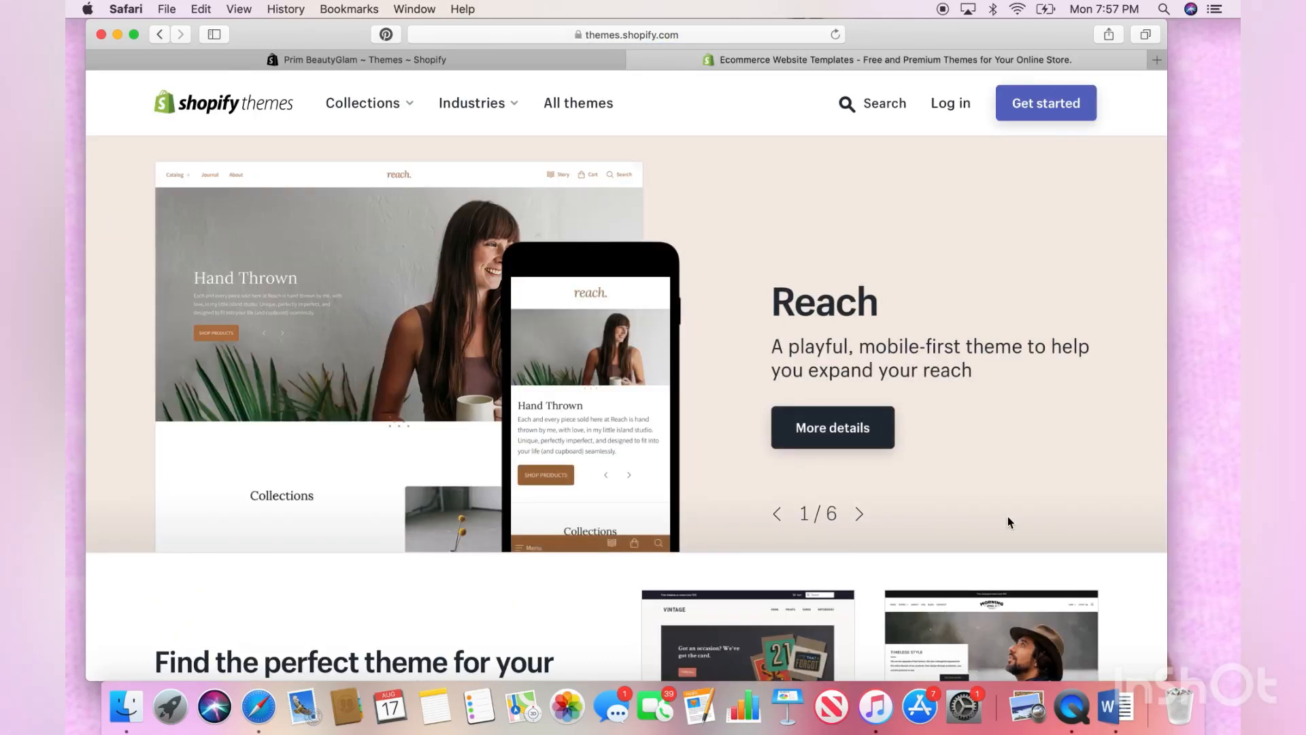
scroll(1009, 517, down, 5)
scroll(1009, 521, down, 4)
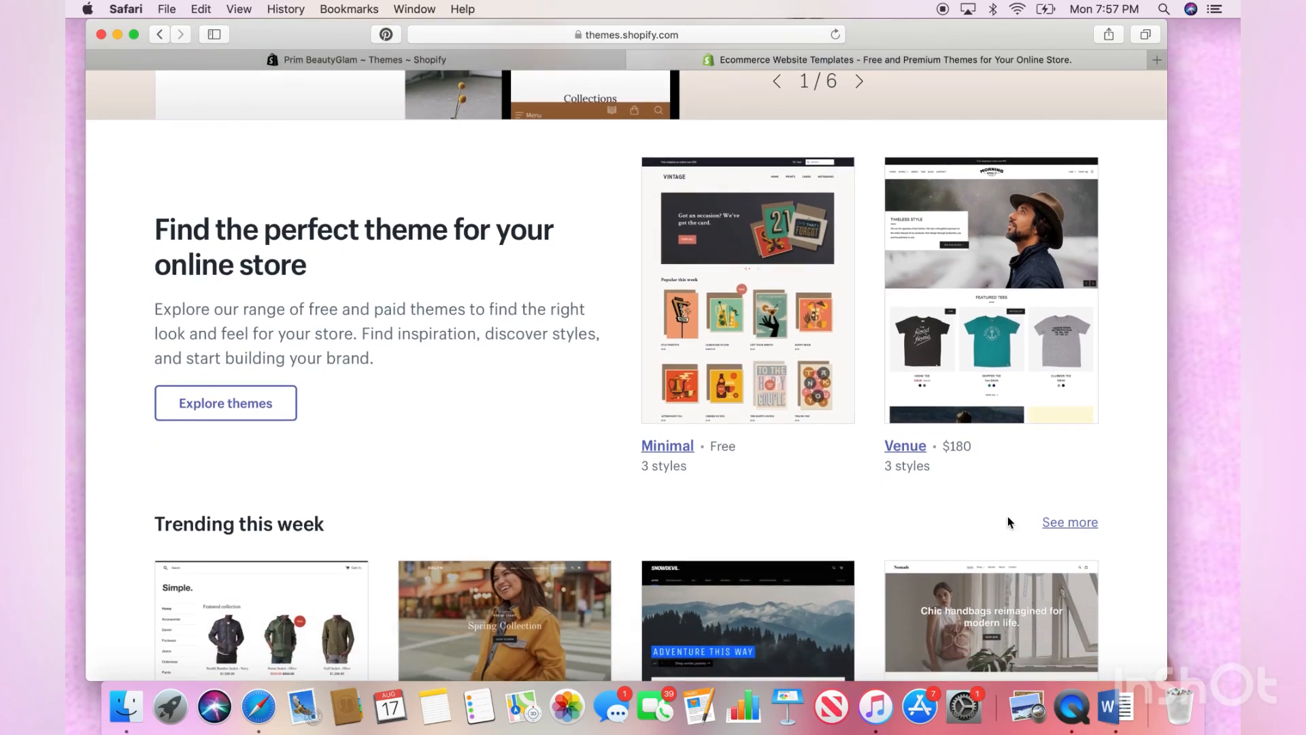
scroll(1007, 516, down, 6)
scroll(1005, 521, down, 10)
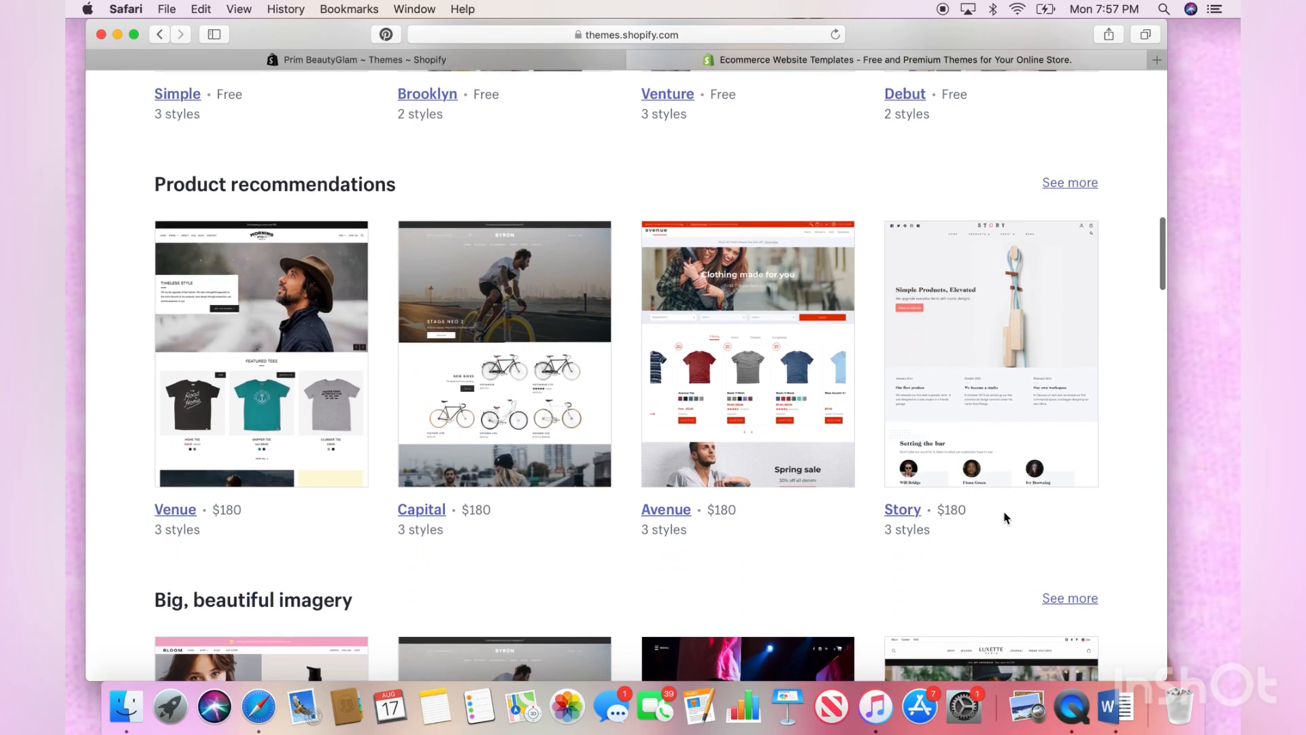
scroll(1006, 518, down, 6)
scroll(1006, 515, down, 4)
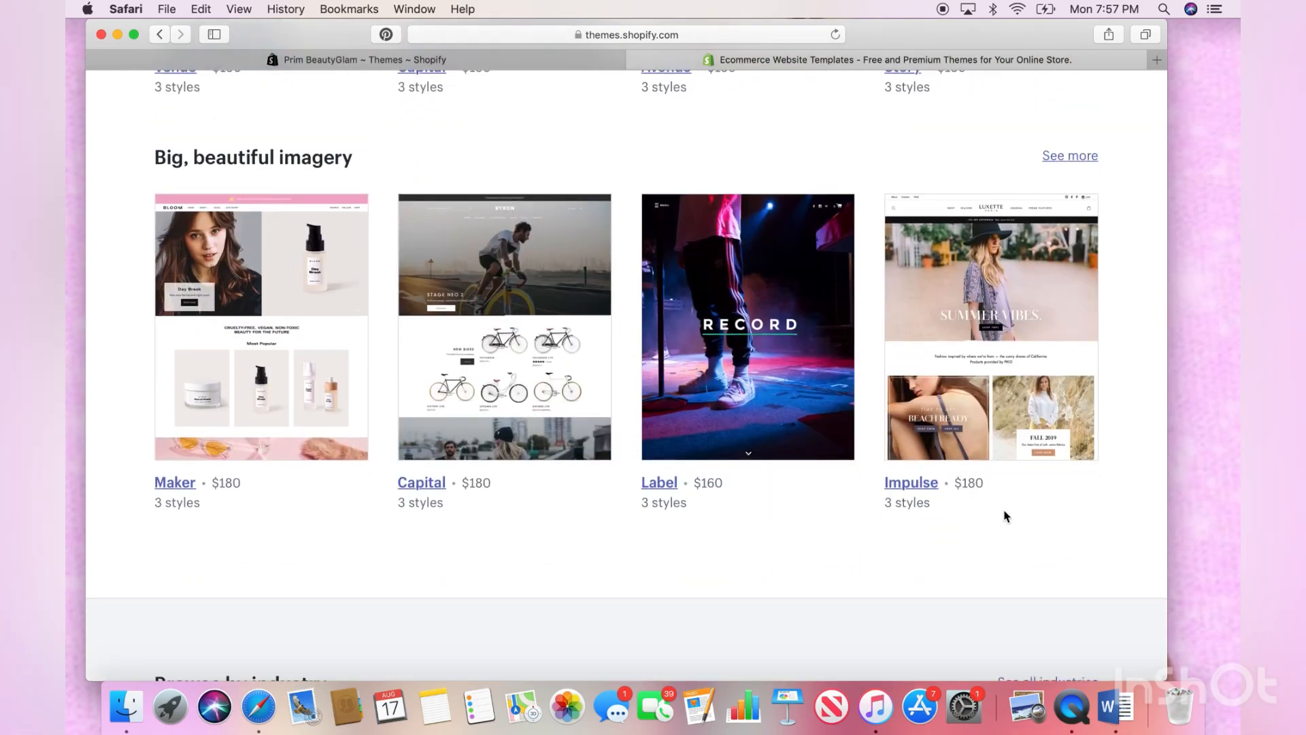
scroll(1006, 516, down, 8)
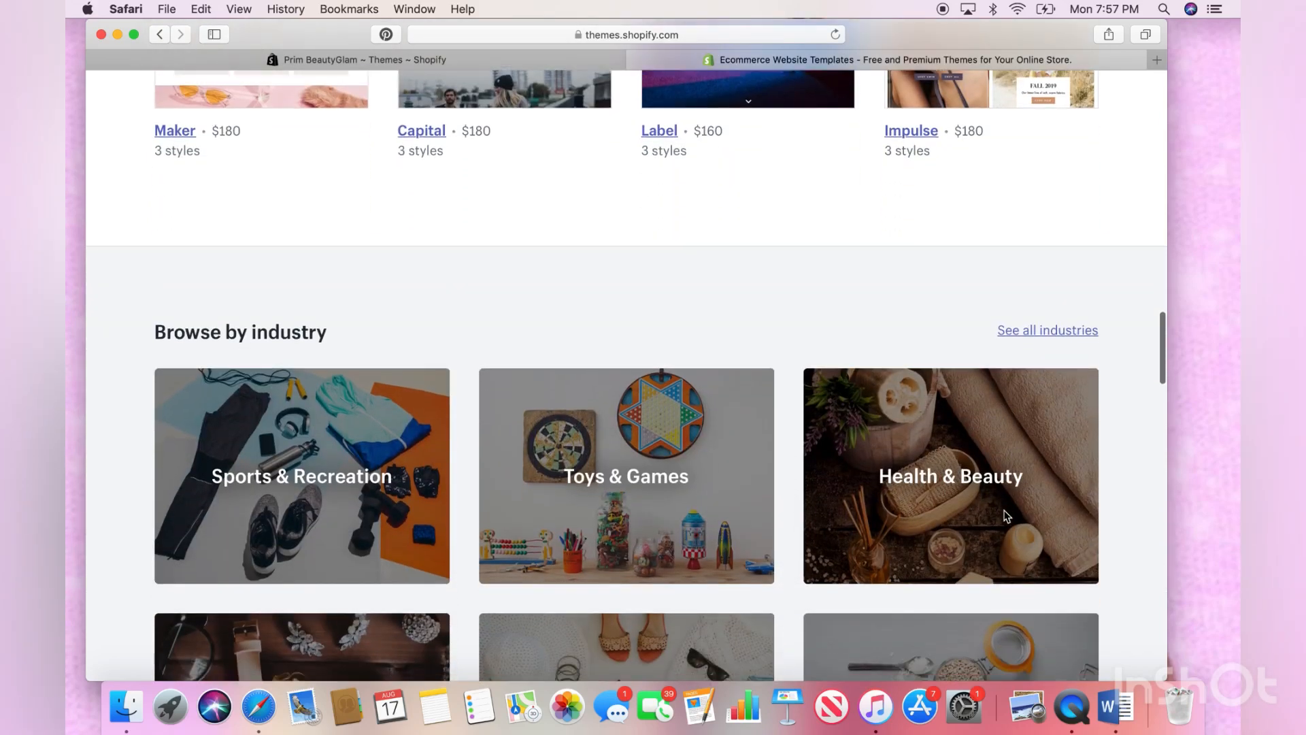
scroll(1006, 516, down, 4)
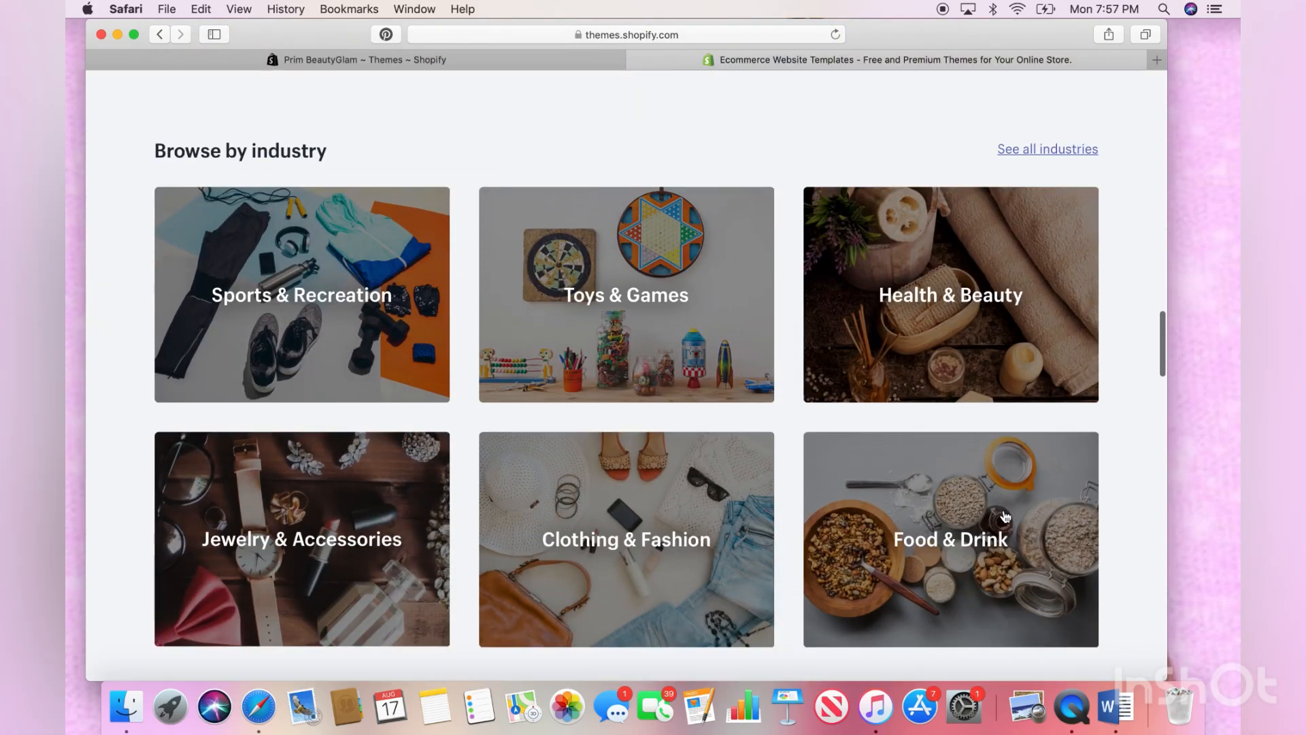
scroll(1005, 516, down, 2)
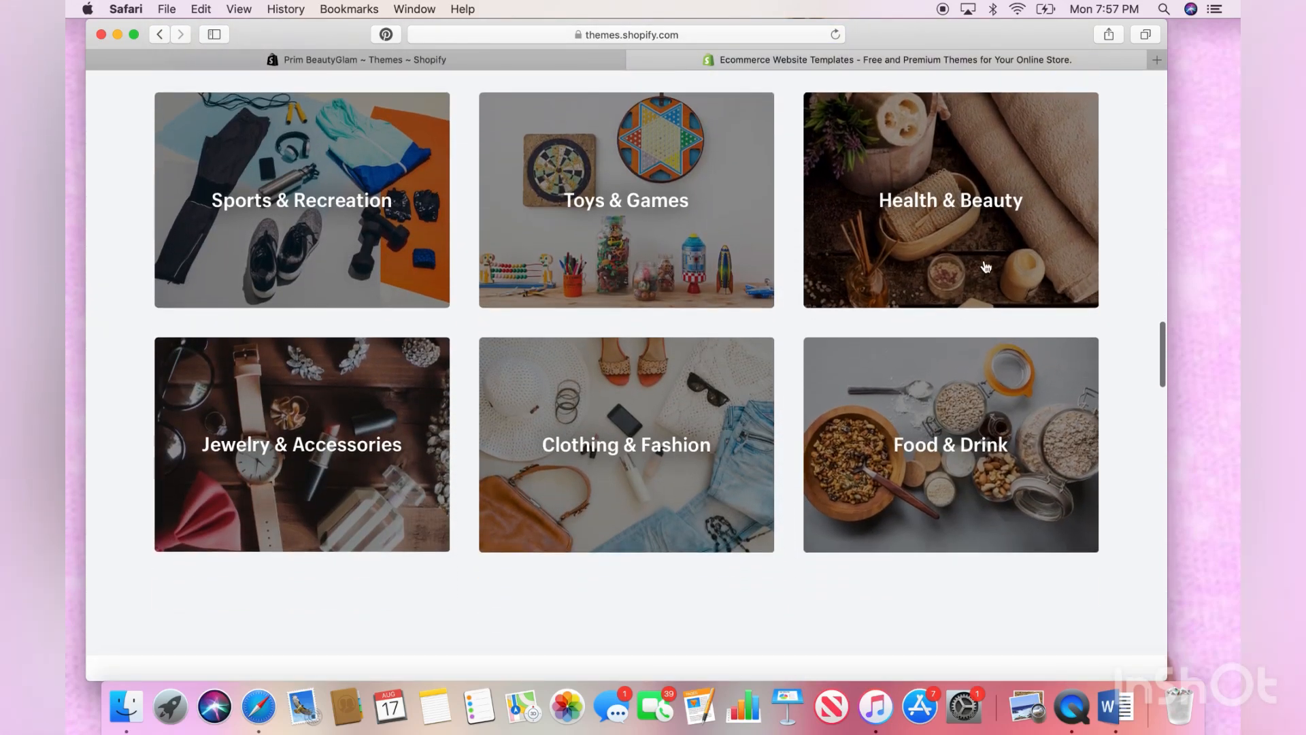
Open the Health & Beauty industry category and look through its free and paid themes
click(985, 266)
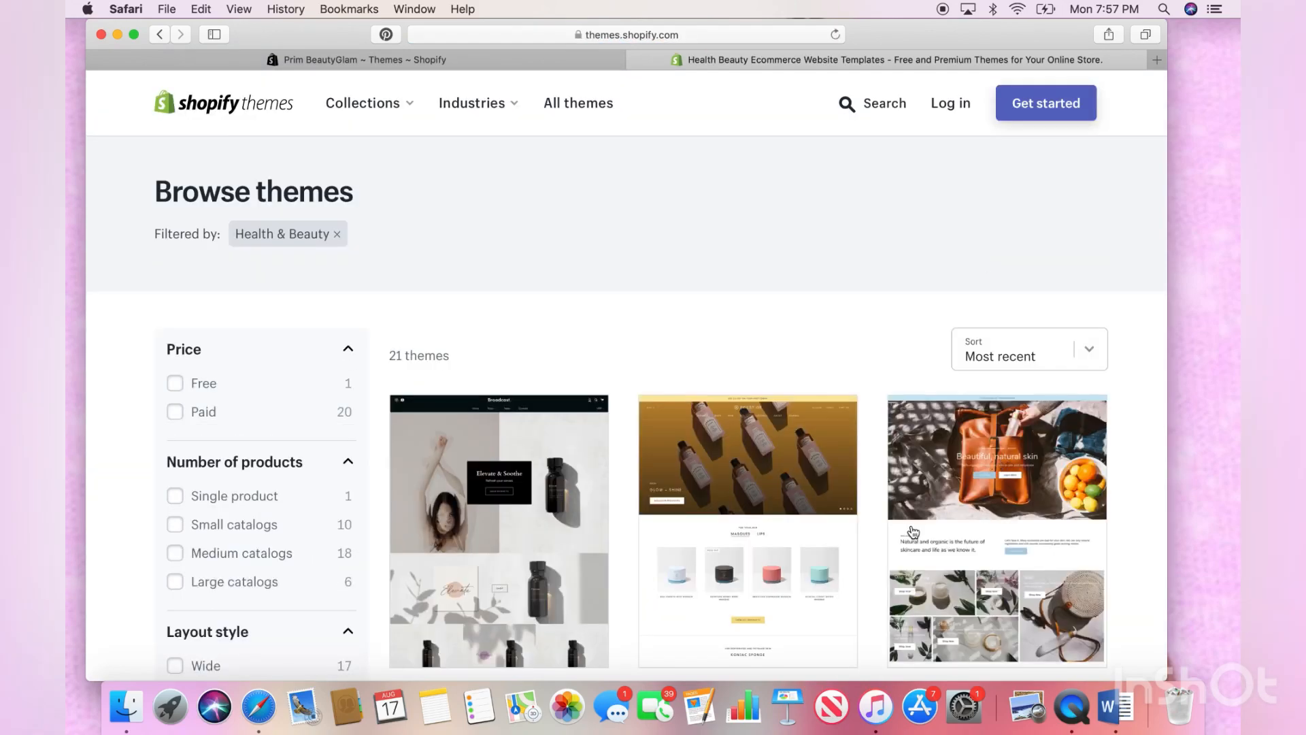
scroll(914, 531, down, 2)
scroll(913, 531, down, 2)
scroll(913, 531, down, 10)
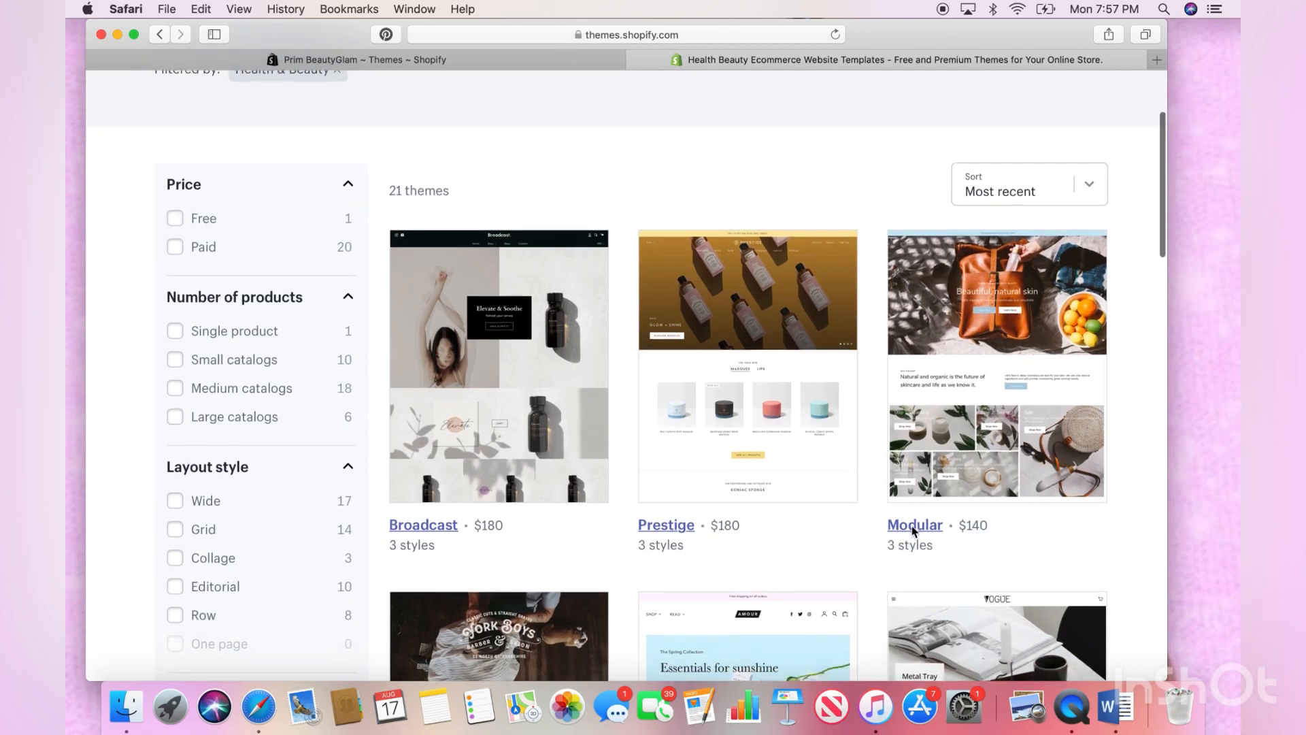
scroll(913, 531, down, 7)
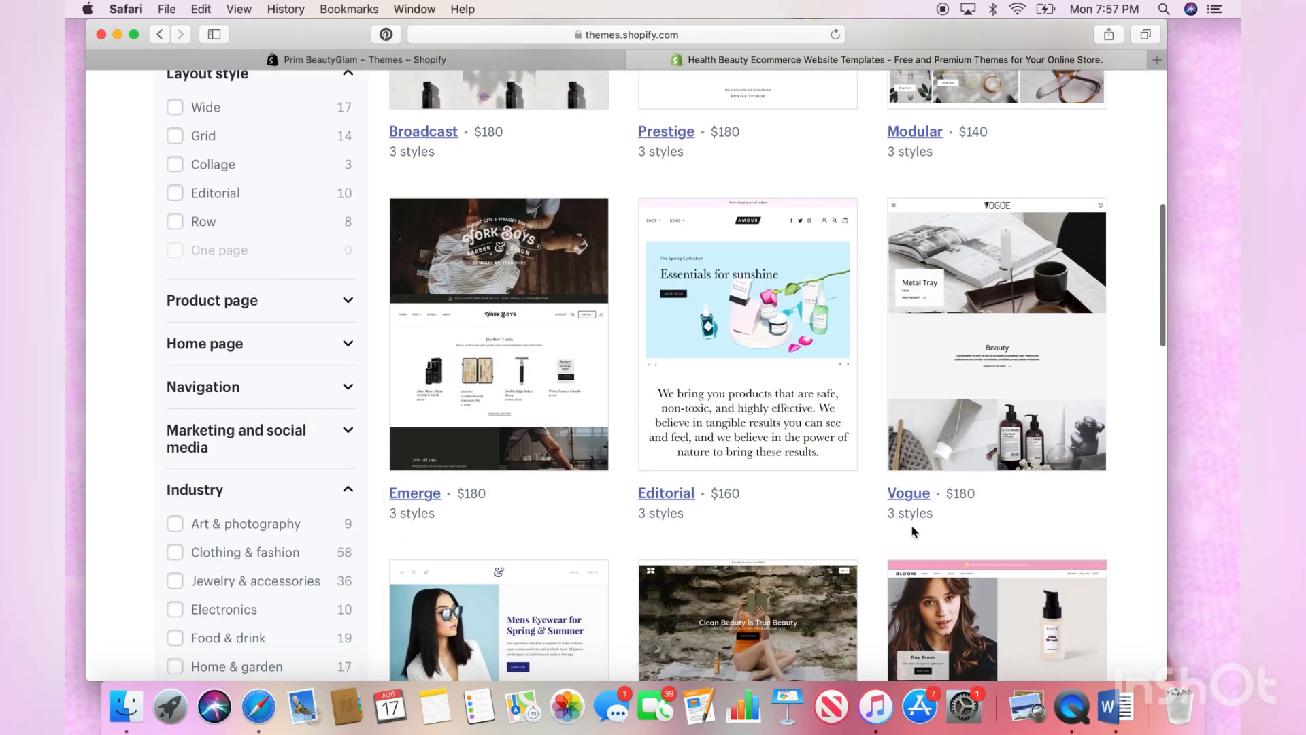
scroll(913, 531, down, 3)
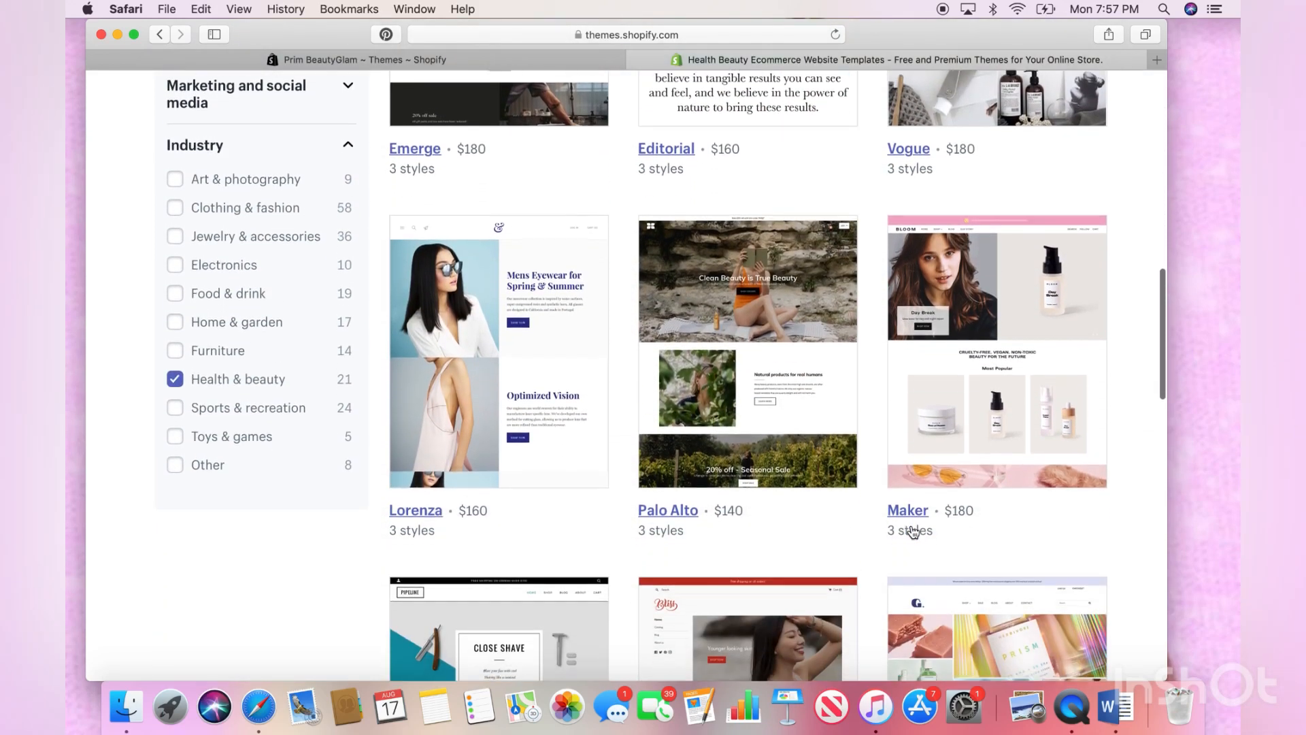
scroll(913, 531, down, 7)
scroll(914, 532, down, 2)
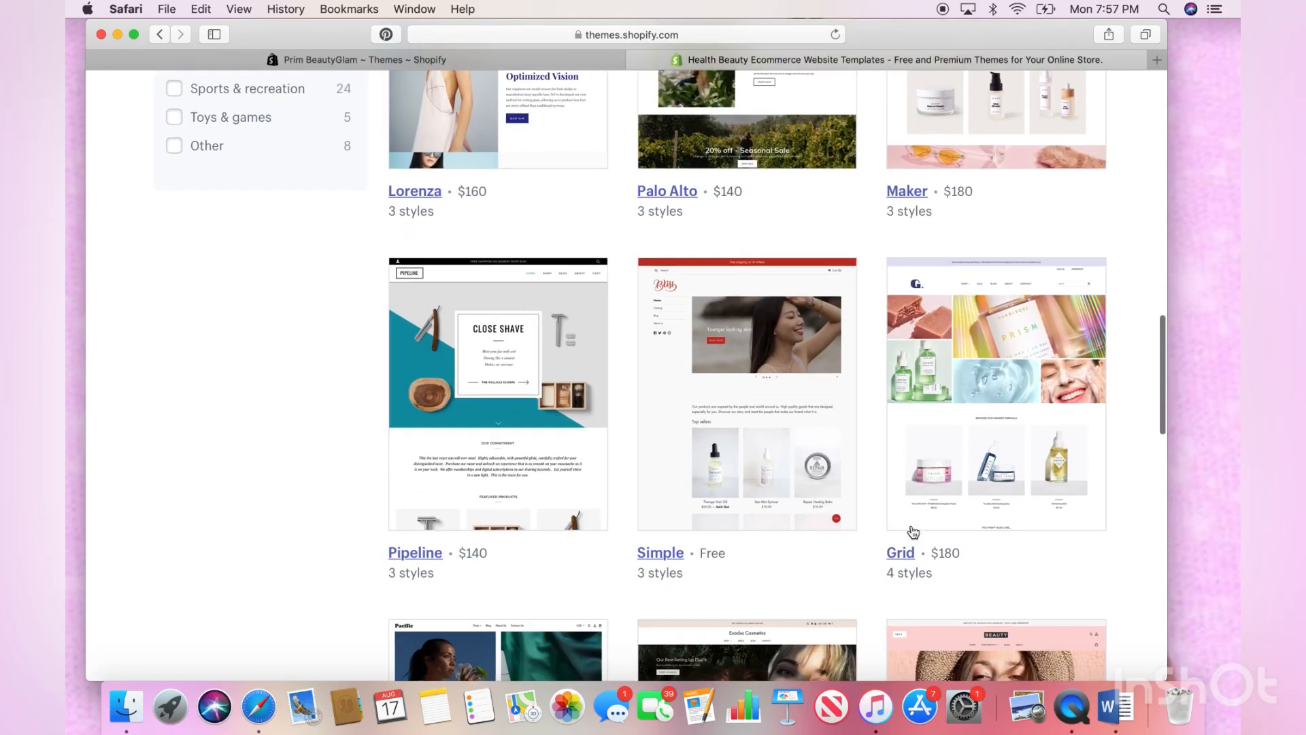
Open the free Simple theme's page and preview its Toy style
click(653, 557)
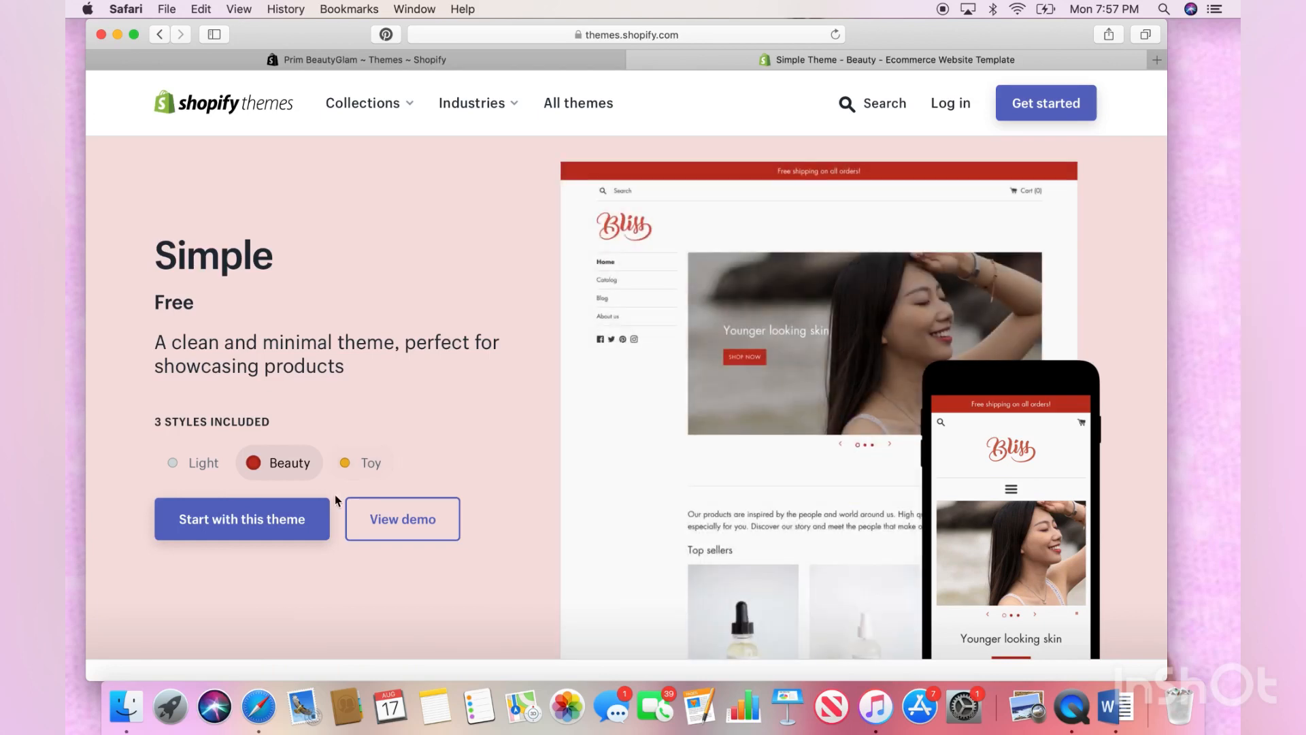
click(224, 478)
click(253, 477)
click(356, 469)
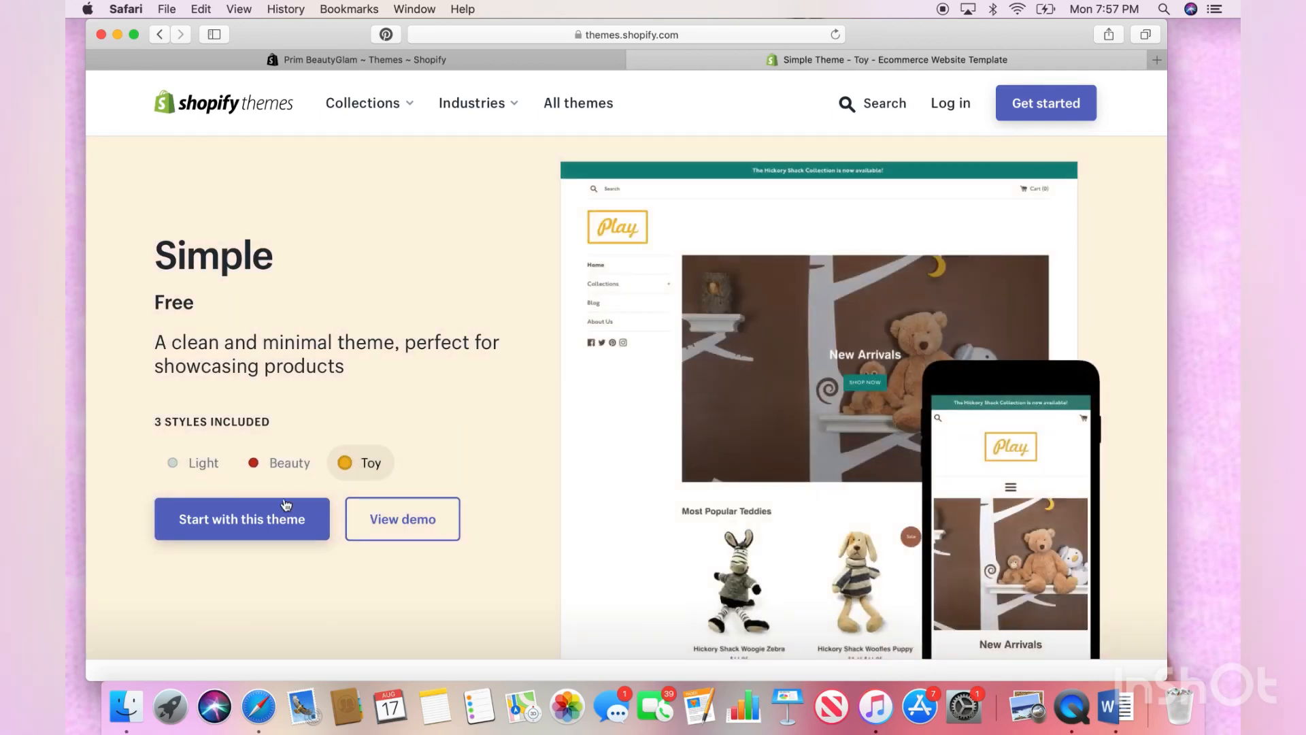
Back out of starting with the Toy style and start with the Simple theme in its Beauty style instead
click(229, 526)
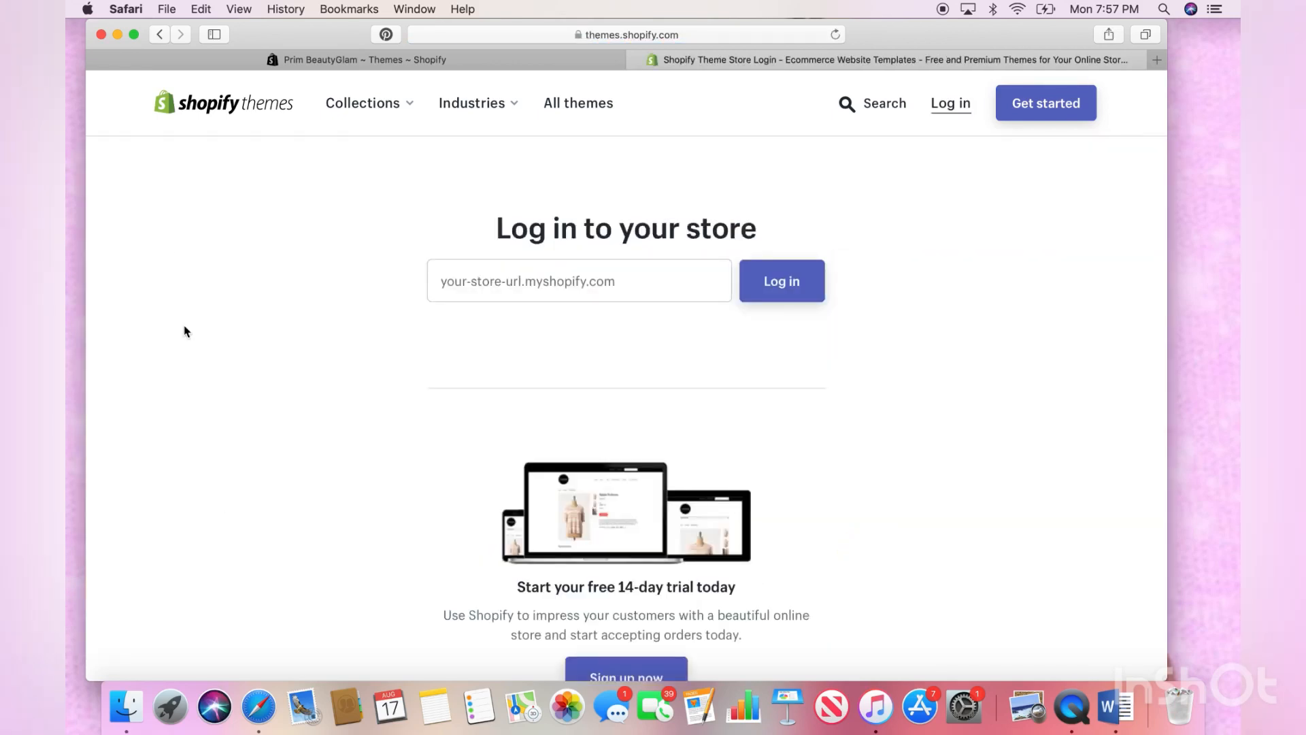
click(158, 34)
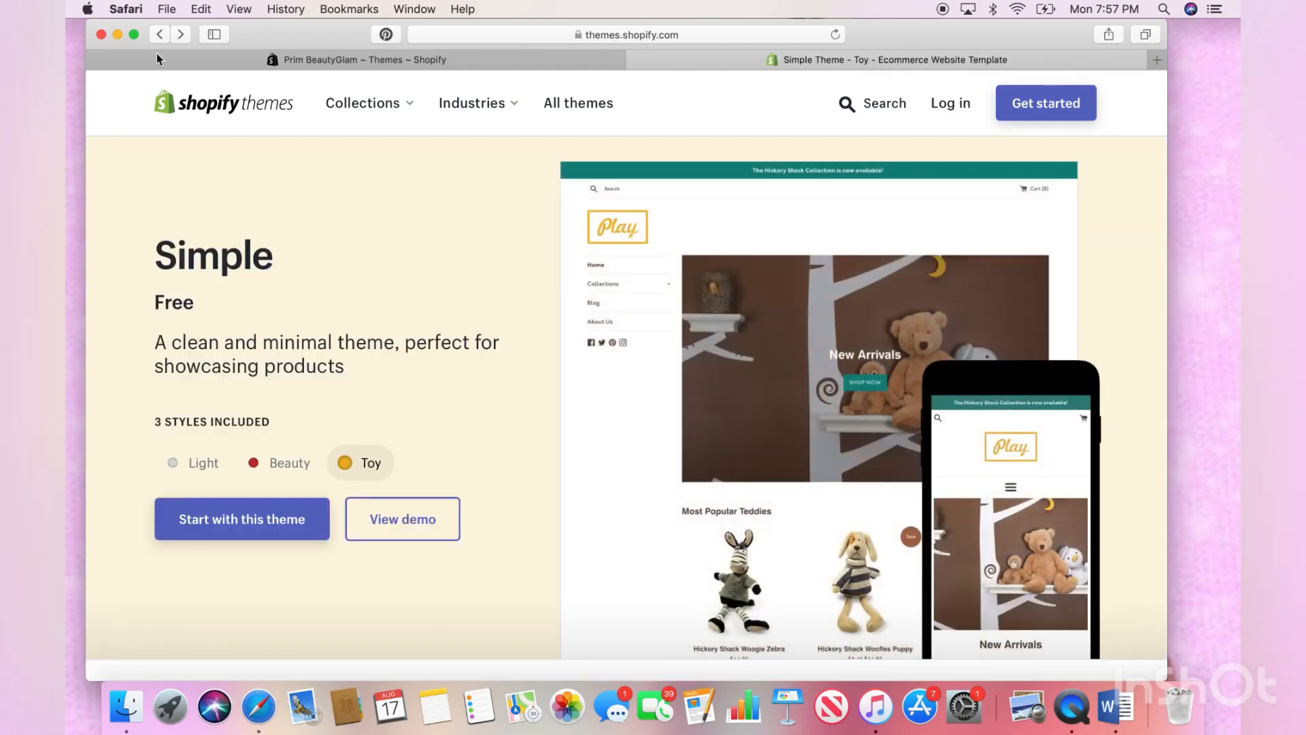
click(272, 468)
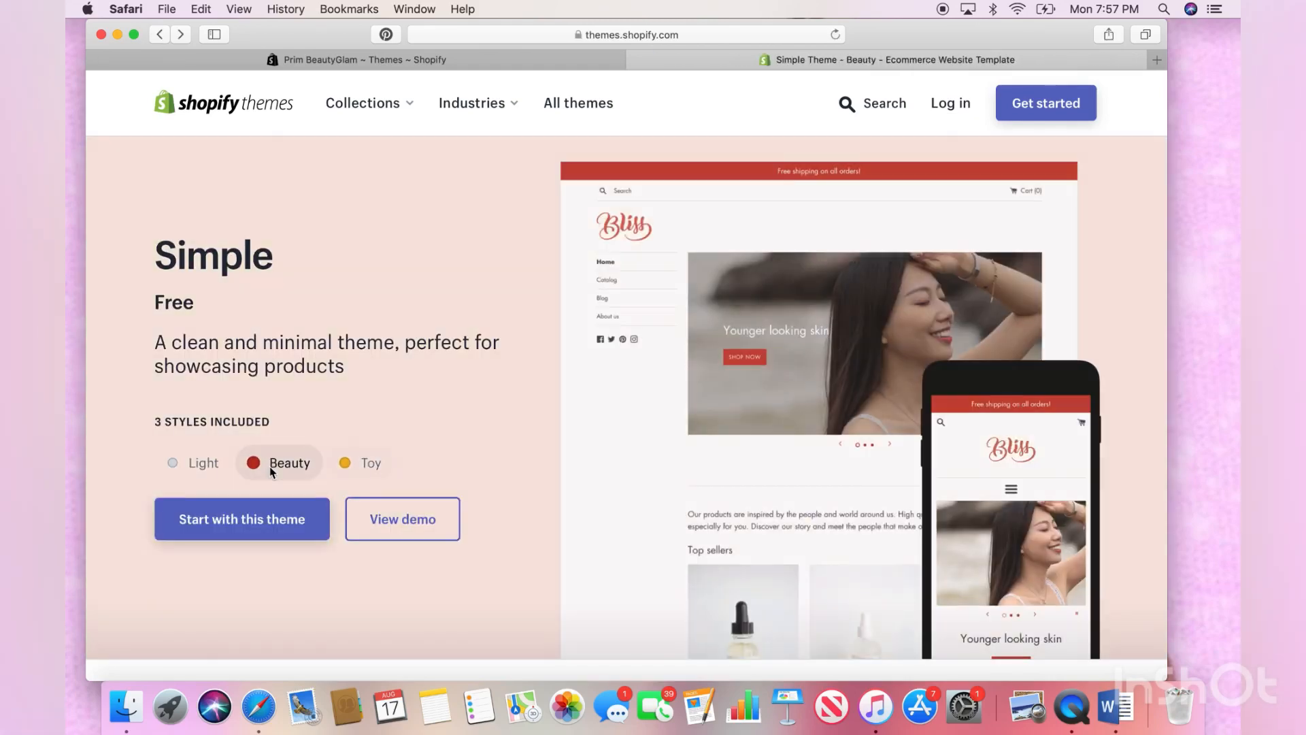
click(272, 528)
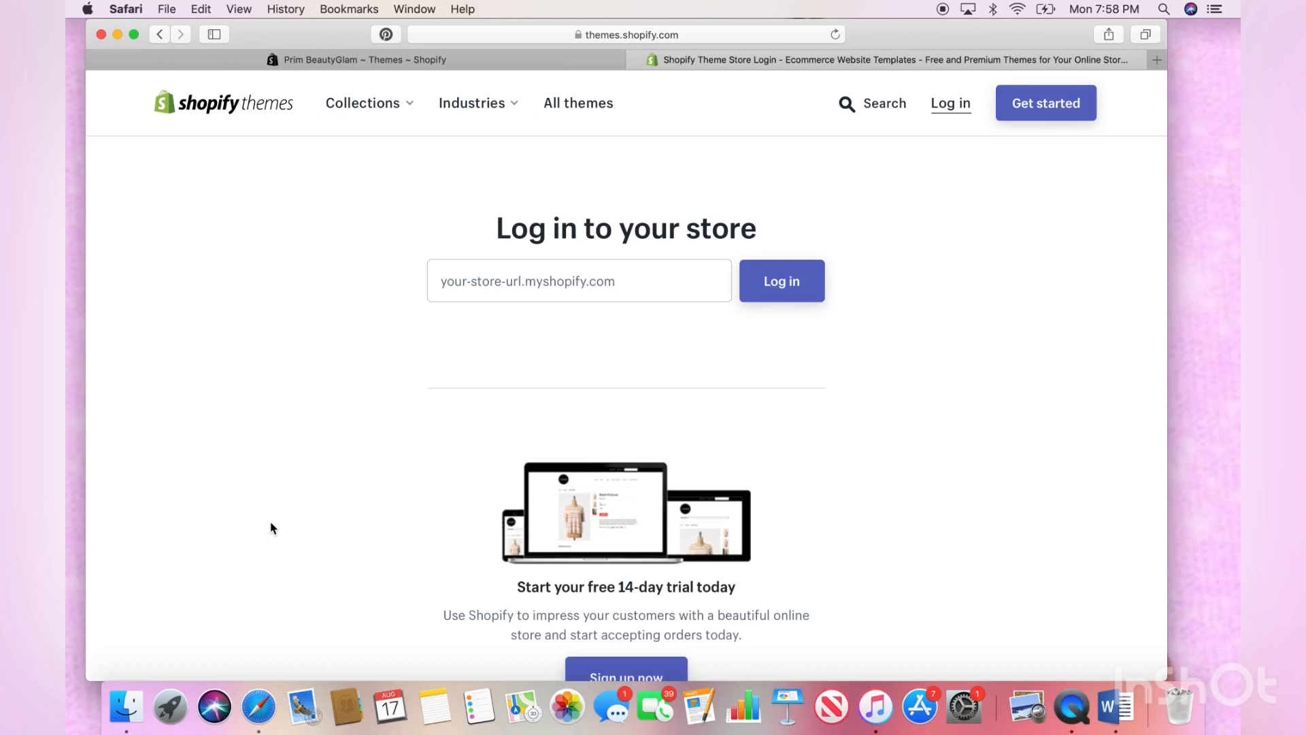
Copy the store address prim-beautyglam.myshopify.com, without the admin path, from the Prim BeautyGlam Themes page
click(407, 59)
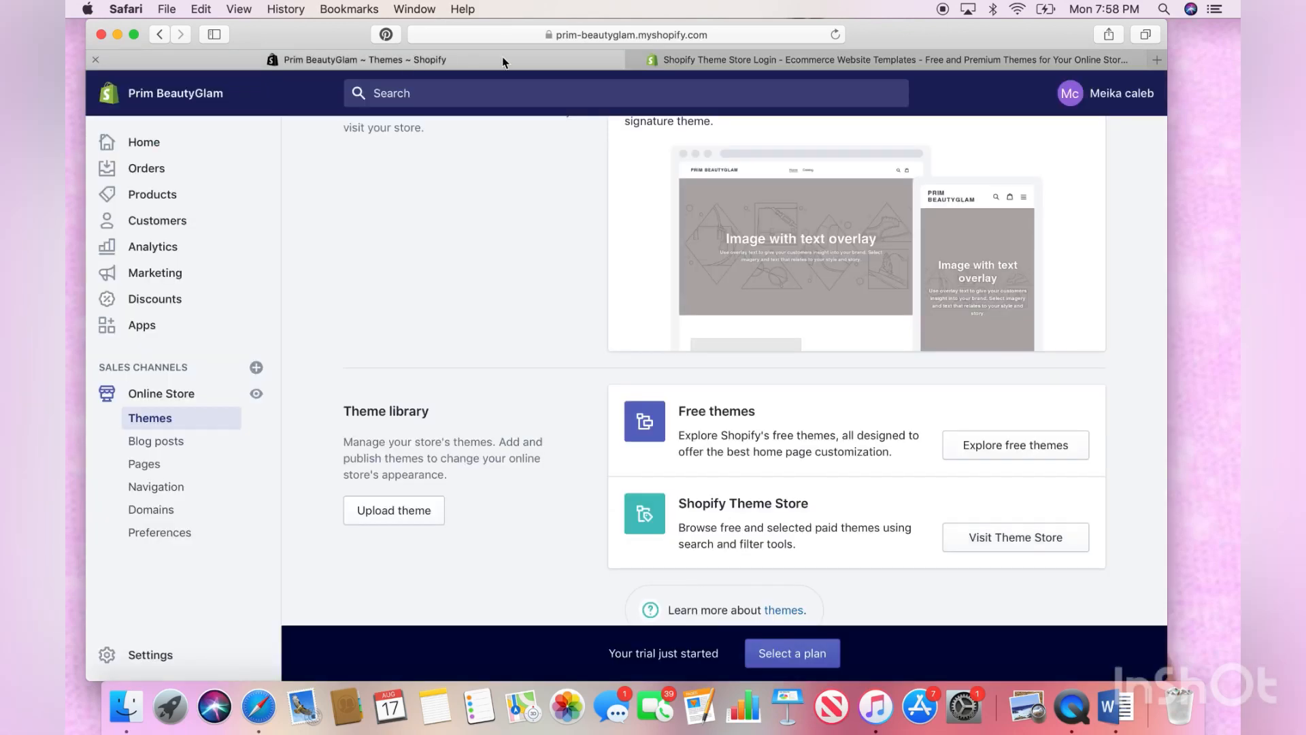
click(583, 39)
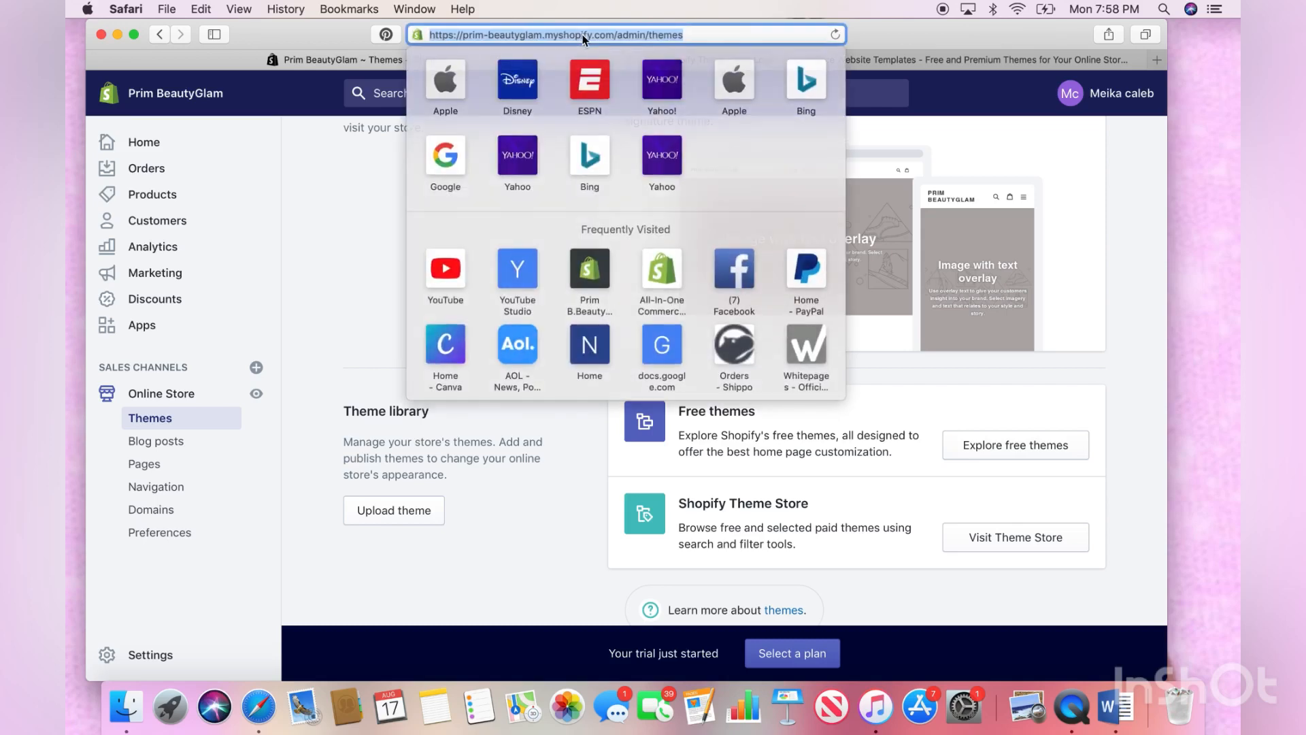
drag(683, 34, 613, 34)
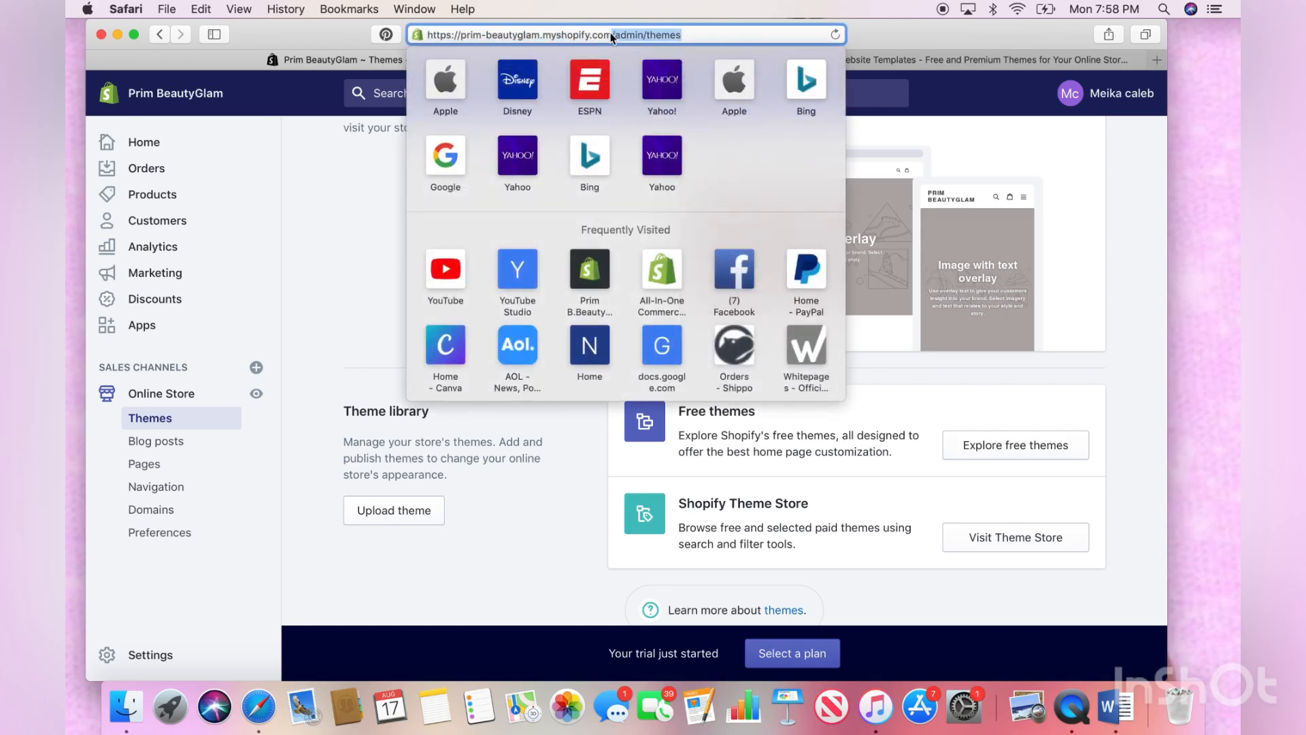
key(BackSpace)
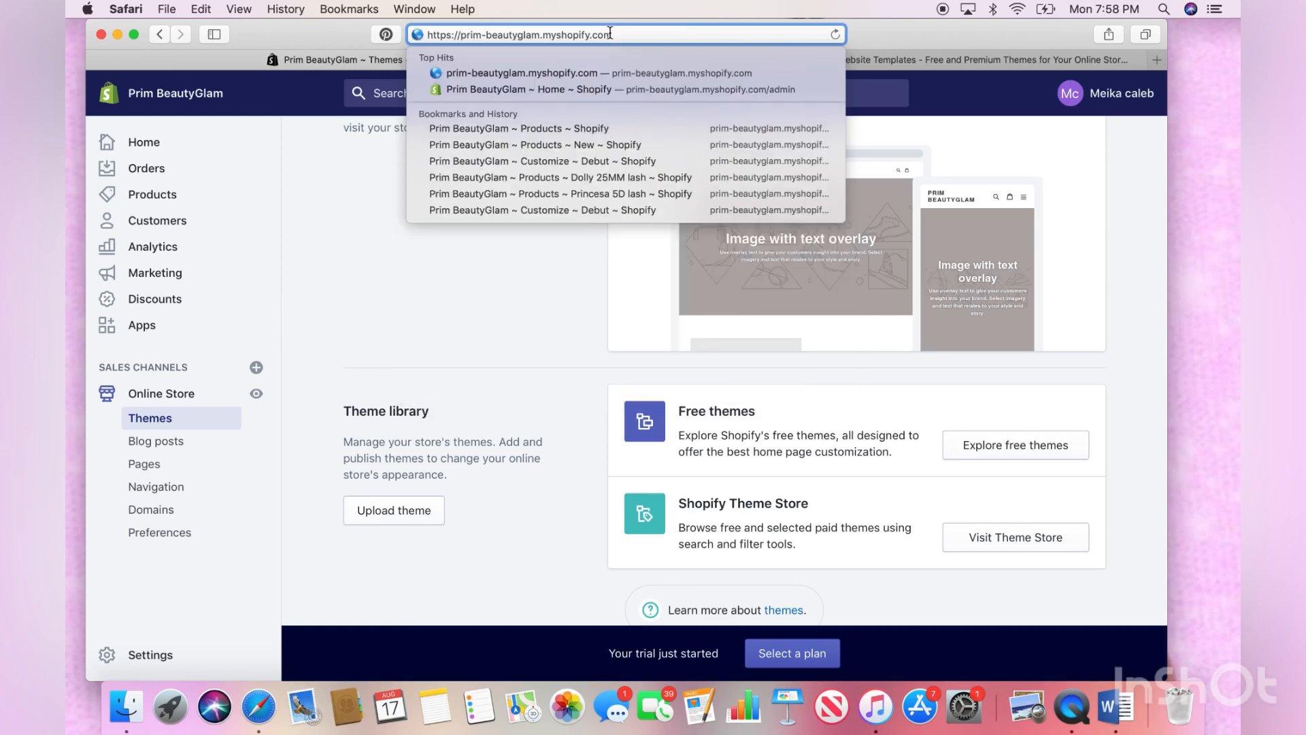
drag(627, 34, 463, 38)
key(super+c)
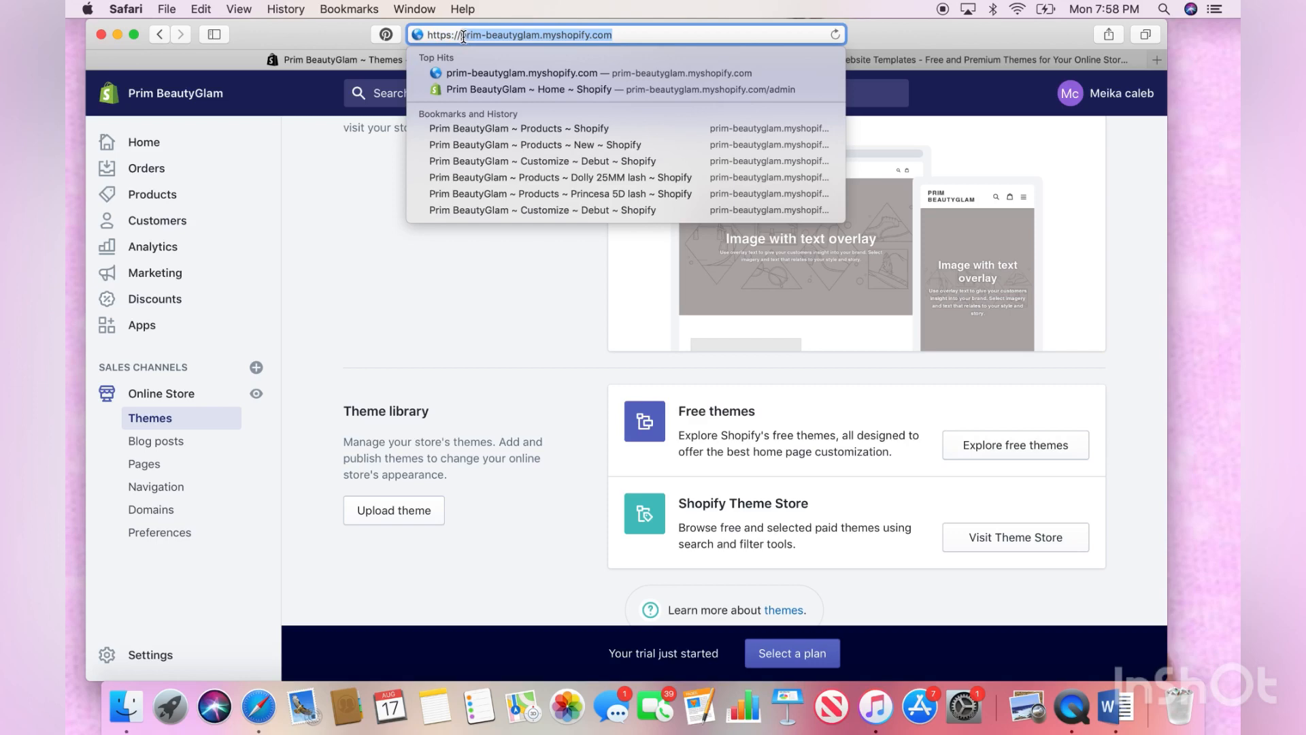
Log in to the Theme Store with the copied store URL and add the Simple theme to the store
click(904, 59)
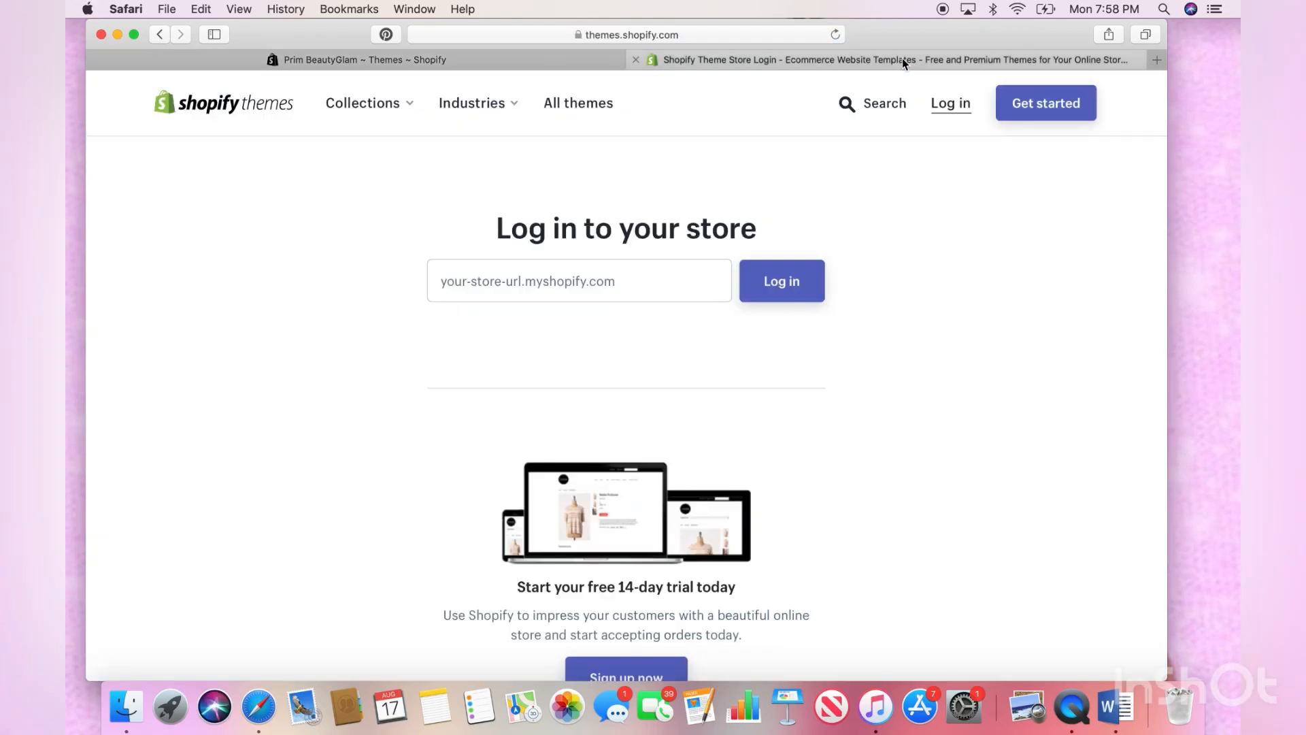
click(687, 293)
key(super+v)
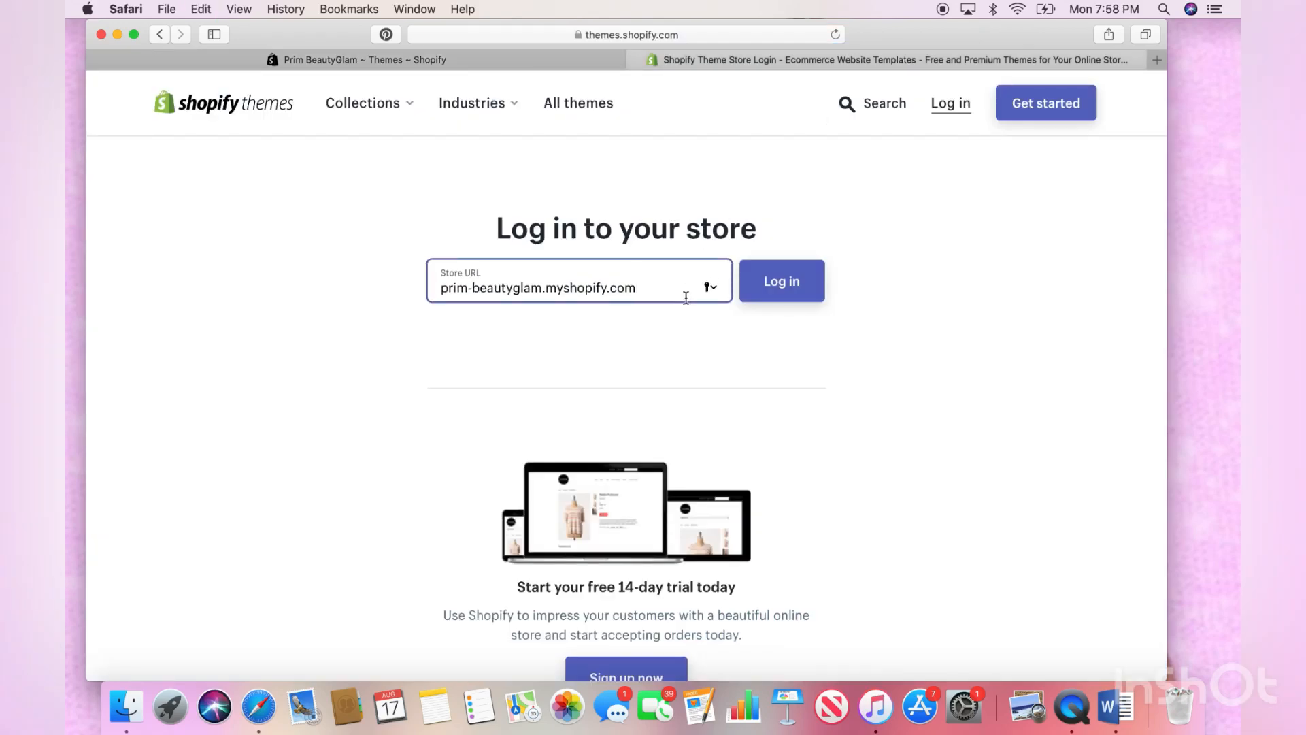
click(791, 282)
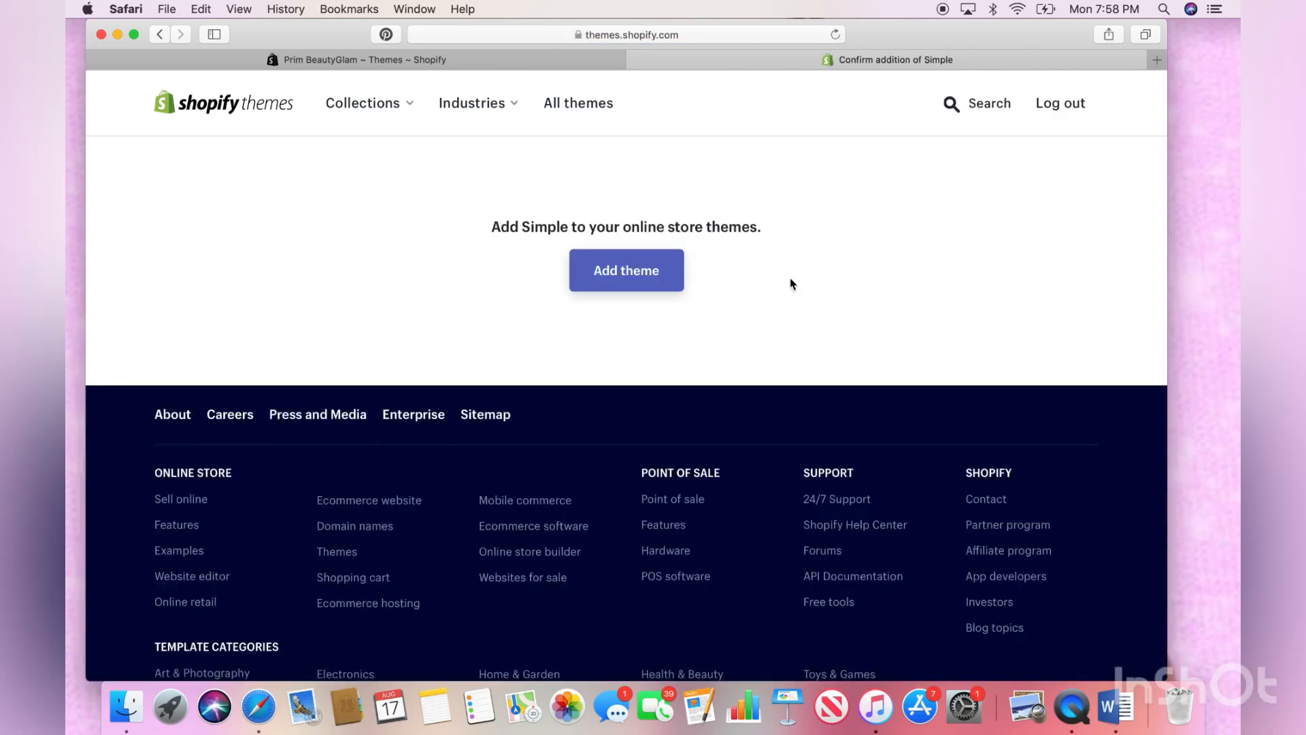
click(656, 285)
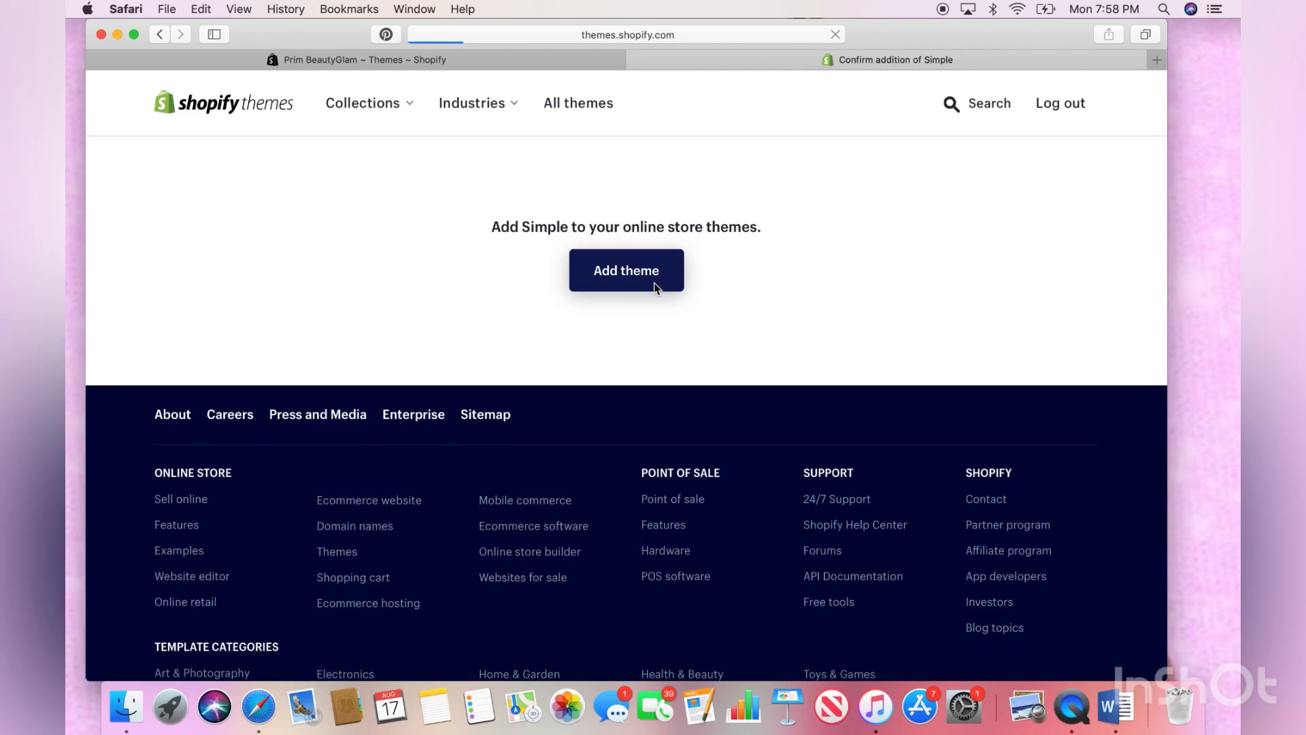
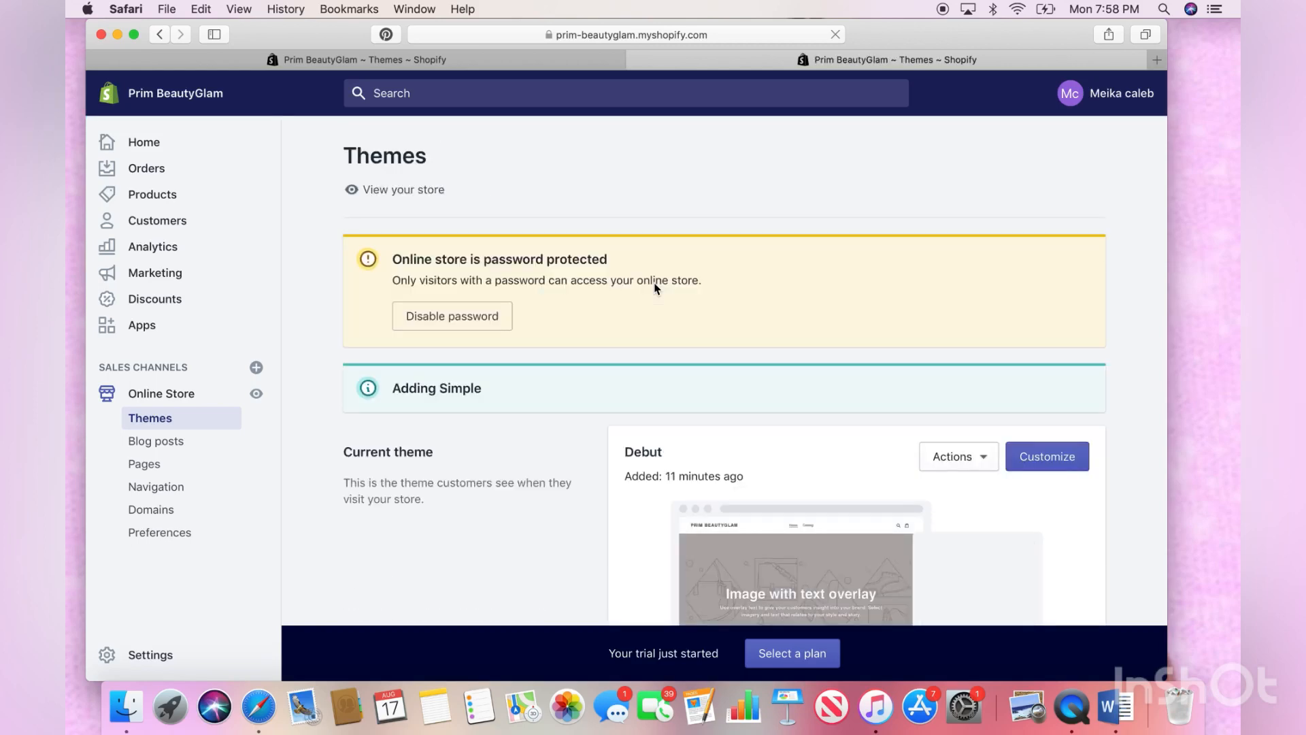
Find the Simple theme in the theme library and open it for customizing
scroll(655, 288, down, 5)
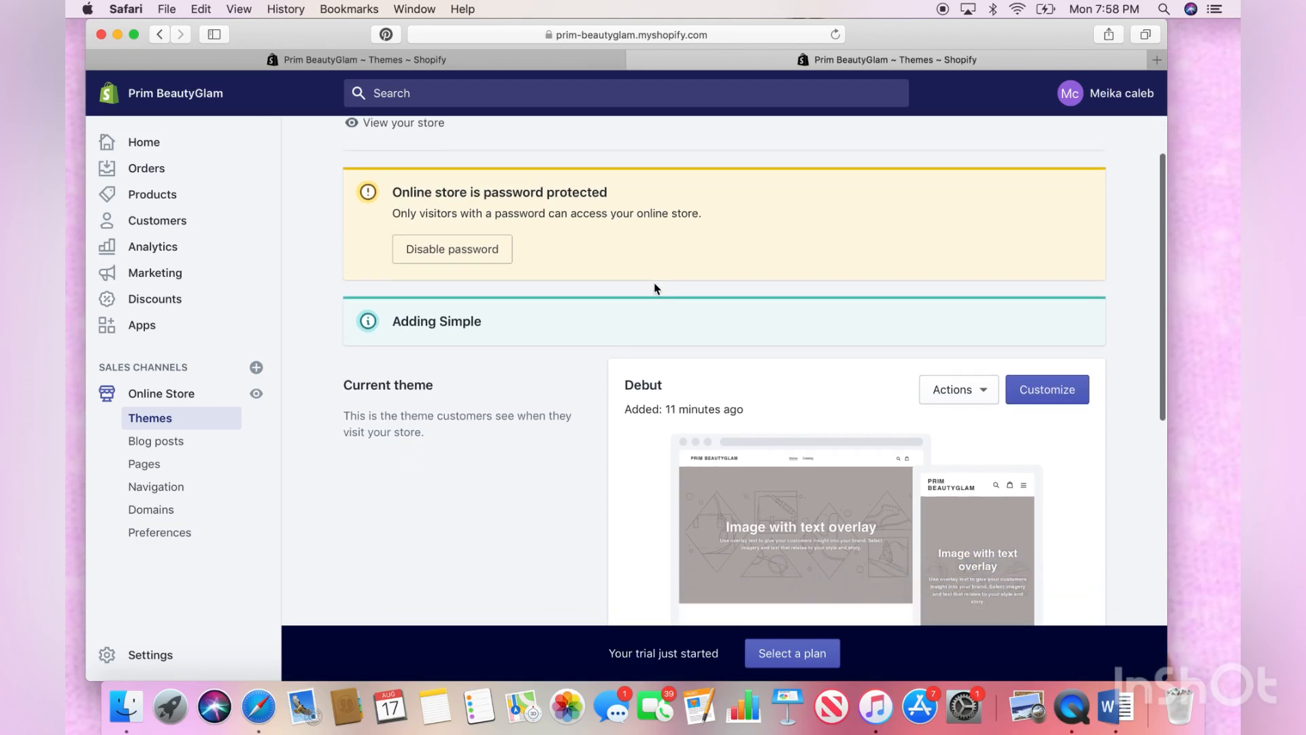
scroll(655, 288, down, 5)
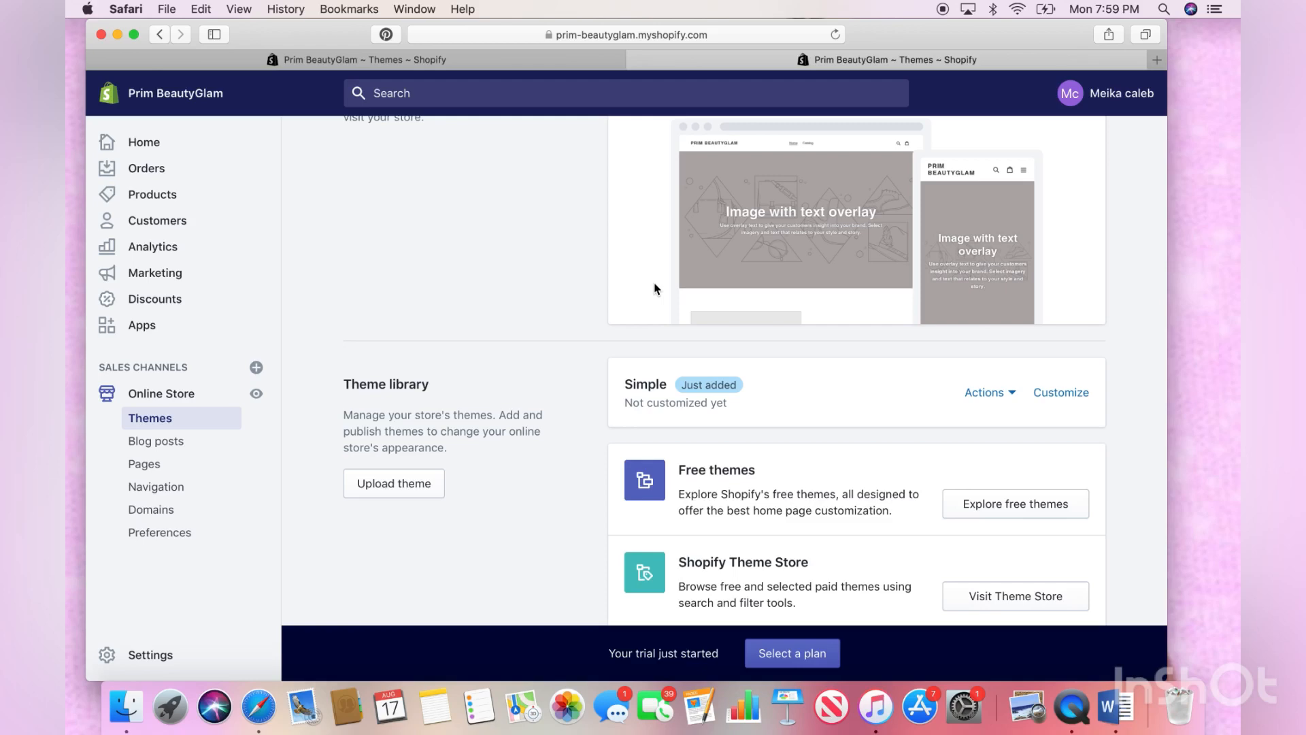
click(1050, 400)
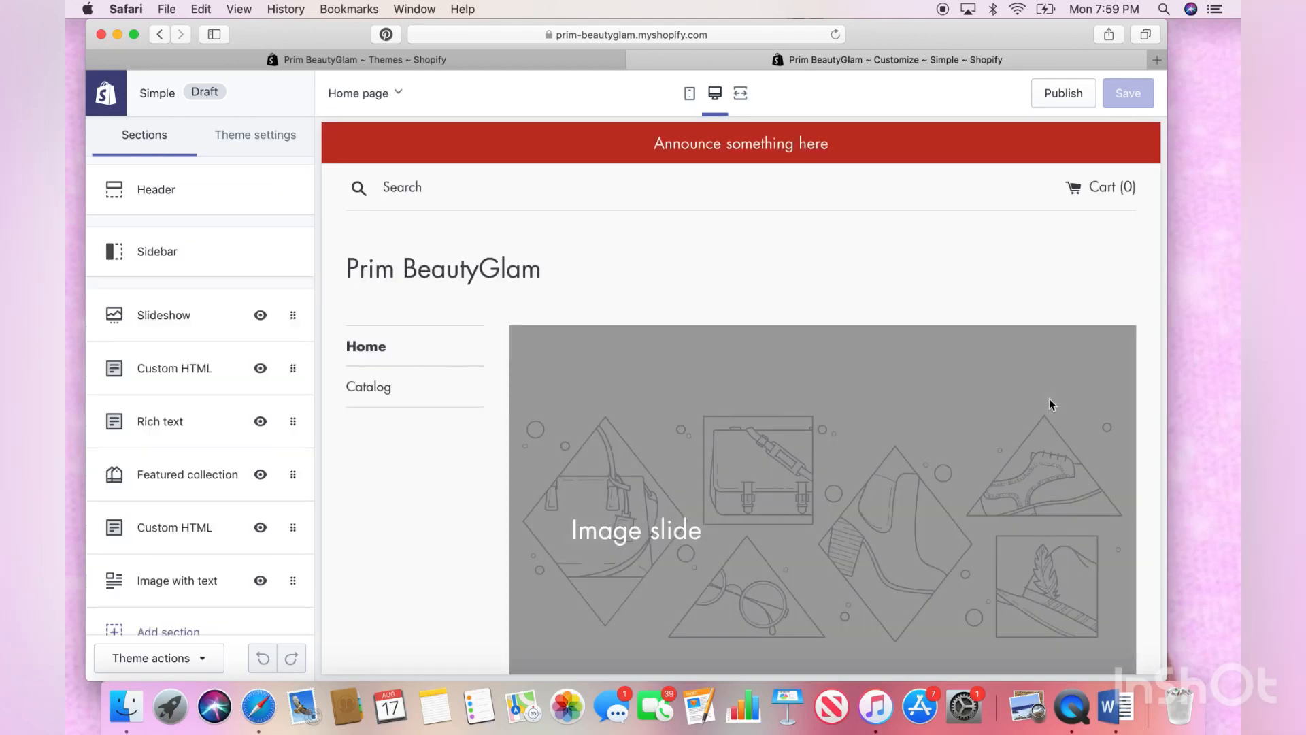
Look over the Simple theme's home page preview, from the slideshow and featured collection down to the footer
scroll(1016, 470, down, 1)
scroll(1018, 474, down, 10)
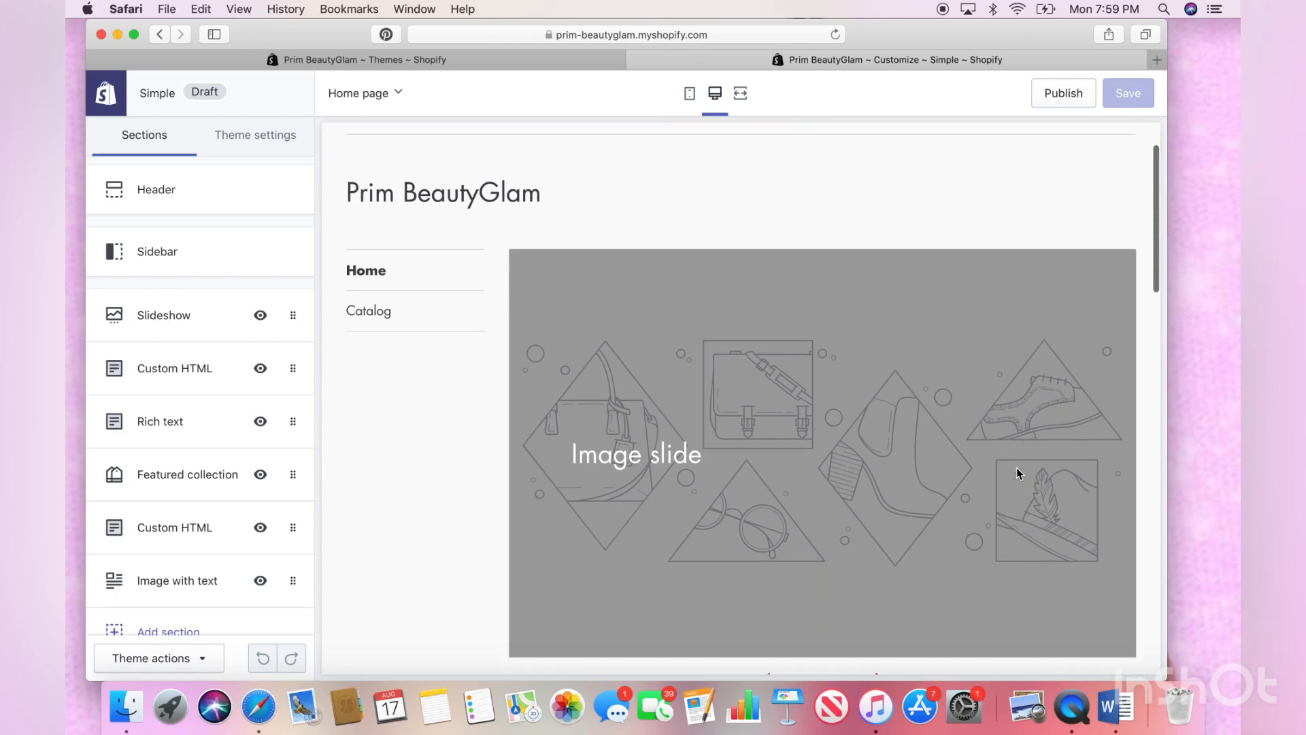
scroll(1017, 473, down, 3)
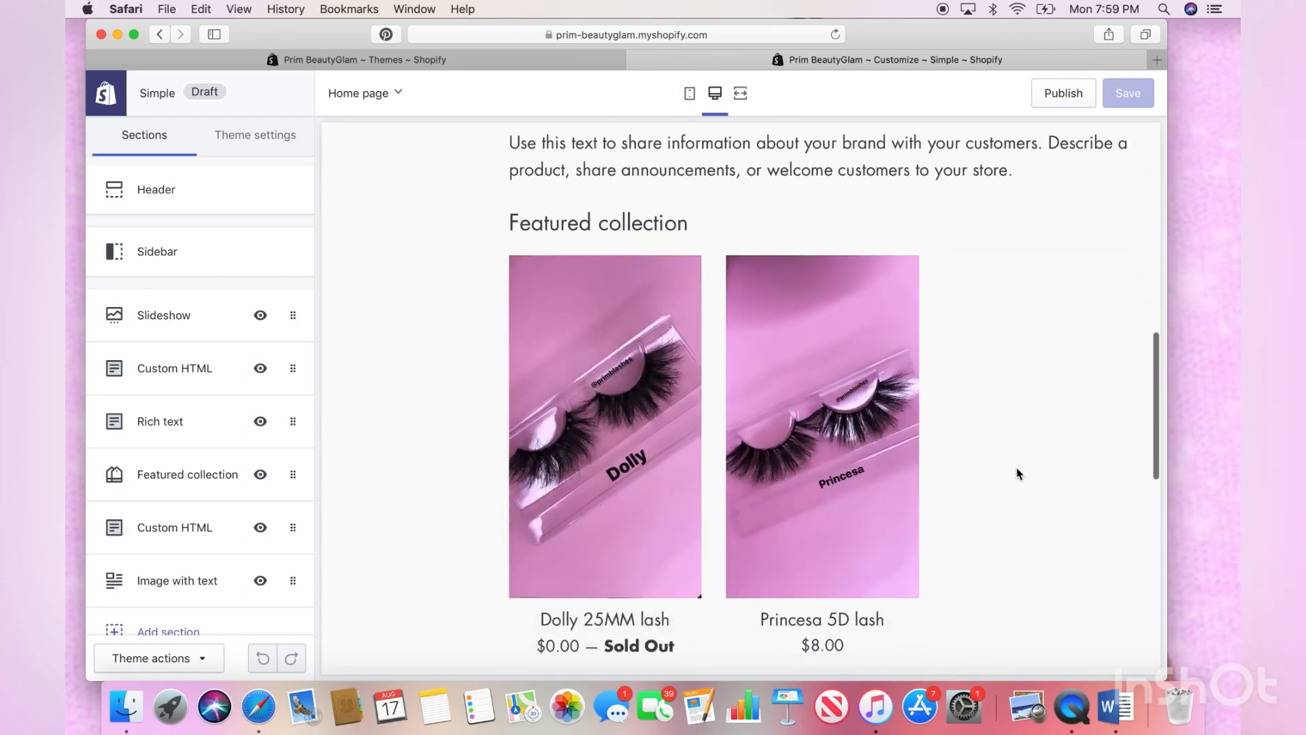
scroll(1018, 474, down, 5)
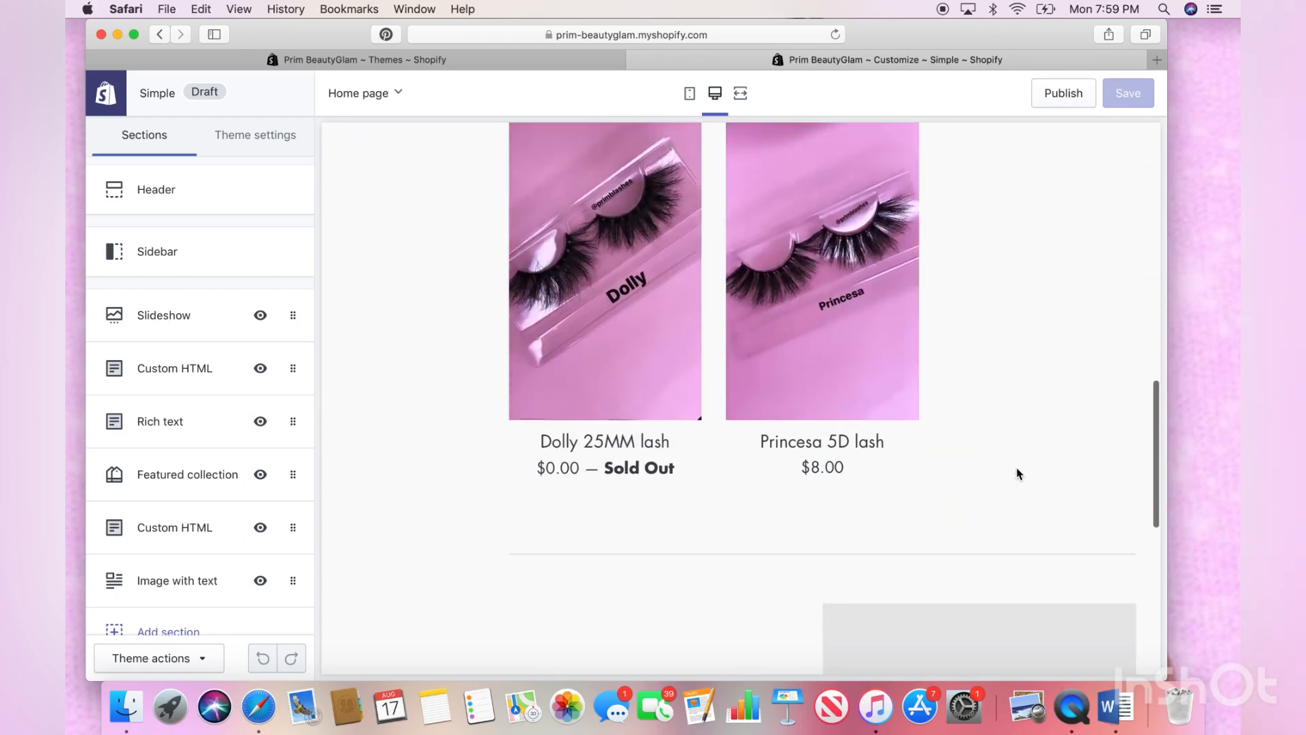
scroll(1017, 474, down, 1)
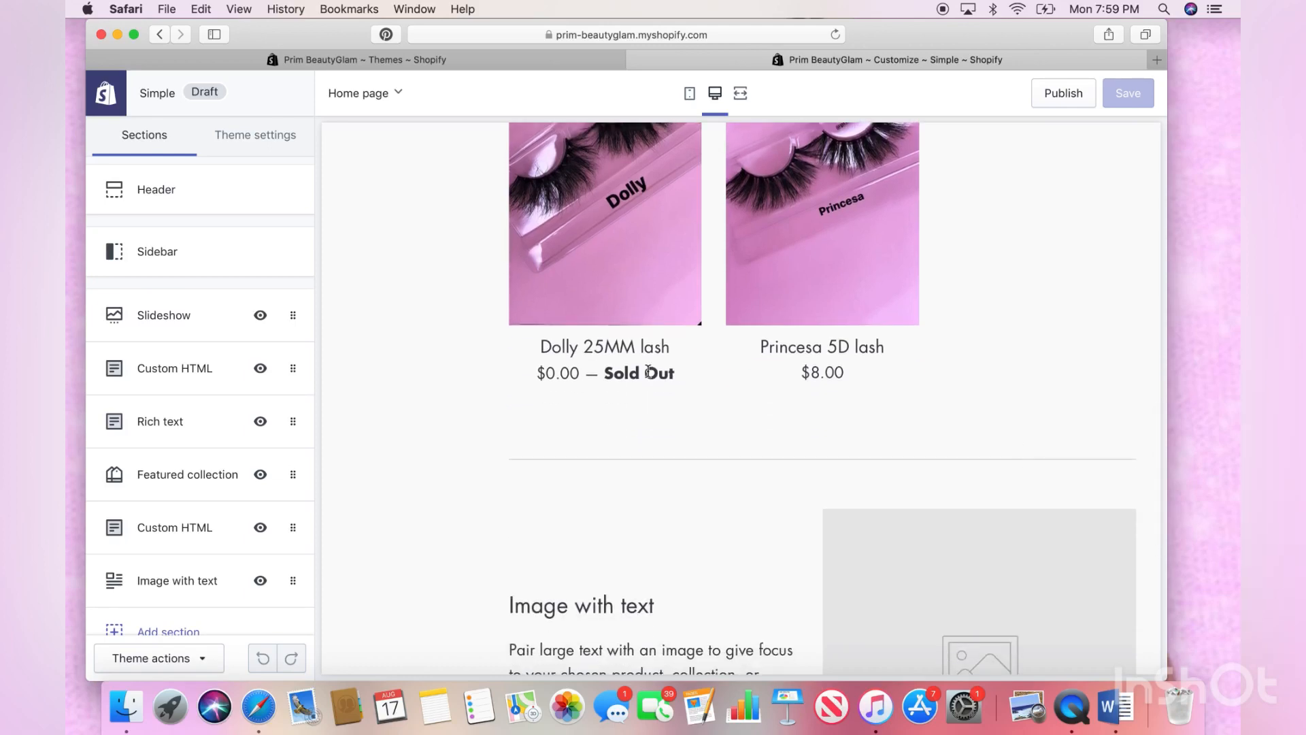
scroll(649, 371, down, 10)
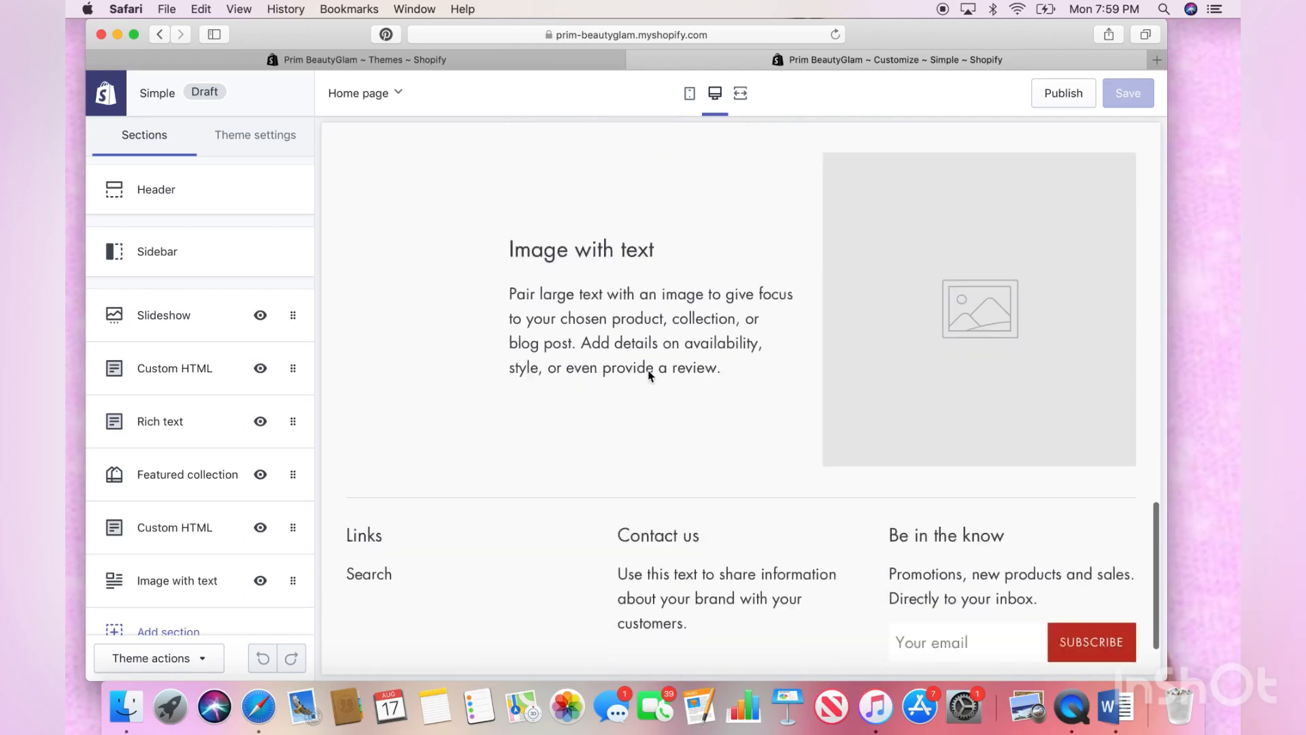
scroll(649, 376, up, 7)
scroll(650, 375, up, 15)
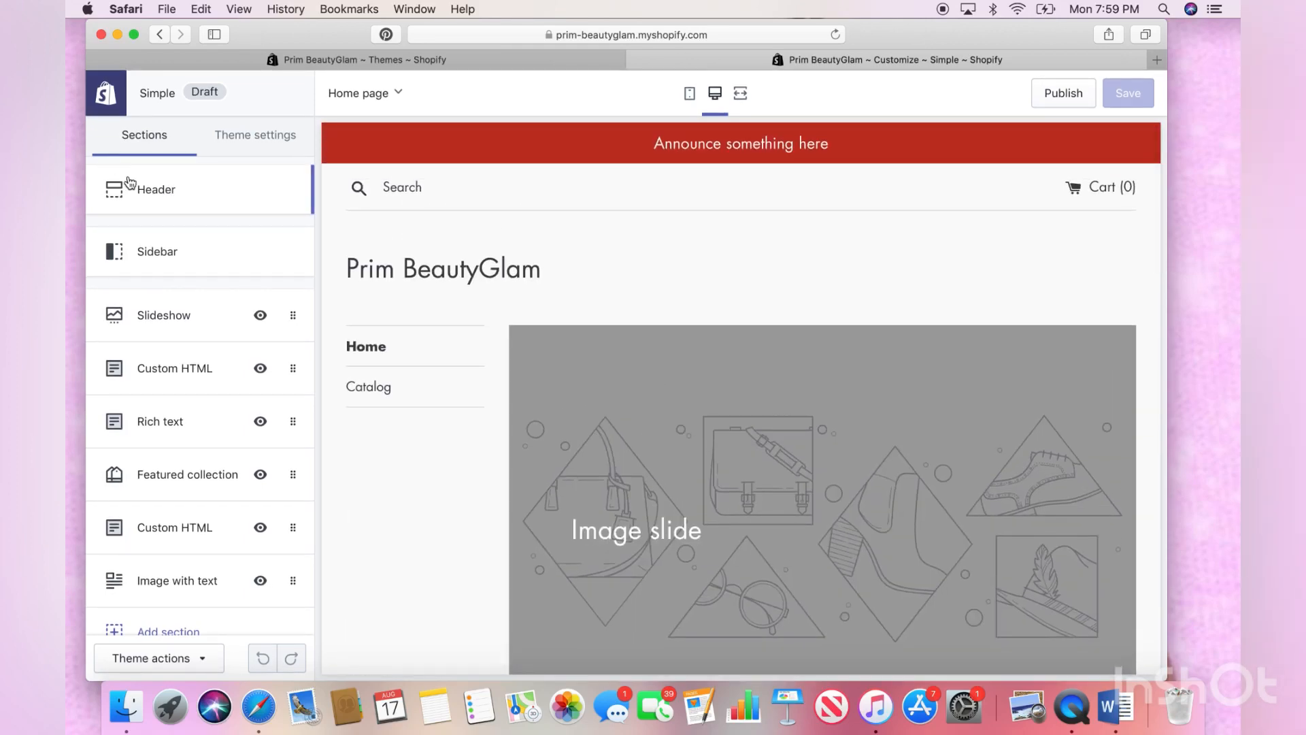
Upload Pink Advocacy Portfolio Website.png to the image library as the header's logo image
click(145, 191)
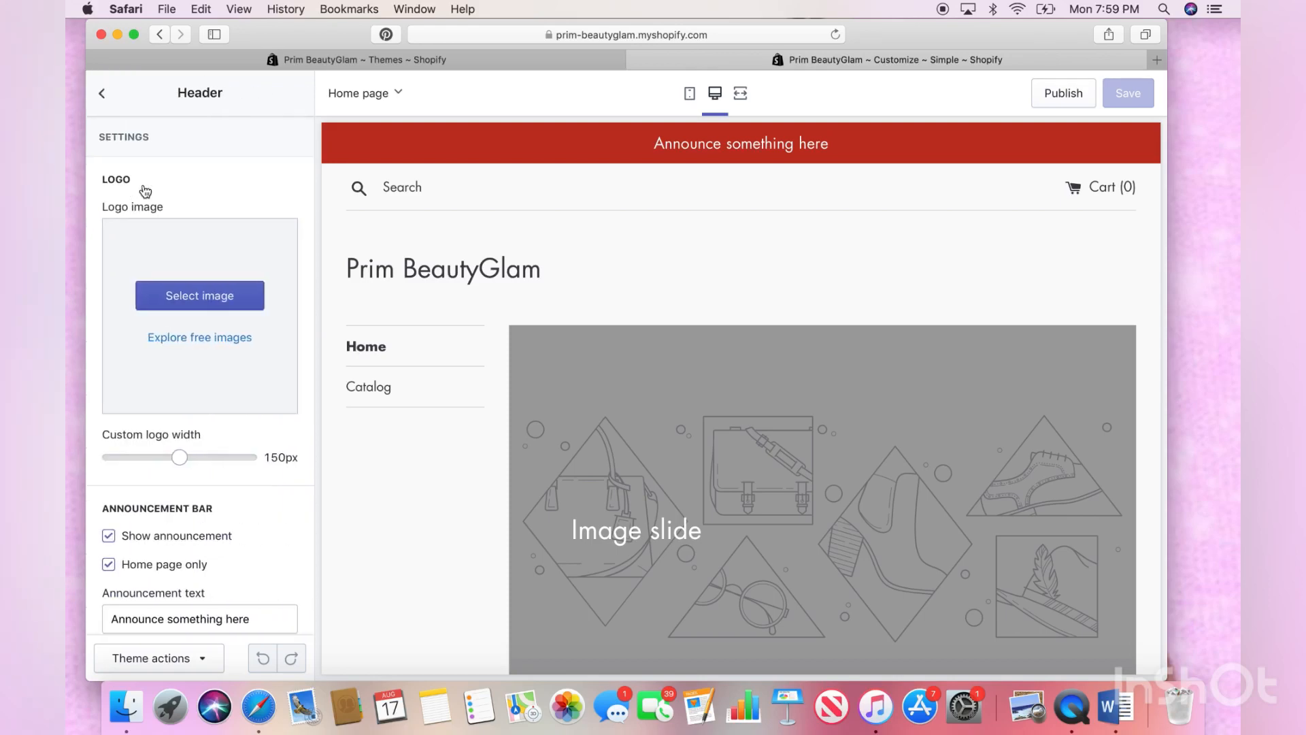
click(193, 298)
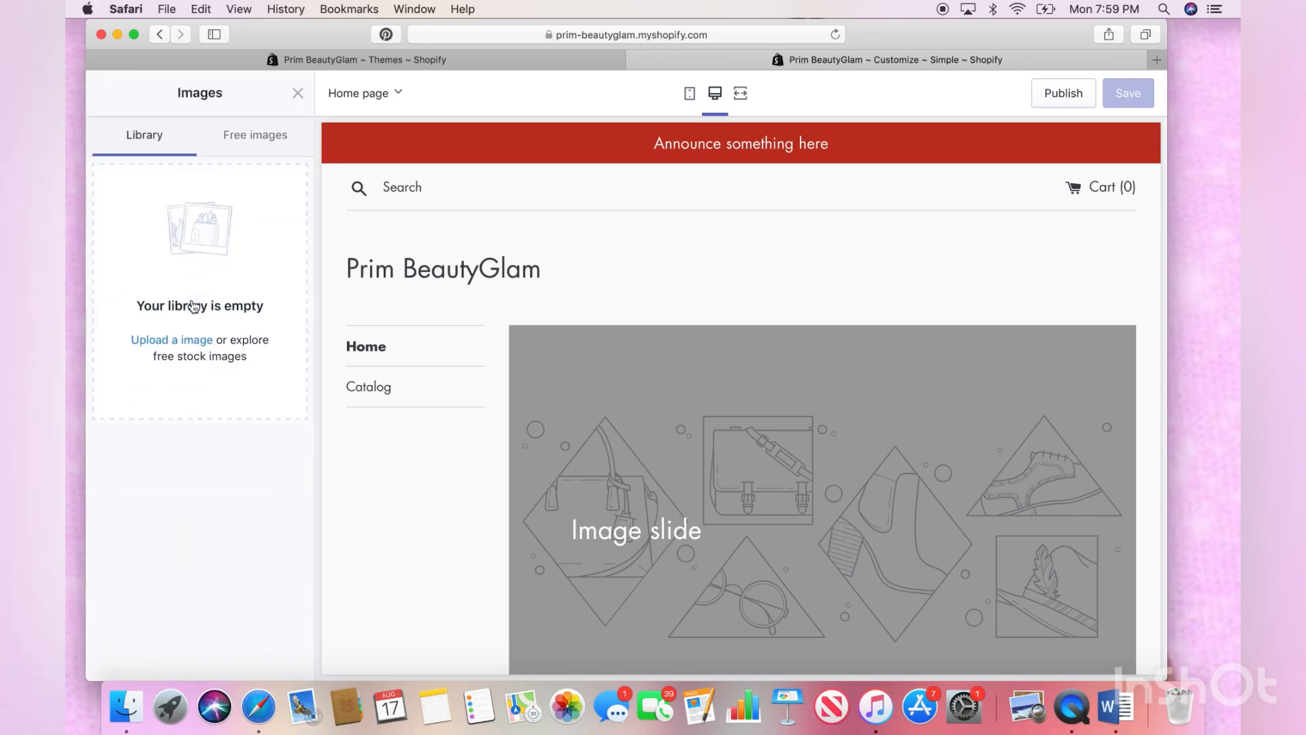
click(189, 342)
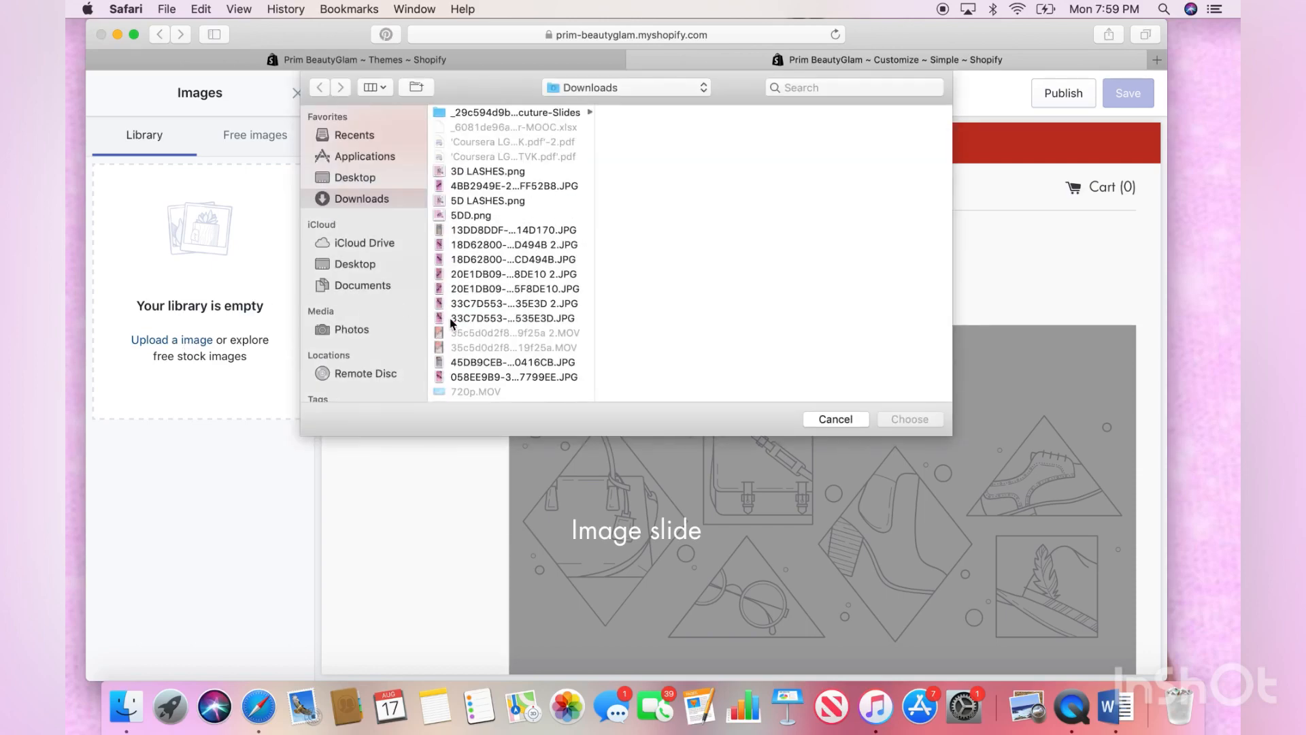
scroll(451, 323, down, 5)
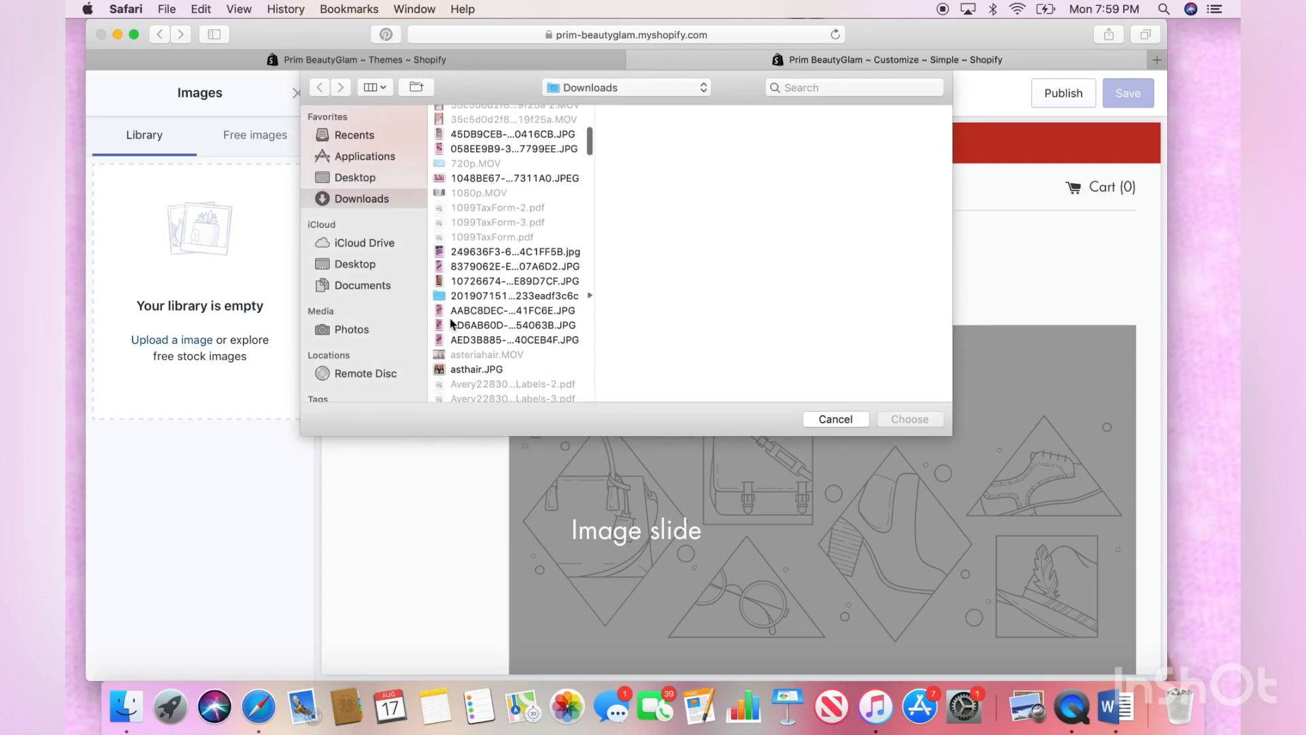
click(782, 88)
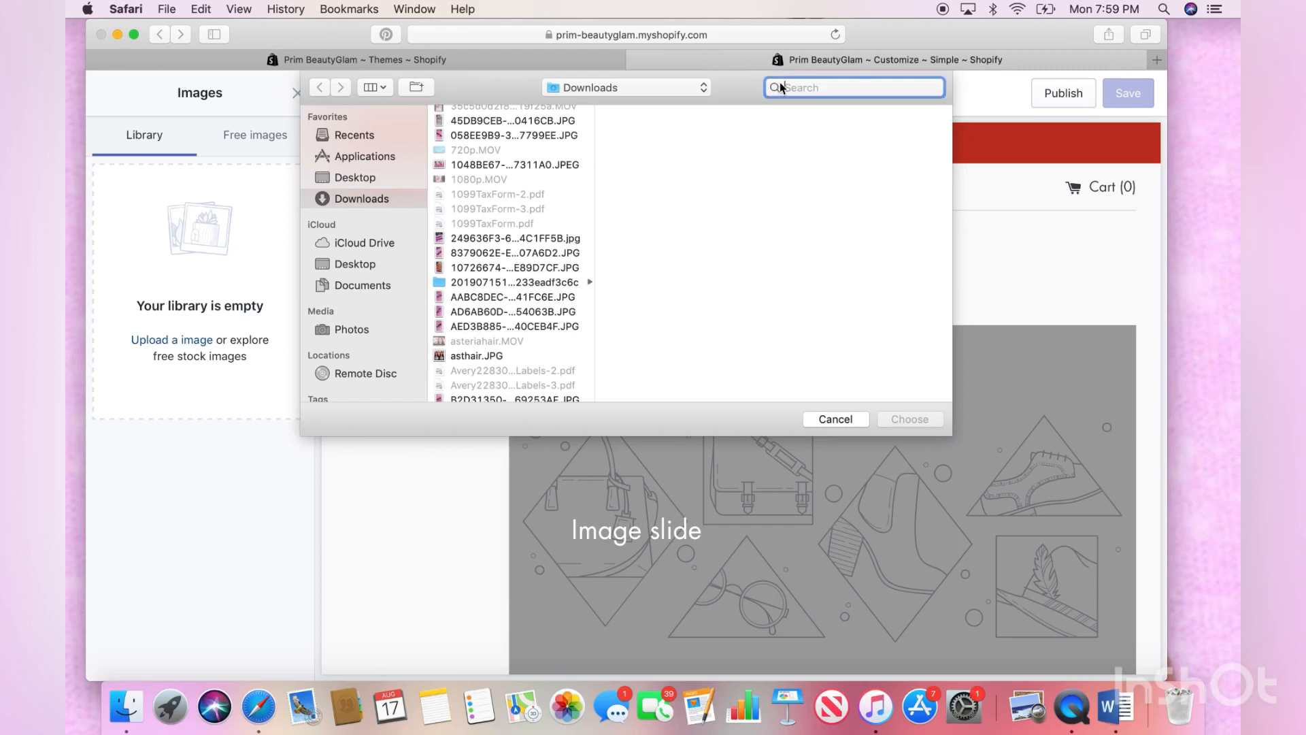
text(pin)
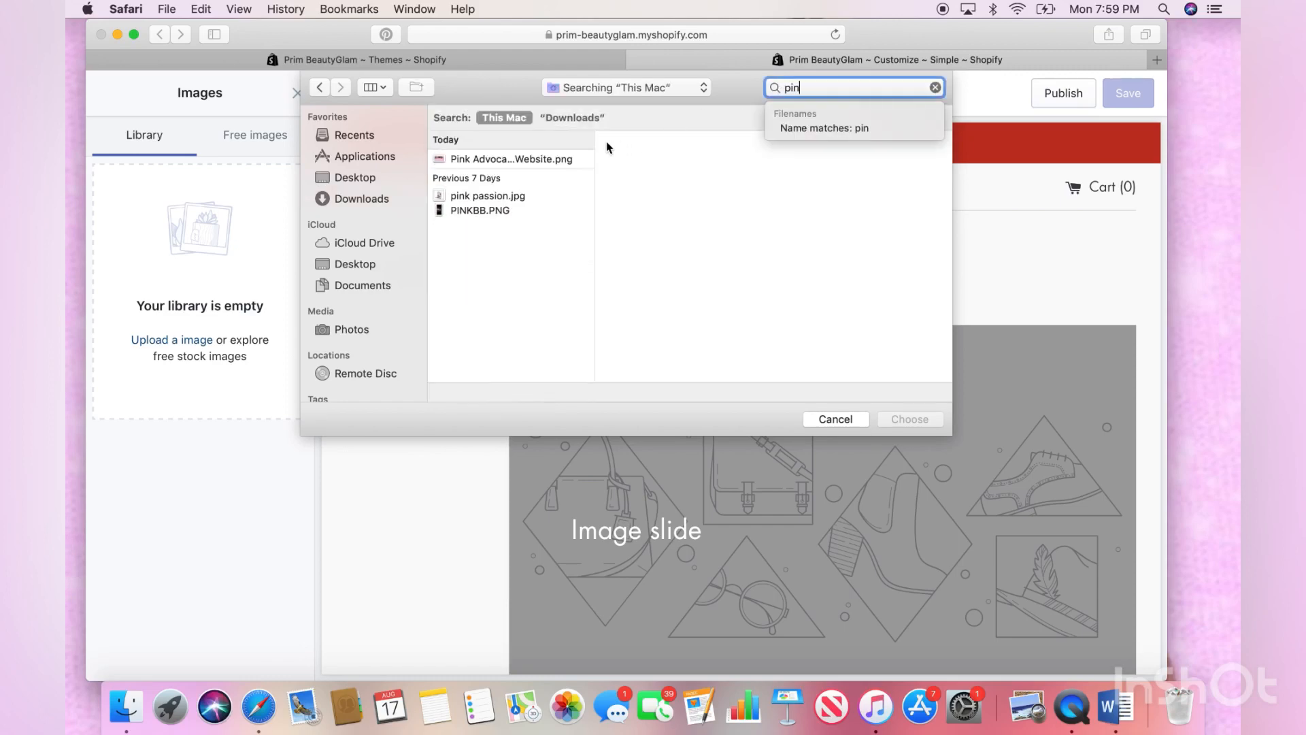
click(568, 159)
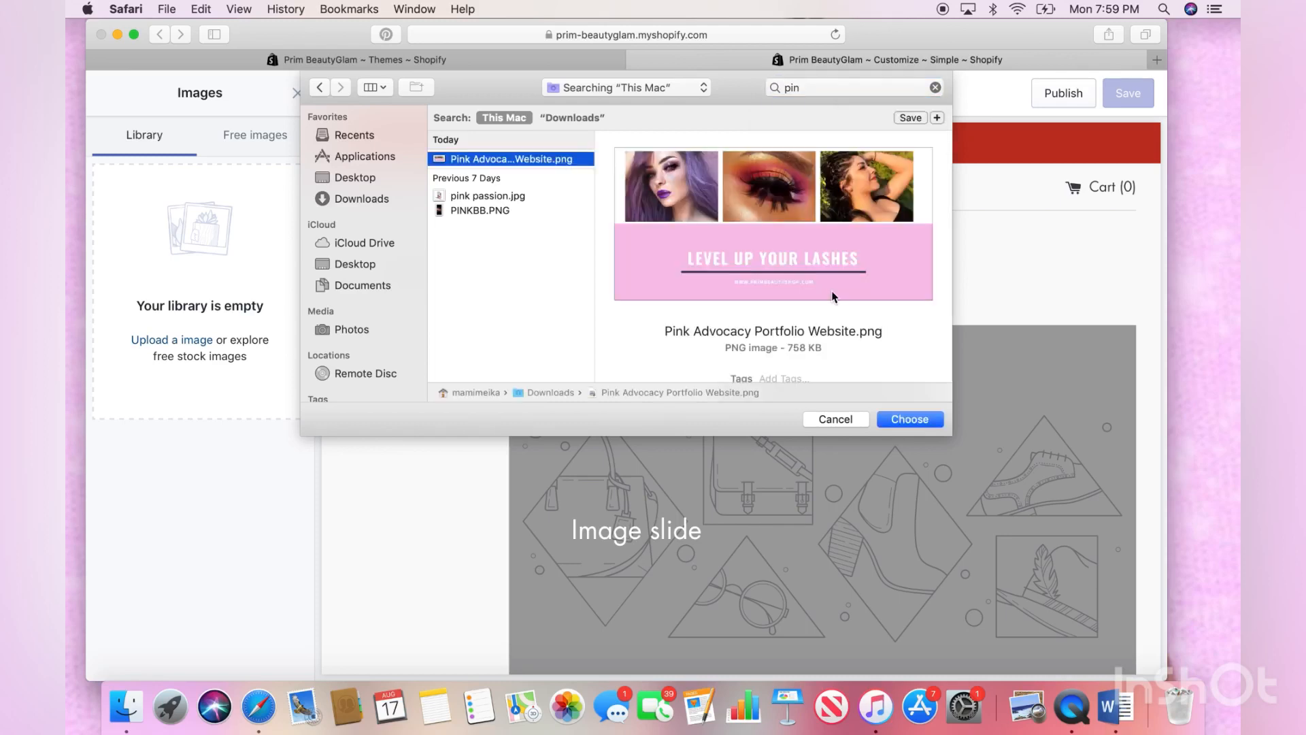
click(937, 425)
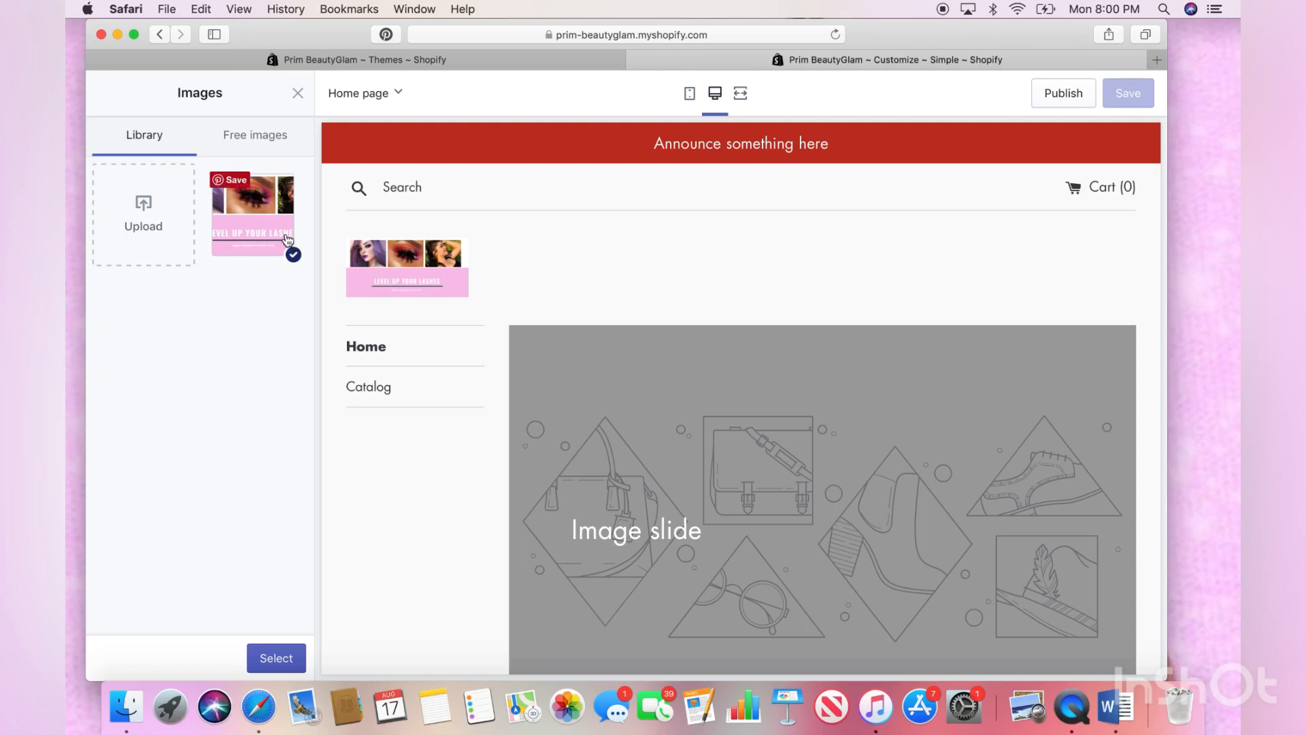
Upload the pink Prim Beauty logo from the Photos library and select it as the header's logo image
click(147, 194)
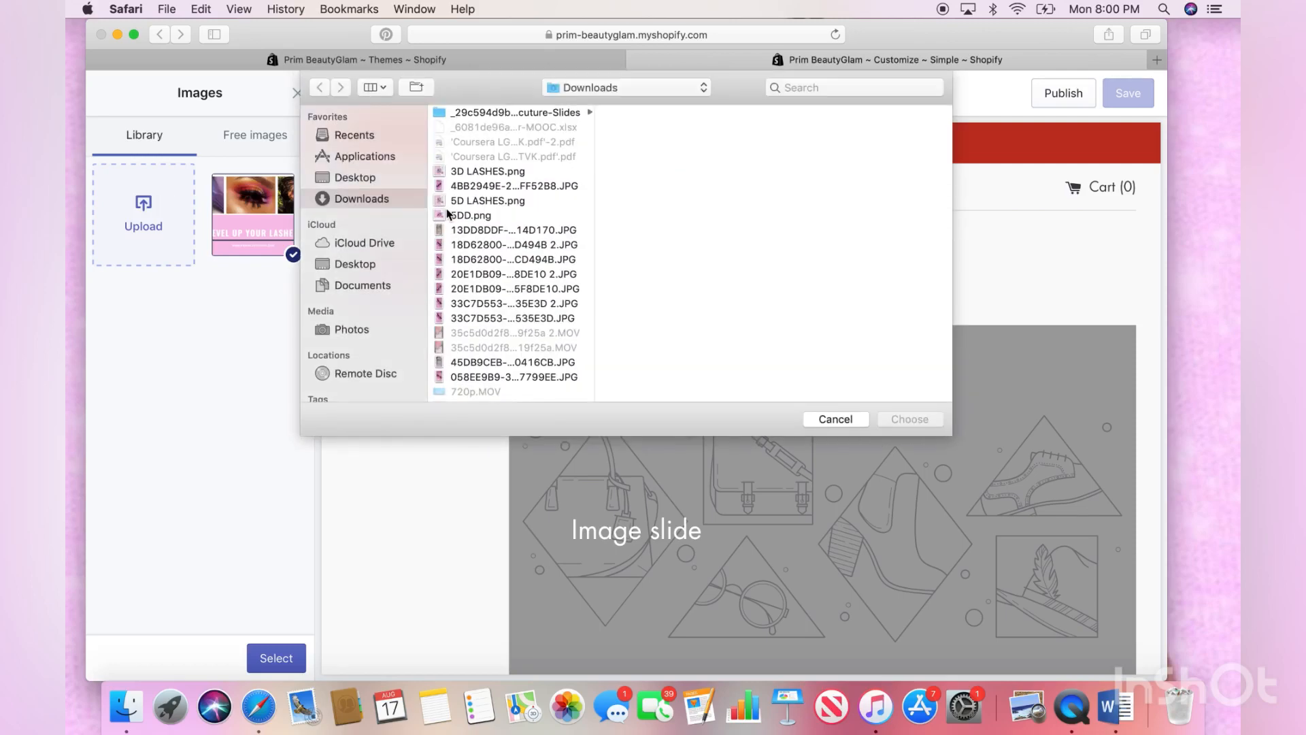
click(377, 332)
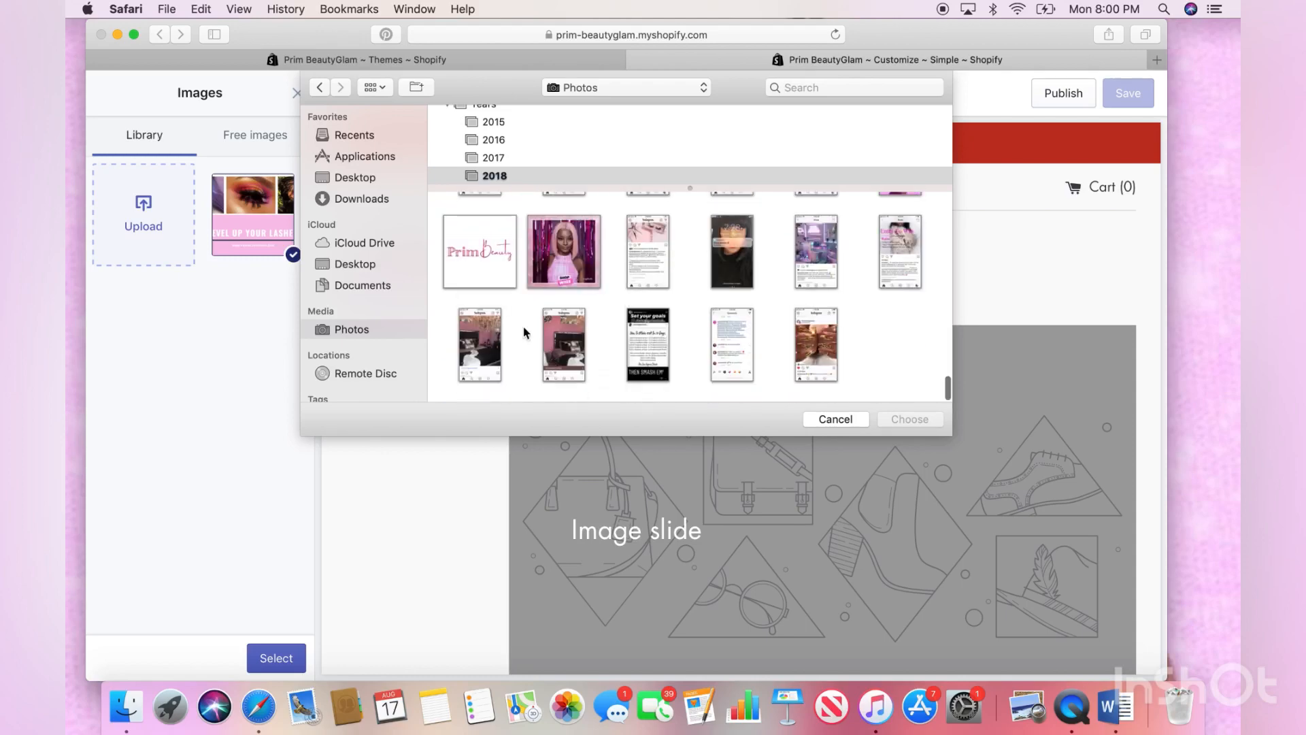
click(462, 256)
click(918, 416)
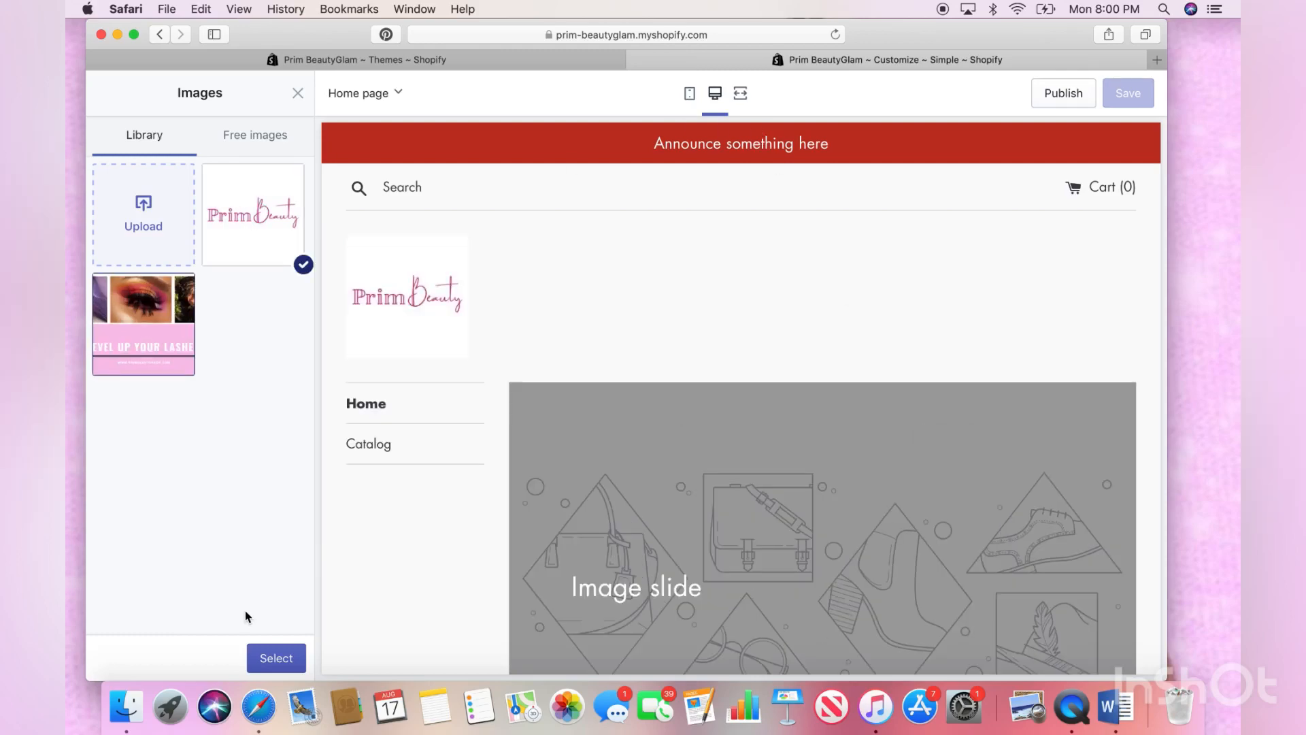
click(284, 657)
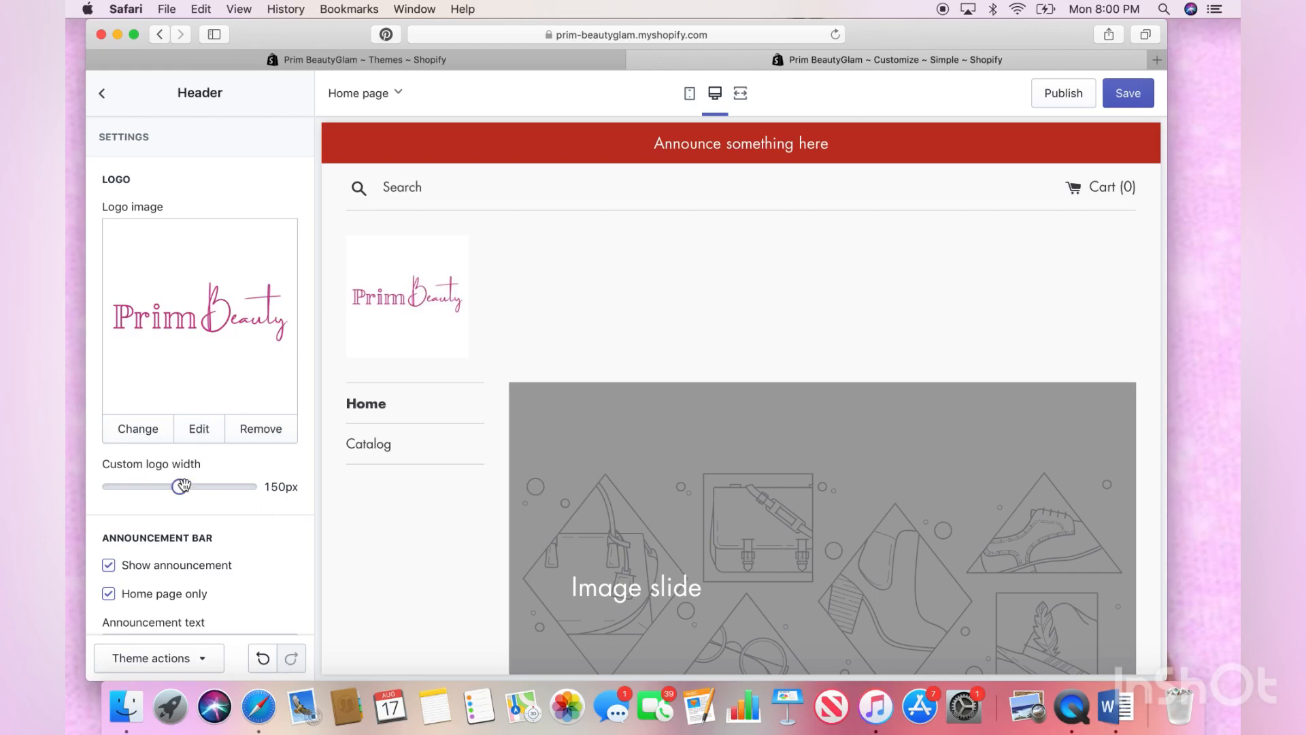
Set the custom logo width to 135 px, save the logo's image details with a blank description, and return to the section list
mouse_move(181, 485)
mouse_down()
mouse_move(218, 489)
mouse_move(170, 496)
mouse_up()
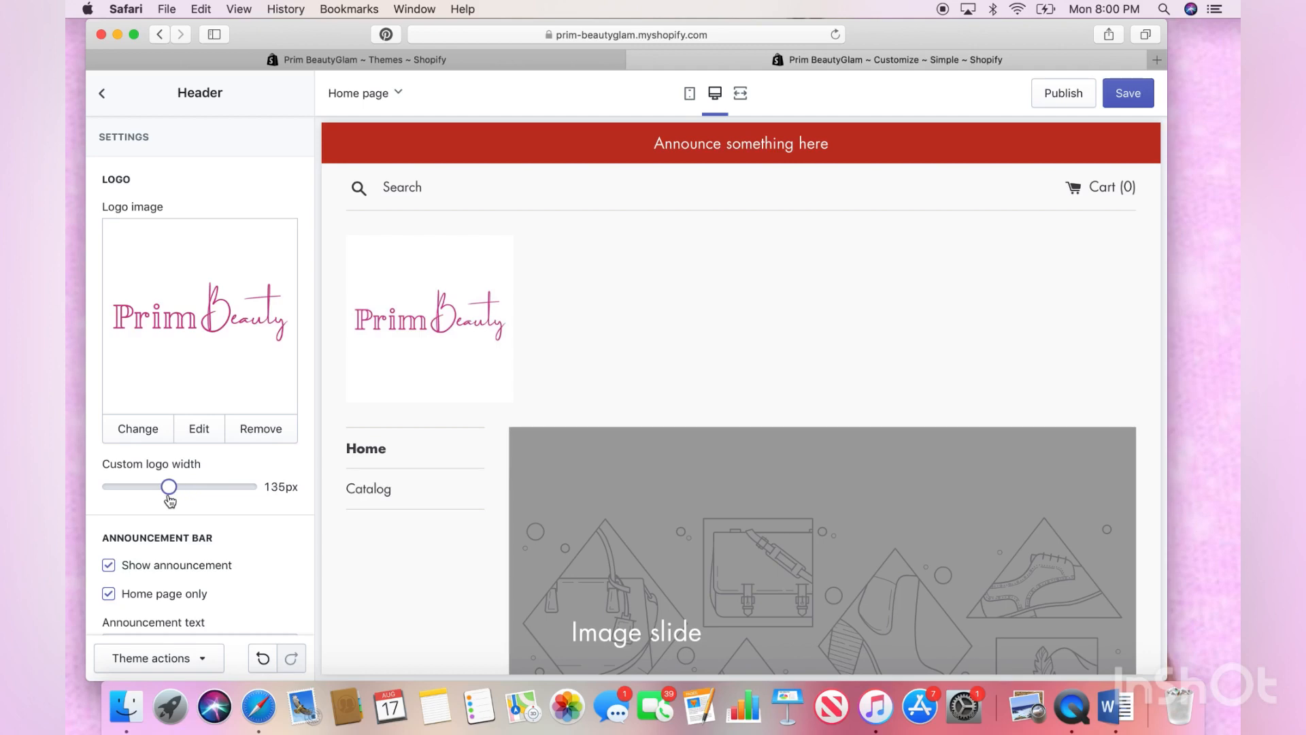
click(207, 436)
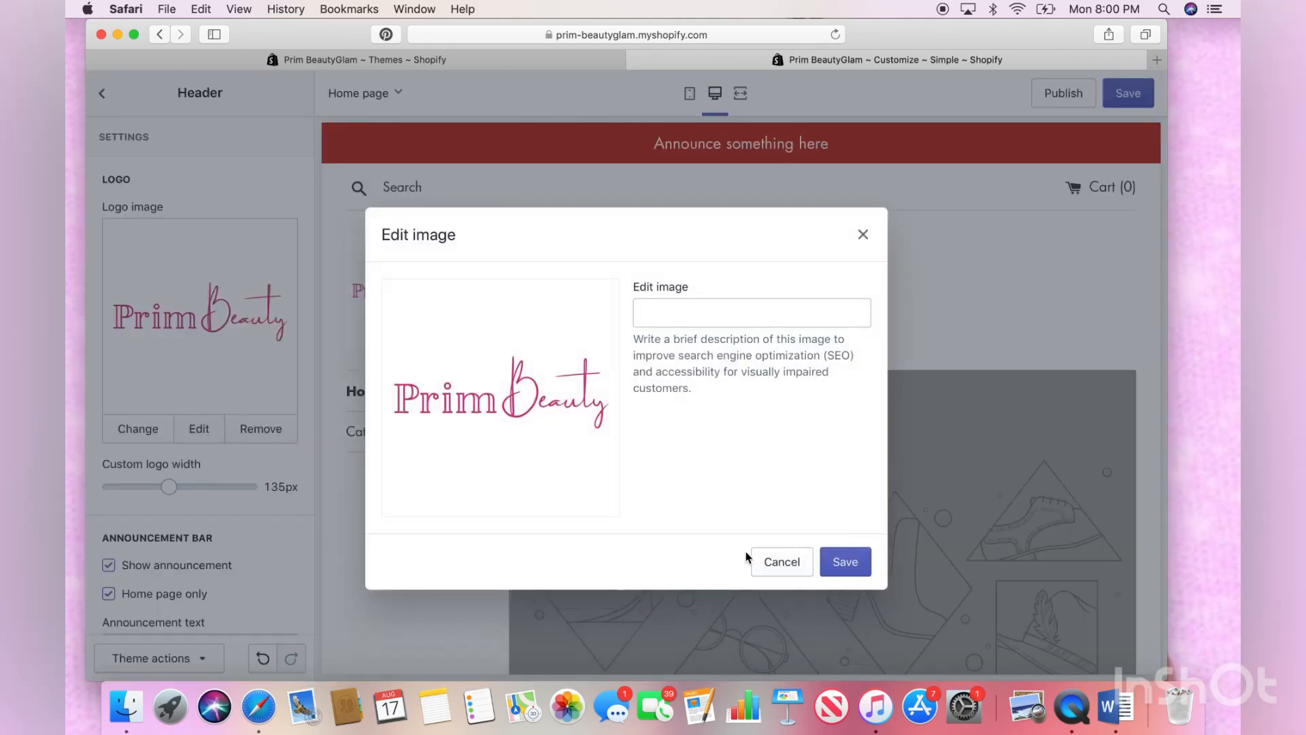
click(859, 566)
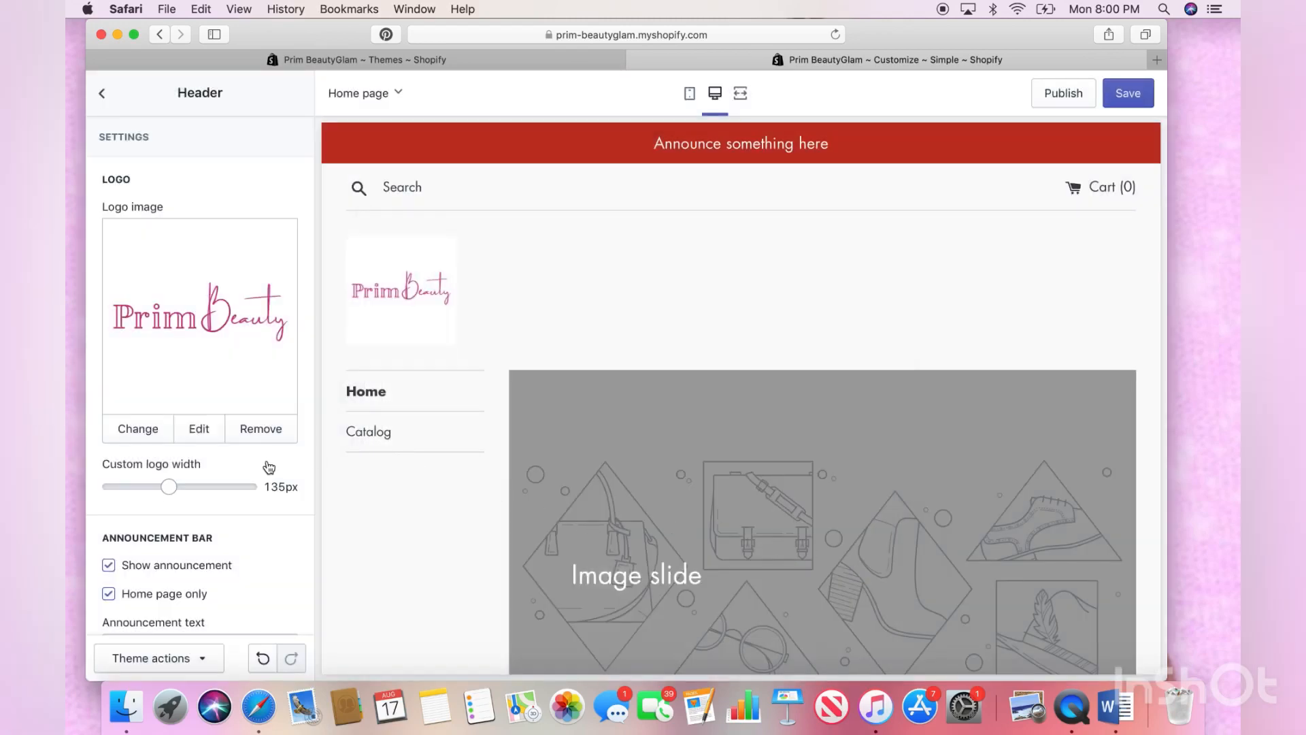
scroll(269, 466, down, 3)
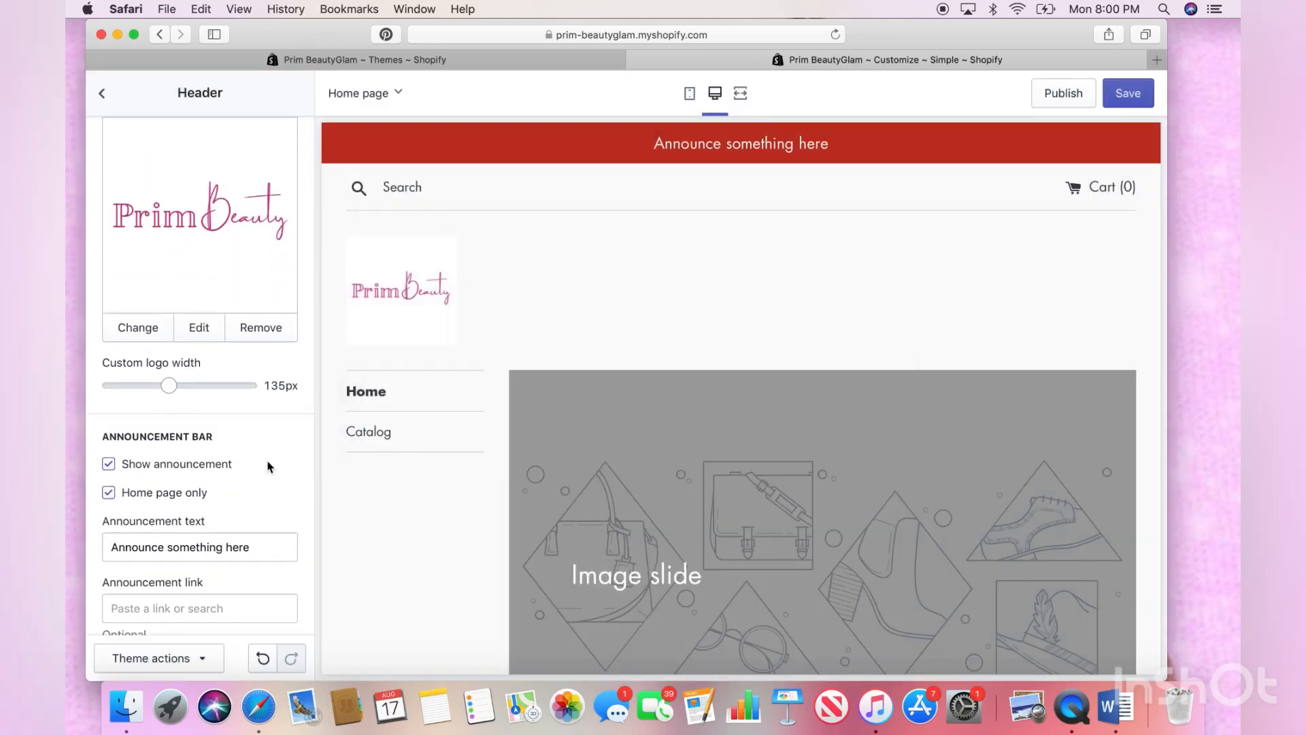
scroll(269, 466, down, 7)
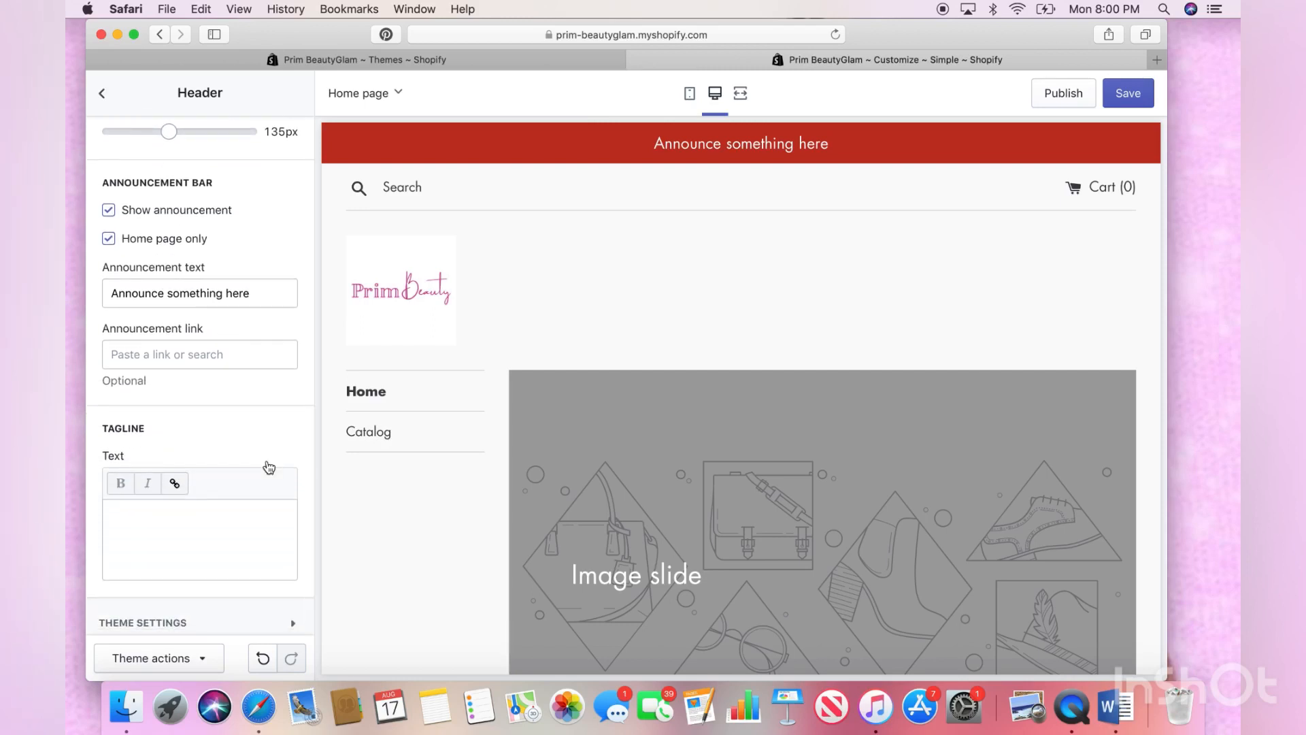
scroll(269, 467, up, 8)
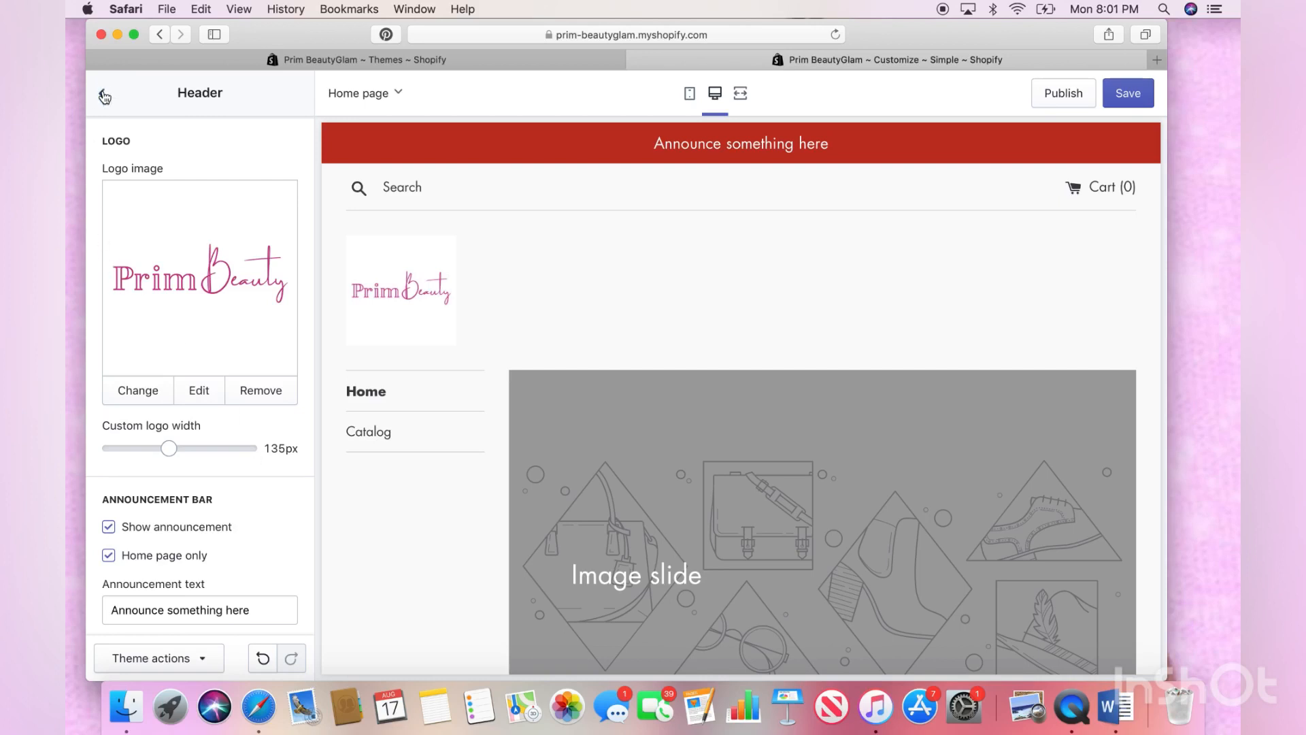
click(1148, 95)
click(103, 96)
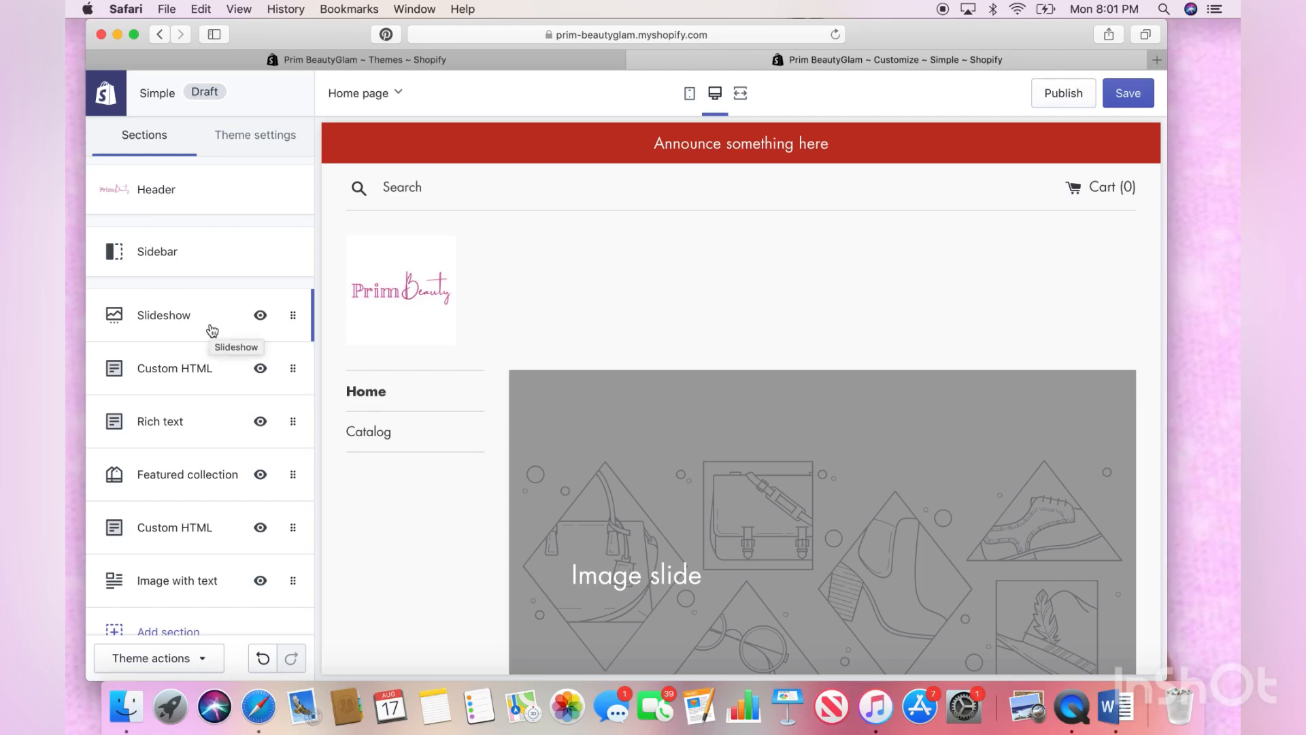
Open the sidebar's Main menu for editing and try to move the Catalog item above Home
click(206, 262)
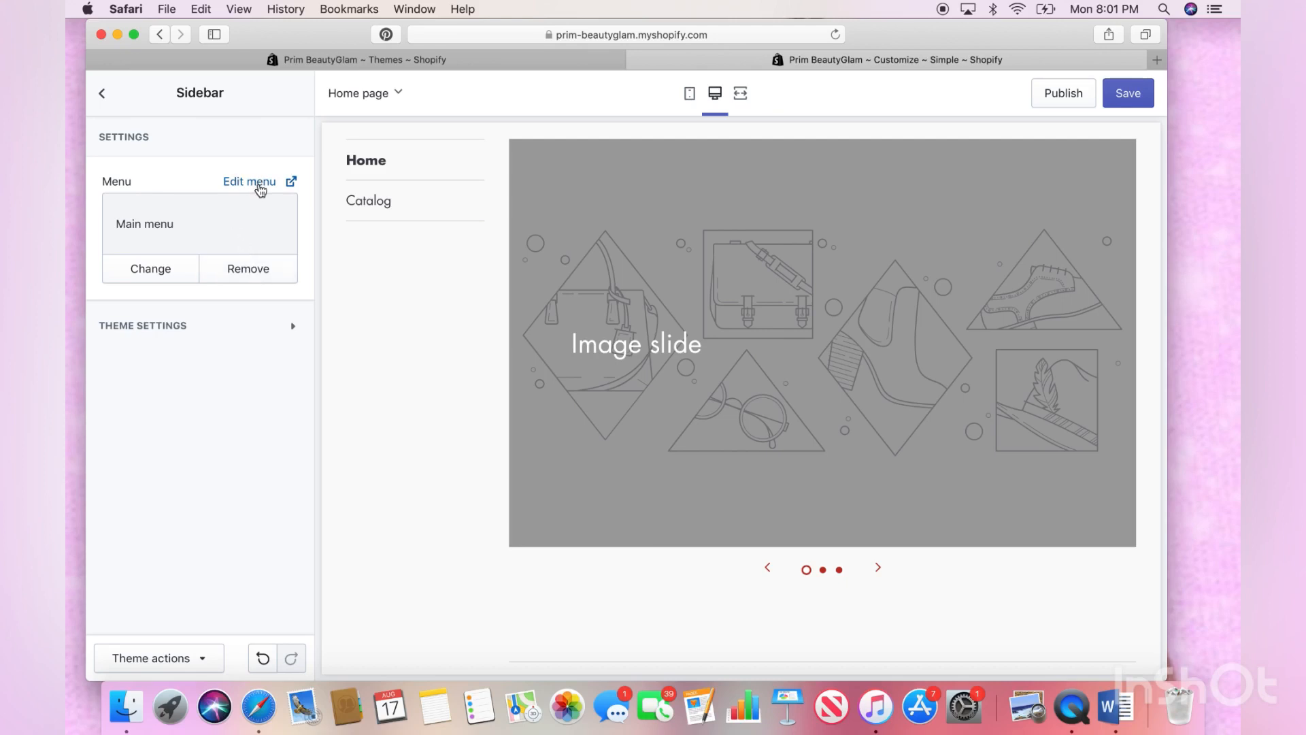
click(260, 183)
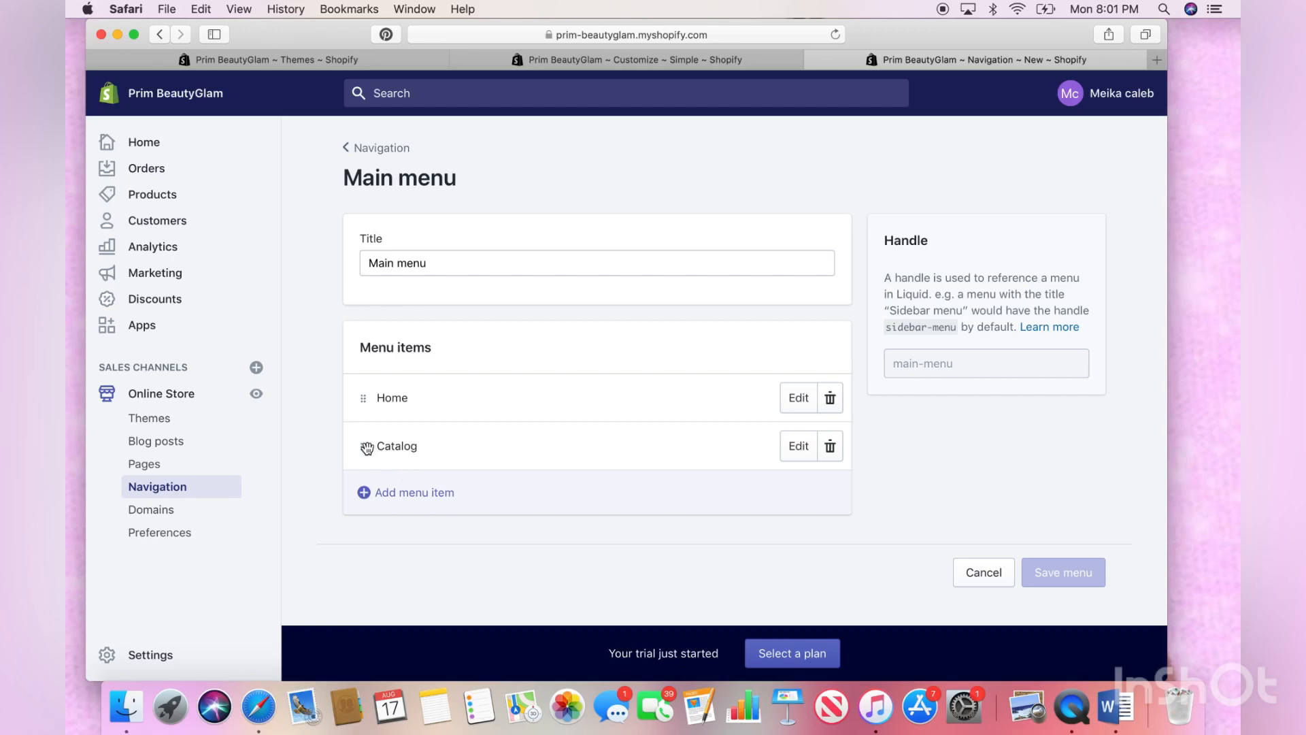
drag(364, 448, 379, 391)
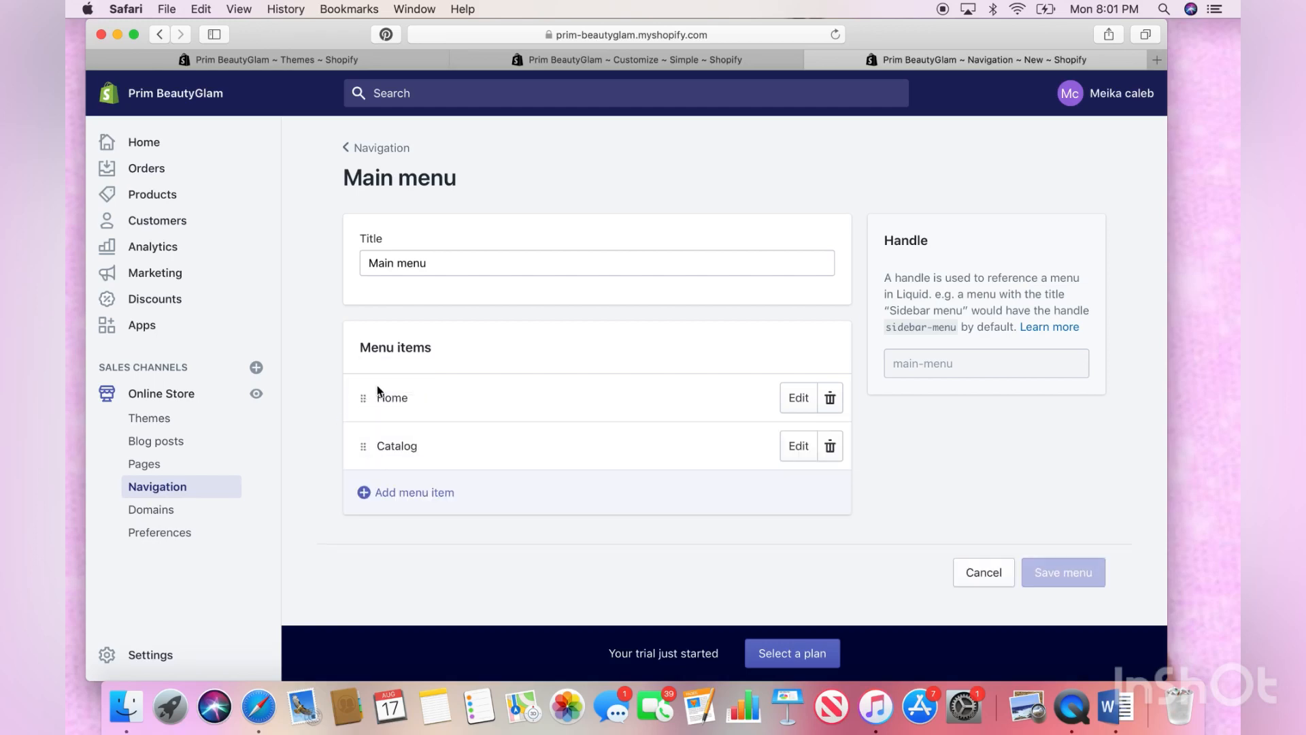
triple_click(370, 446)
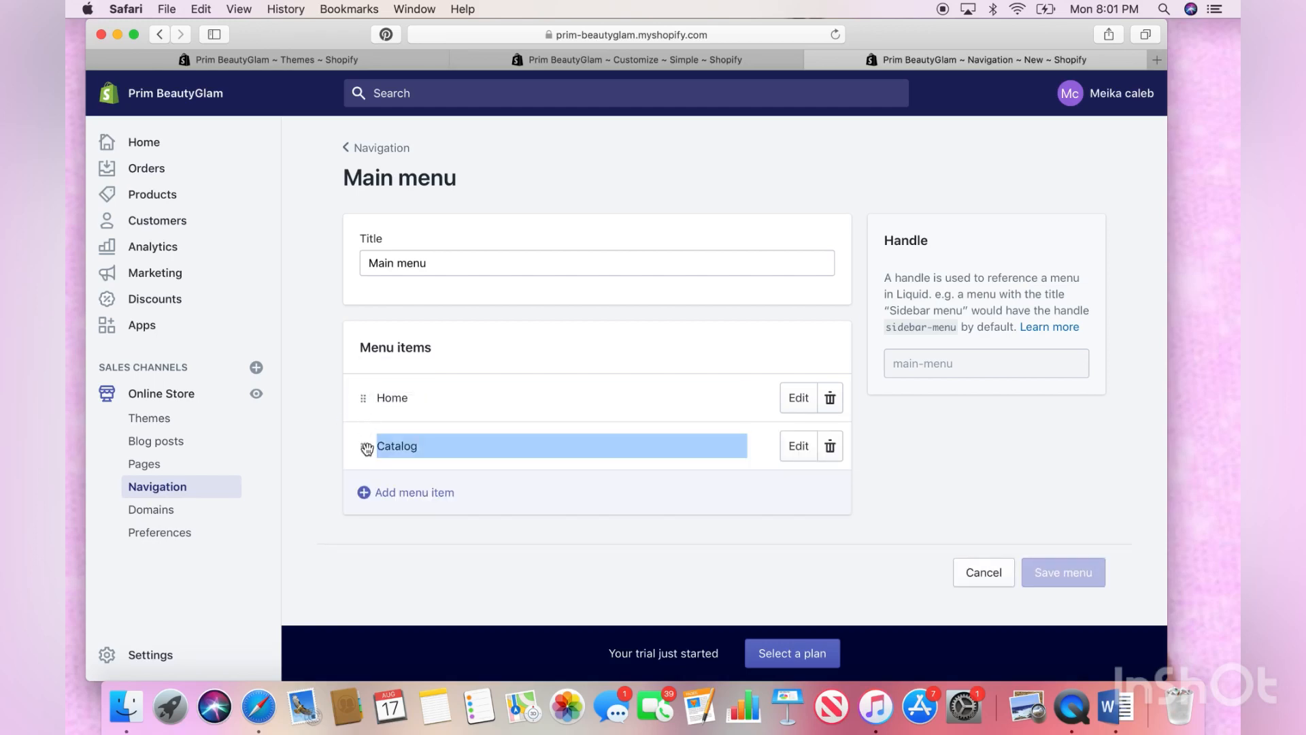
drag(364, 447, 369, 413)
Add a "5D lashes" menu item linked to the Princesa 5D lash product and save the Main menu
click(394, 493)
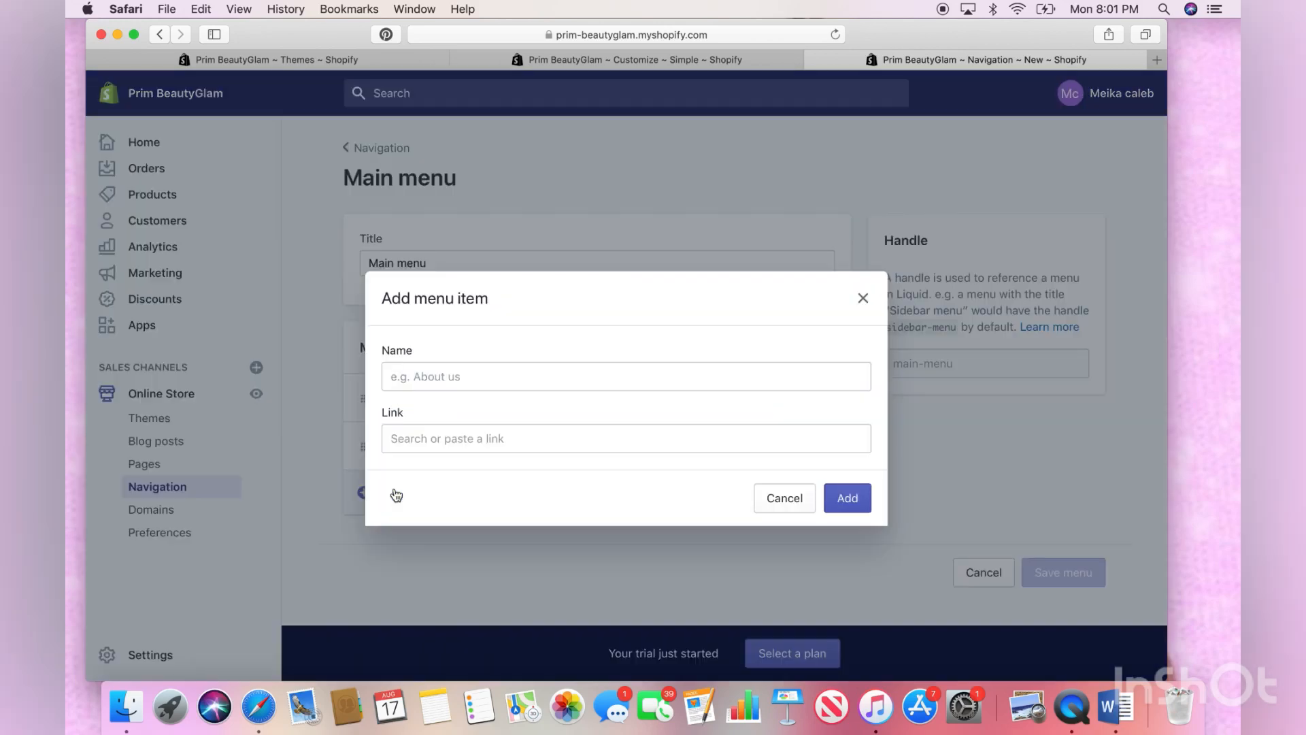
click(436, 376)
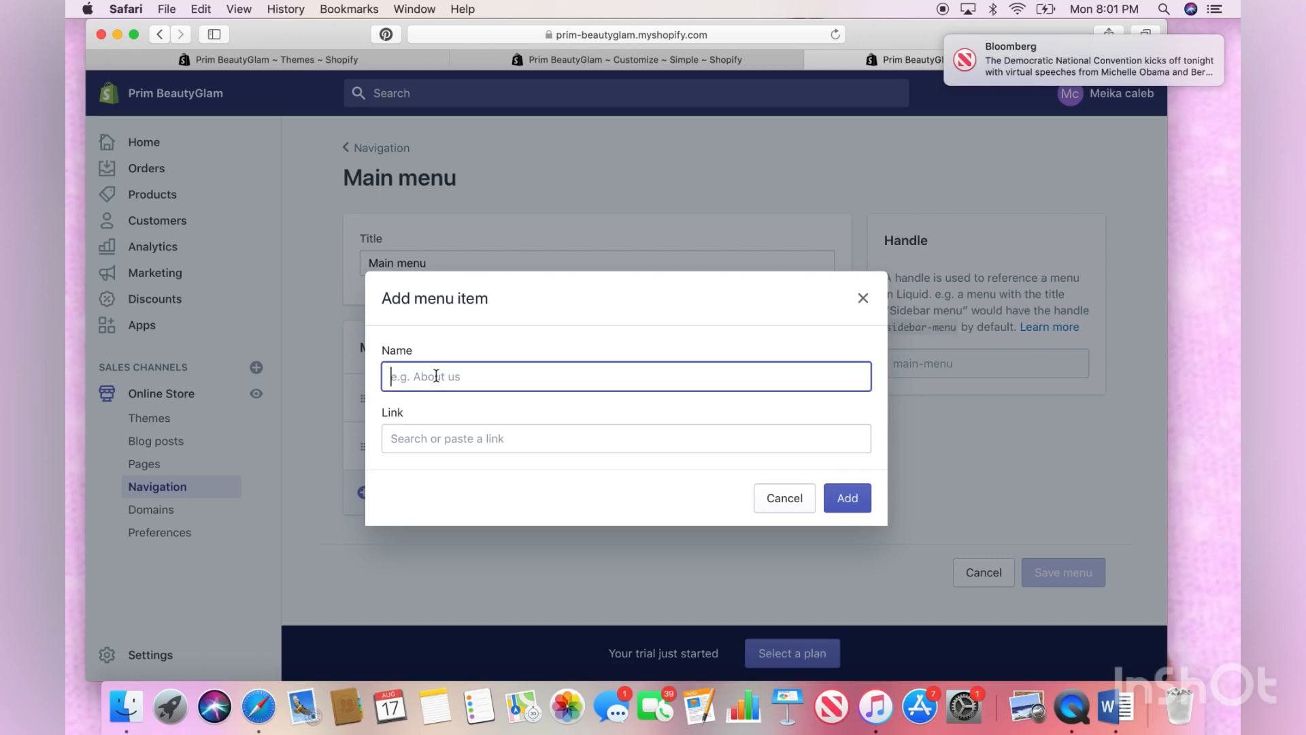
text(%)
key(BackSpace)
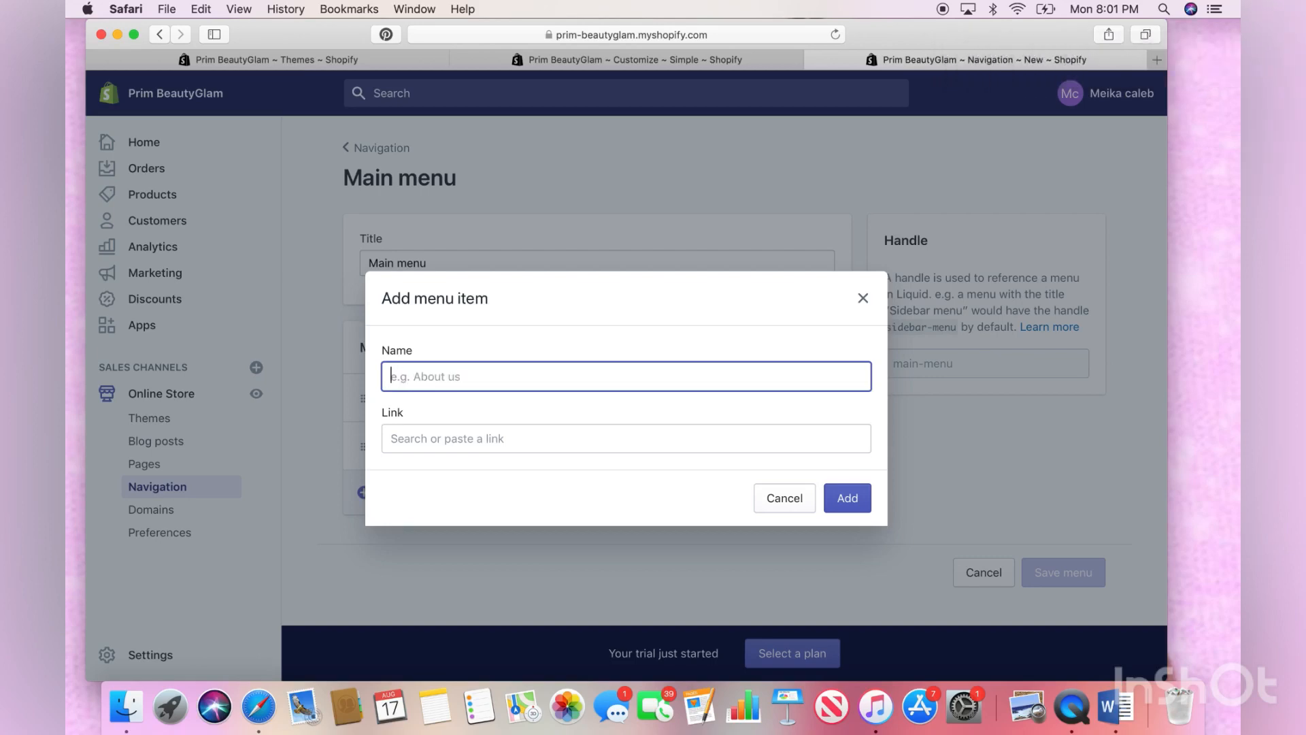
text(5D lashes)
click(504, 449)
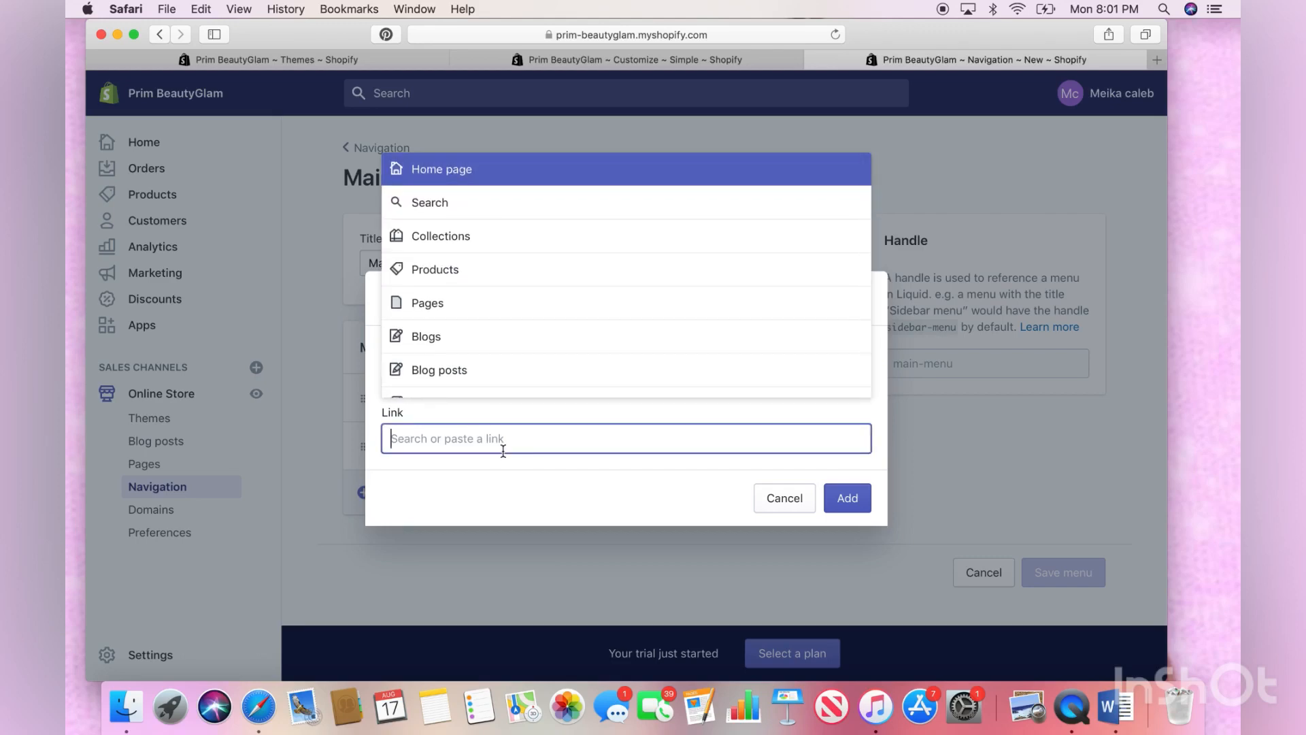
click(520, 283)
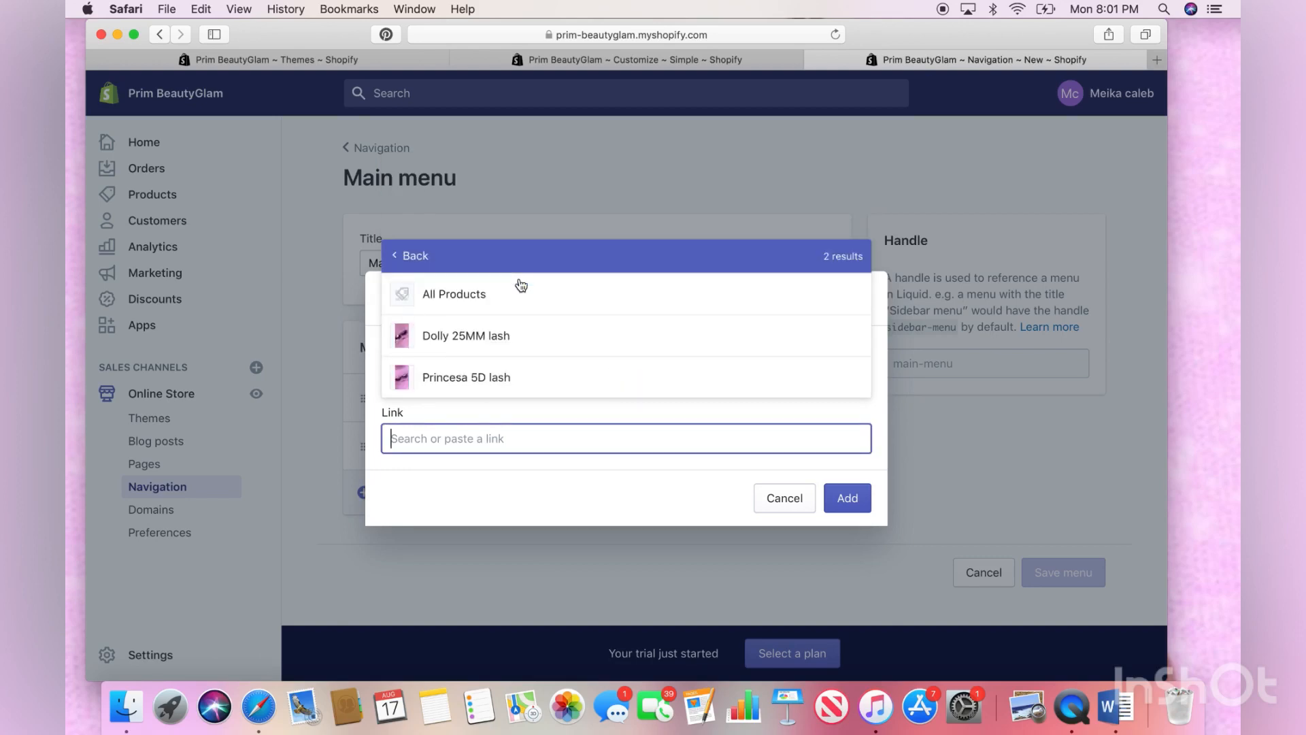
click(522, 368)
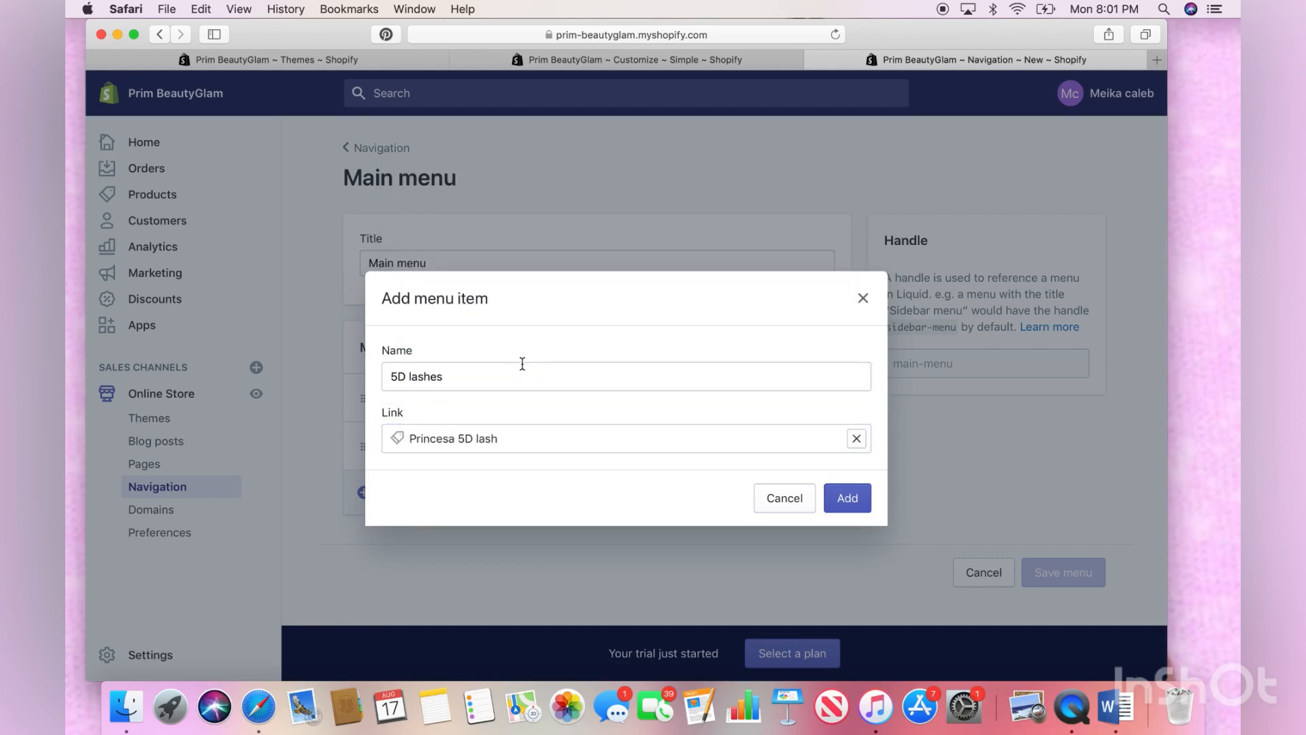
click(847, 500)
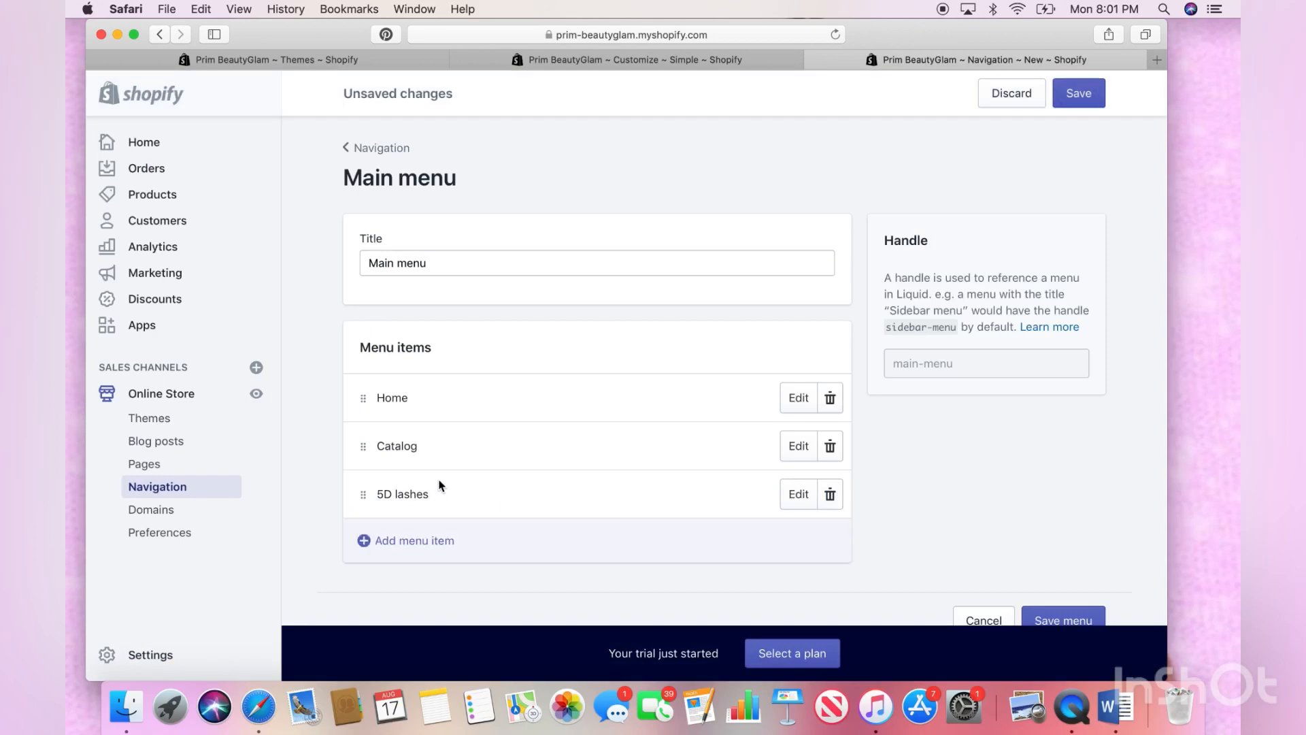
drag(368, 499, 378, 433)
click(1081, 95)
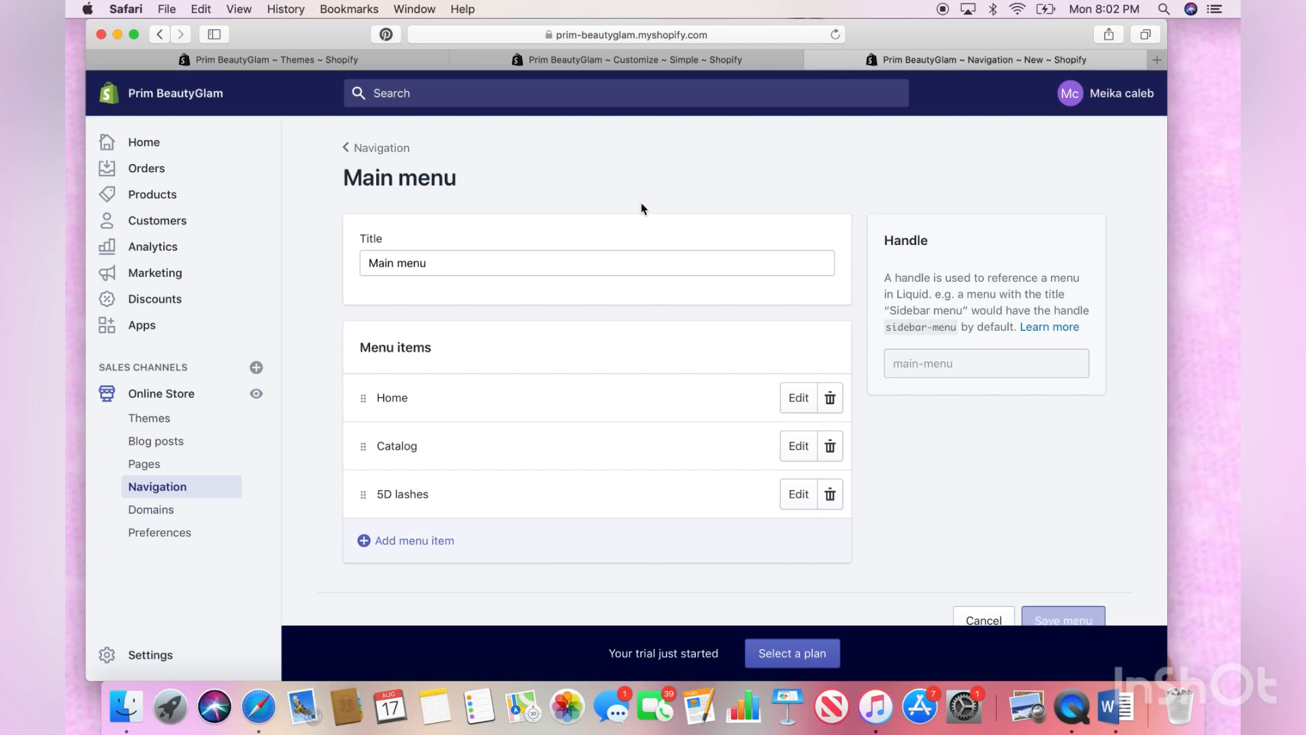
Return to the theme customizer, leave the Sidebar settings and open the home page's Slideshow section
click(611, 59)
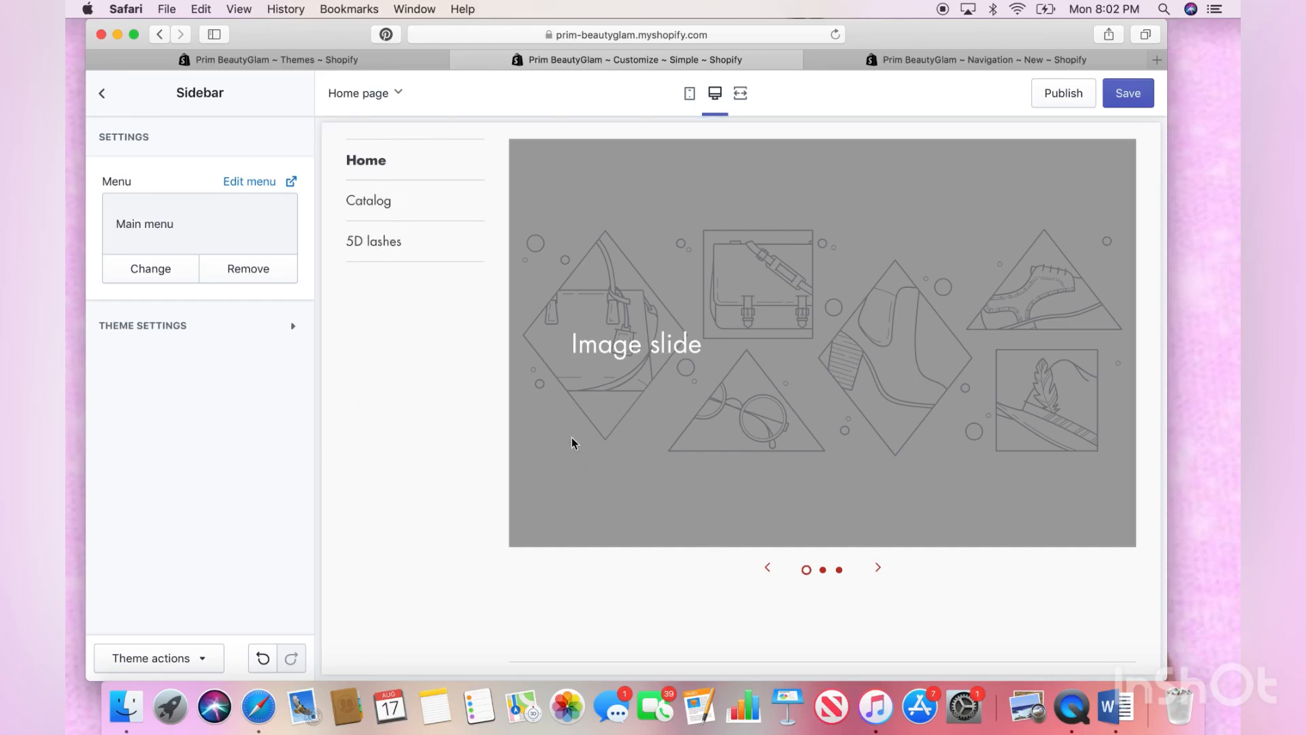
click(102, 95)
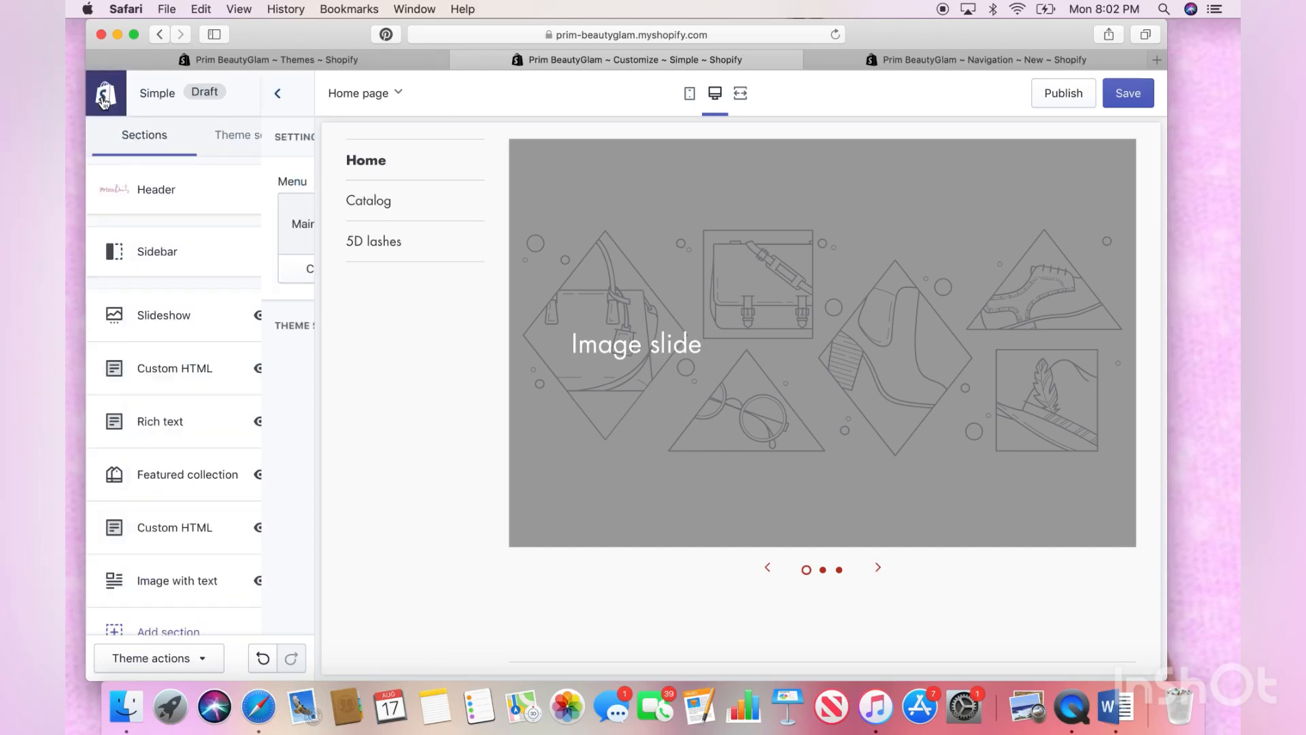
click(210, 318)
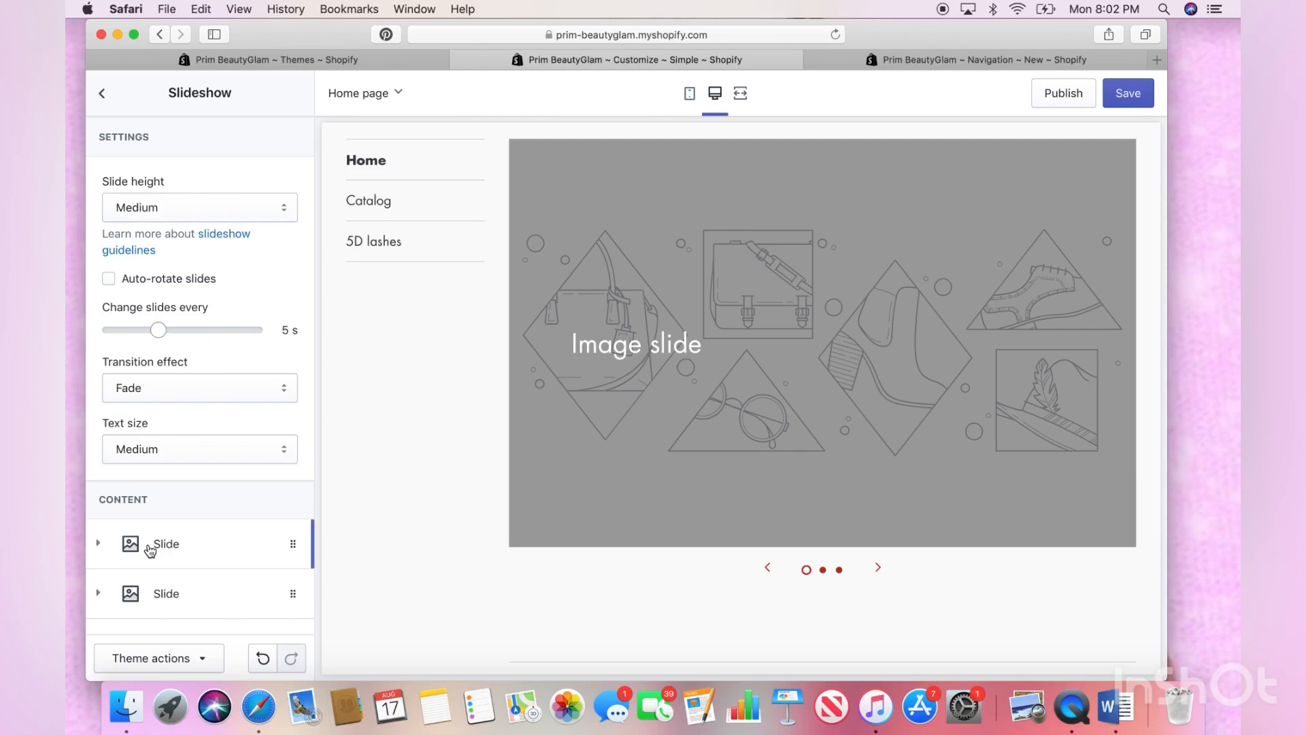
click(282, 211)
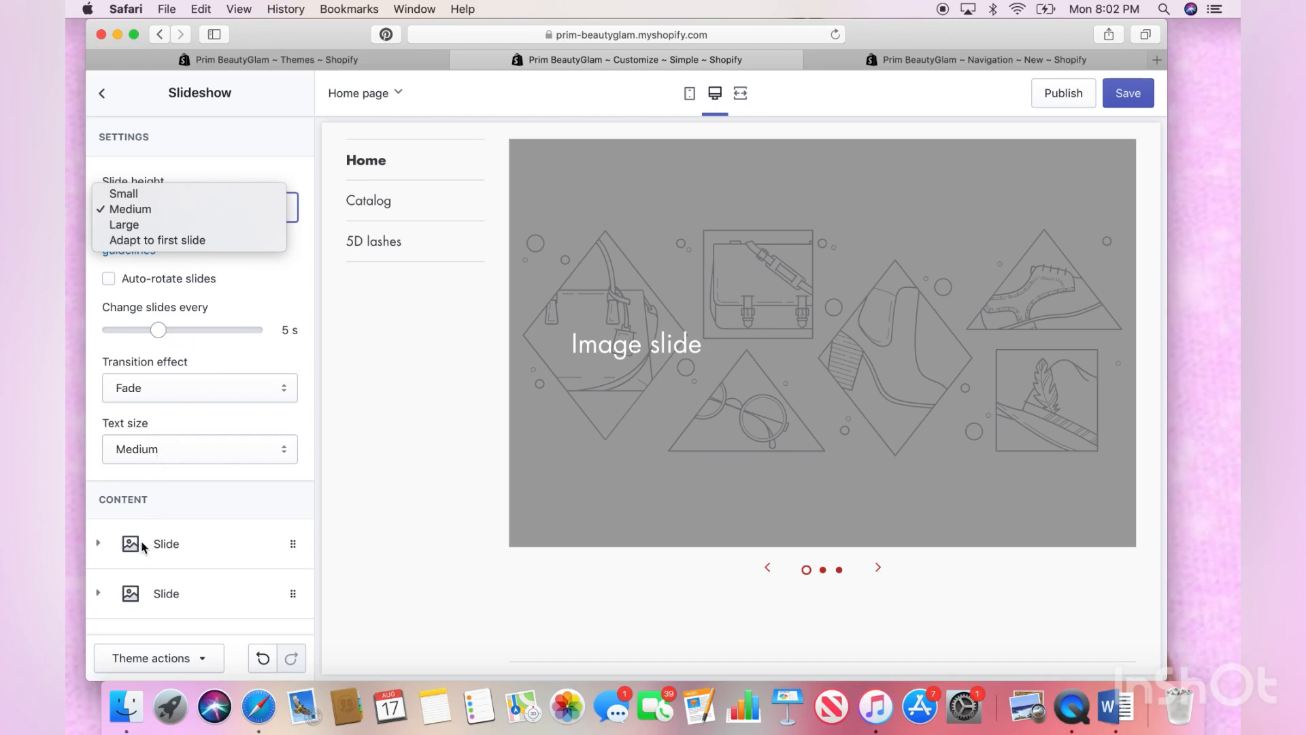
click(125, 552)
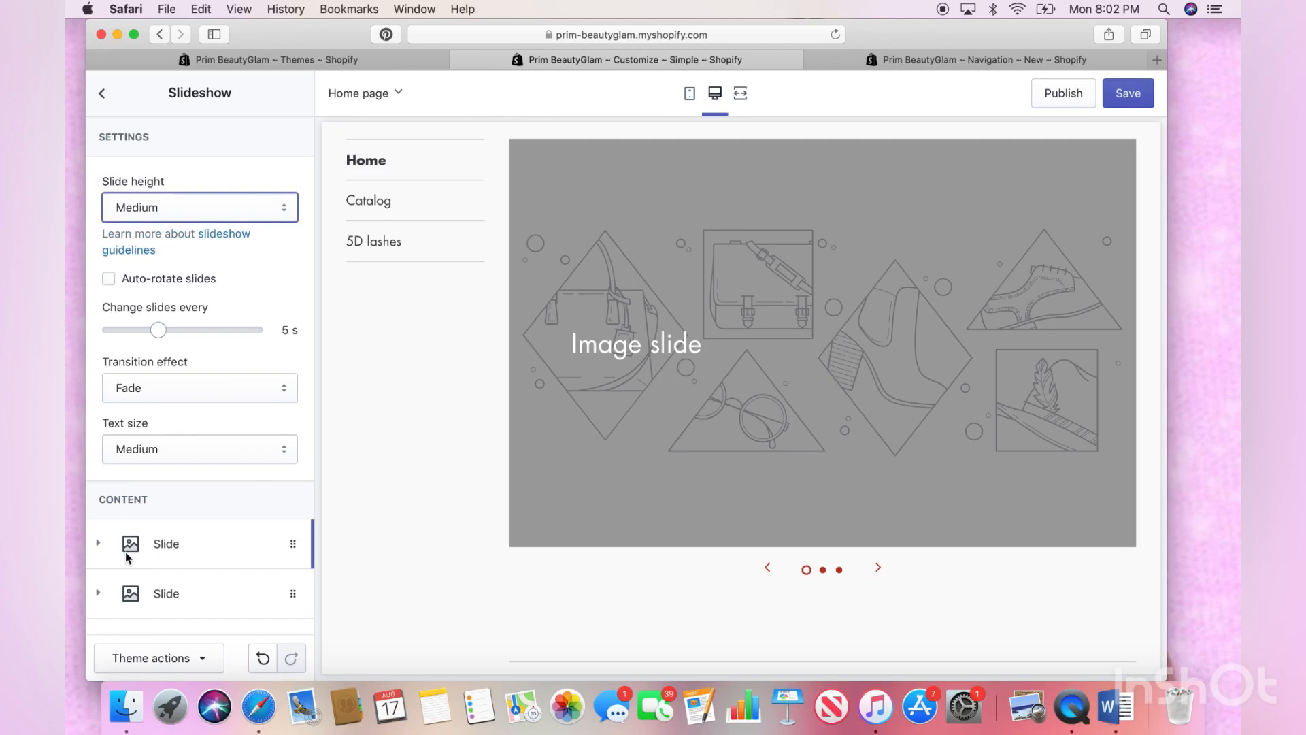
Set the first slide's image to the "Level up your lashes" banner from the image library
click(129, 548)
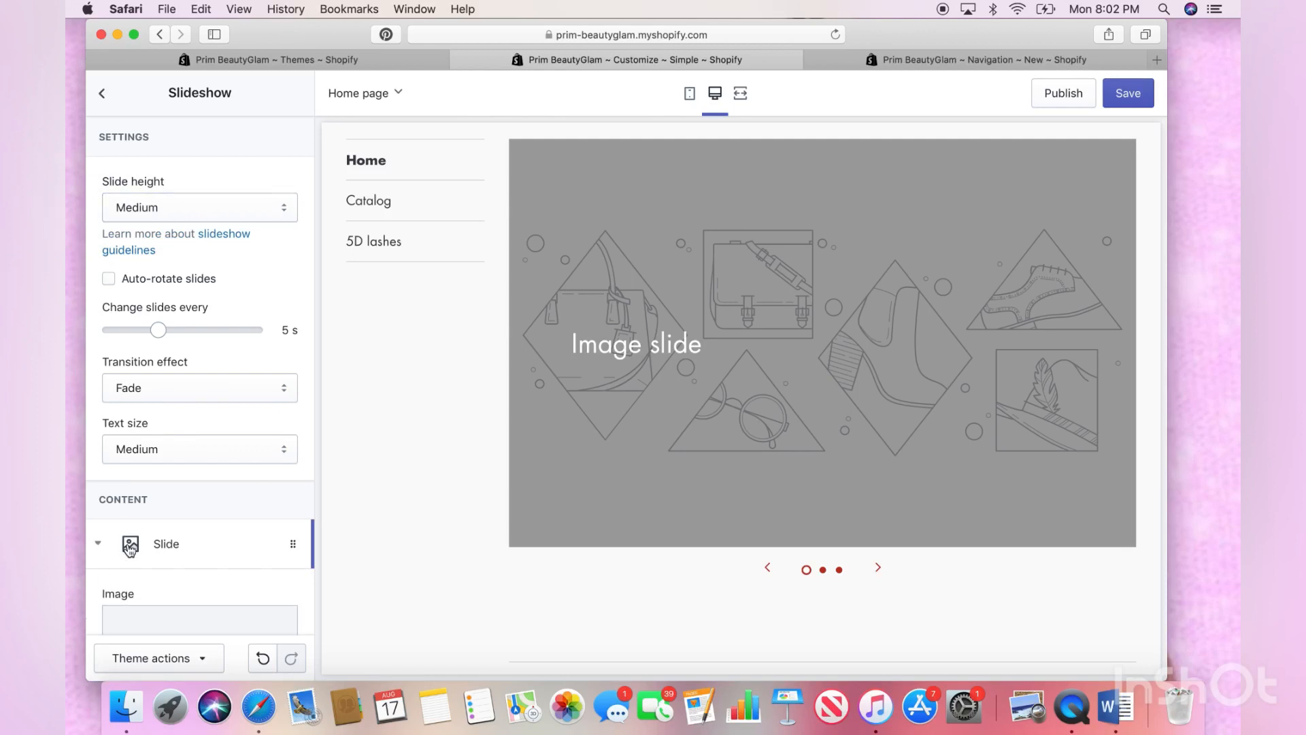
click(129, 548)
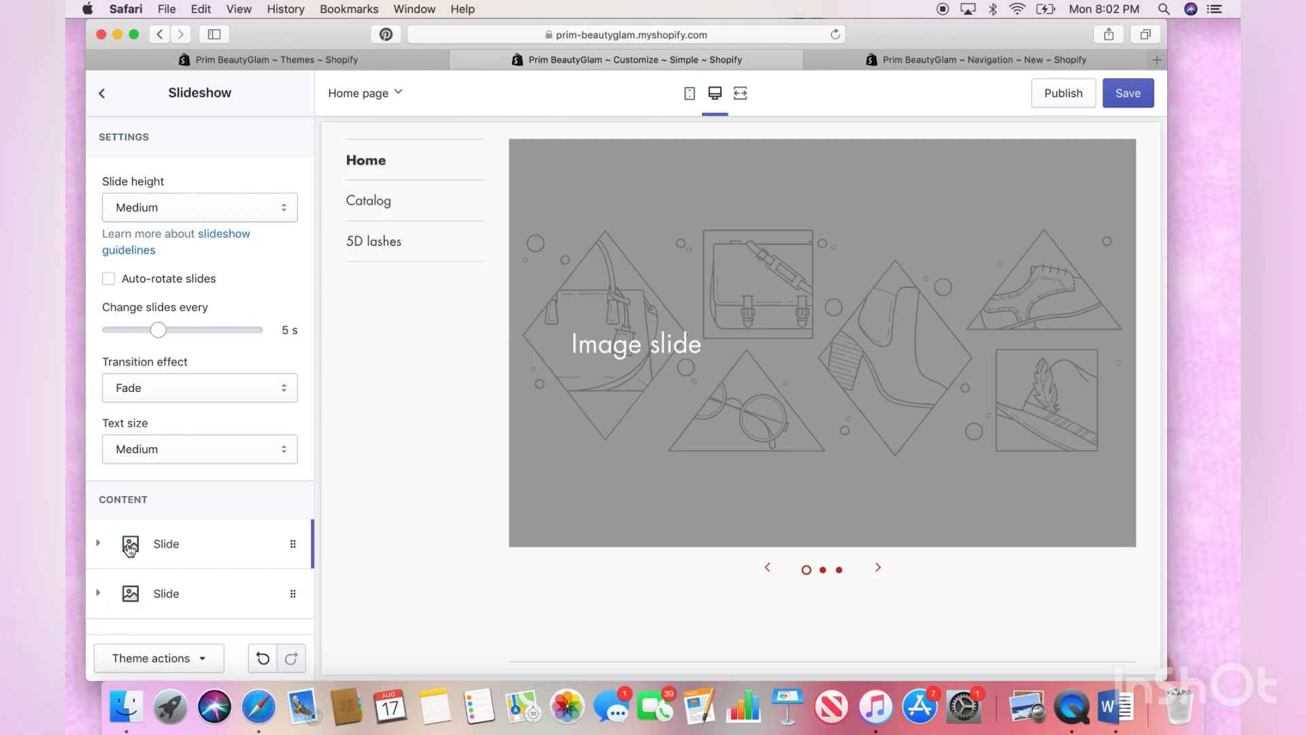
click(129, 549)
scroll(130, 550, down, 5)
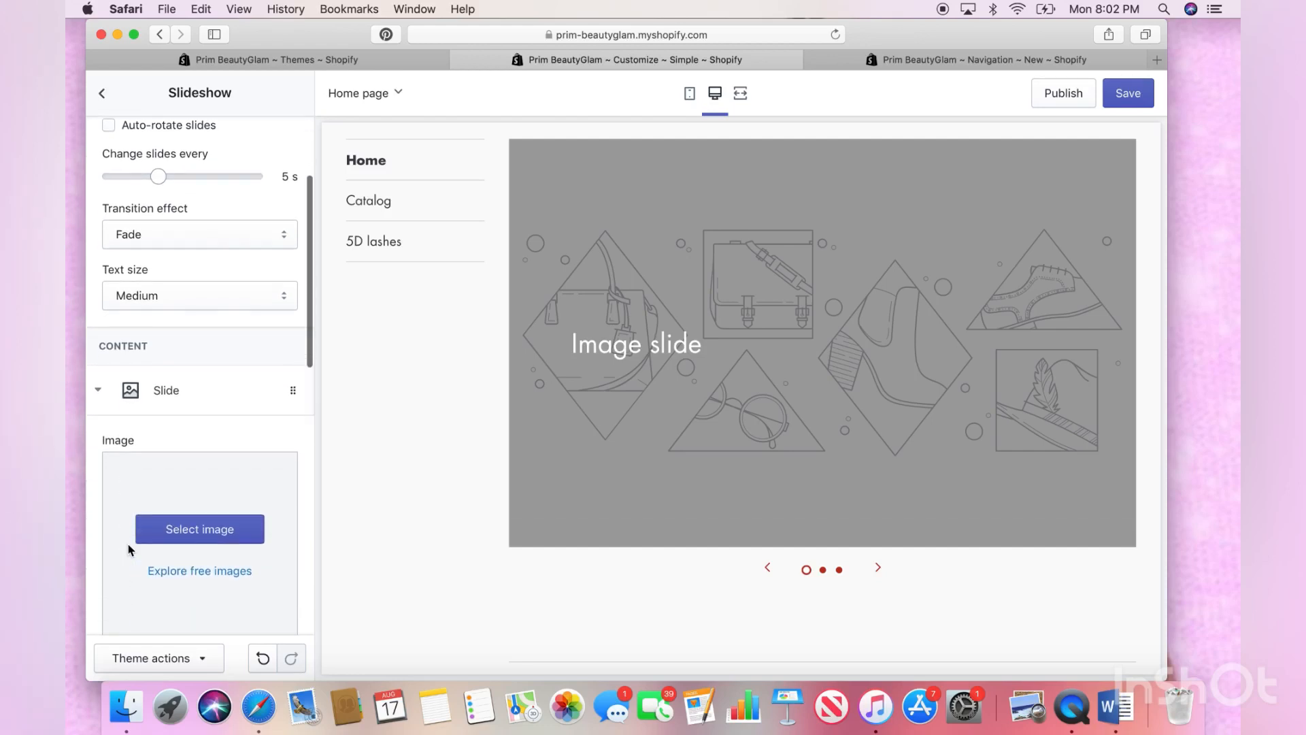
click(162, 533)
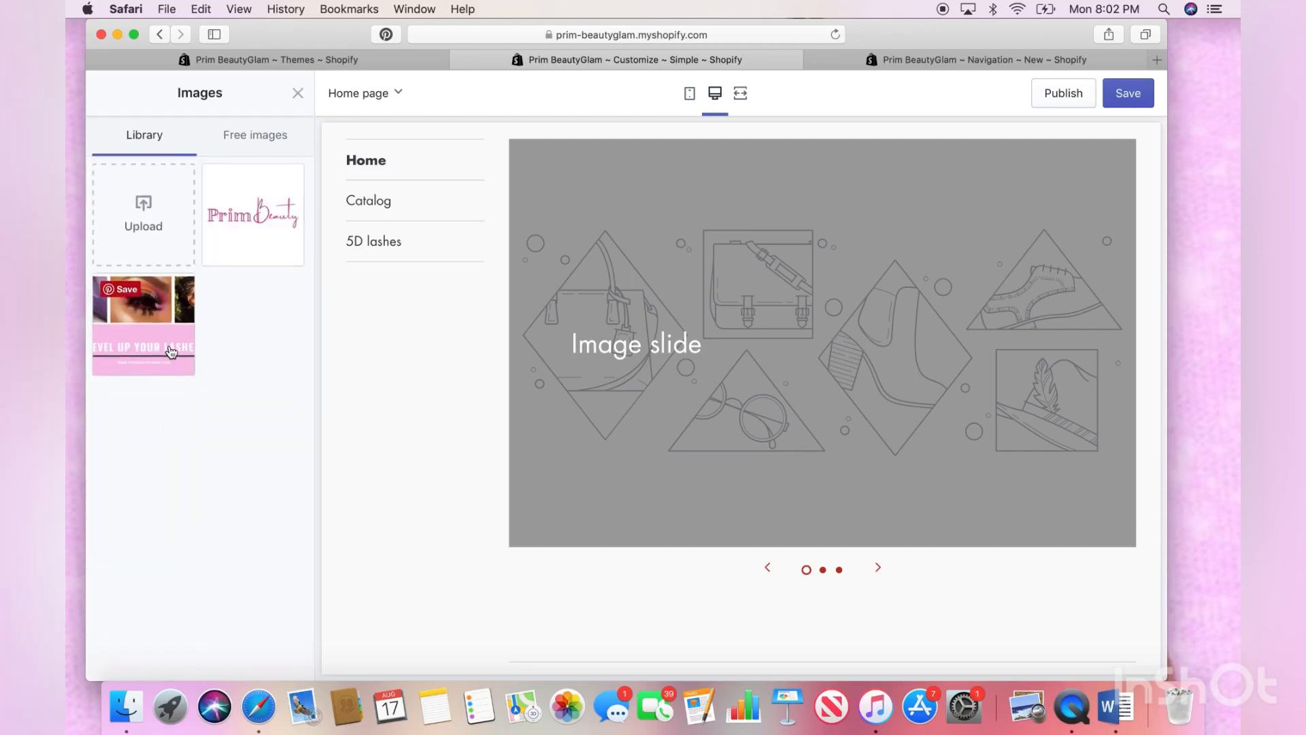
click(172, 350)
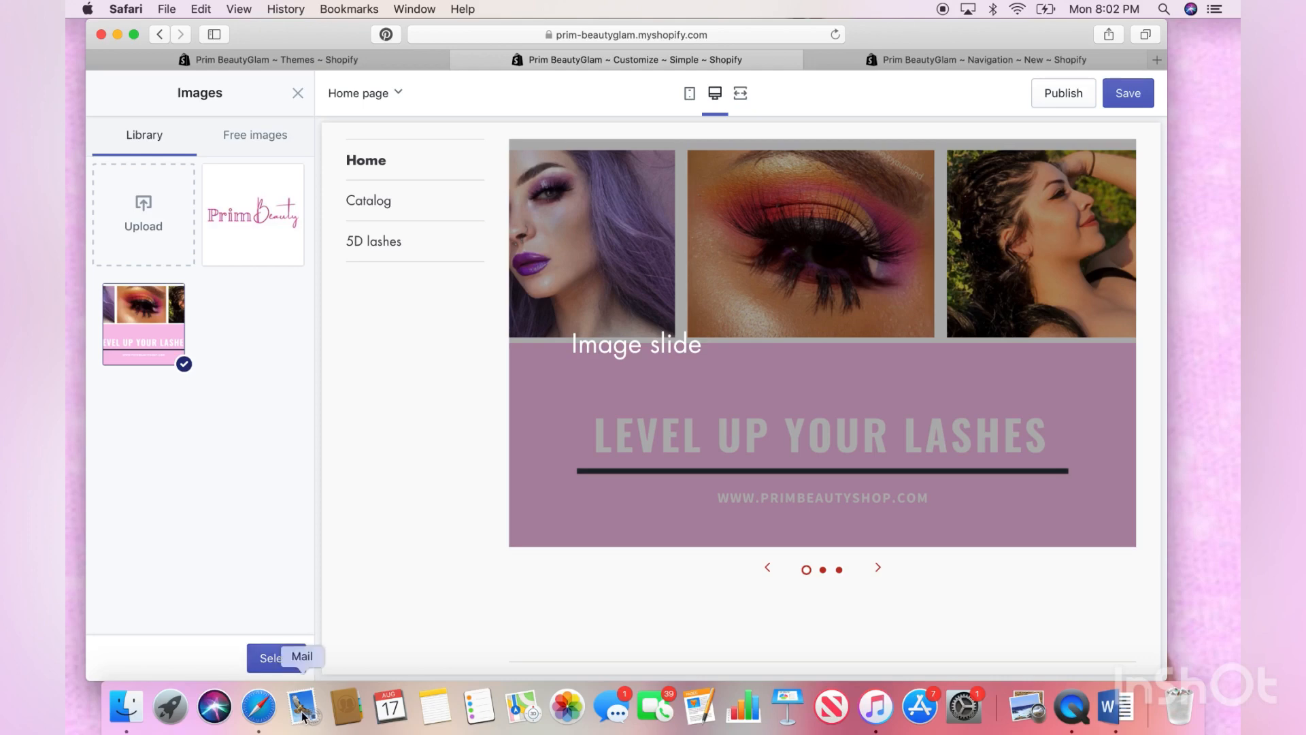
click(284, 657)
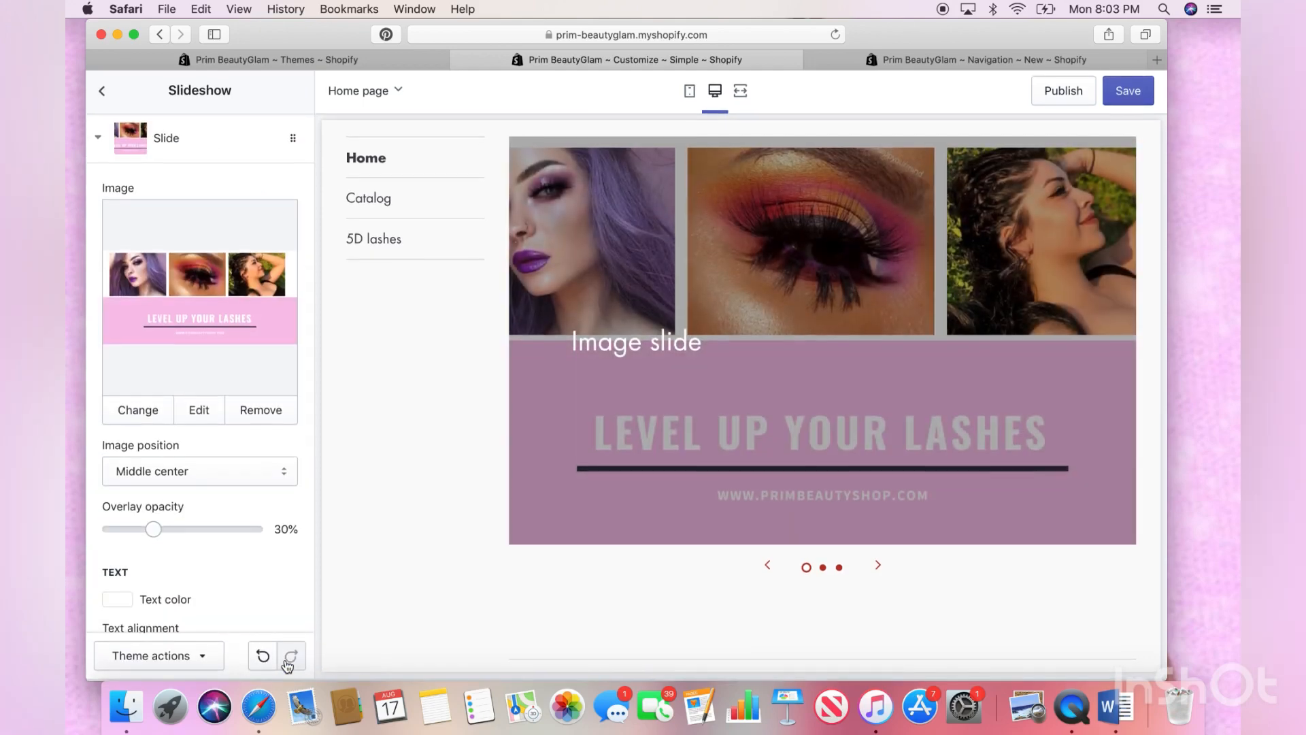
Set the second slide's image to the Prim Beauty logo from the library and return to the section list
scroll(242, 558, down, 5)
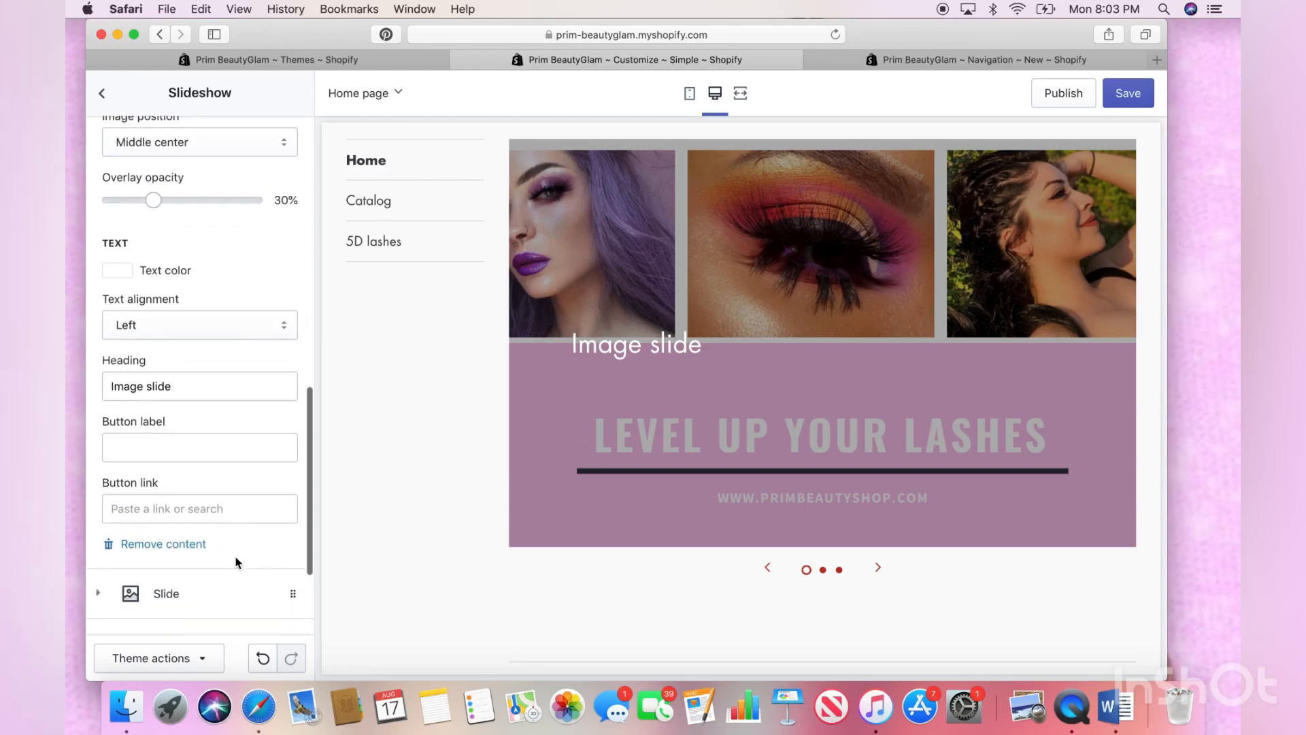
click(225, 601)
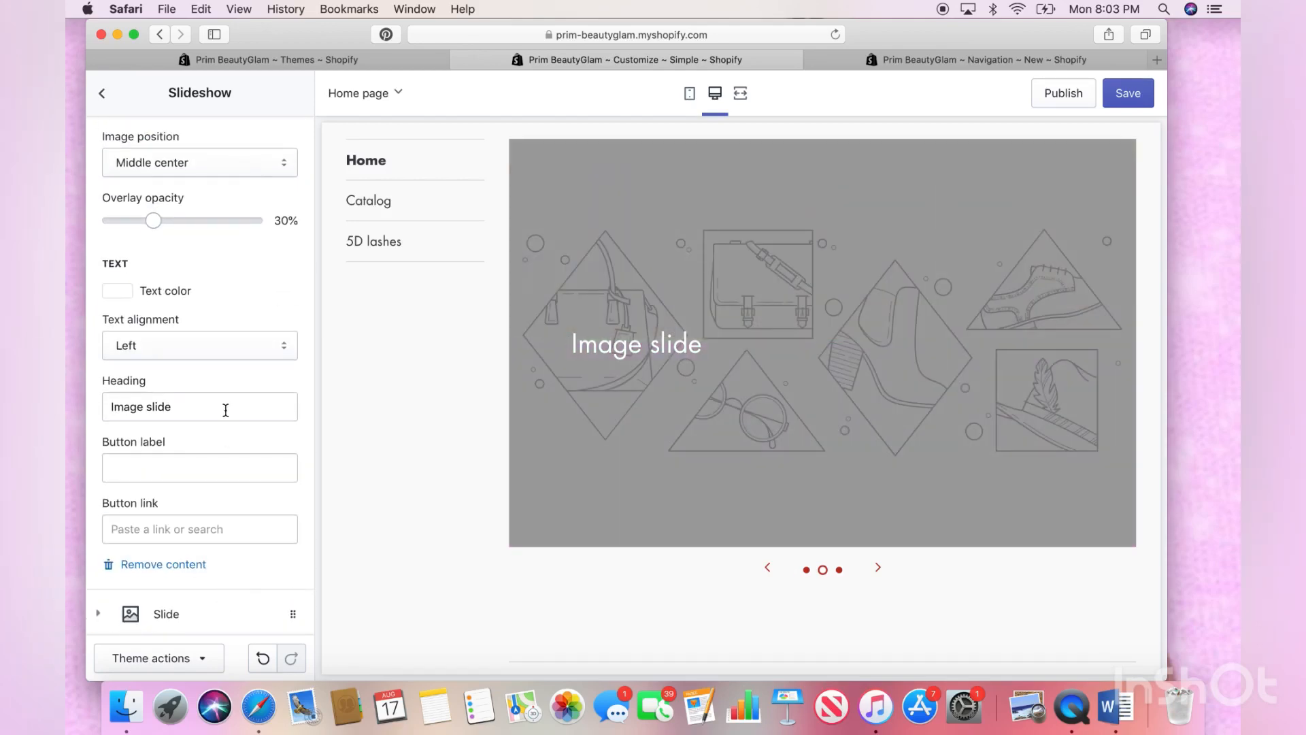
scroll(225, 410, down, 4)
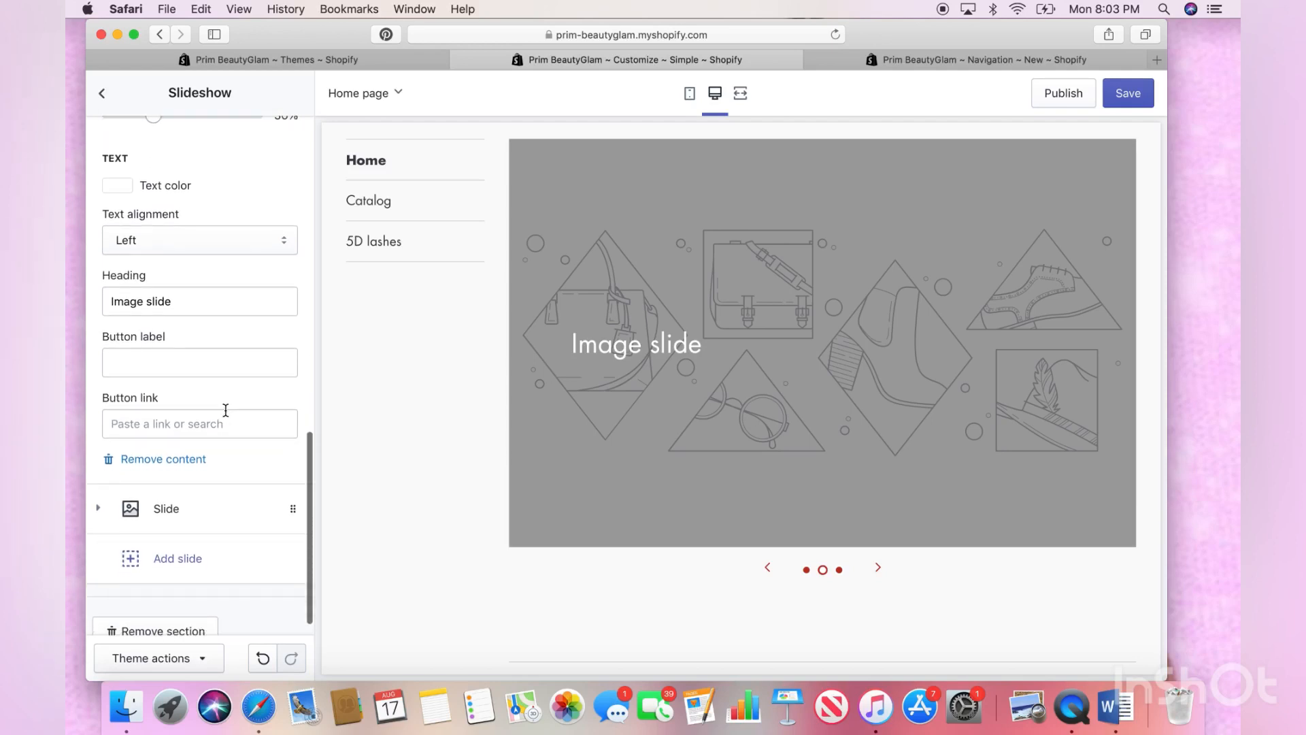
scroll(225, 409, up, 10)
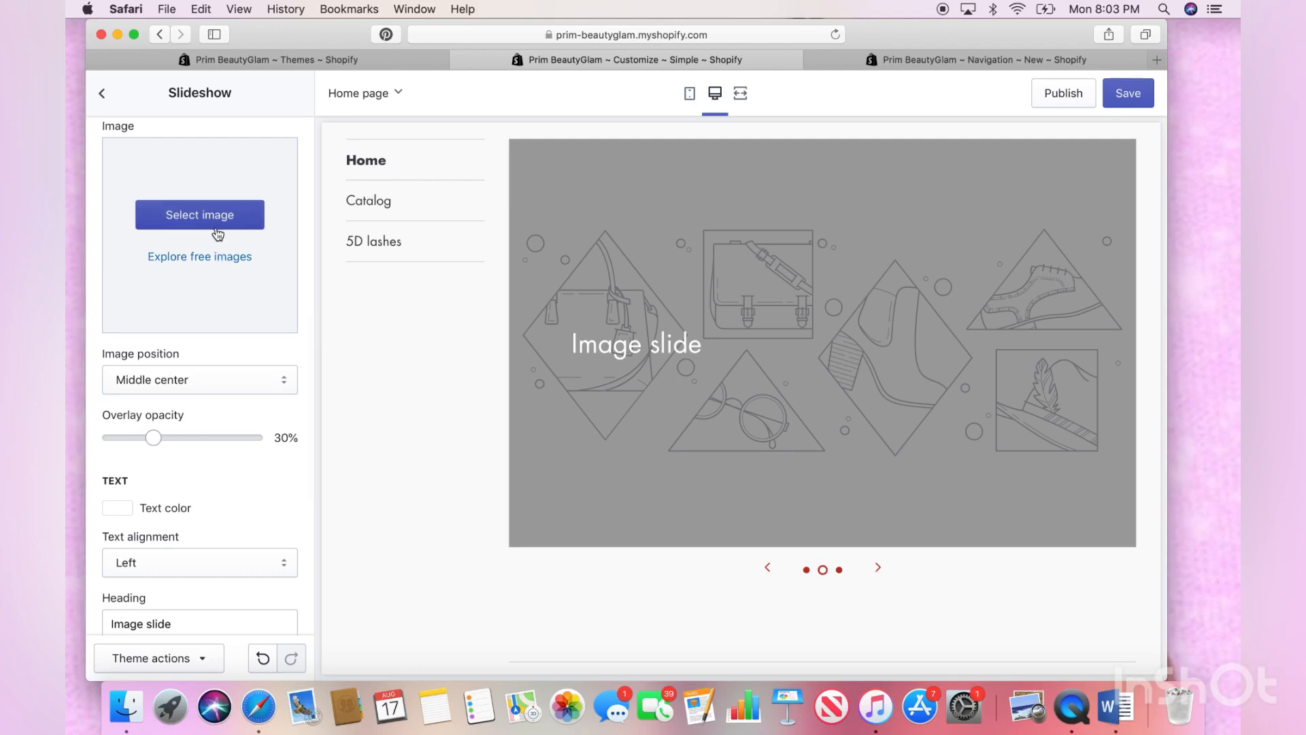
click(218, 216)
click(234, 227)
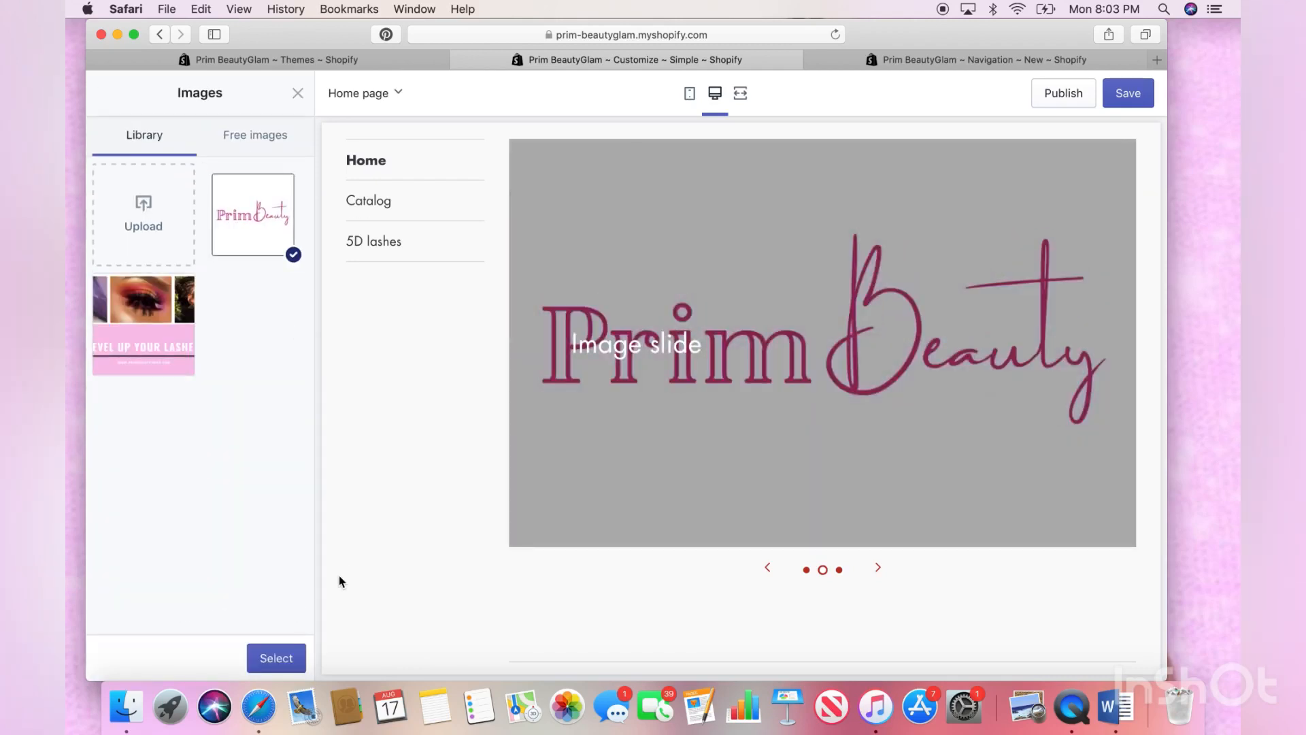
click(293, 659)
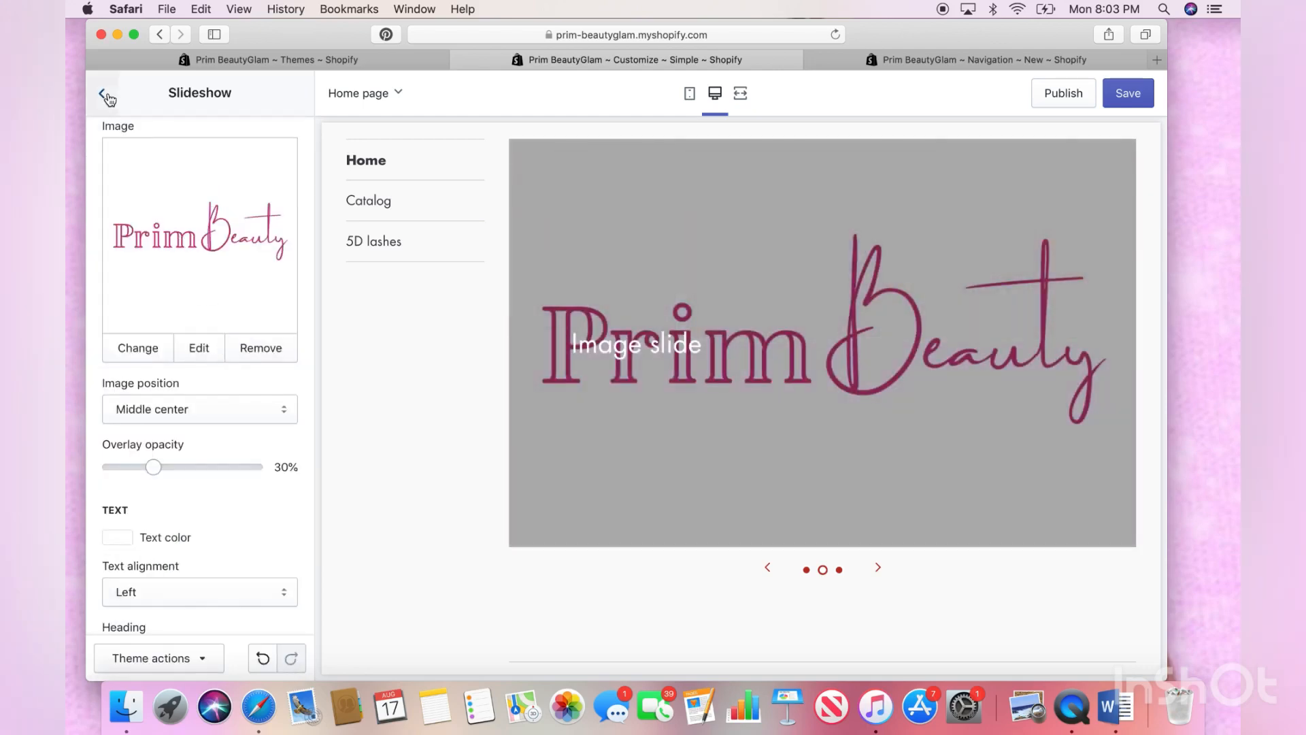
click(102, 94)
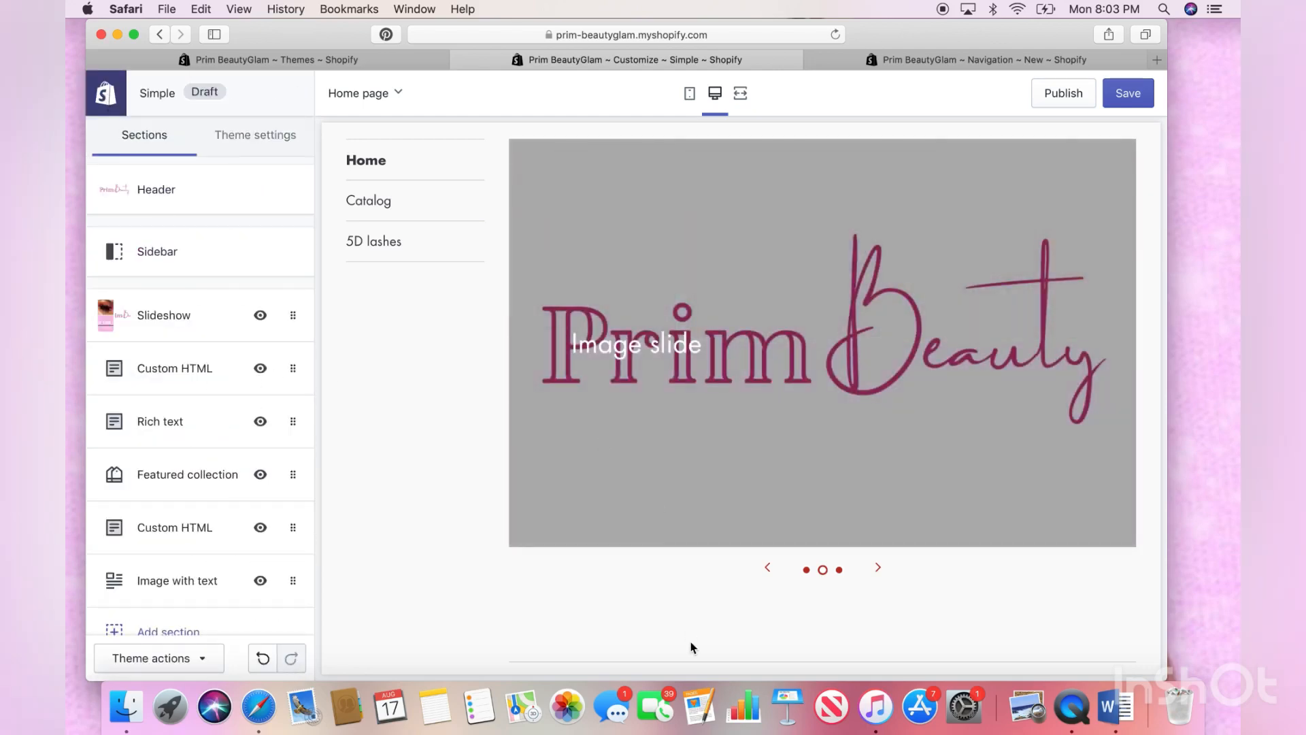
Check the HTML content of the Custom HTML section directly below the Slideshow, then remove that section
scroll(721, 597, down, 5)
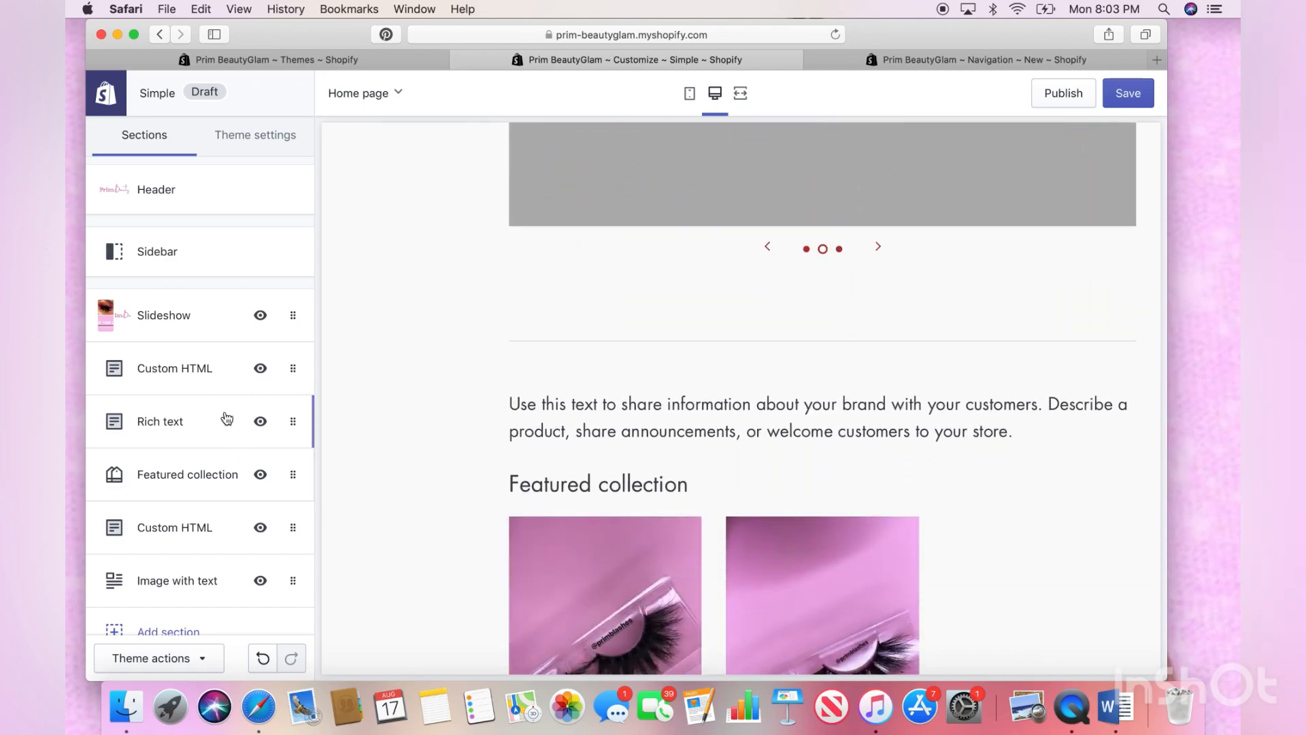
click(212, 381)
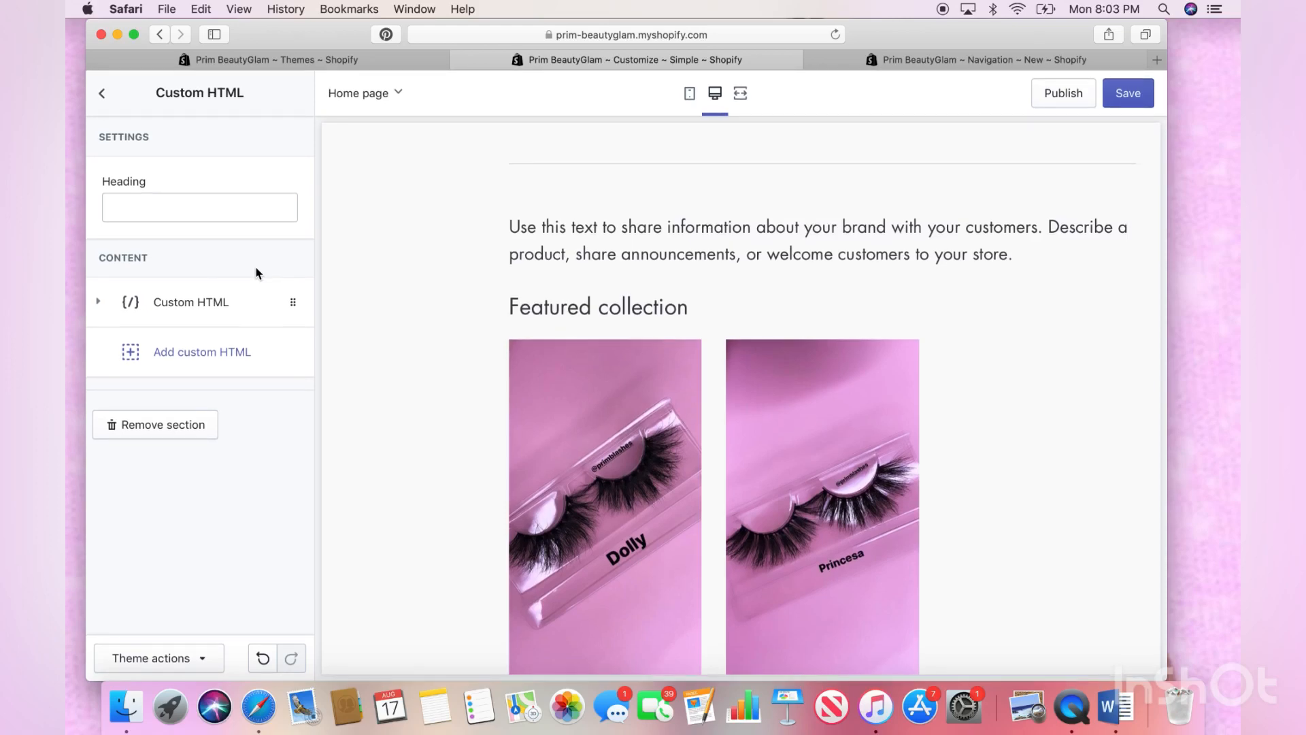
click(227, 307)
scroll(225, 304, down, 5)
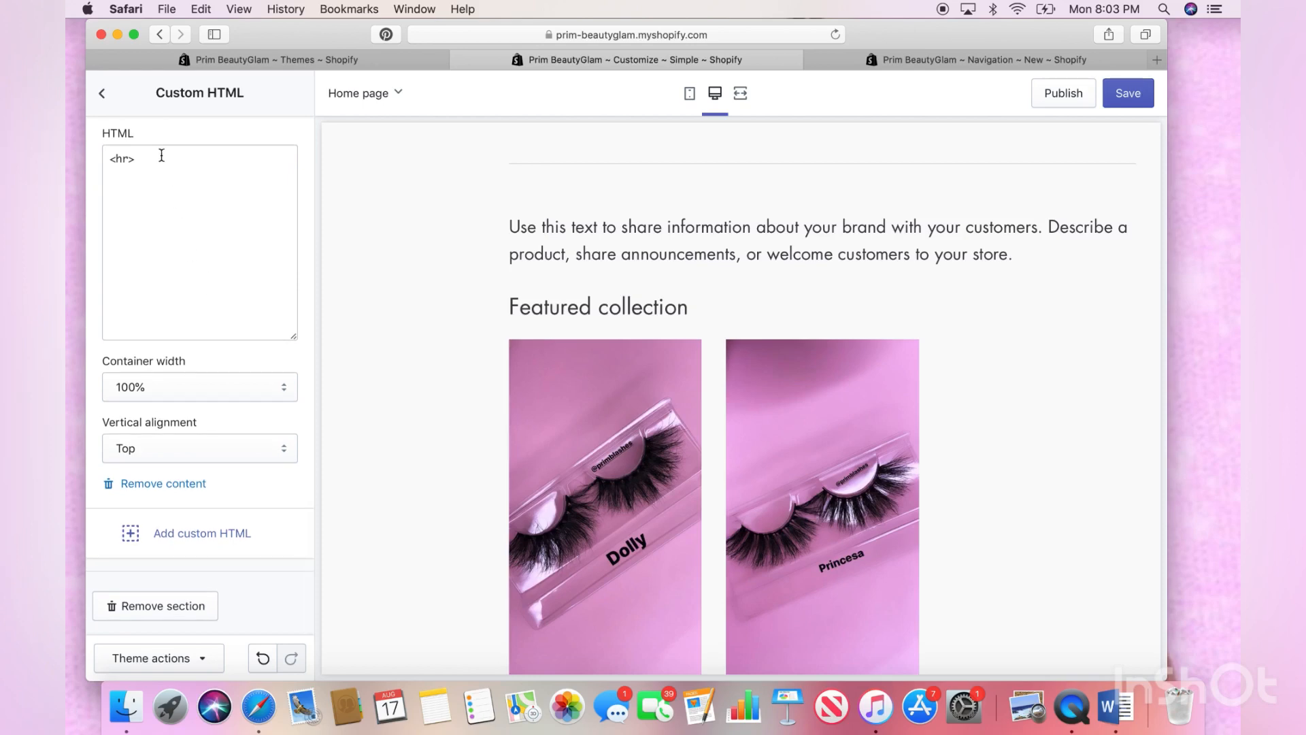
click(103, 93)
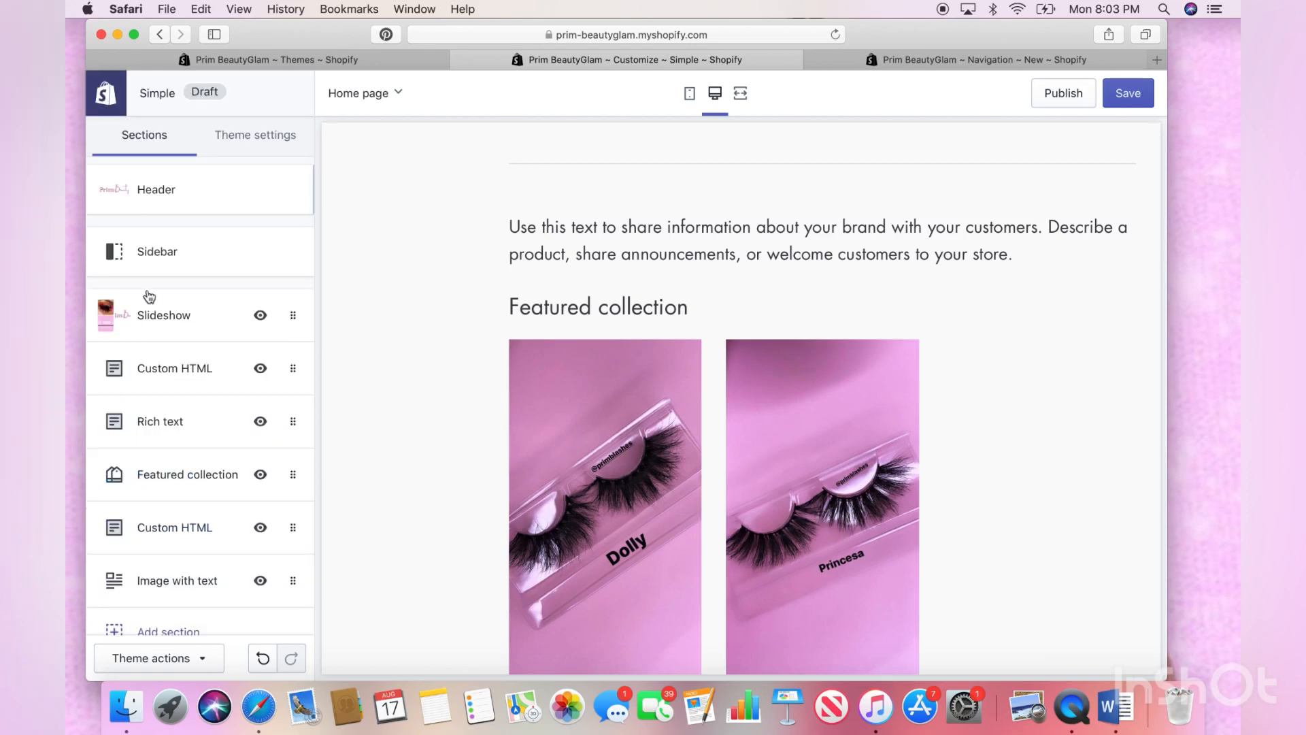
click(218, 381)
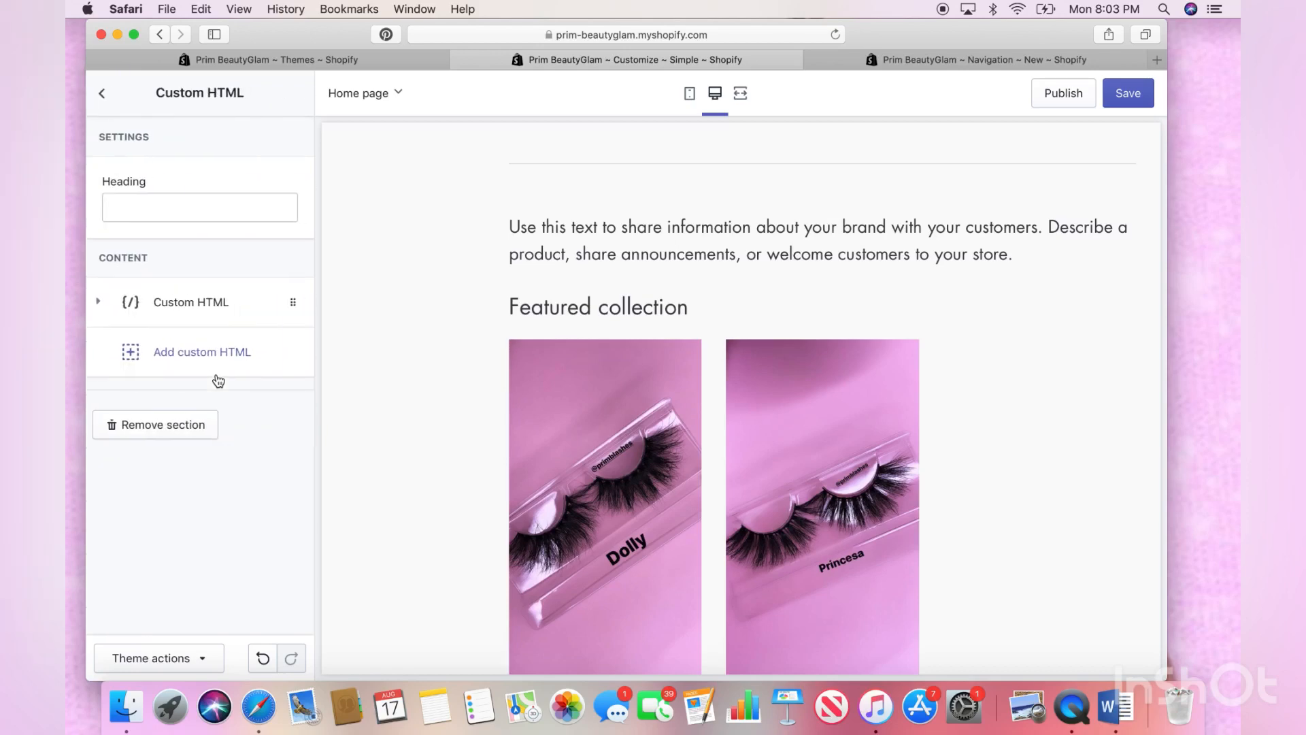
click(105, 95)
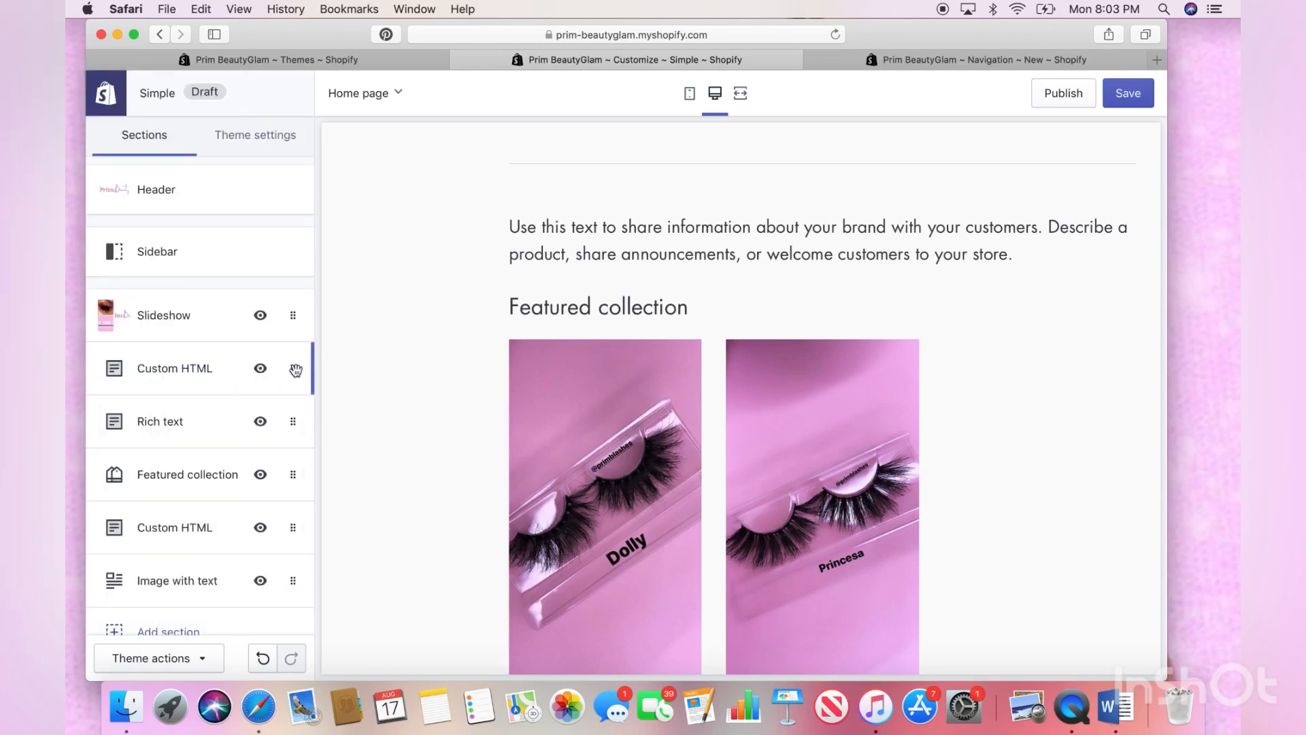
click(296, 370)
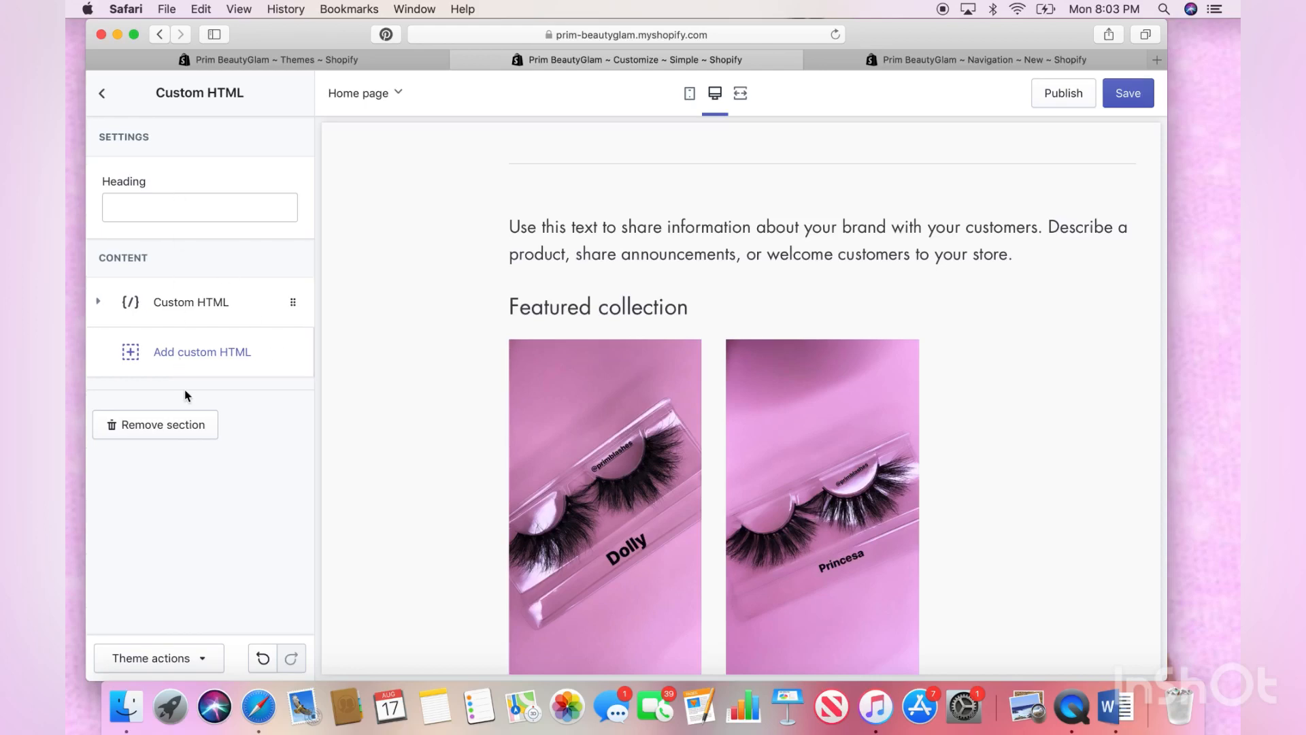
click(188, 426)
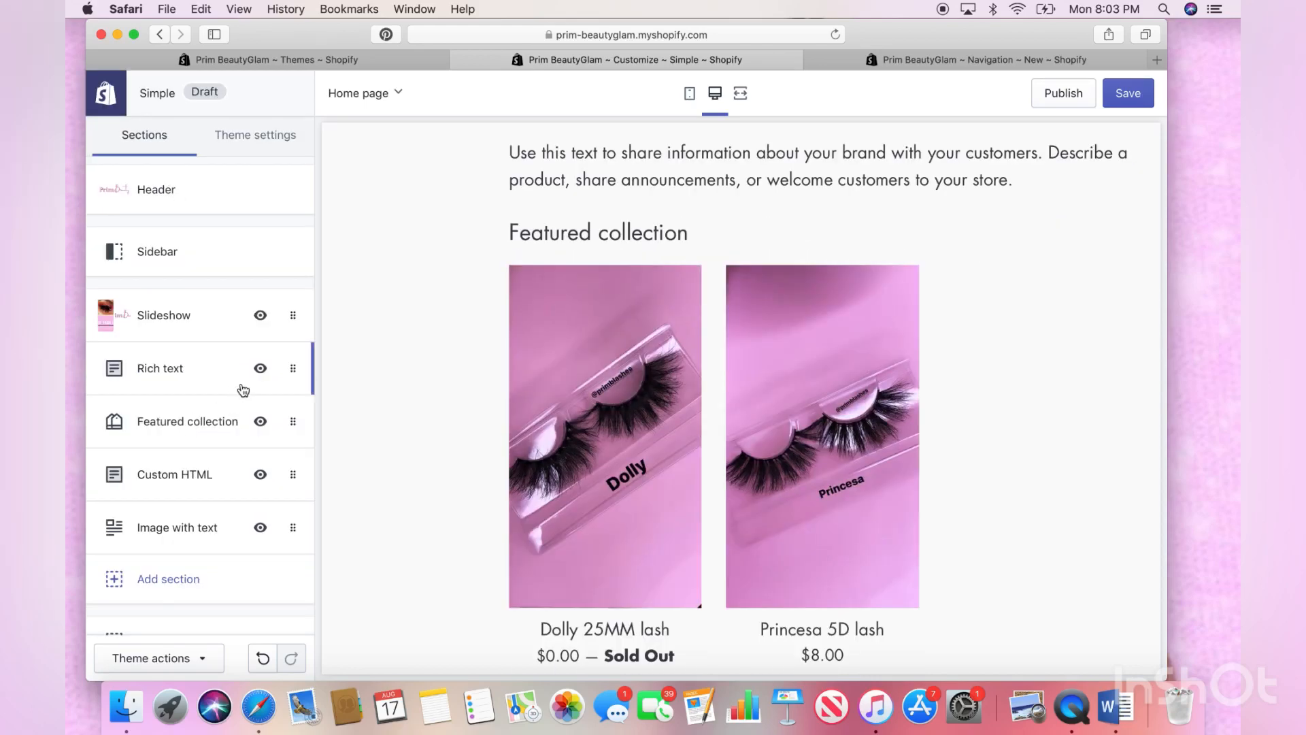
Shorten the Rich text section's placeholder text to "Use this text"
click(216, 368)
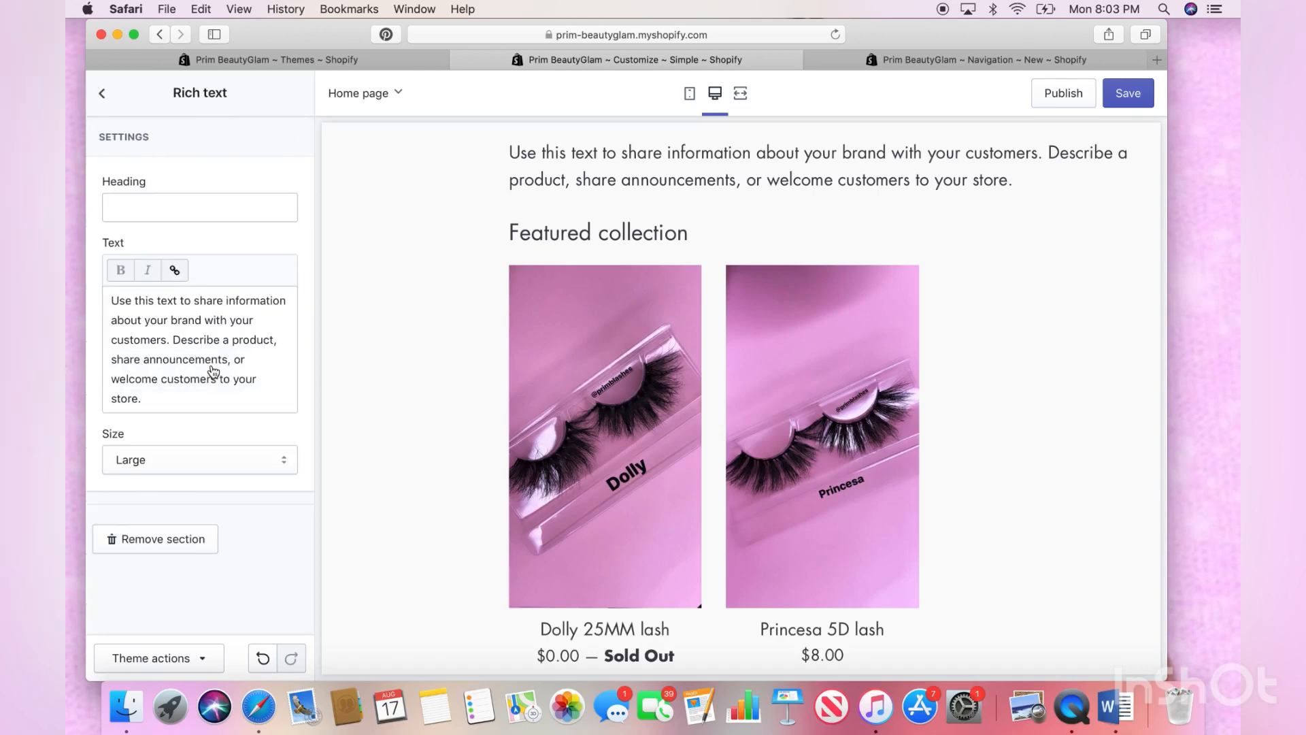
click(262, 395)
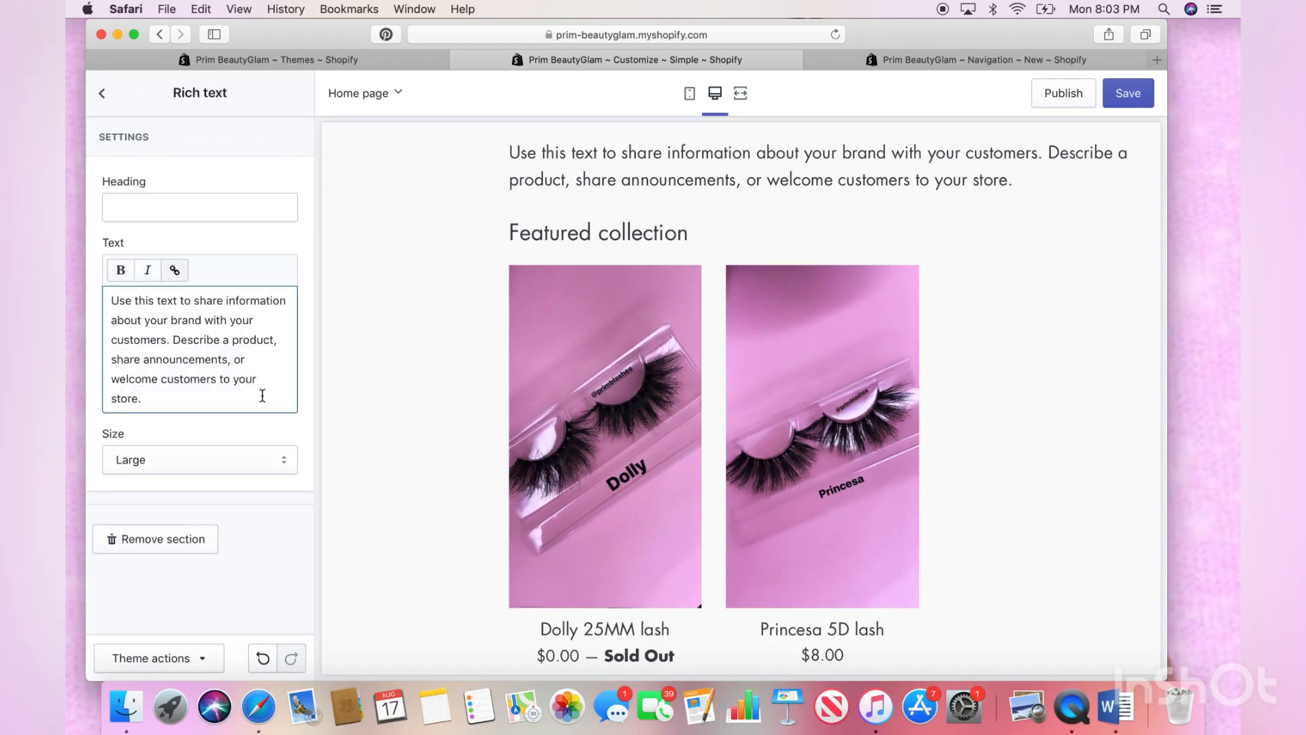
key(BackSpace)
key(BackSpace)
key(BackSpace)
key(BackSpace)
key(BackSpace)
key(BackSpace)
key(BackSpace)
key(BackSpace)
key(BackSpace)
key(BackSpace)
key(BackSpace)
key(BackSpace)
key(BackSpace)
key(BackSpace)
key(BackSpace)
key(BackSpace)
key(BackSpace)
key(BackSpace)
key(BackSpace)
key(BackSpace)
key(BackSpace)
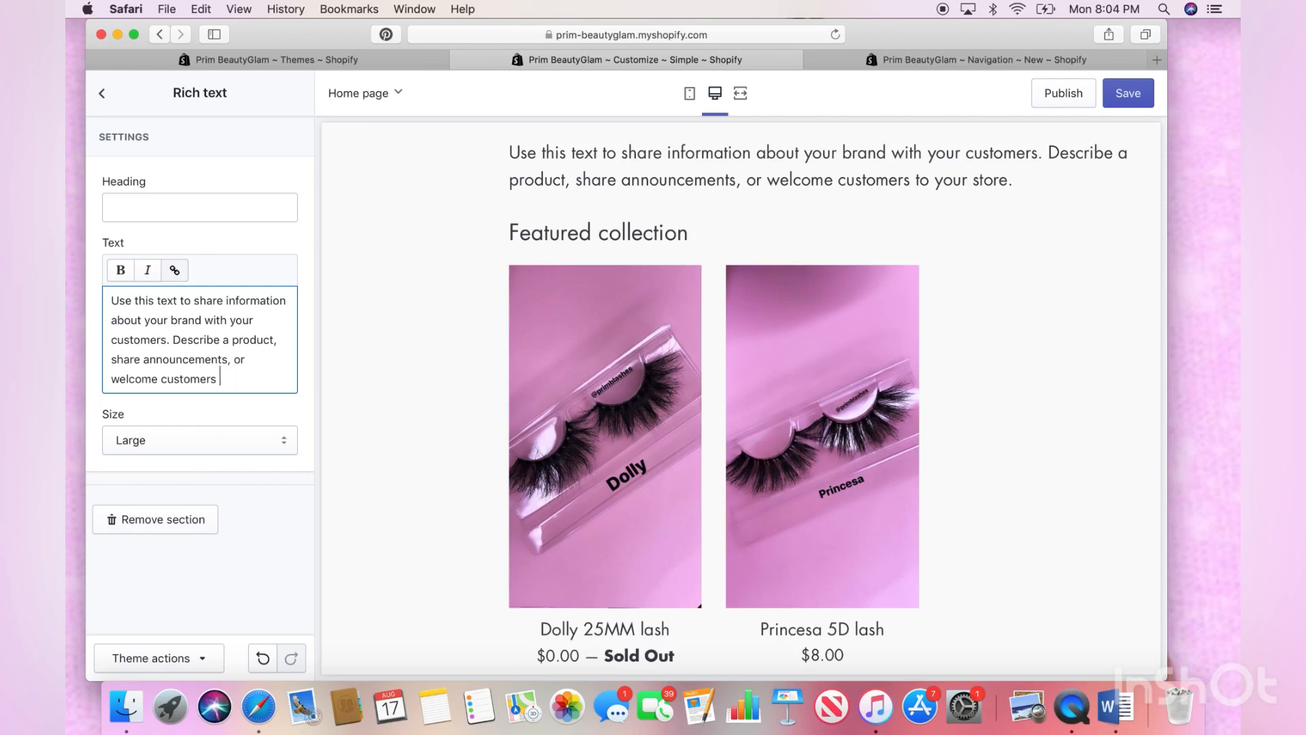
key(BackSpace)
key(BackSpace)
key(BackSpace)
key(BackSpace)
key(BackSpace)
key(BackSpace)
key(BackSpace)
key(BackSpace)
key(BackSpace)
key(BackSpace)
key(BackSpace)
key(BackSpace)
key(BackSpace)
key(BackSpace)
key(BackSpace)
key(BackSpace)
key(BackSpace)
key(BackSpace)
key(BackSpace)
key(BackSpace)
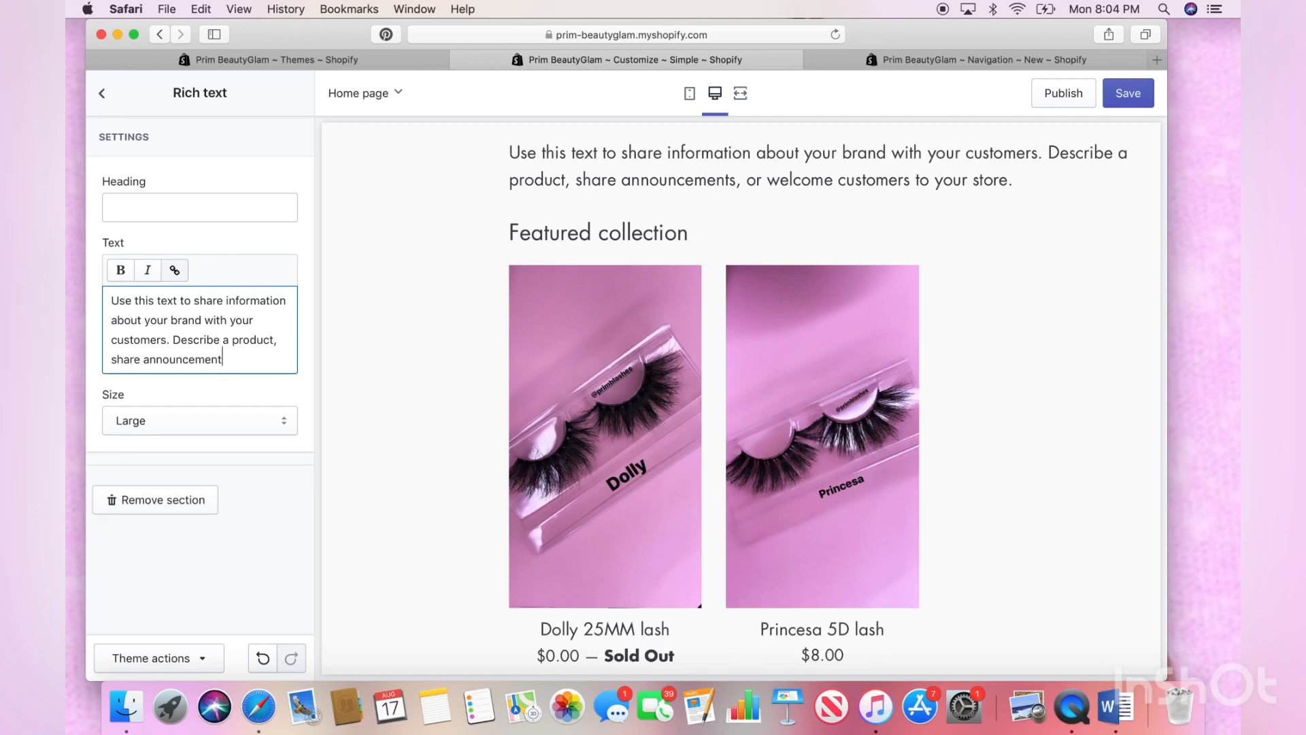
key(BackSpace)
key(BackSpace)
key(BackSpace)
key(BackSpace)
key(BackSpace)
key(BackSpace)
key(BackSpace)
key(BackSpace)
key(BackSpace)
key(BackSpace)
key(BackSpace)
key(BackSpace)
key(BackSpace)
key(BackSpace)
key(BackSpace)
key(BackSpace)
key(BackSpace)
key(BackSpace)
key(BackSpace)
key(BackSpace)
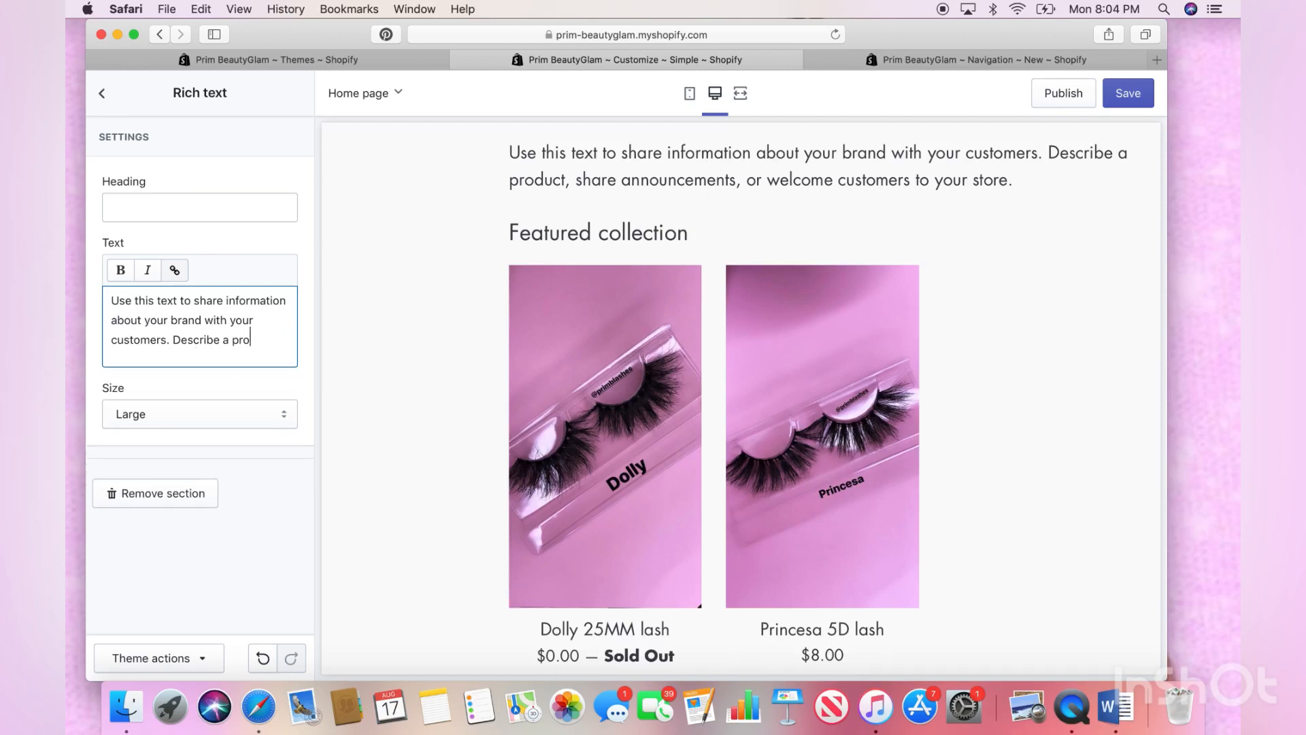
key(BackSpace)
key(BackSpace)
key(BackSpace)
key(BackSpace)
key(BackSpace)
key(BackSpace)
key(BackSpace)
key(BackSpace)
key(BackSpace)
key(BackSpace)
key(BackSpace)
key(BackSpace)
key(BackSpace)
key(BackSpace)
key(BackSpace)
key(BackSpace)
key(BackSpace)
key(BackSpace)
key(BackSpace)
key(BackSpace)
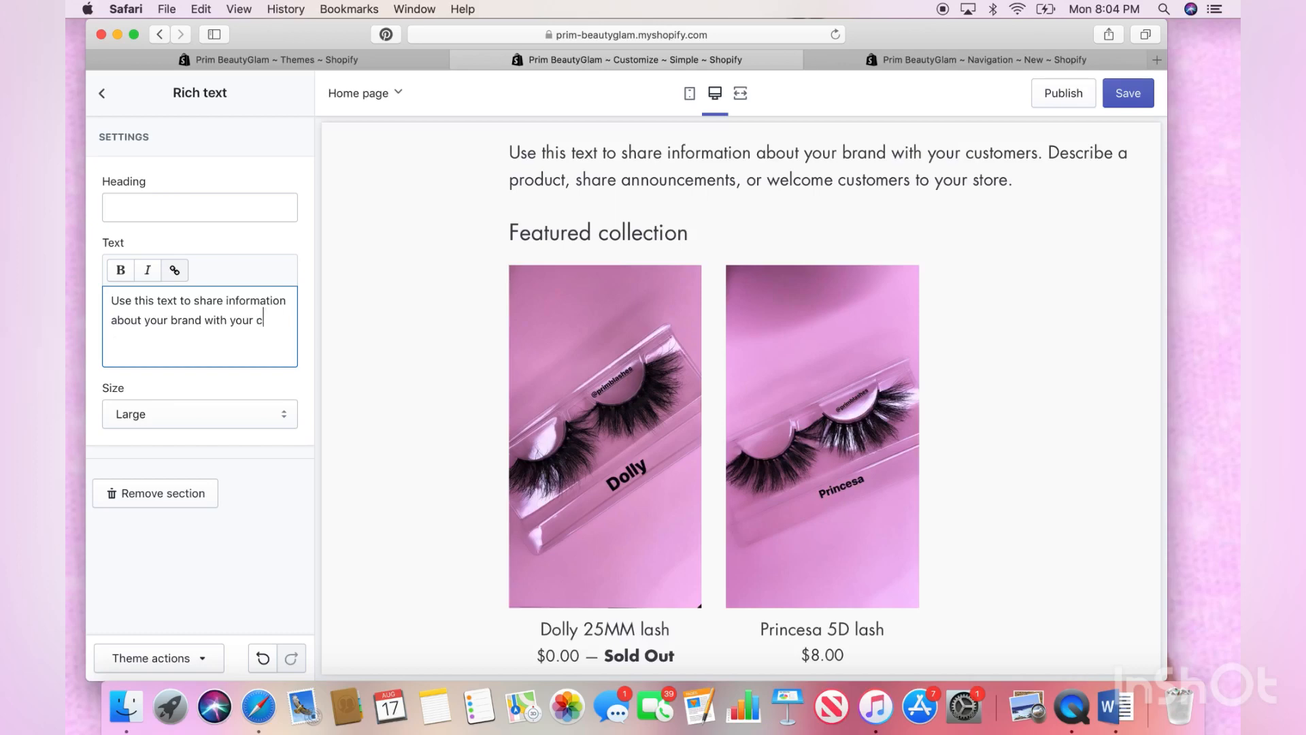
key(BackSpace)
key(BackSpace)
key(BackSpace)
key(BackSpace)
key(BackSpace)
key(BackSpace)
key(BackSpace)
key(BackSpace)
key(BackSpace)
key(BackSpace)
key(BackSpace)
key(BackSpace)
key(BackSpace)
key(BackSpace)
key(BackSpace)
key(BackSpace)
key(BackSpace)
key(BackSpace)
key(BackSpace)
key(BackSpace)
key(BackSpace)
key(BackSpace)
key(BackSpace)
key(BackSpace)
key(BackSpace)
key(BackSpace)
key(BackSpace)
key(BackSpace)
key(BackSpace)
key(BackSpace)
key(BackSpace)
key(BackSpace)
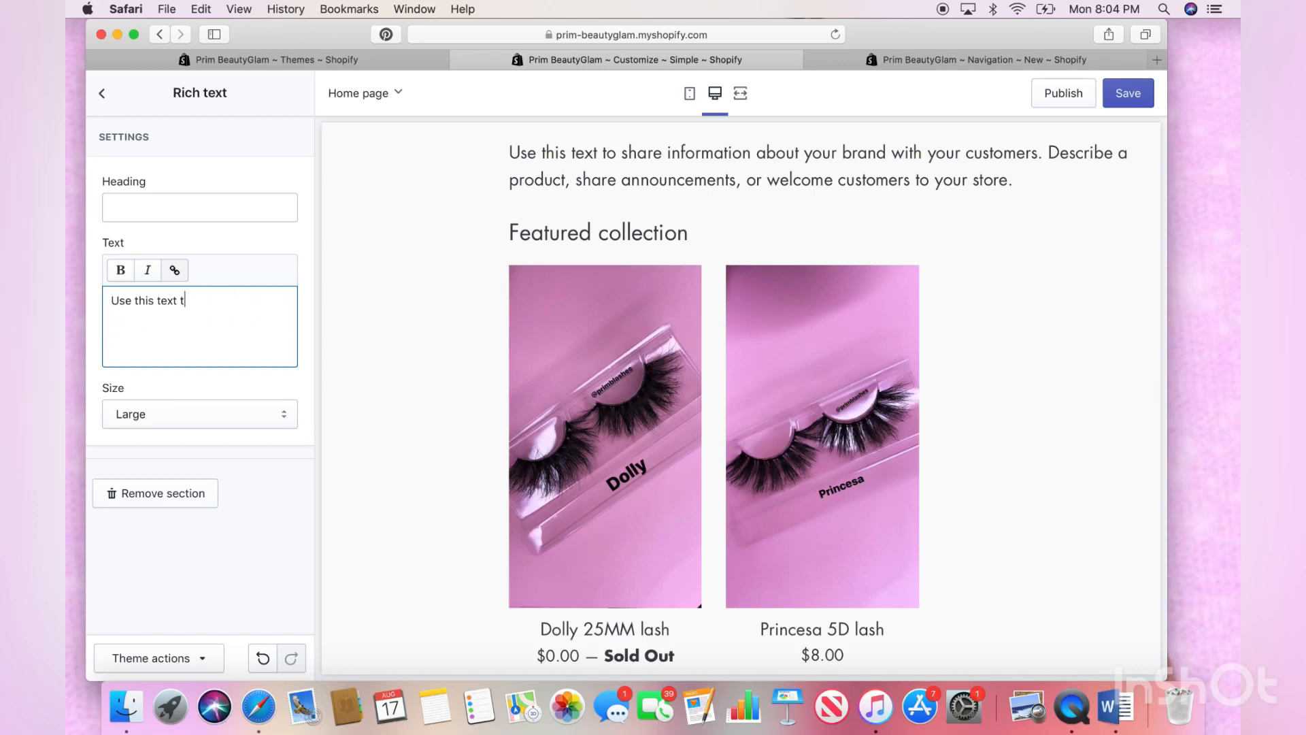
key(BackSpace)
key(BackSpace)
key(BackSpace)
text(text)
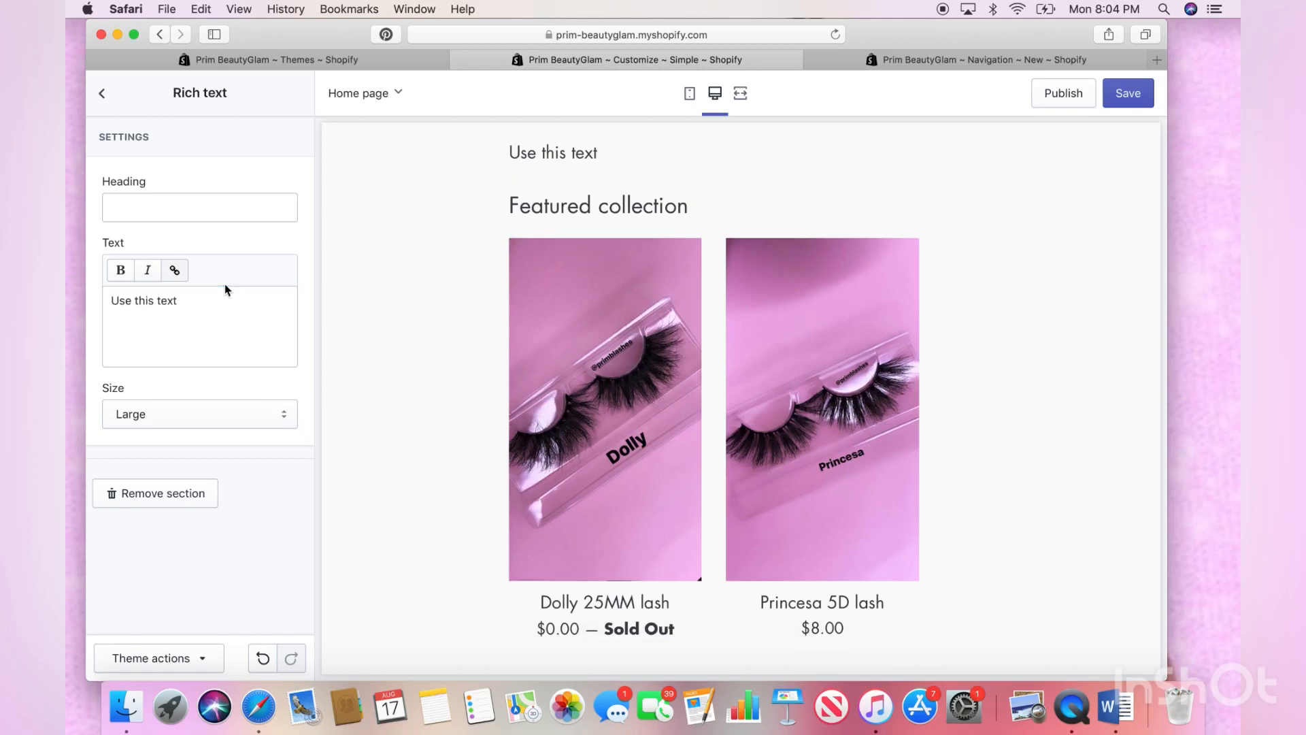
Replace the Rich text section's text with "level up your lashes."
click(224, 303)
key(BackSpace)
key(BackSpace)
key(BackSpace)
key(BackSpace)
key(BackSpace)
key(BackSpace)
key(BackSpace)
key(BackSpace)
key(BackSpace)
key(BackSpace)
key(BackSpace)
key(BackSpace)
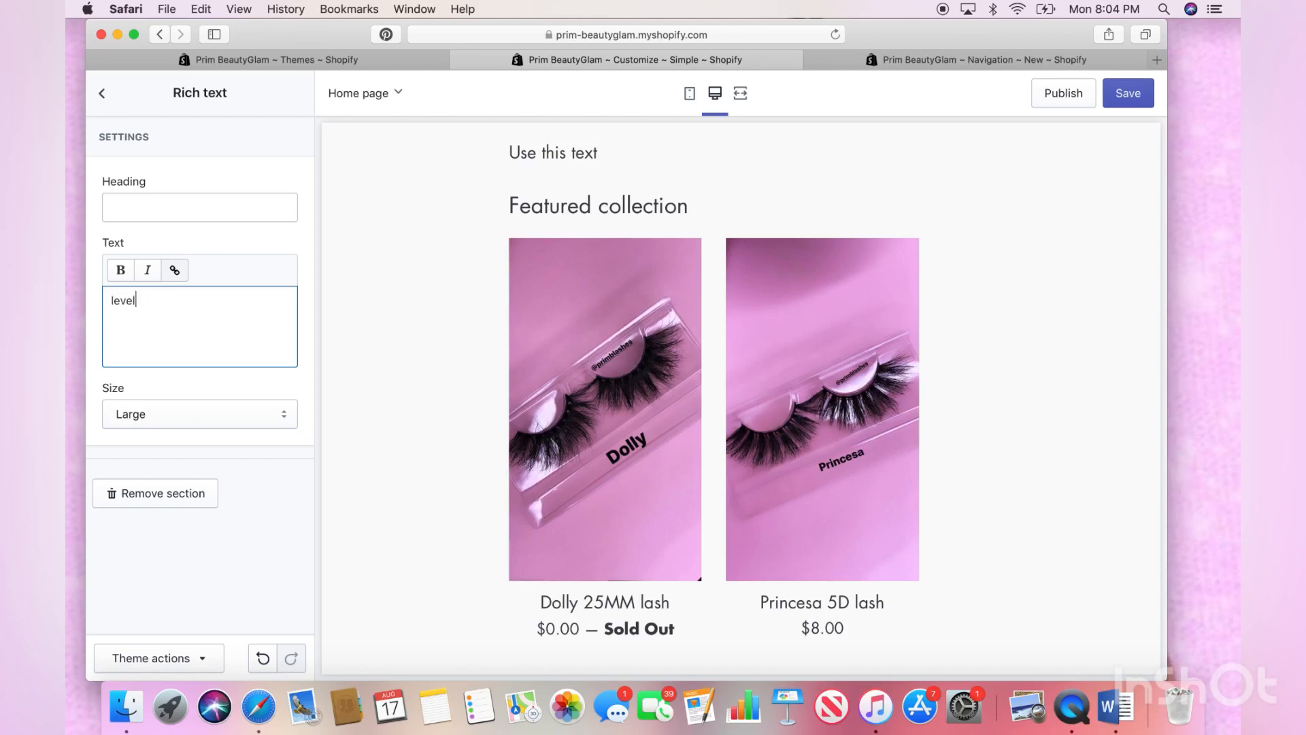
key(BackSpace)
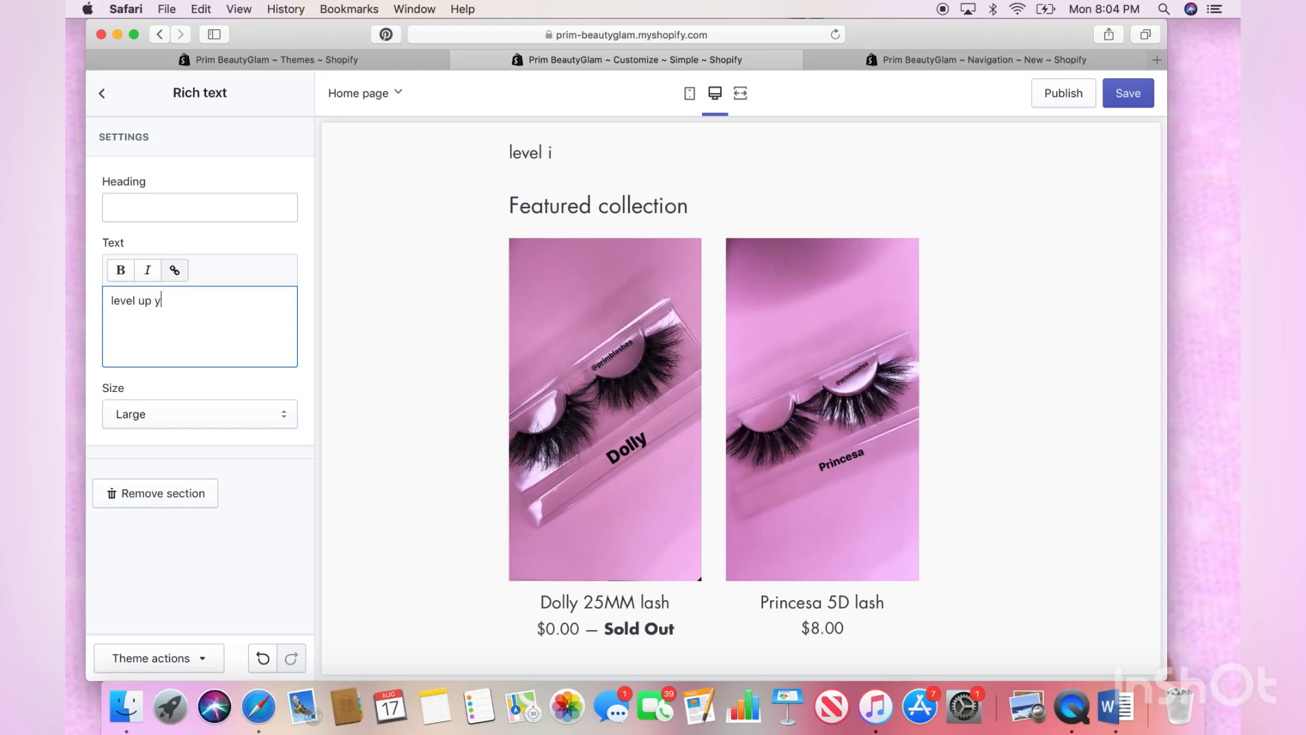
text(up yo)
key(BackSpace)
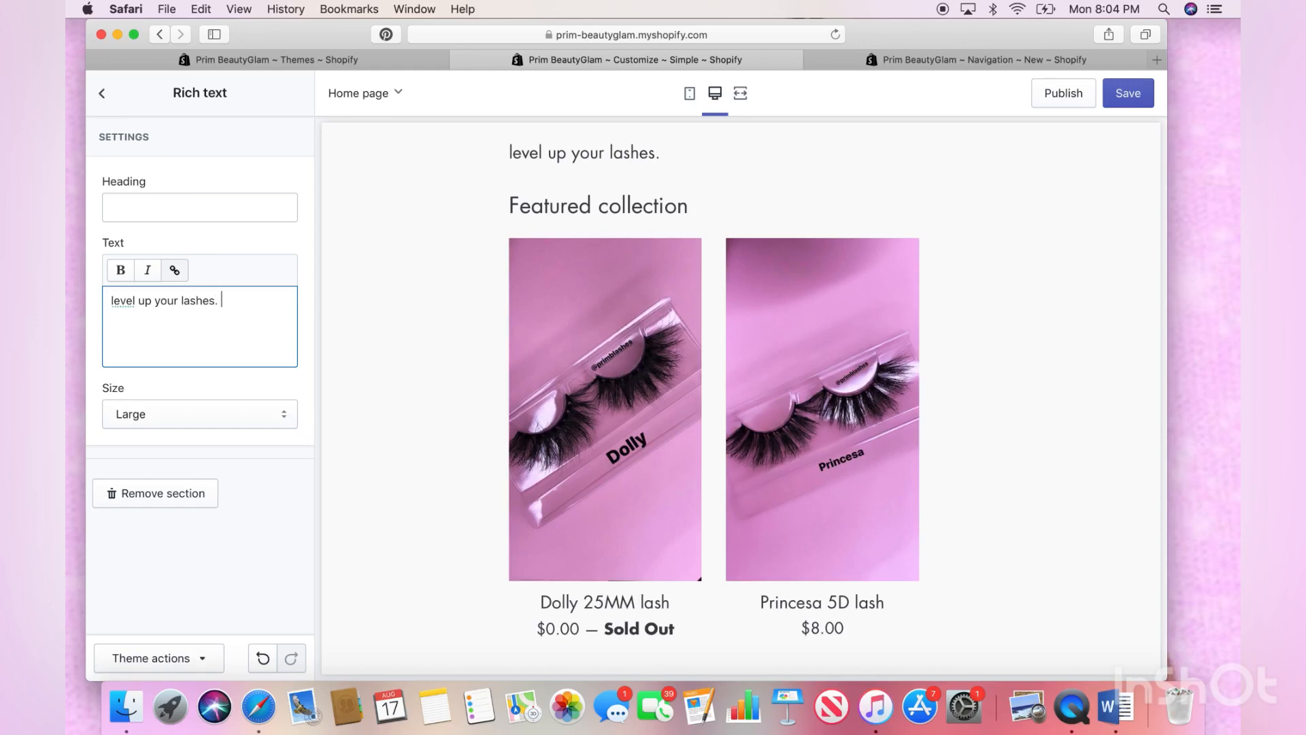
Append "these is our fluffy wispy styles" to the Rich text section's text and return to the section list
text(these is our fluff)
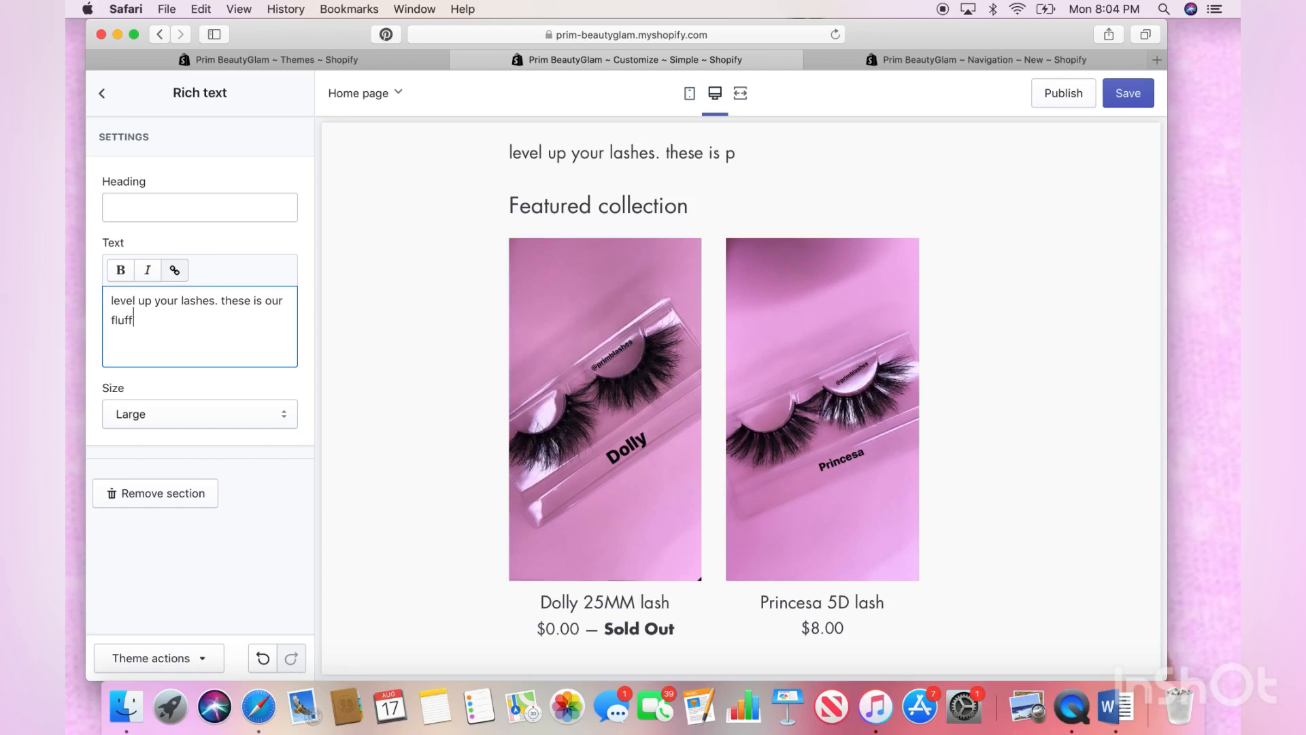
text(y wispy)
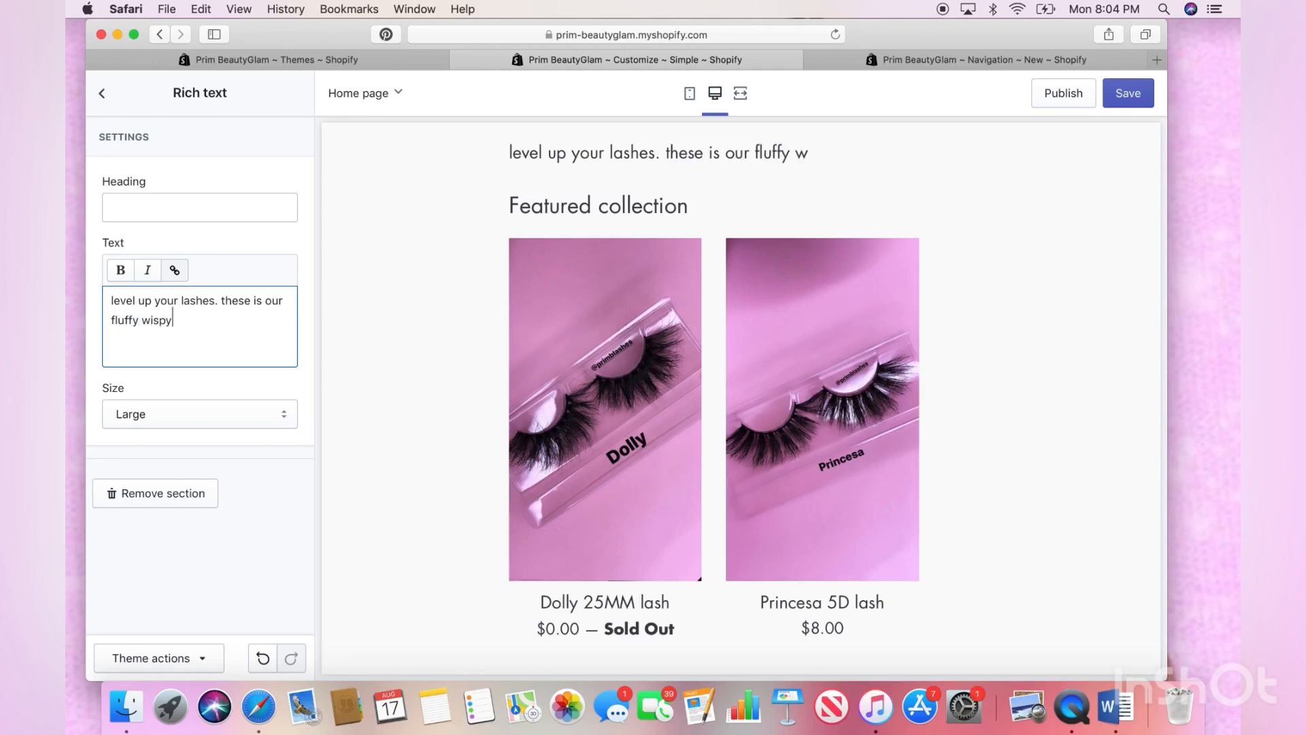
text( styles)
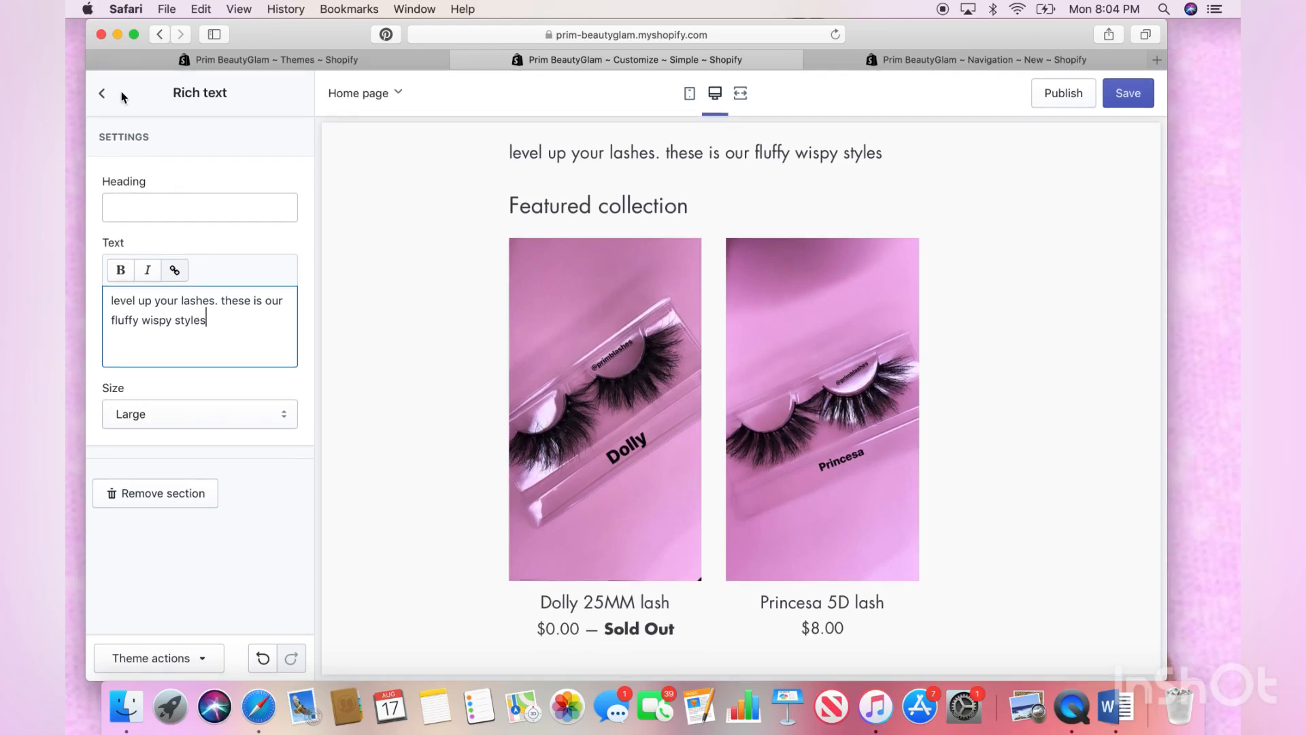
click(102, 93)
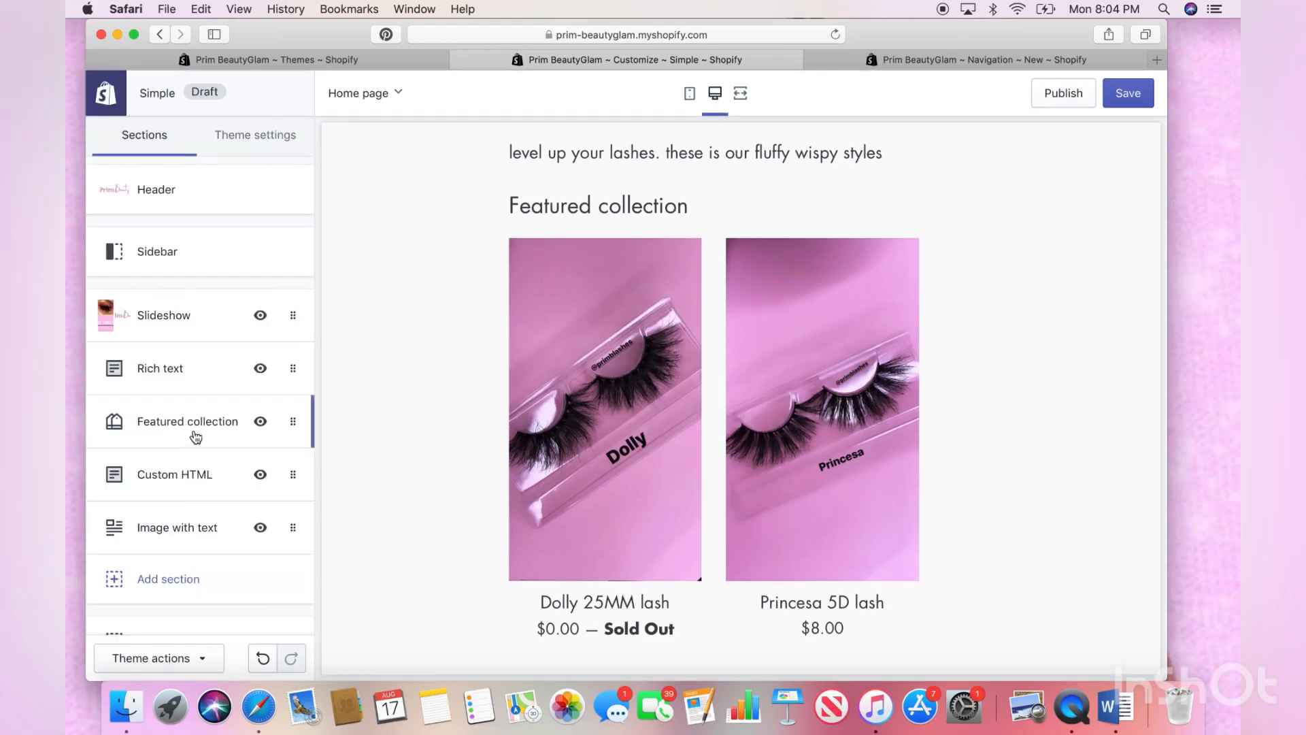
Change the Featured collection section's heading to "5D LASHES" and return to the section list
click(196, 438)
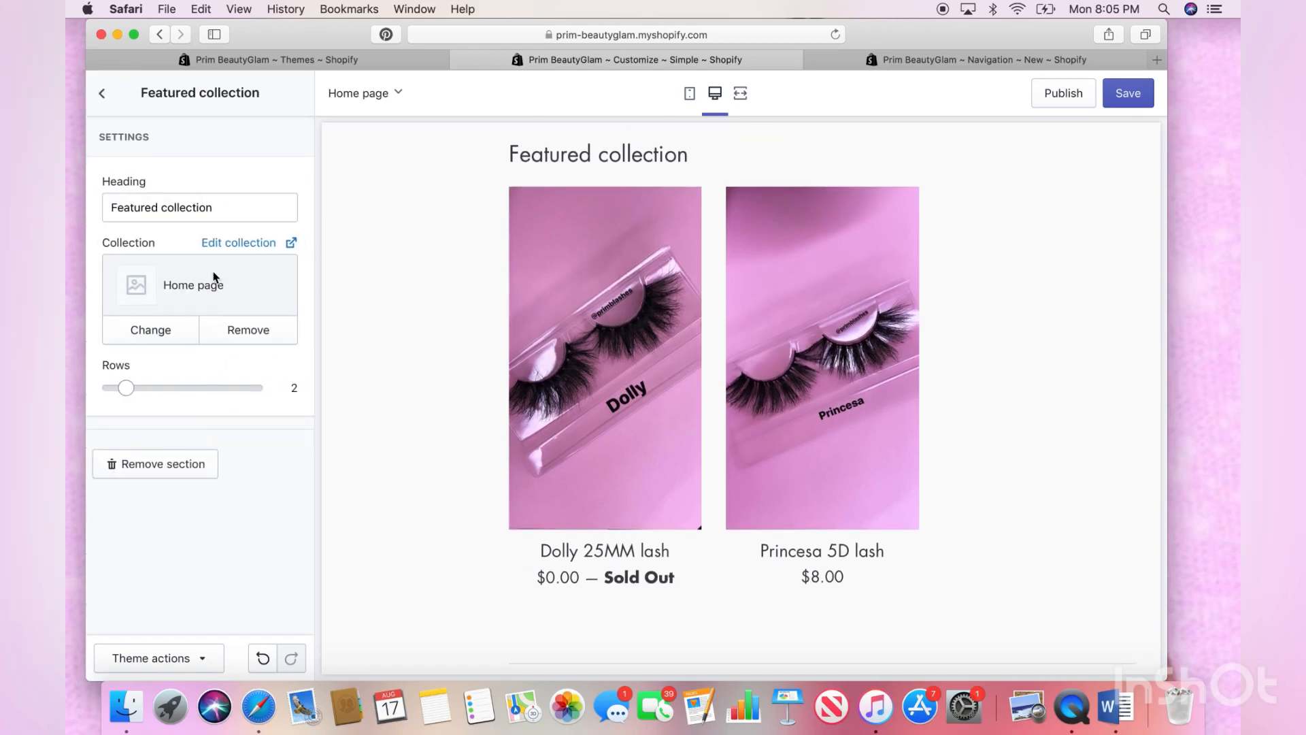
click(239, 216)
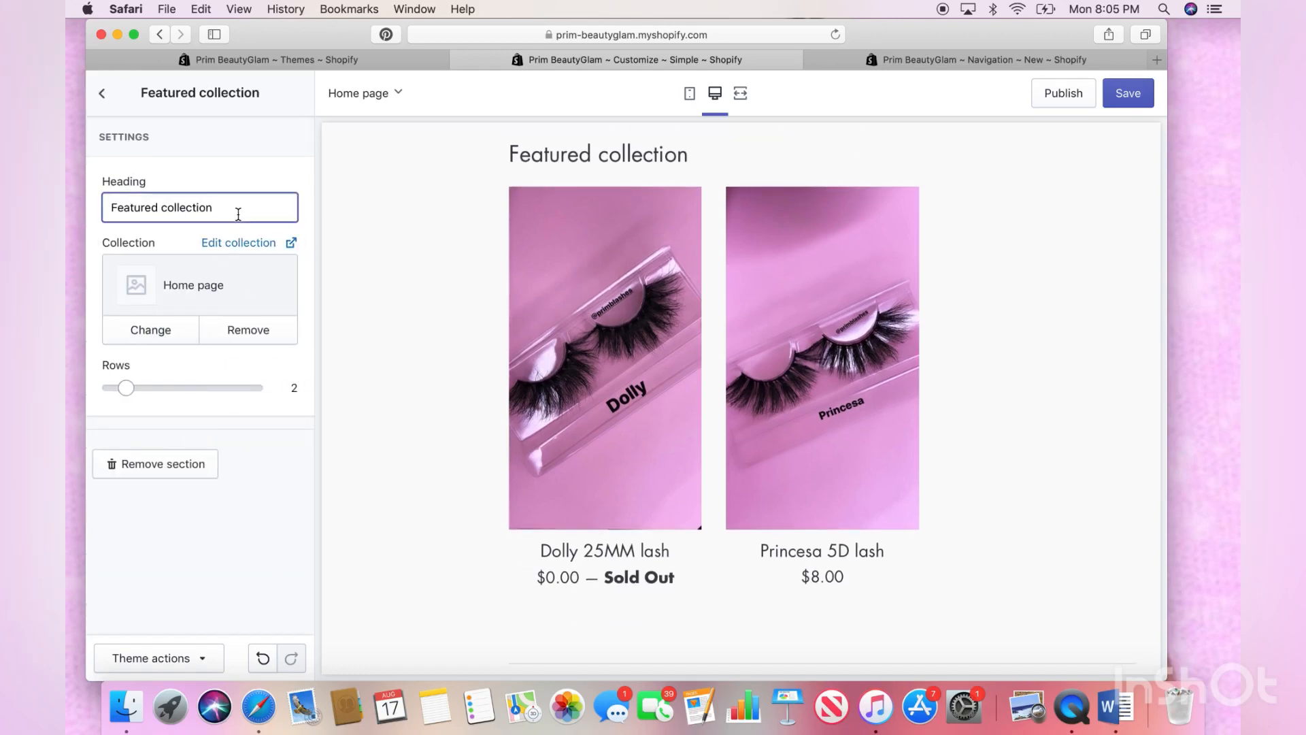
key(BackSpace)
key(BackSpace)
key(BackSpace)
key(BackSpace)
key(BackSpace)
key(BackSpace)
key(BackSpace)
key(BackSpace)
key(BackSpace)
key(BackSpace)
key(BackSpace)
key(BackSpace)
key(BackSpace)
key(BackSpace)
key(BackSpace)
key(BackSpace)
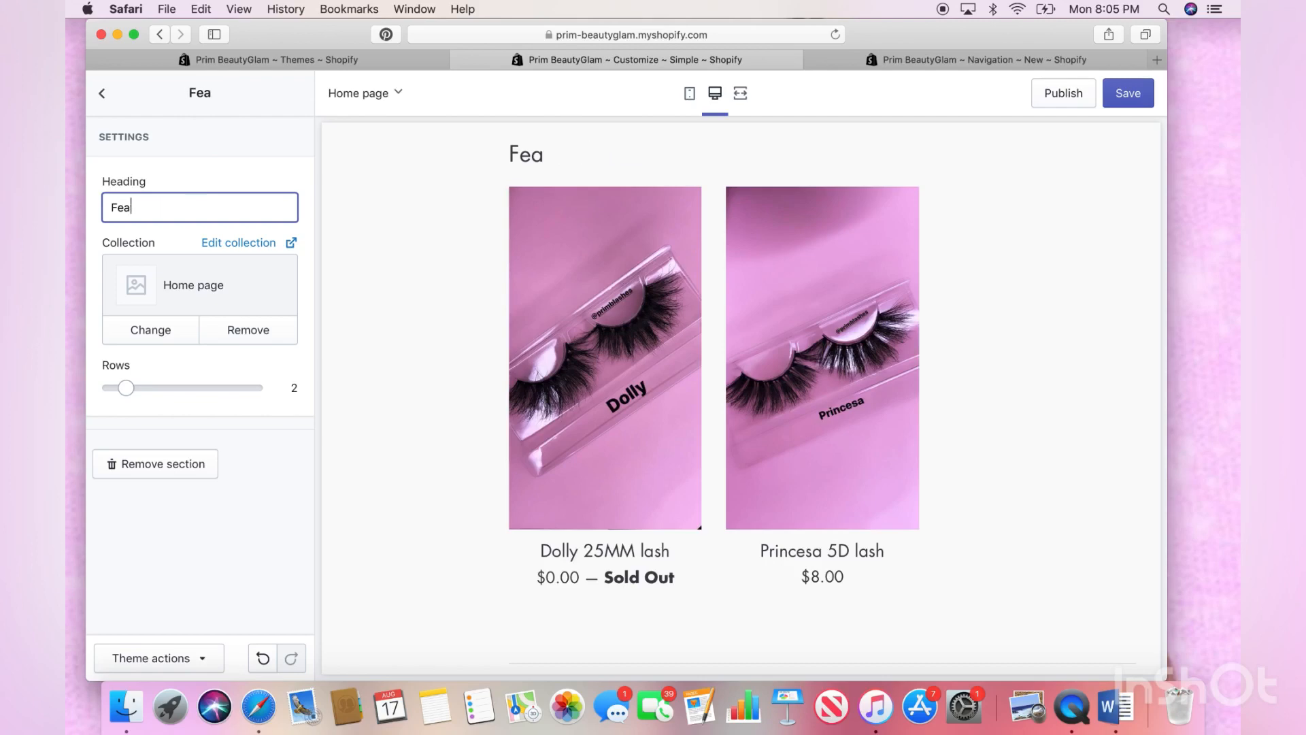
key(BackSpace)
key(BackSpace)
key(BackSpace)
text(5)
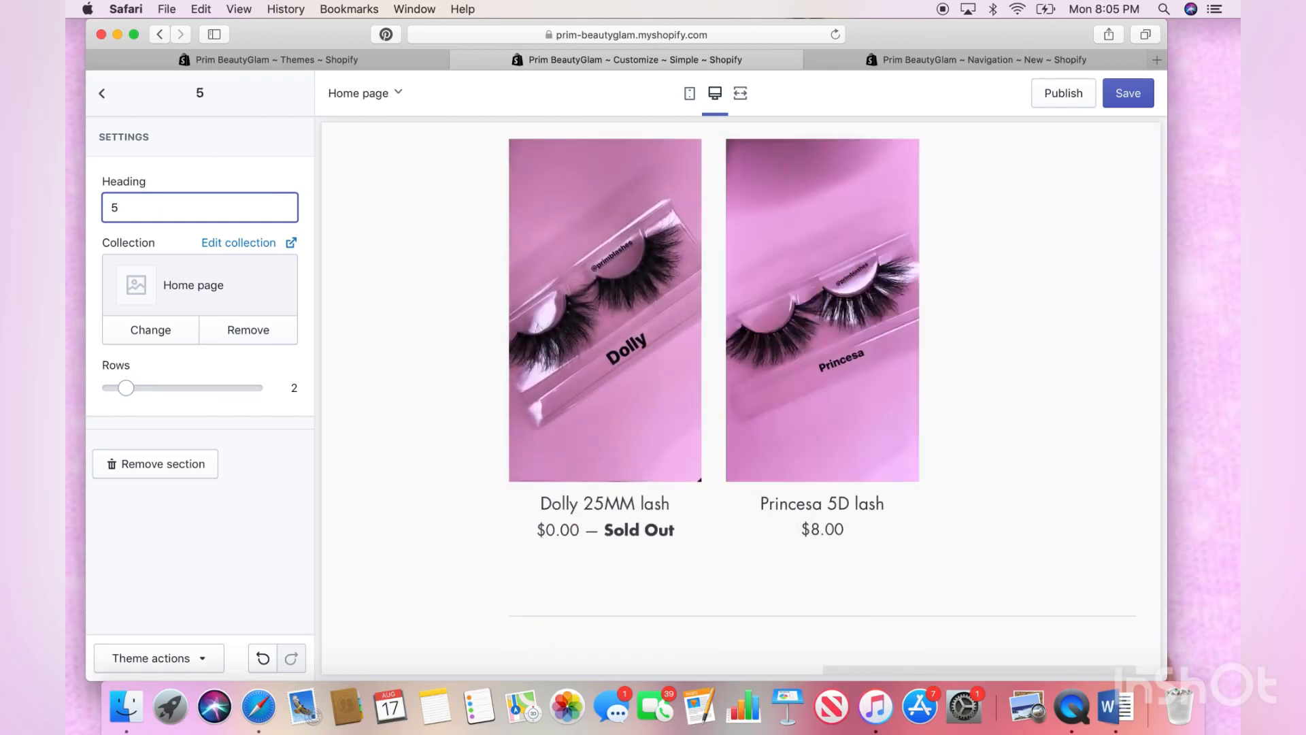
text(D LASHES)
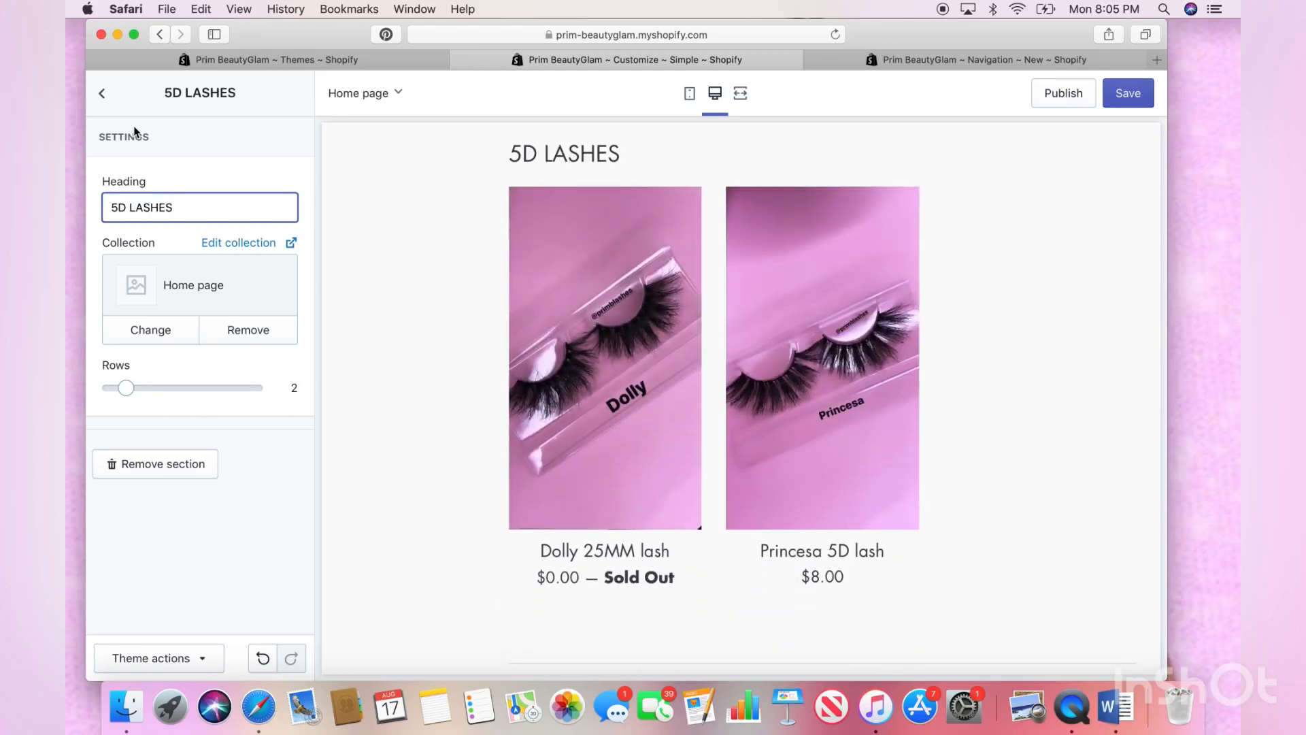
click(103, 93)
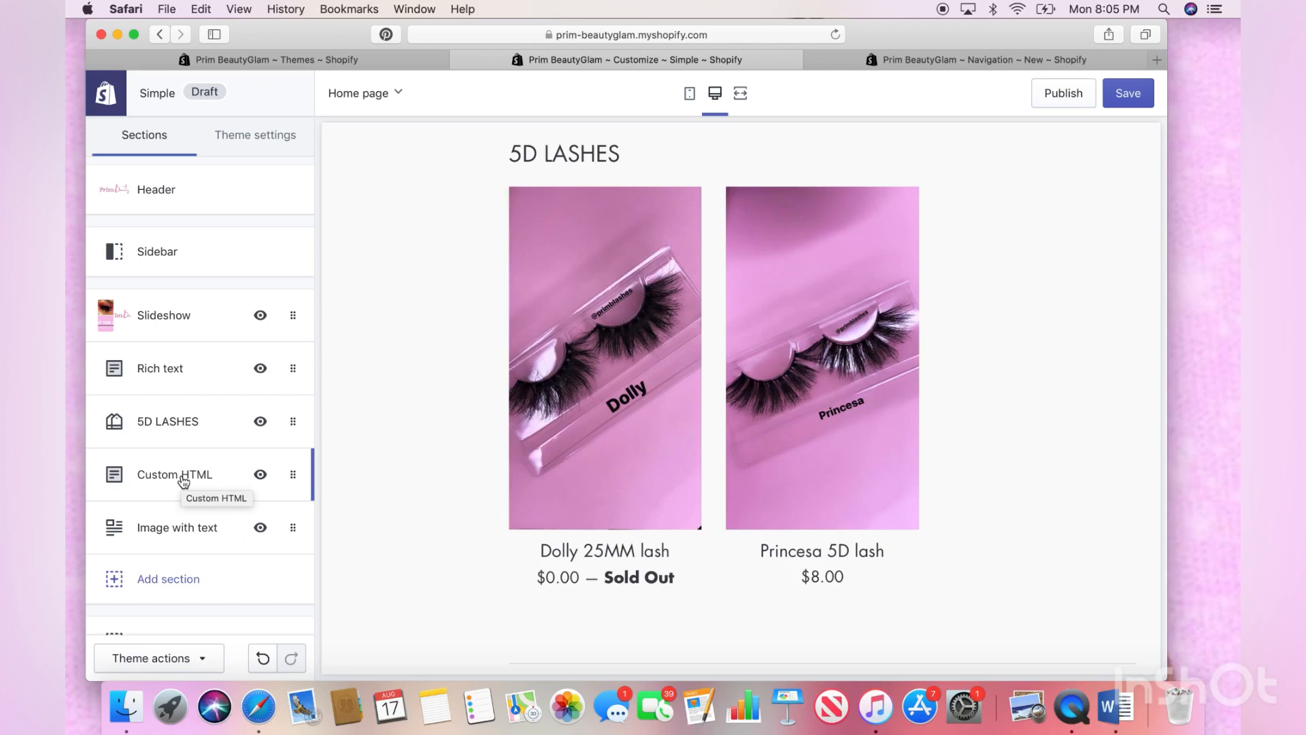
Open the Custom HTML section and examine the whole home page preview from announcement bar to footer
click(184, 480)
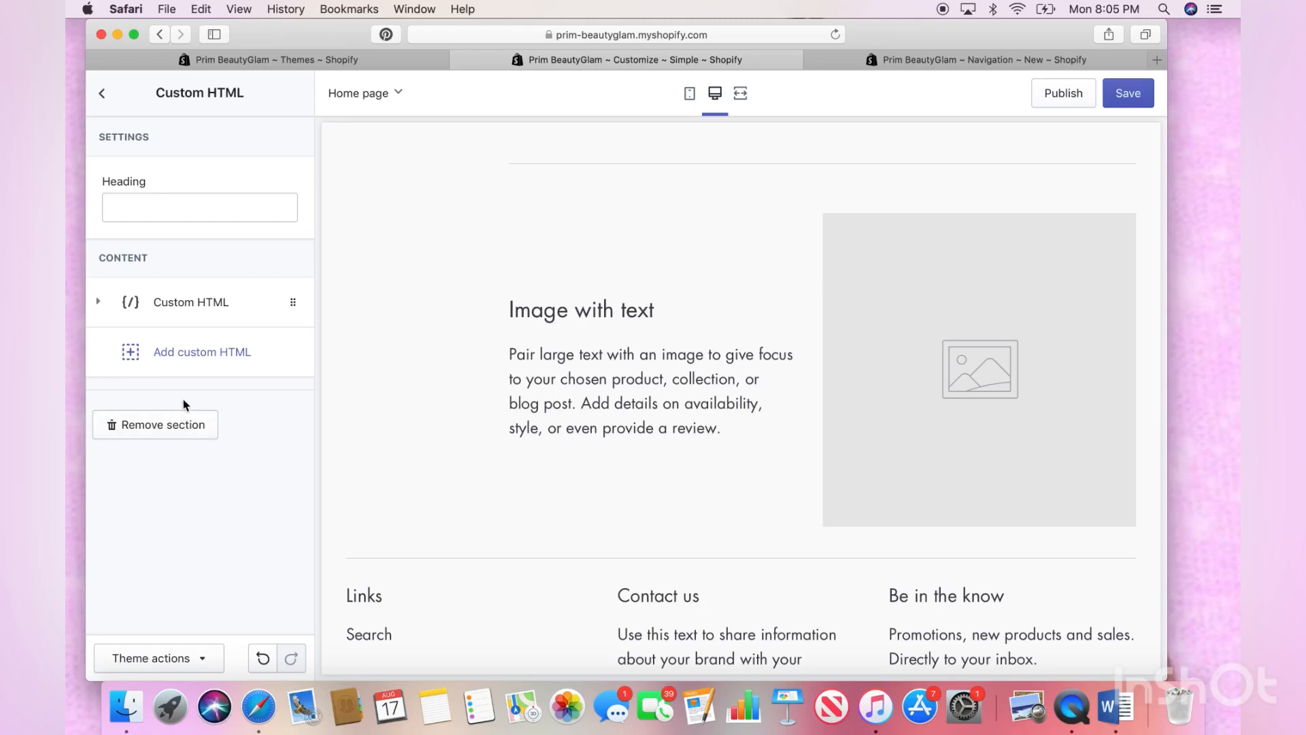
scroll(593, 340, up, 10)
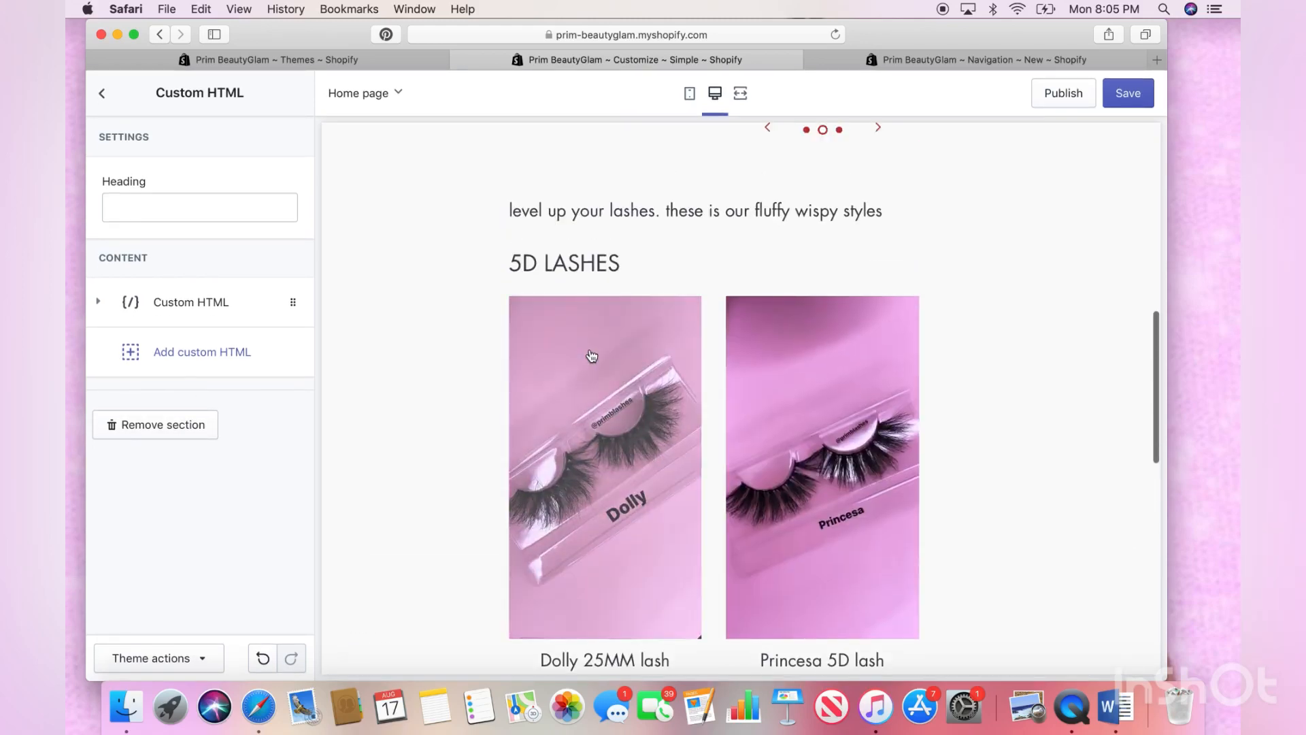
scroll(602, 526, down, 10)
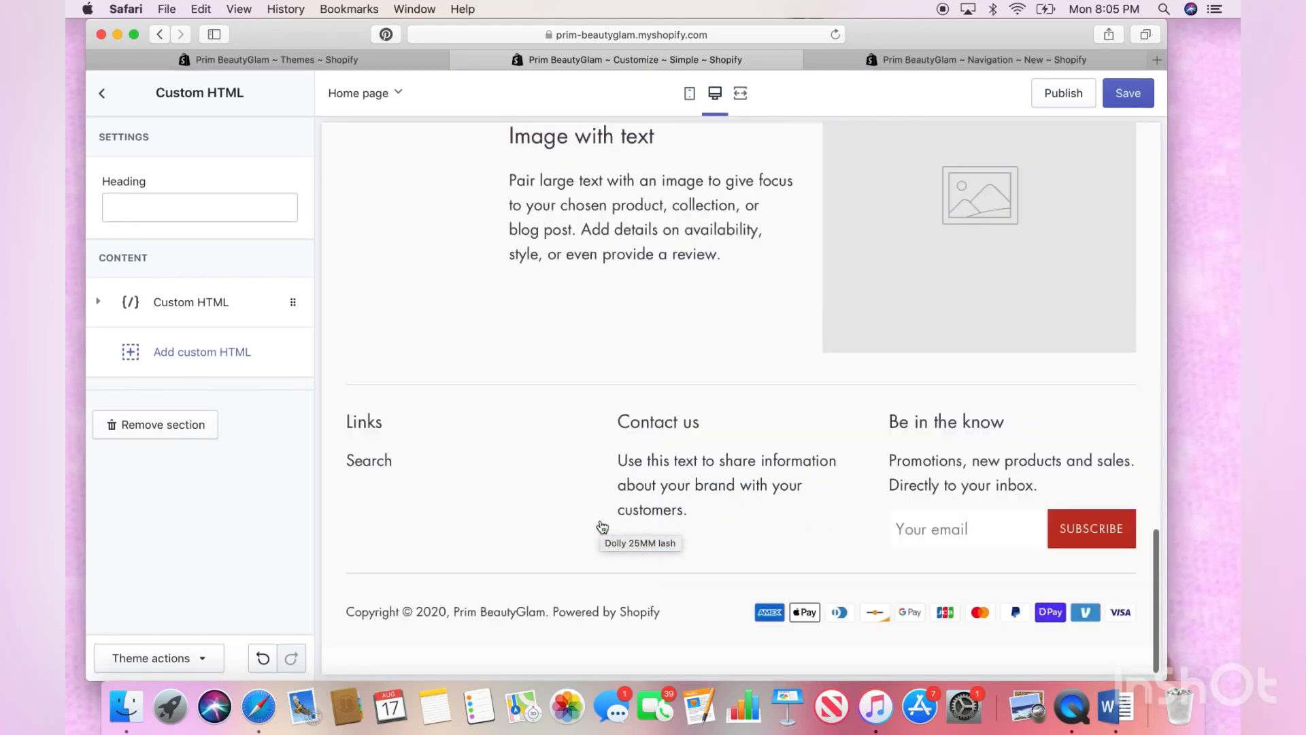
scroll(602, 526, up, 15)
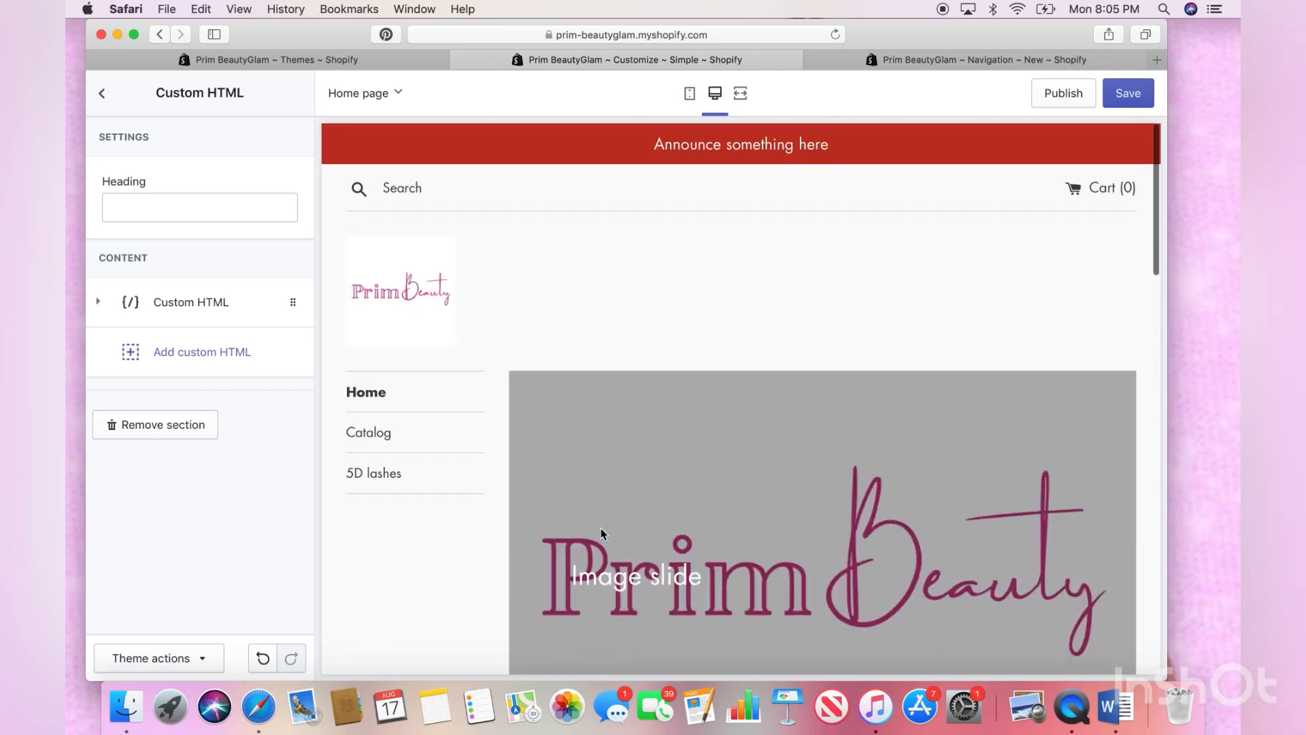
scroll(601, 533, down, 15)
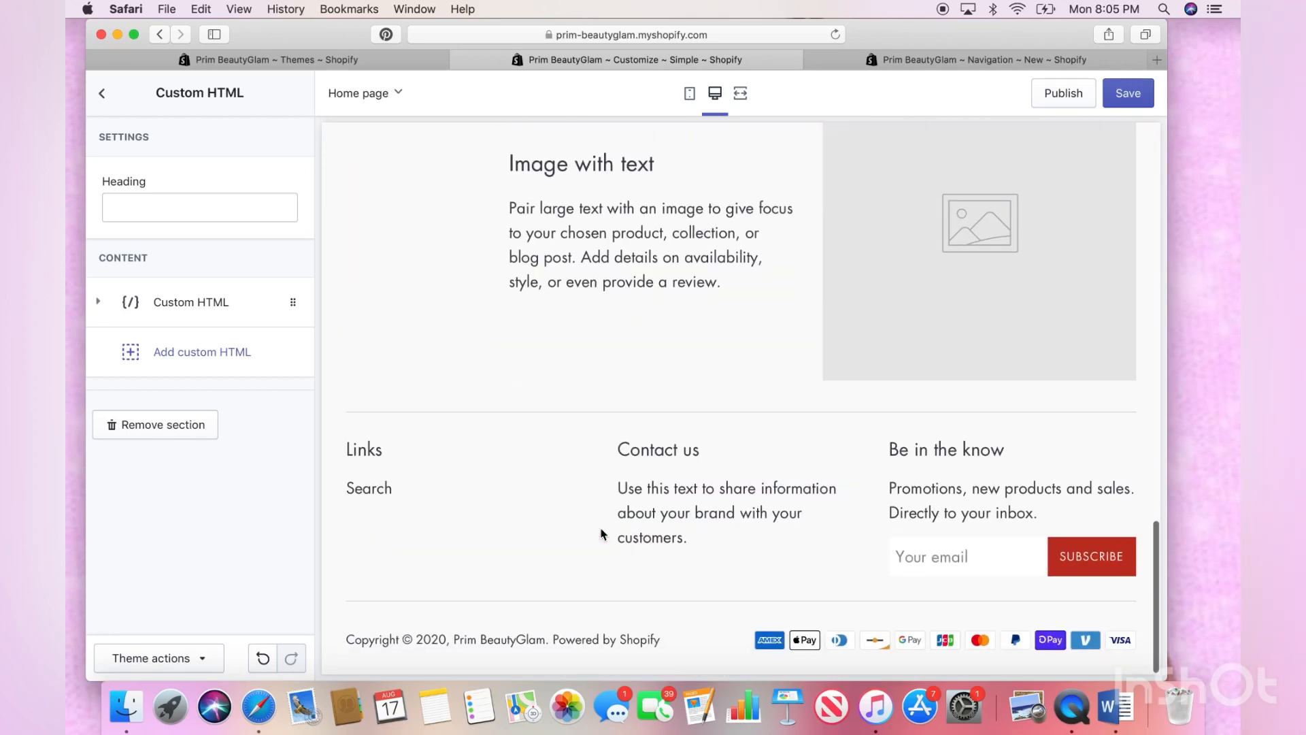
scroll(602, 564, up, 15)
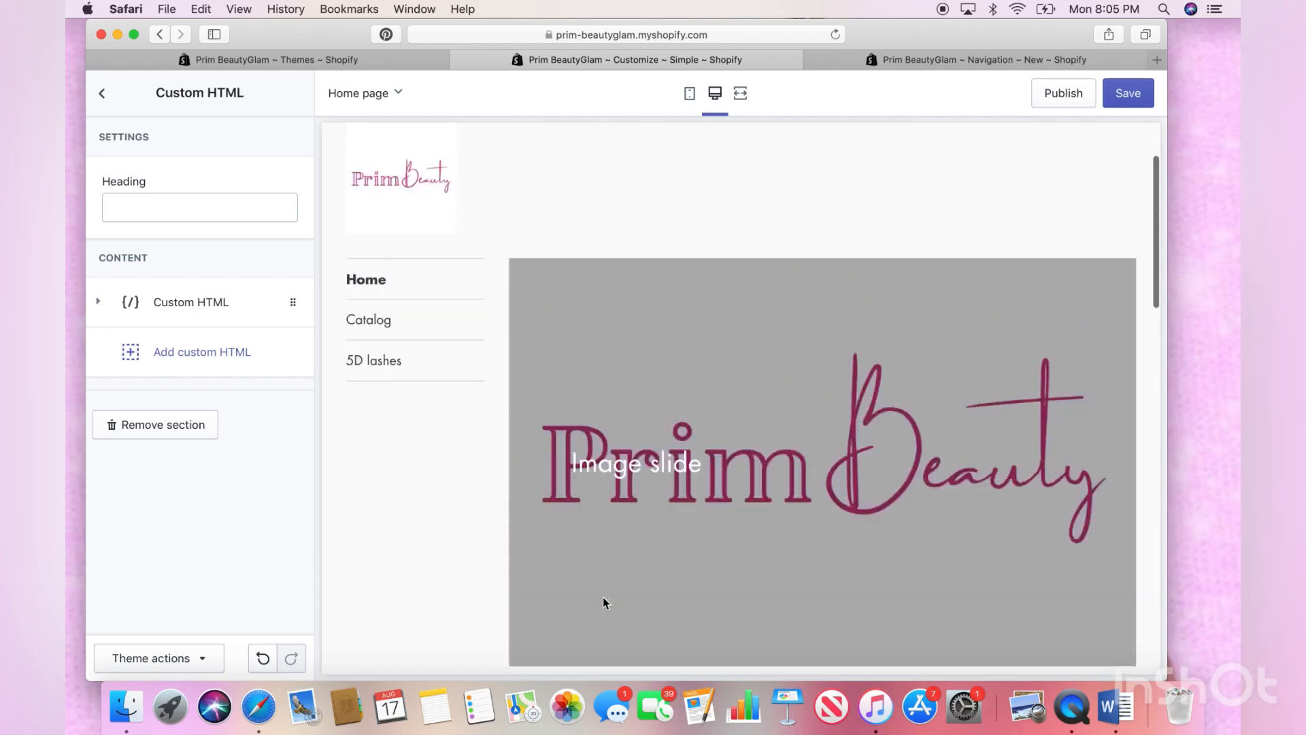
scroll(603, 603, up, 2)
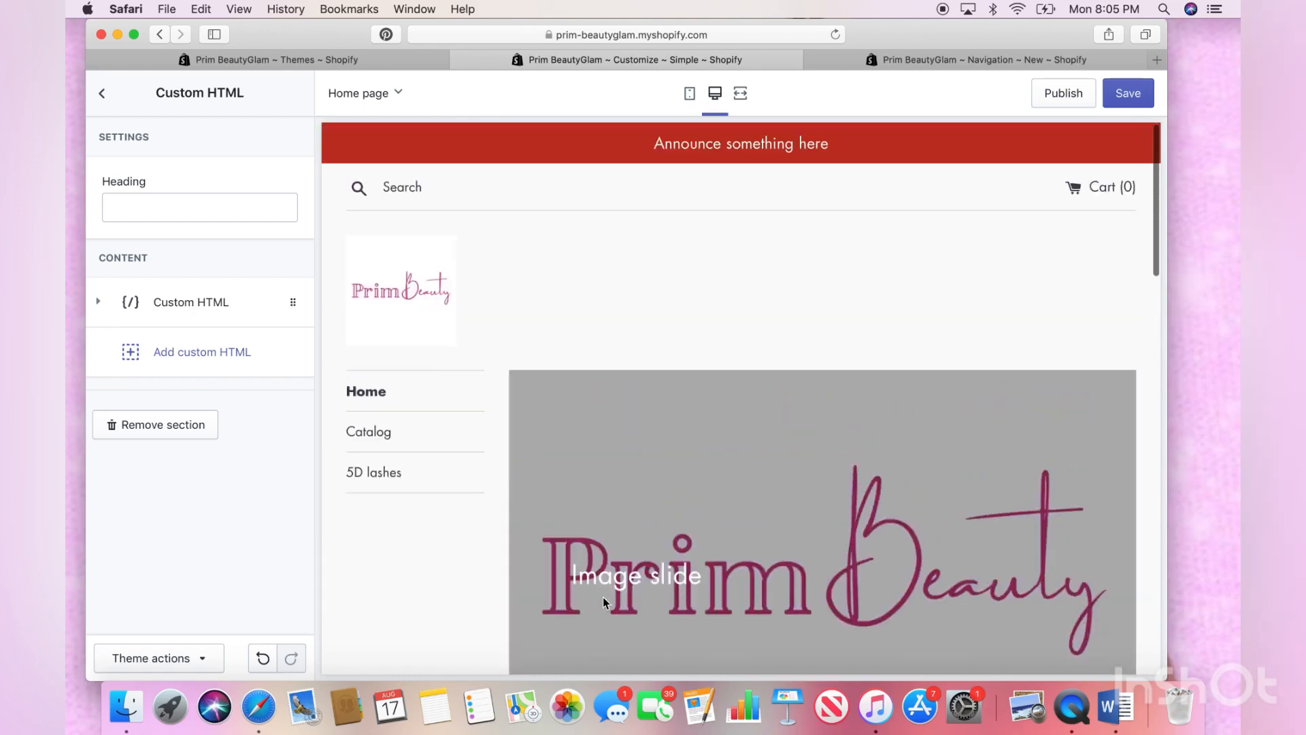
click(104, 88)
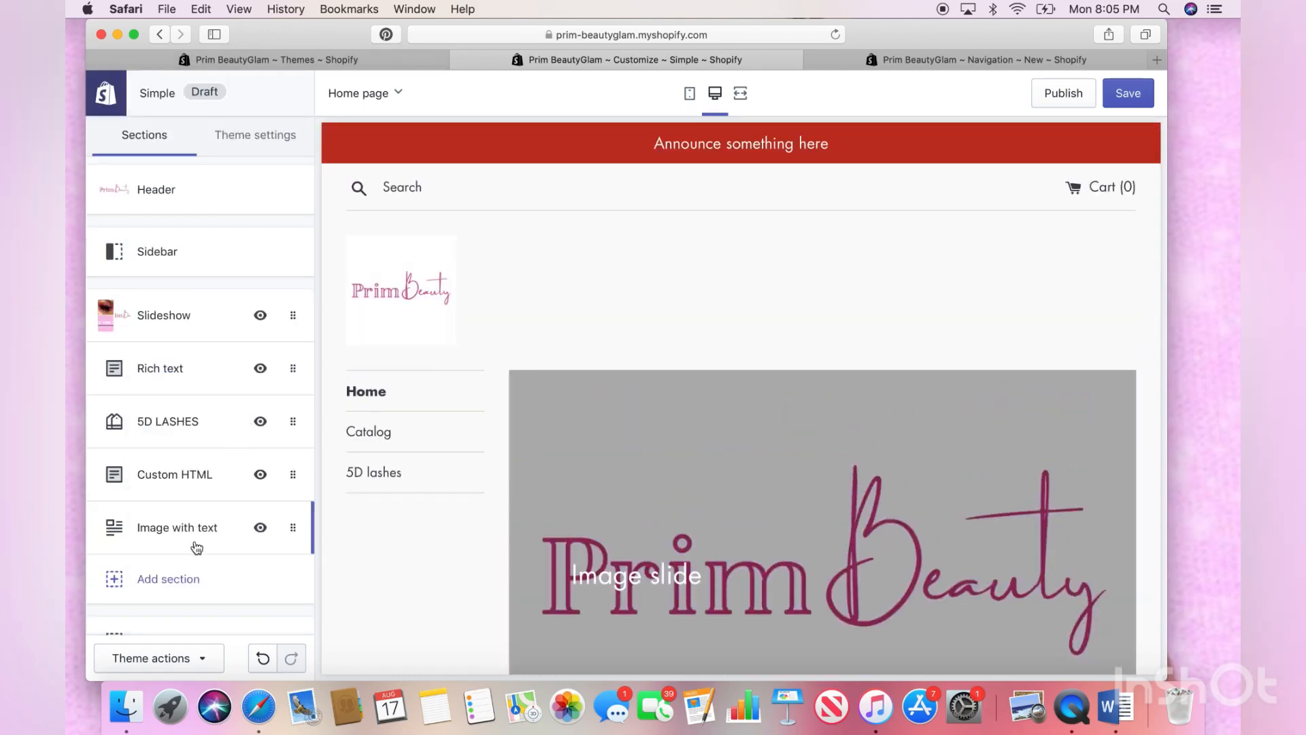
Remove the <hr> content block from the Custom HTML section and check the home page preview
click(175, 480)
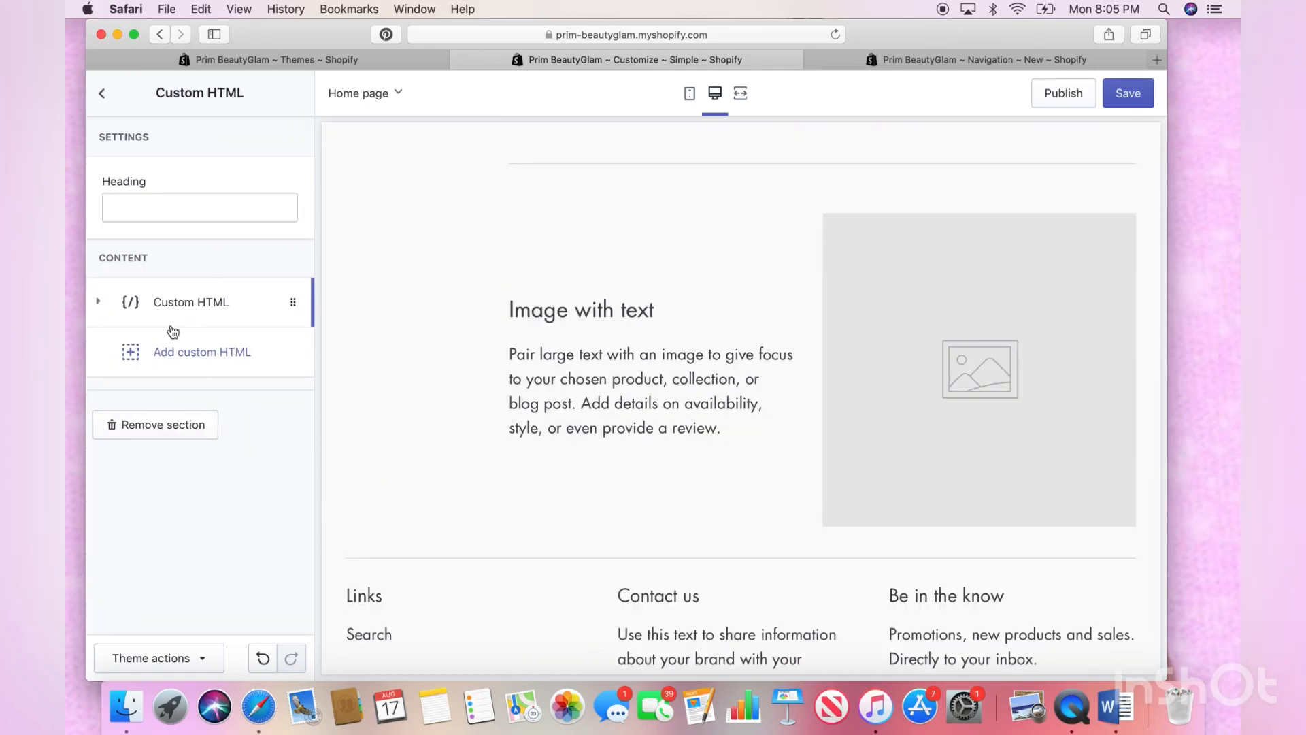
click(133, 313)
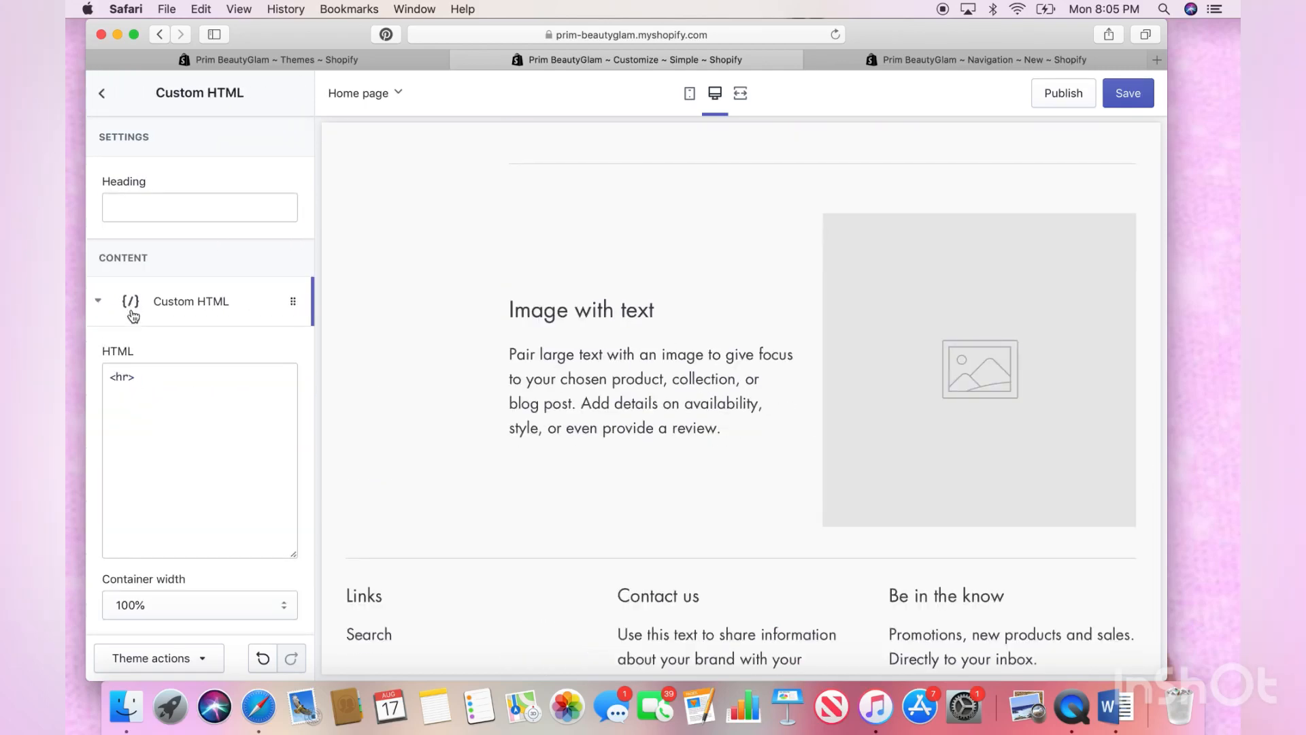
scroll(151, 418, down, 5)
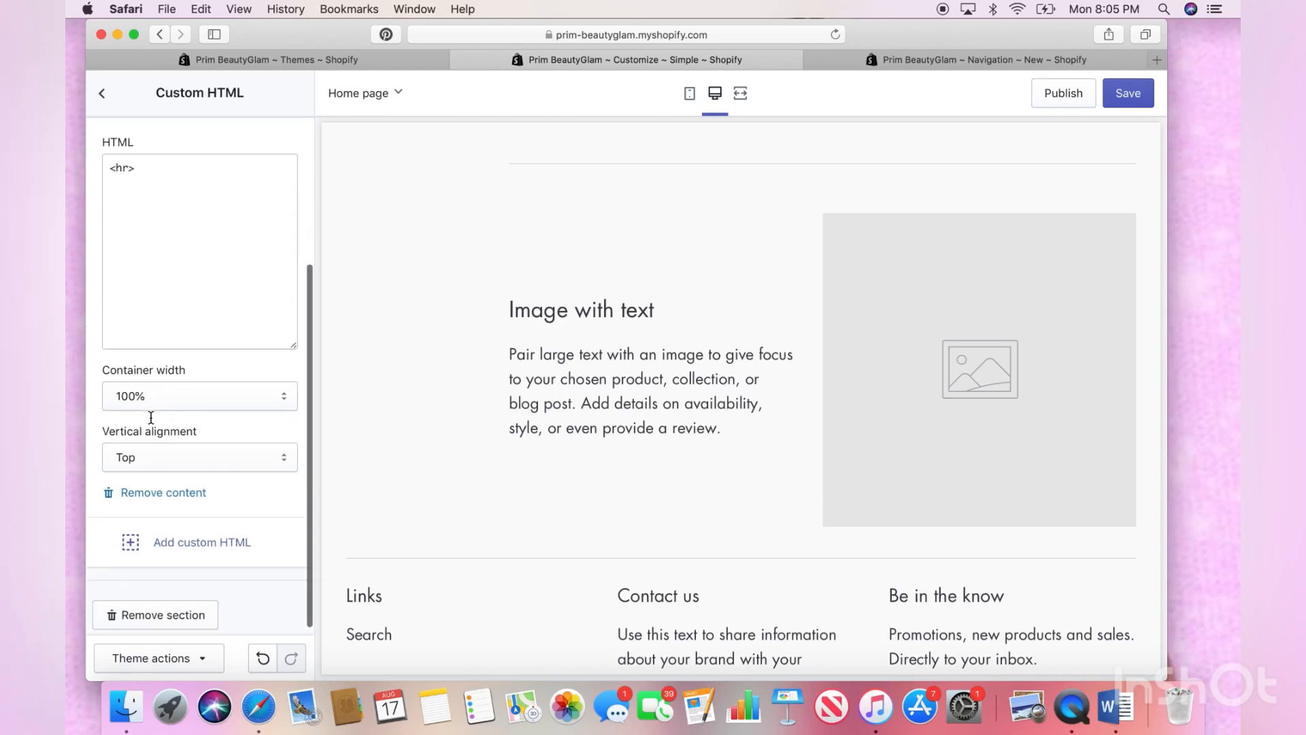
click(162, 482)
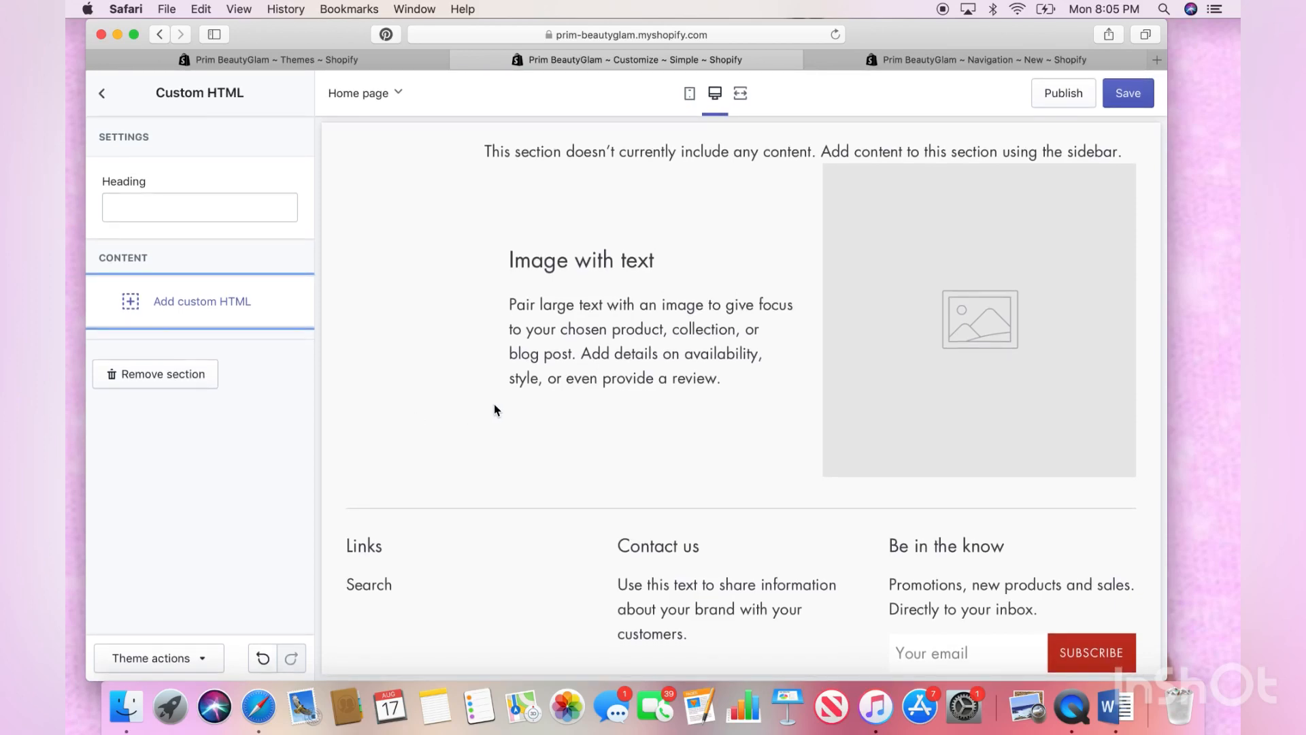
scroll(495, 409, down, 5)
scroll(495, 405, up, 10)
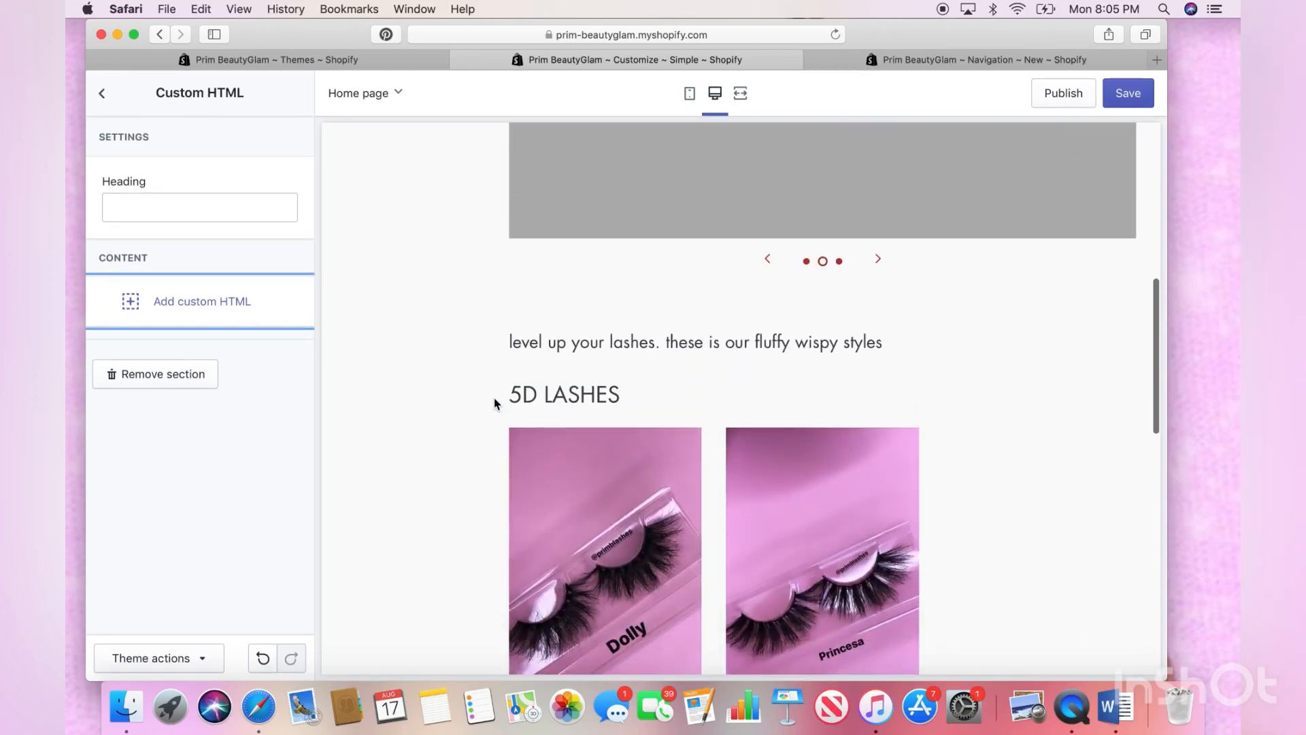
scroll(495, 404, down, 8)
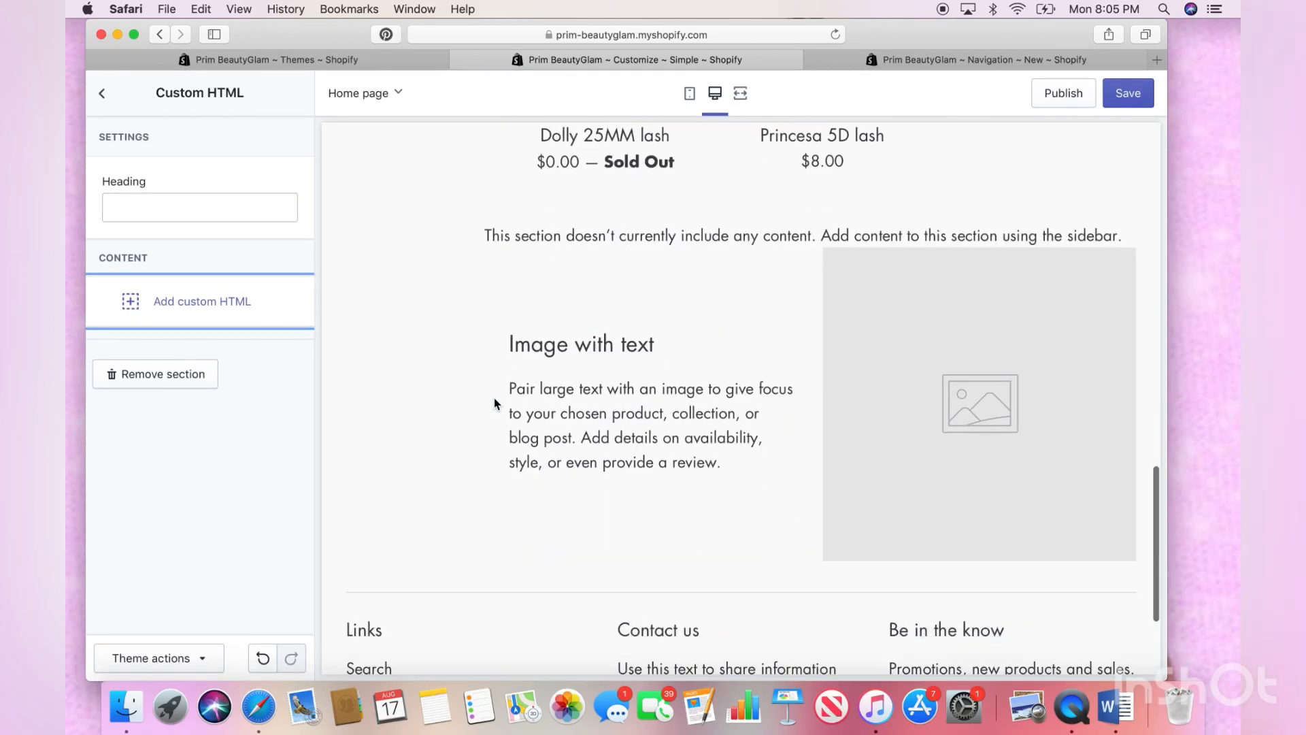
click(220, 220)
click(204, 301)
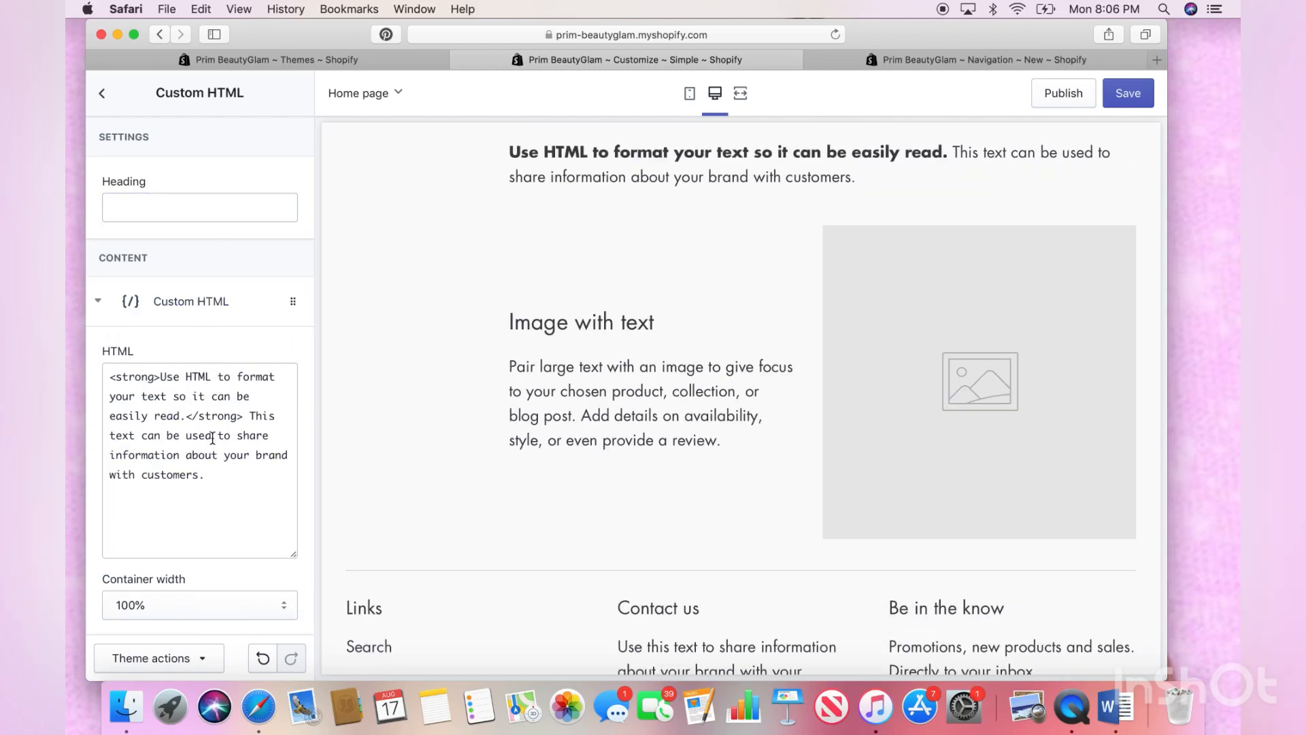
scroll(213, 438, down, 5)
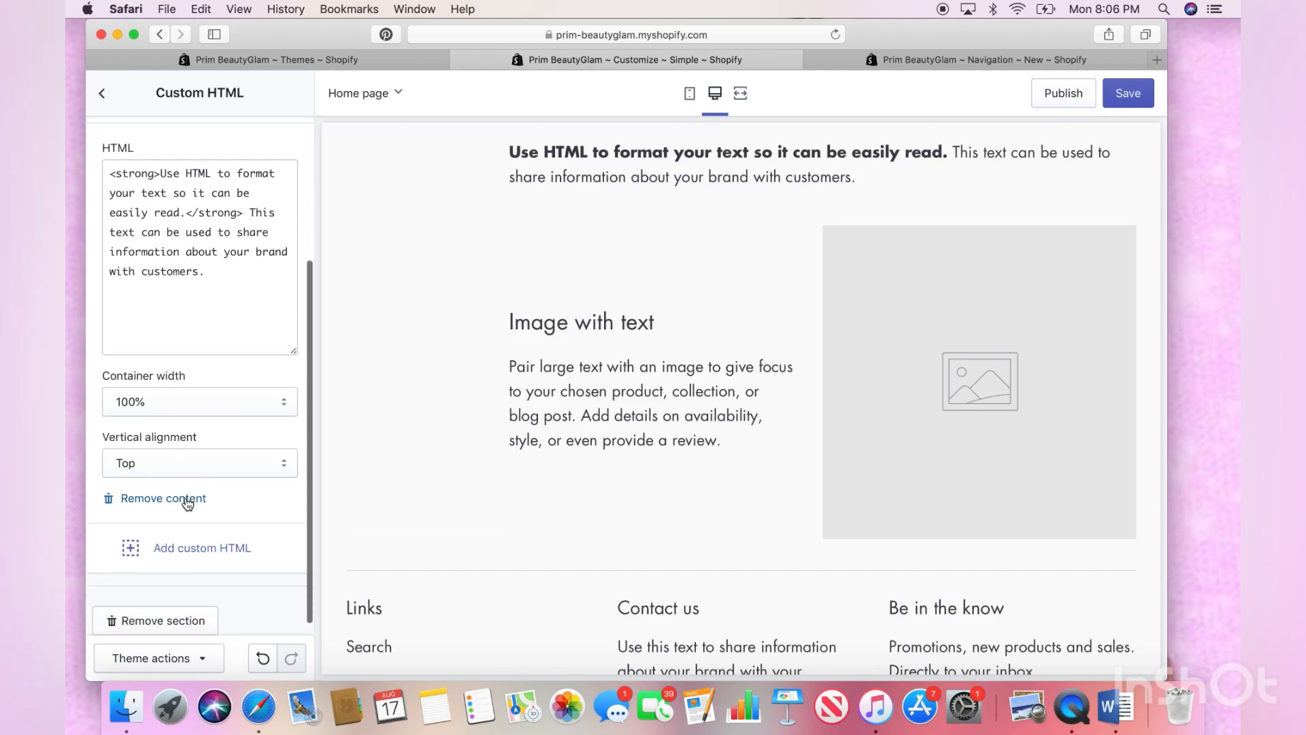
click(183, 502)
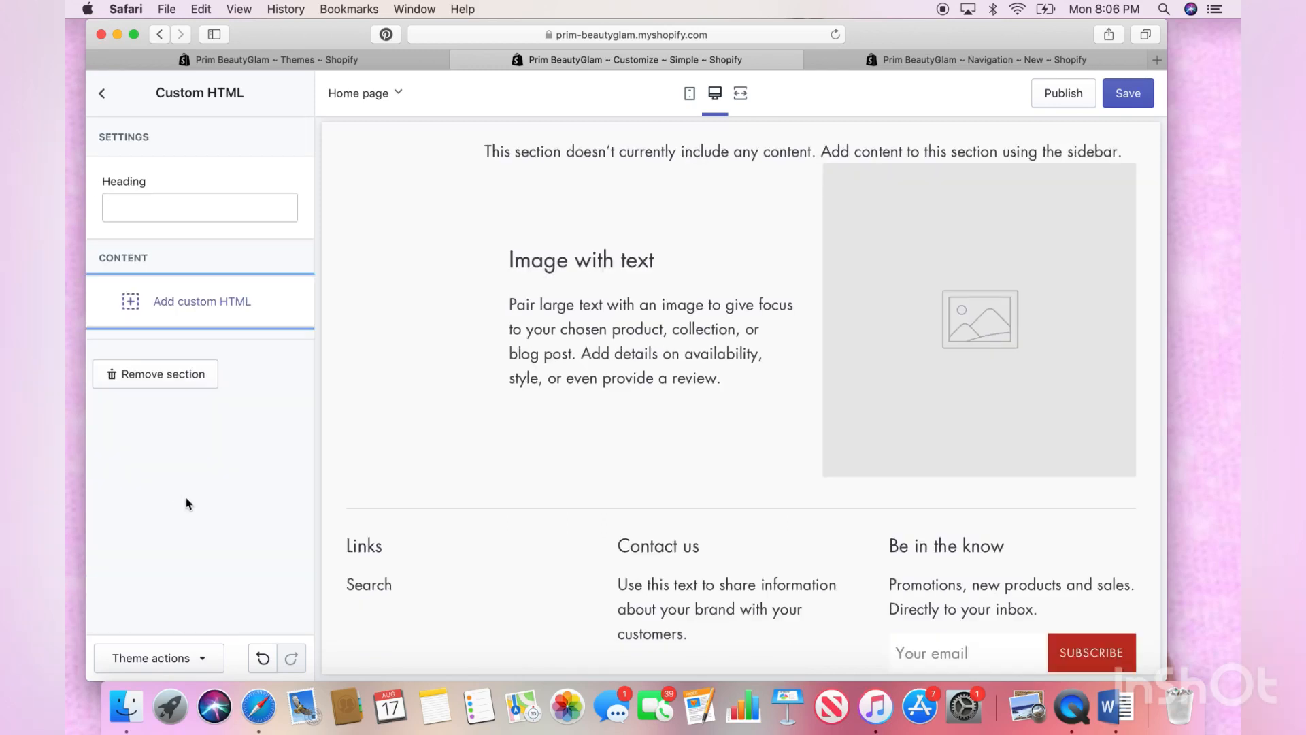
Remove the entire Custom HTML section from the home page
click(187, 374)
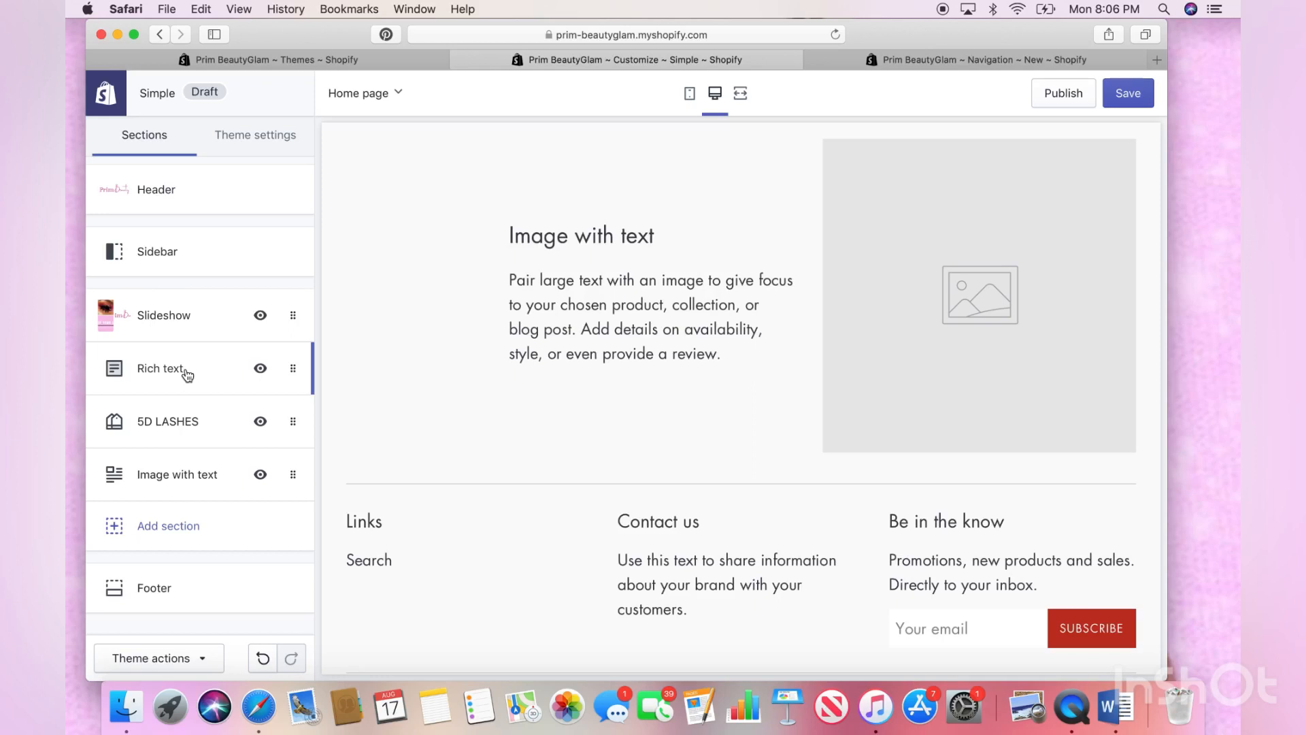
Open the Image with text section and start uploading a picture from the computer
click(190, 483)
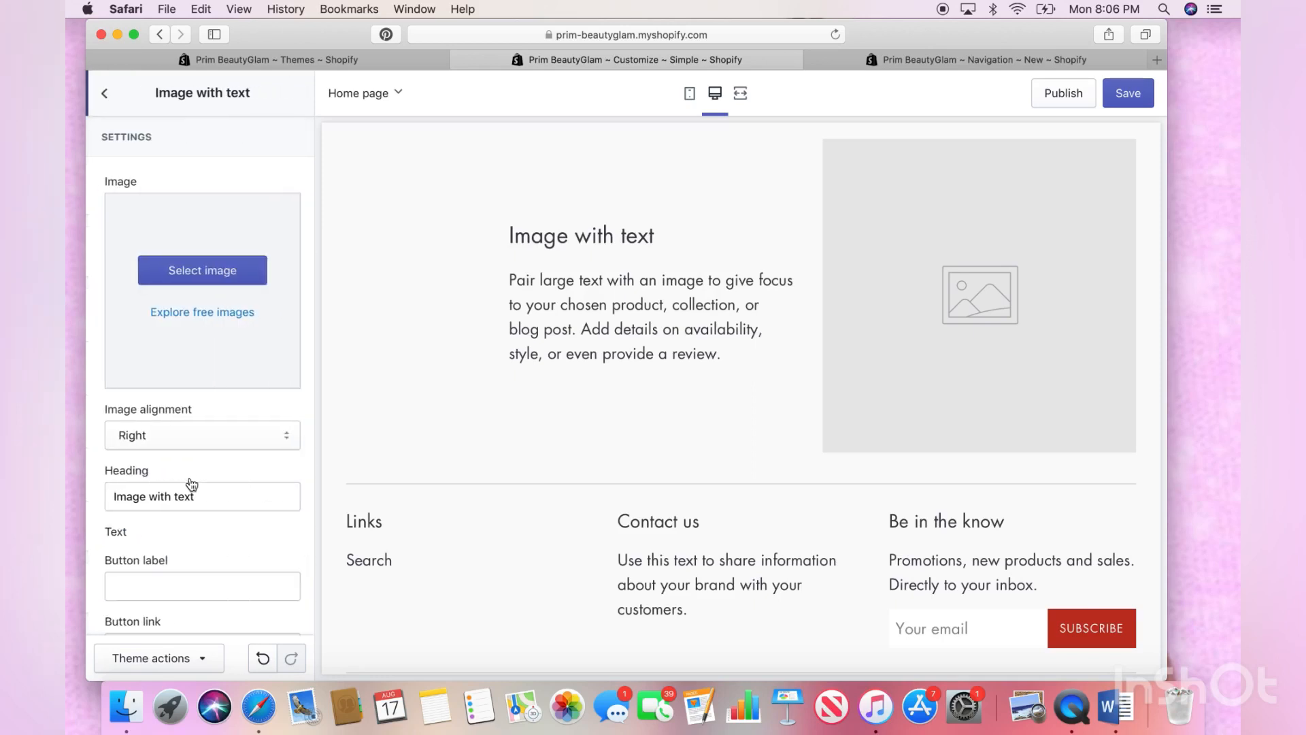
click(199, 277)
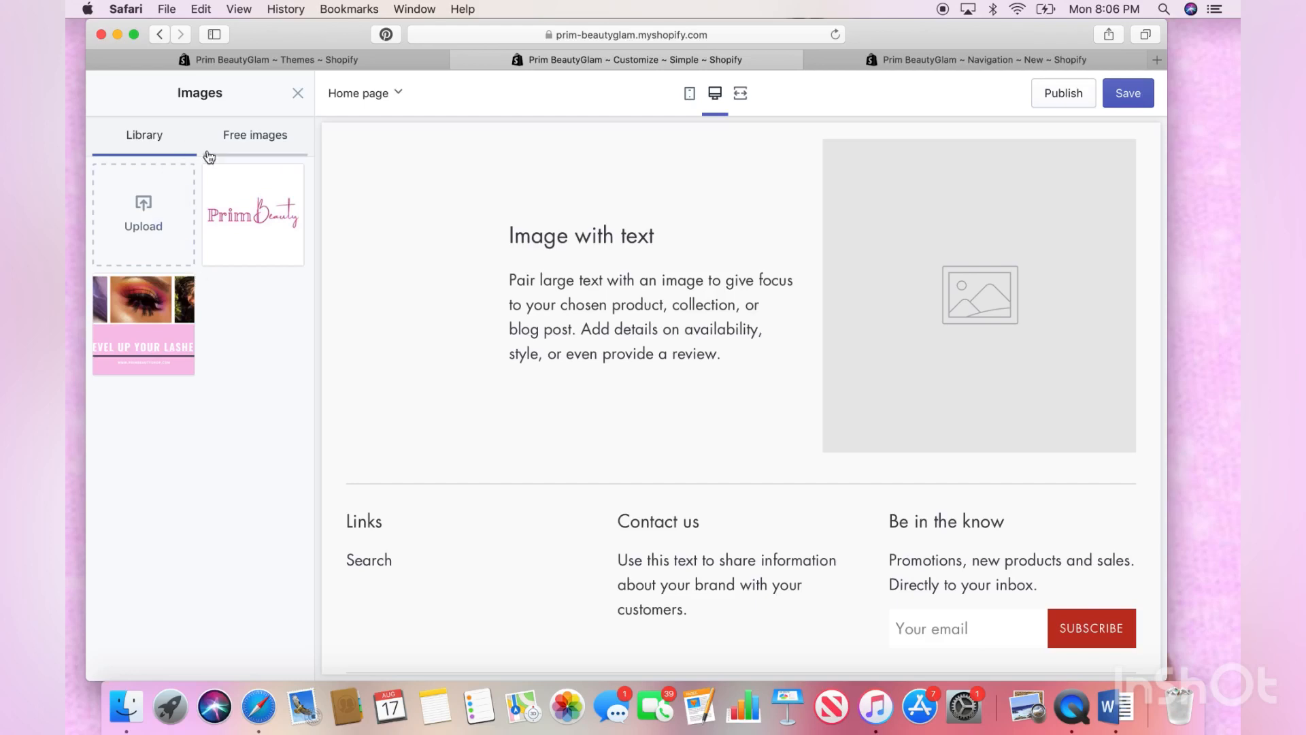
click(156, 230)
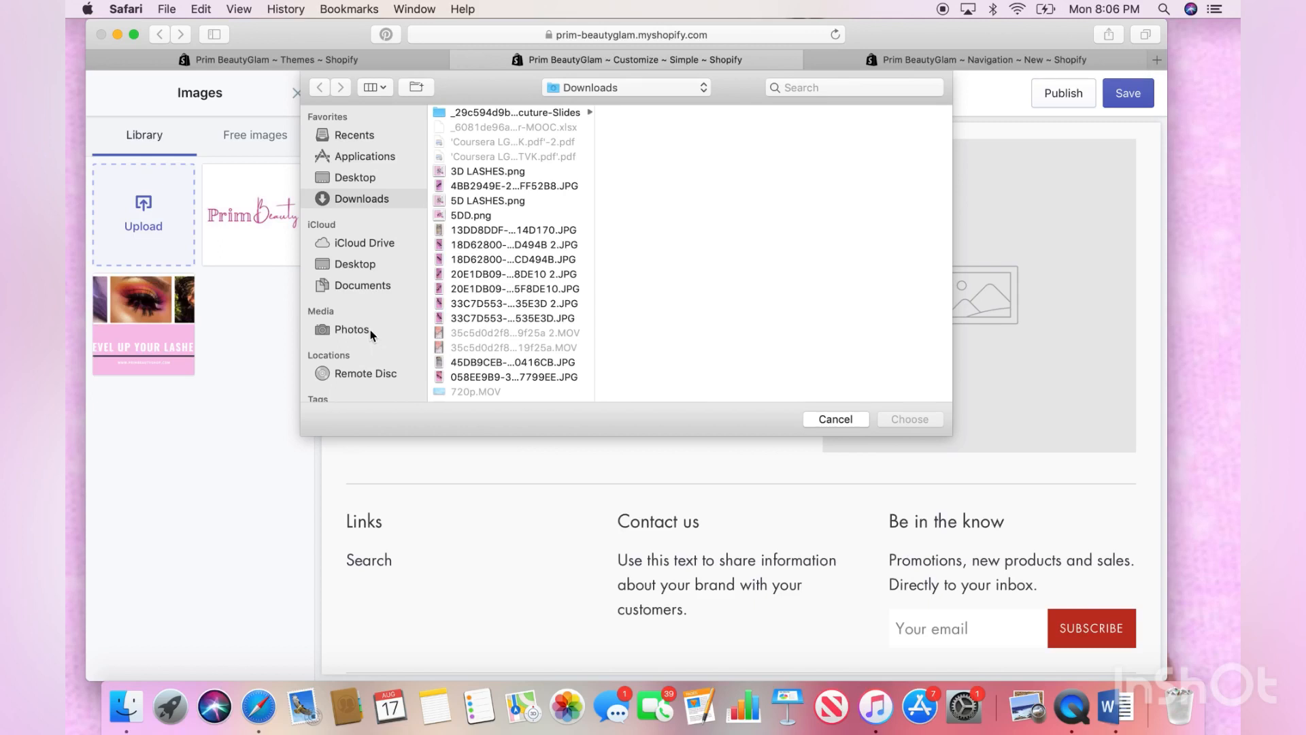
Browse the Downloads folder and the Photos library for a suitable picture, previewing IMG_5377.jpg and prettynpink.jpg
scroll(453, 310, down, 15)
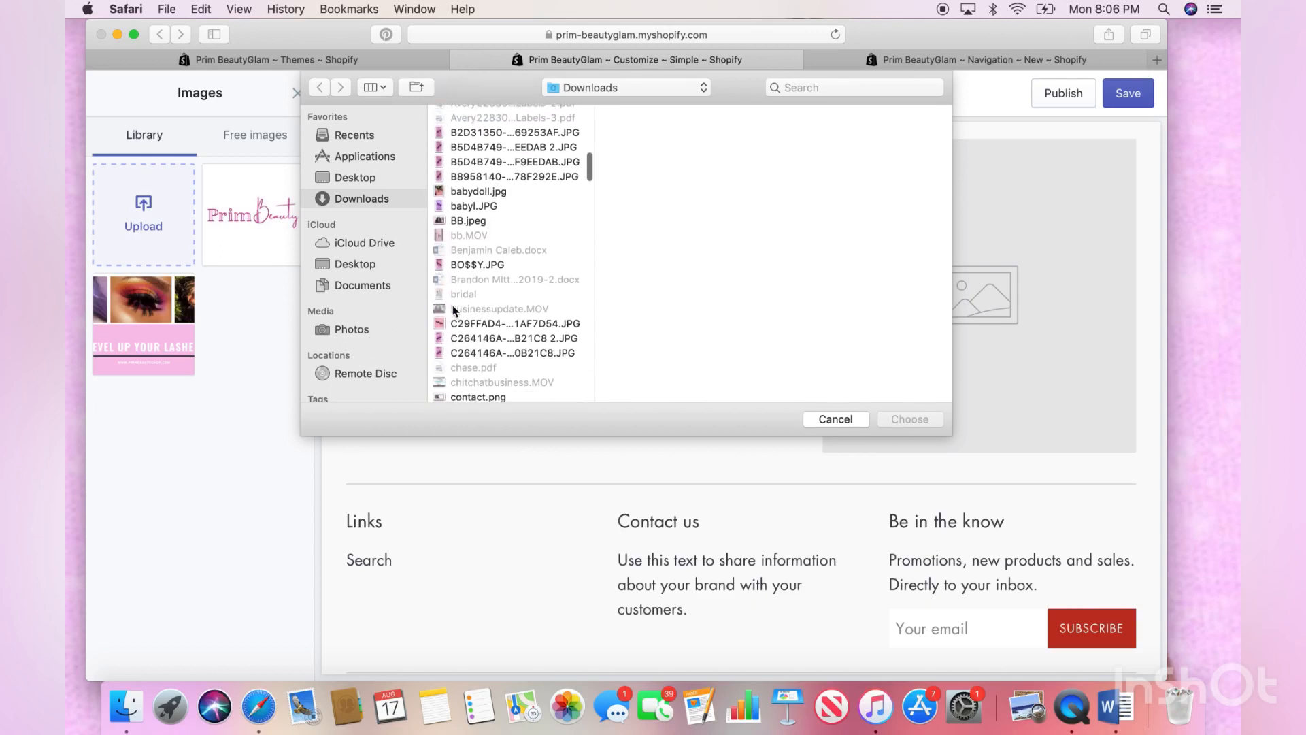
scroll(454, 310, down, 10)
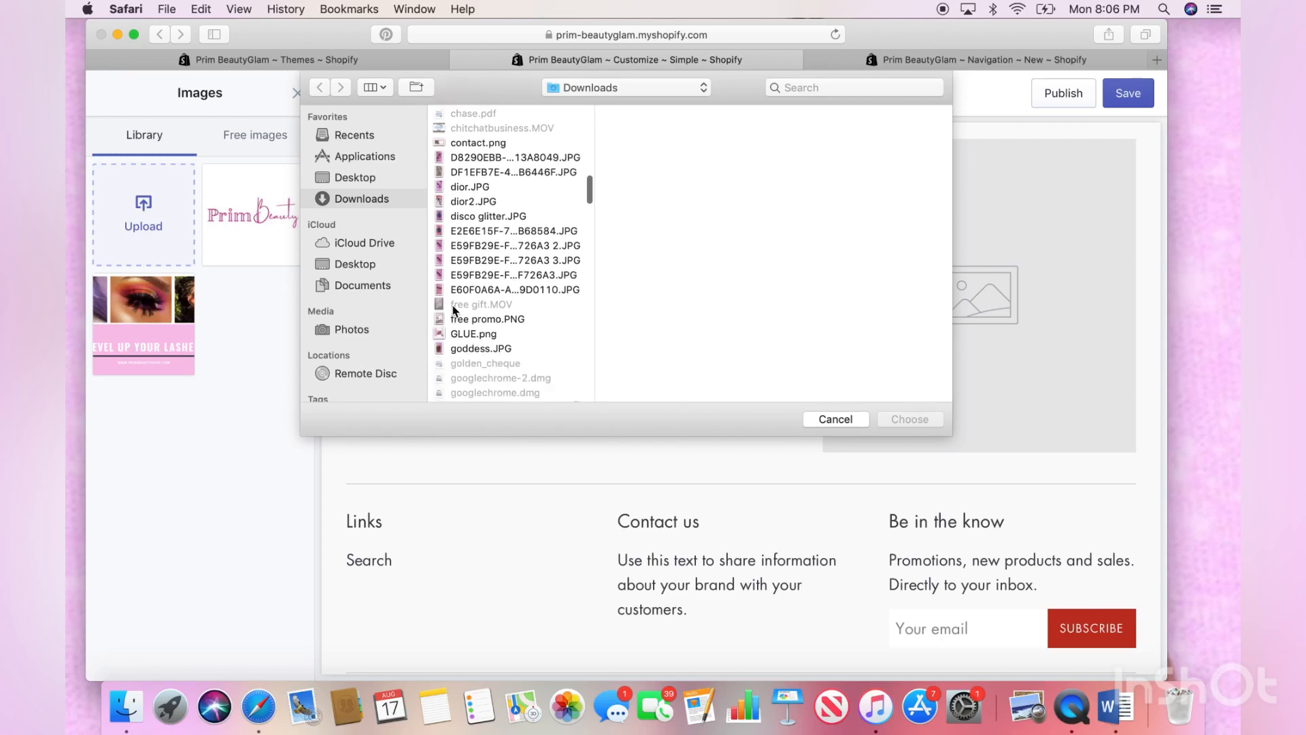
scroll(453, 310, down, 4)
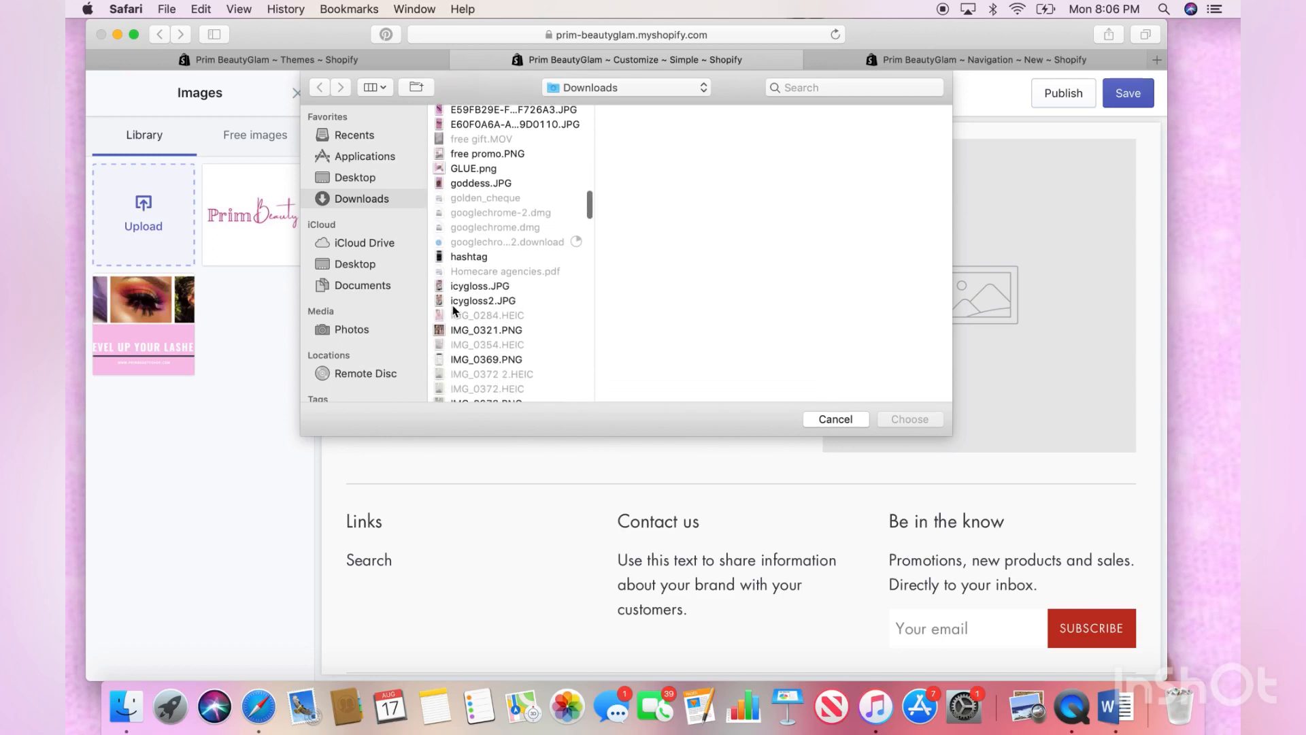
scroll(453, 310, down, 15)
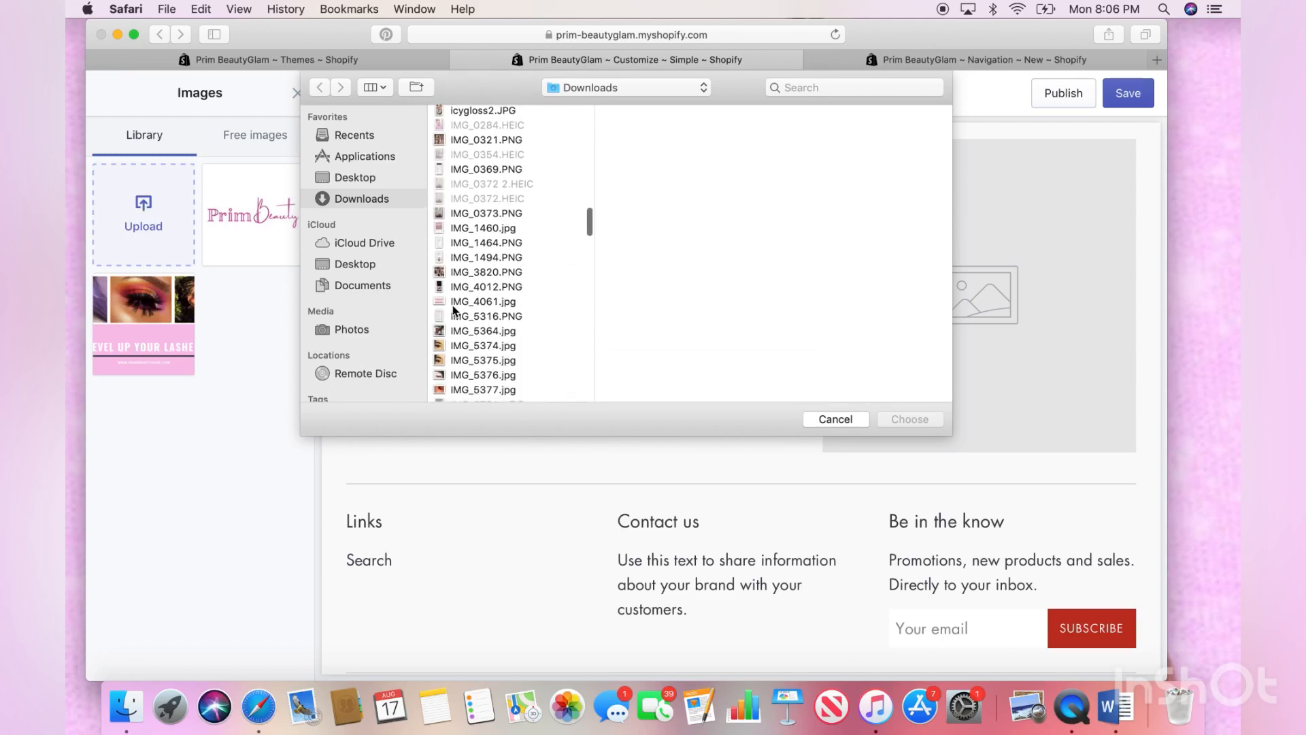
scroll(454, 310, down, 2)
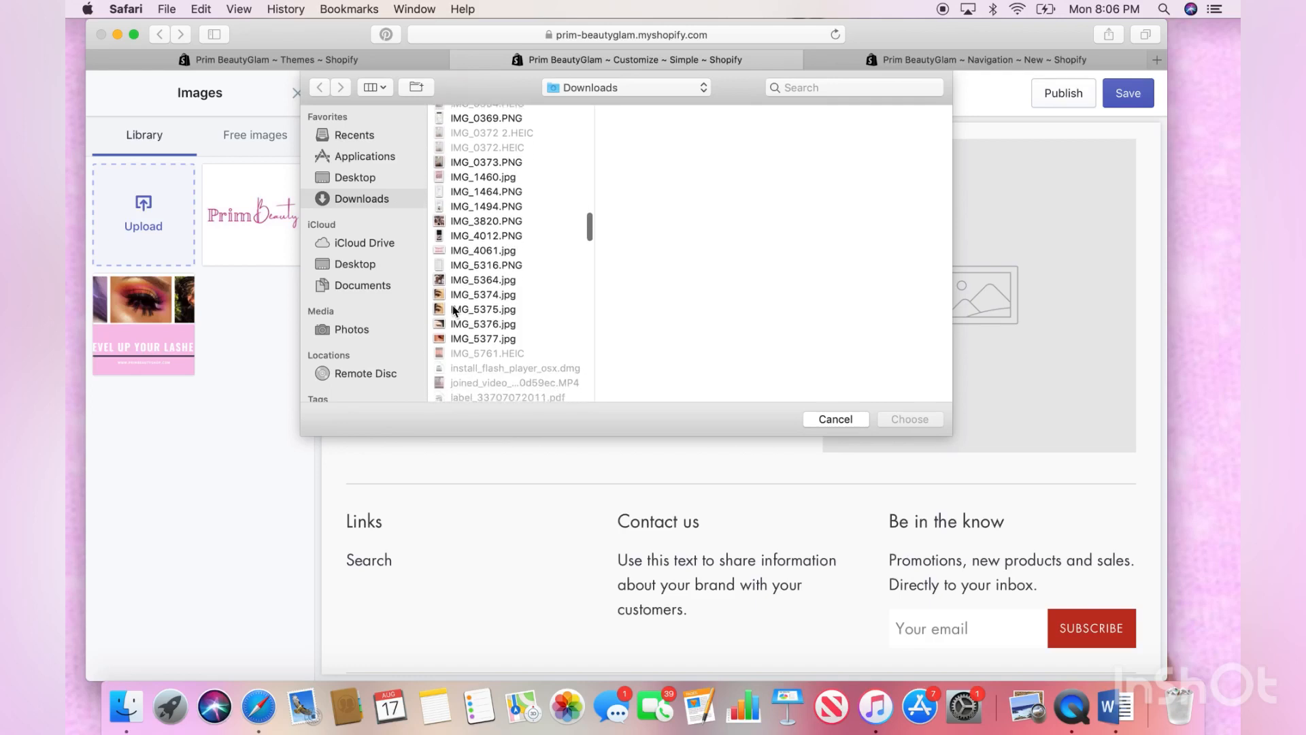
click(462, 327)
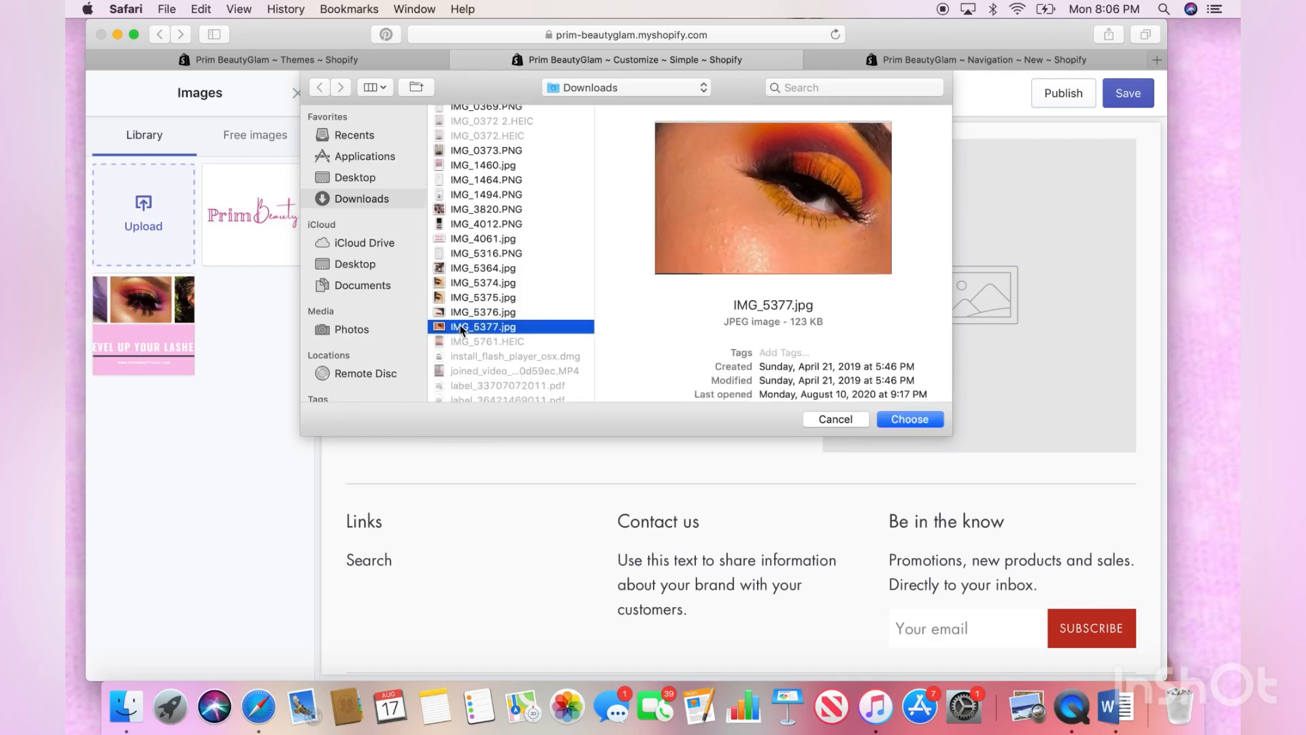
scroll(461, 323, down, 10)
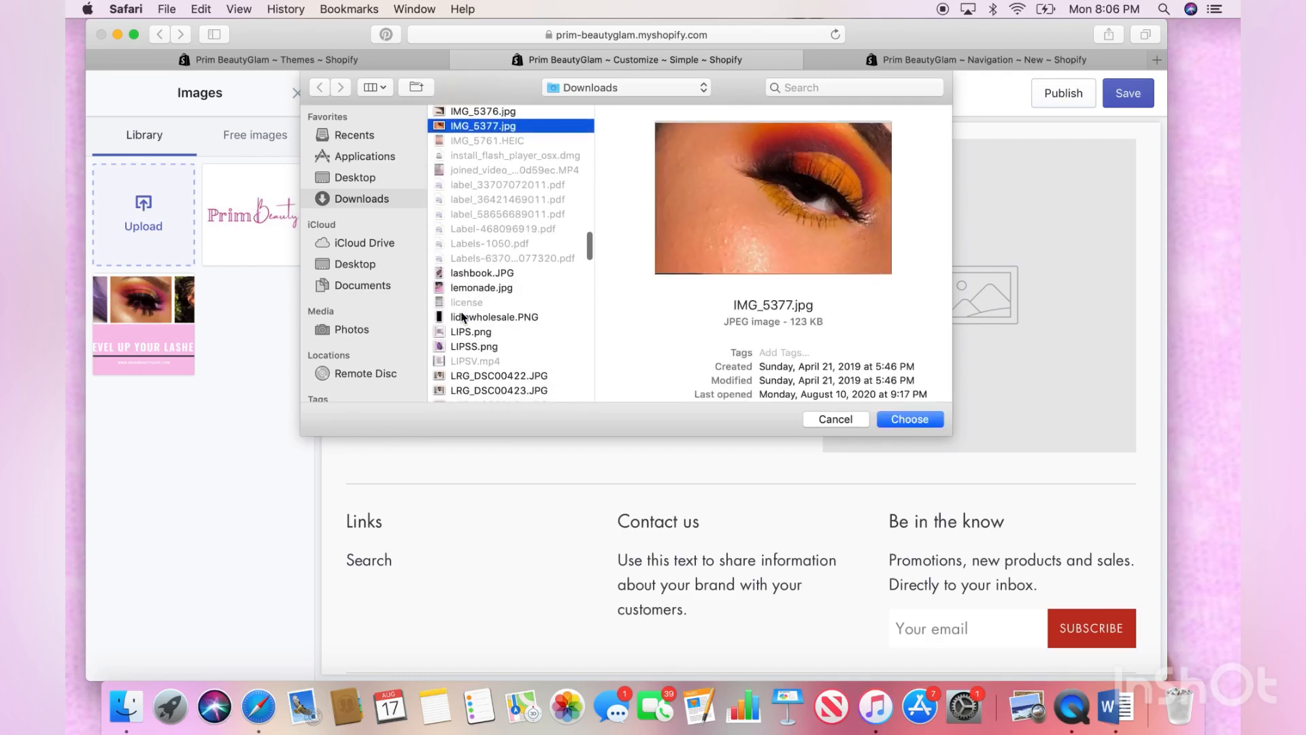
scroll(462, 316, down, 15)
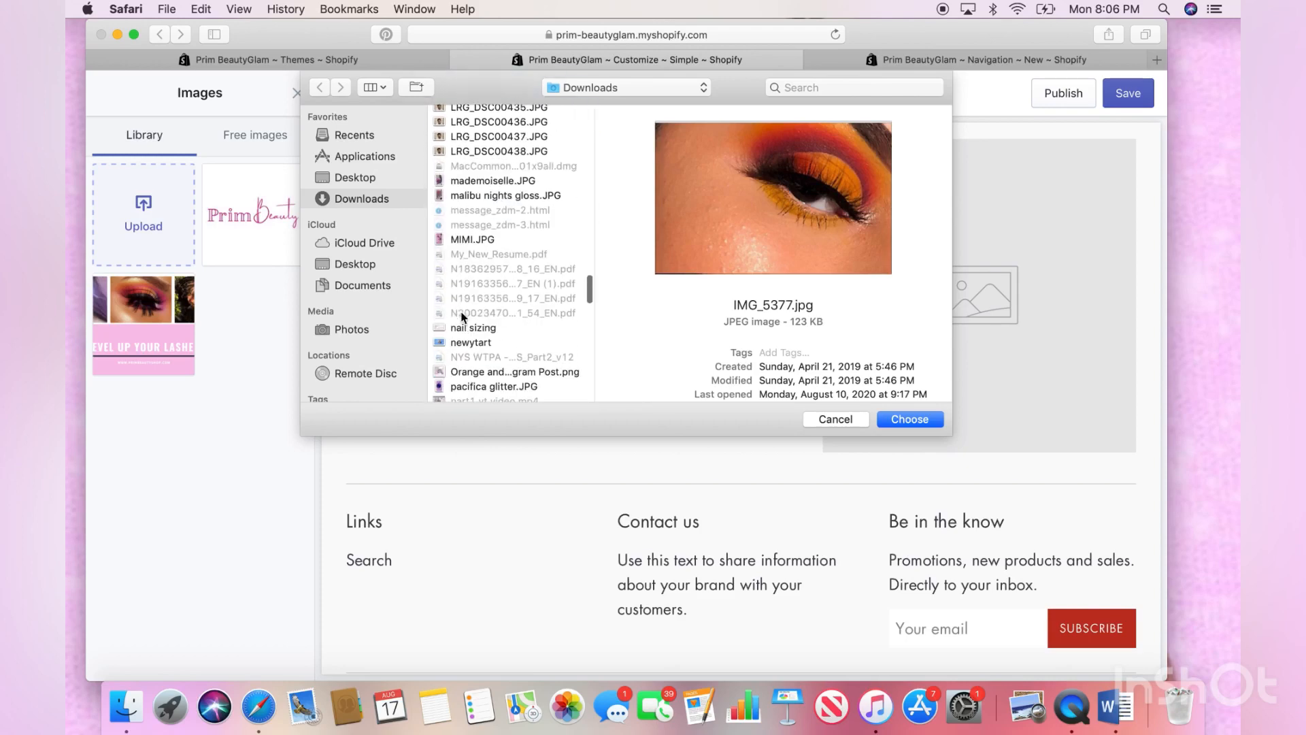
scroll(462, 317, down, 5)
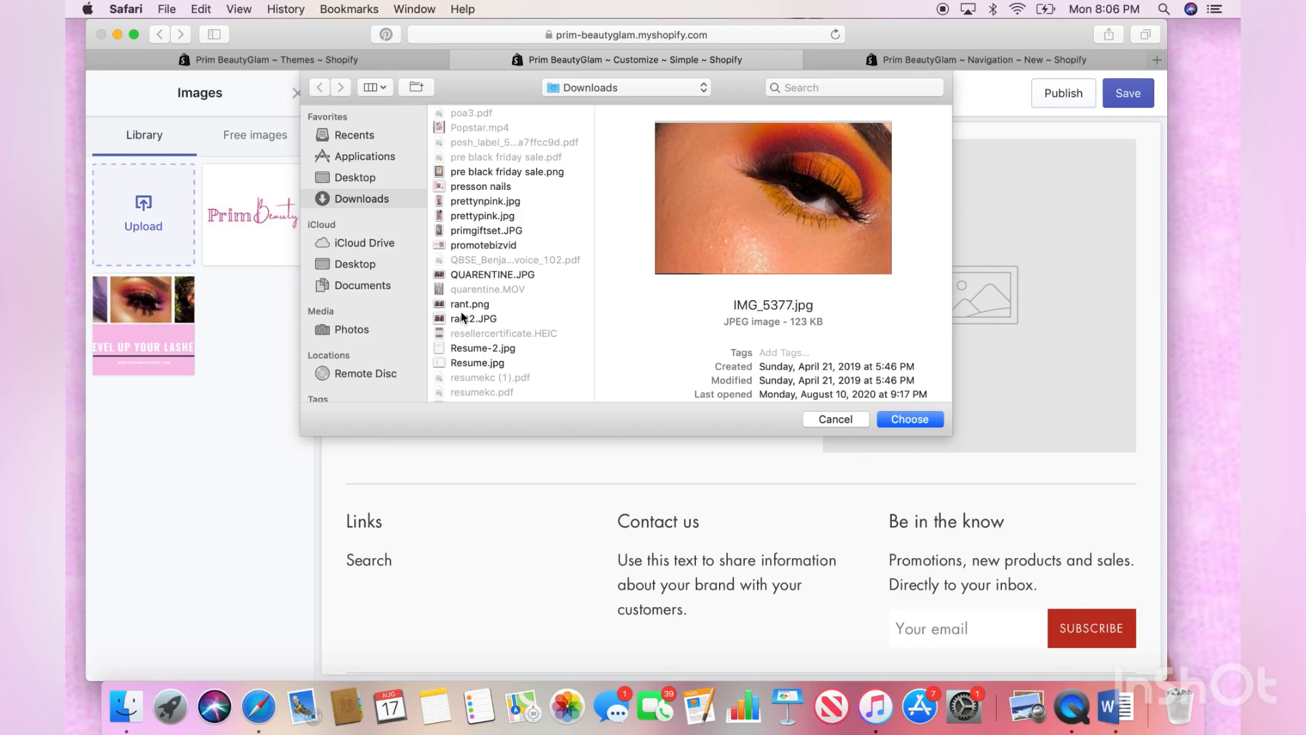
click(475, 201)
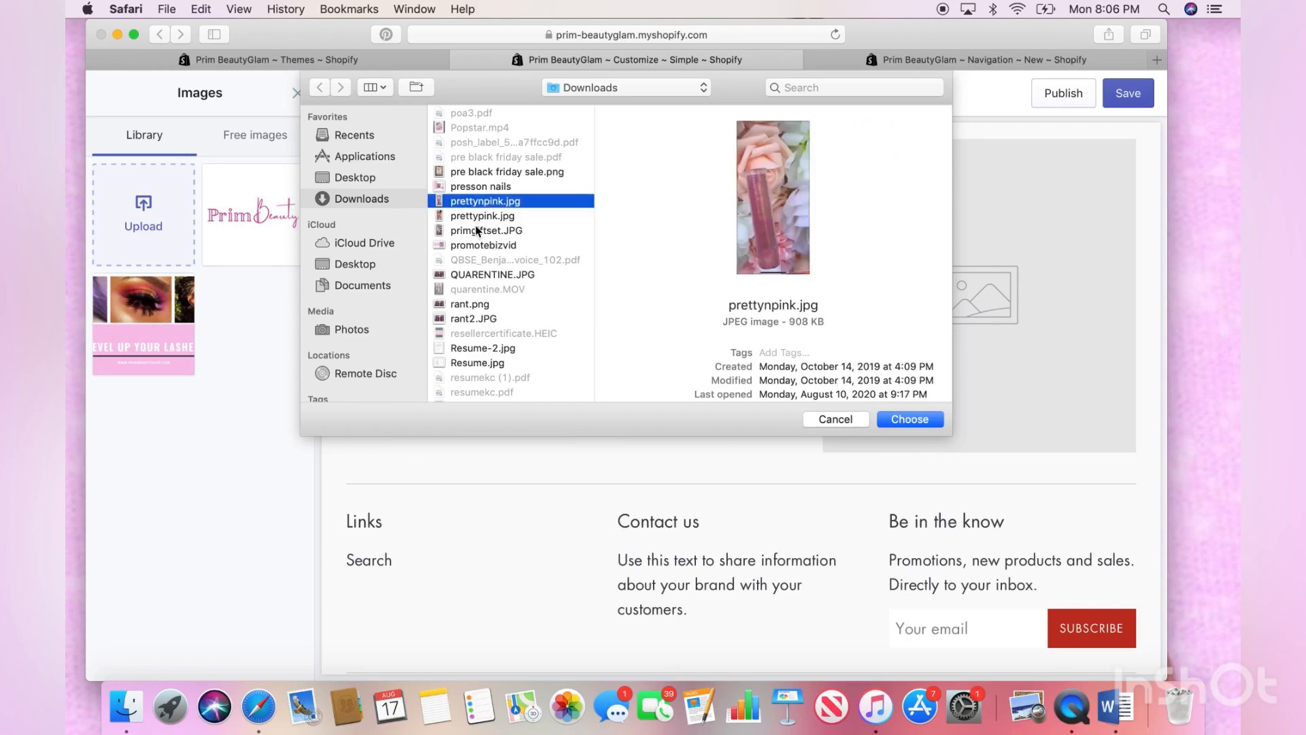
scroll(476, 231, down, 5)
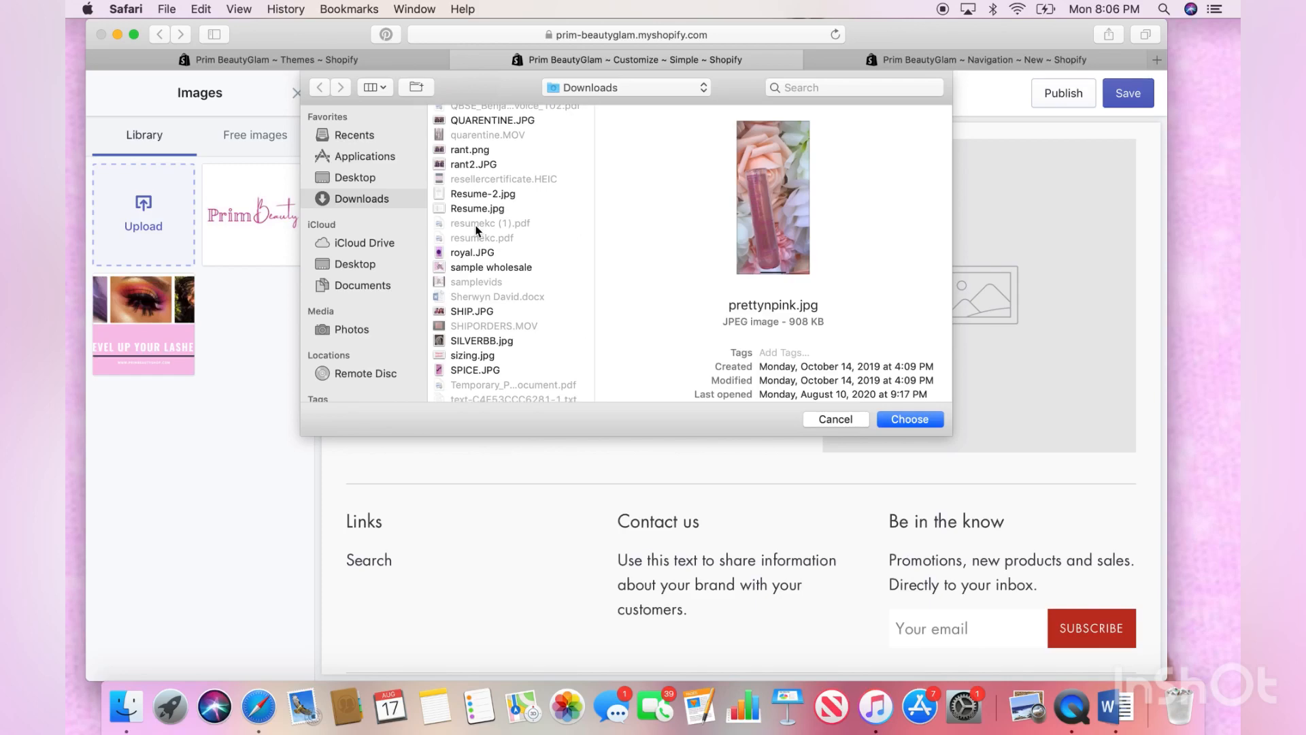
scroll(476, 231, down, 10)
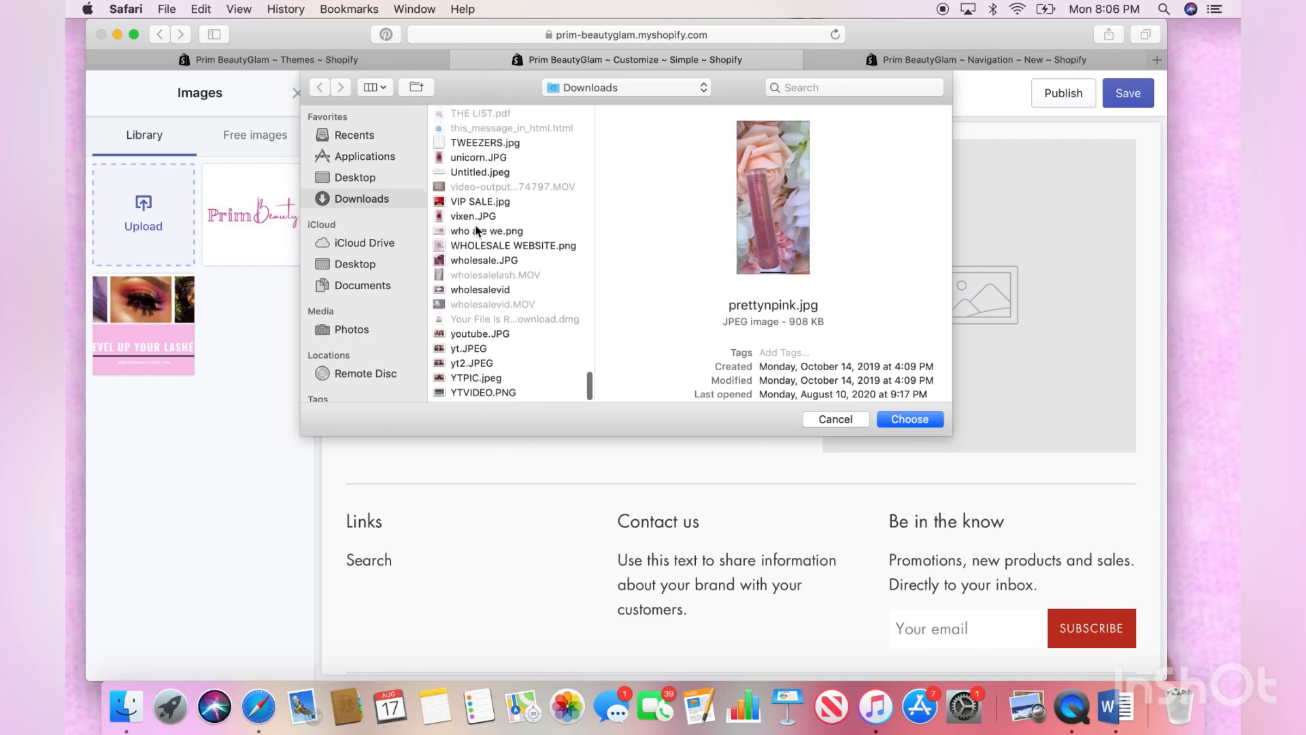
scroll(476, 231, up, 15)
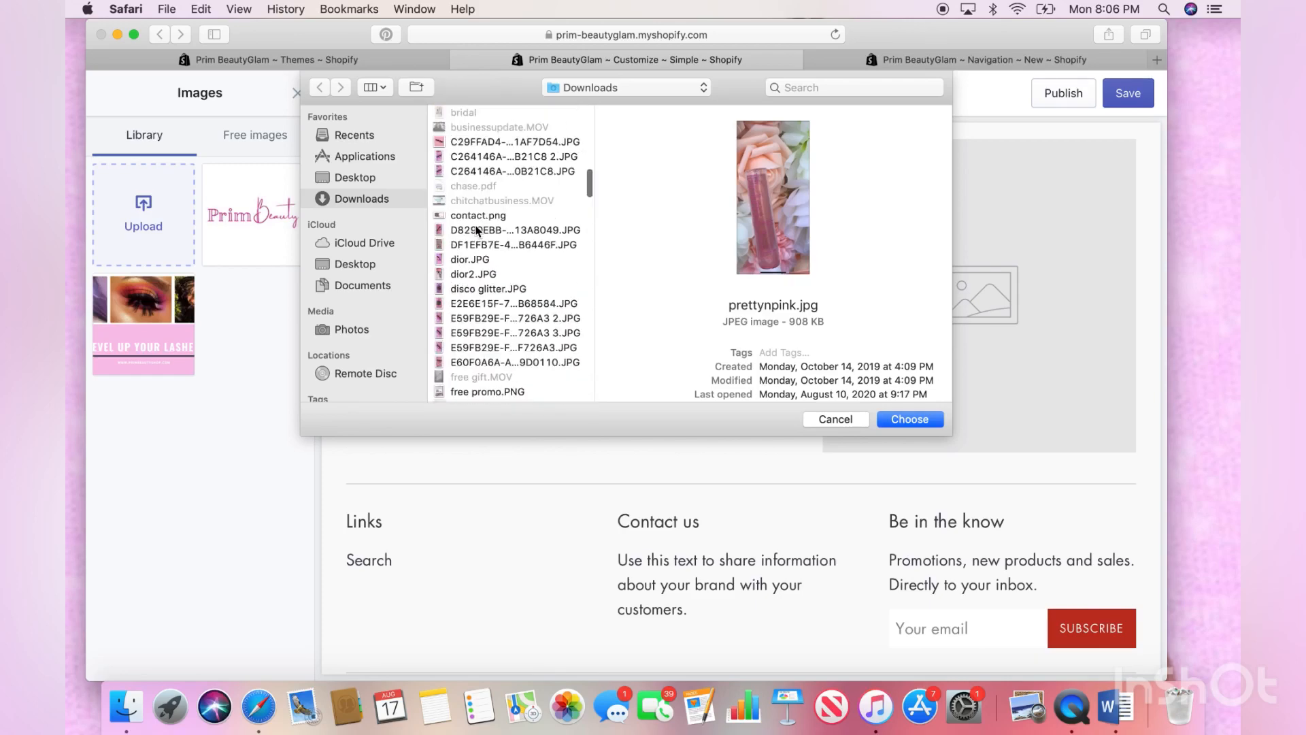
scroll(476, 231, up, 10)
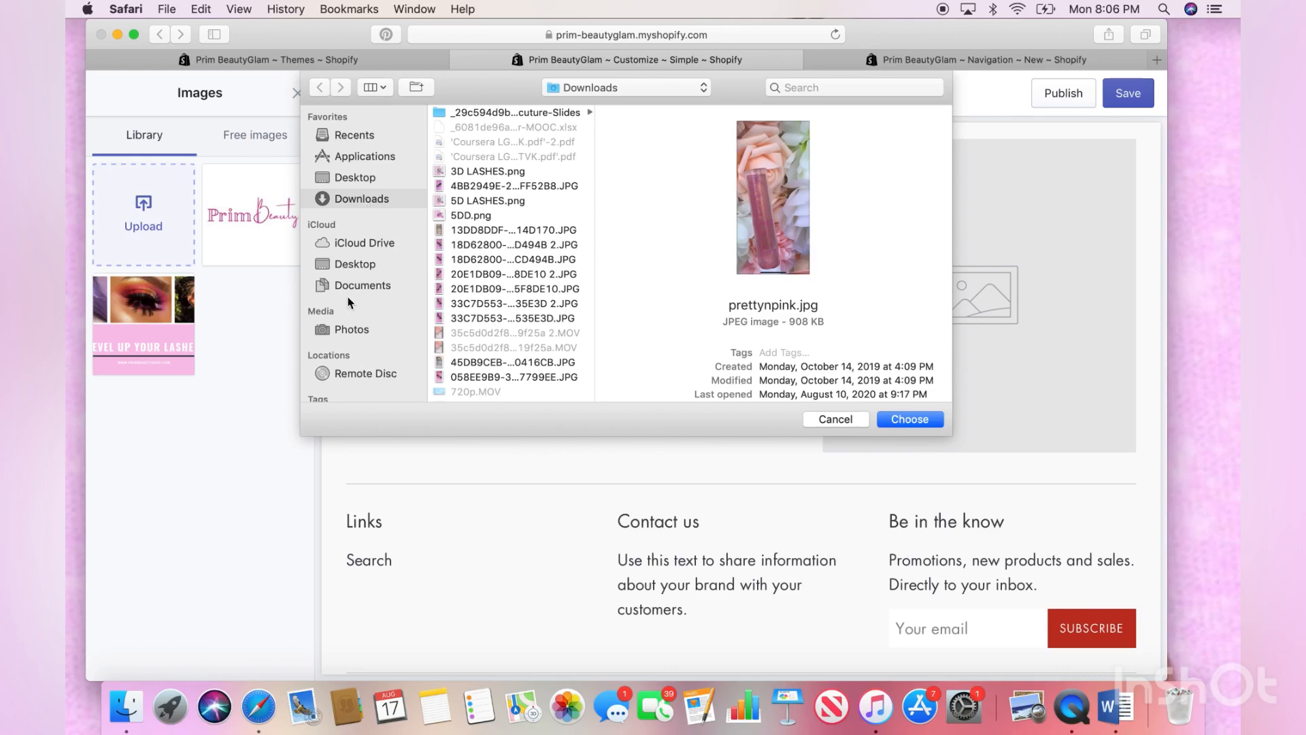
click(350, 330)
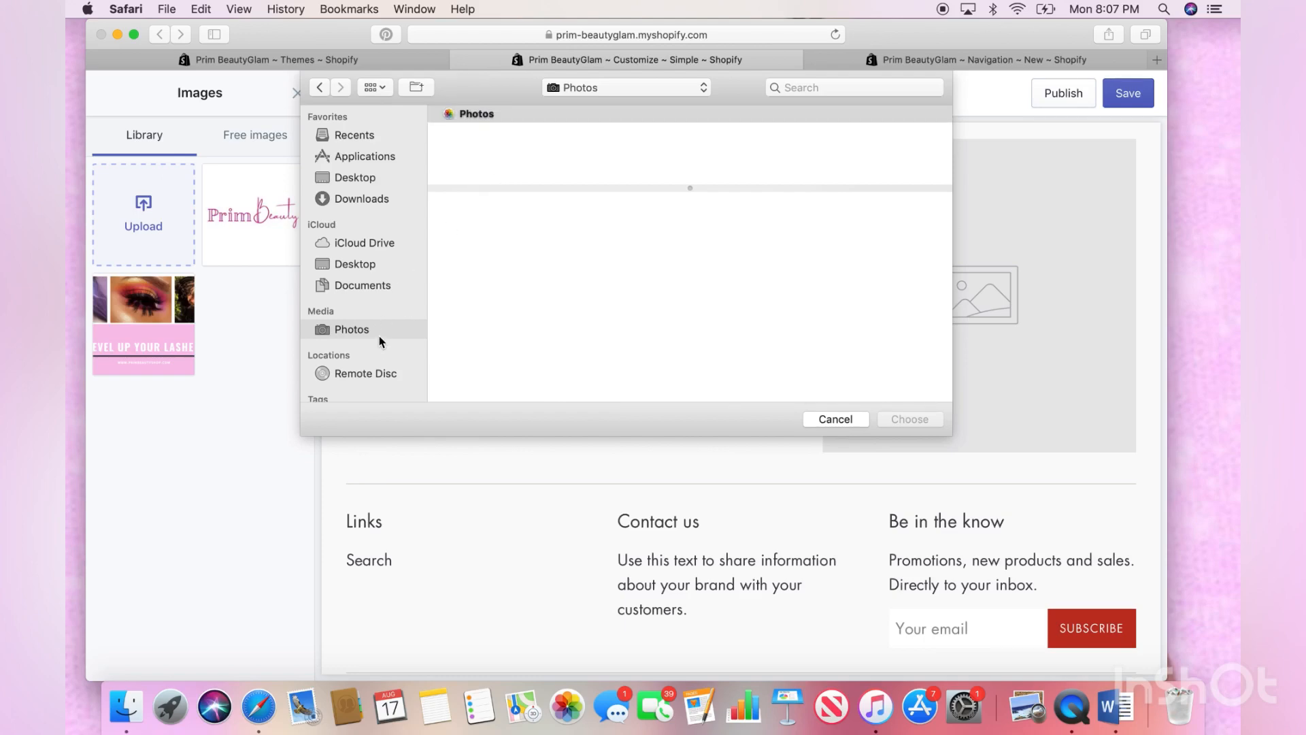
click(377, 198)
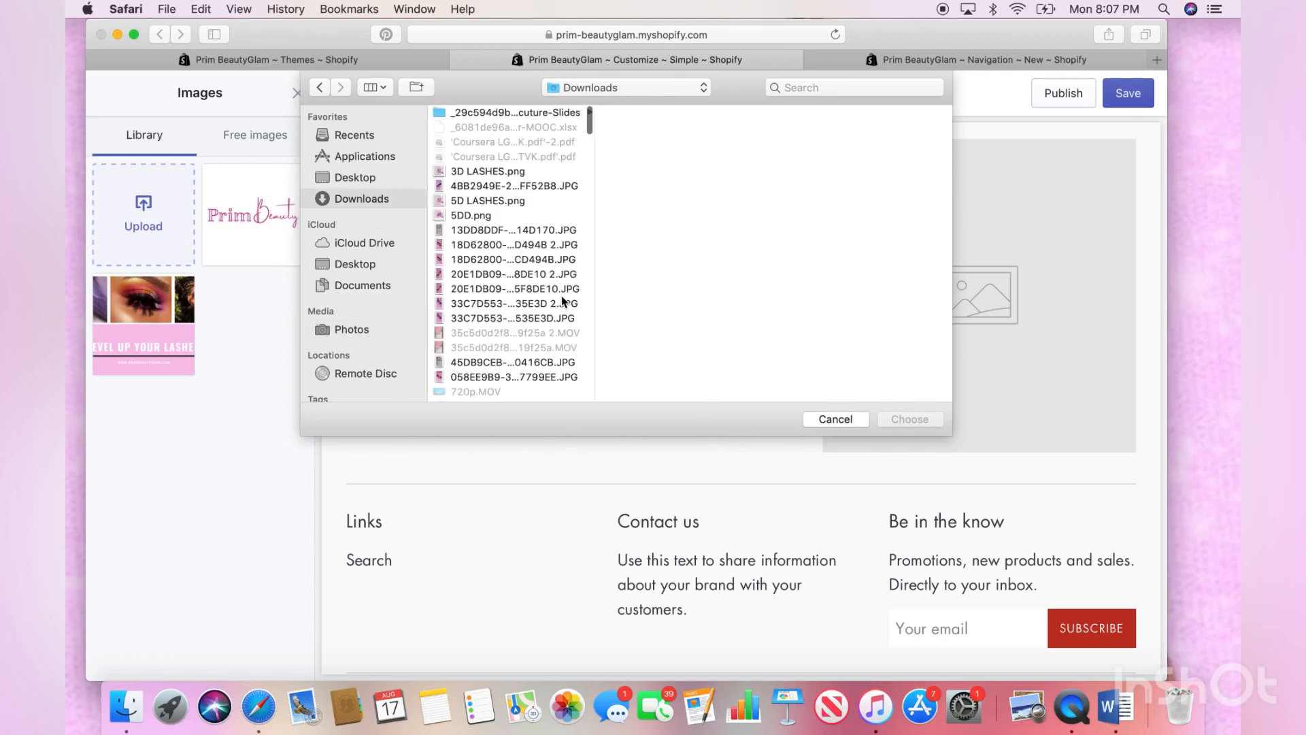
Upload the Va Va Voom lash photo "18D62800-6DDA-4F66-A010-1102C9CD494B 2.JPG" from Downloads and use it as the section's image
click(536, 250)
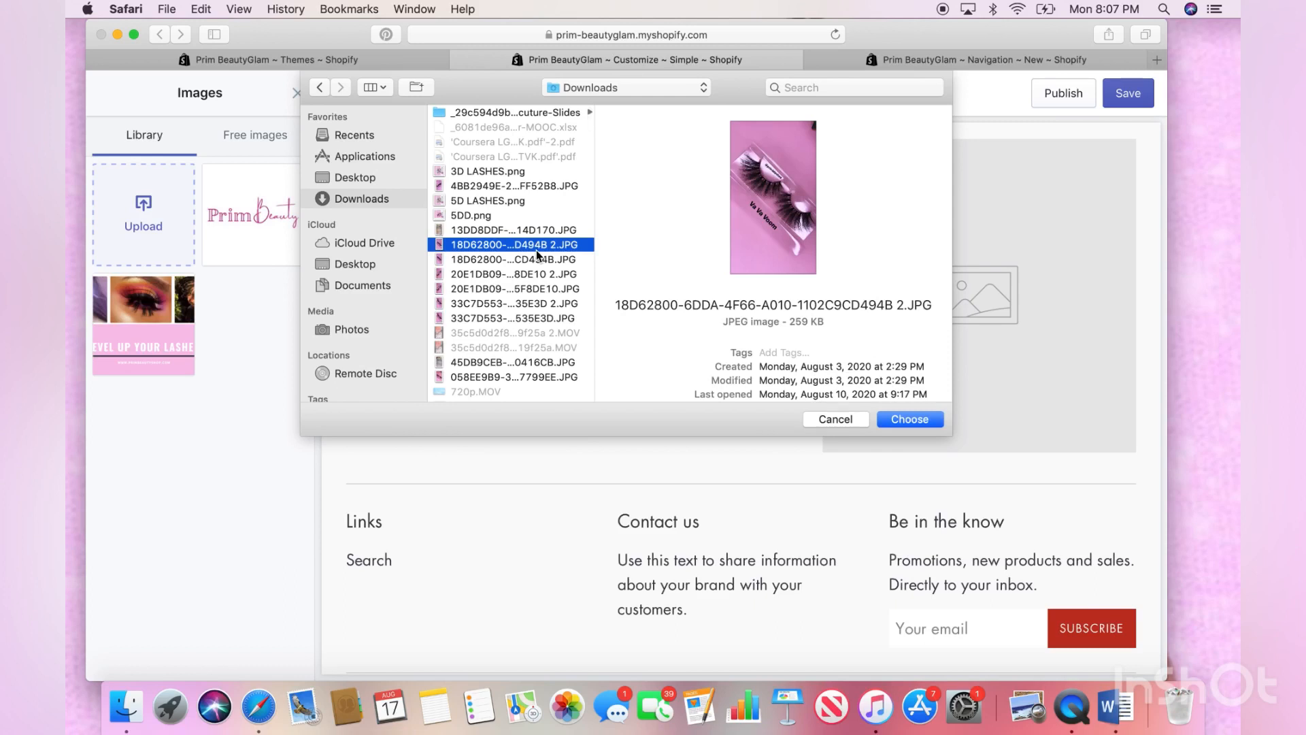
click(910, 420)
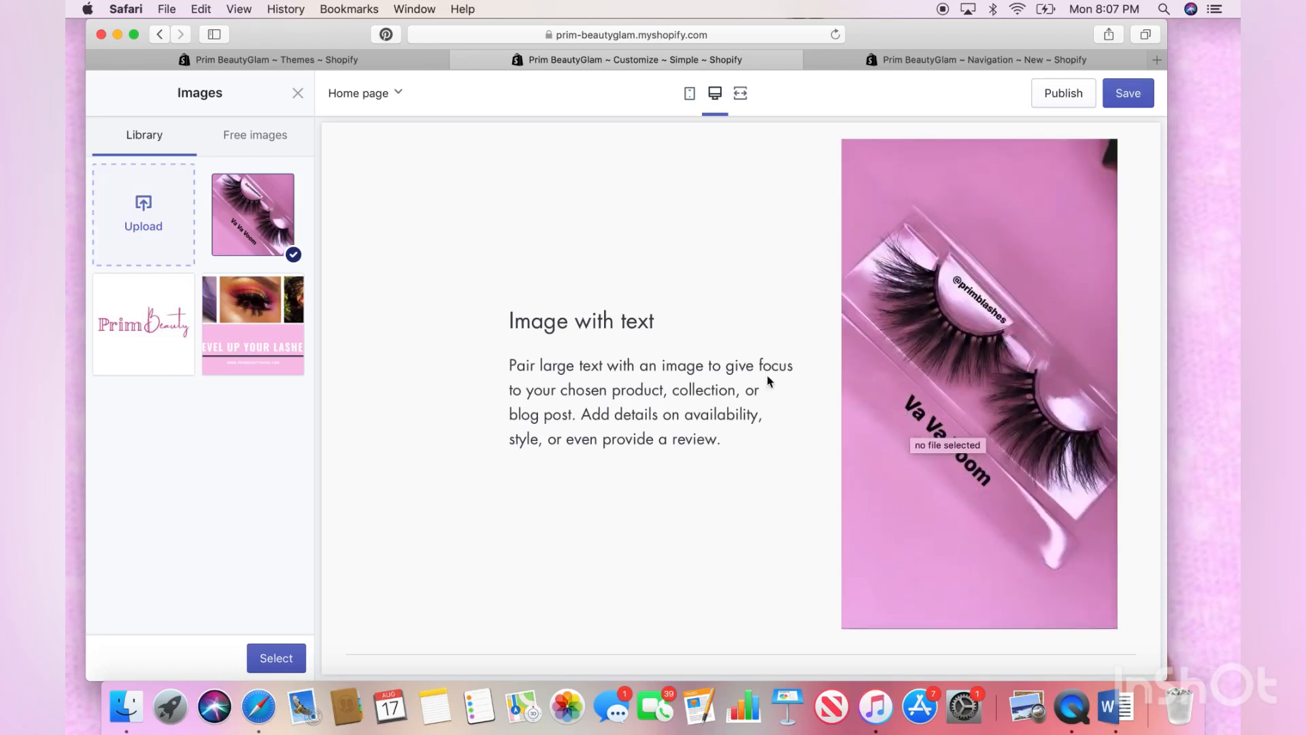
click(271, 658)
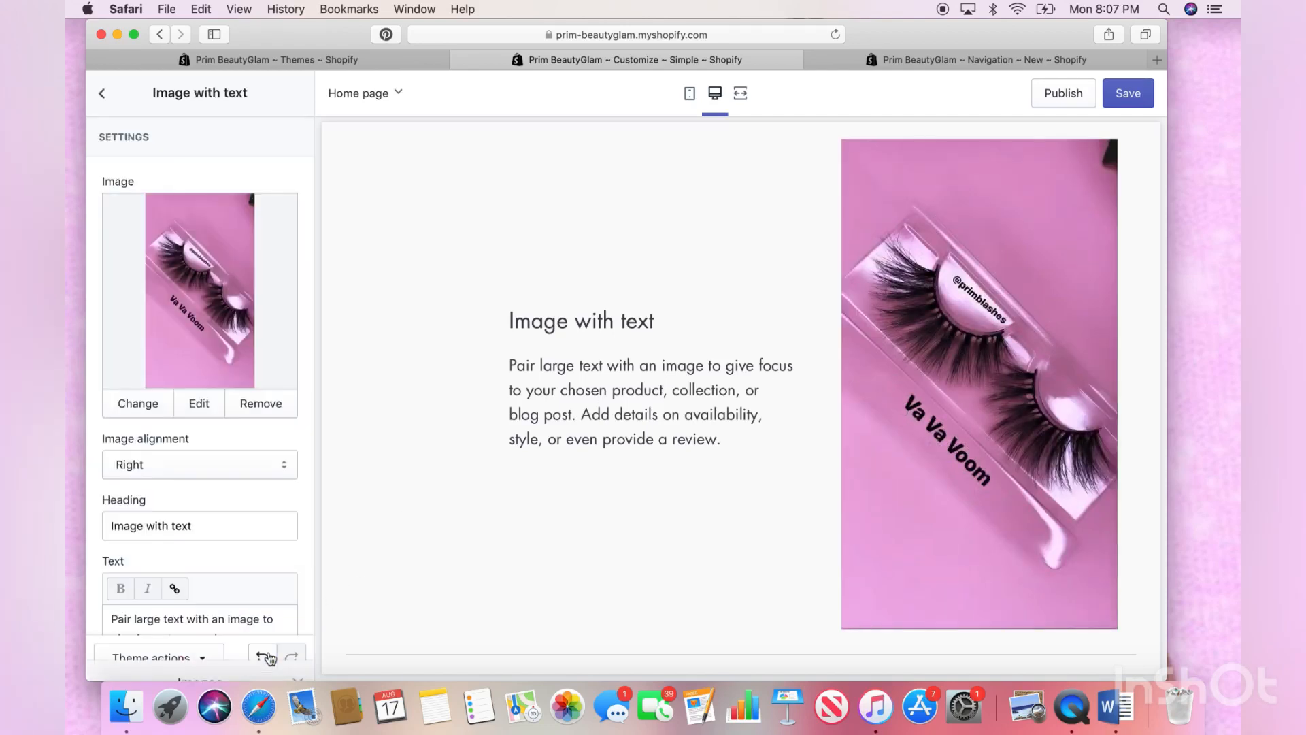
Replace the Image with text section's heading with "OUR LASHES", keeping the image alignment on Right
click(224, 472)
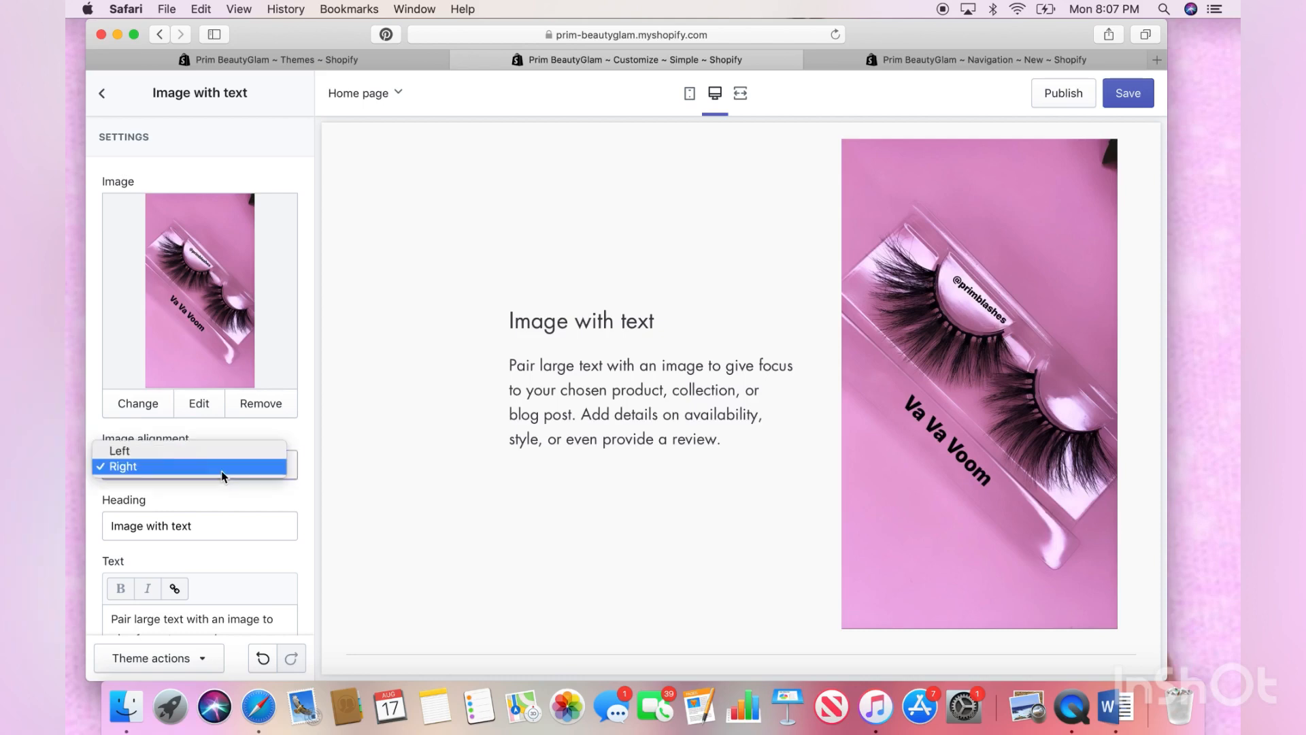
click(248, 527)
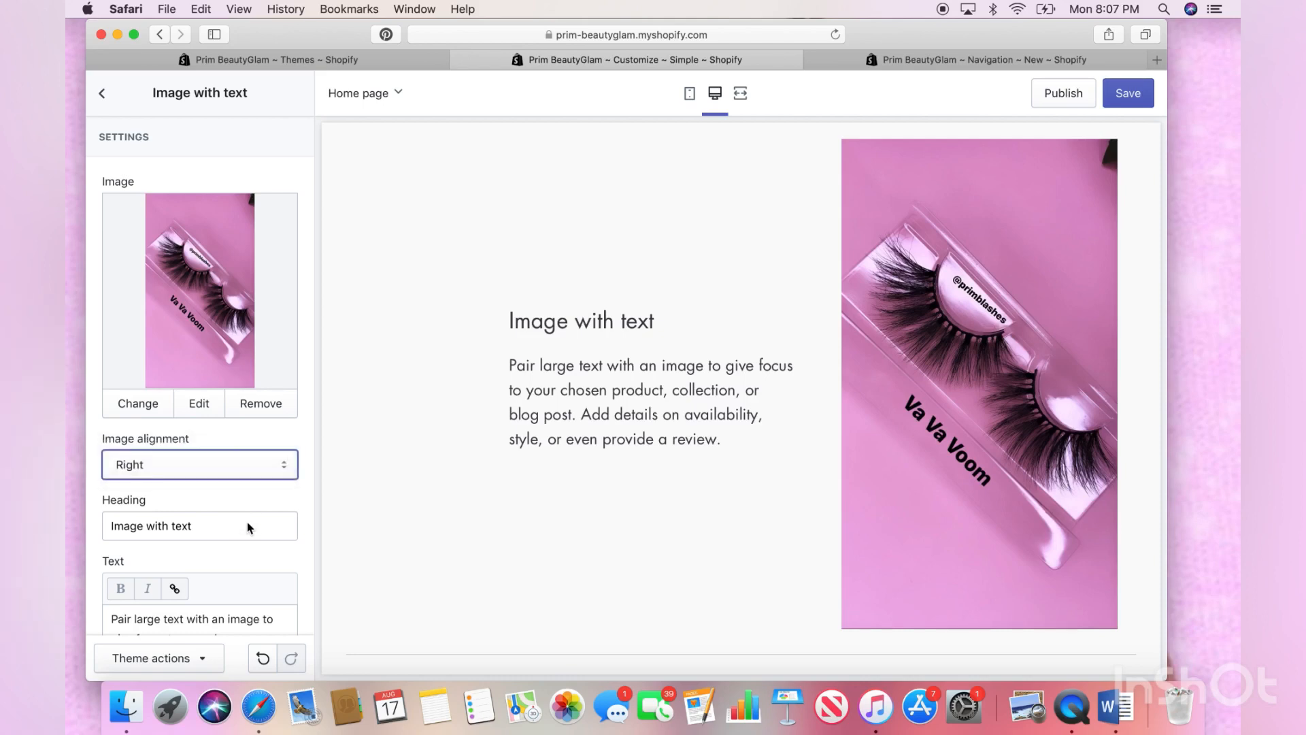
click(247, 528)
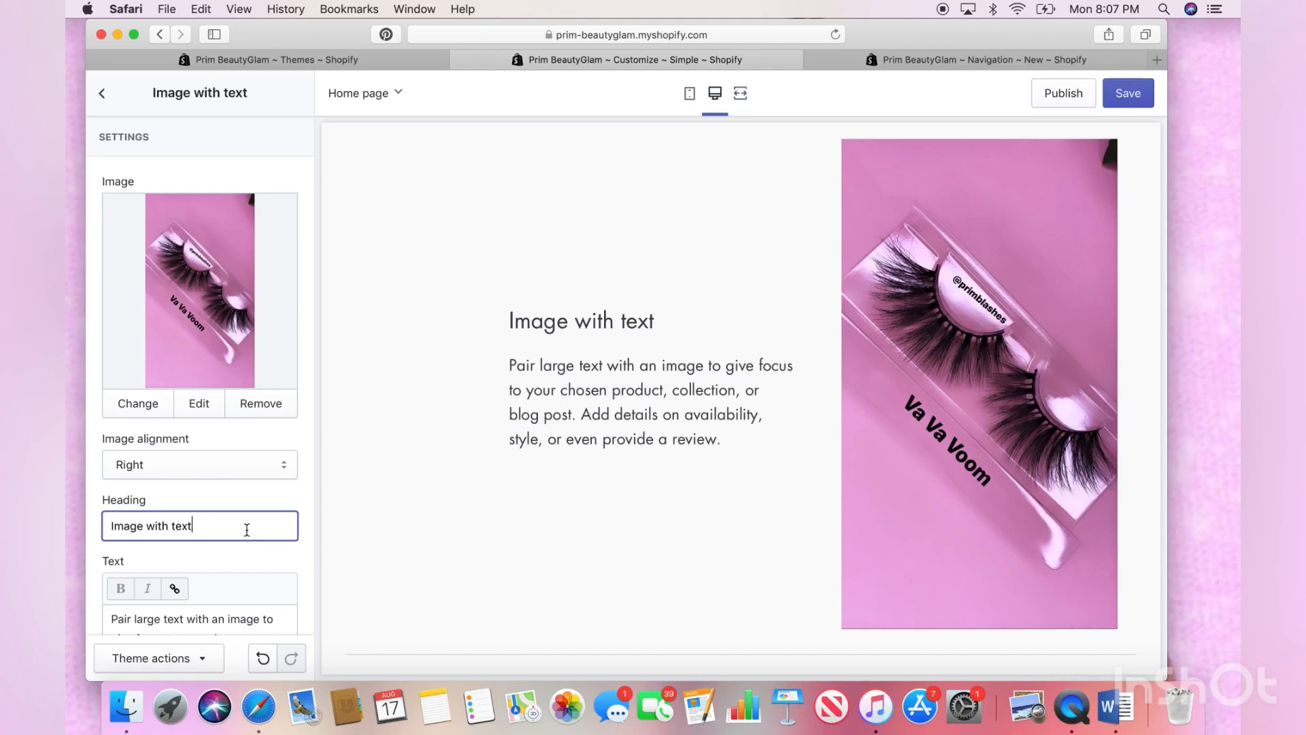
key(BackSpace)
key(BackSpace)
key(BackSpace)
key(BackSpace)
key(BackSpace)
key(BackSpace)
key(BackSpace)
key(BackSpace)
key(BackSpace)
key(BackSpace)
key(BackSpace)
key(BackSpace)
key(BackSpace)
key(BackSpace)
key(BackSpace)
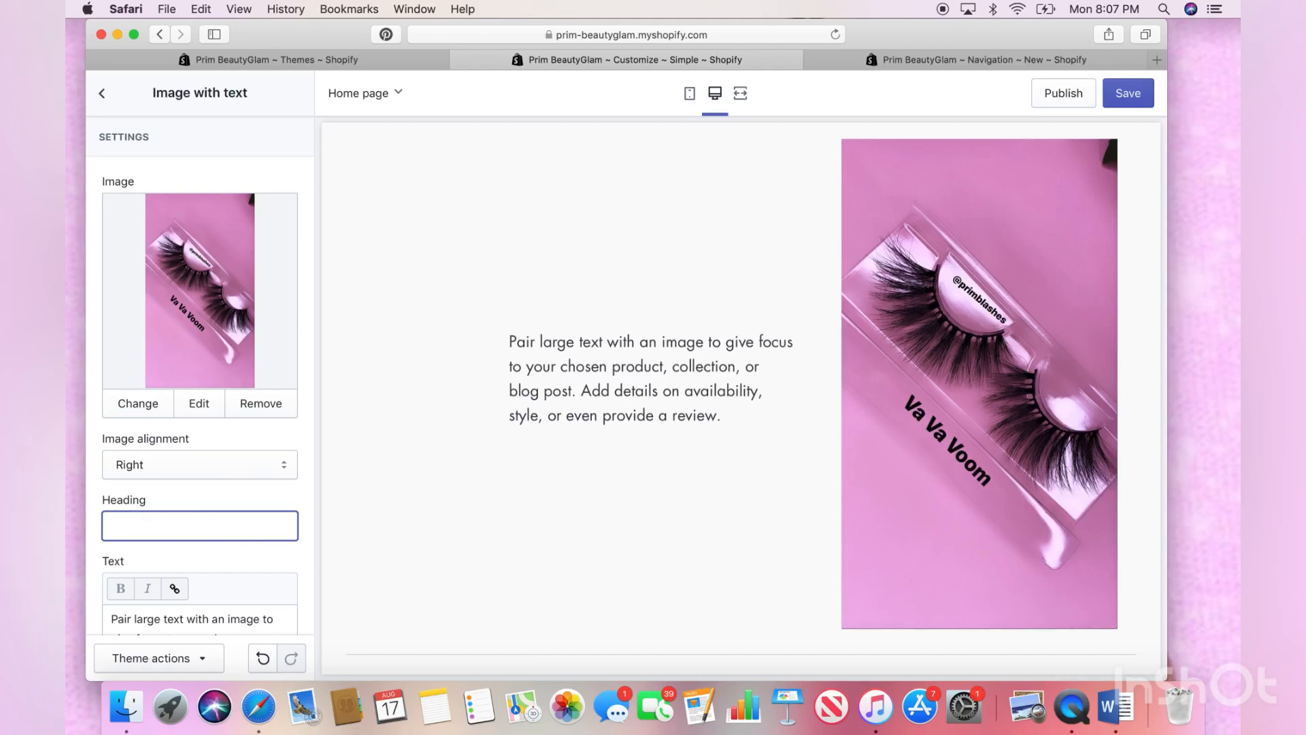
text(OUR)
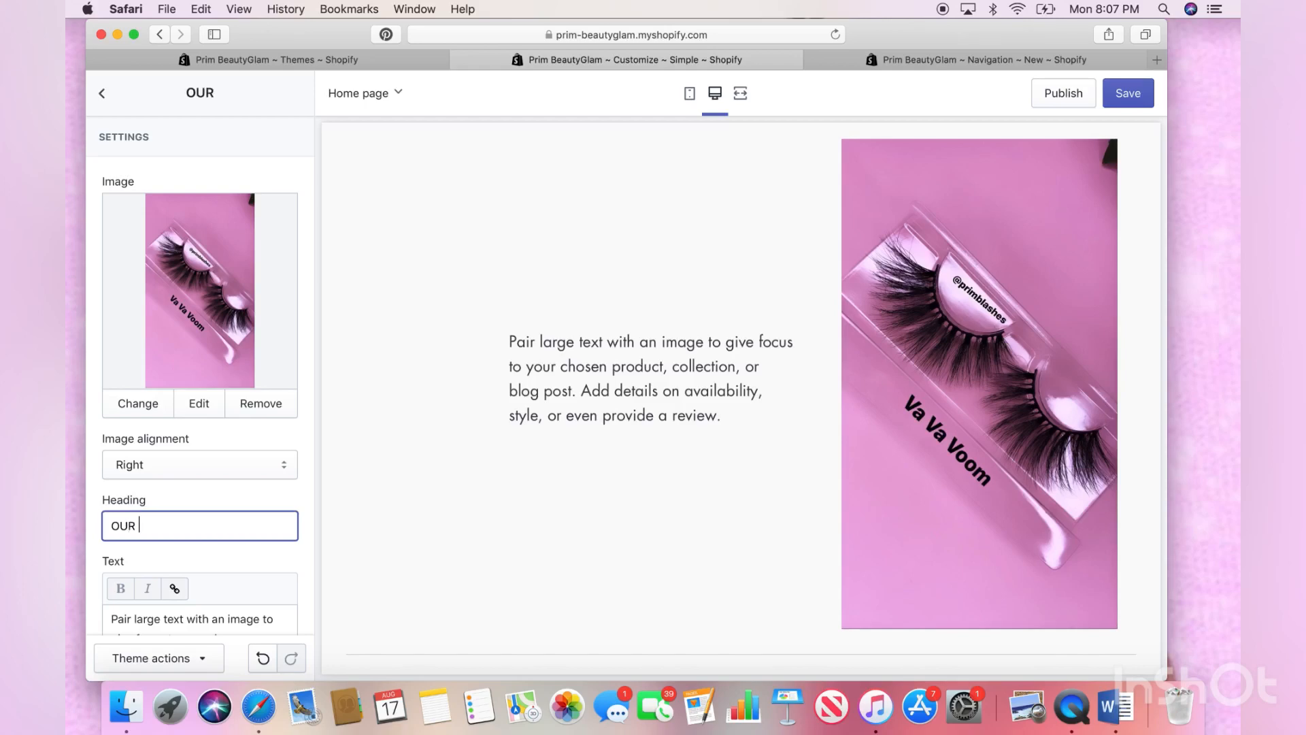
text( LASHES)
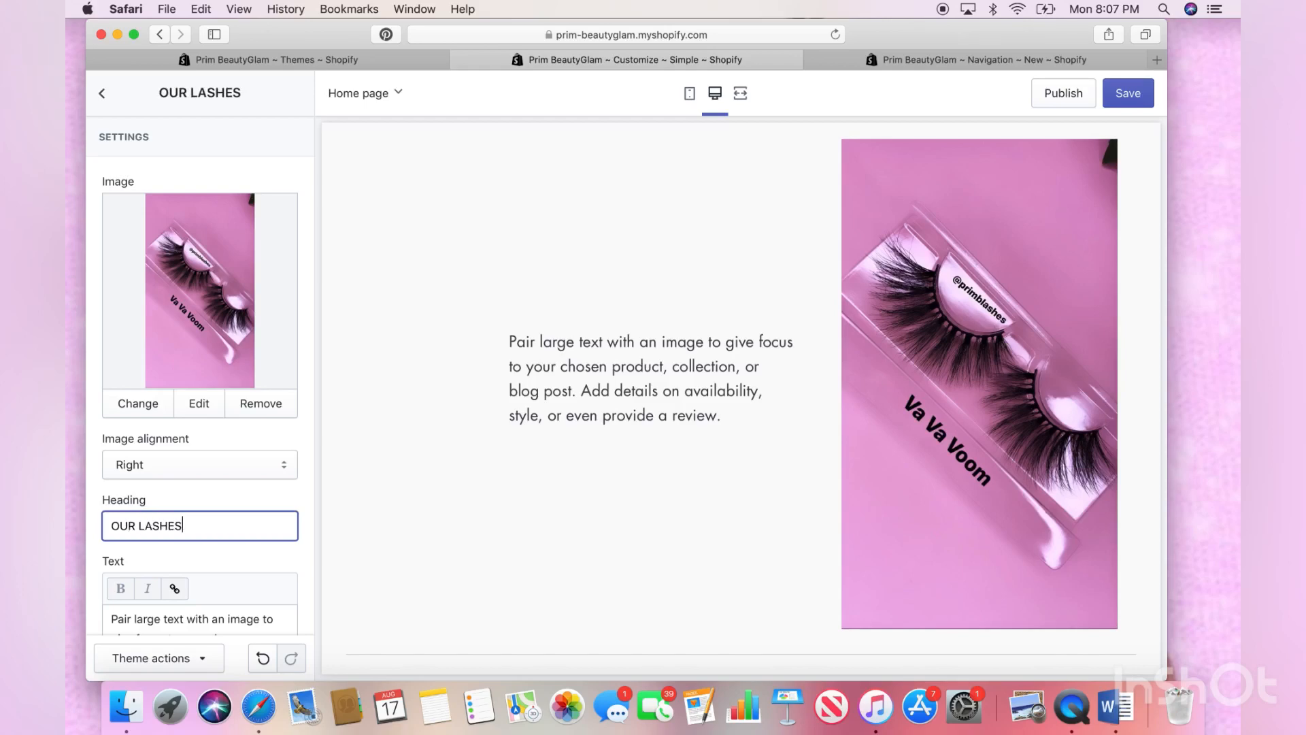
Examine the OUR LASHES section's text, button label and button link settings
scroll(243, 548, down, 5)
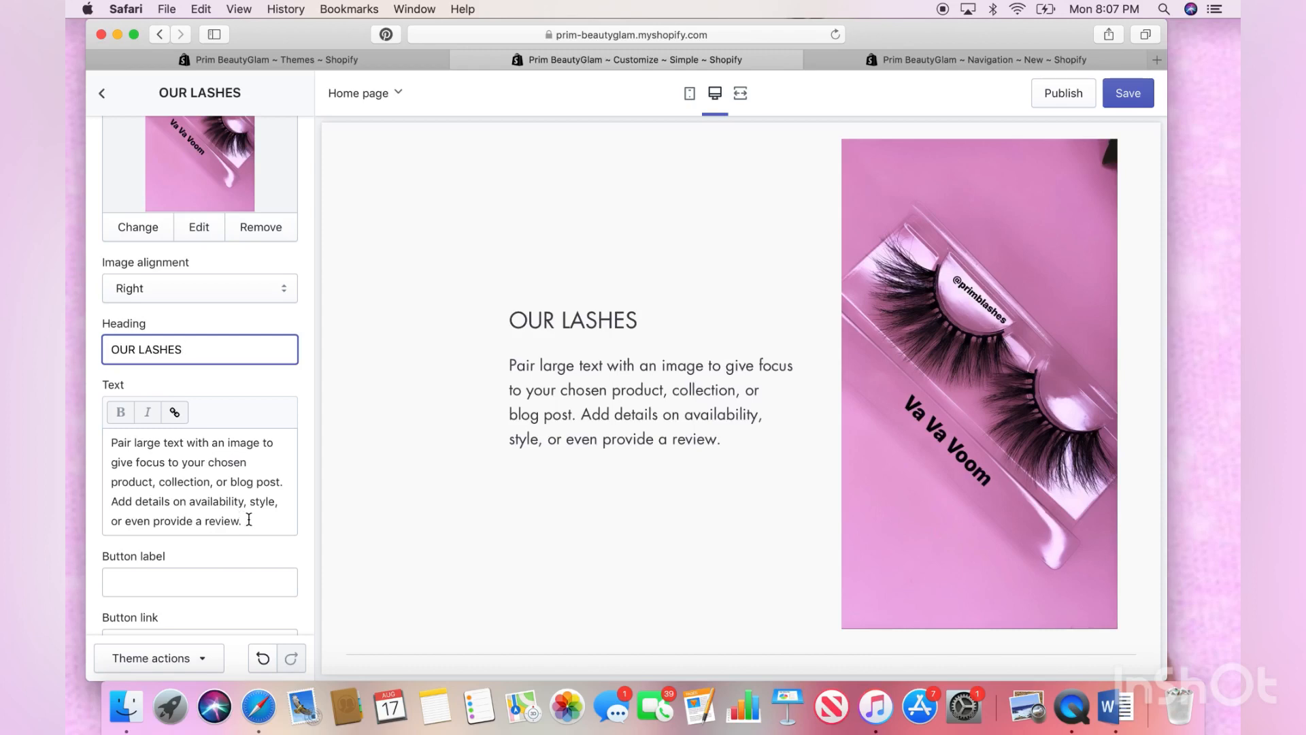
scroll(248, 519, down, 3)
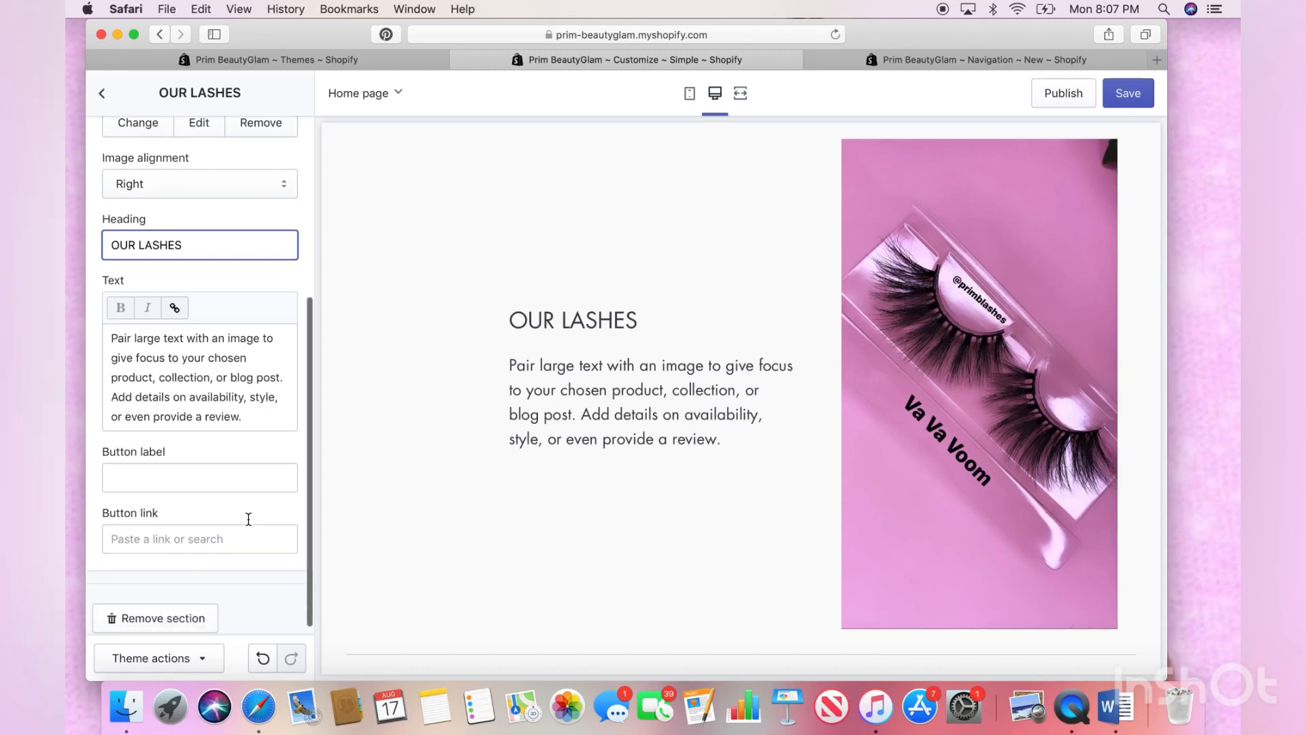
click(233, 489)
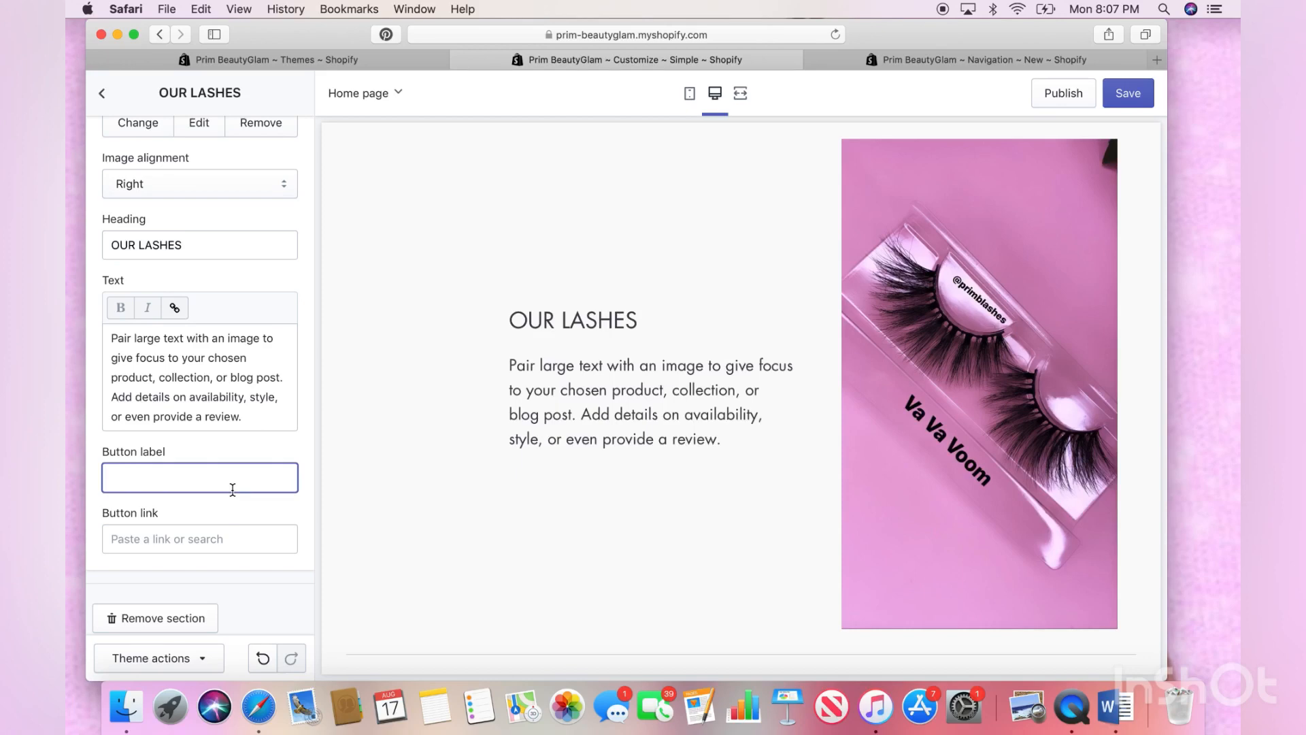
text(N)
scroll(233, 490, down, 1)
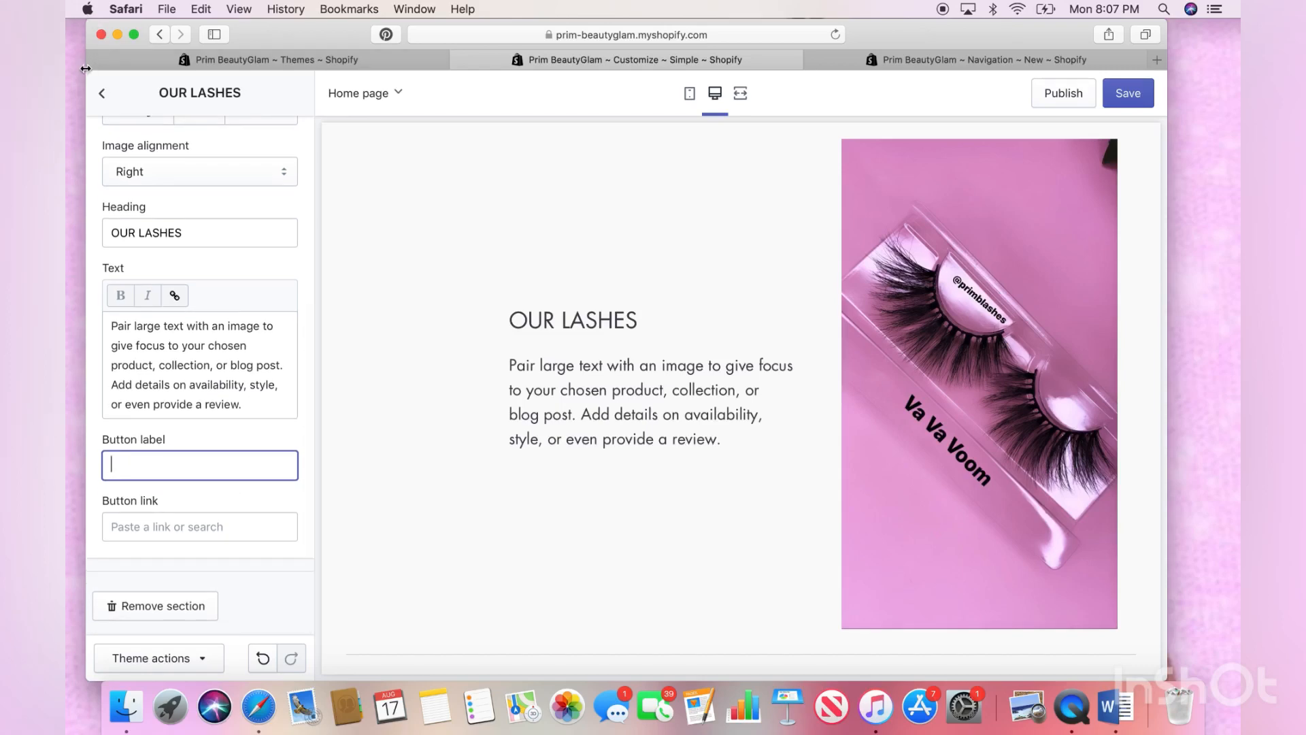
Return to the section list and check the home page preview from the footer up to the slideshow
scroll(406, 277, down, 5)
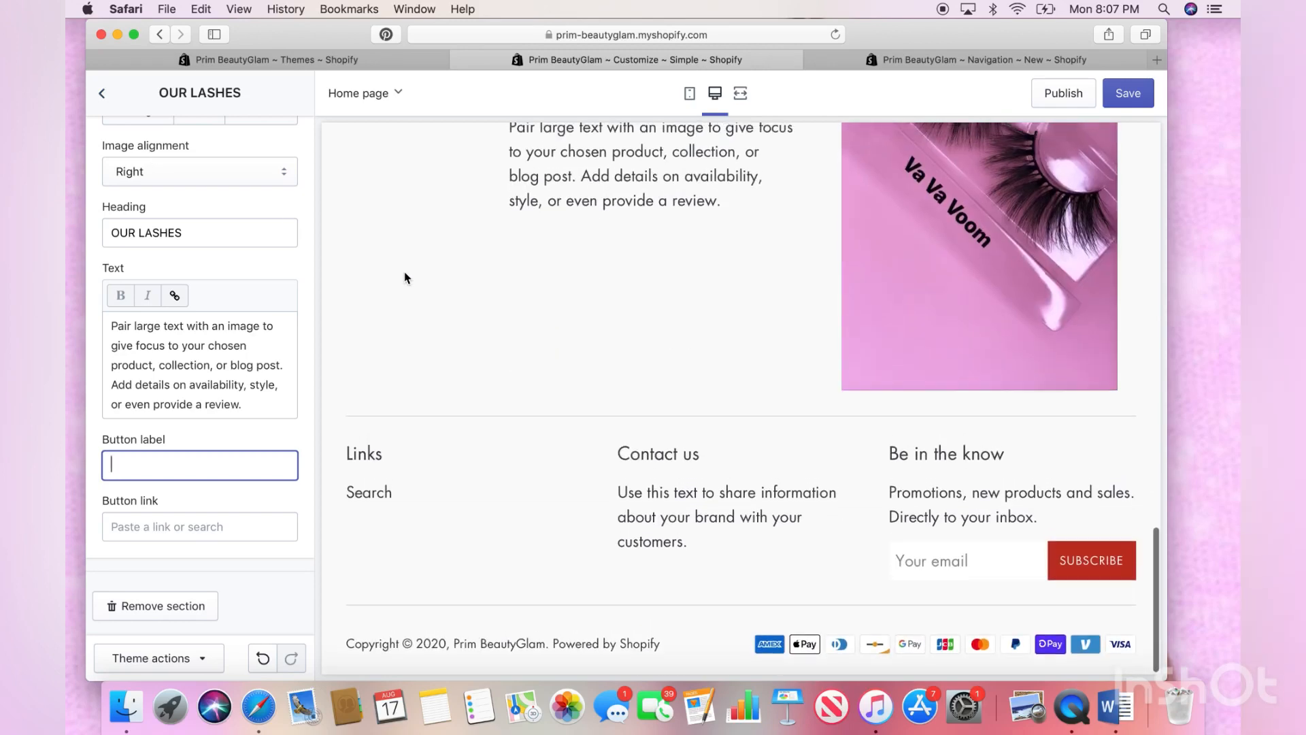
scroll(405, 278, up, 1)
click(103, 93)
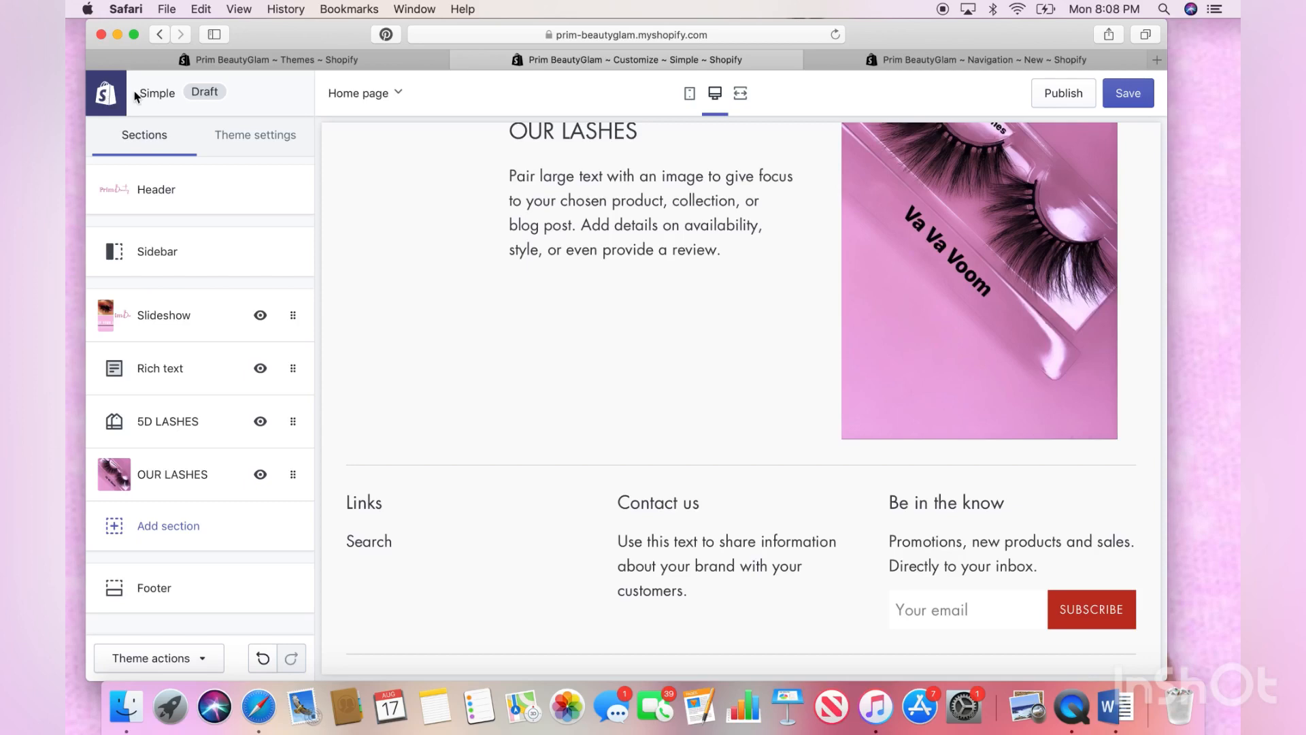
scroll(488, 245, up, 10)
scroll(487, 246, up, 5)
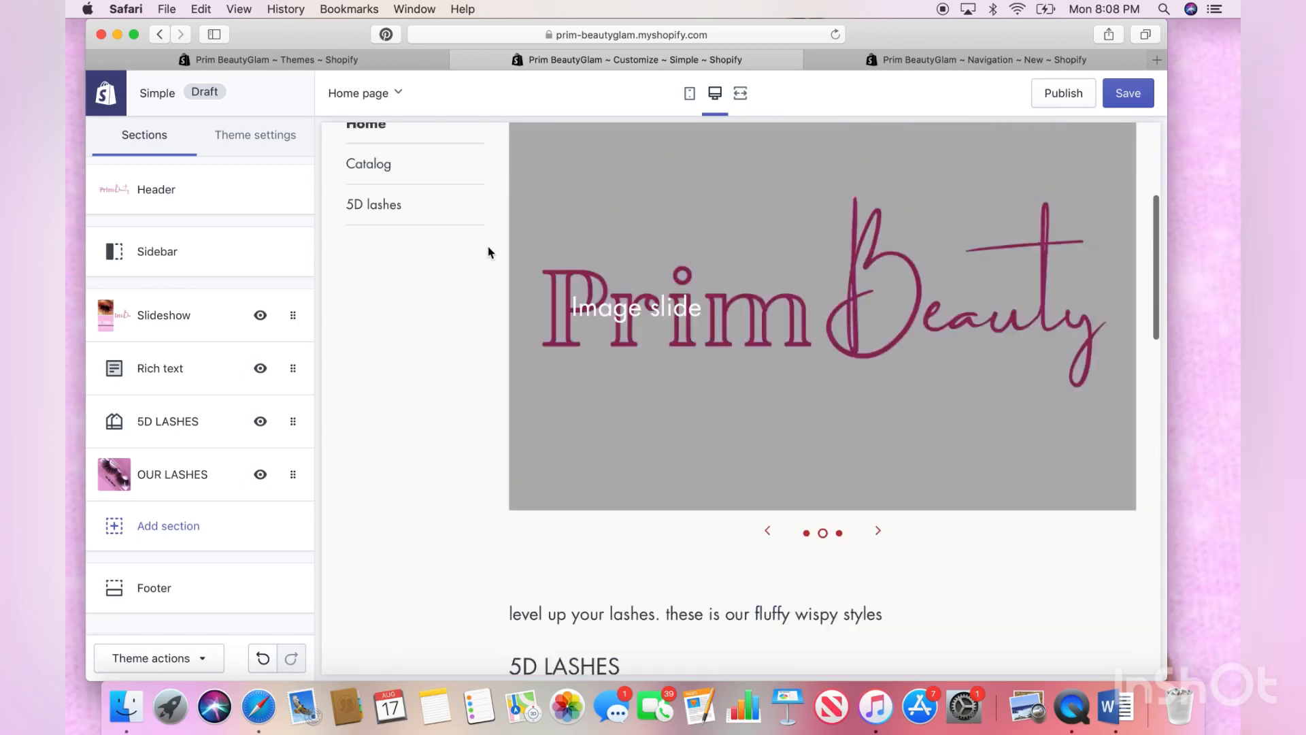
Check the OUR LASHES section in the preview, examine the Footer's settings and content blocks, and return to the section list
scroll(487, 247, down, 3)
scroll(488, 246, down, 10)
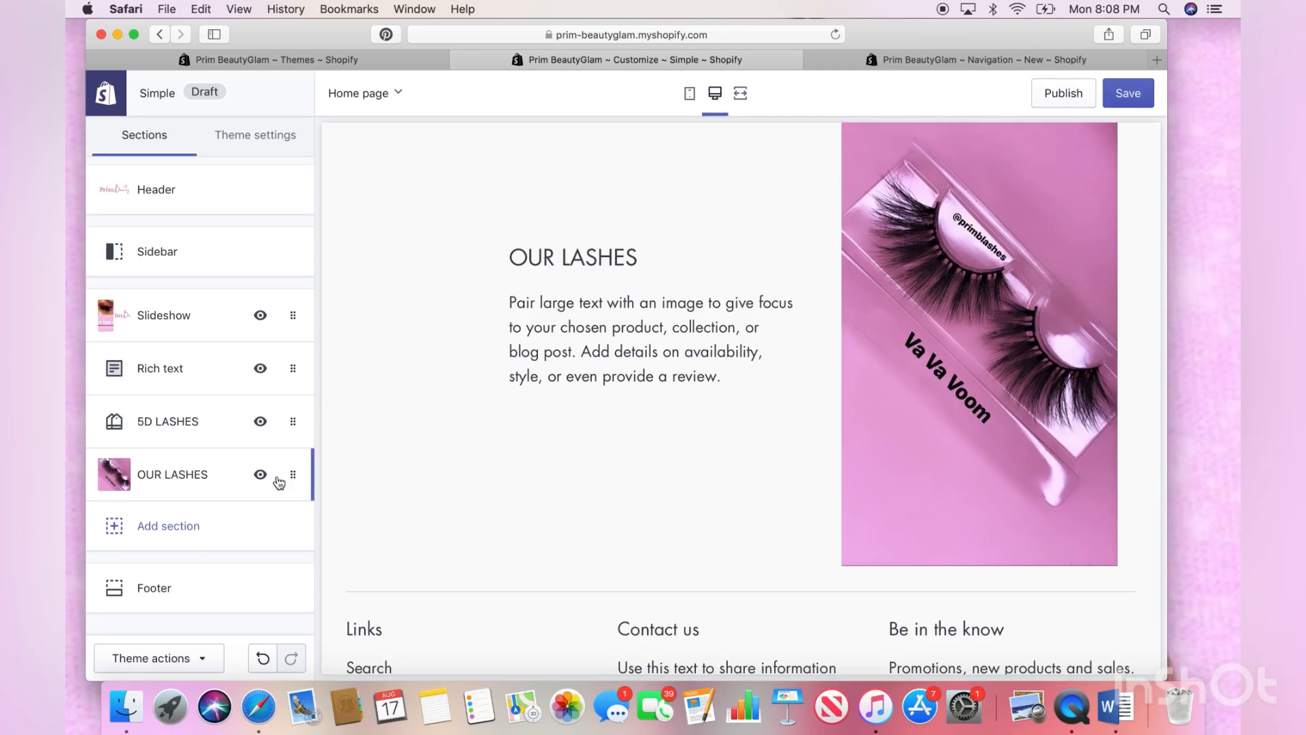
click(227, 579)
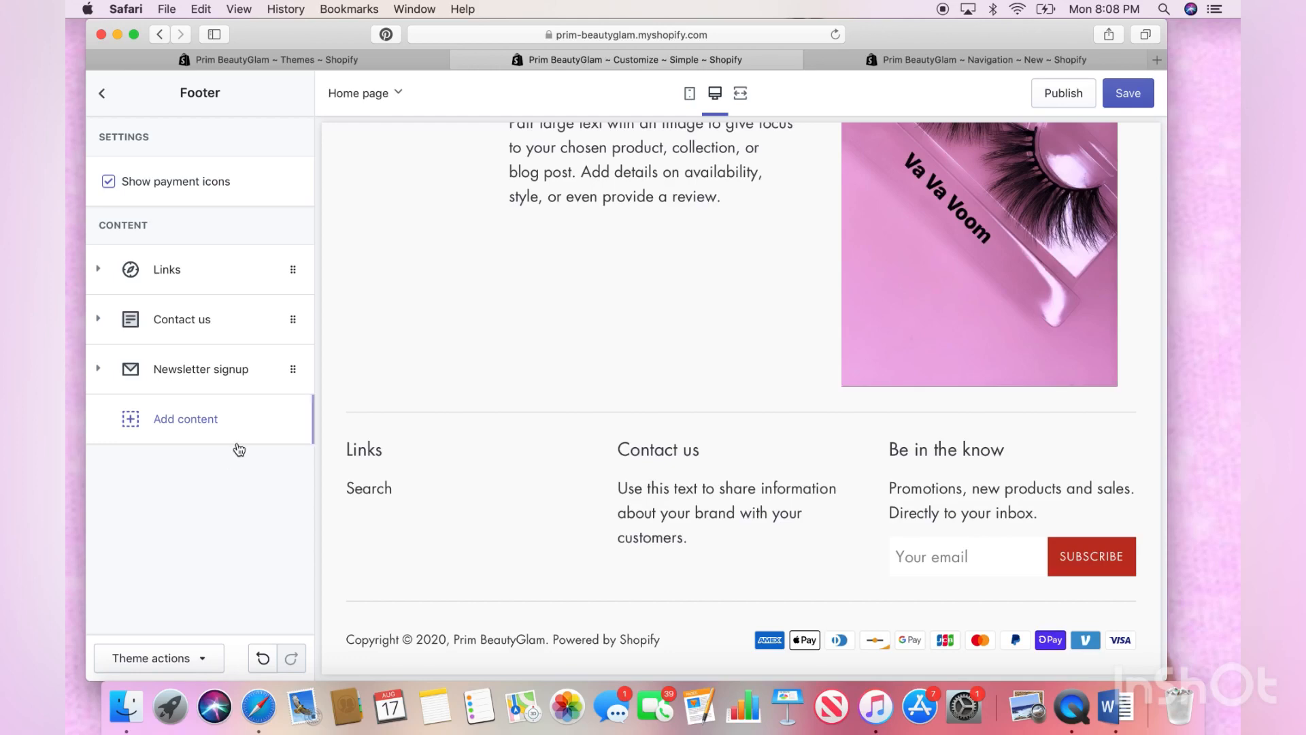
click(95, 94)
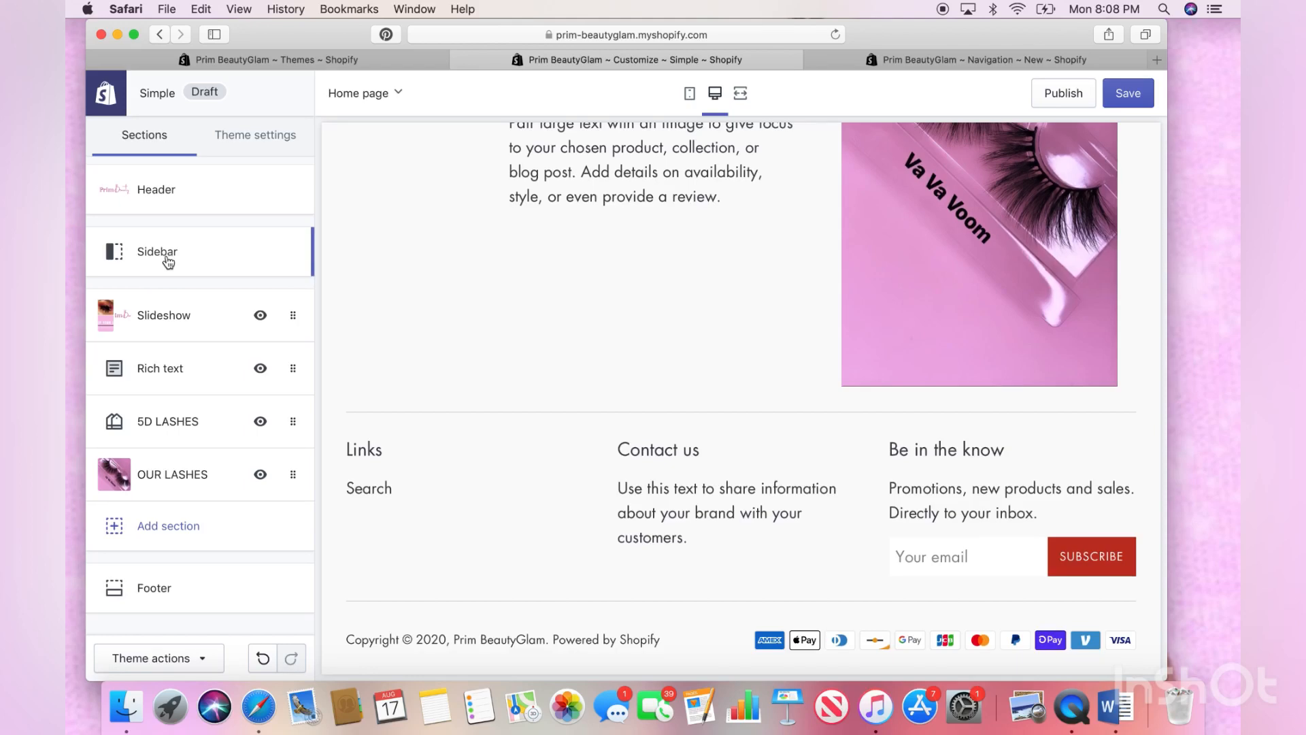
Review the home page preview up to the announcement bar and save the theme changes
scroll(168, 262, down, 1)
scroll(136, 472, up, 1)
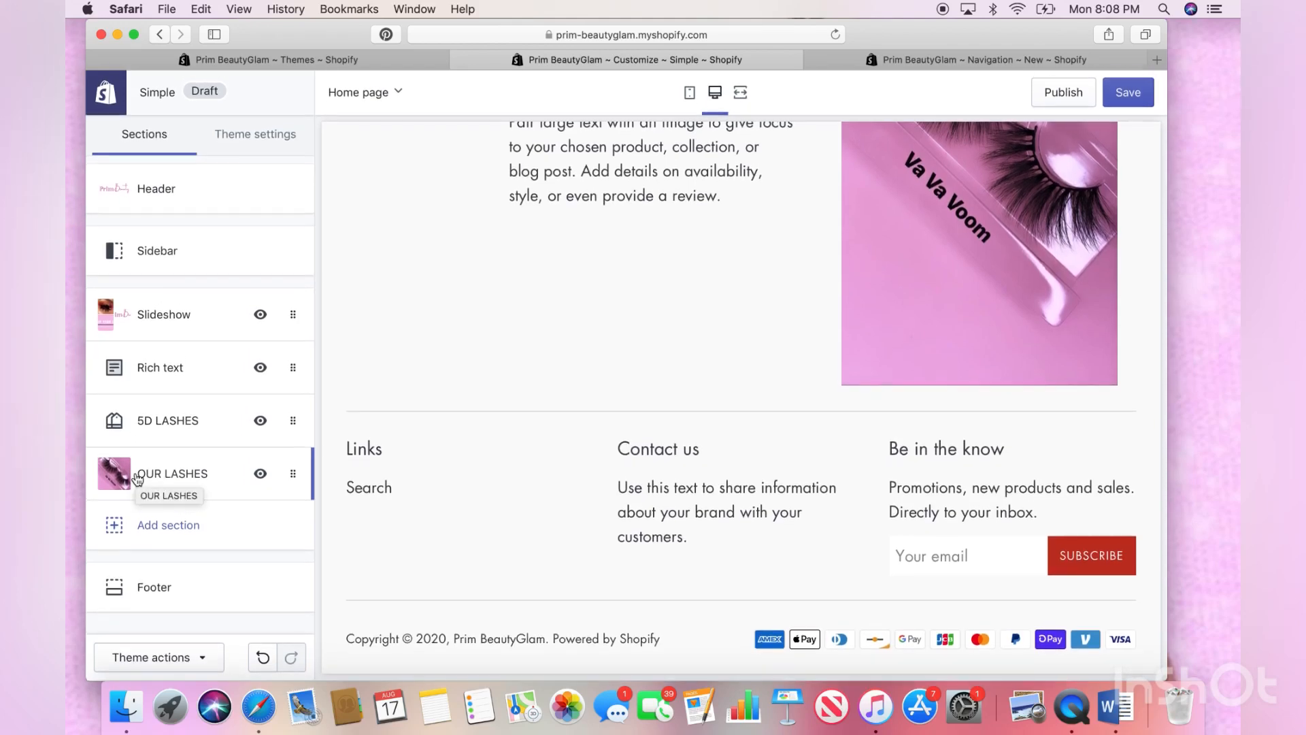
scroll(500, 404, up, 15)
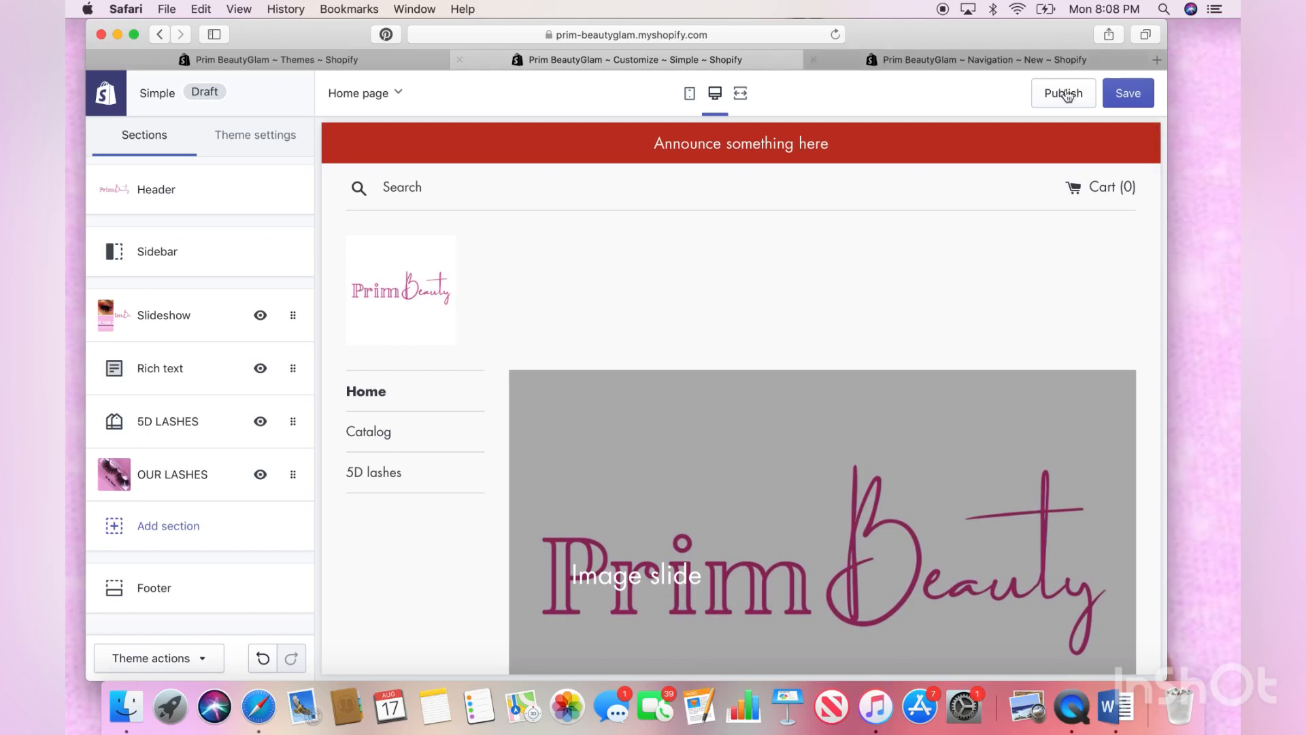
click(1115, 103)
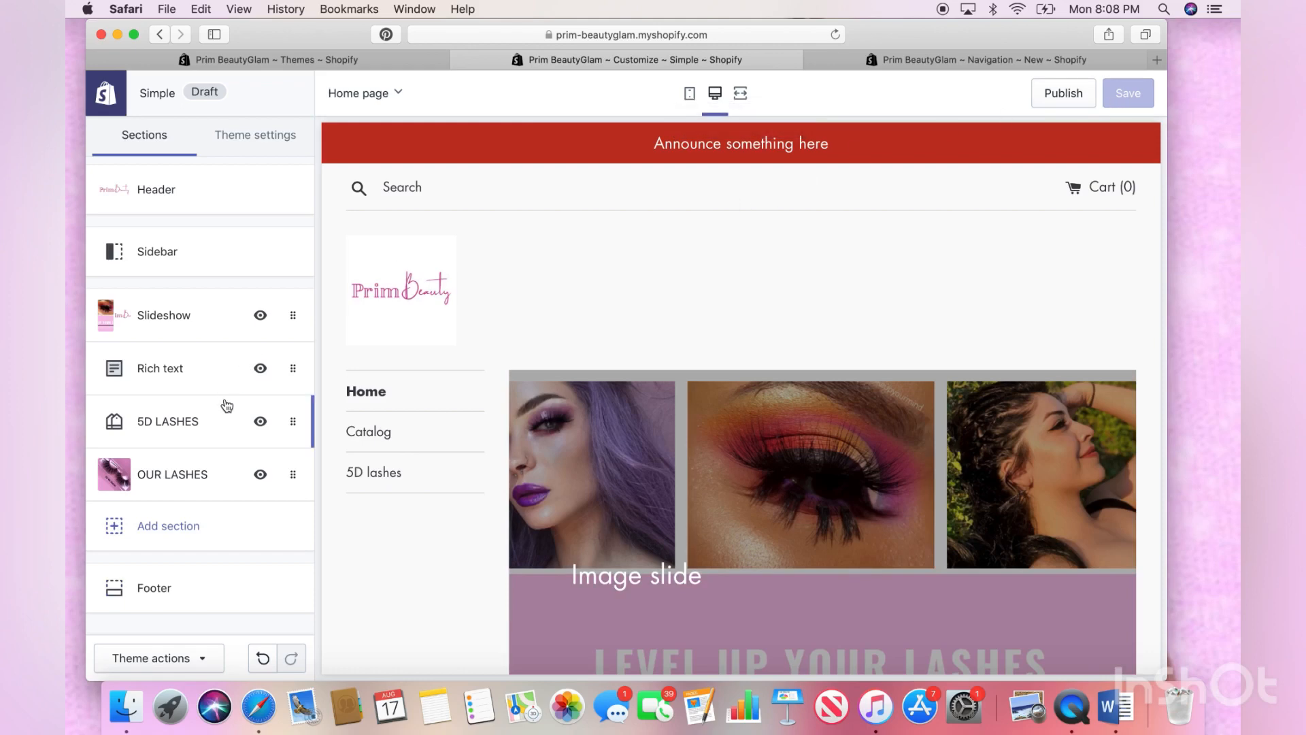
In the theme's color settings, change the page Background color to white
click(260, 137)
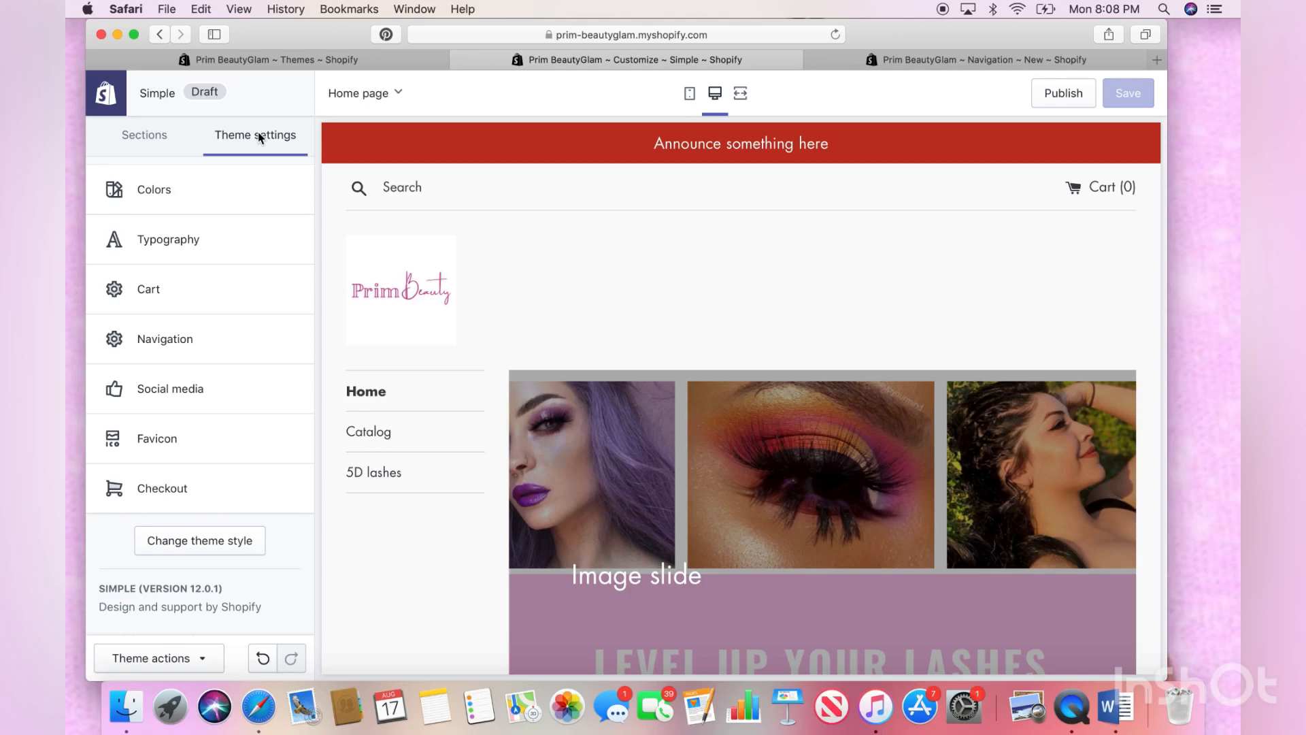
click(197, 195)
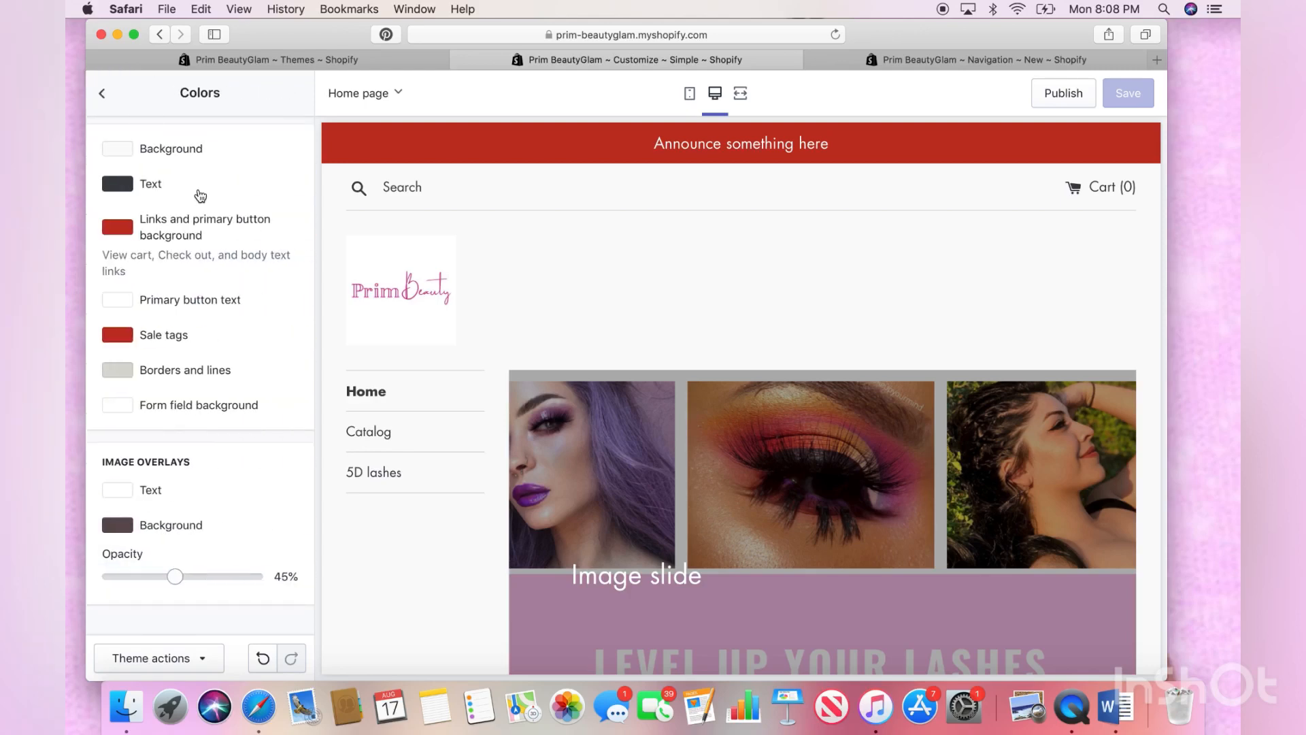
click(126, 153)
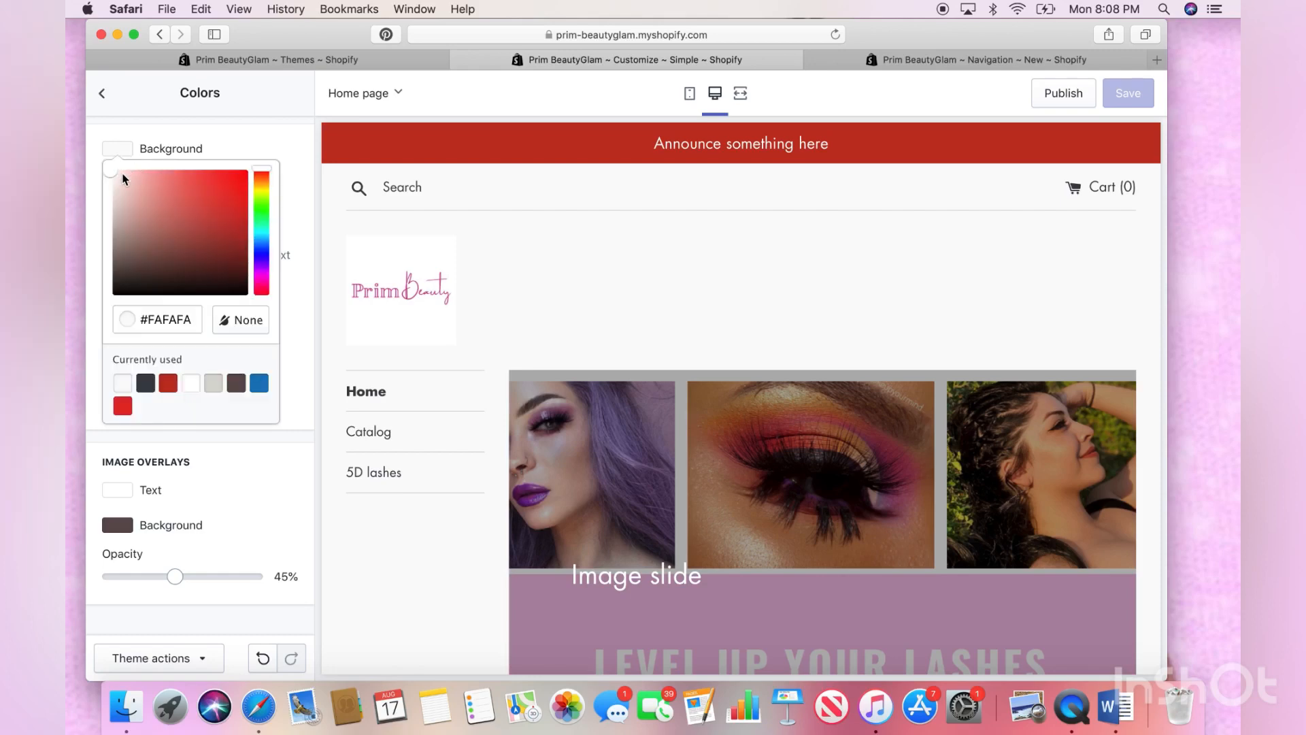
drag(112, 175, 174, 215)
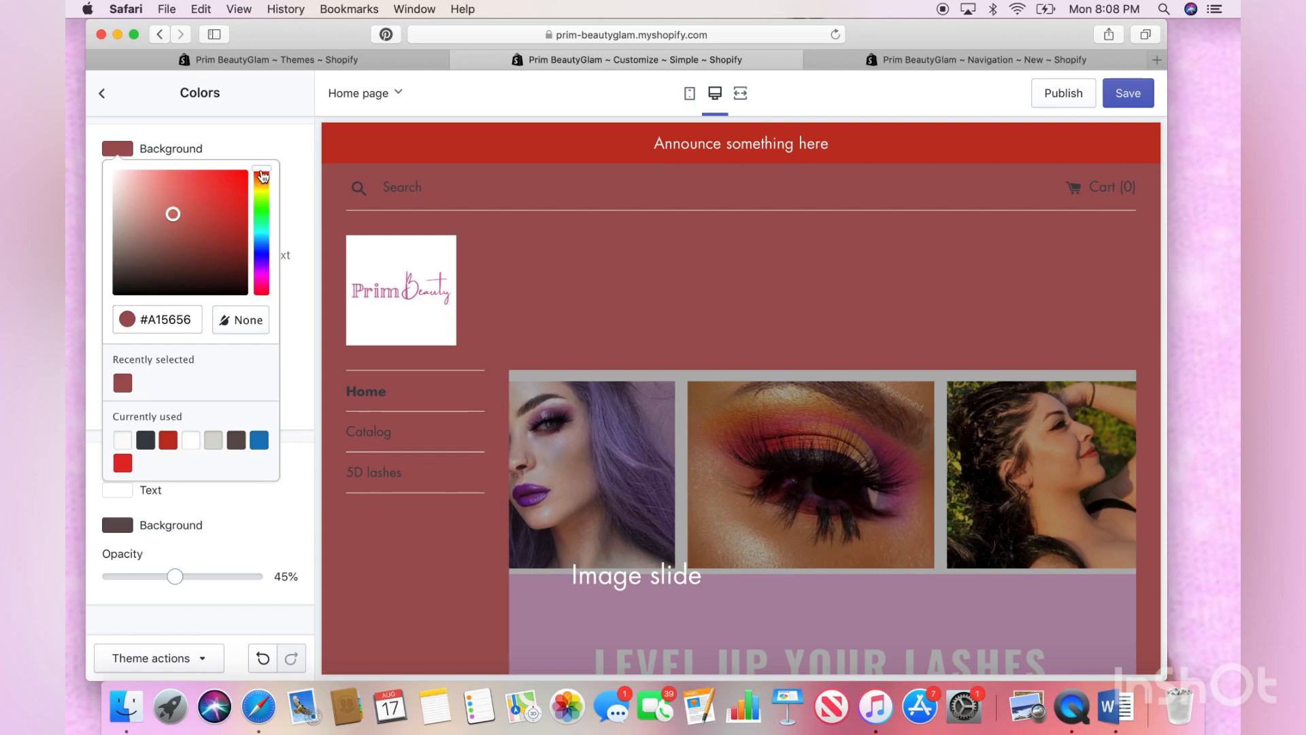
drag(262, 178, 271, 285)
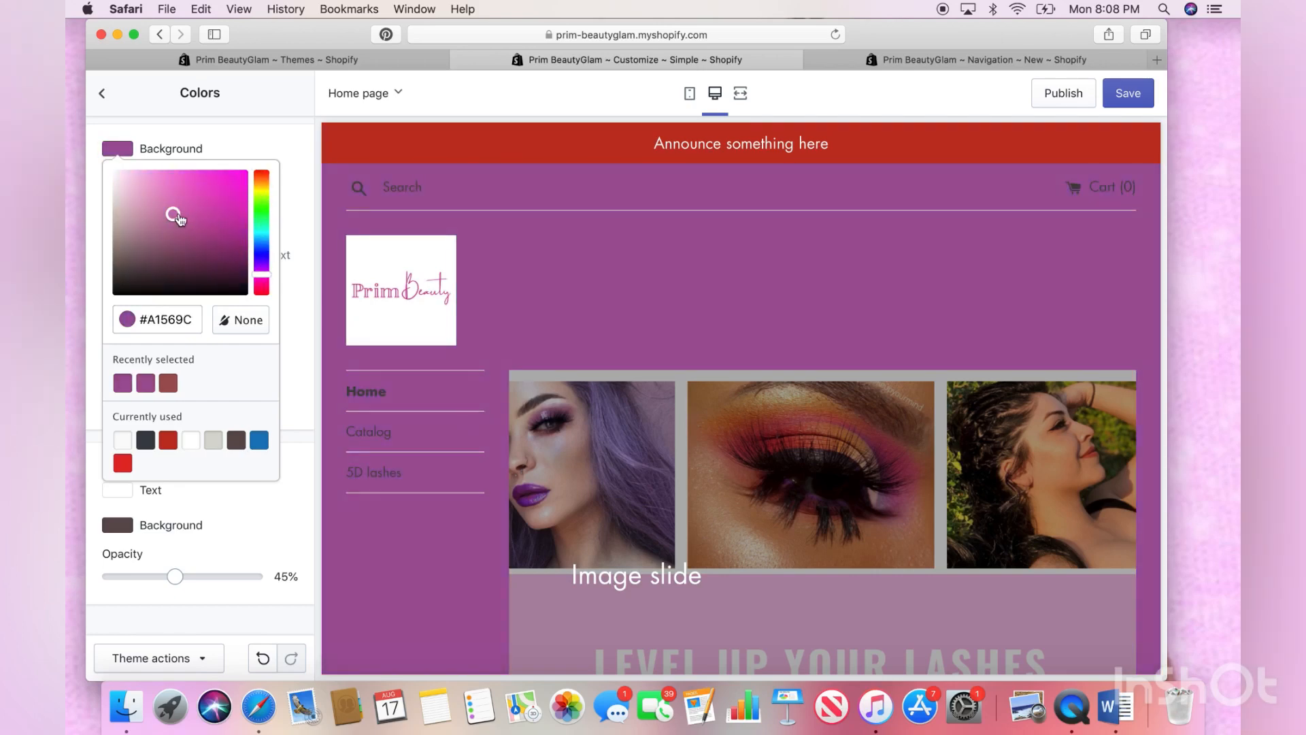
mouse_move(174, 213)
mouse_down()
mouse_move(133, 200)
mouse_move(106, 168)
mouse_up()
click(98, 162)
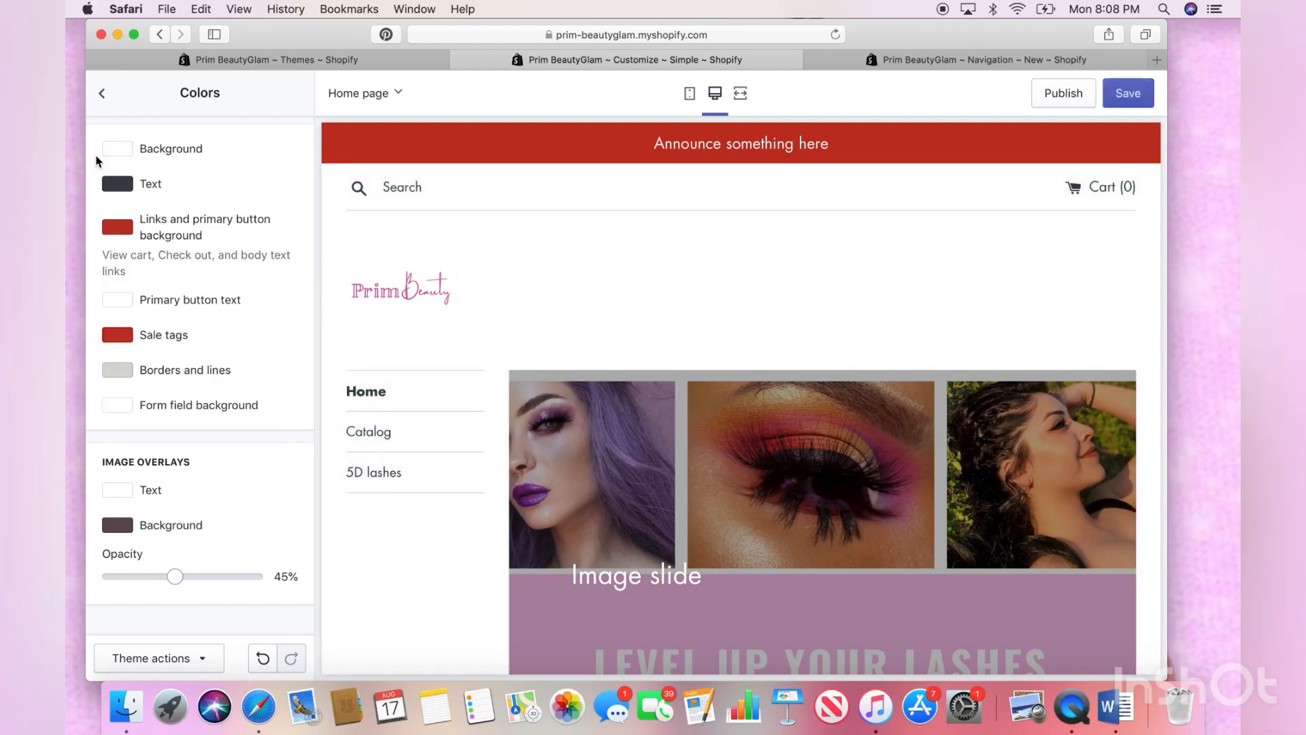
Set the theme's Text color to the bright pink #E957E0 and copy its hex code
click(119, 185)
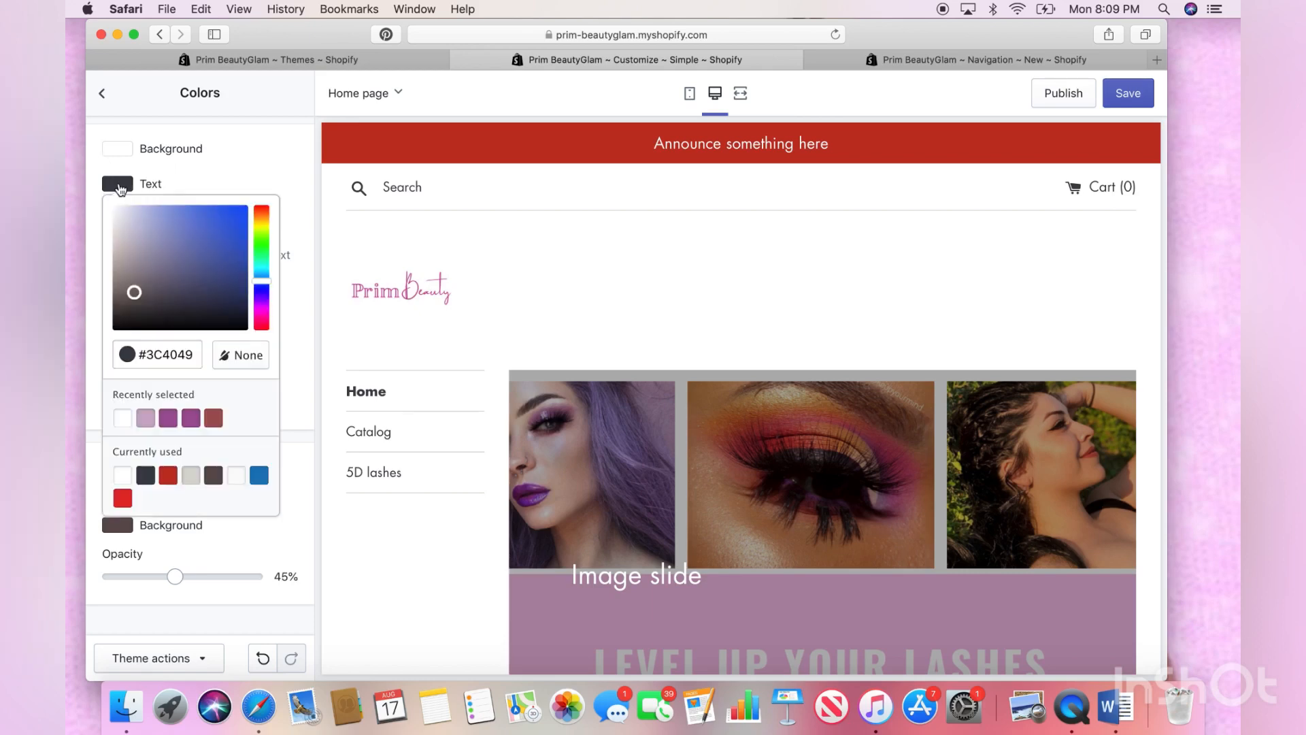
click(263, 311)
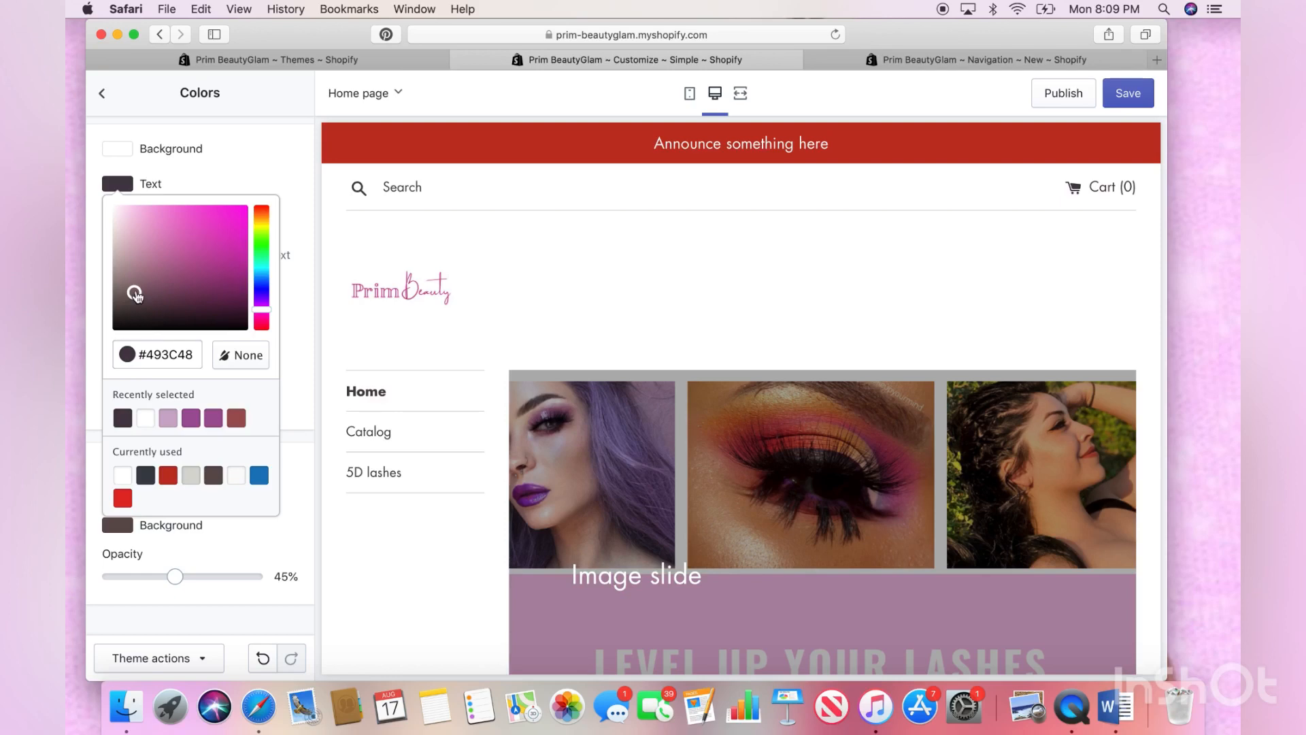
mouse_move(136, 295)
mouse_down()
mouse_move(135, 216)
mouse_move(197, 217)
mouse_up()
drag(192, 354, 134, 355)
key(super+c)
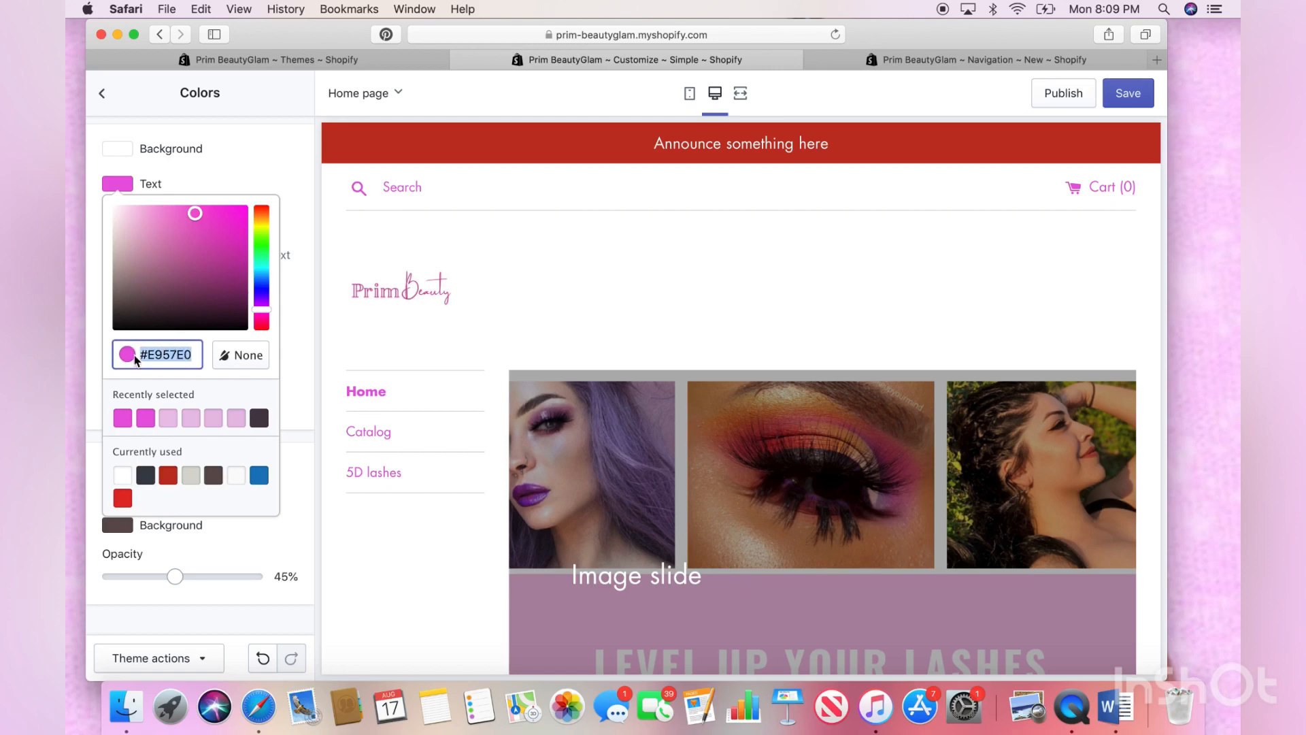
click(226, 153)
click(253, 145)
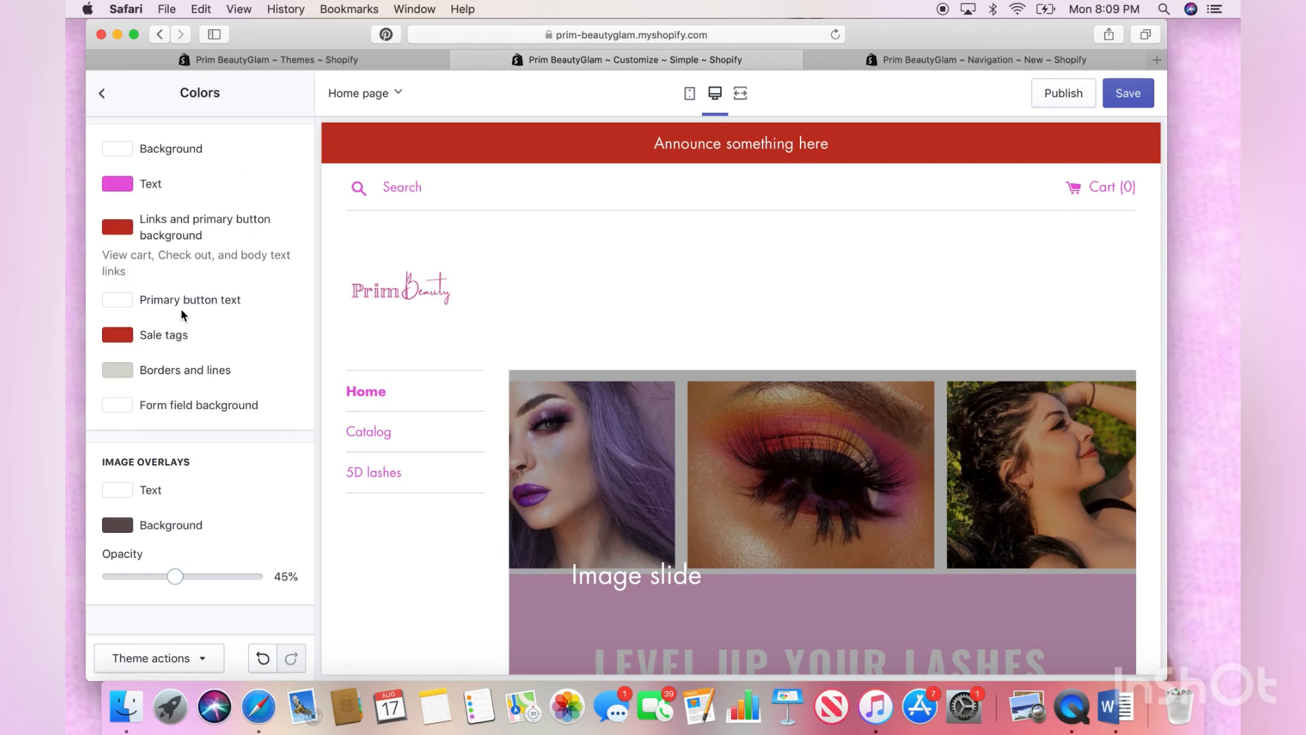
Replace the Primary button text color with the copied hex code #E957E0
scroll(496, 359, down, 5)
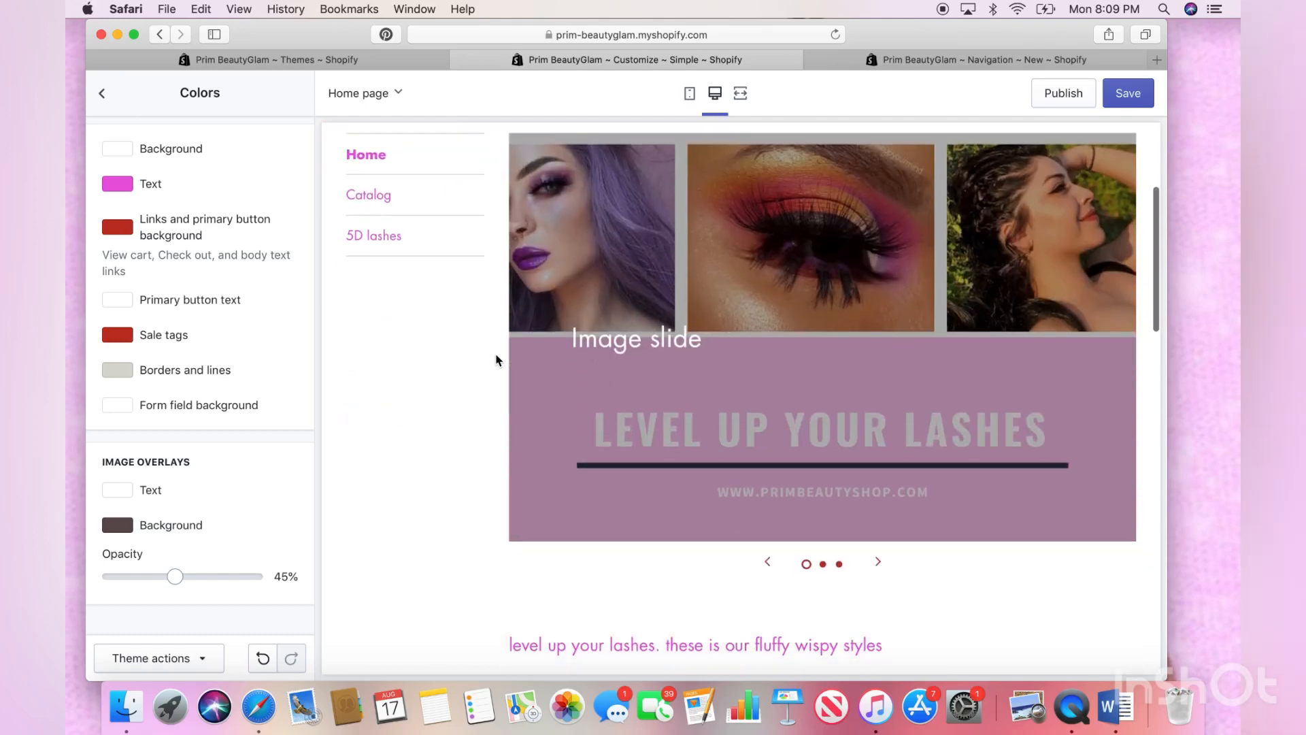
click(206, 303)
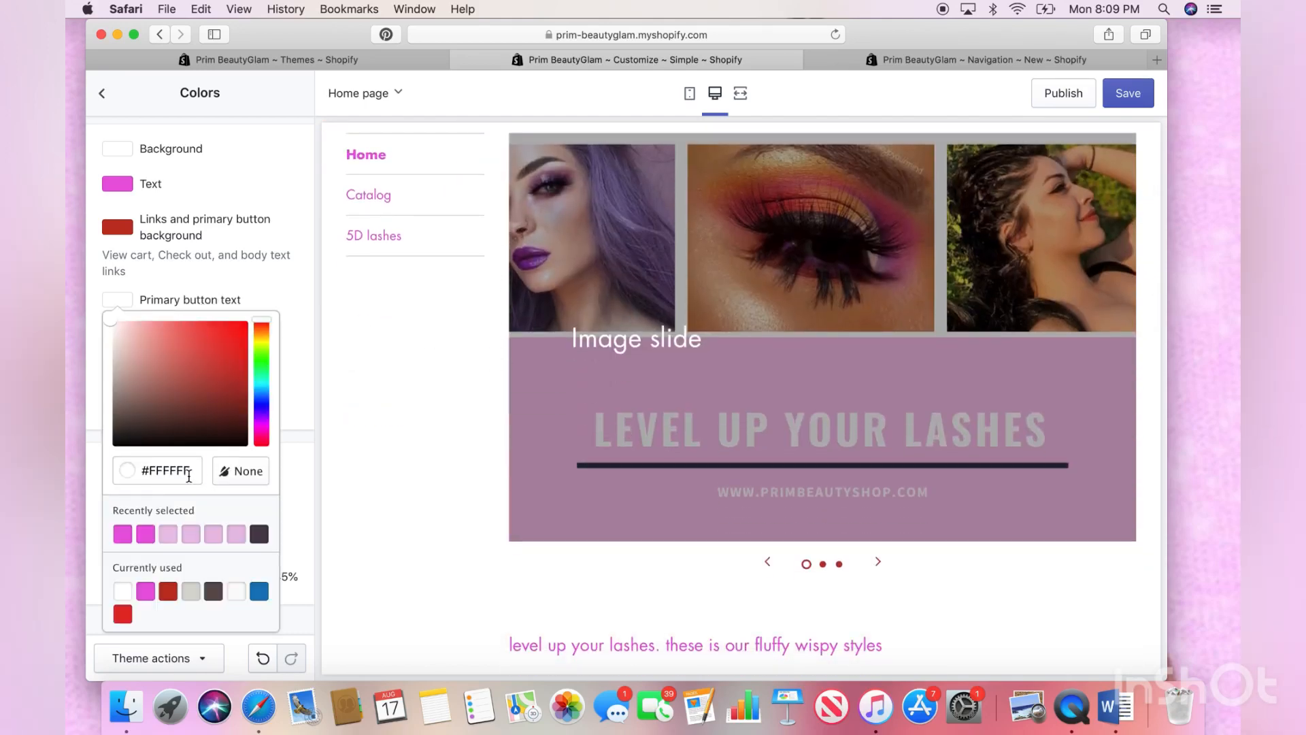
click(189, 477)
key(BackSpace)
key(BackSpace)
key(BackSpace)
key(BackSpace)
key(BackSpace)
key(BackSpace)
key(BackSpace)
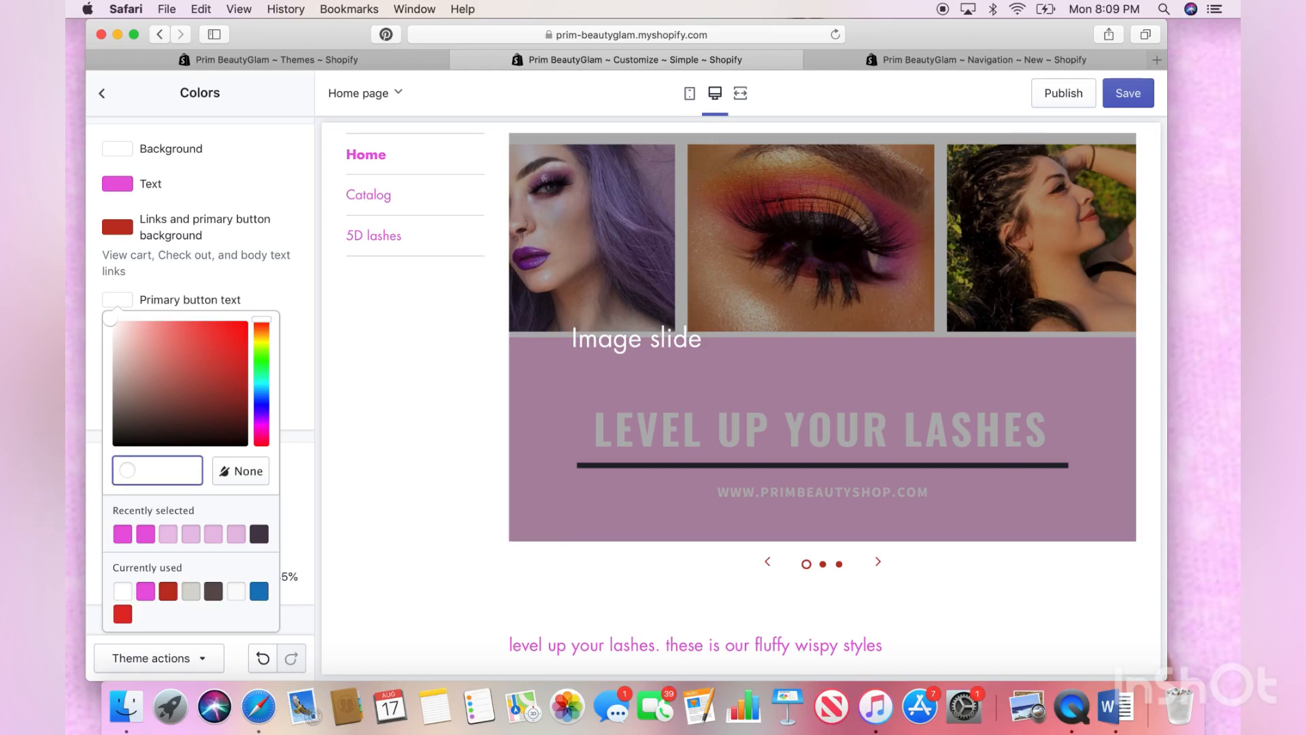
key(super+v)
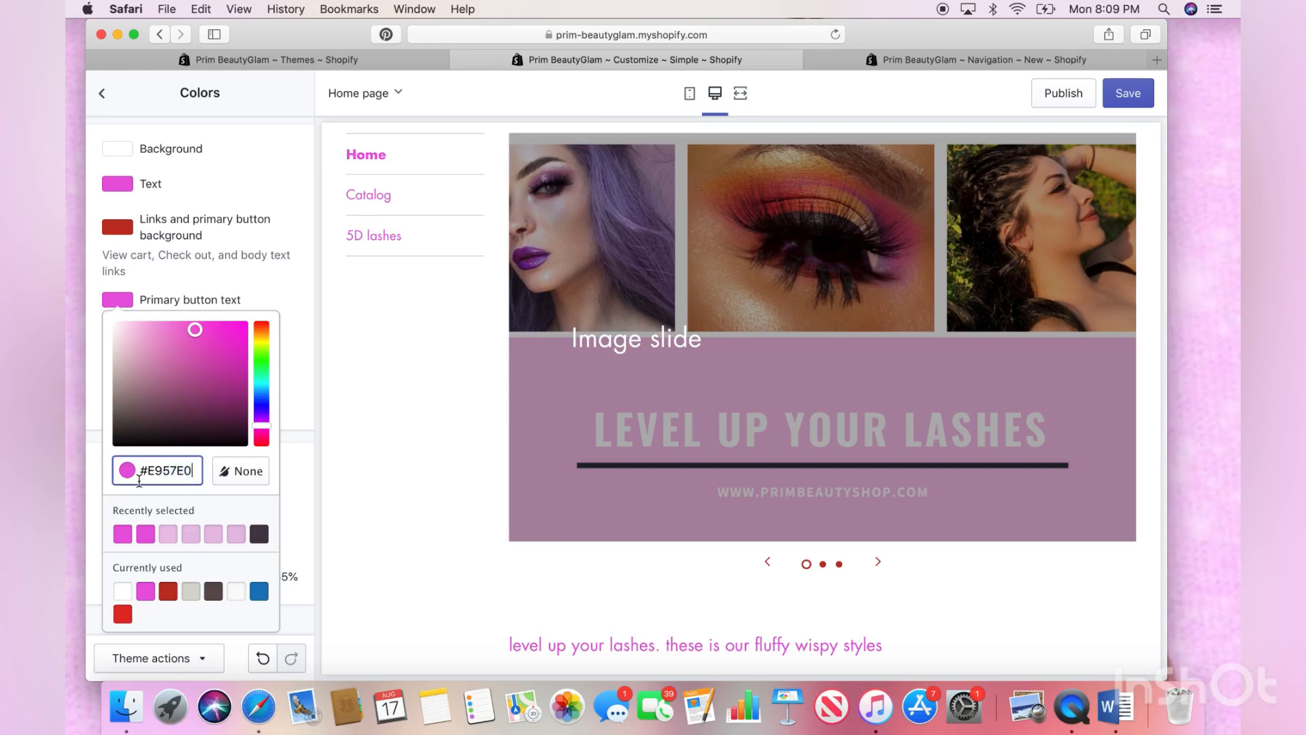
double_click(149, 474)
click(322, 433)
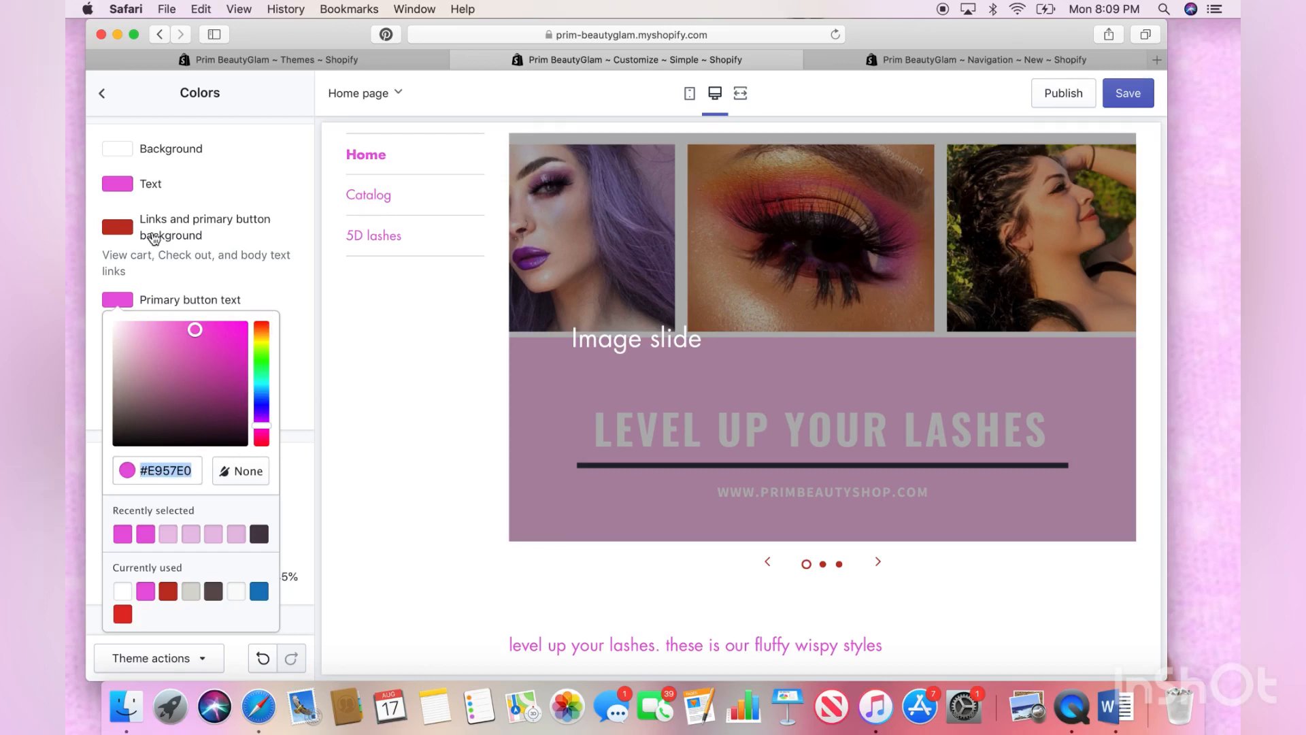
Set the Links and primary button background color to near-black #070201, checking the footer's Subscribe button in the preview
click(118, 229)
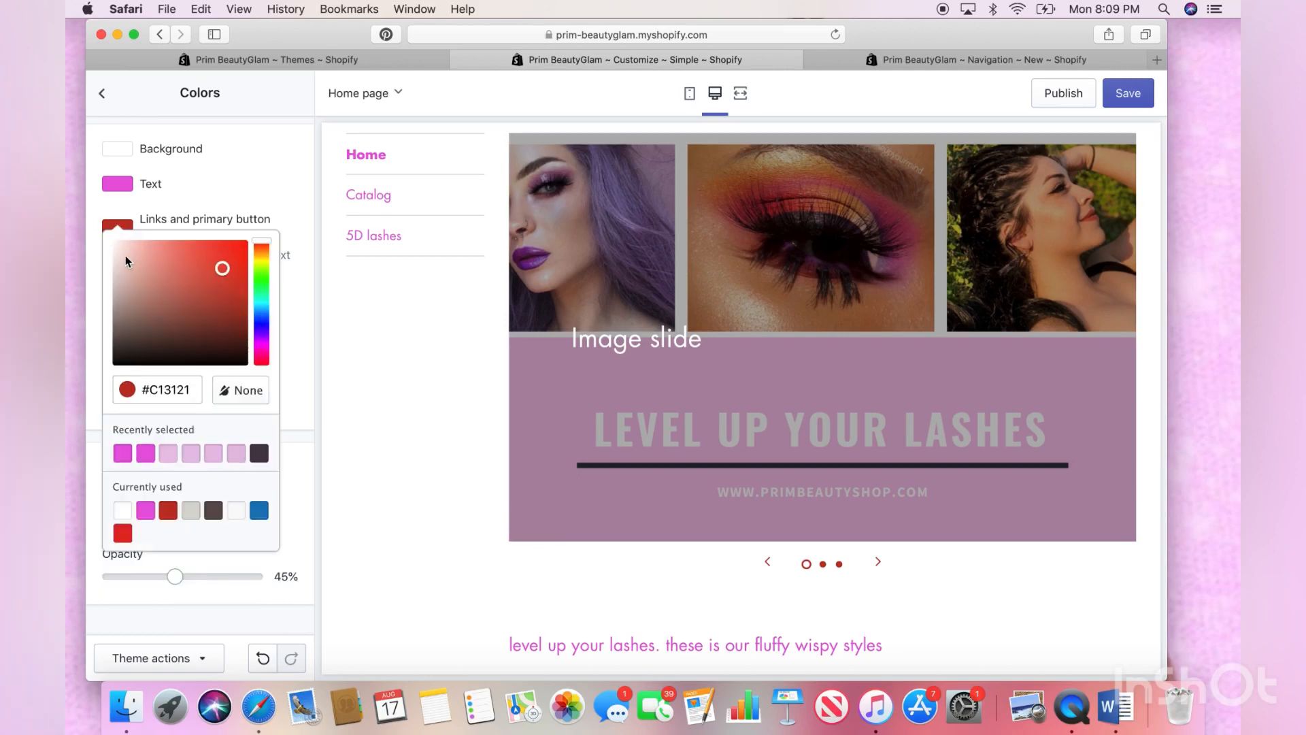
click(121, 253)
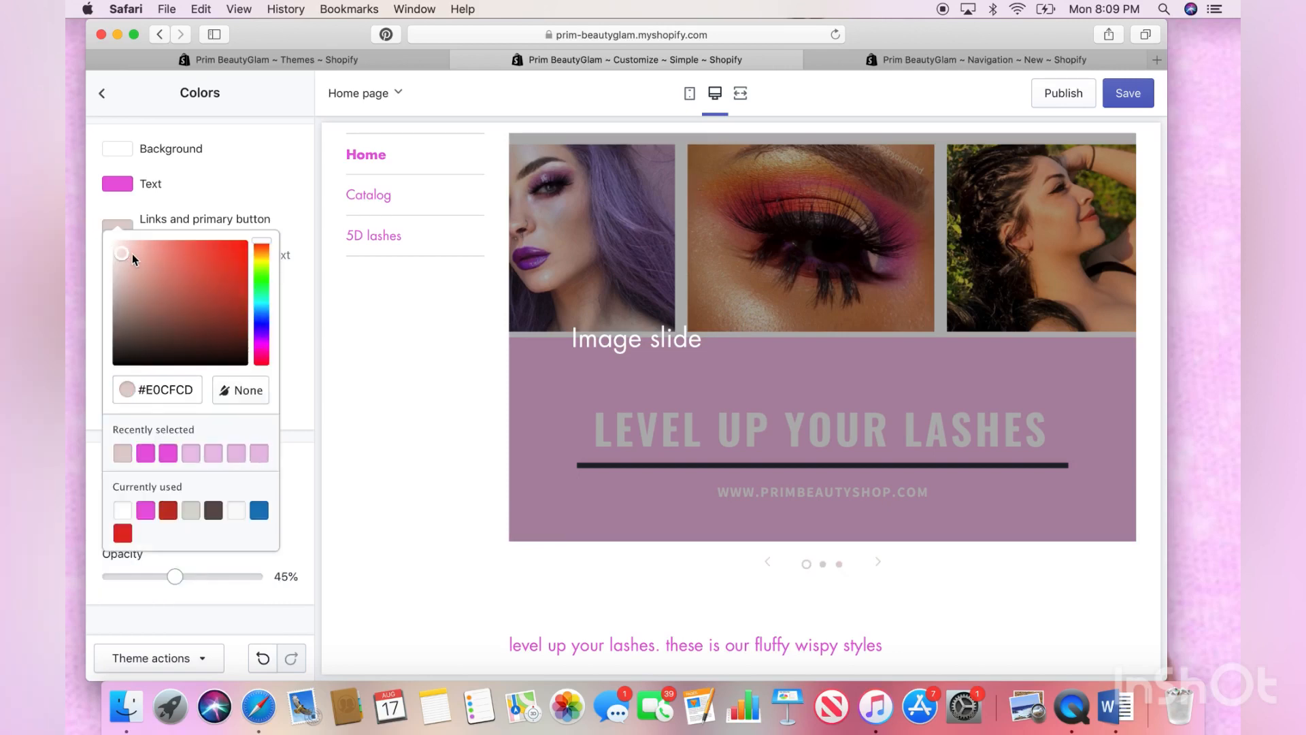
click(119, 246)
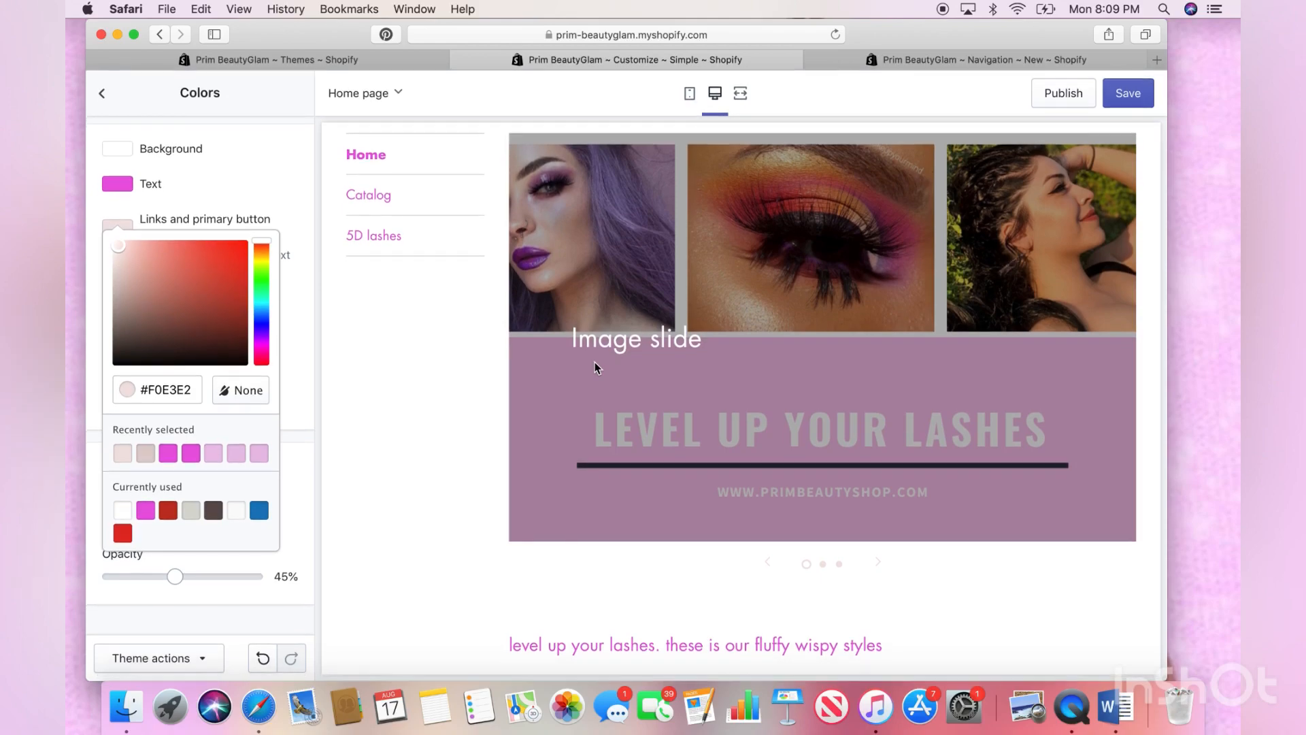
scroll(595, 368, down, 15)
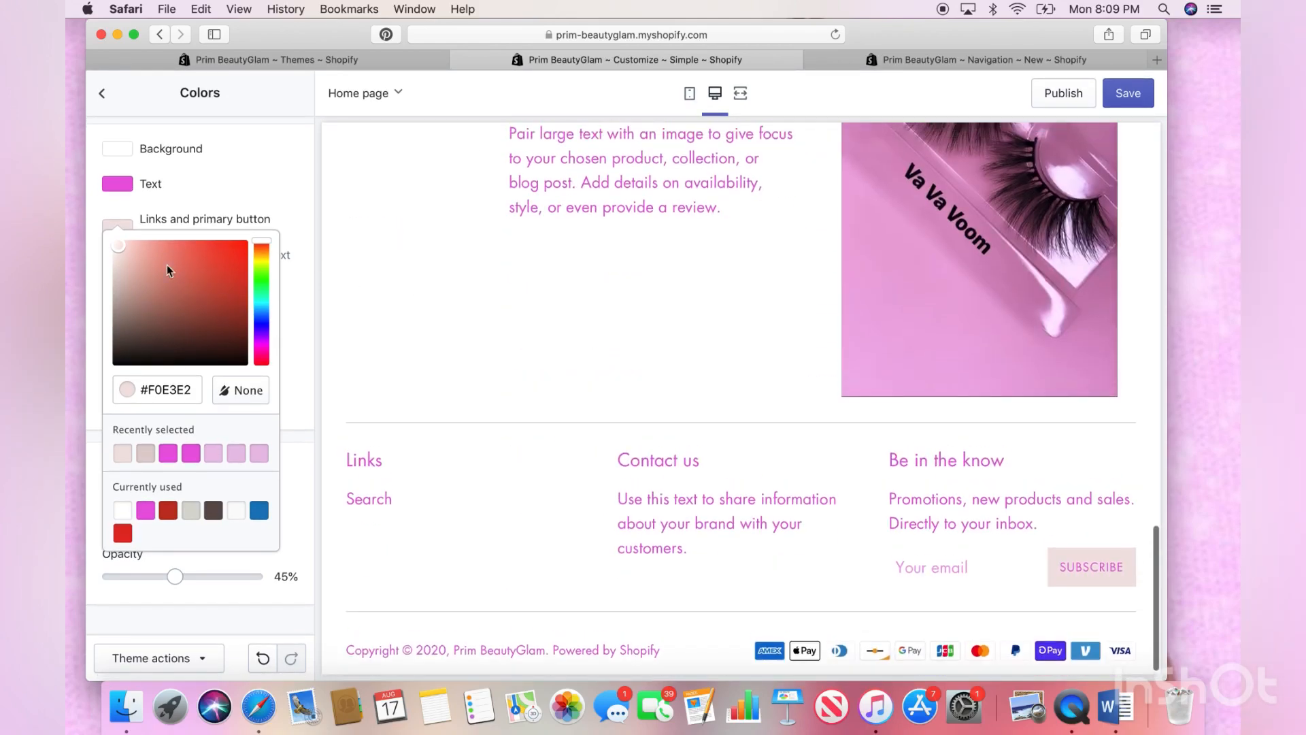
mouse_move(119, 247)
mouse_down()
mouse_move(175, 298)
mouse_move(172, 343)
mouse_move(228, 367)
mouse_up()
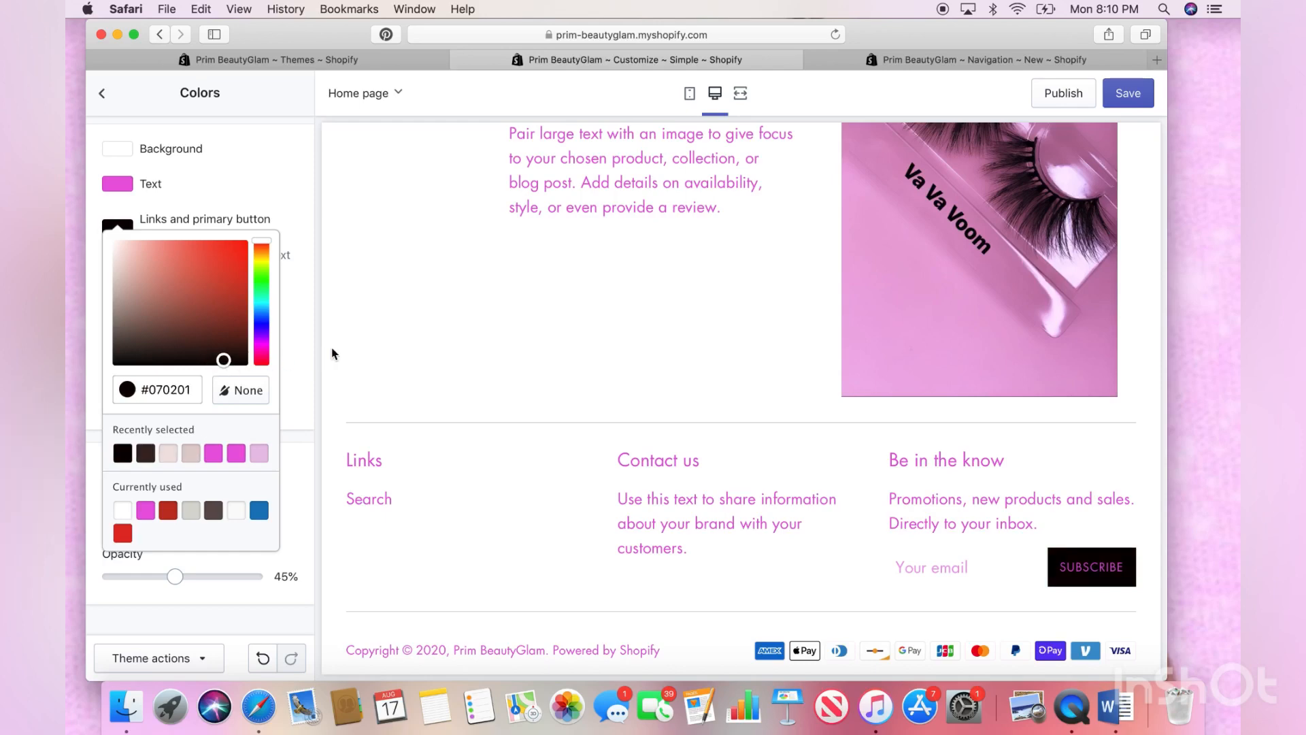
click(305, 342)
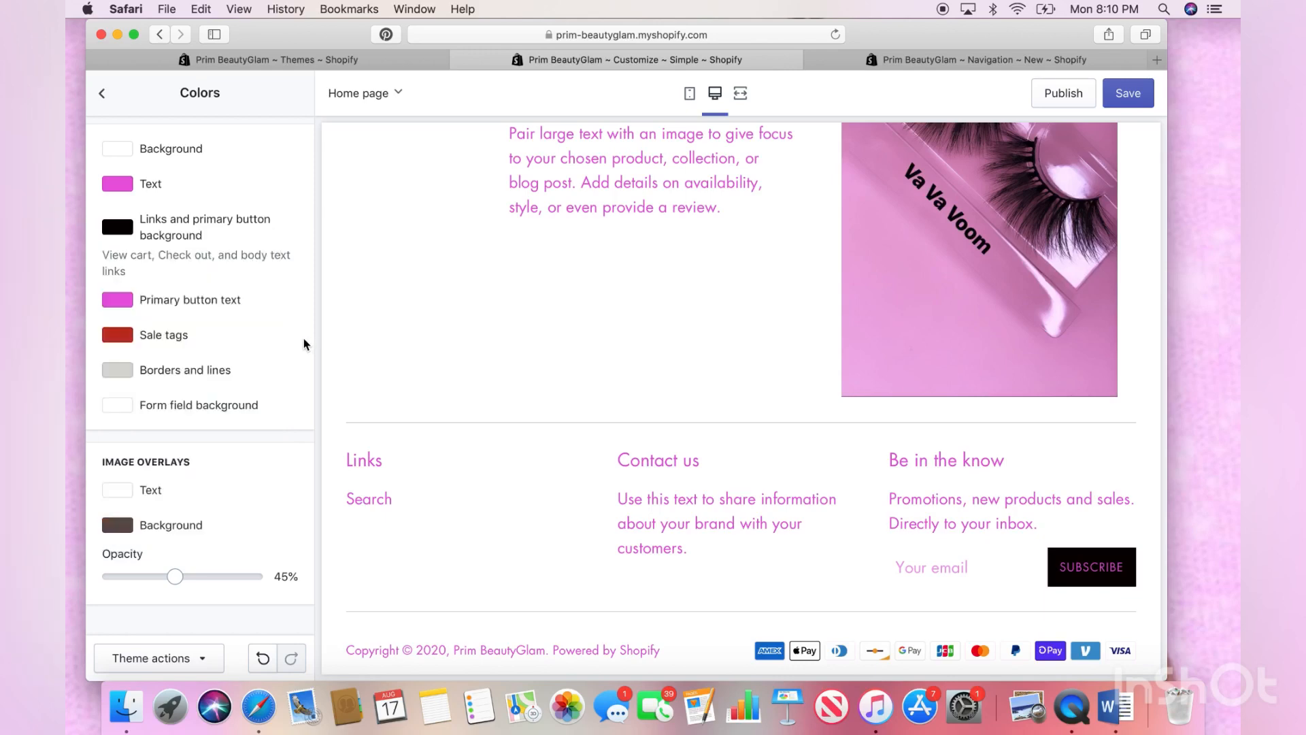
Examine the Sale tags color and compare it with the lash product listings in the preview
click(127, 338)
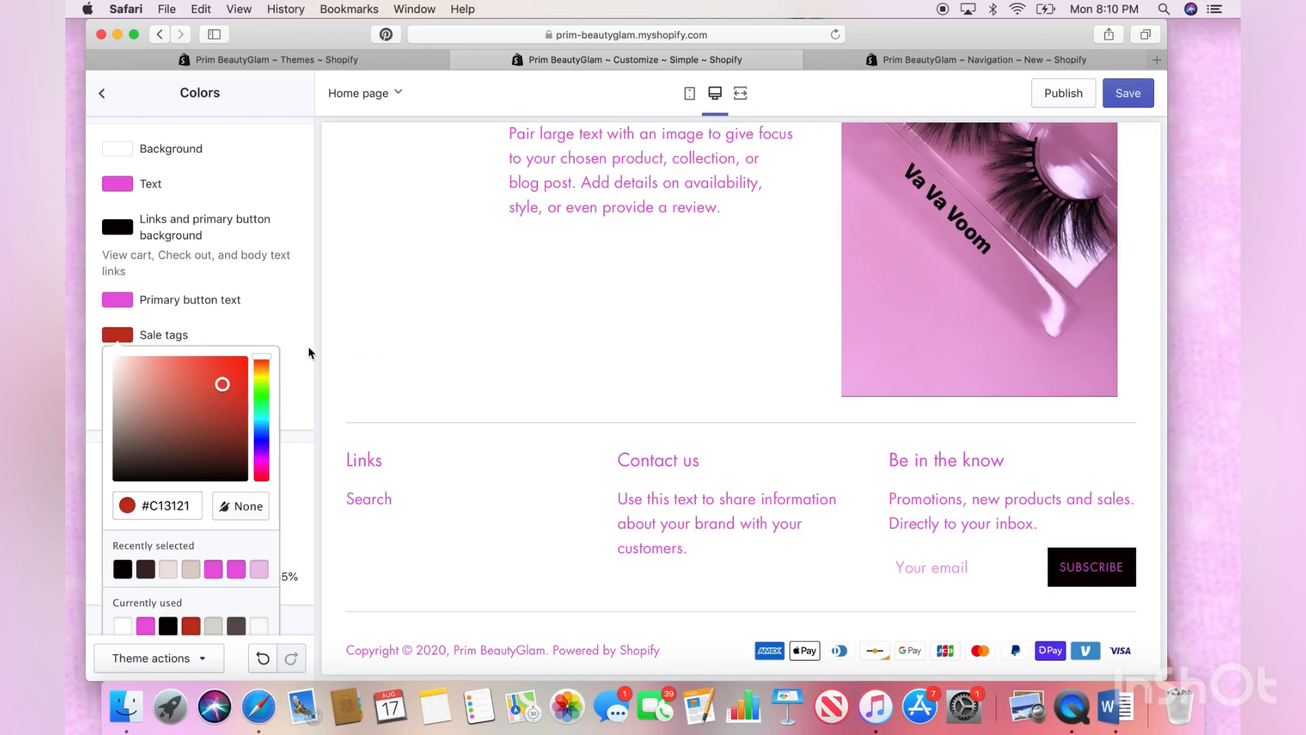
click(291, 337)
scroll(458, 364, up, 5)
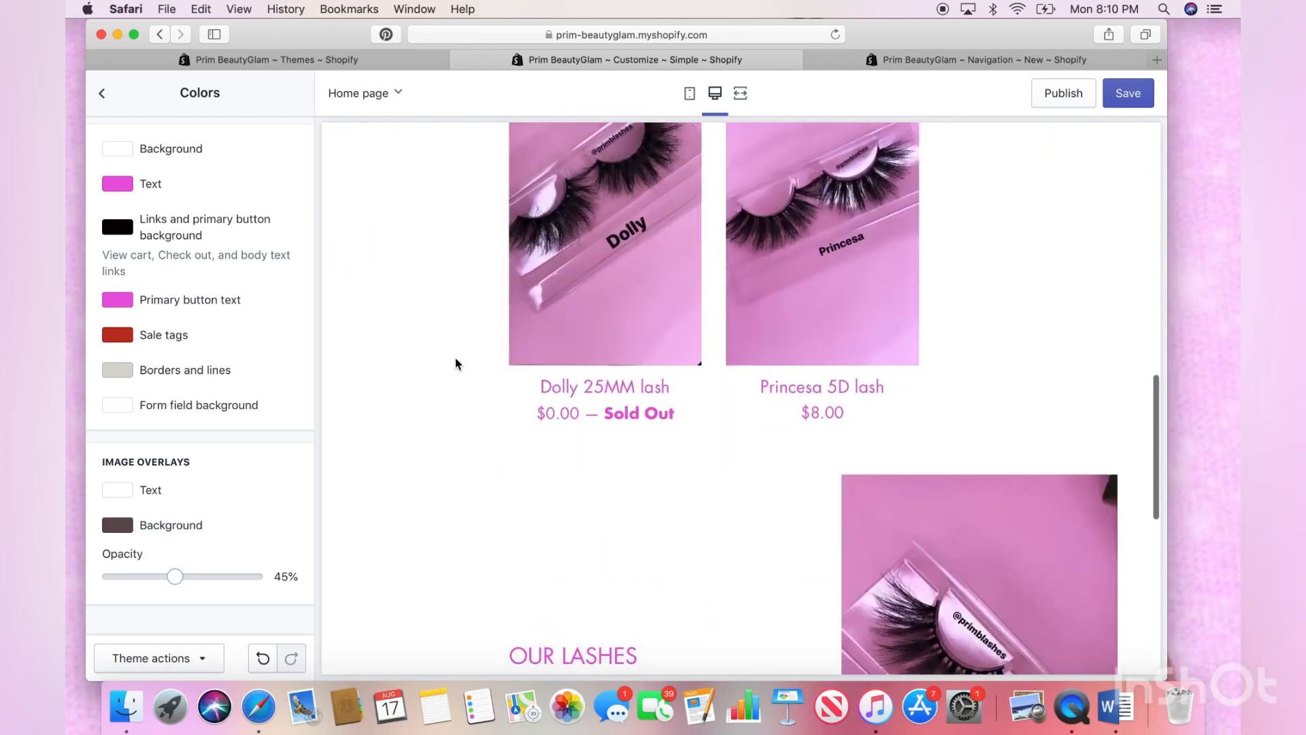
scroll(456, 364, down, 2)
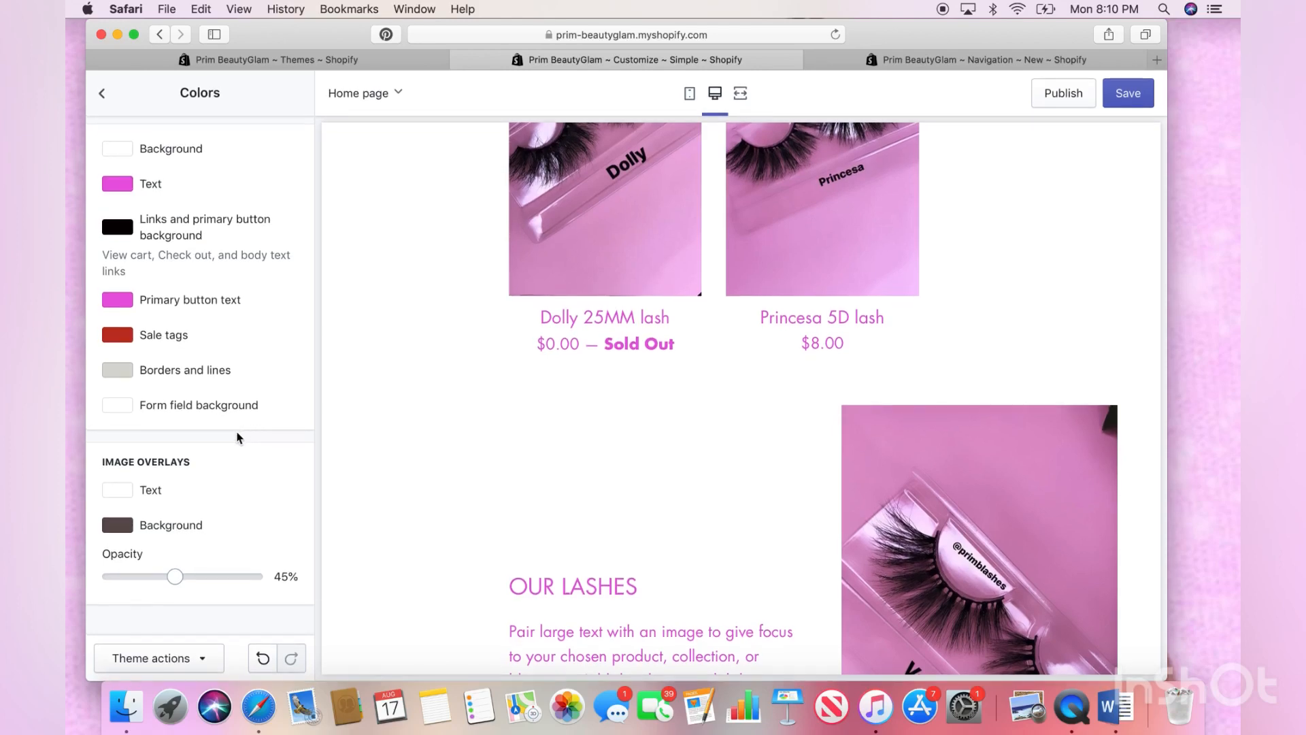
Set the Image overlays Text color to #E957E0 and check the slideshow text in the preview
click(128, 490)
scroll(277, 461, down, 5)
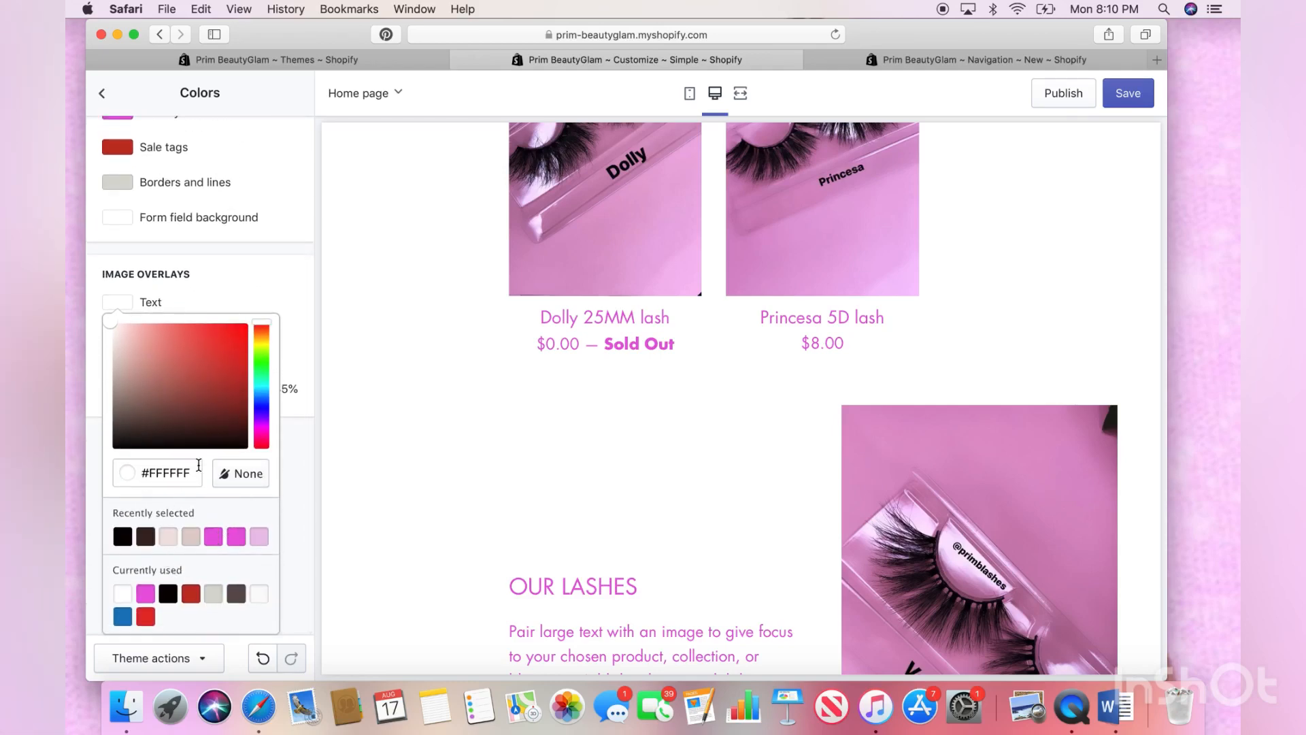
drag(199, 465, 139, 467)
key(BackSpace)
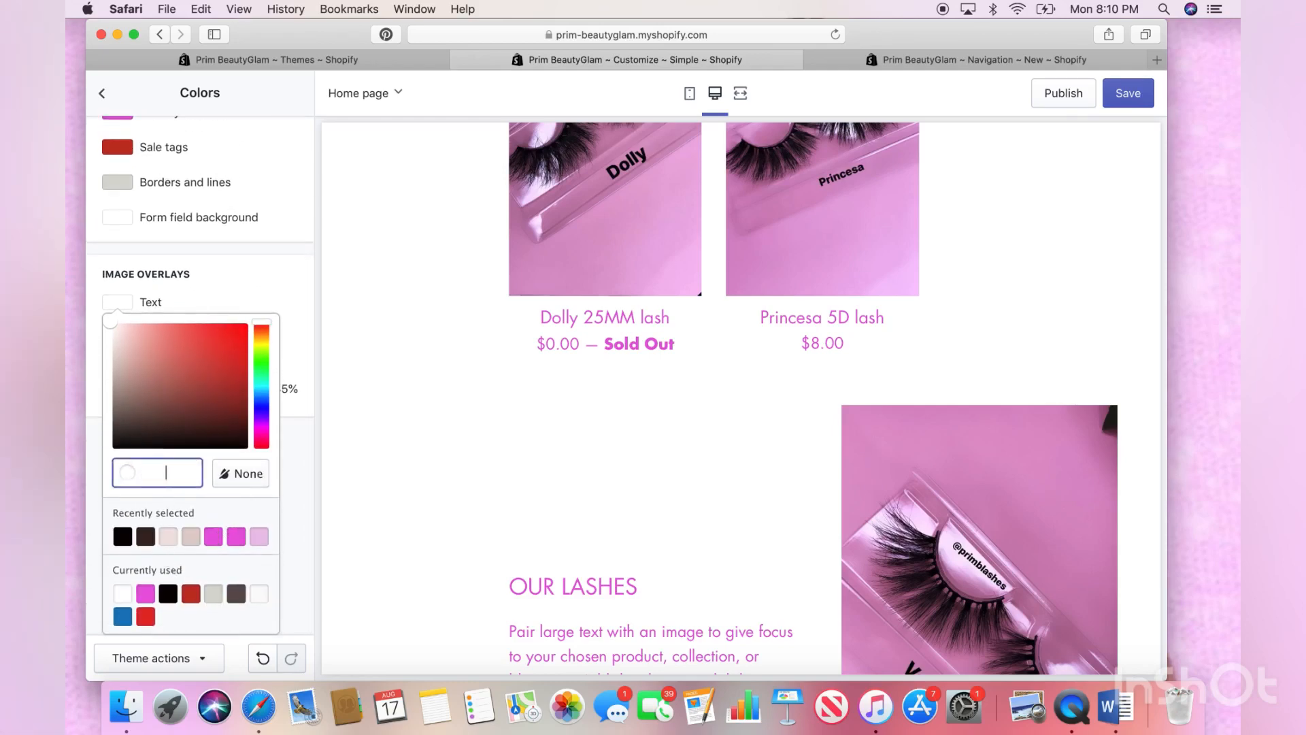
text(#E957E0)
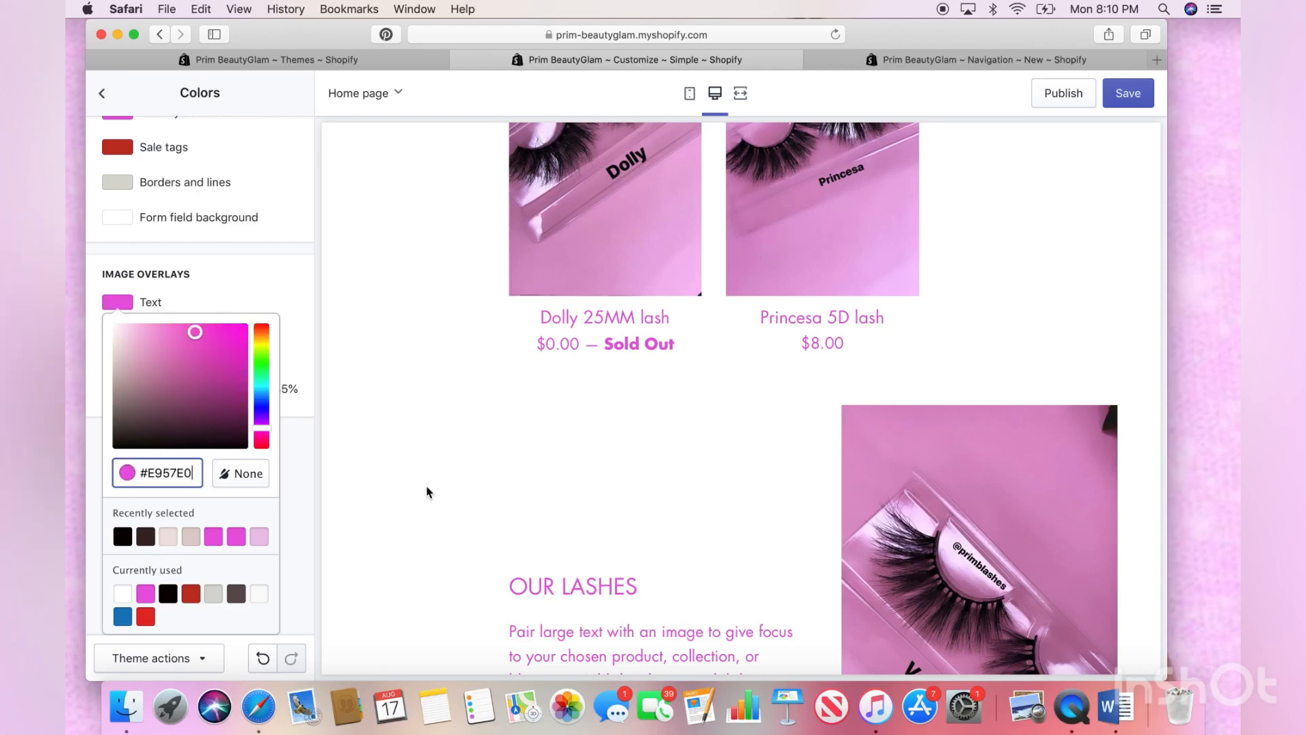
scroll(427, 491, up, 5)
scroll(427, 491, up, 3)
scroll(428, 491, down, 5)
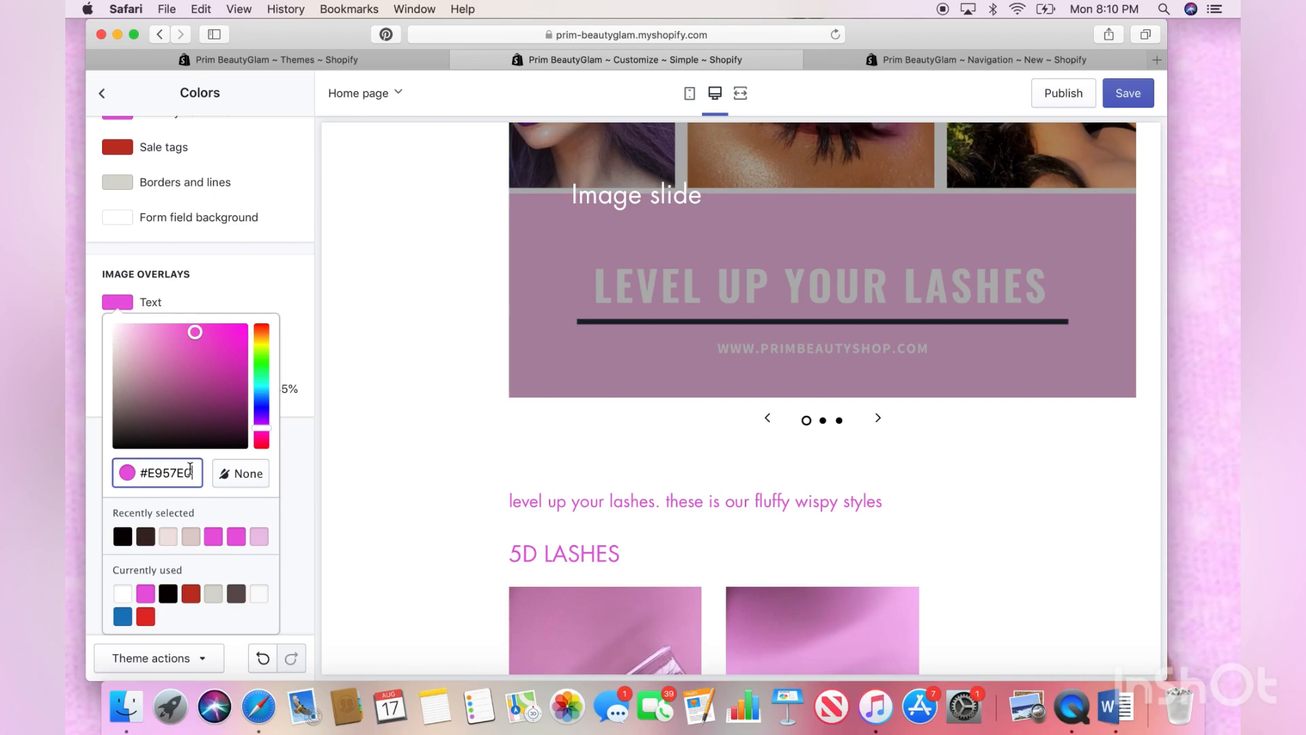
drag(190, 468, 139, 469)
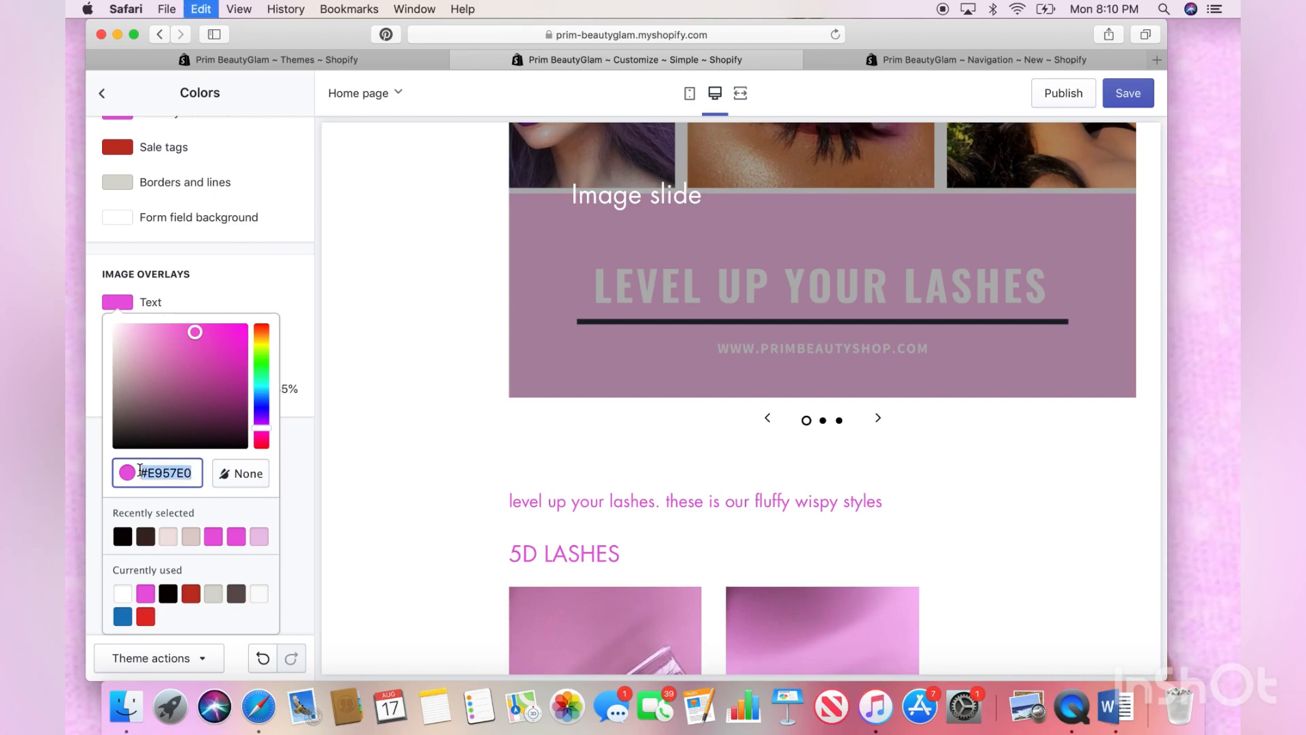
Set the Borders and lines color to black #000000 and check the divider lines in the preview
click(325, 507)
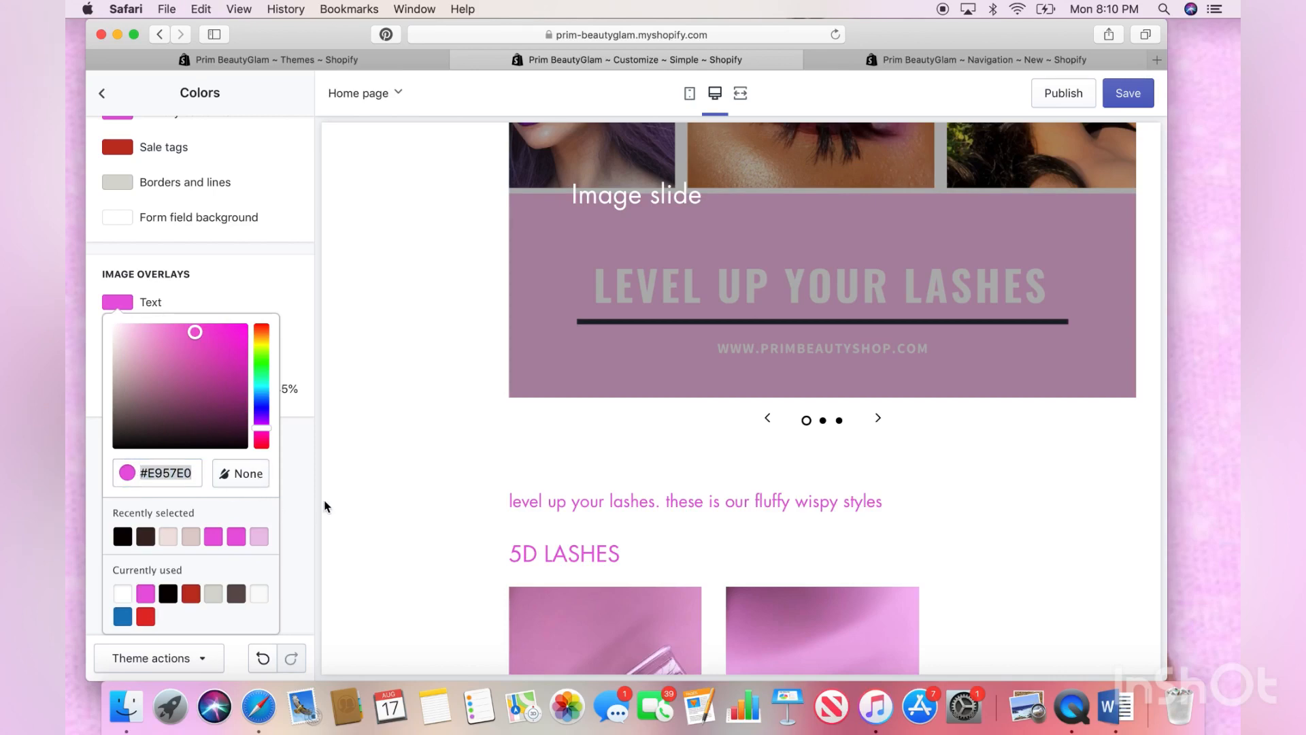
click(304, 496)
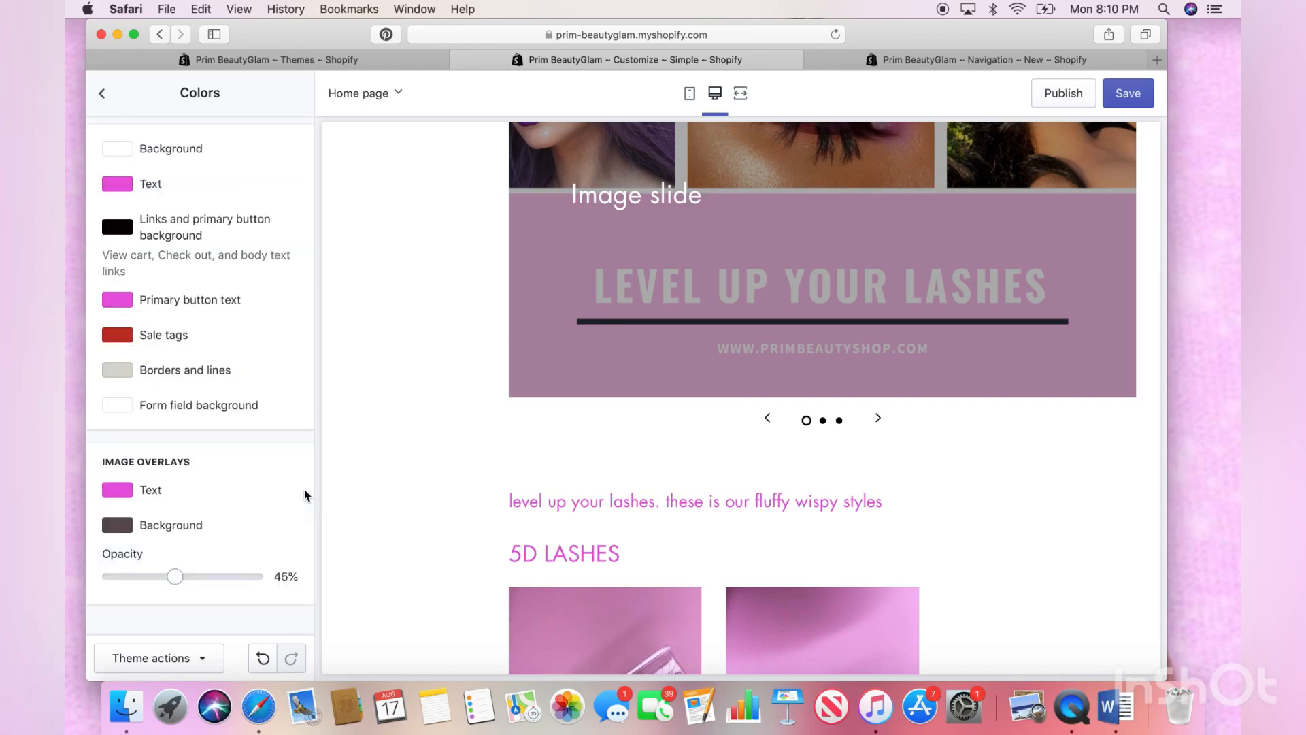
click(127, 370)
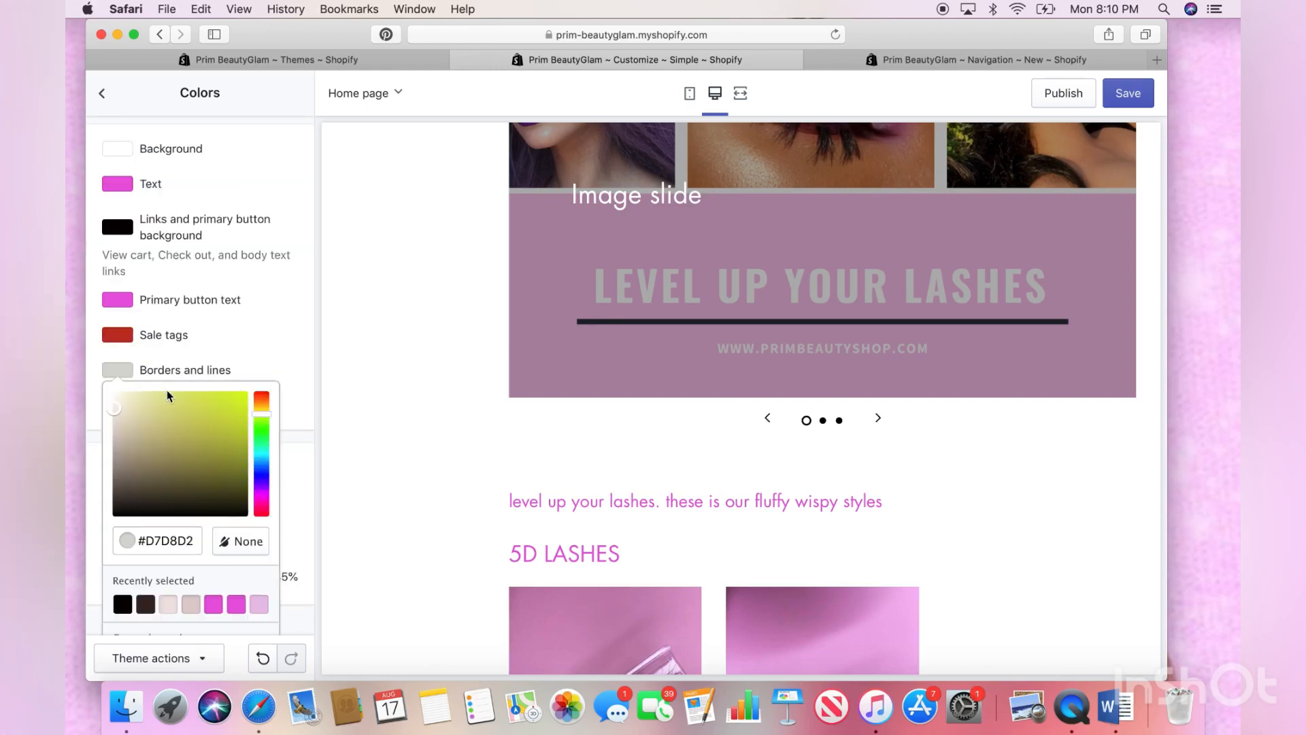
drag(114, 410, 167, 446)
scroll(519, 374, up, 5)
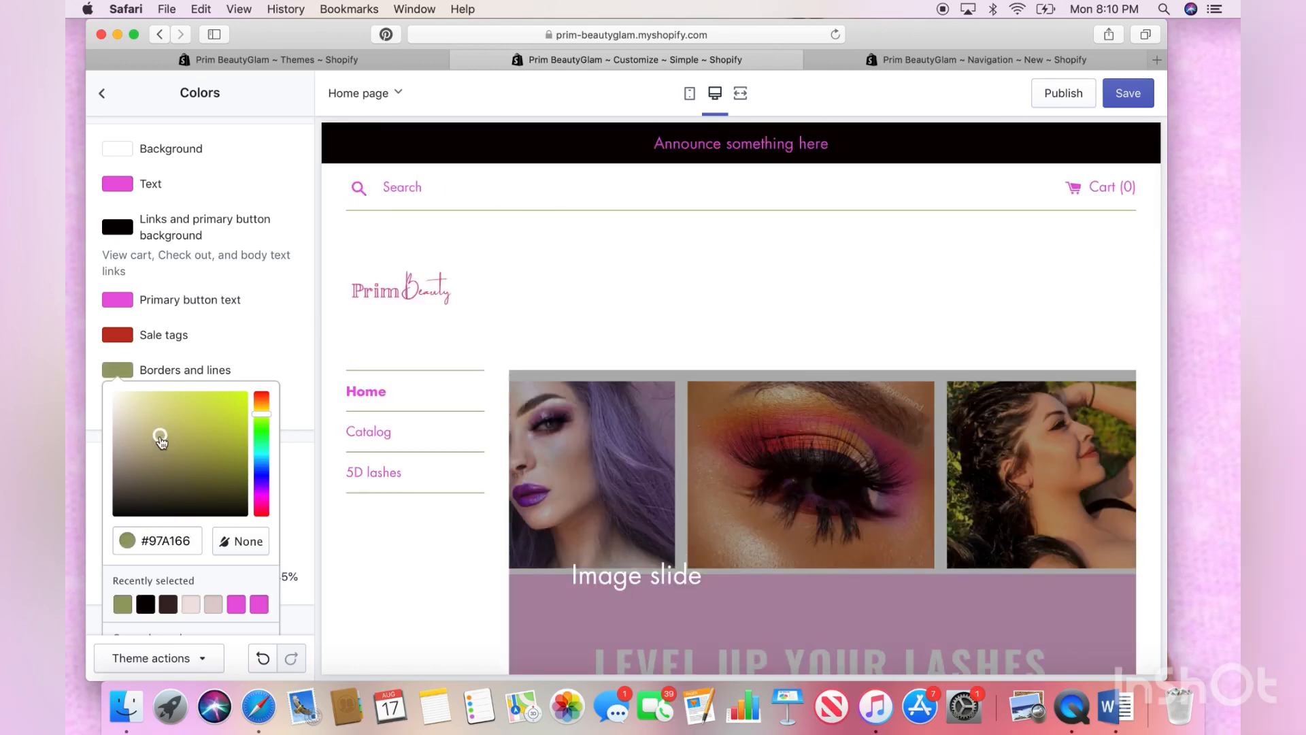
mouse_move(161, 441)
mouse_down()
mouse_move(108, 402)
mouse_move(240, 522)
mouse_up()
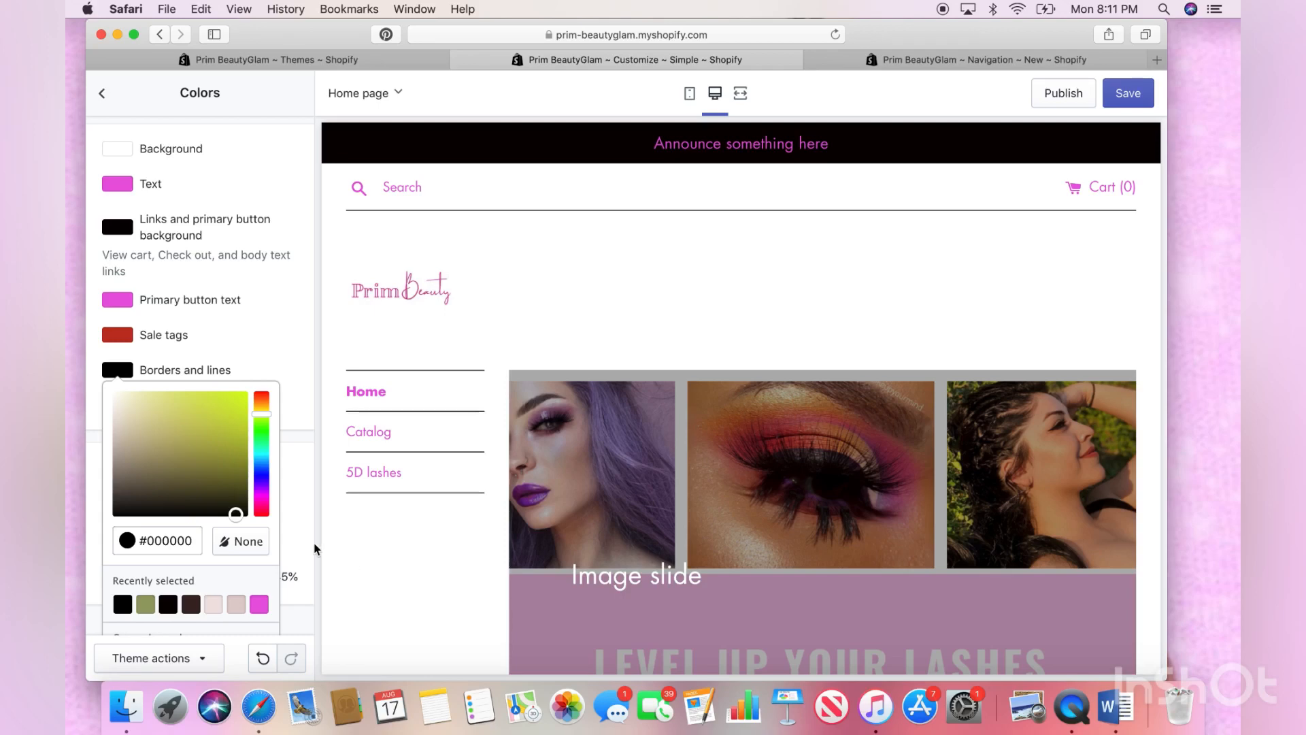
click(302, 525)
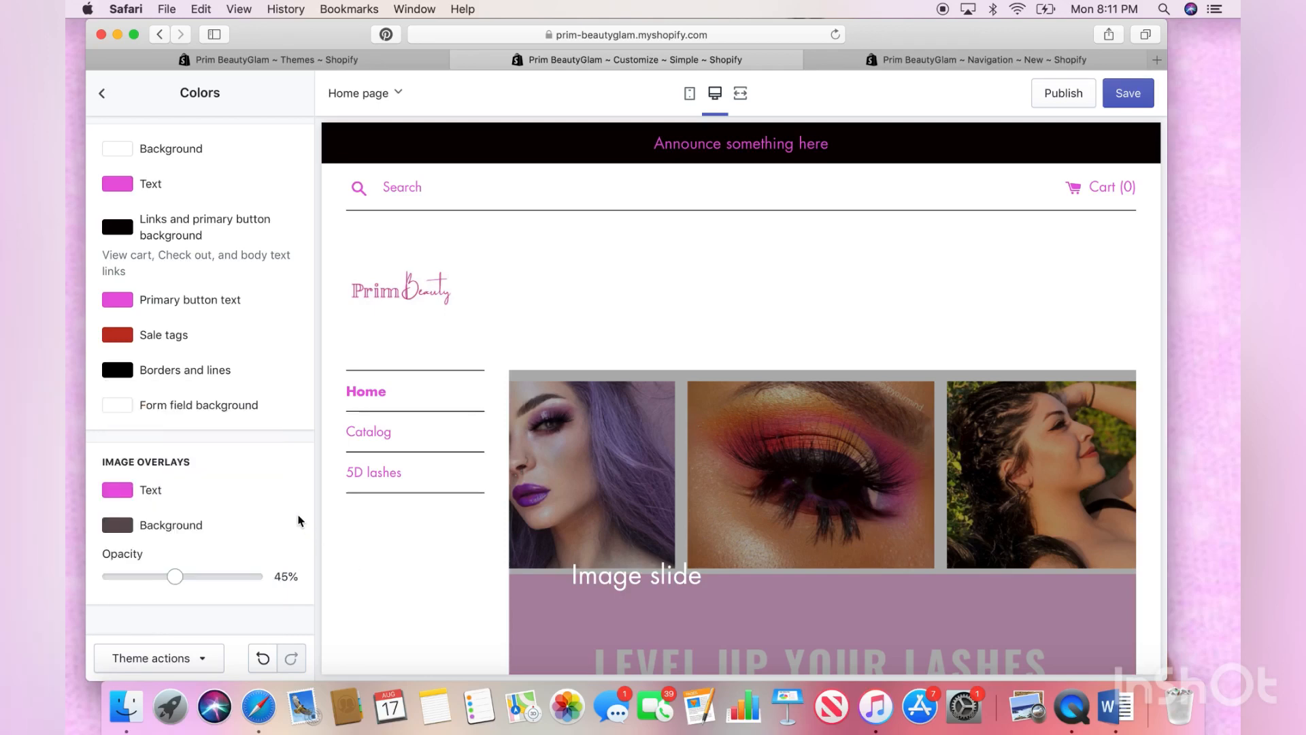
scroll(497, 472, down, 1)
scroll(497, 472, down, 1)
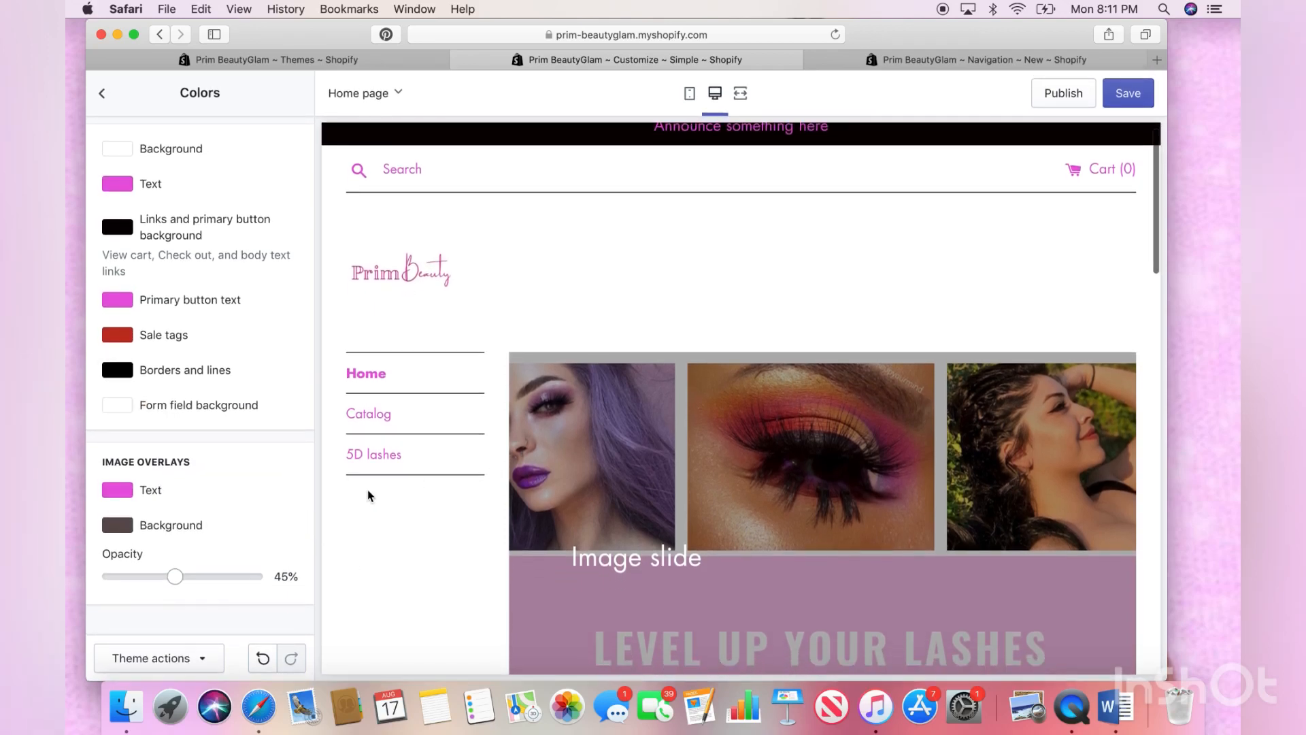
Set the Image overlays Background color to light grey #F5F5F5
click(121, 526)
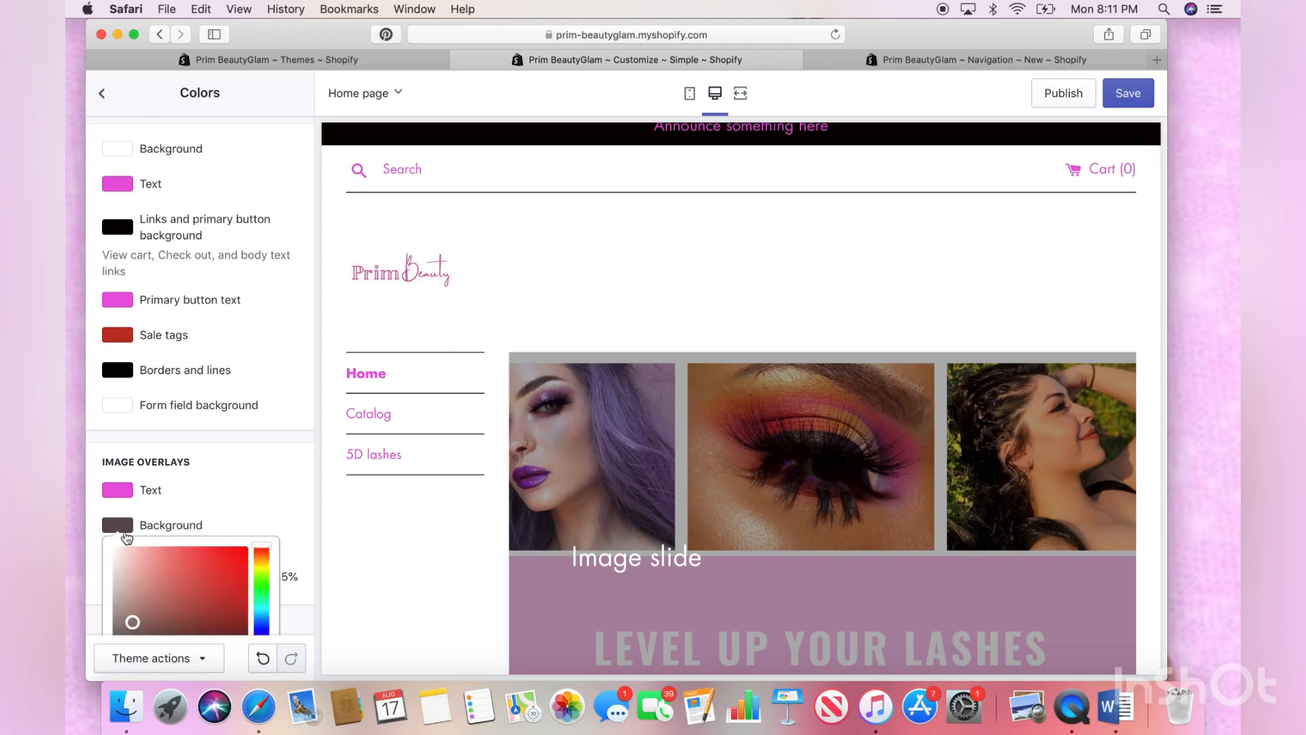
drag(134, 633, 178, 626)
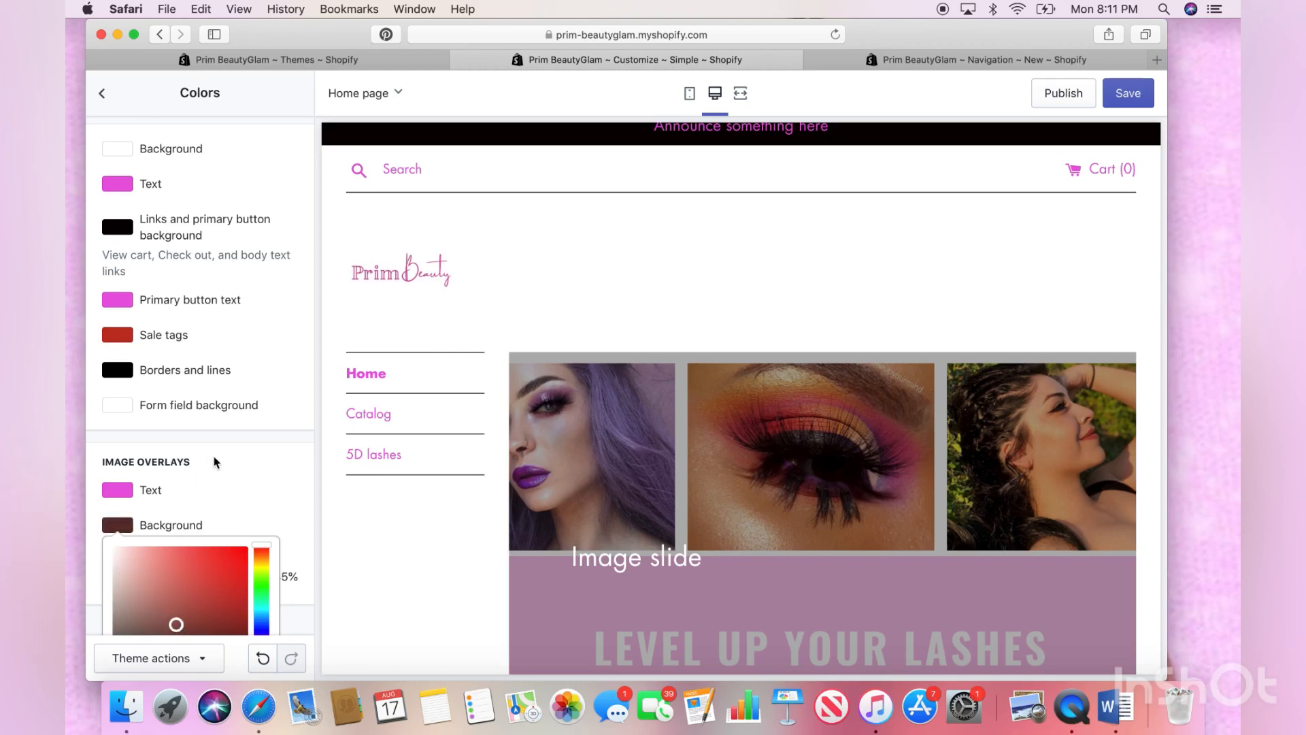
scroll(214, 457, down, 3)
drag(177, 511, 109, 443)
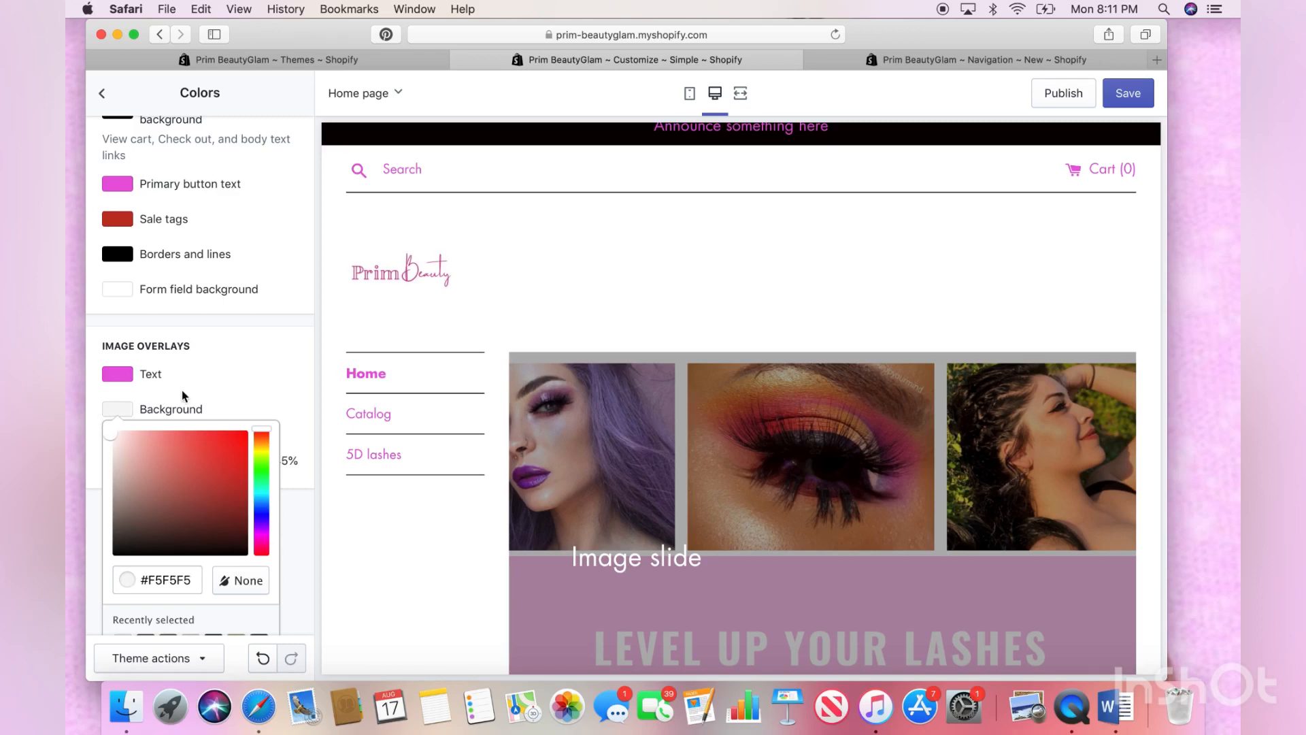
click(274, 383)
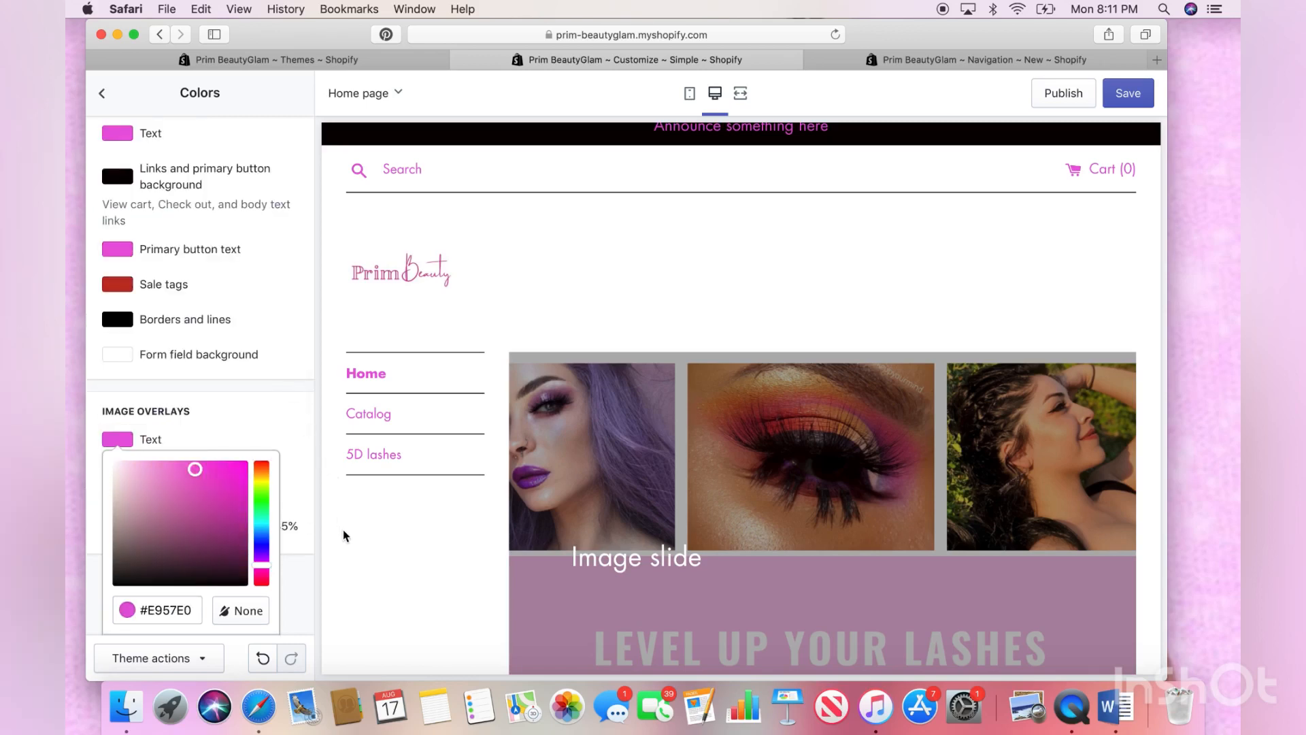
click(306, 589)
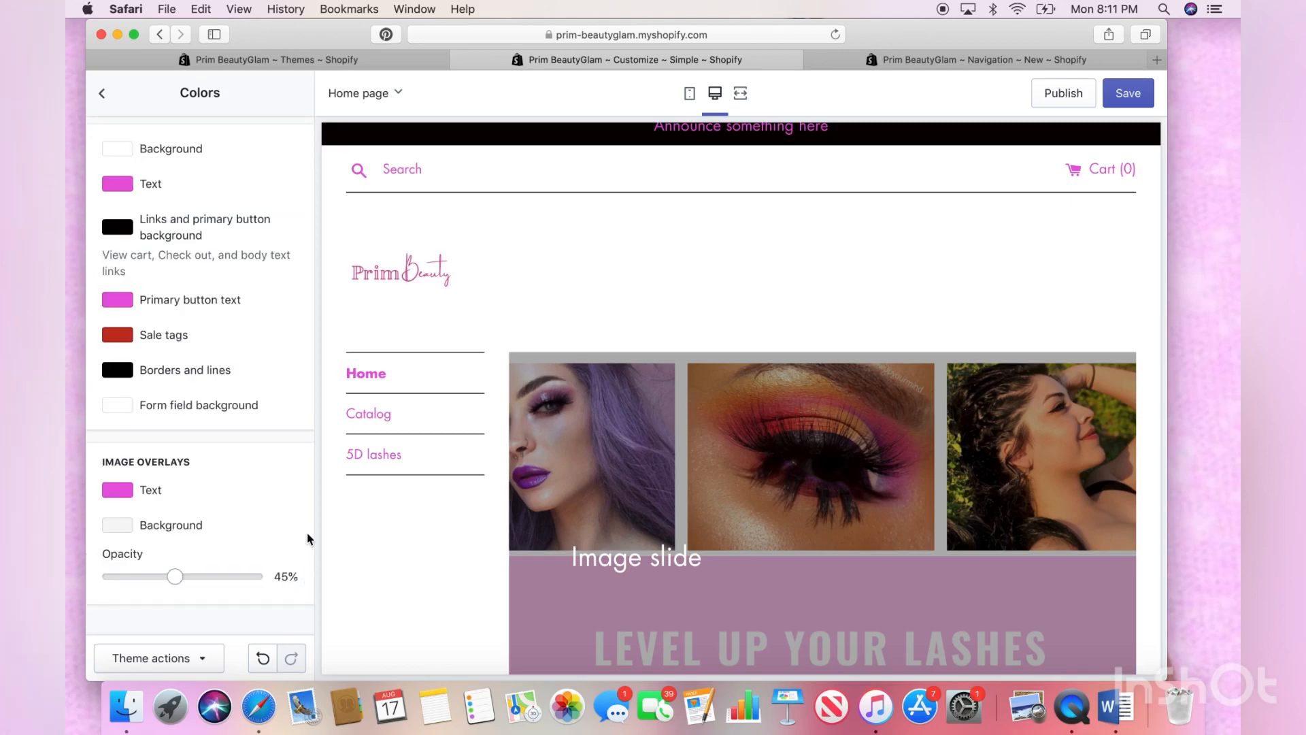
Set the image overlay opacity to 19% and save the theme changes, checking the slideshow in the preview
drag(174, 576, 141, 579)
scroll(566, 476, down, 5)
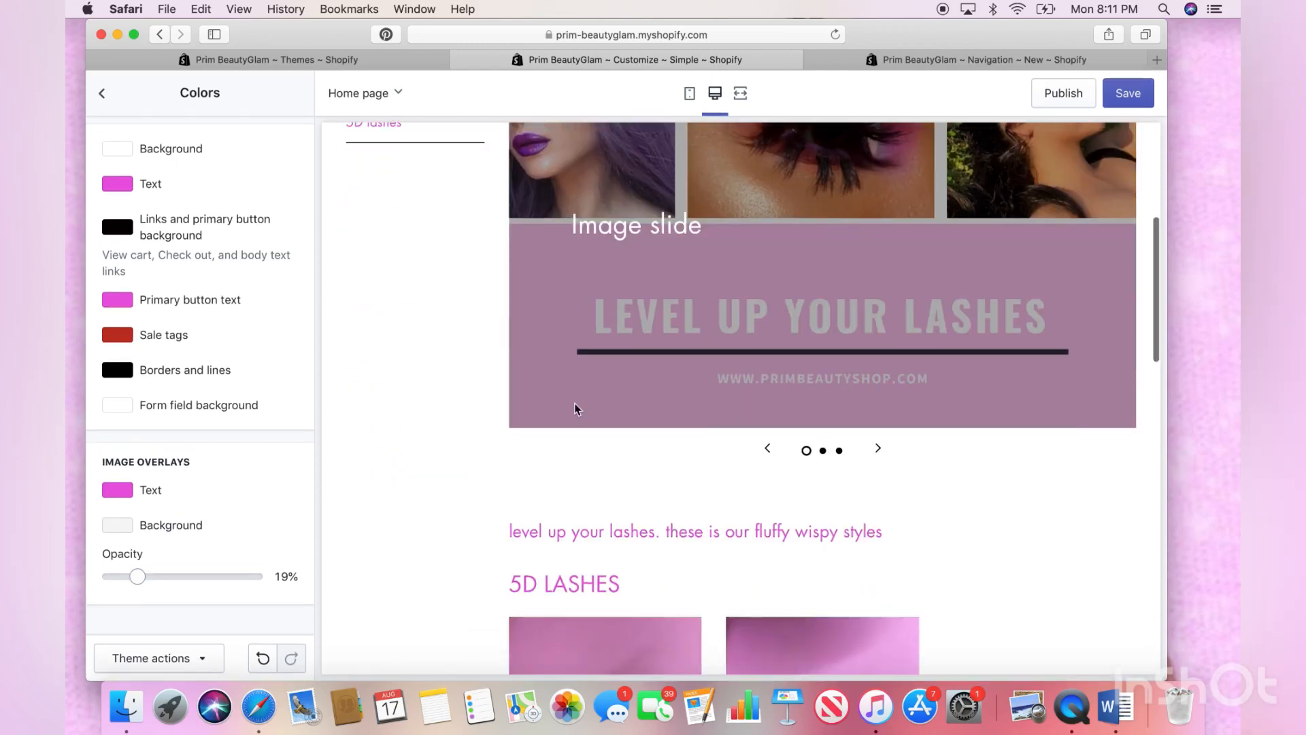
scroll(575, 408, down, 12)
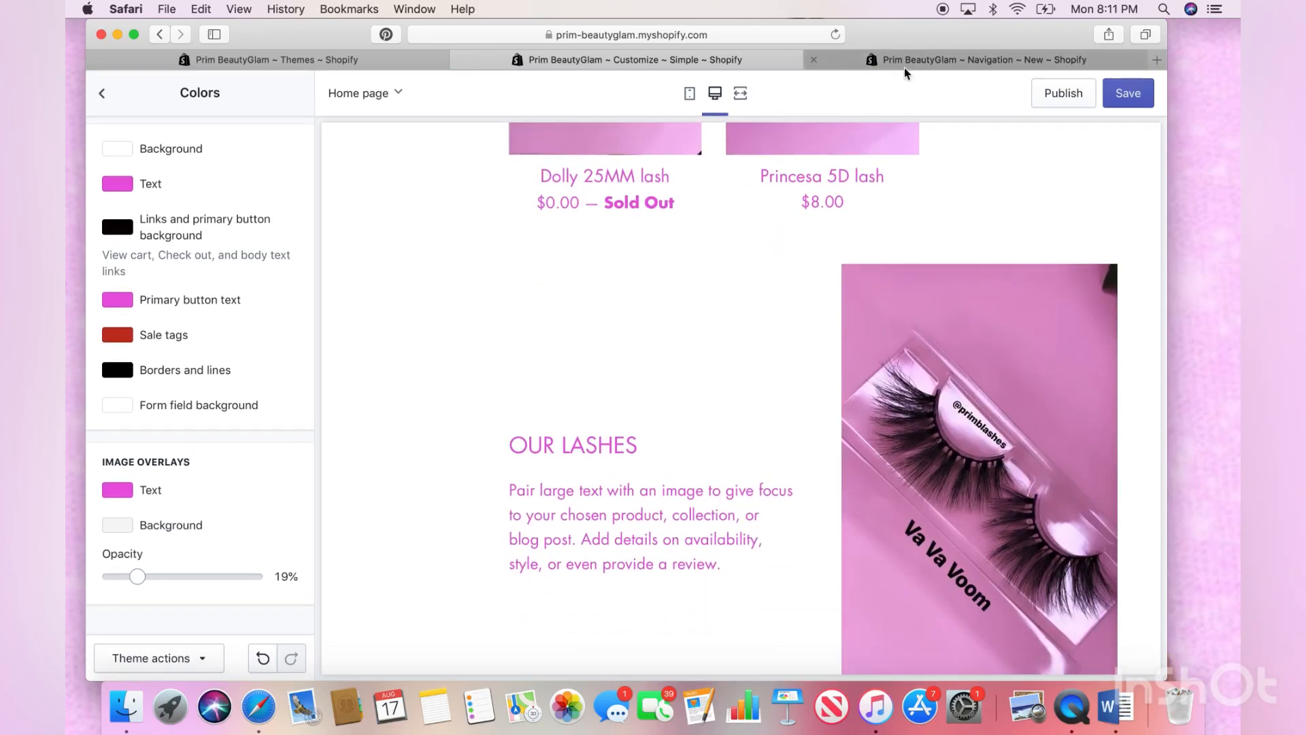
scroll(1050, 350, up, 12)
scroll(1050, 349, up, 2)
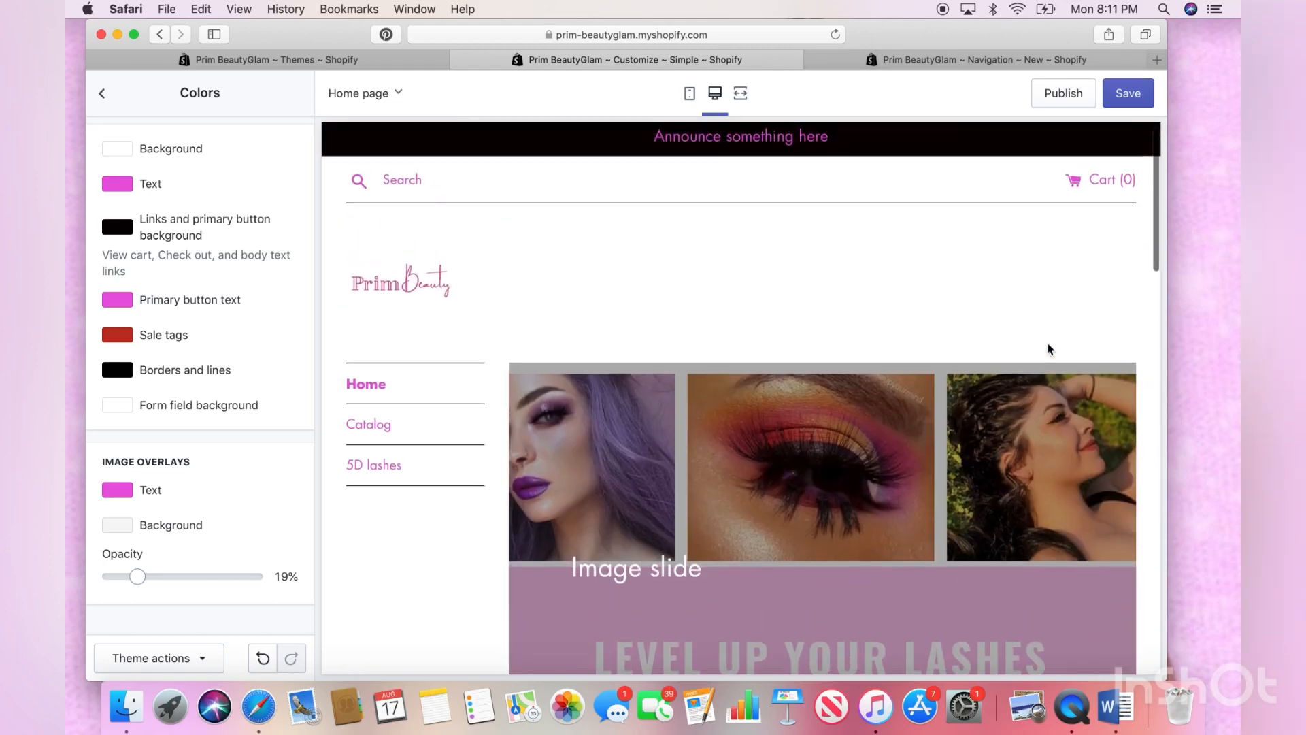
click(1137, 97)
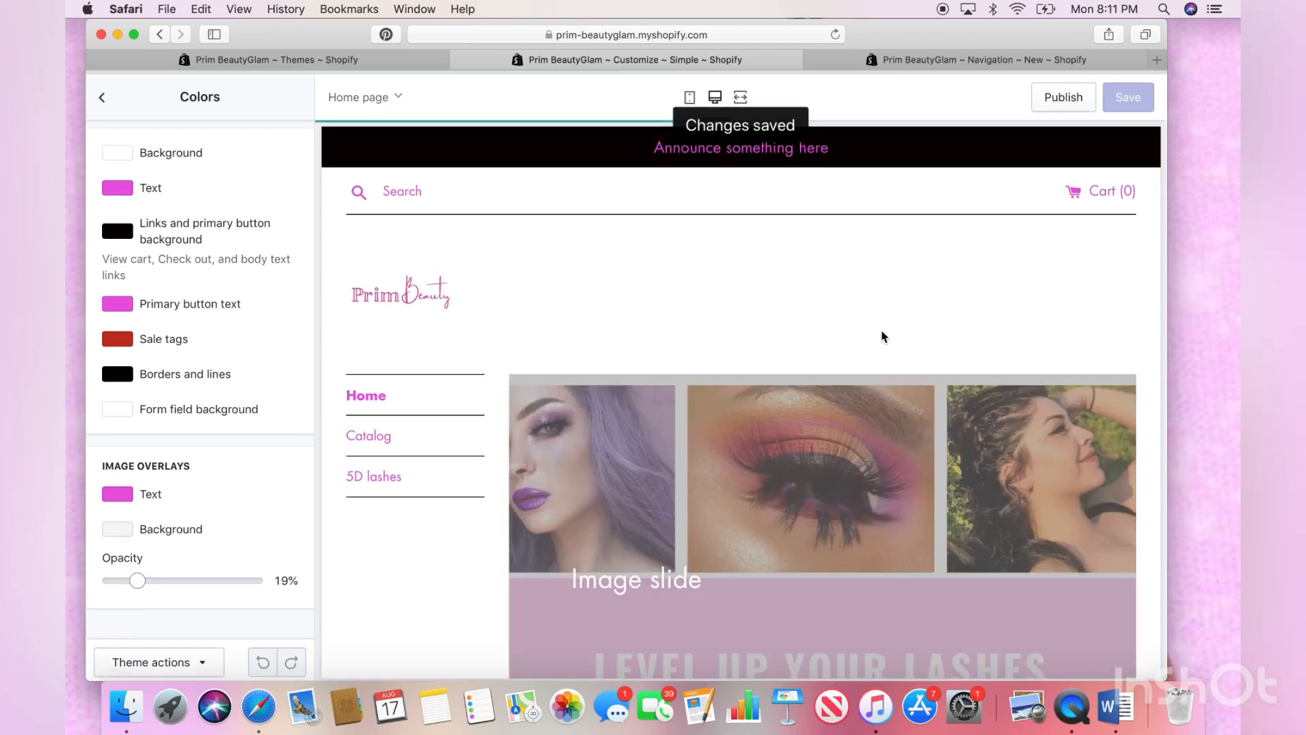
scroll(884, 337, down, 5)
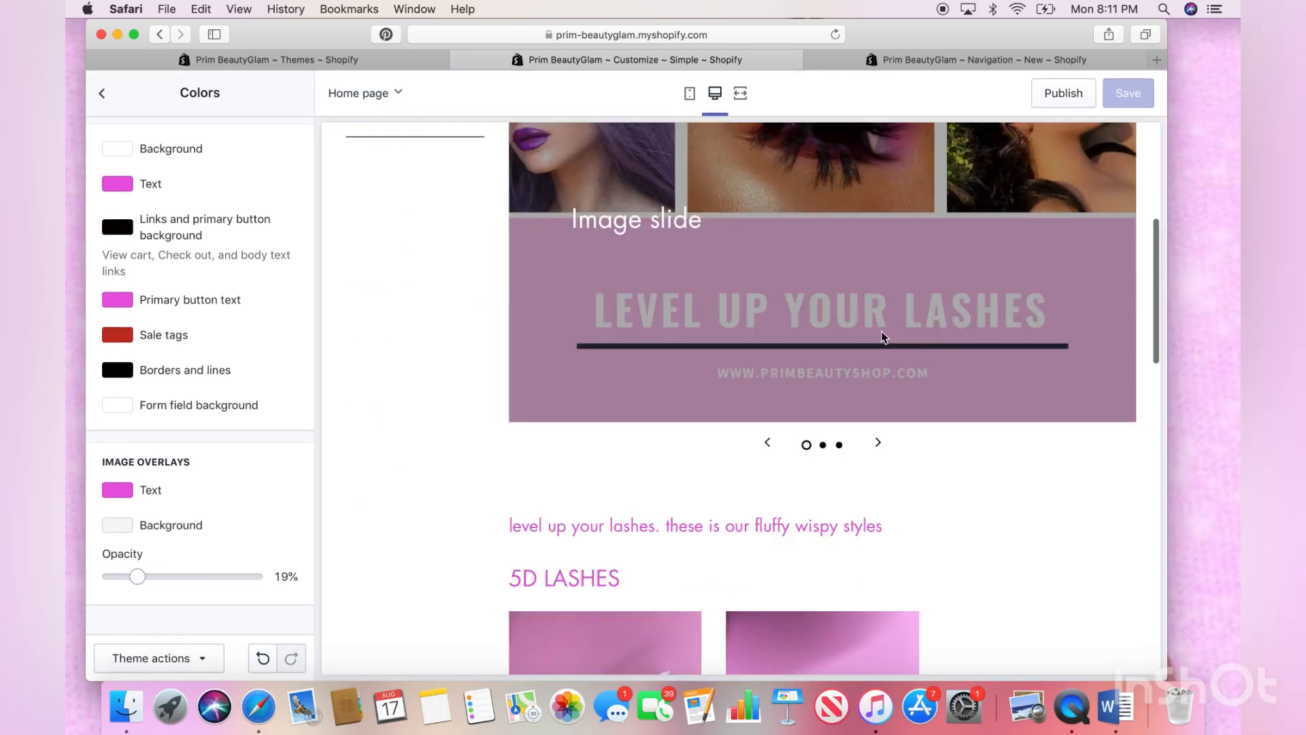
Open the Typography settings and pick Abril Fatface as the headings font
click(99, 90)
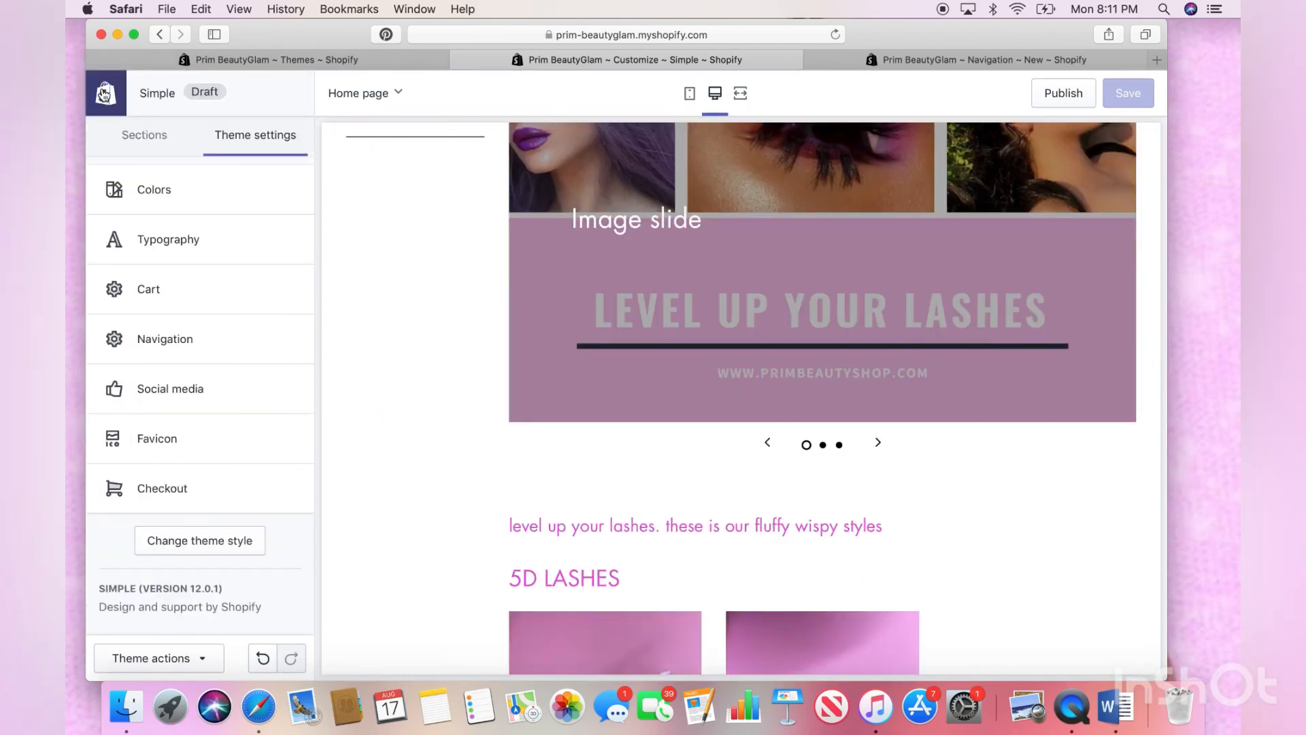
click(216, 253)
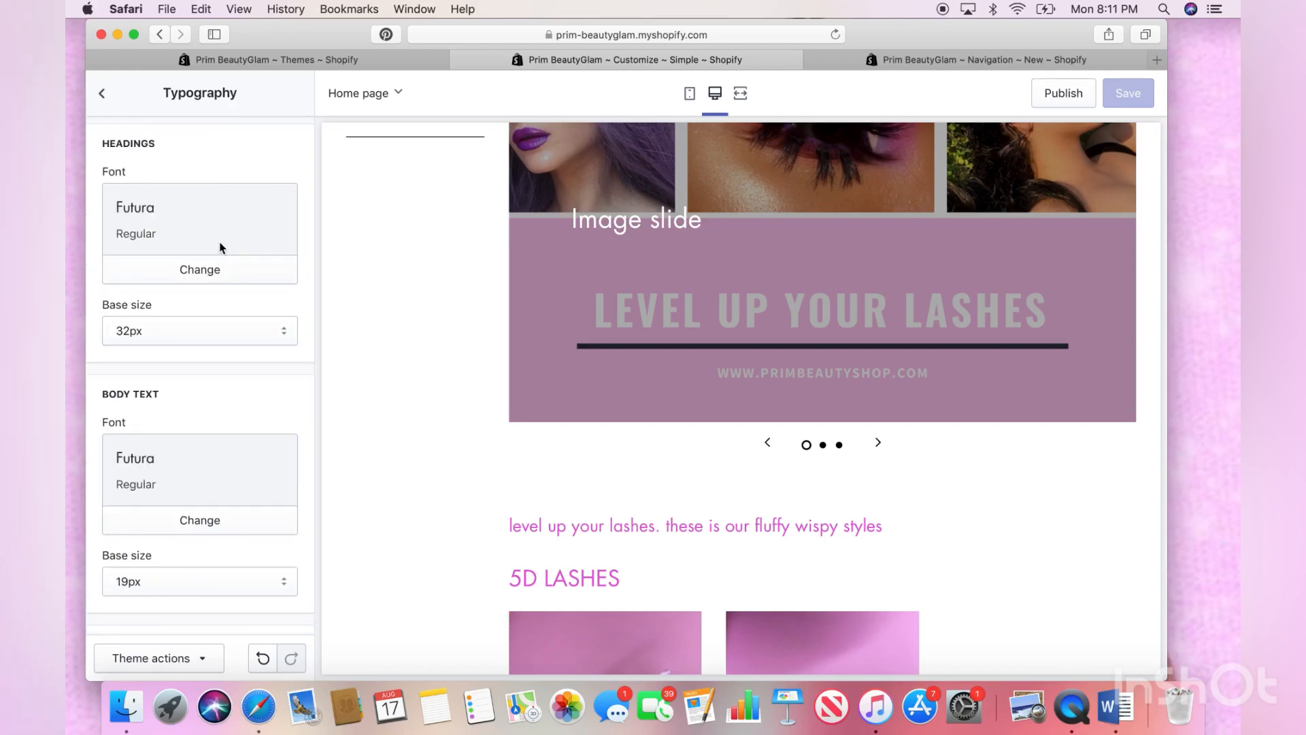
scroll(492, 216, up, 5)
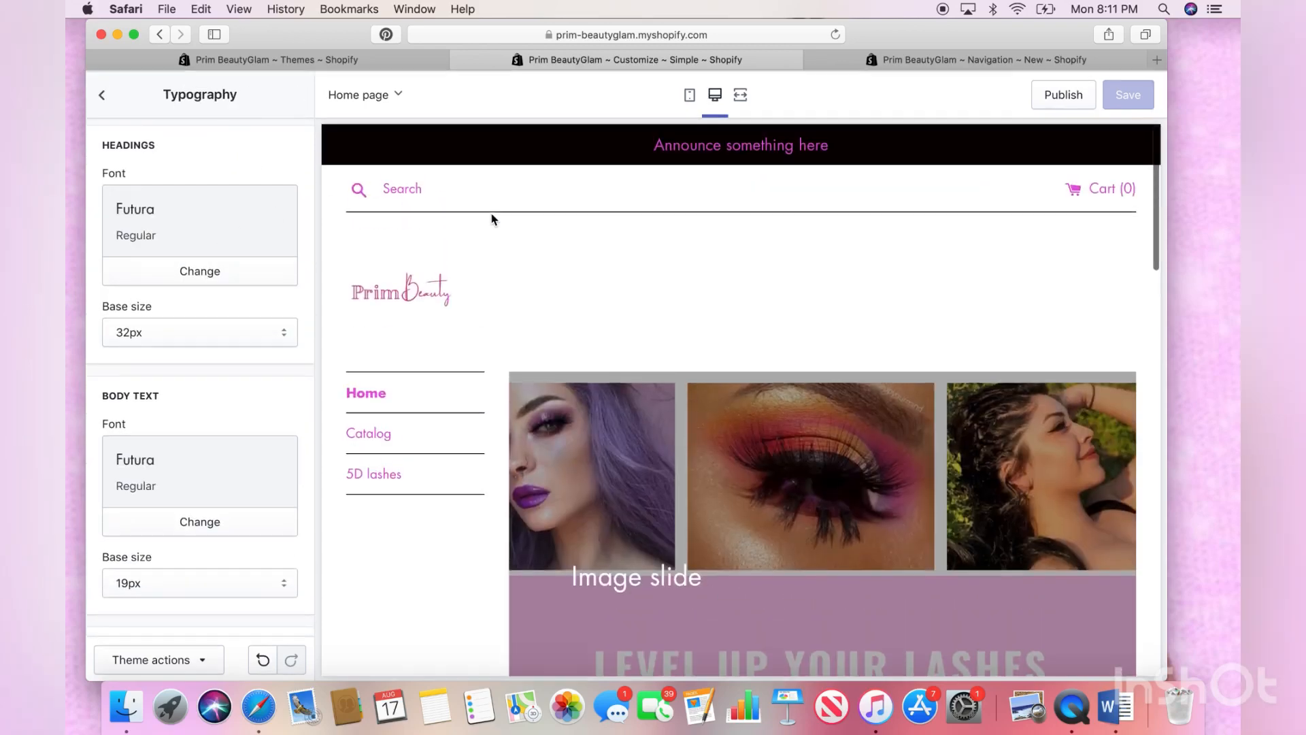
click(262, 265)
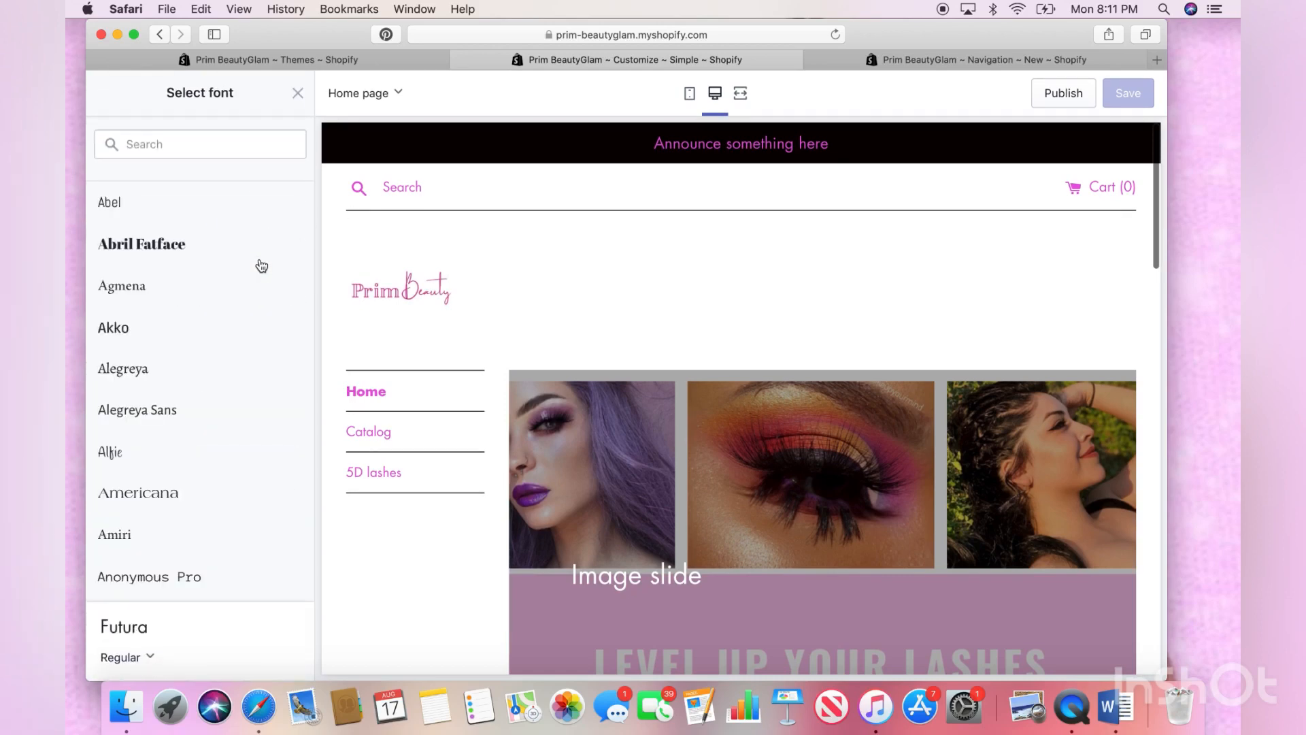
click(225, 246)
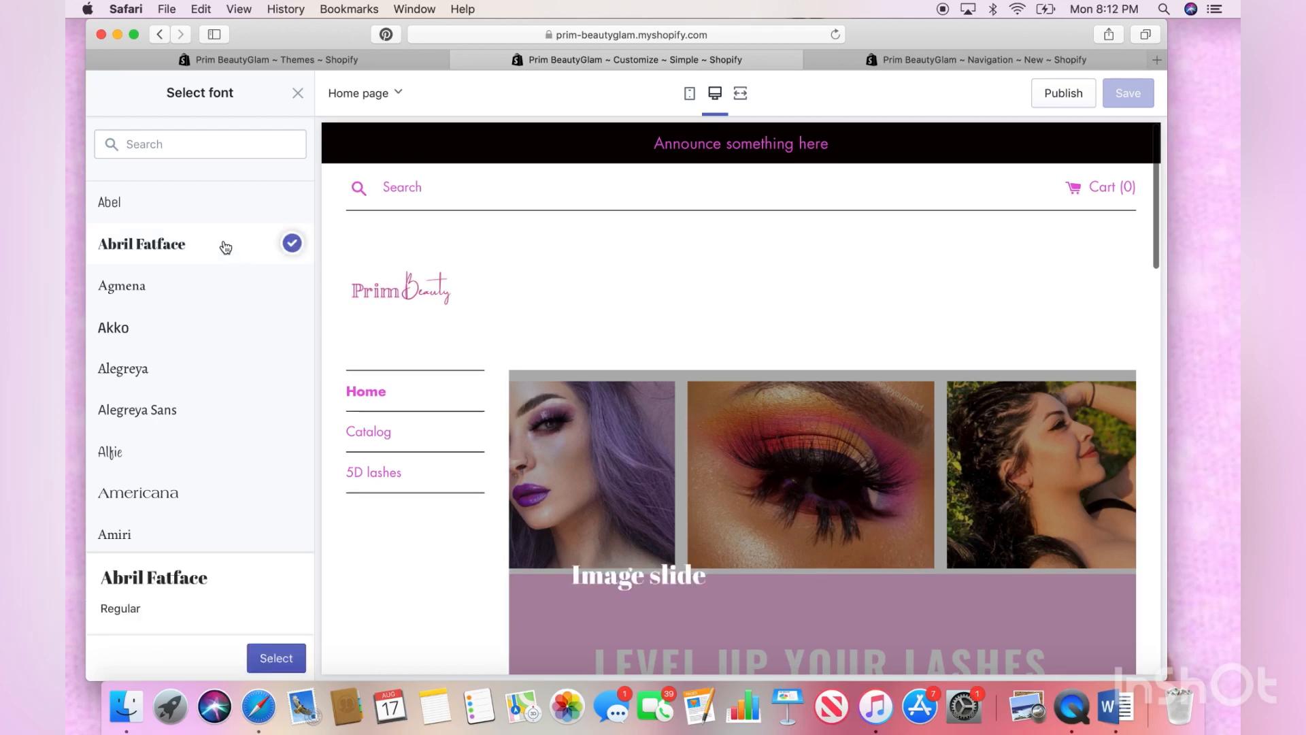
Try Beefcakes as the headings font
scroll(185, 371, down, 5)
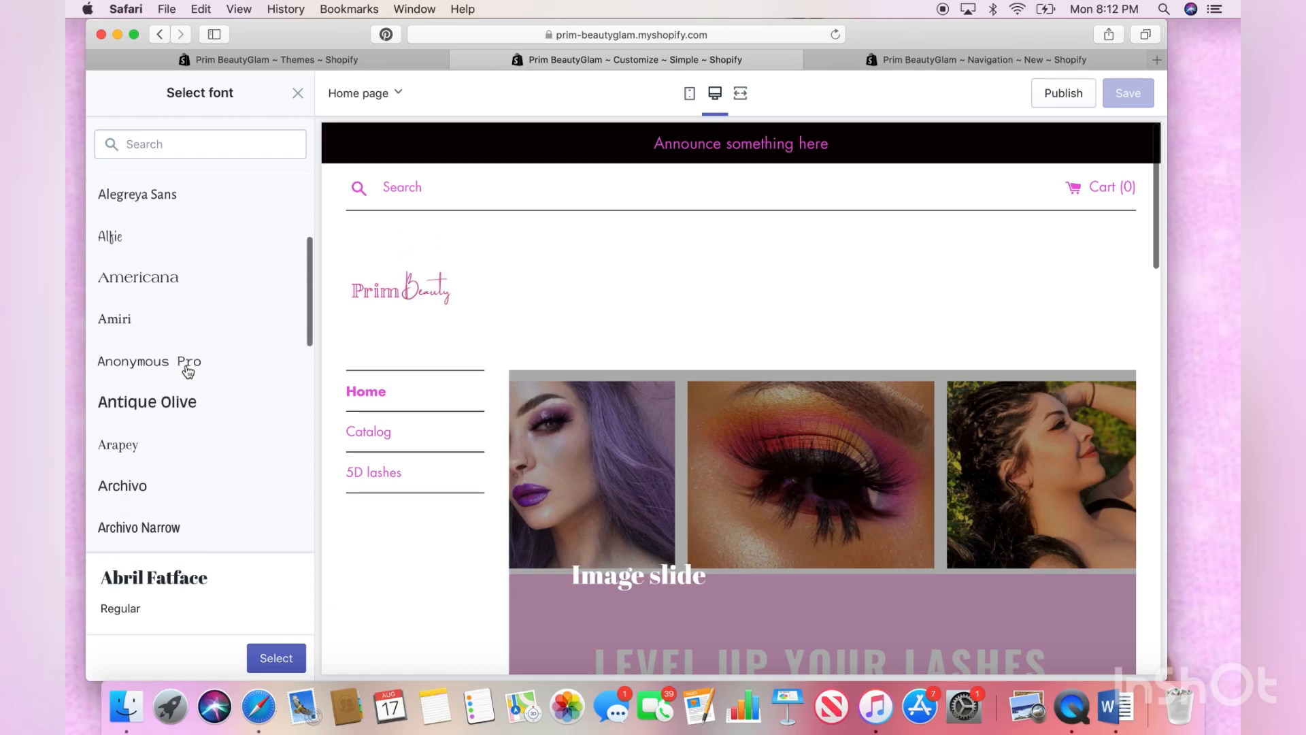
scroll(185, 371, down, 10)
click(181, 376)
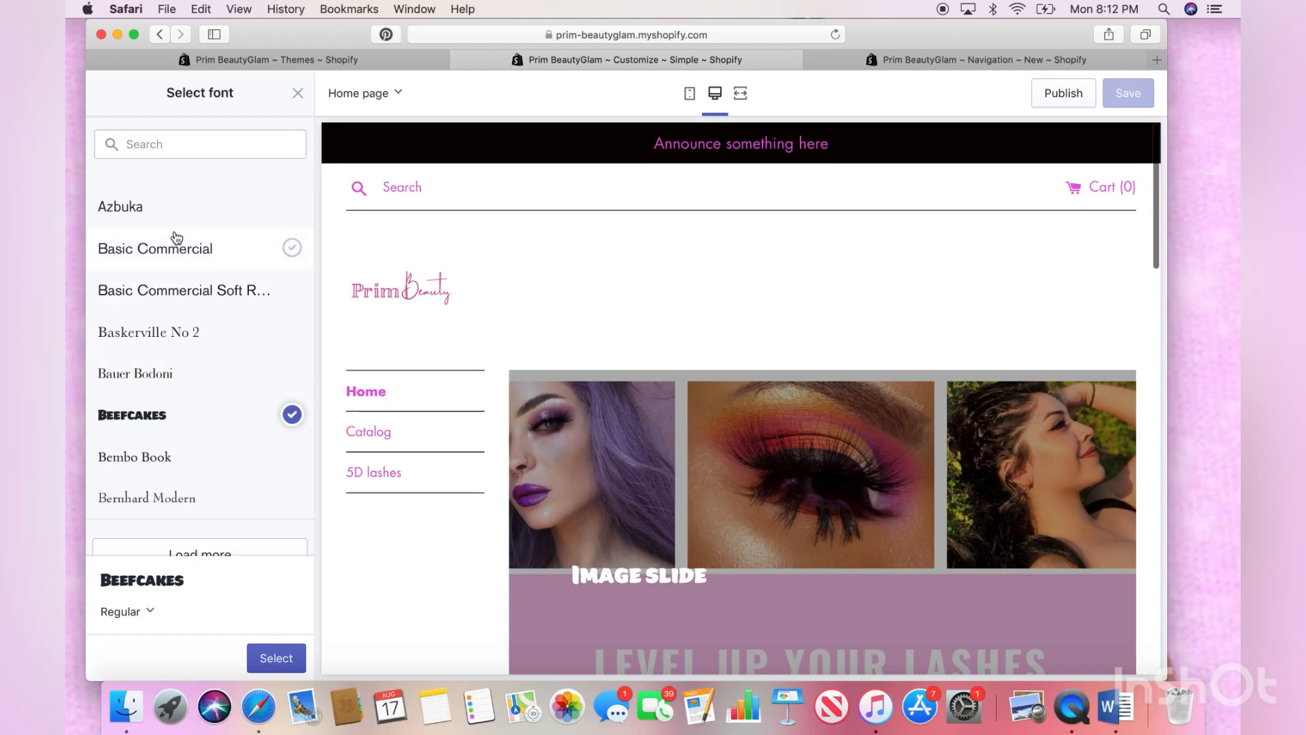
Apply Abril Fatface as the headings font and check the section and product titles in the preview
scroll(177, 236, up, 20)
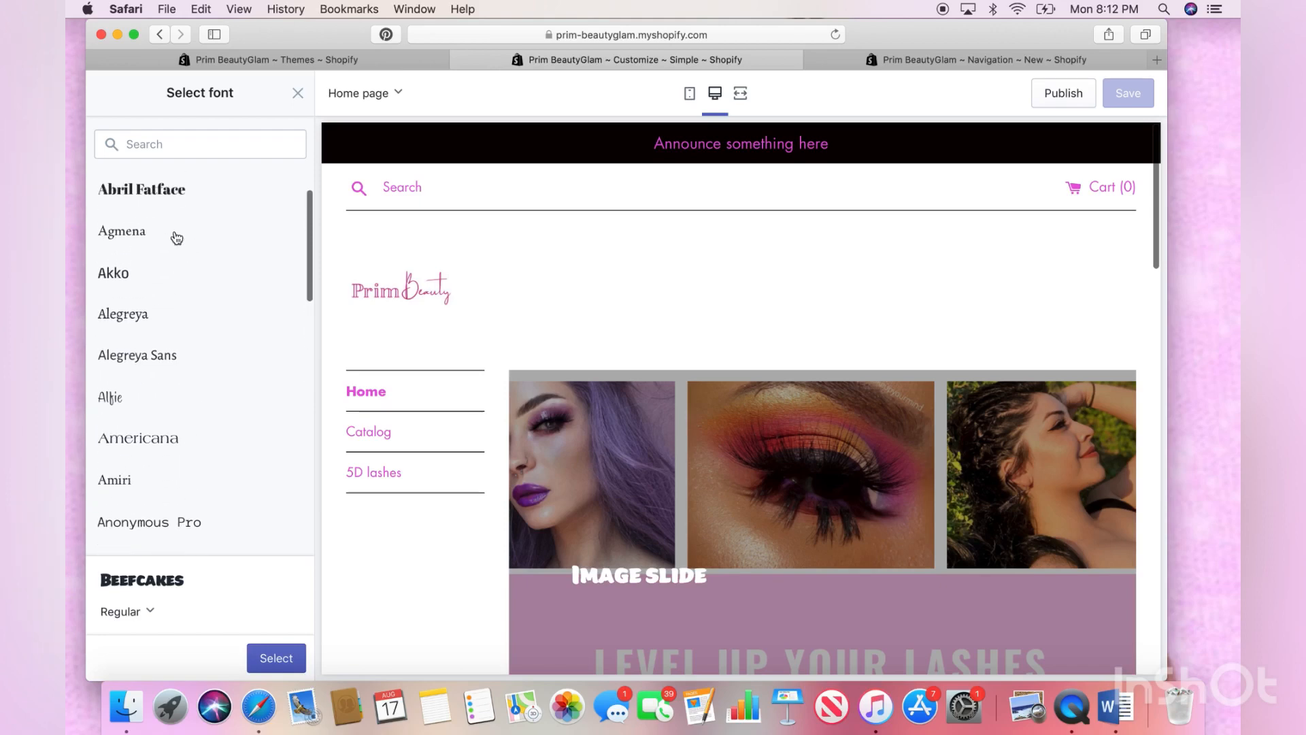
click(176, 246)
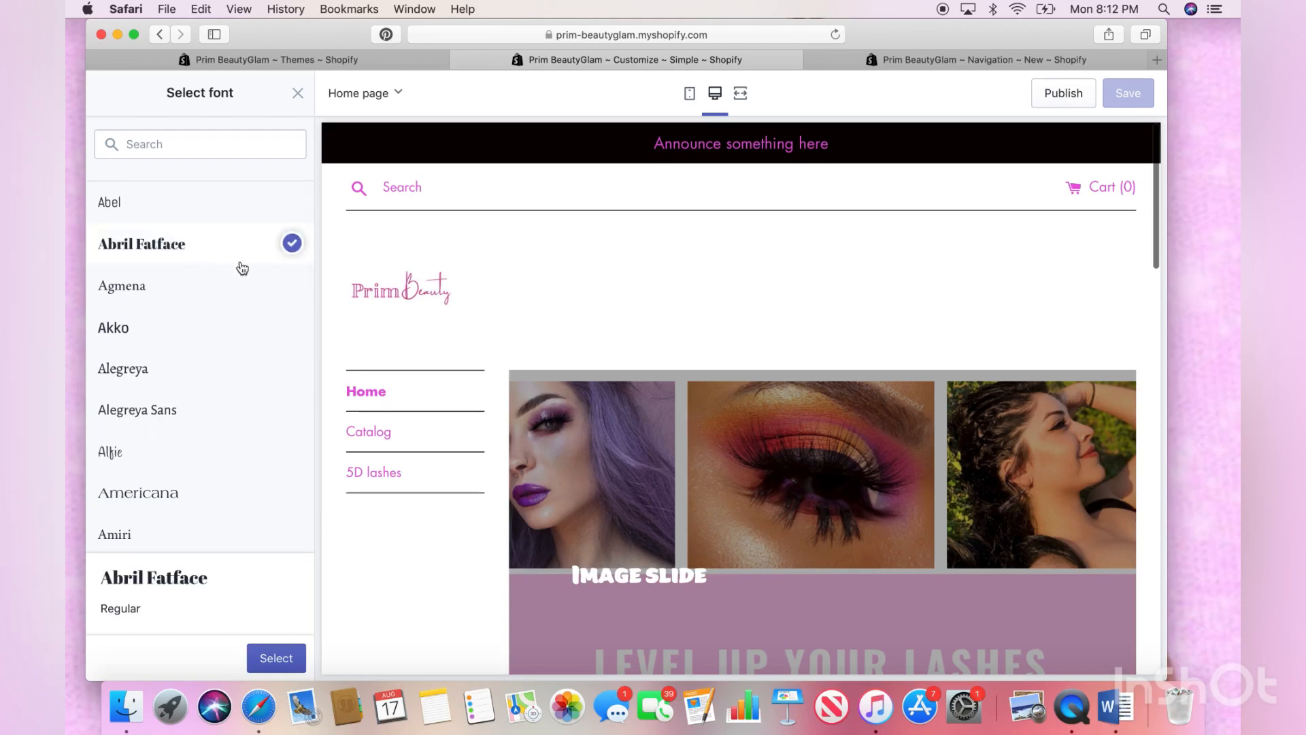
click(275, 659)
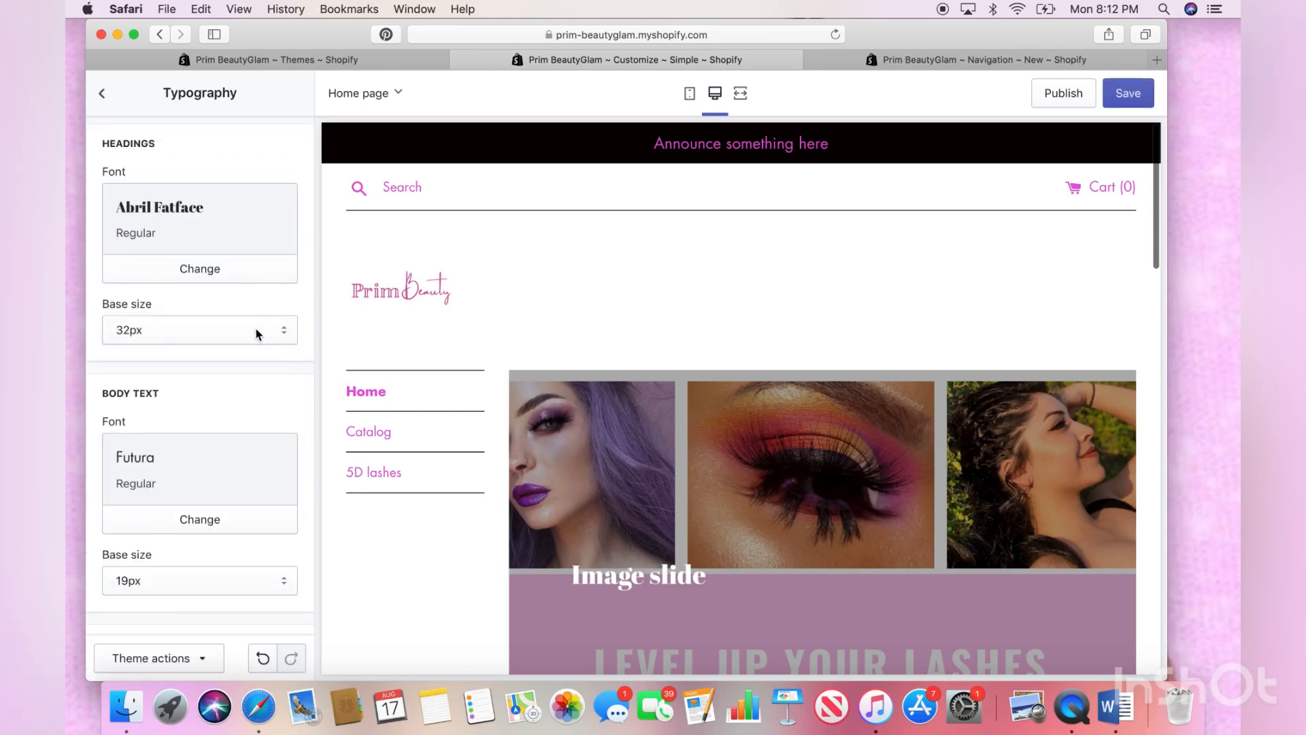
scroll(537, 399, down, 7)
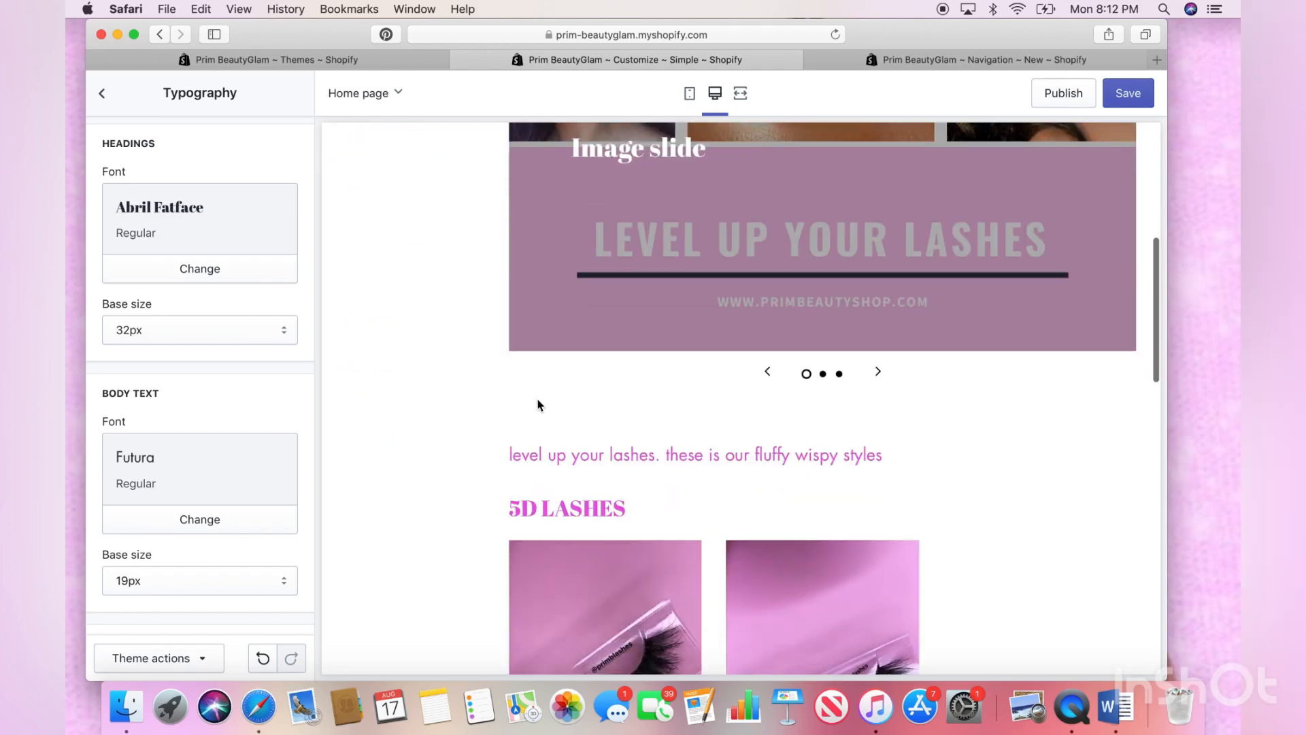
scroll(537, 401, up, 1)
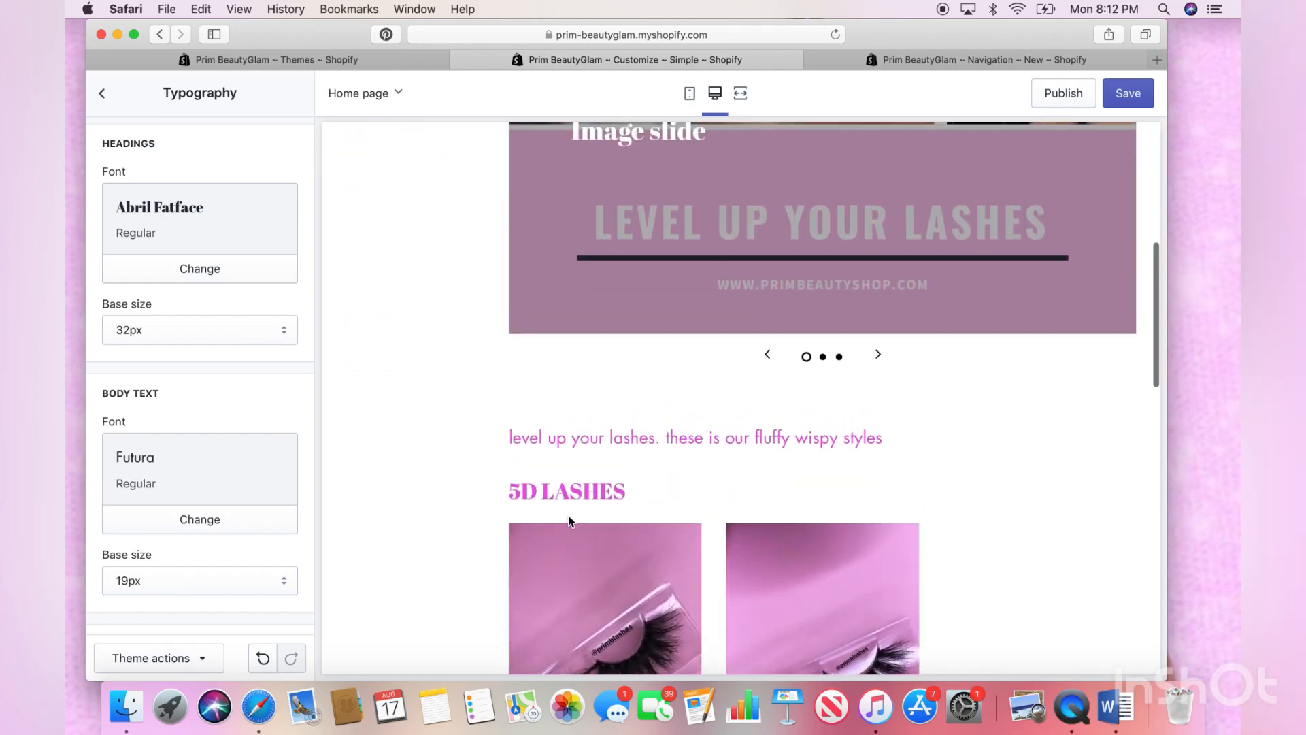
scroll(608, 497, down, 6)
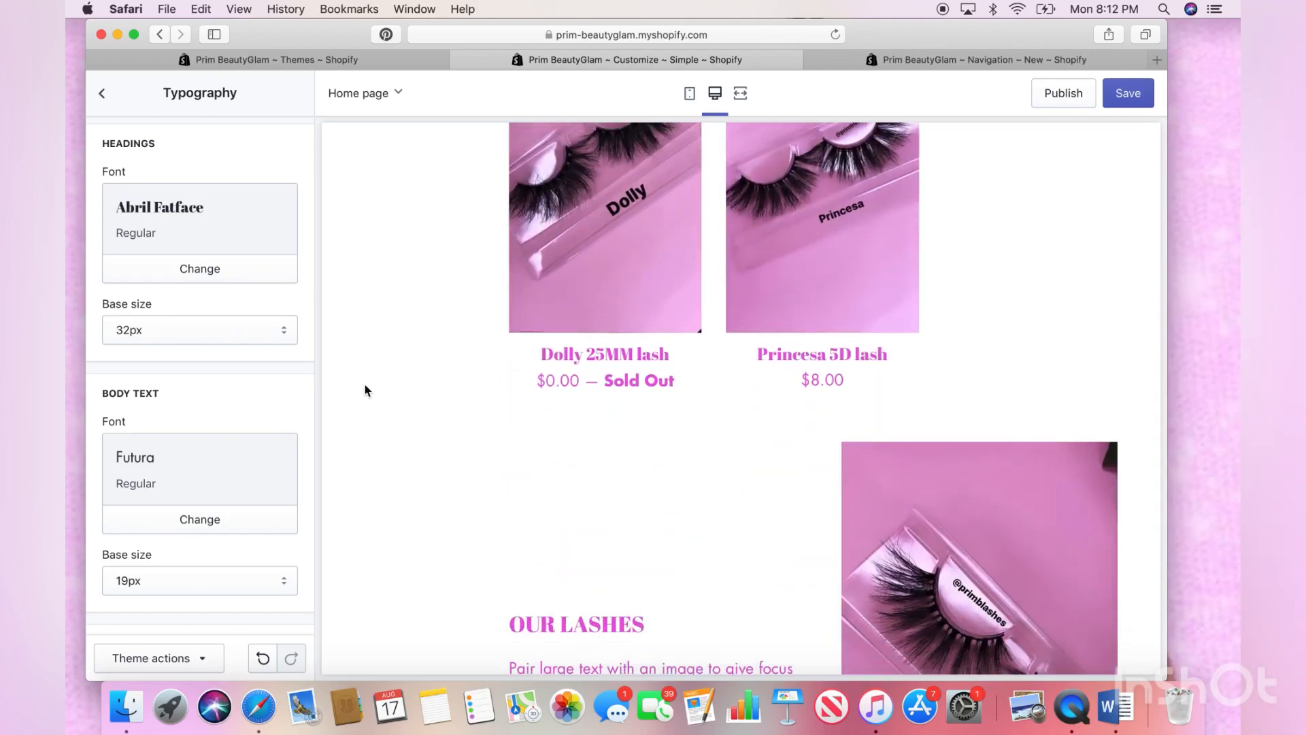
Try a headings base size of 27px, restore it to 32px and check the headings in the preview
click(287, 336)
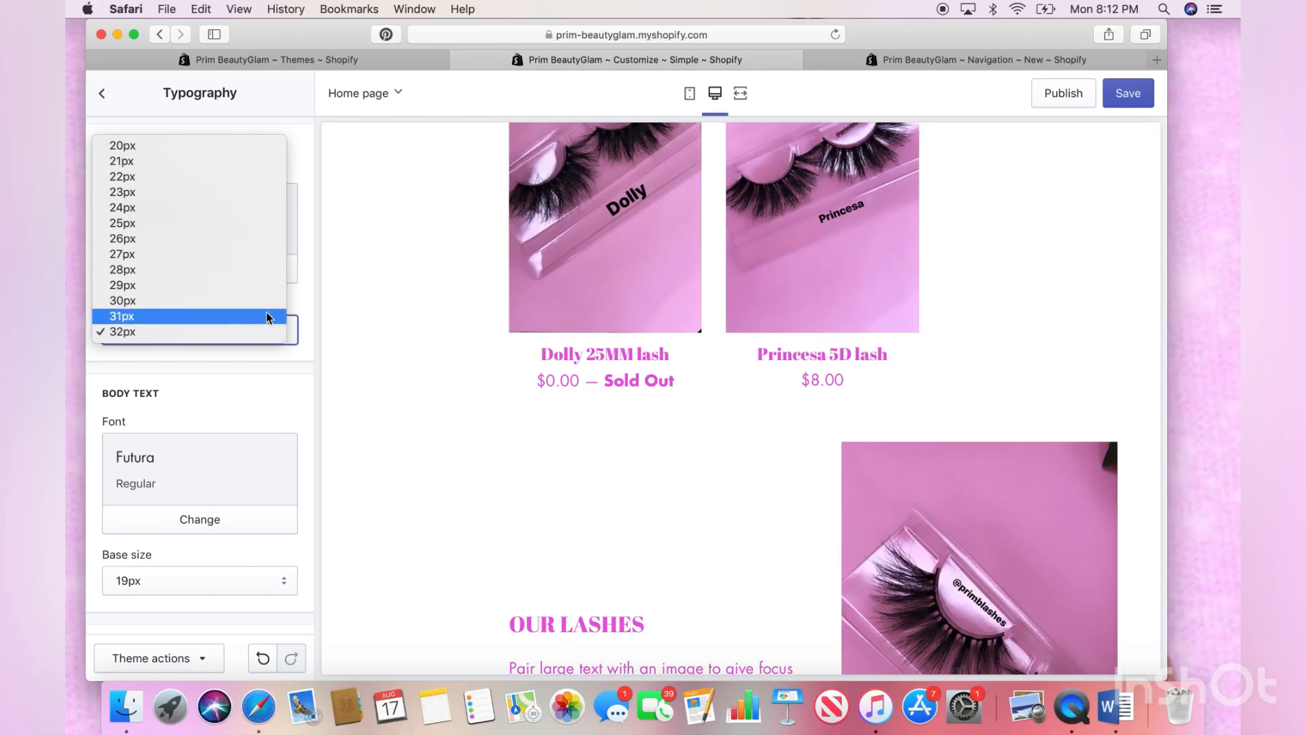
click(245, 254)
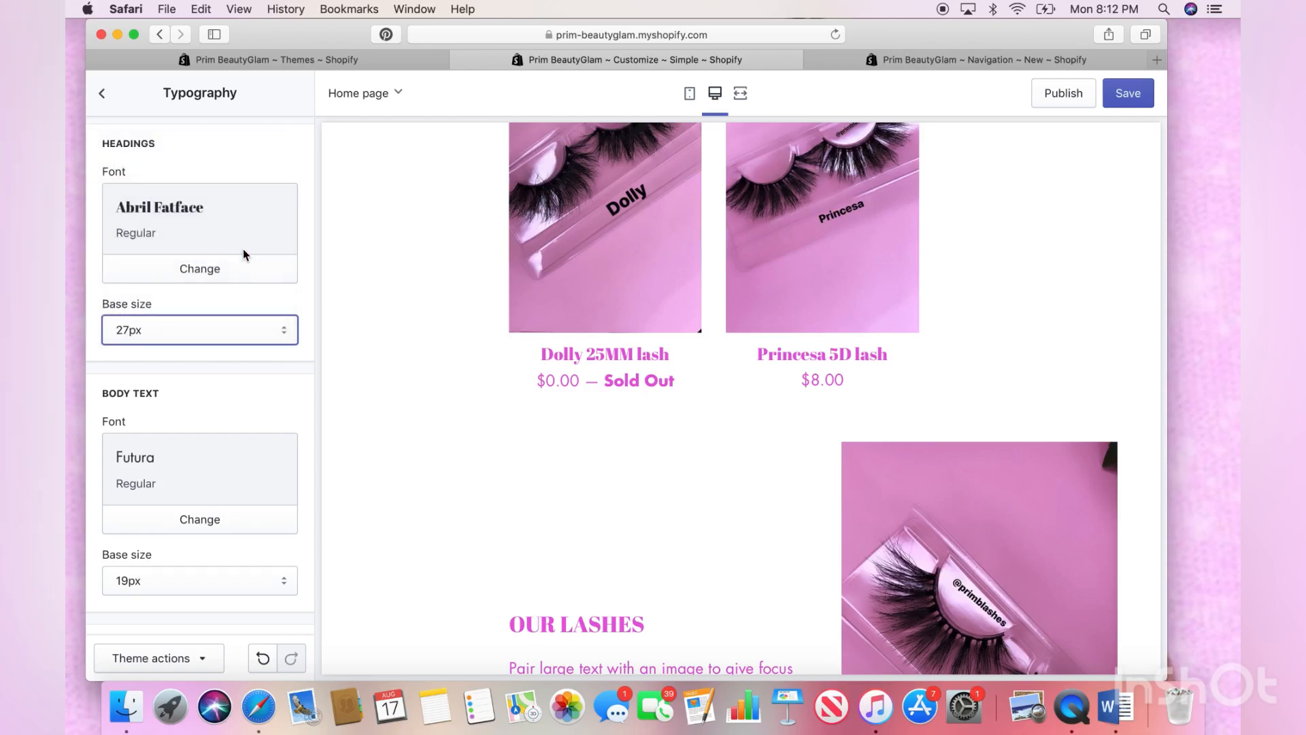
click(251, 328)
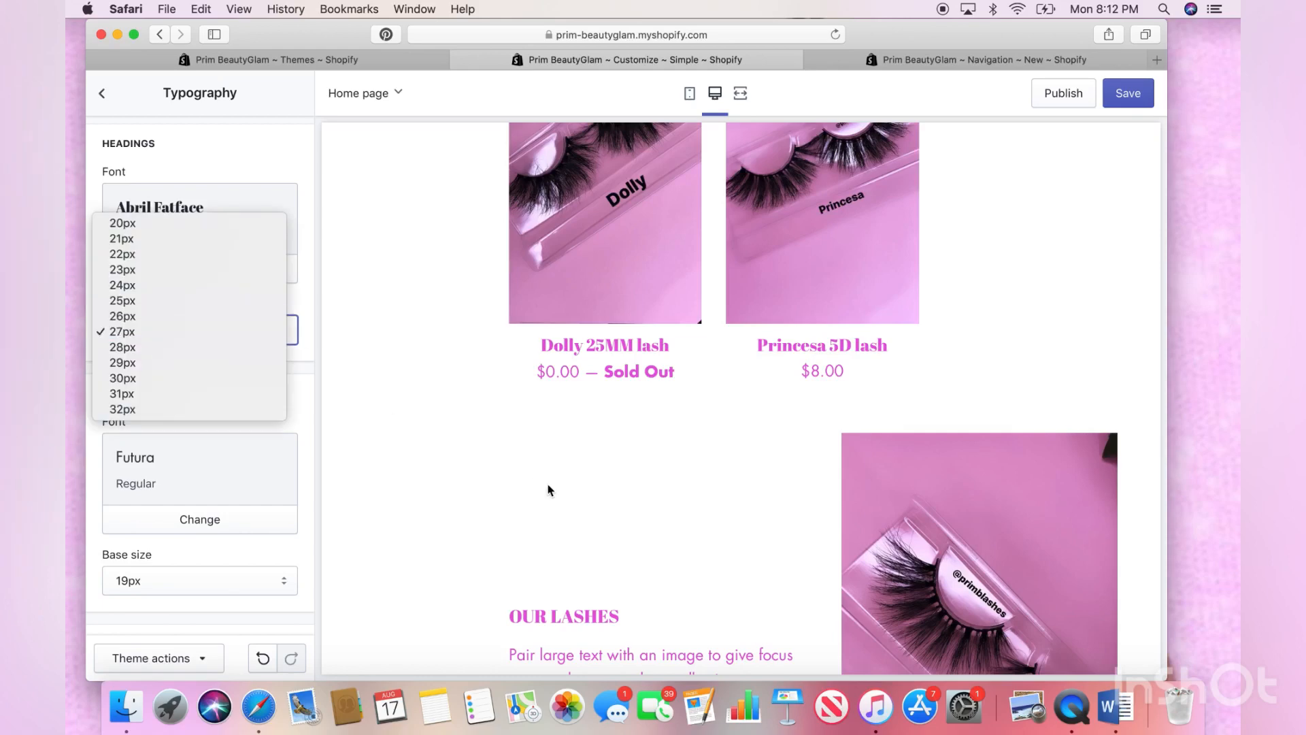
click(201, 408)
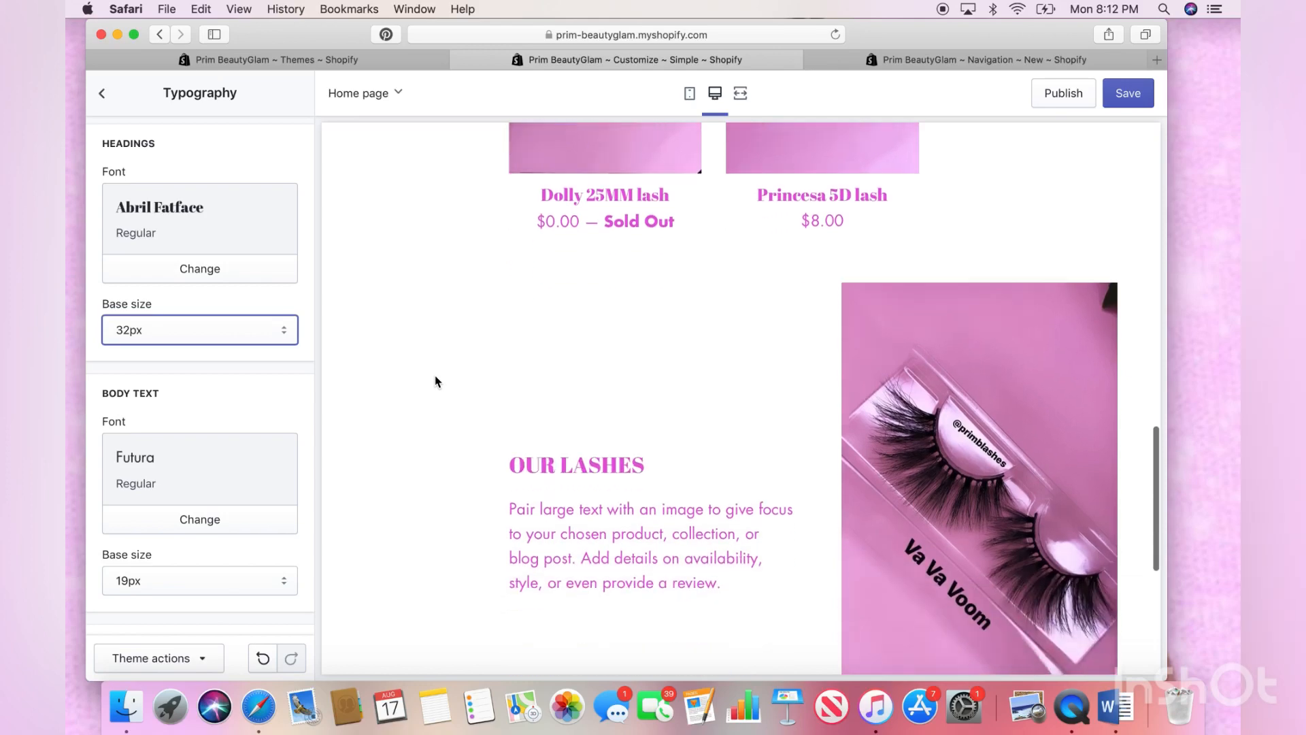
scroll(216, 438, down, 3)
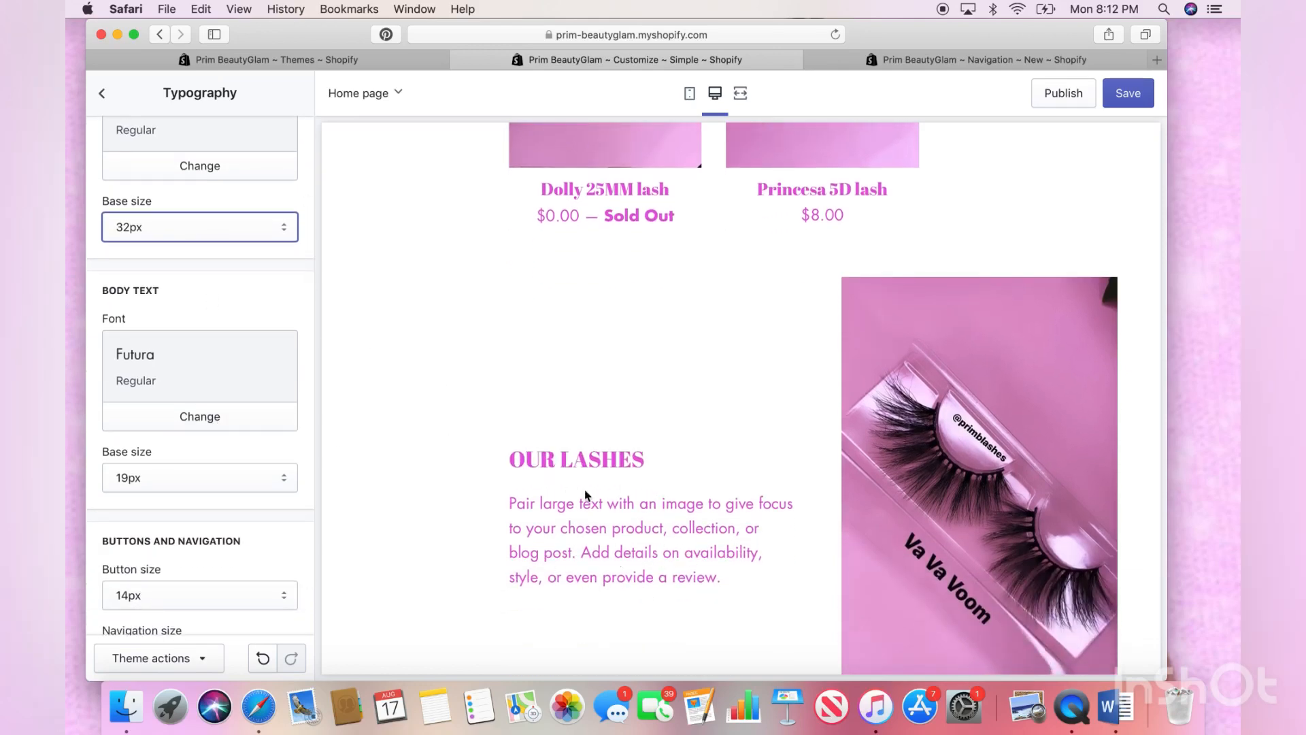
Set the body text font to Akko Regular and check the text in the preview
click(208, 423)
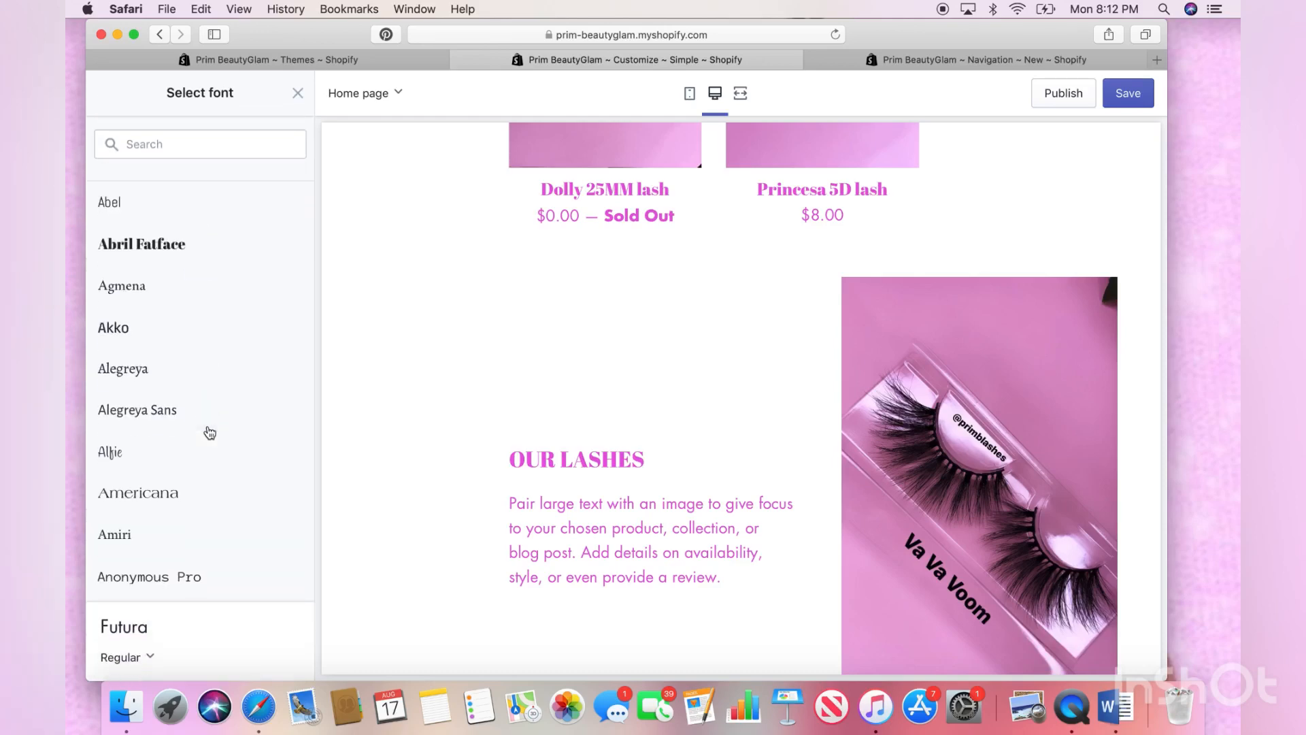
click(170, 339)
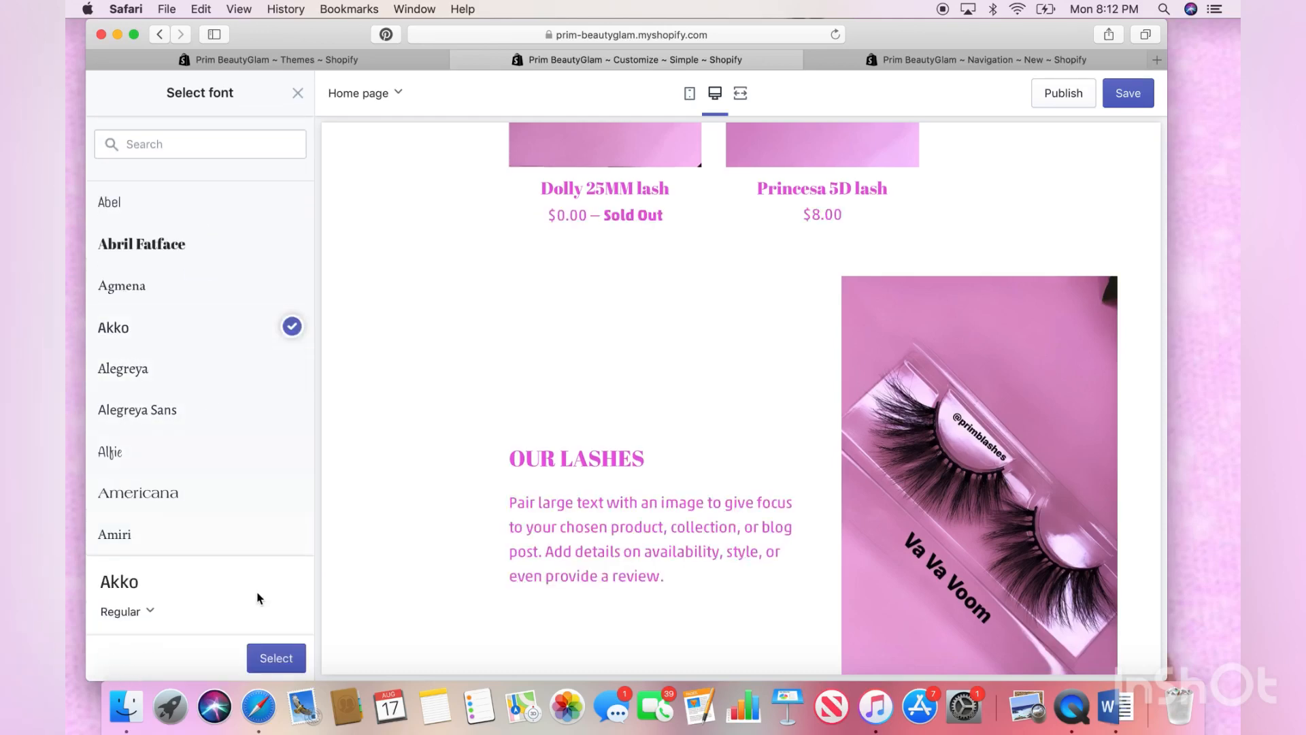
click(276, 660)
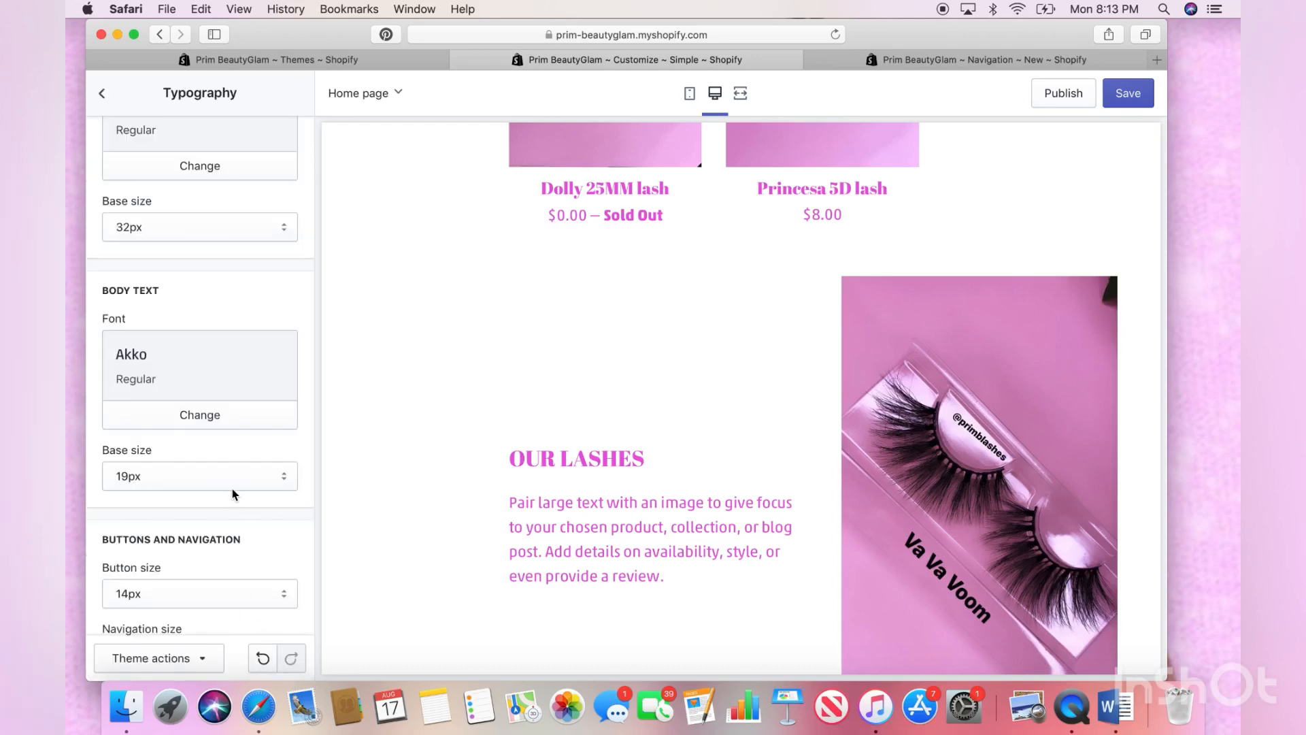
scroll(412, 505, down, 4)
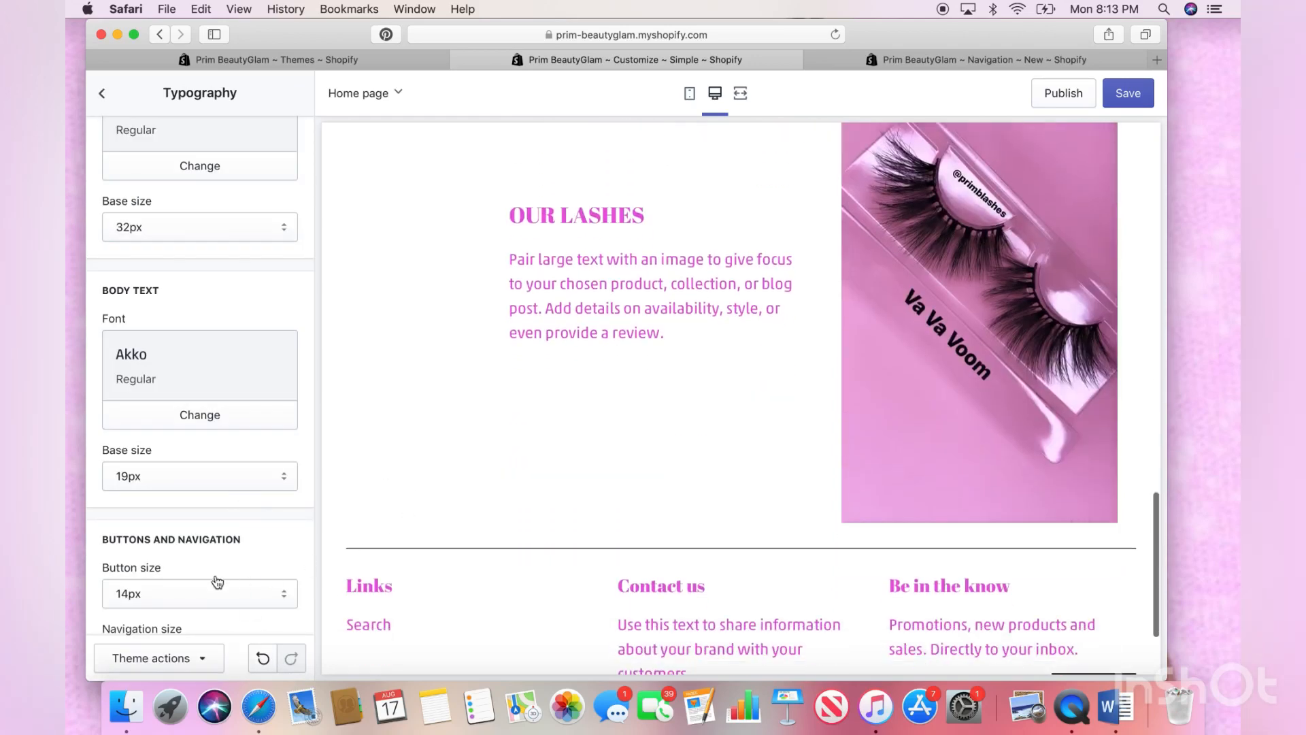
Set the button size to 16px and check the whole home page in the preview
scroll(215, 579, down, 1)
click(221, 534)
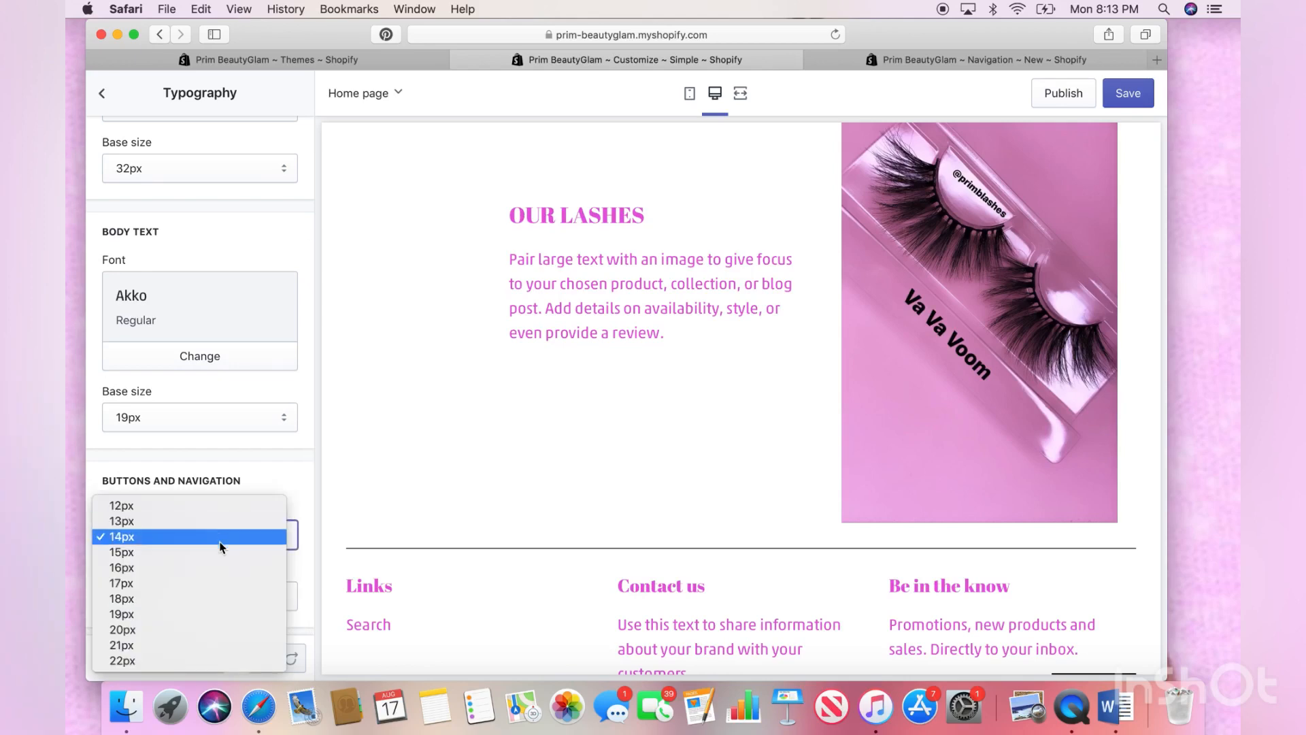
click(222, 572)
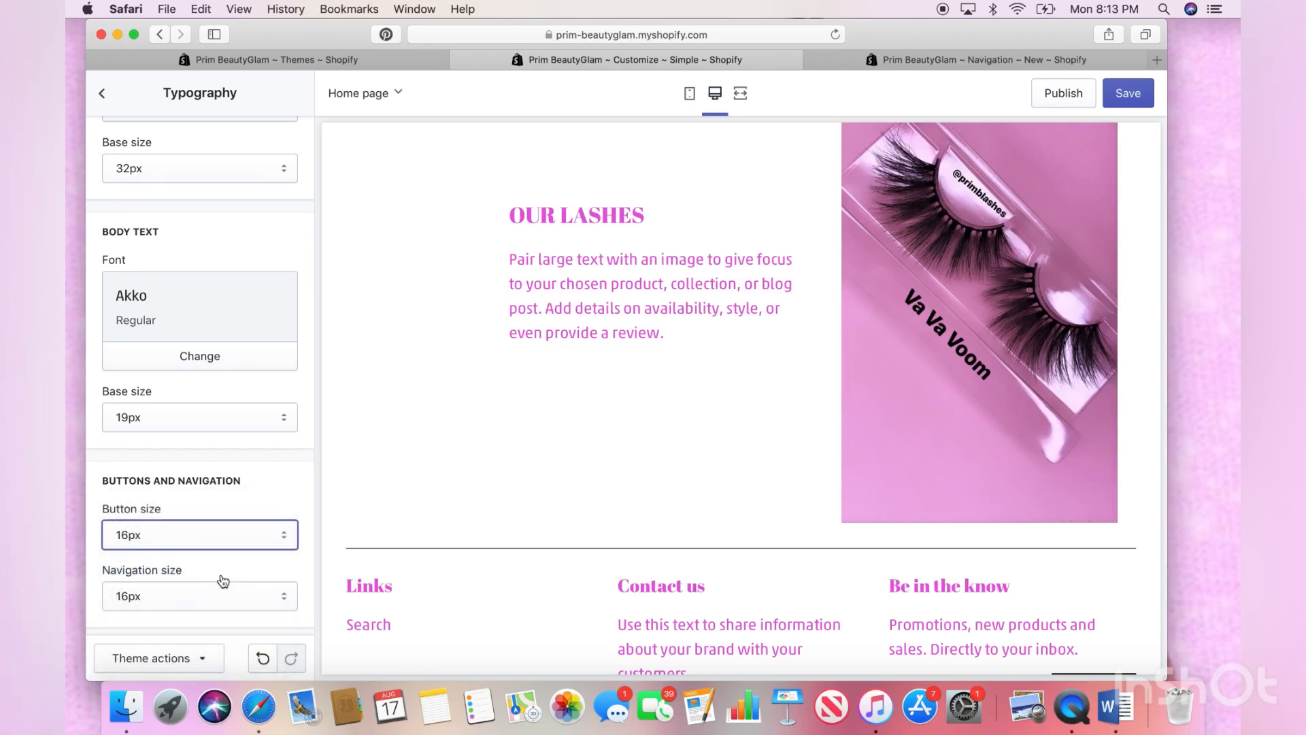
scroll(509, 438, up, 15)
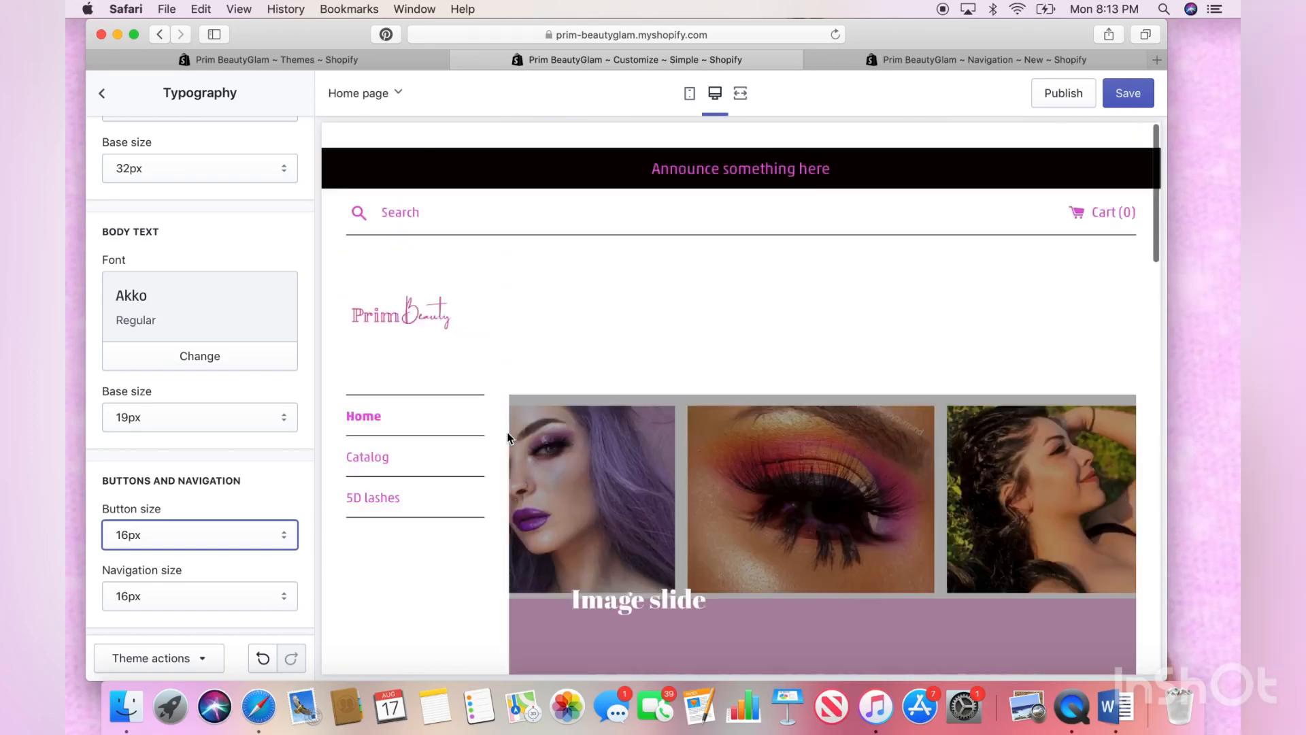
scroll(509, 438, down, 20)
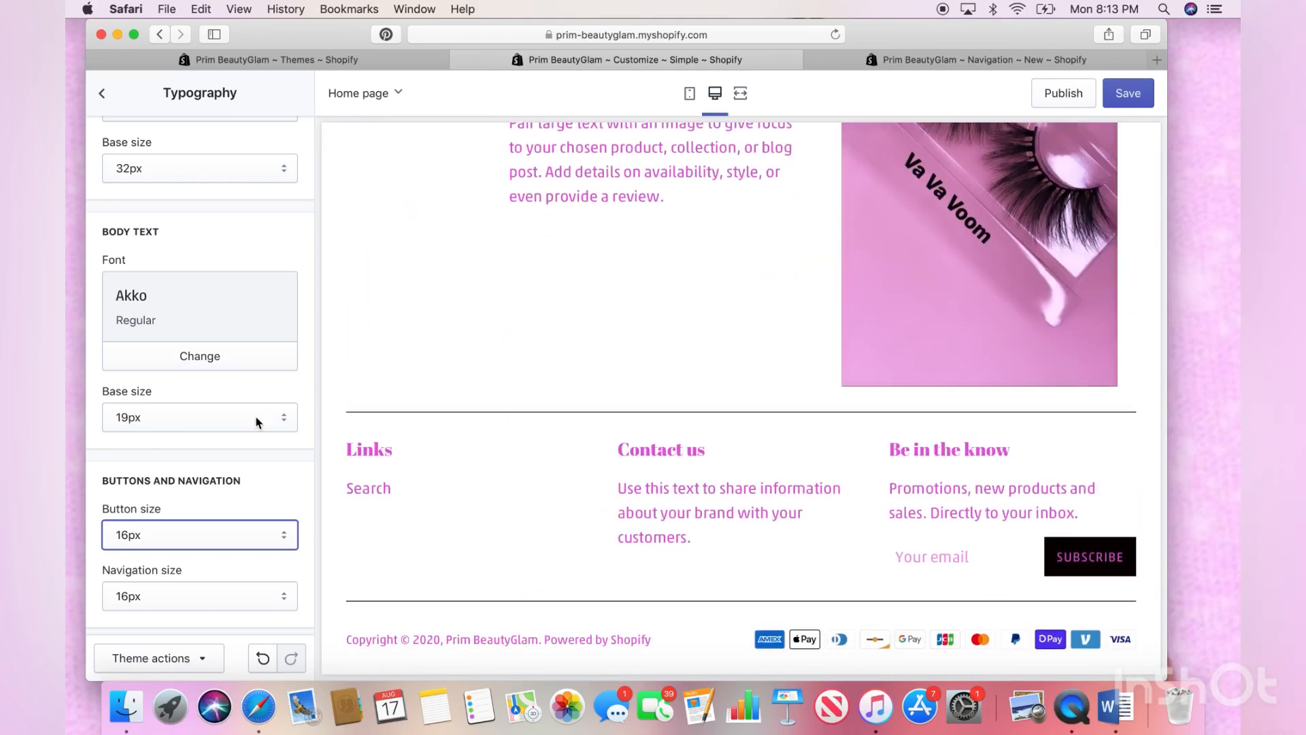
Look through the theme's Cart, Navigation and Social media settings, including the social account link fields
click(99, 91)
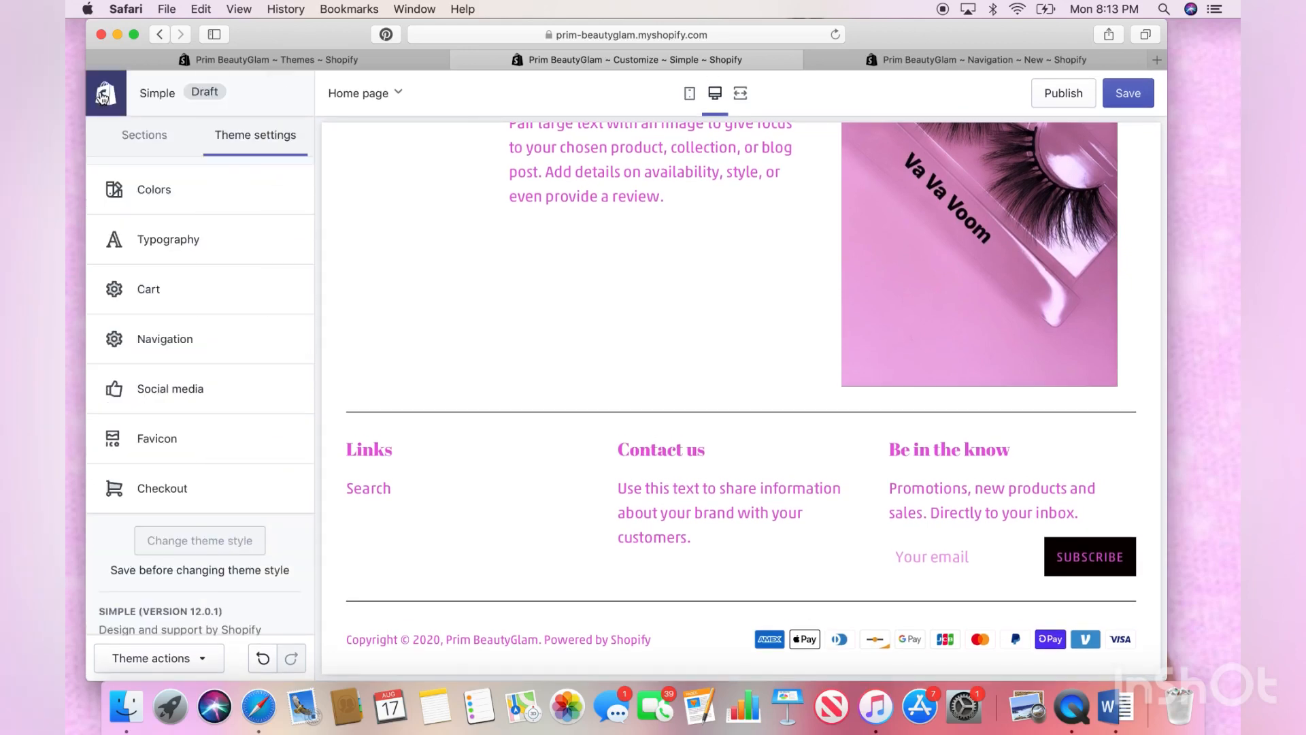
click(223, 291)
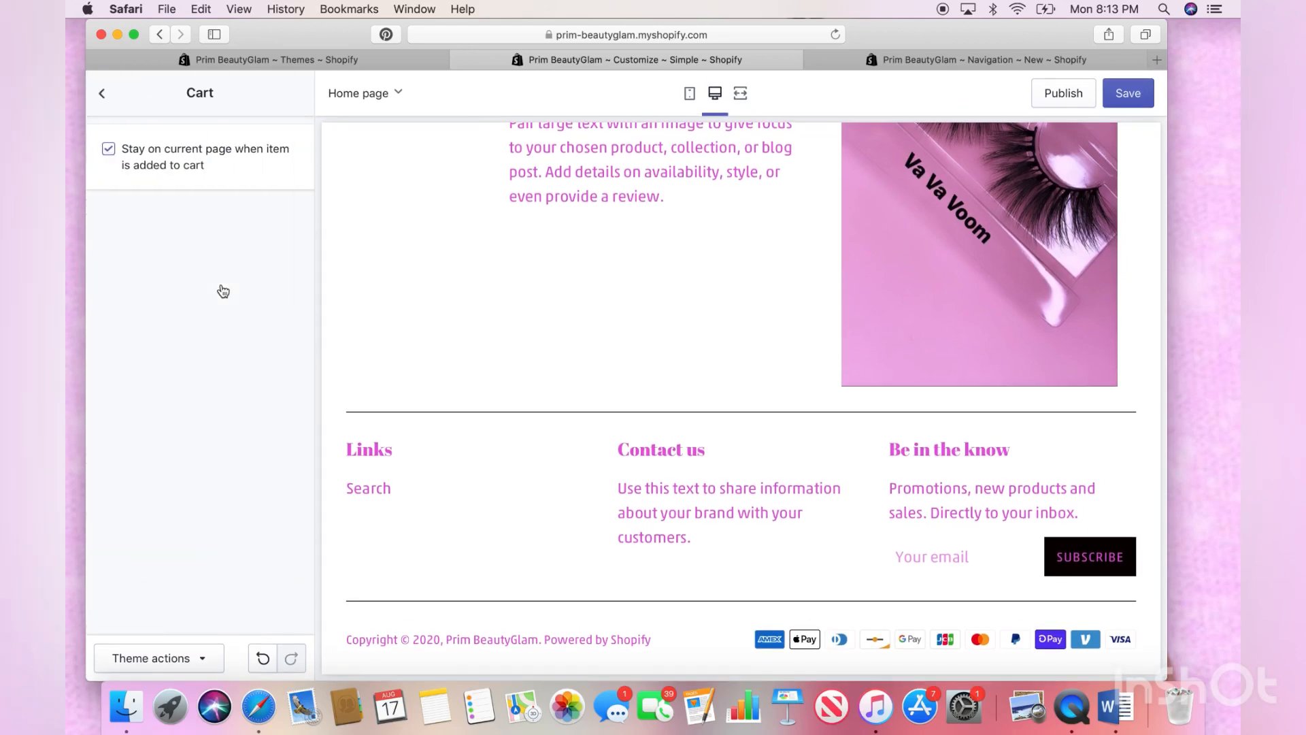
click(102, 96)
click(163, 347)
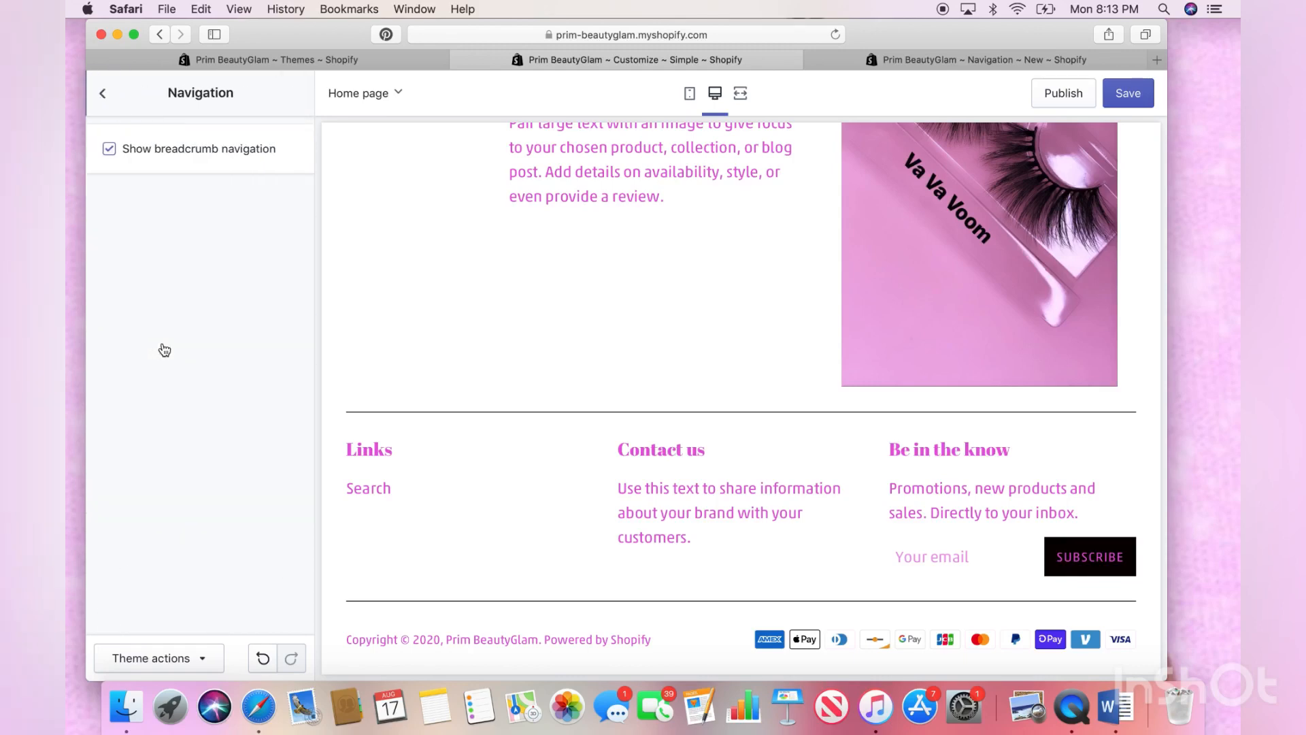
click(102, 94)
click(180, 391)
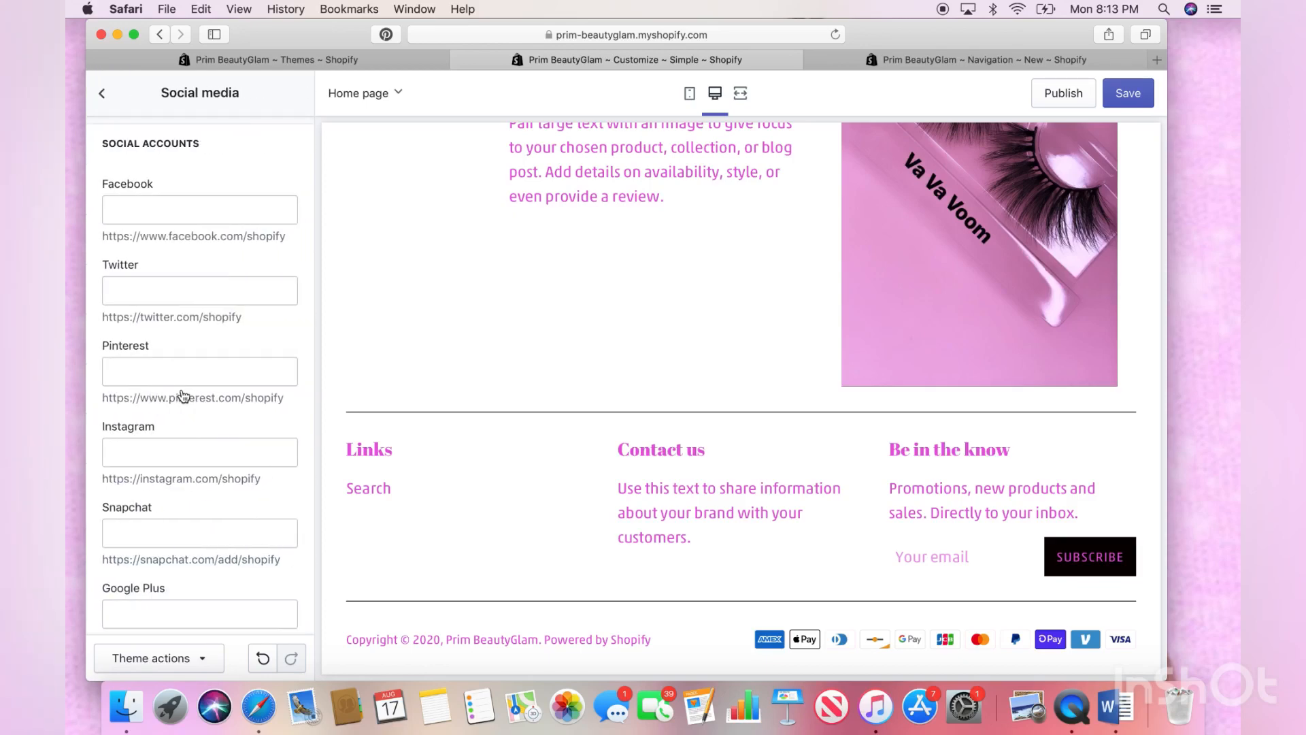
click(178, 218)
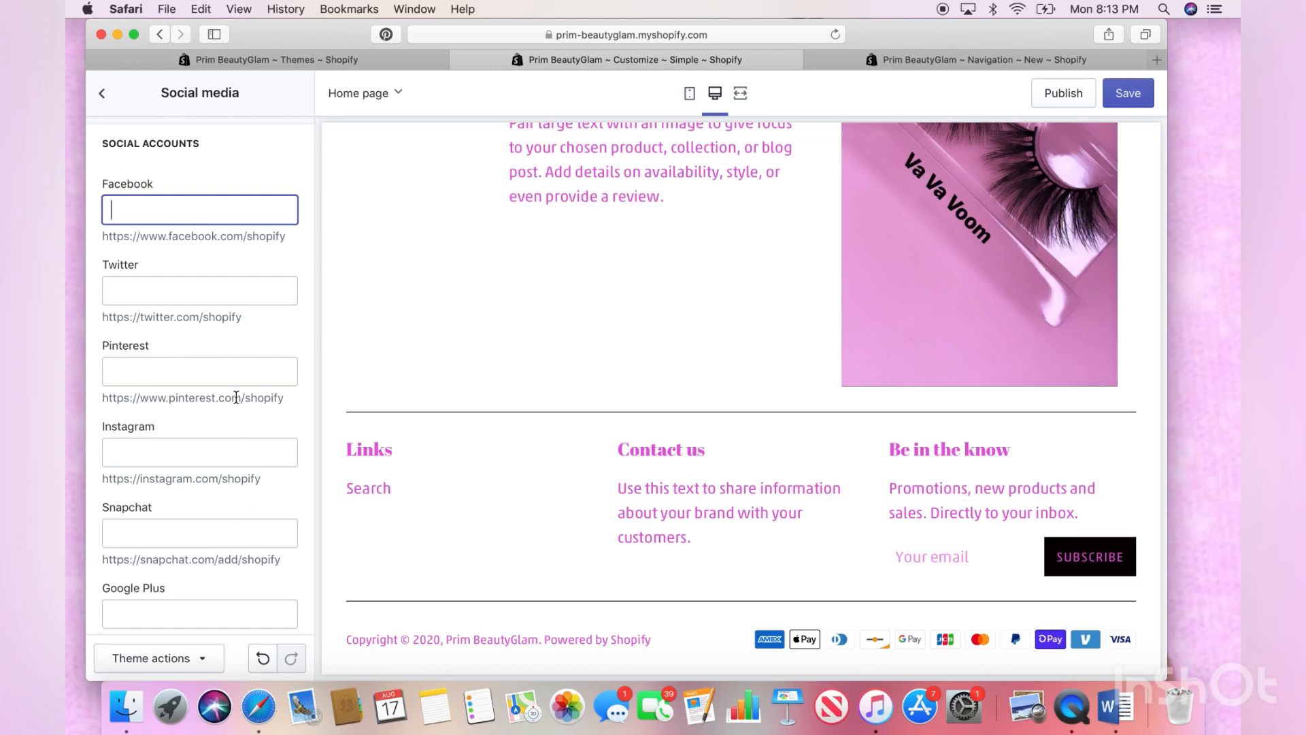
click(102, 93)
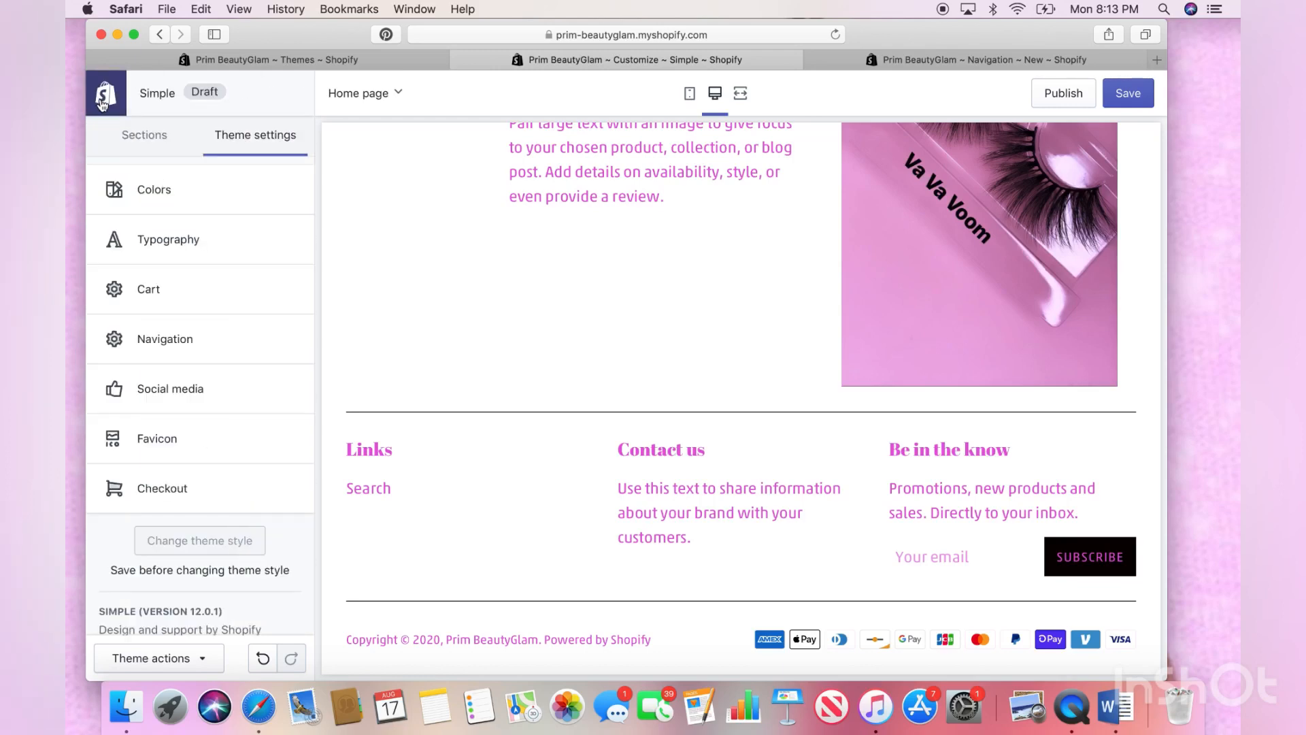
Use the Prim Beauty logo from the image library as the favicon and save the theme
click(151, 438)
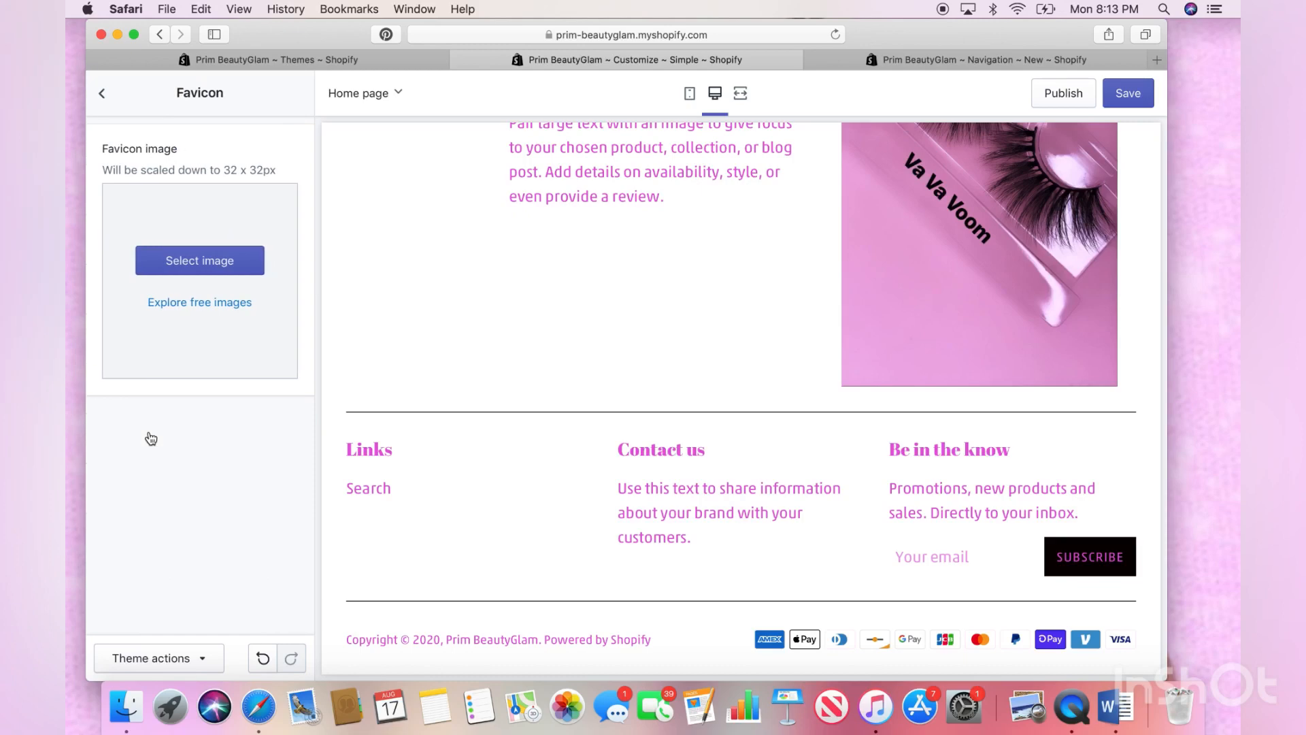
click(187, 269)
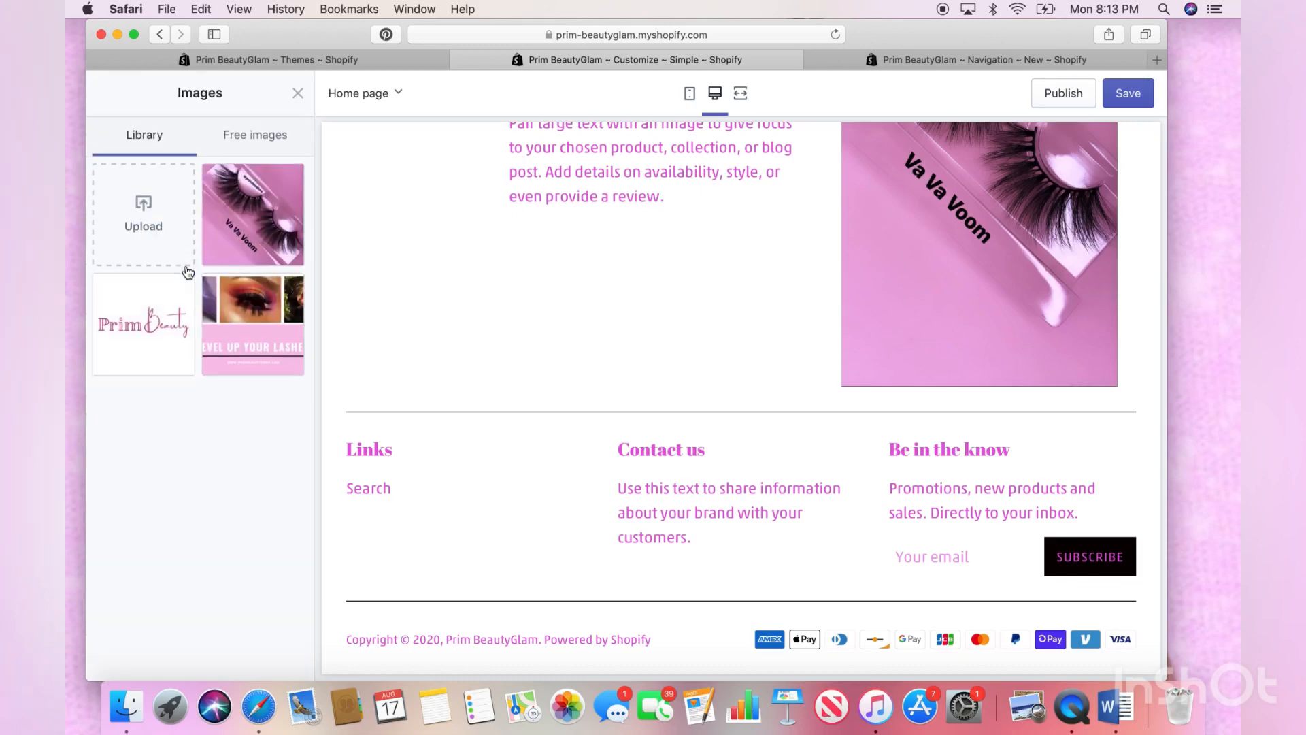
click(174, 303)
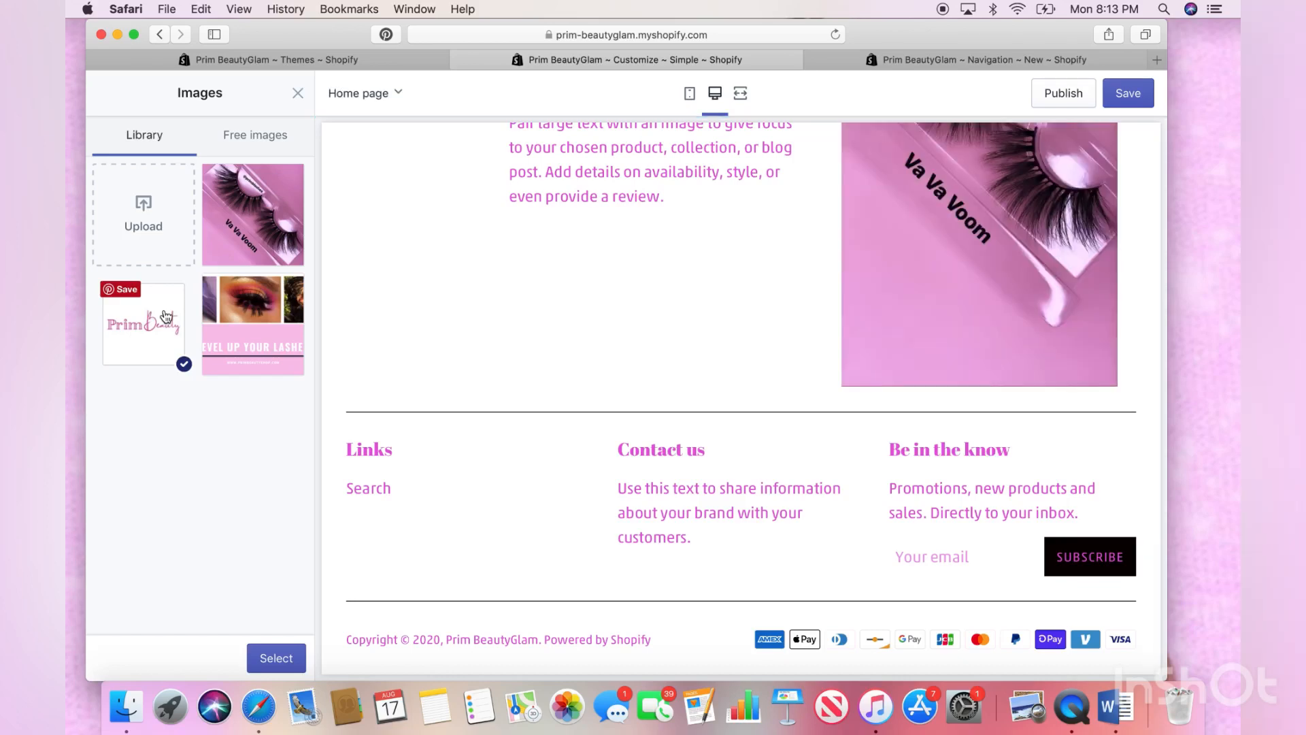
click(279, 657)
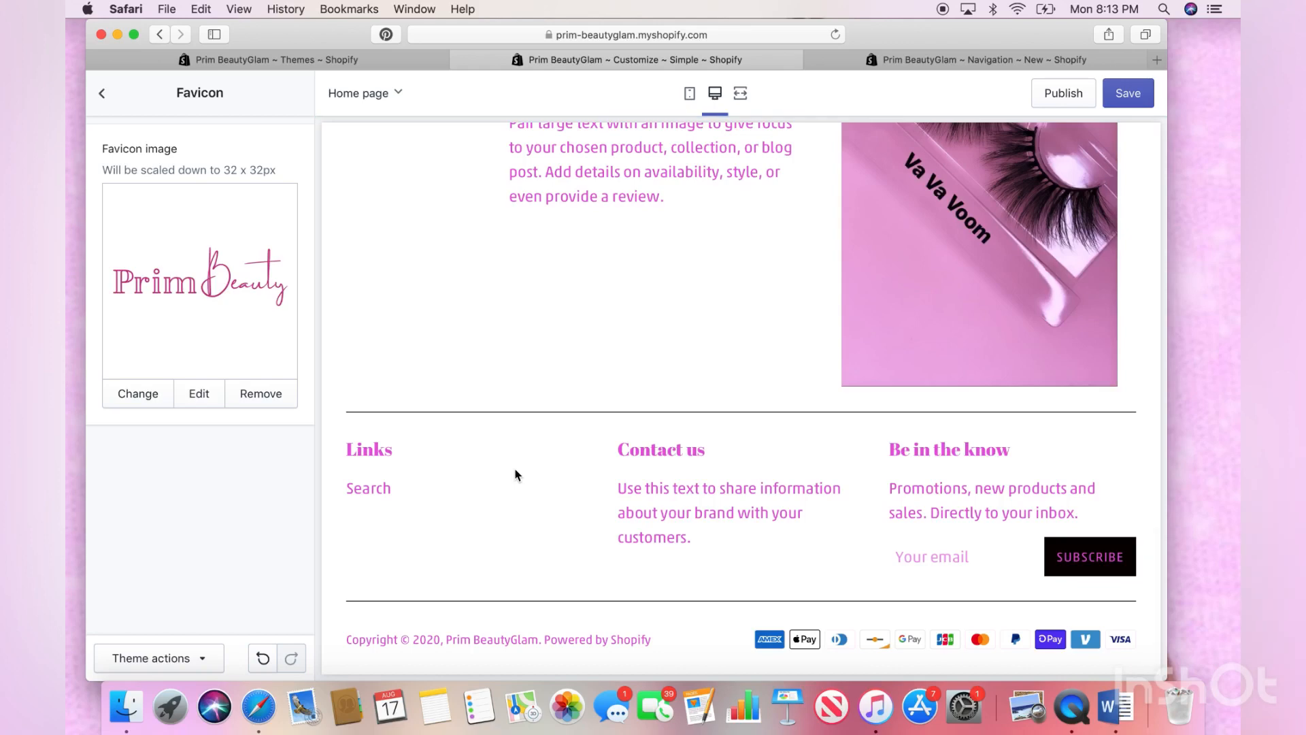
scroll(515, 474, up, 10)
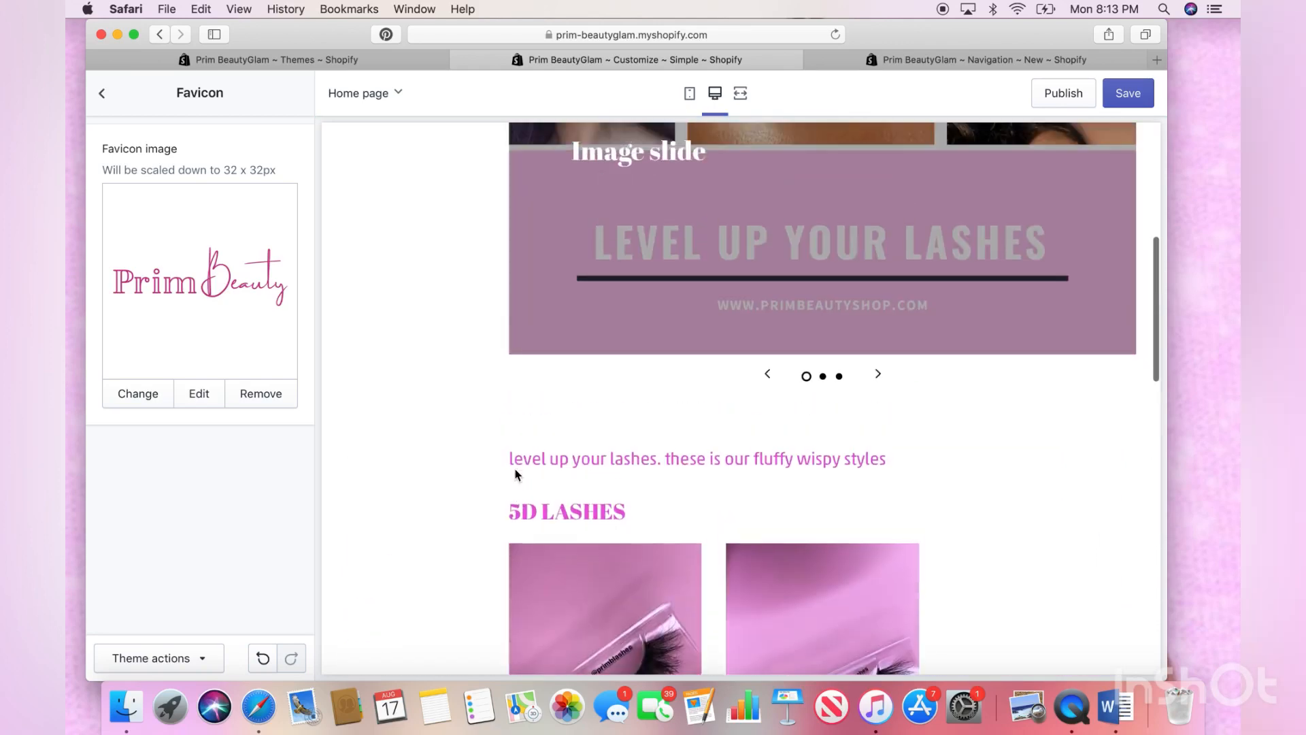
scroll(516, 474, up, 6)
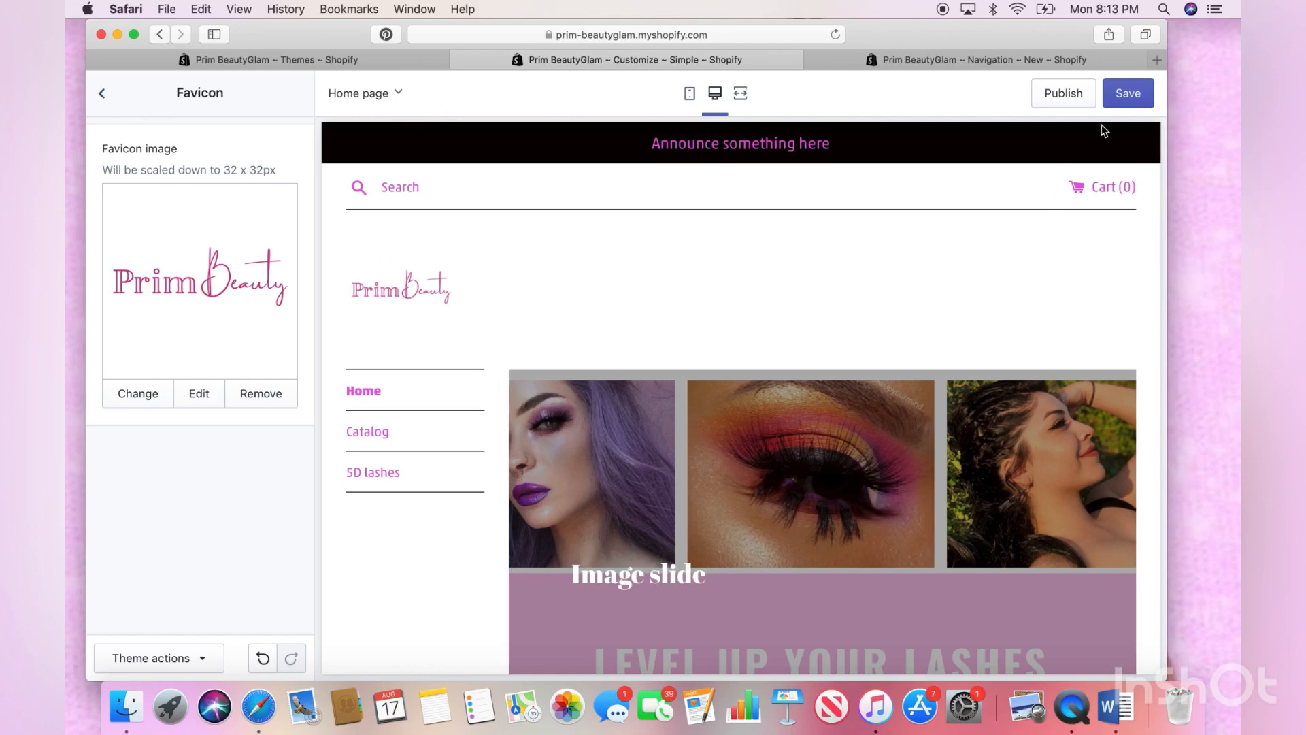
click(1126, 95)
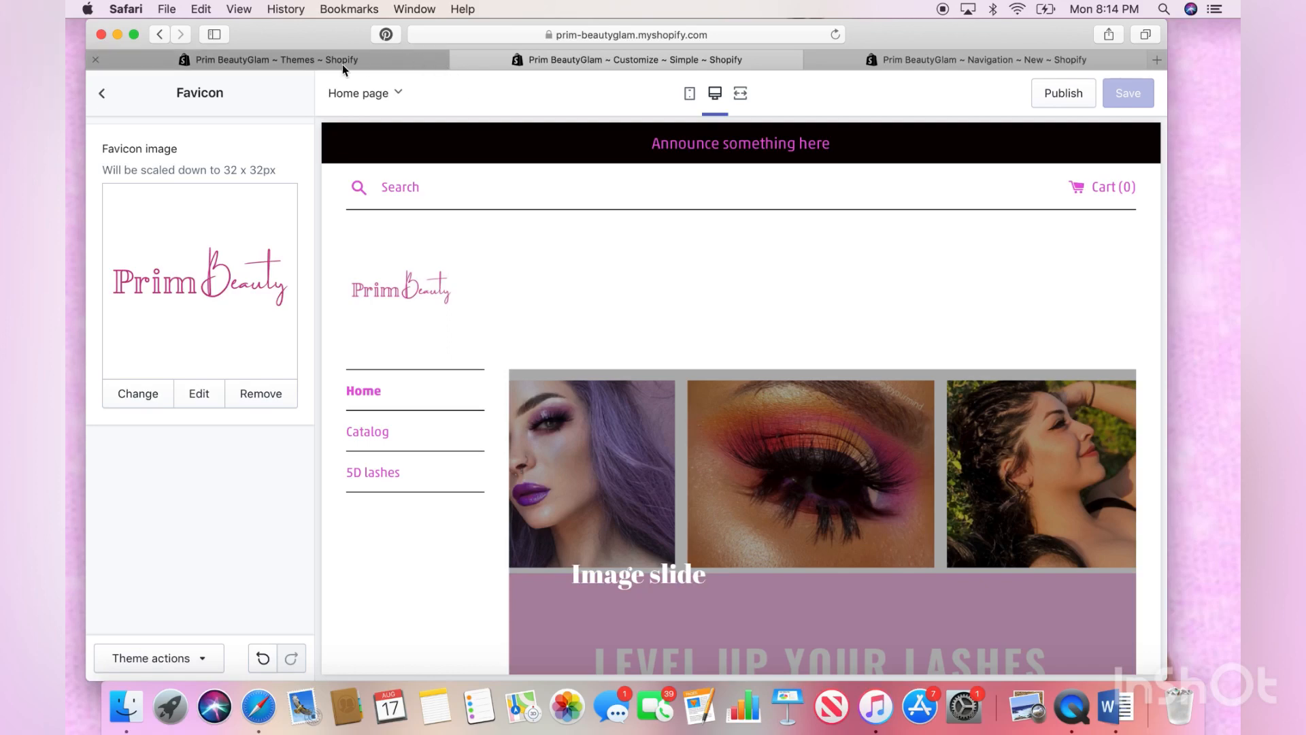
In the Checkout settings, use the Prim Beauty logo as the banner background image
click(101, 98)
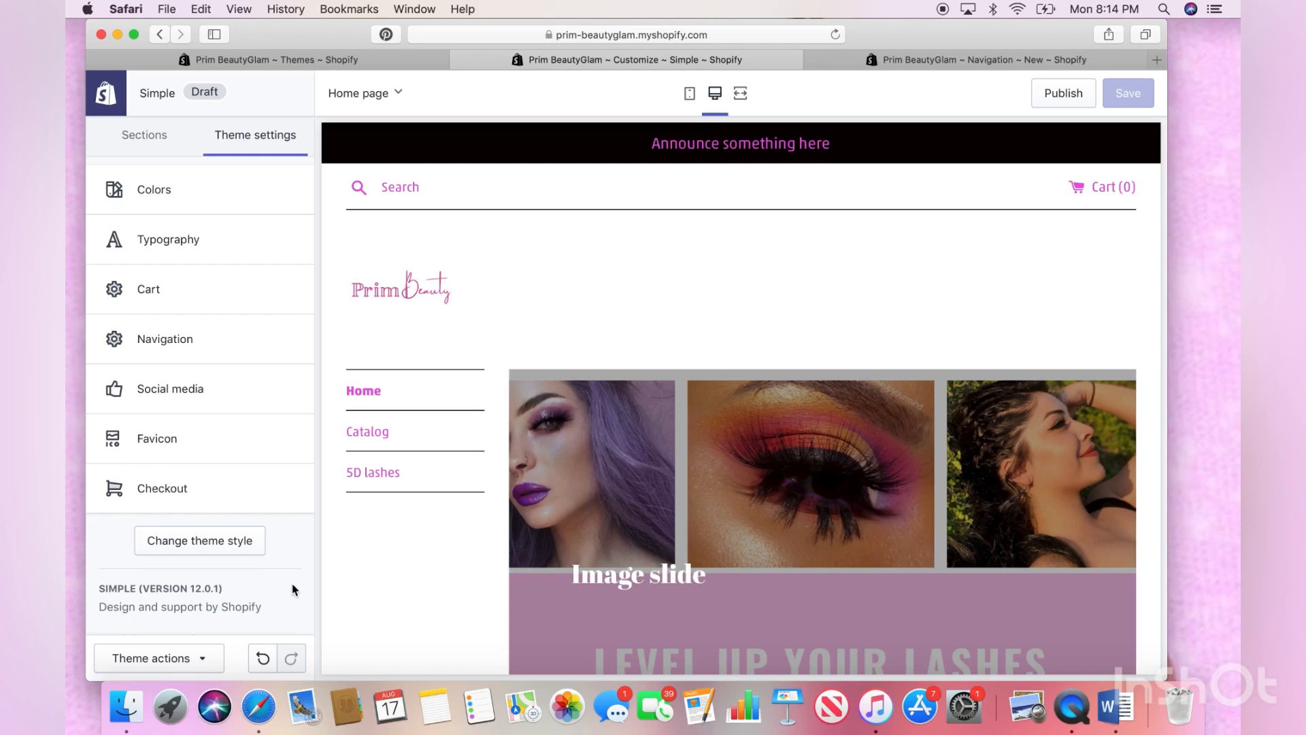
scroll(293, 588, down, 2)
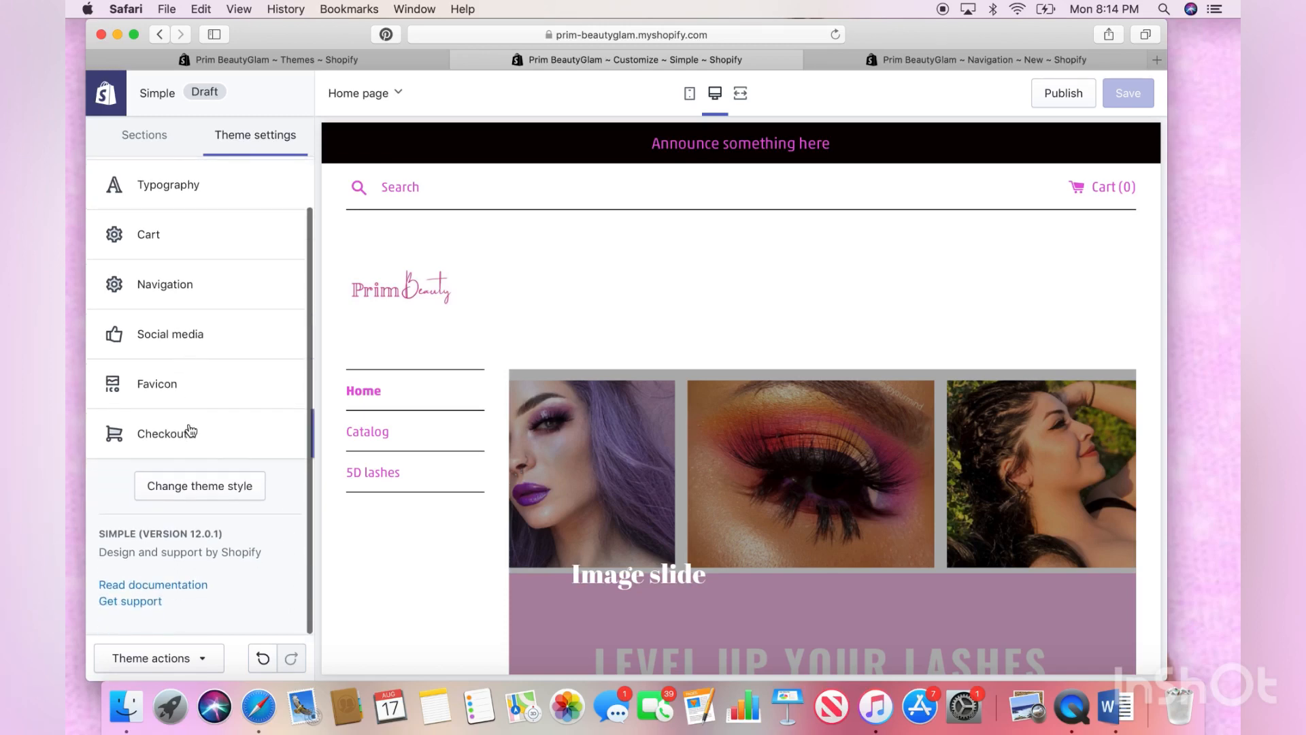
click(190, 430)
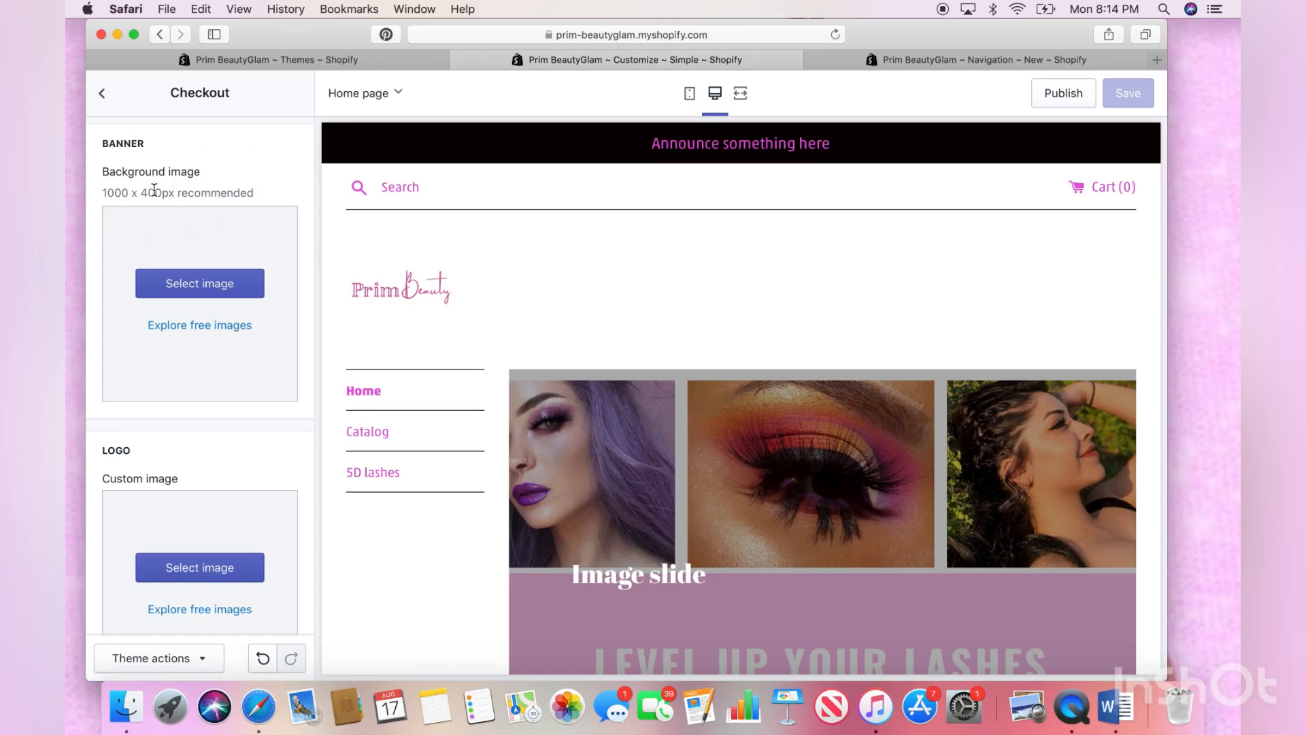
click(187, 295)
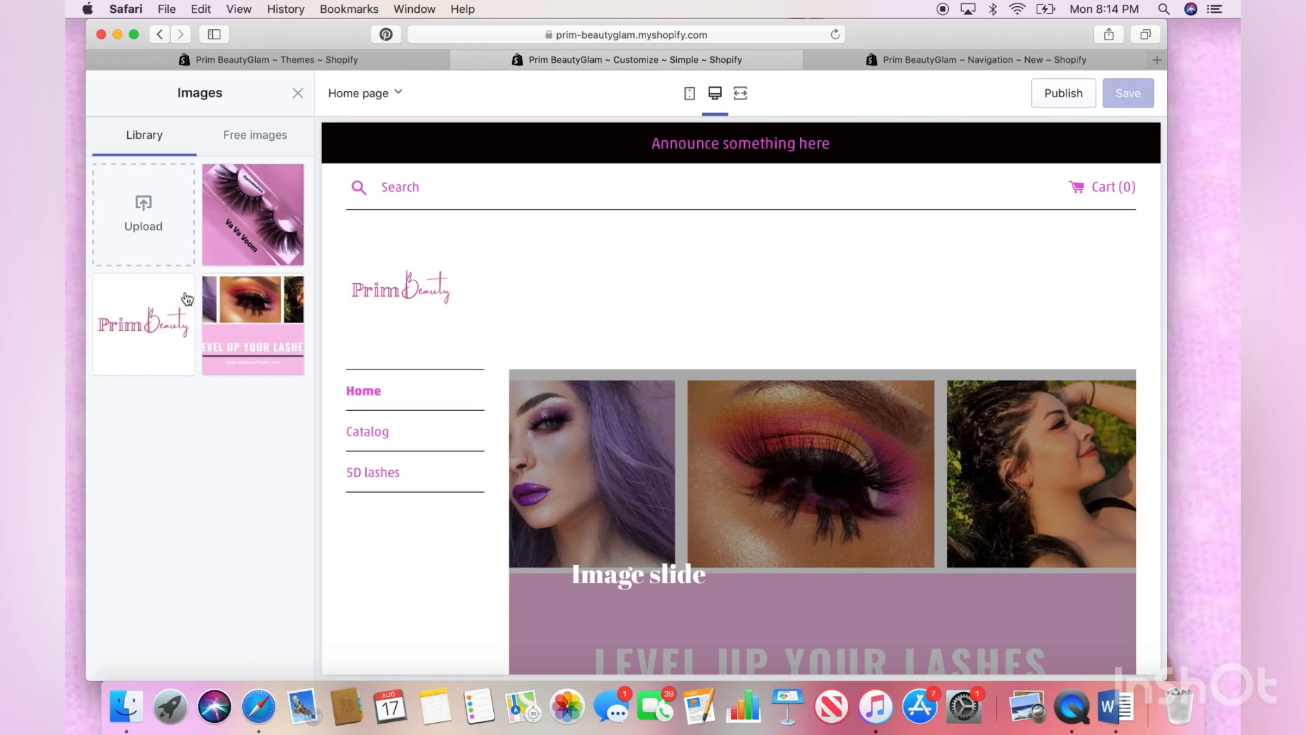
click(171, 312)
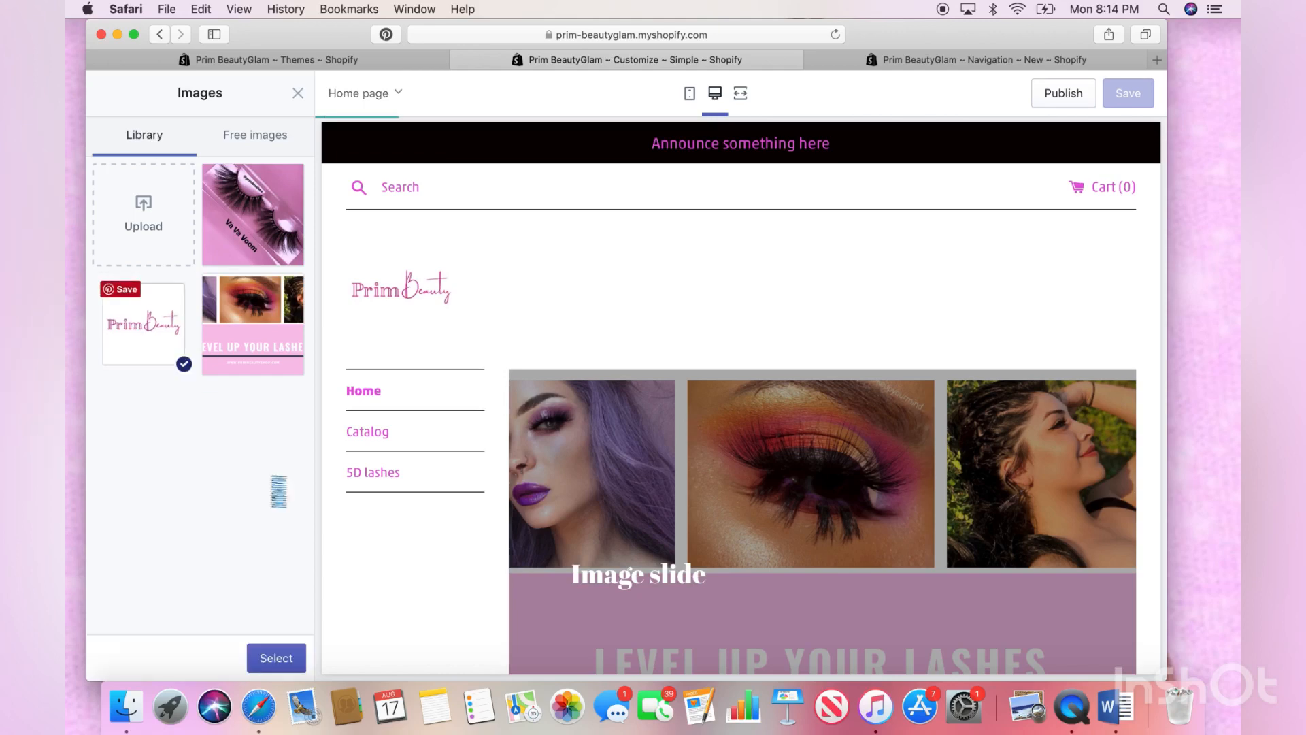
click(270, 659)
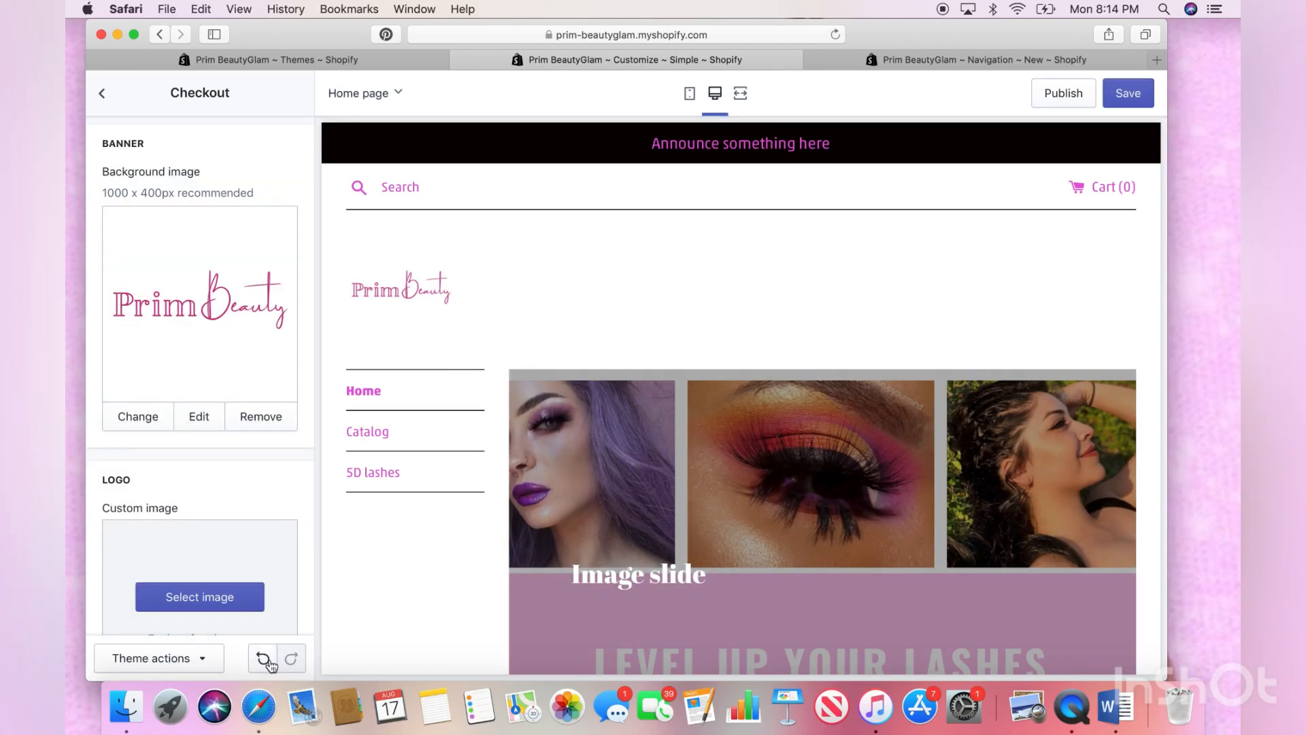
Use the Prim Beauty logo from the image library as the checkout page's custom logo image
scroll(239, 538, down, 8)
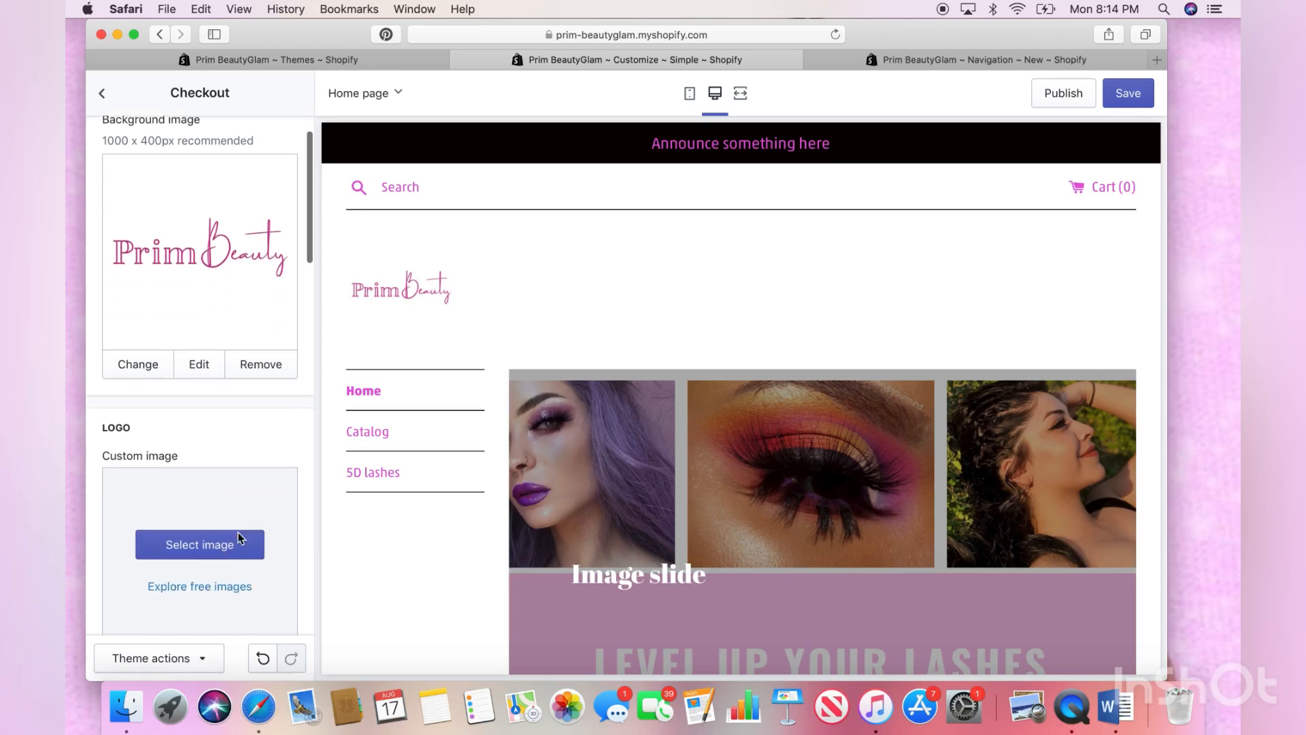
click(209, 332)
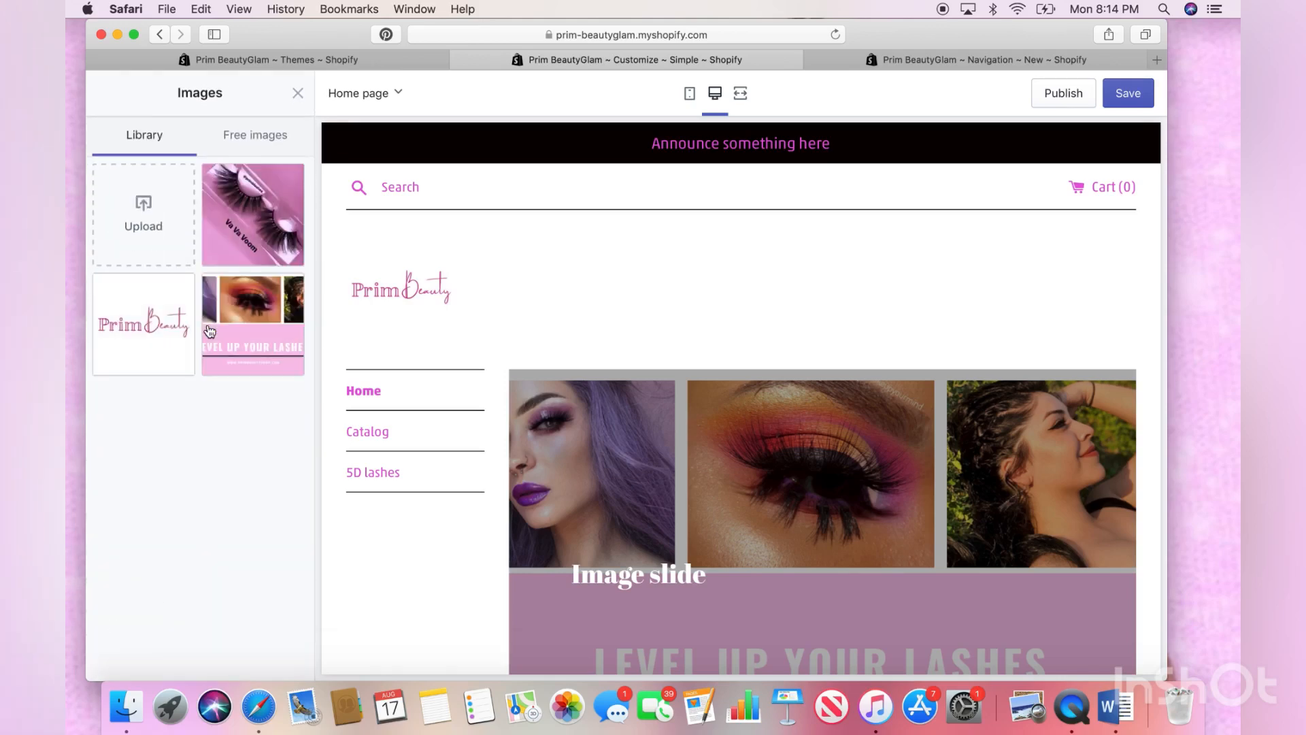
click(169, 330)
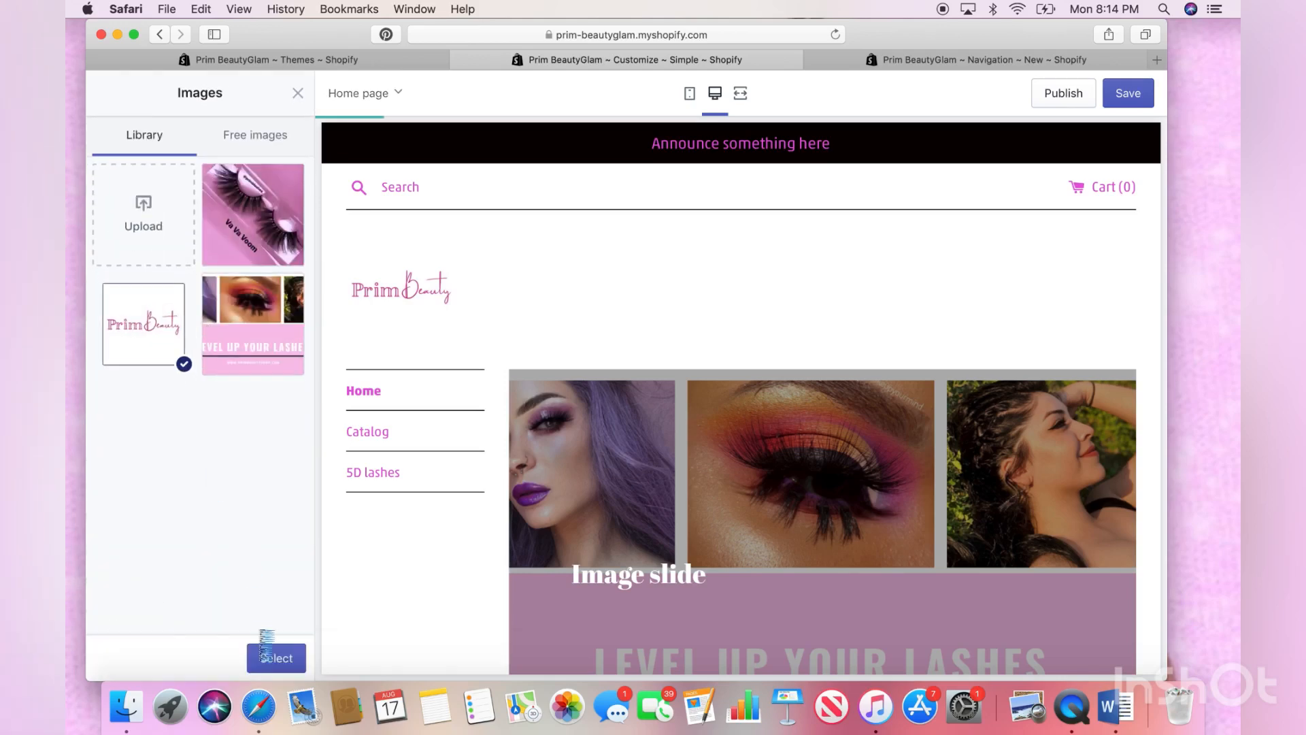
click(275, 658)
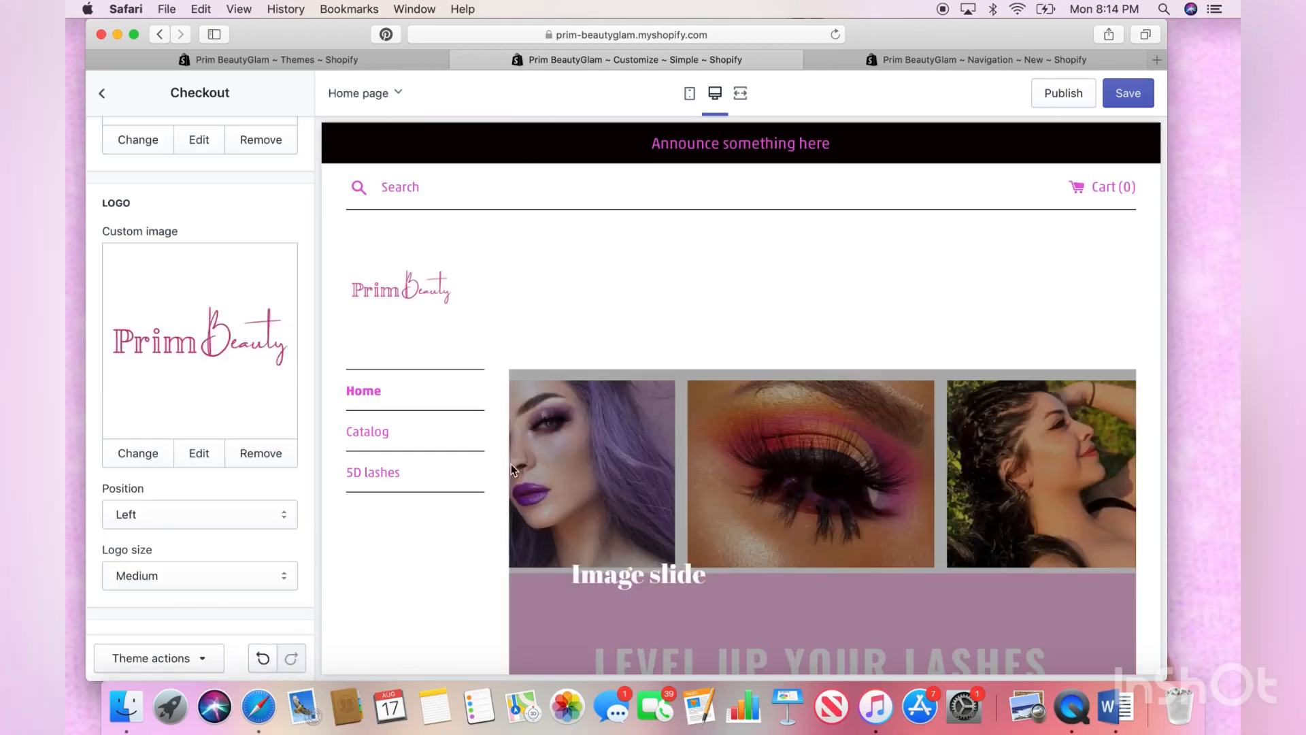
Look through the remaining Checkout settings, including order summary, typography and colors, and return to the theme settings list
scroll(512, 464, down, 15)
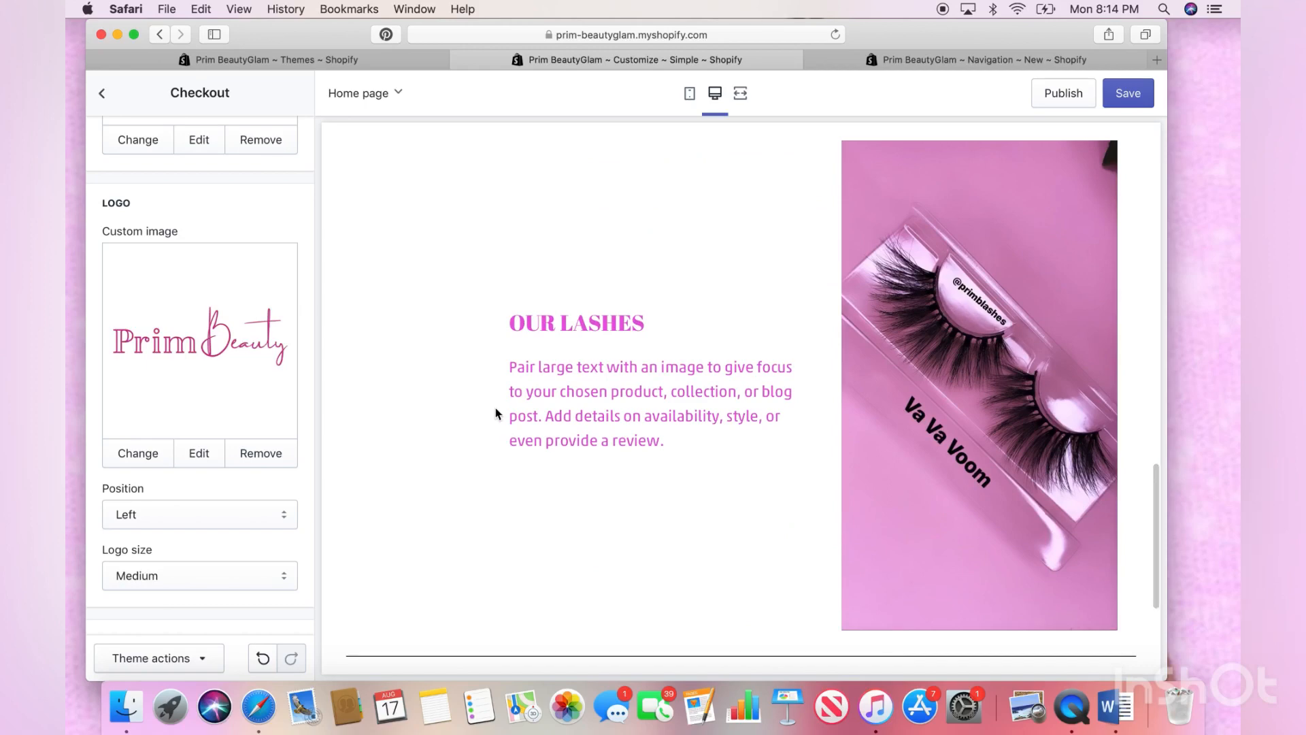
scroll(171, 563, down, 10)
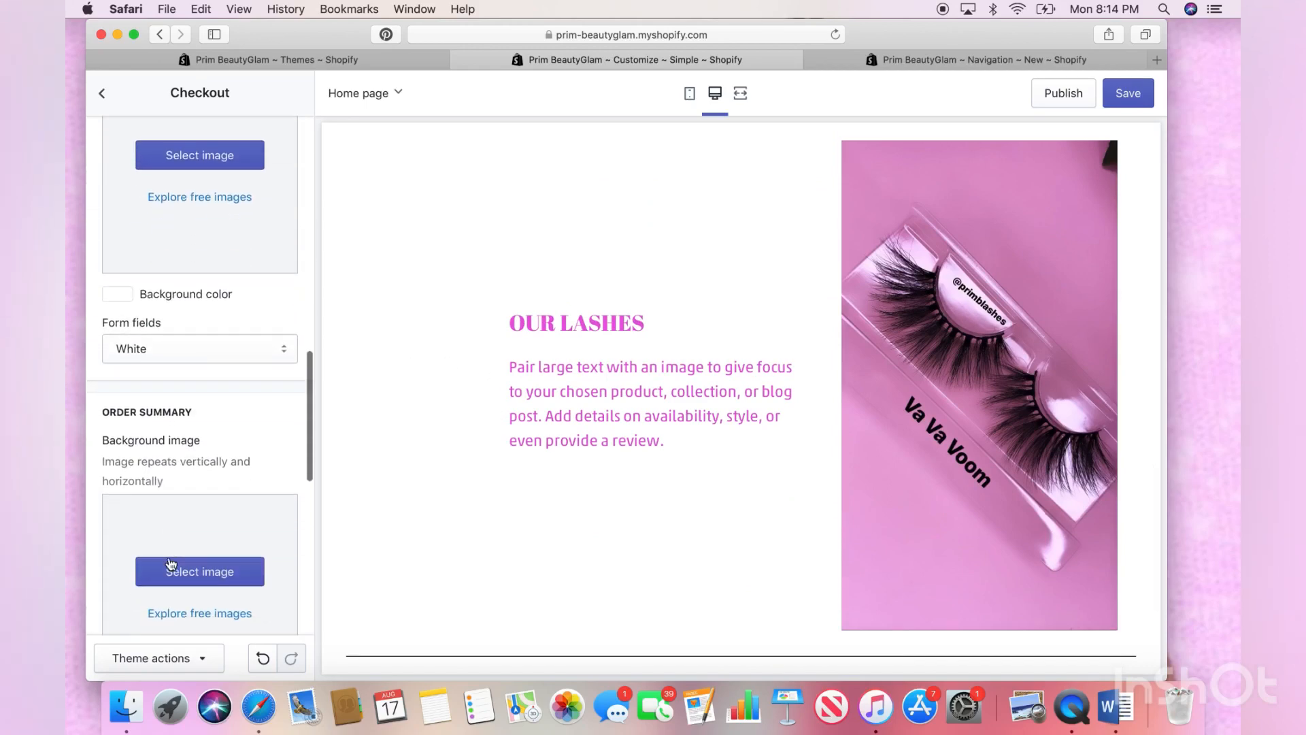
scroll(170, 563, down, 1)
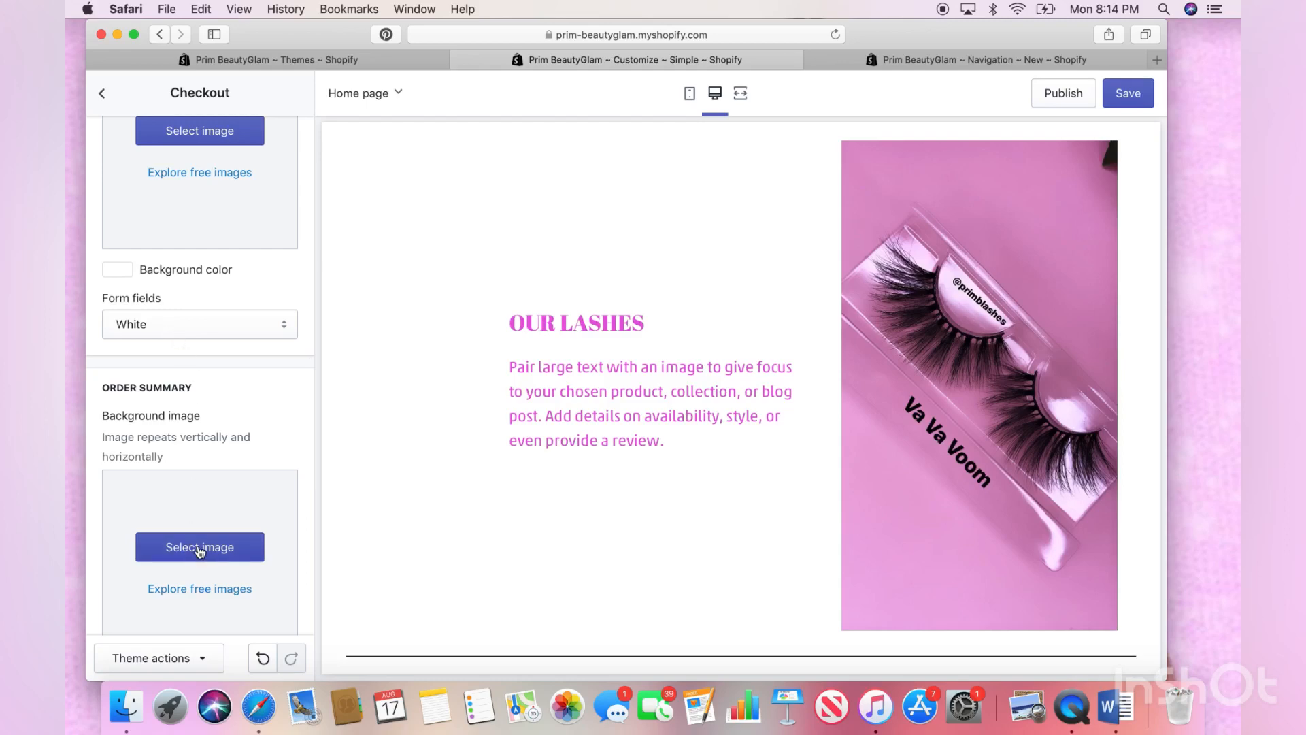
scroll(200, 551, down, 4)
scroll(199, 552, down, 5)
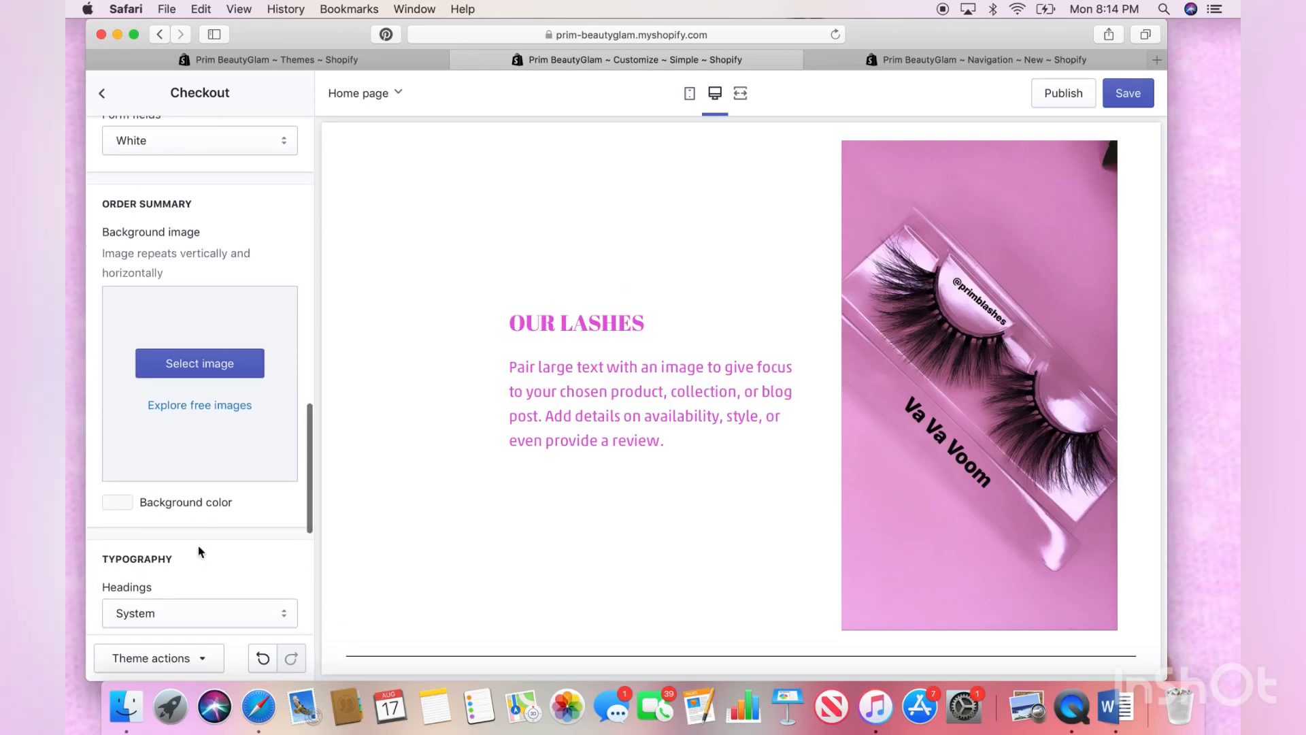
scroll(199, 551, down, 6)
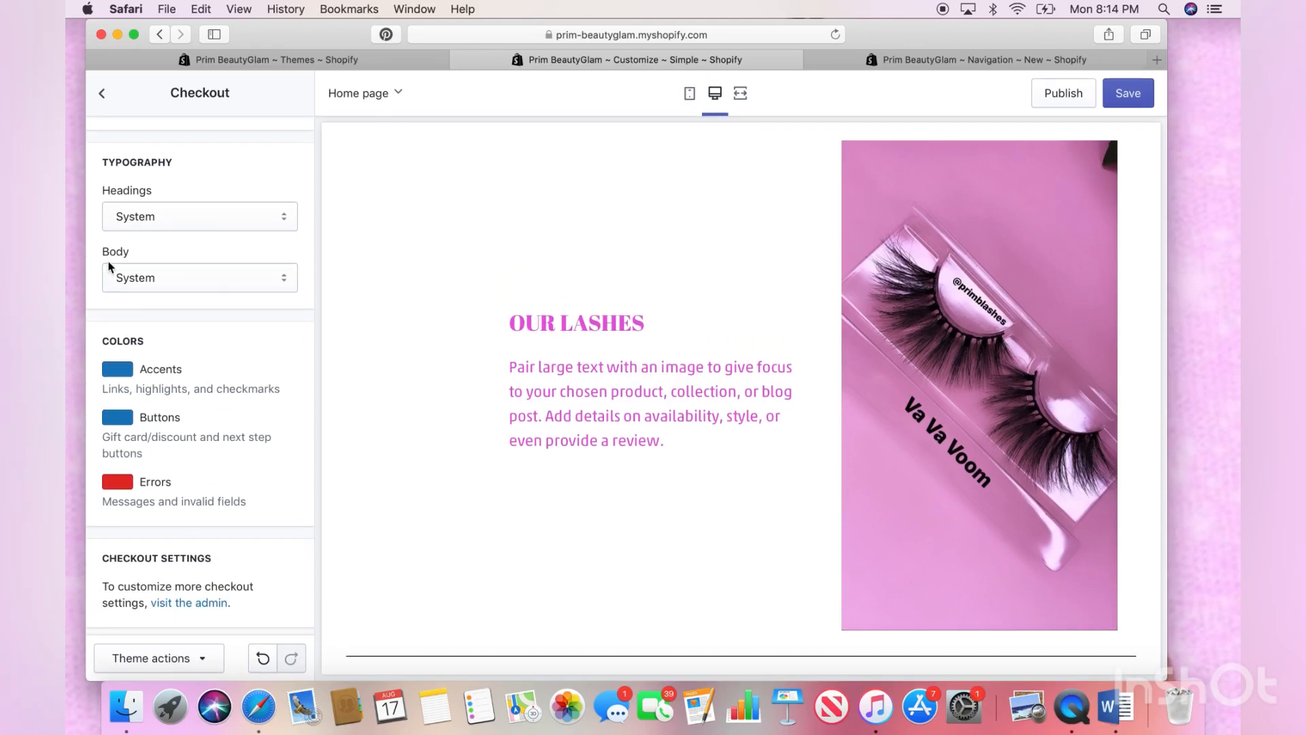
click(102, 96)
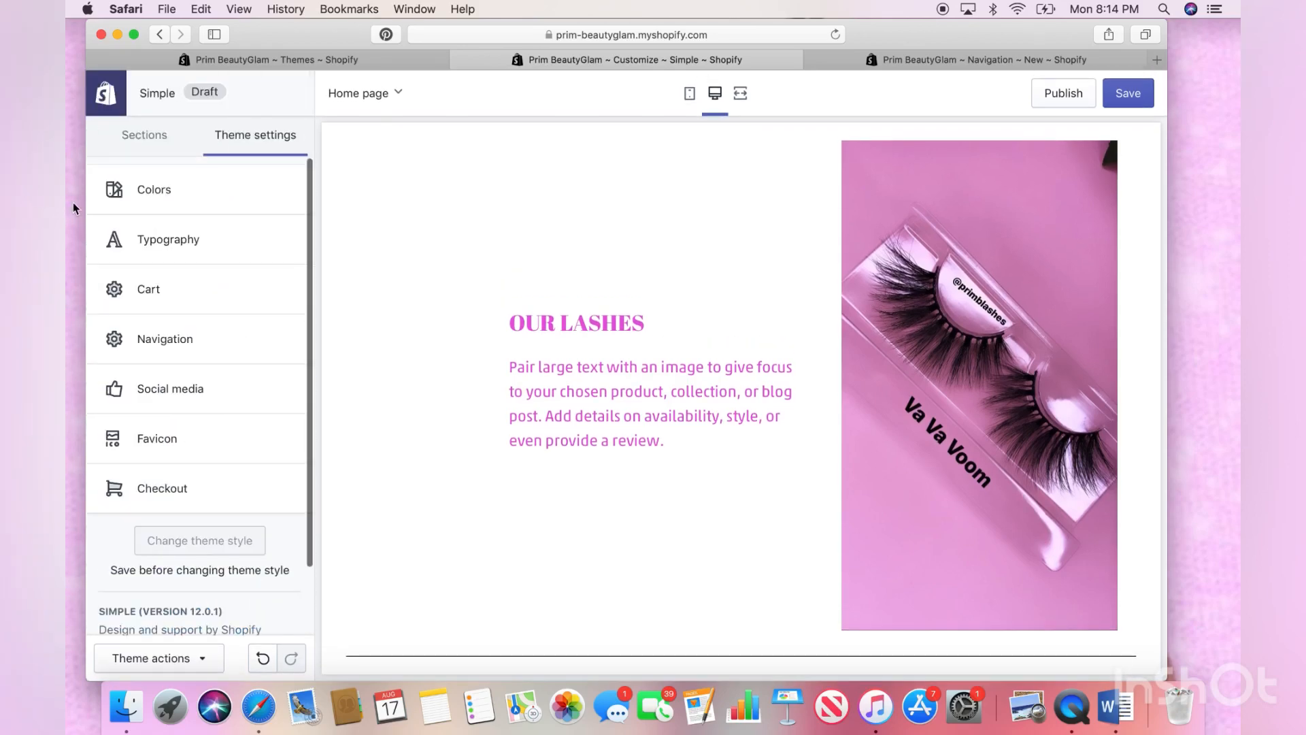
scroll(198, 304, down, 3)
scroll(200, 304, up, 2)
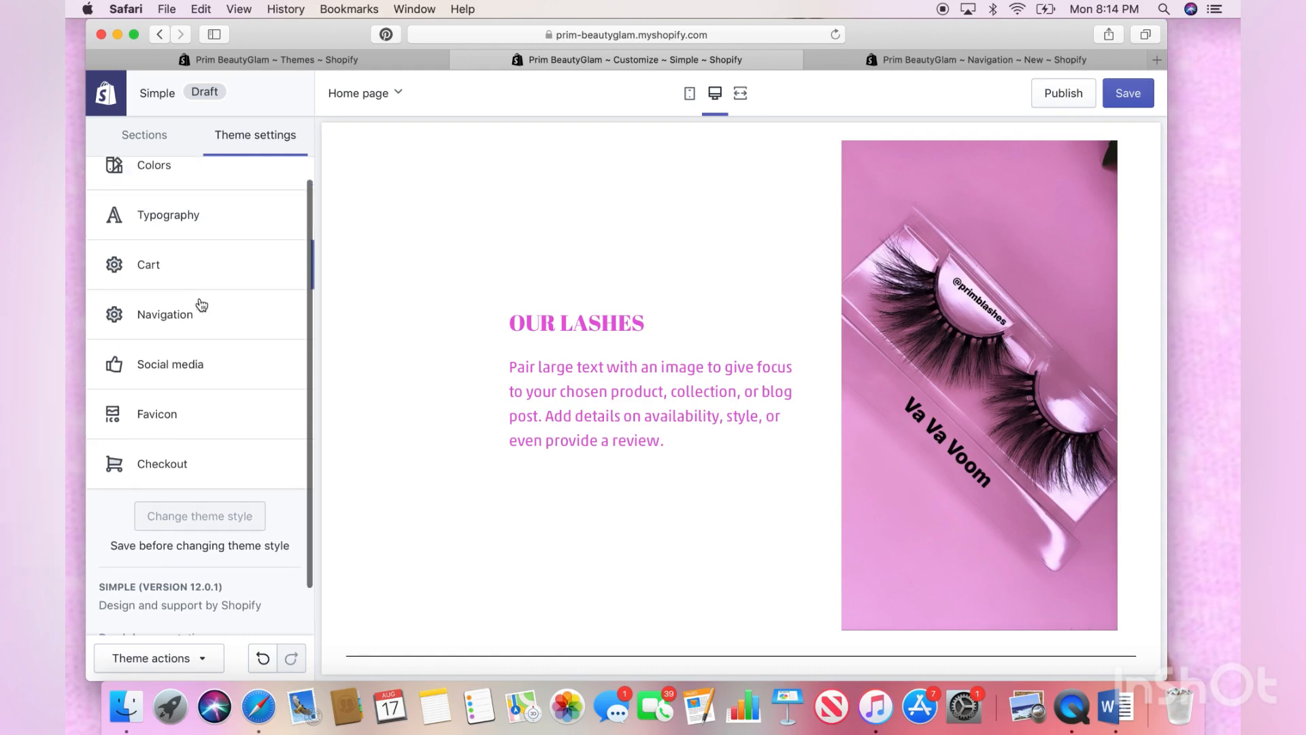
scroll(201, 304, up, 1)
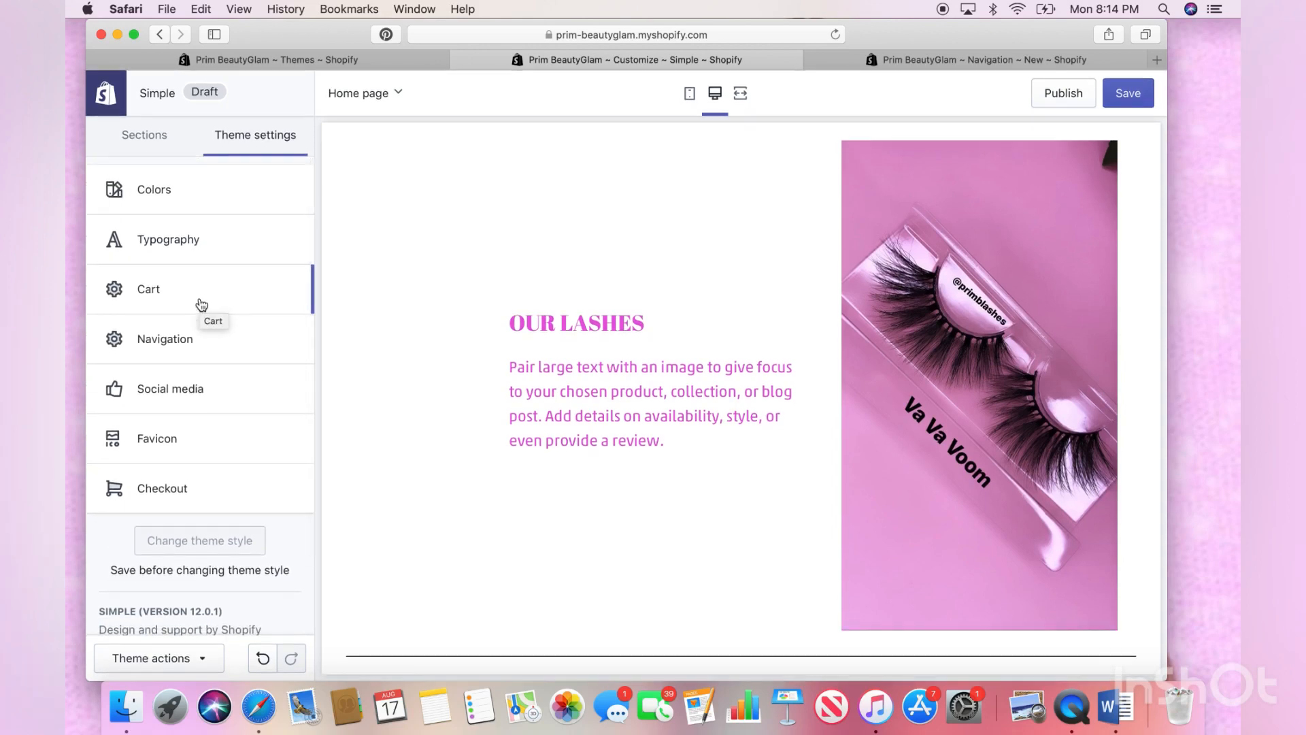
Review the home page sections, save the customizations and publish Simple as the store's current theme
click(162, 142)
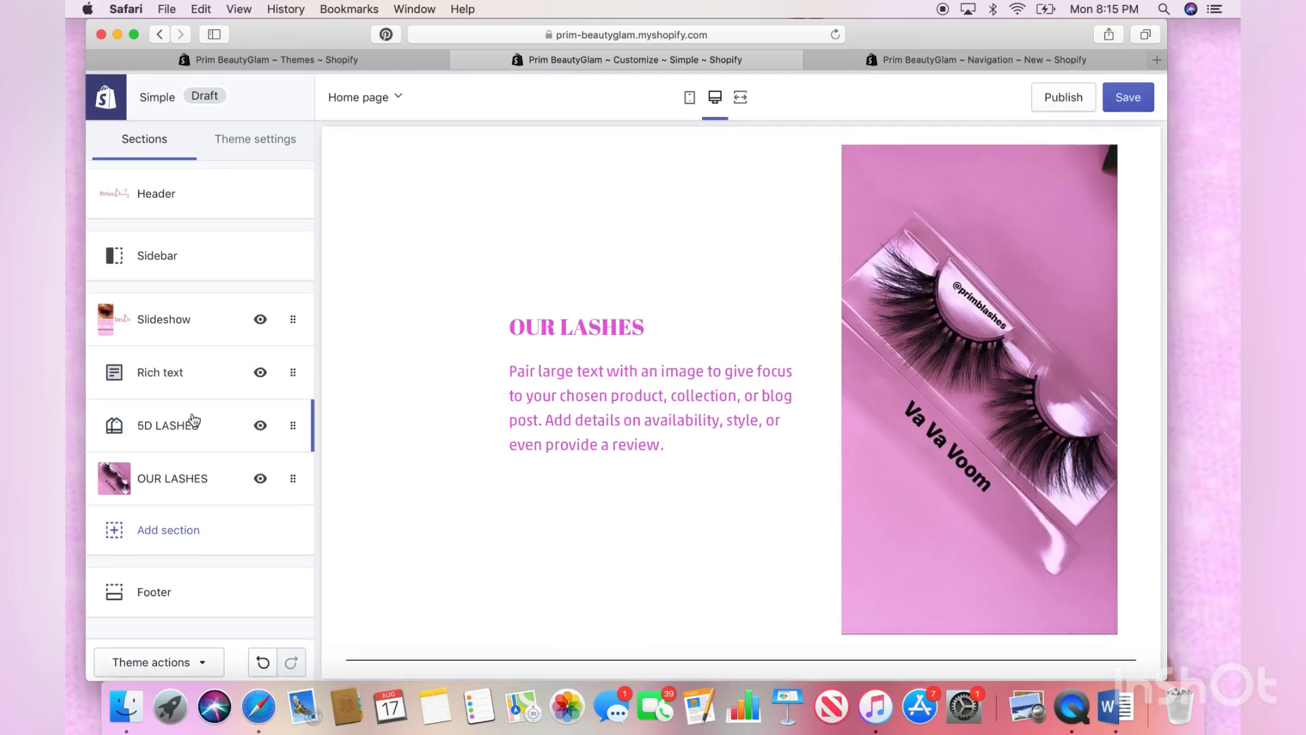
scroll(476, 443, up, 10)
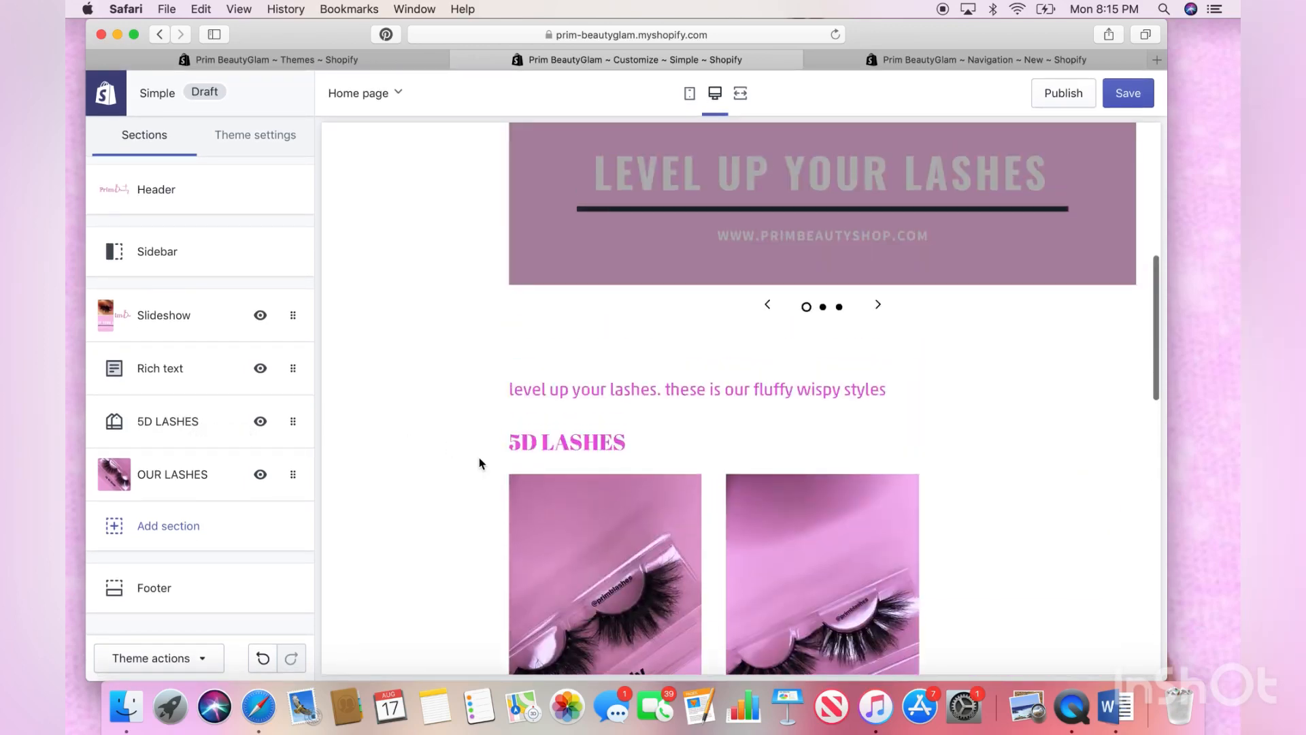
scroll(521, 354, up, 8)
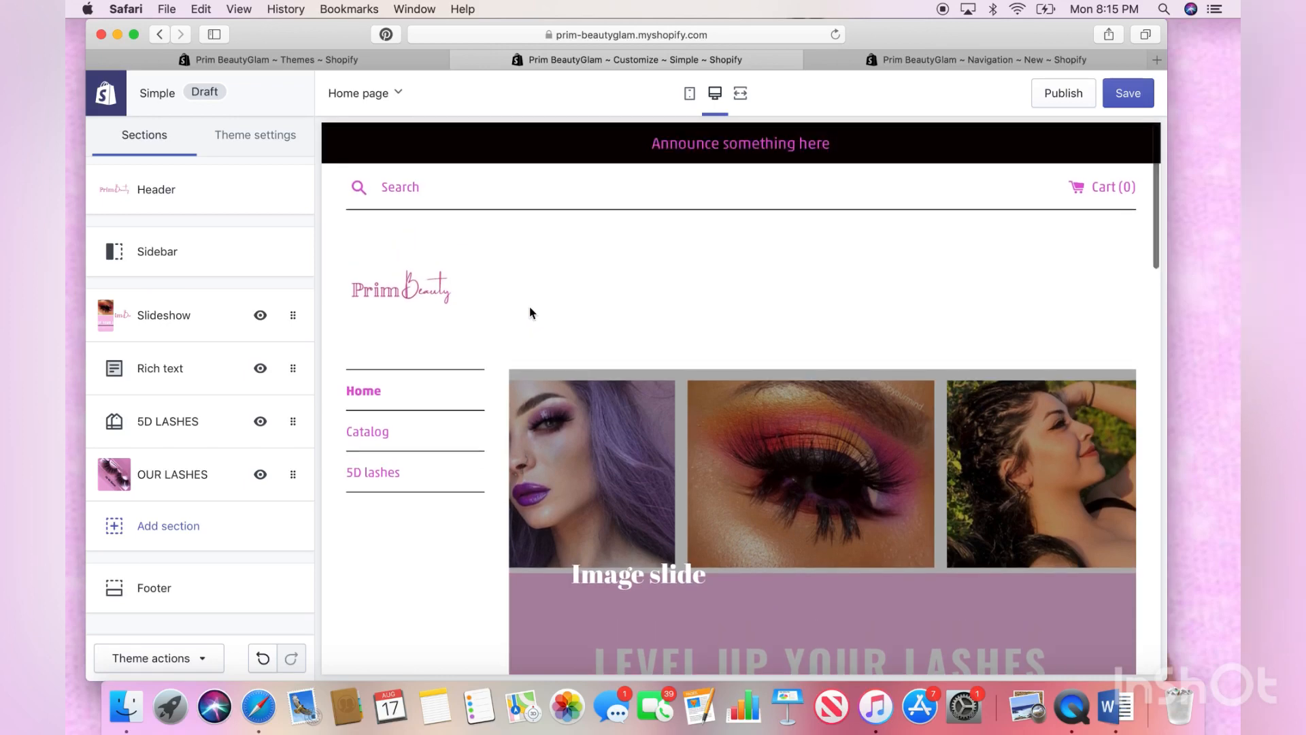
click(1128, 93)
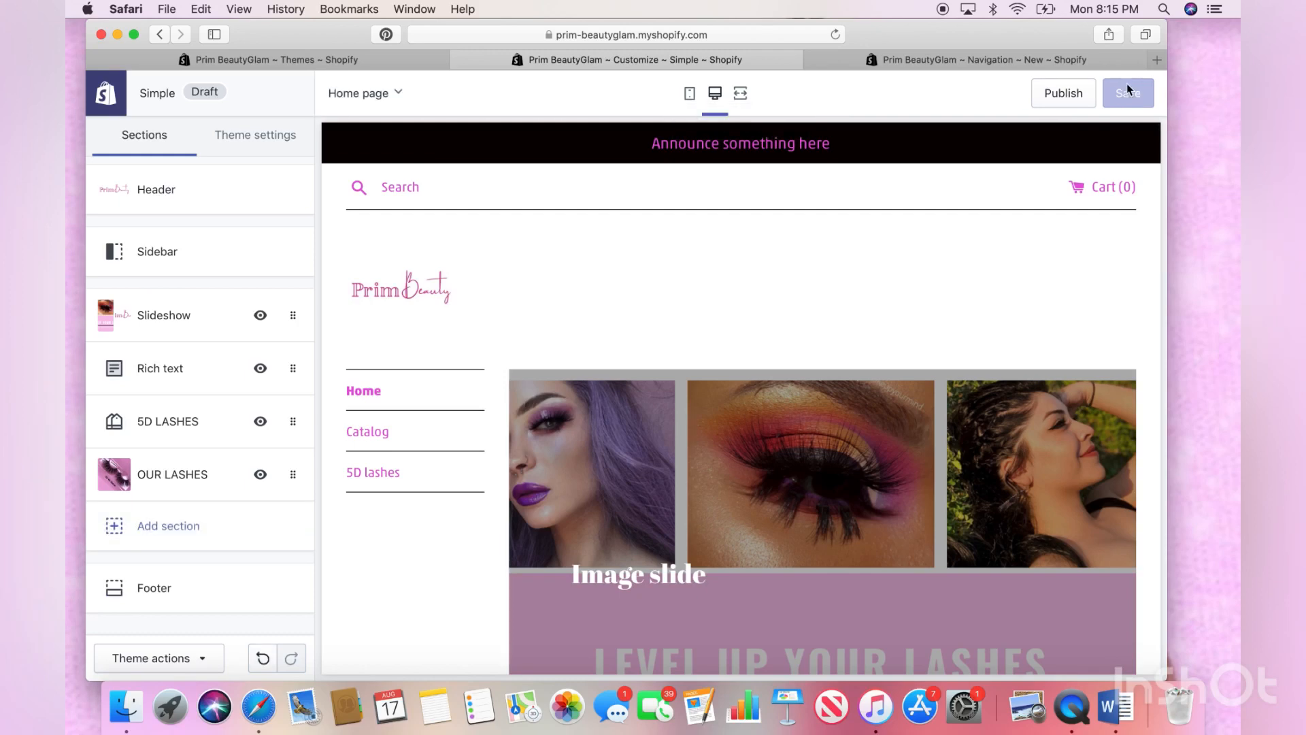
click(1083, 102)
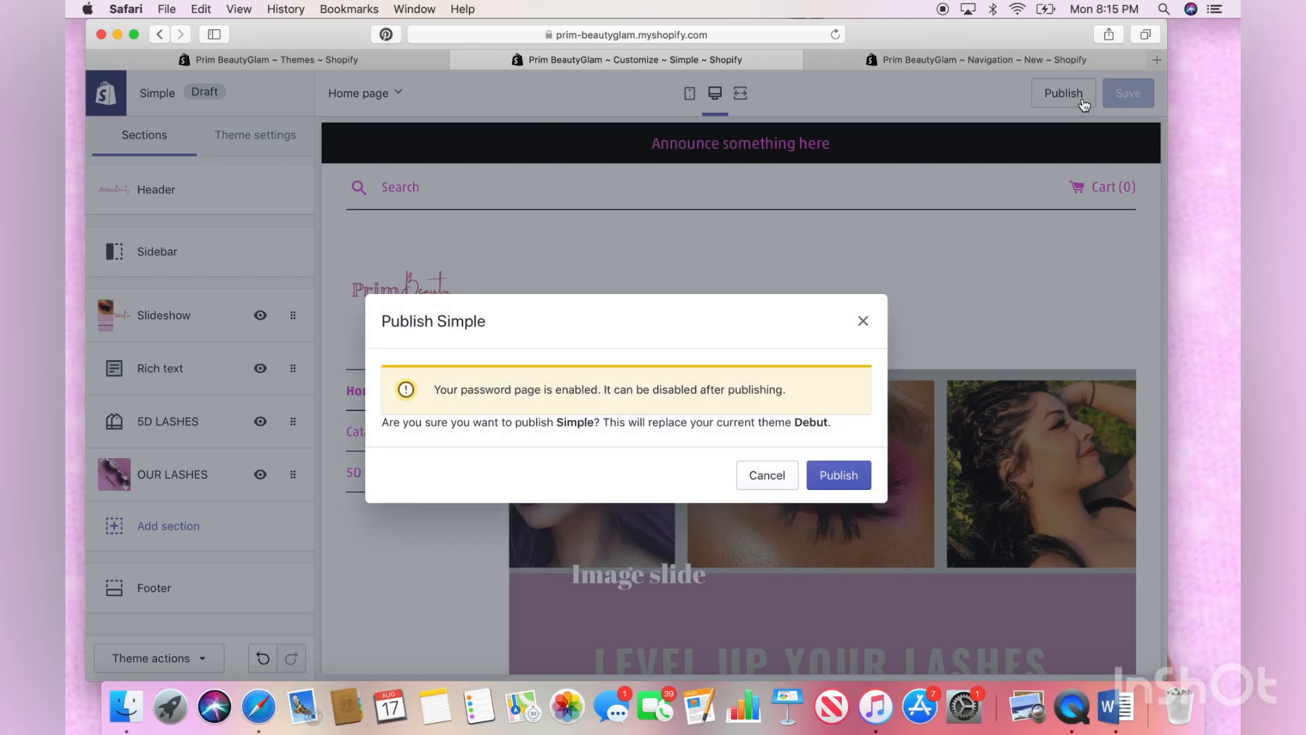
click(829, 489)
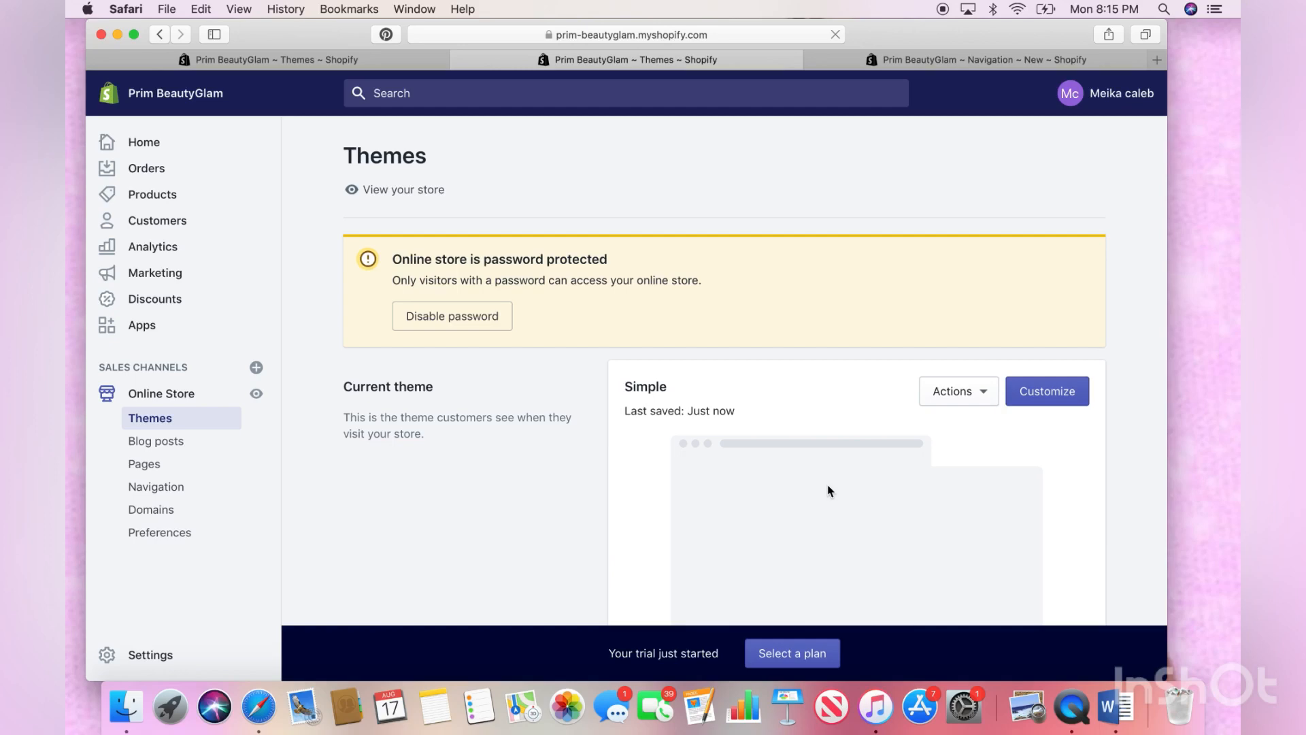
Open a storefront preview of the current Simple theme from the Themes page
scroll(828, 491, down, 5)
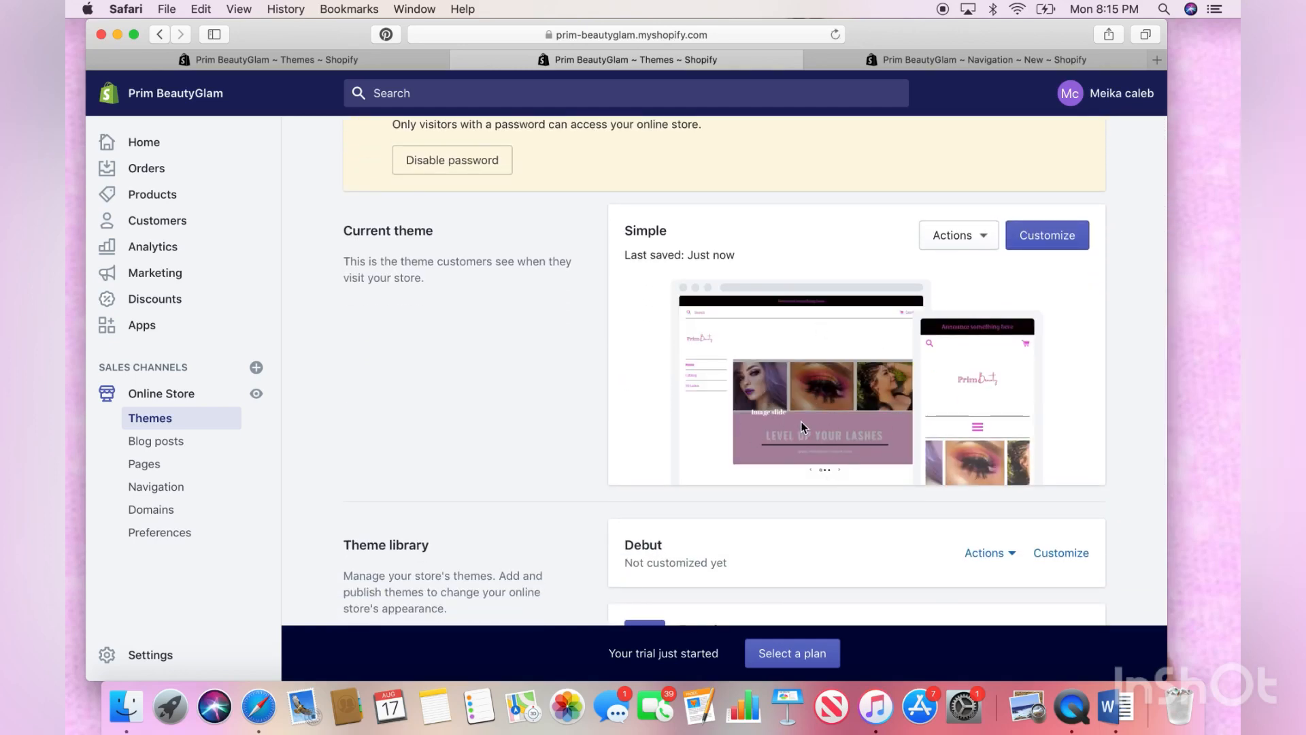
scroll(995, 409, down, 5)
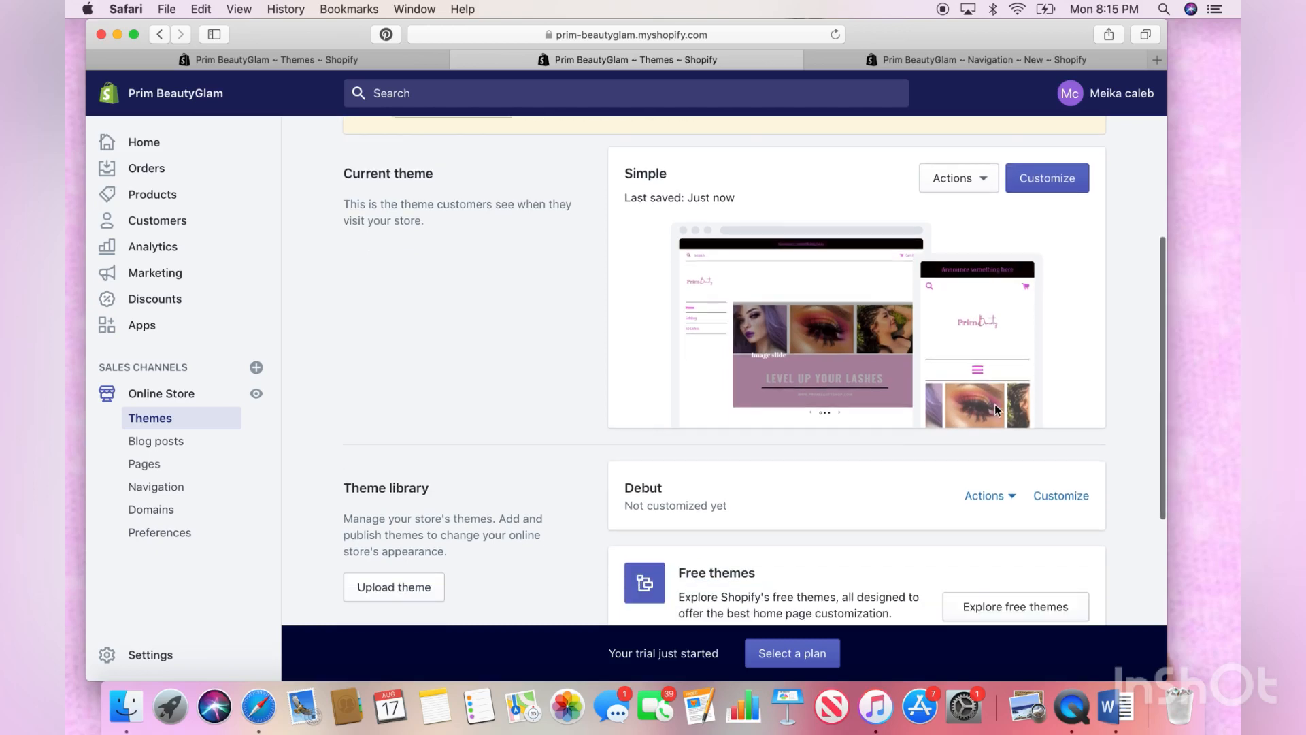
scroll(995, 409, up, 5)
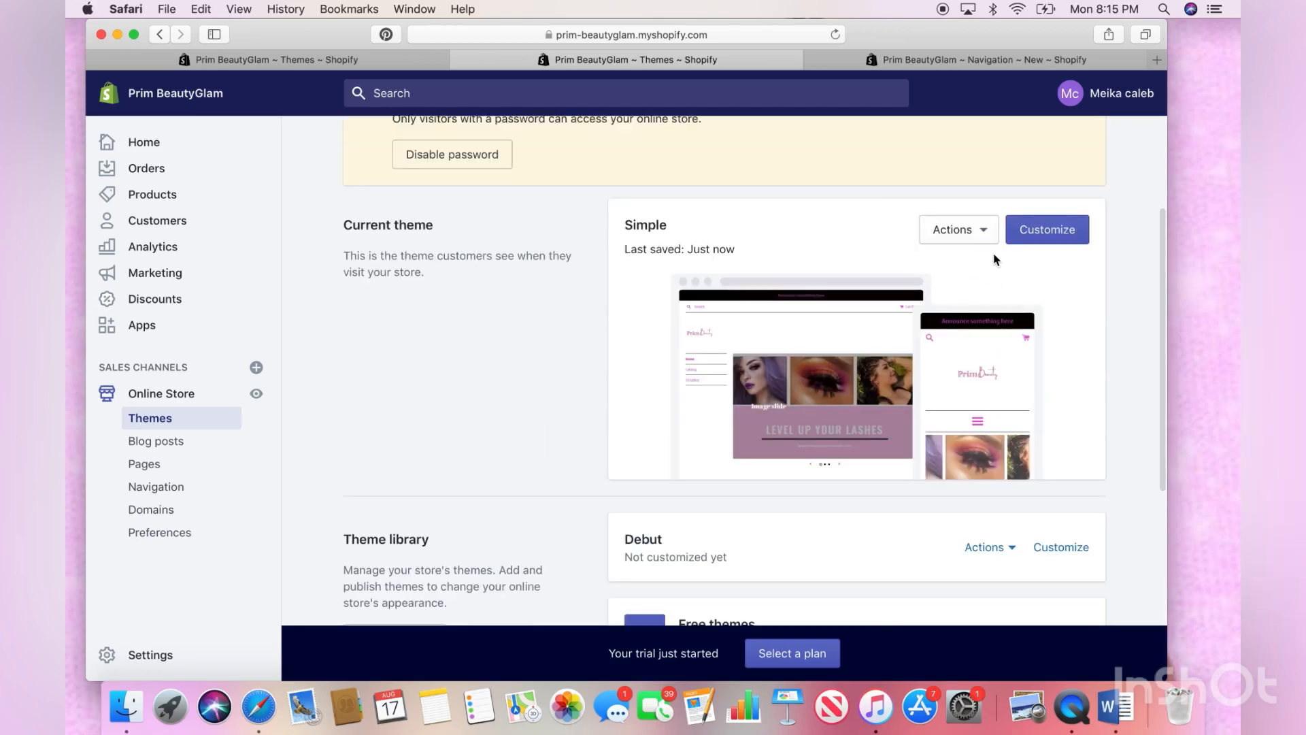
click(988, 231)
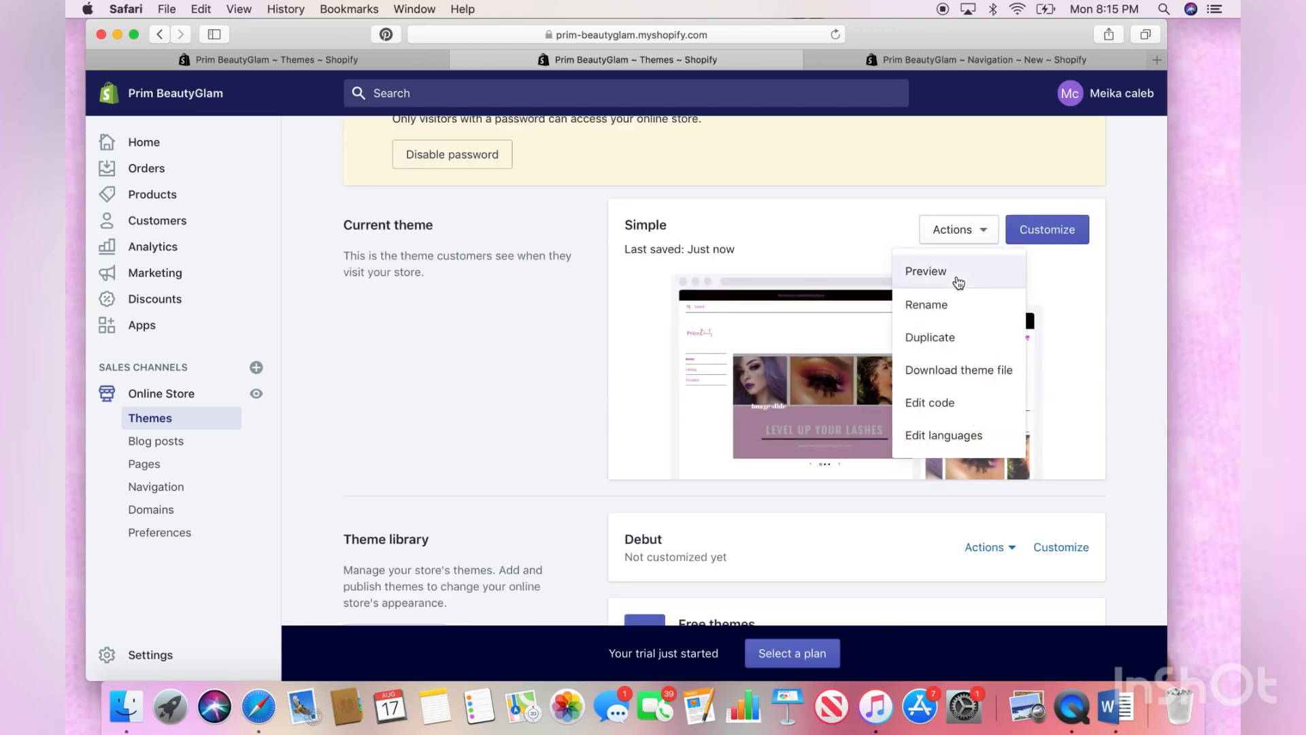
click(953, 280)
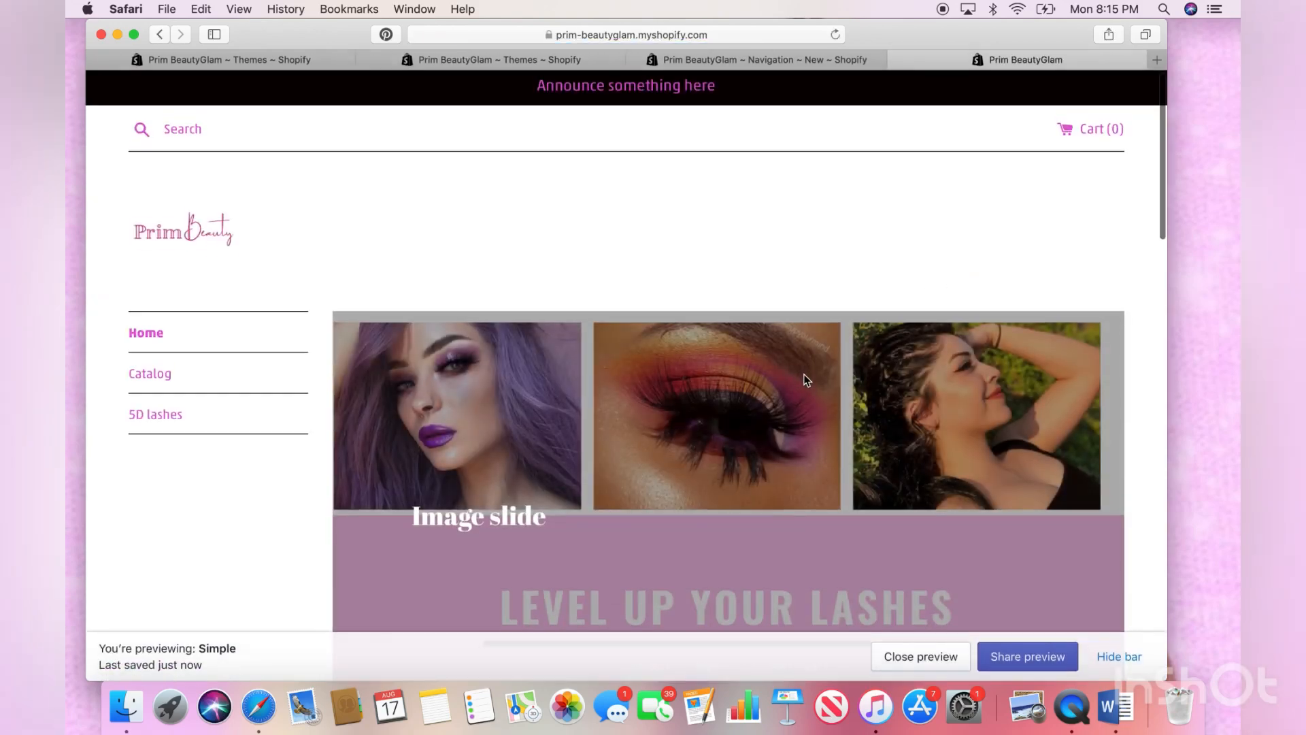
Examine the previewed home page from header to footer, advancing the slideshow to its second slide
scroll(804, 374, down, 1)
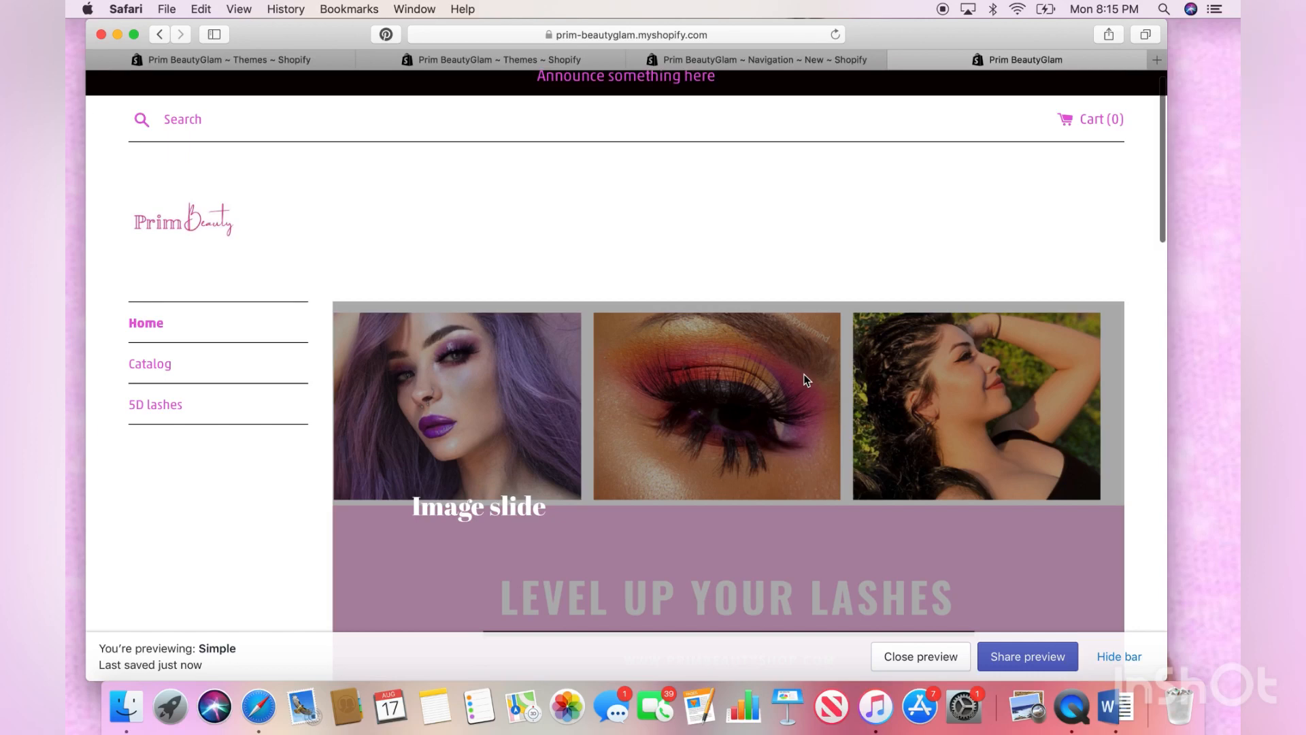
scroll(804, 375, down, 2)
scroll(803, 376, down, 2)
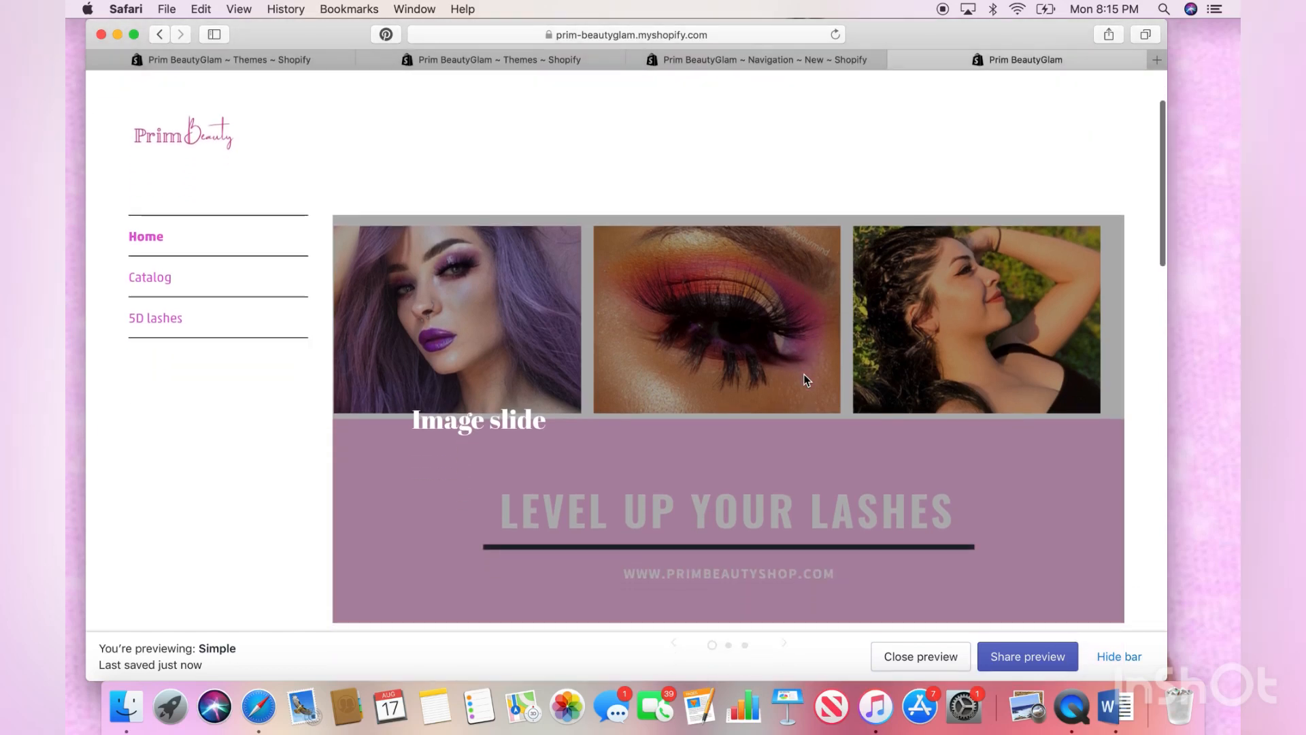
scroll(805, 379, down, 8)
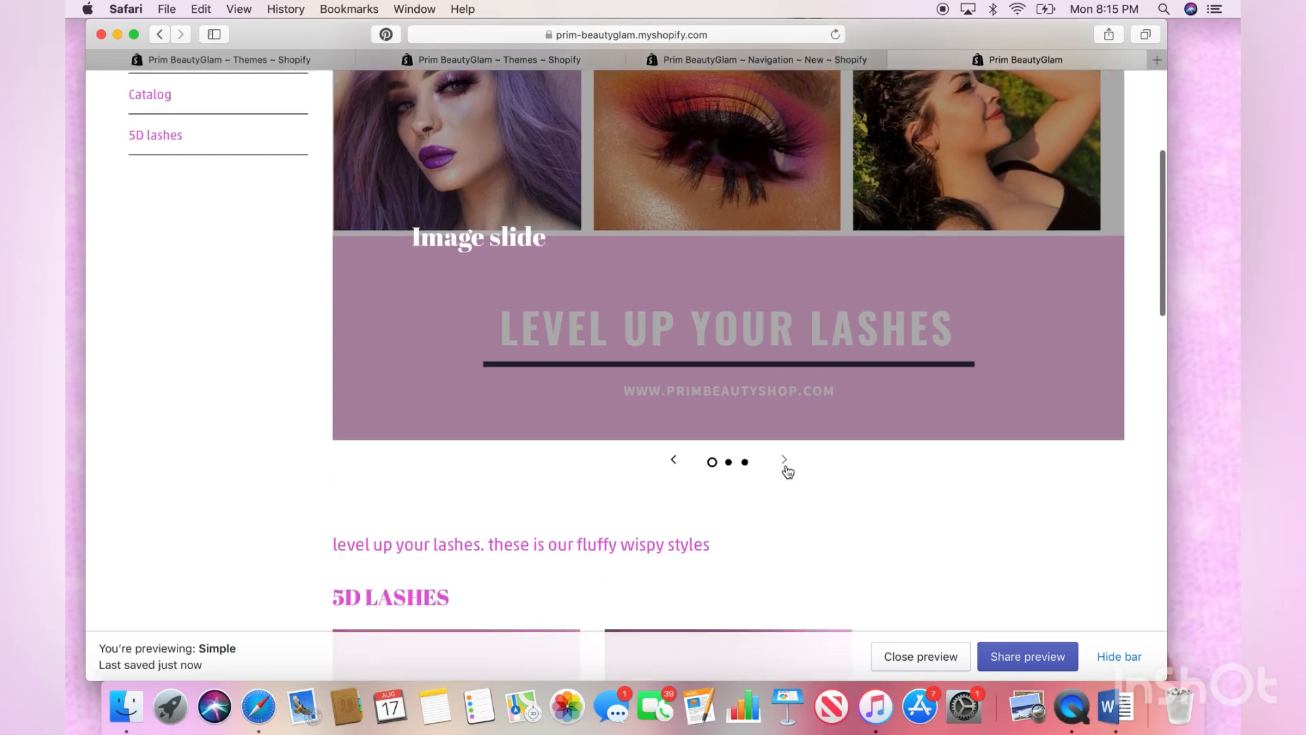
click(785, 462)
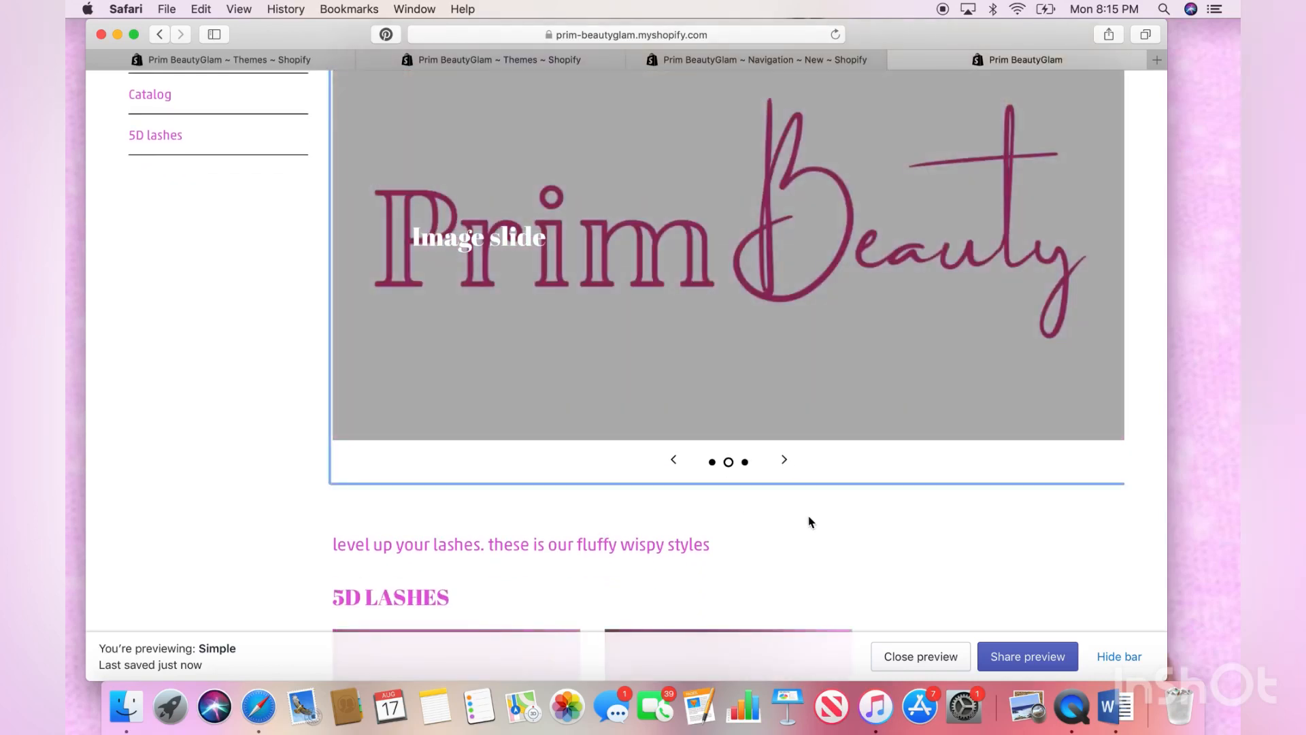
scroll(809, 522, up, 3)
scroll(809, 522, down, 10)
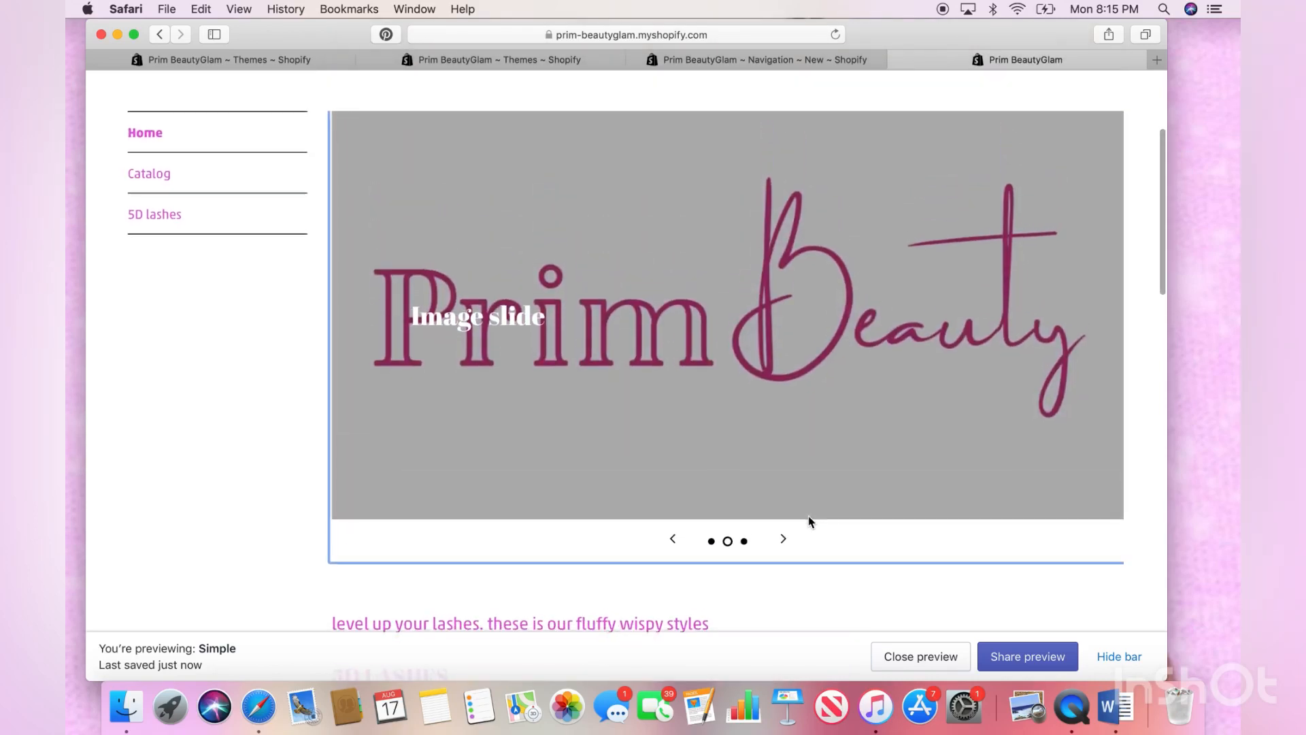
scroll(808, 521, down, 8)
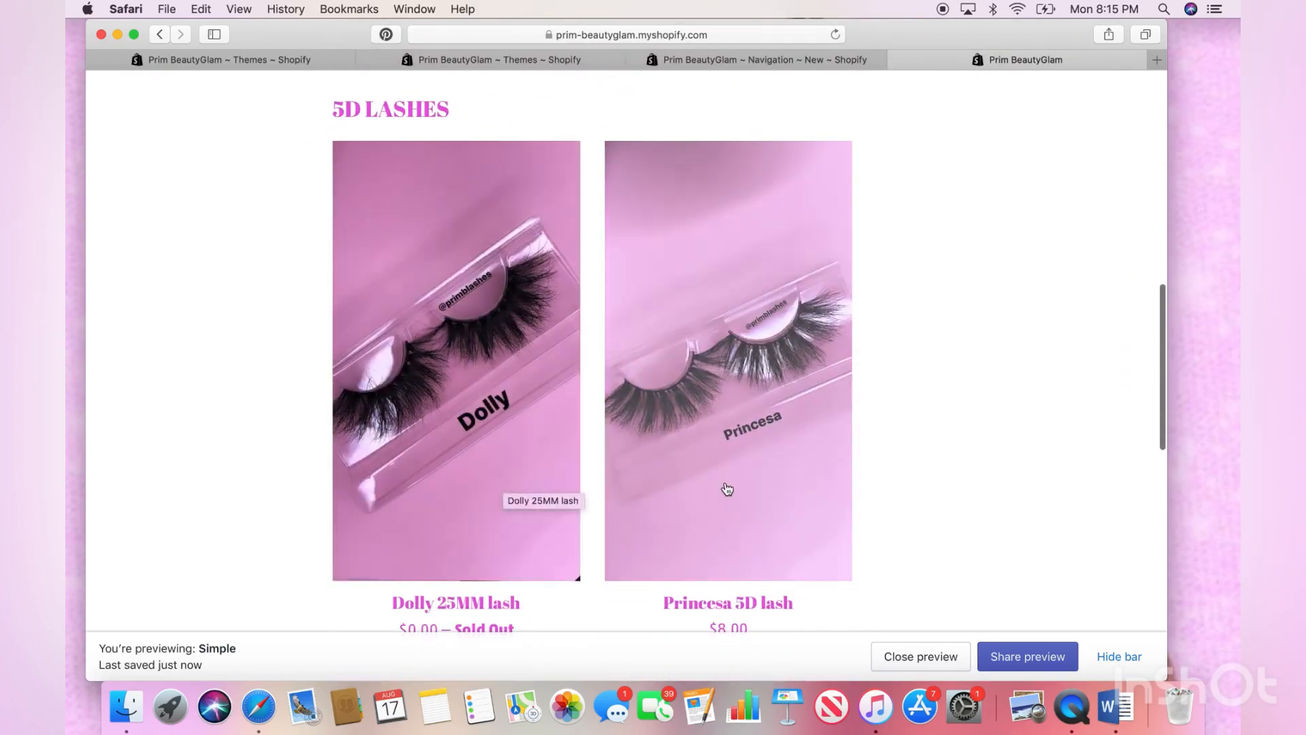
scroll(725, 490, down, 15)
scroll(727, 488, down, 11)
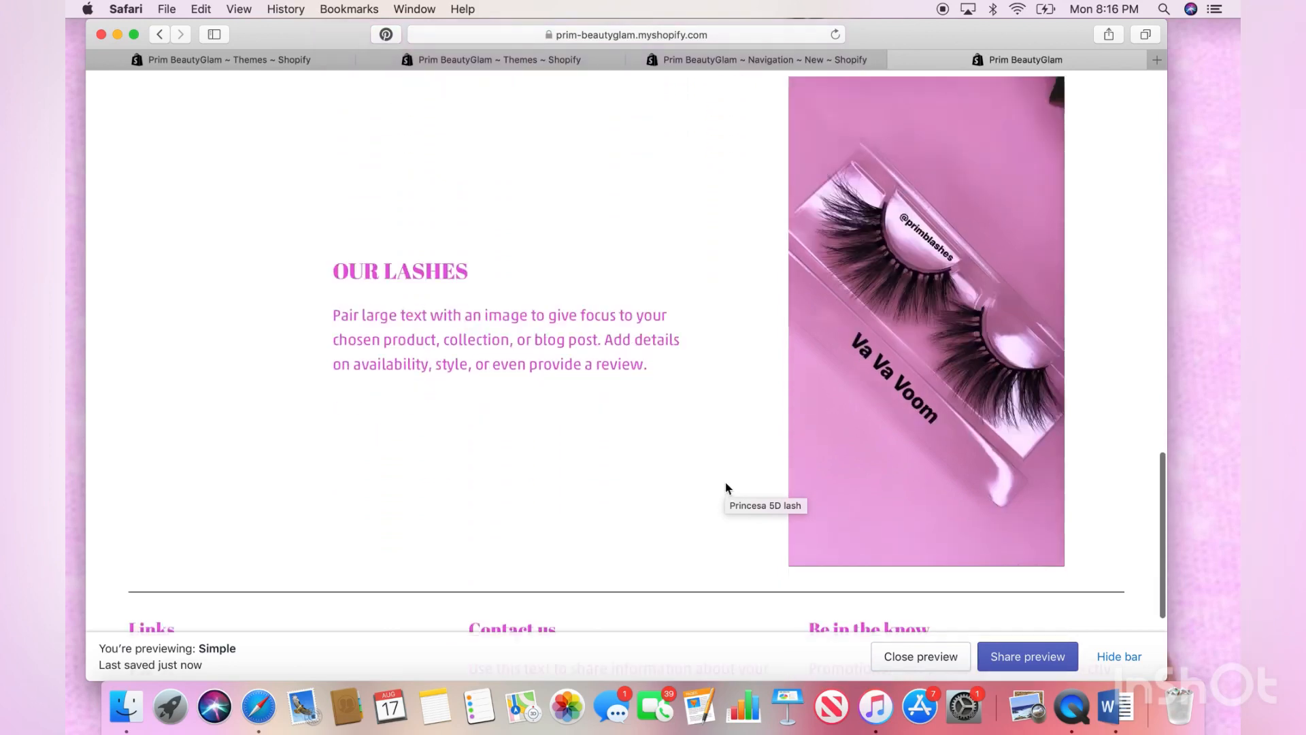
scroll(723, 480, down, 1)
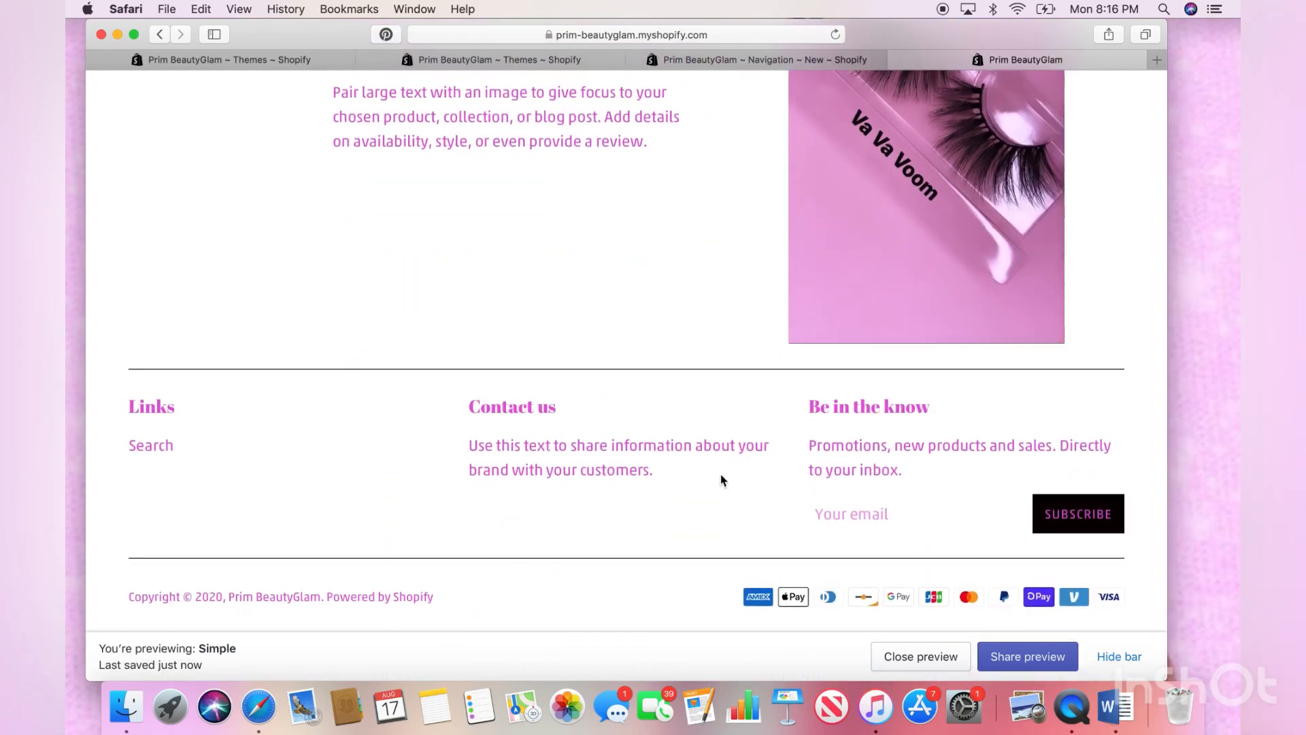
scroll(722, 480, up, 15)
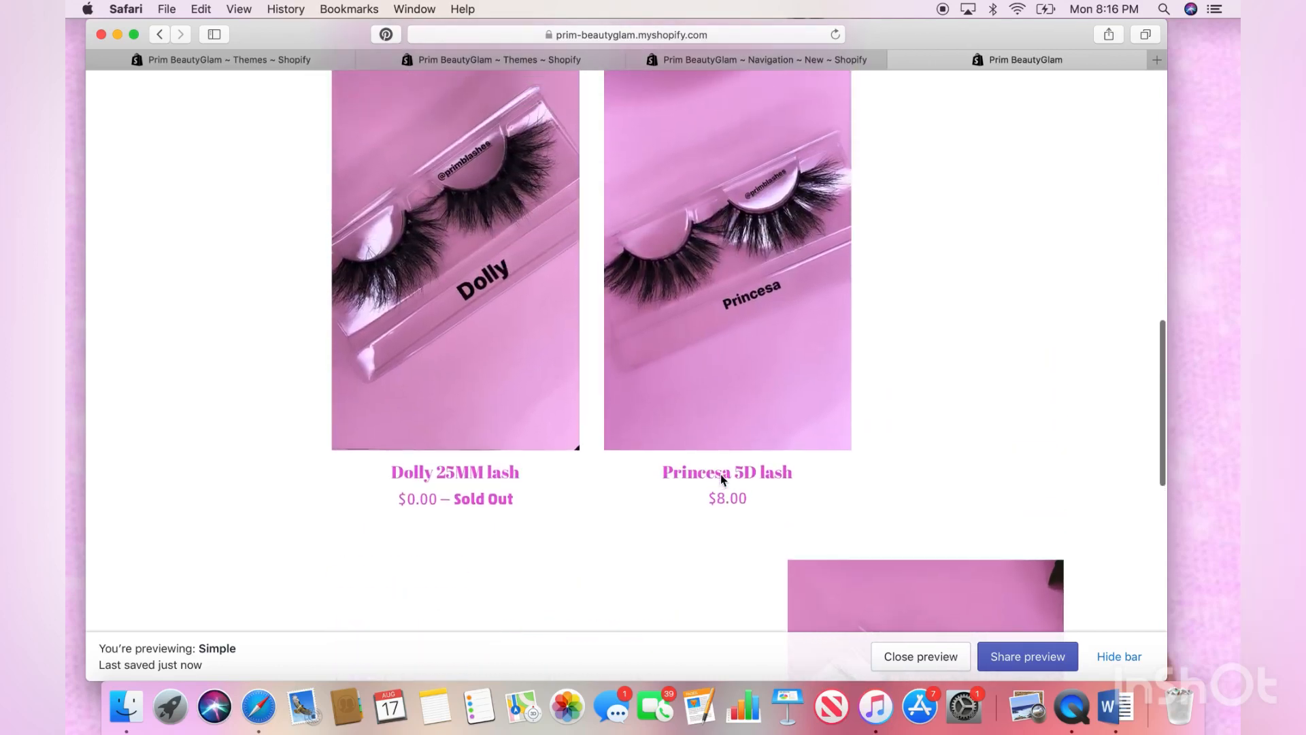
Check the Dolly 25MM lash product page and the 5D lashes navigation link in the preview, and return to the Dolly page
click(498, 318)
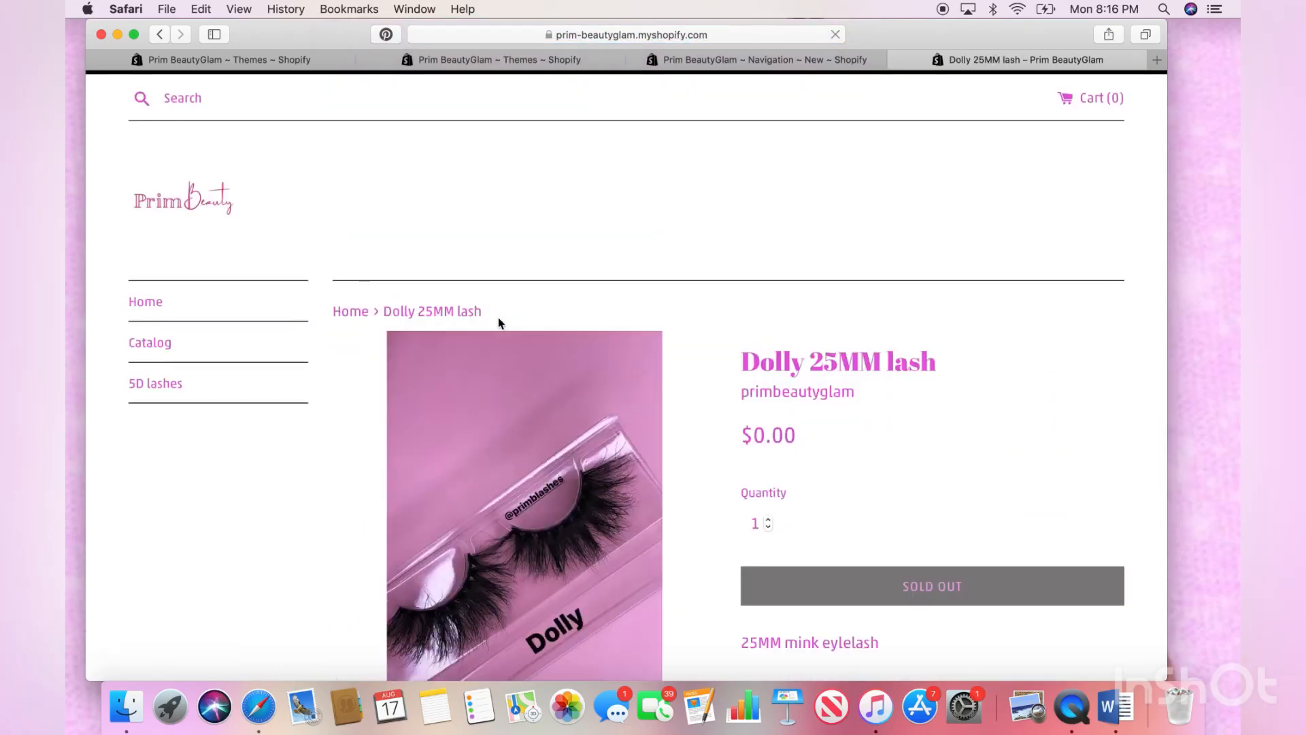
scroll(684, 352, down, 8)
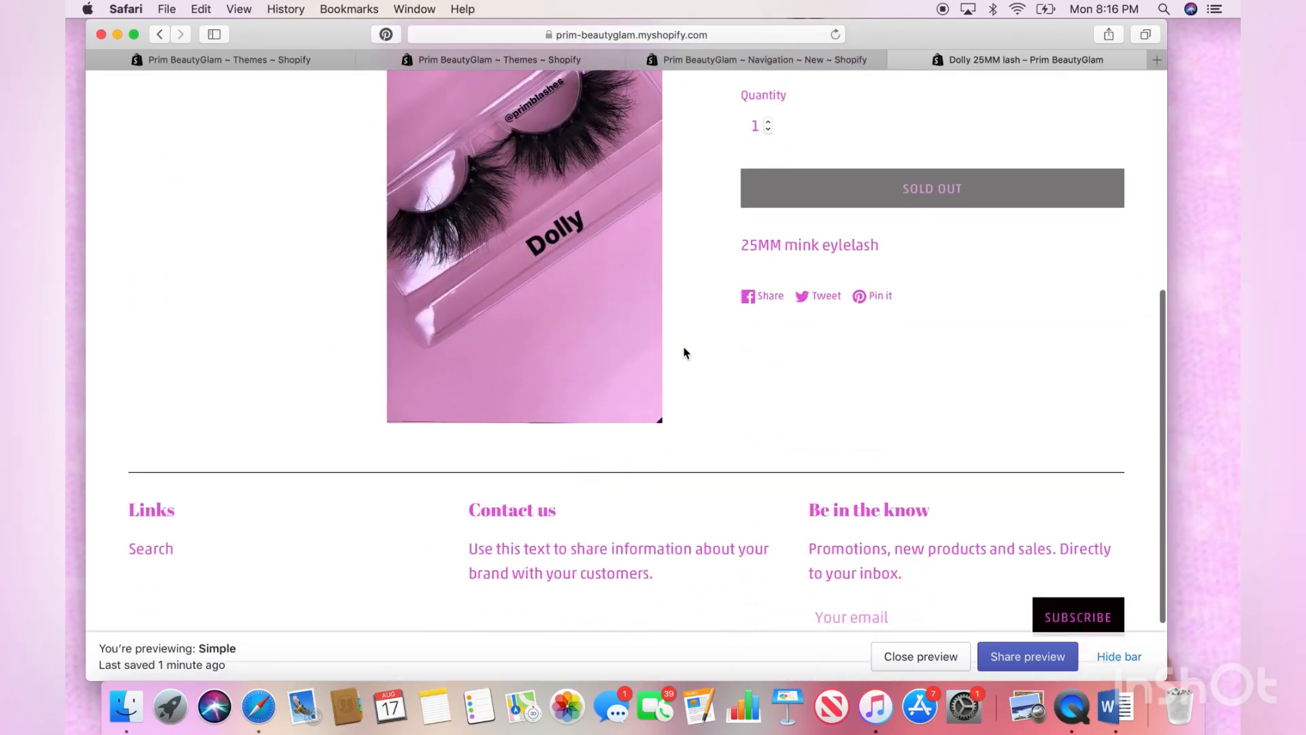
scroll(730, 318, up, 5)
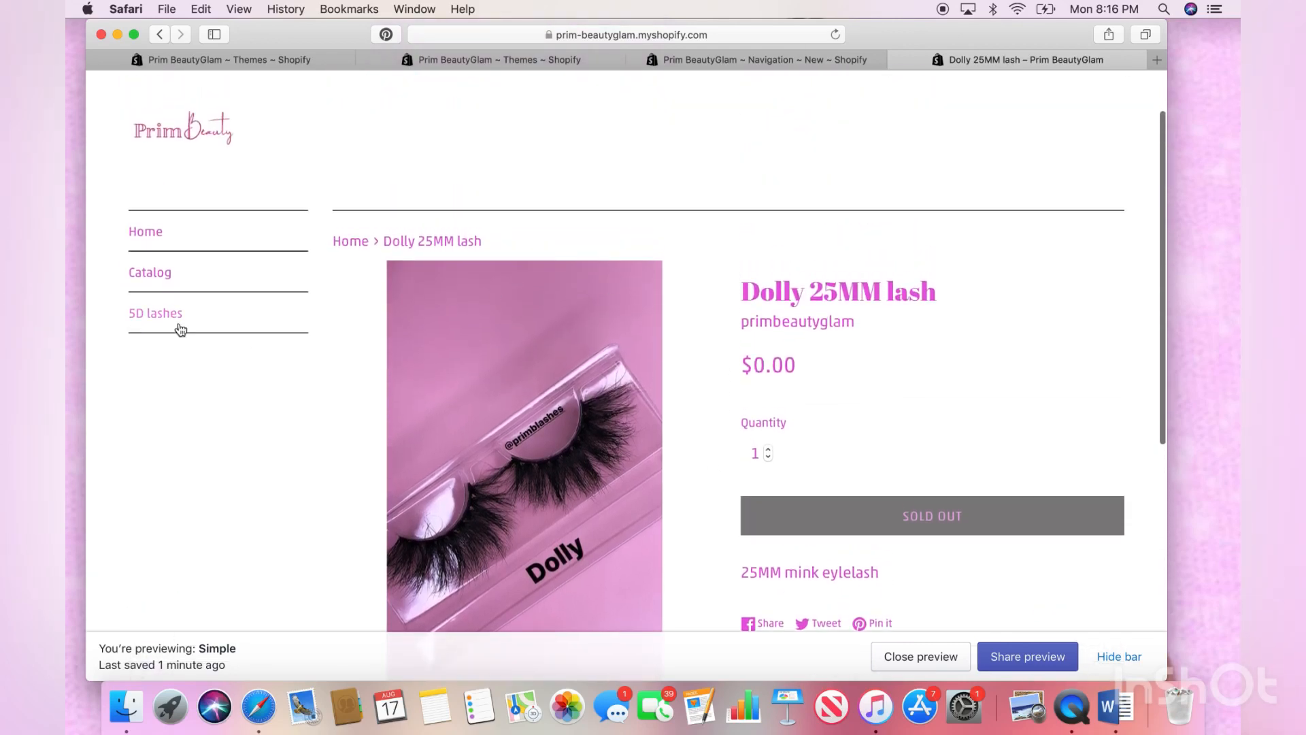
click(176, 323)
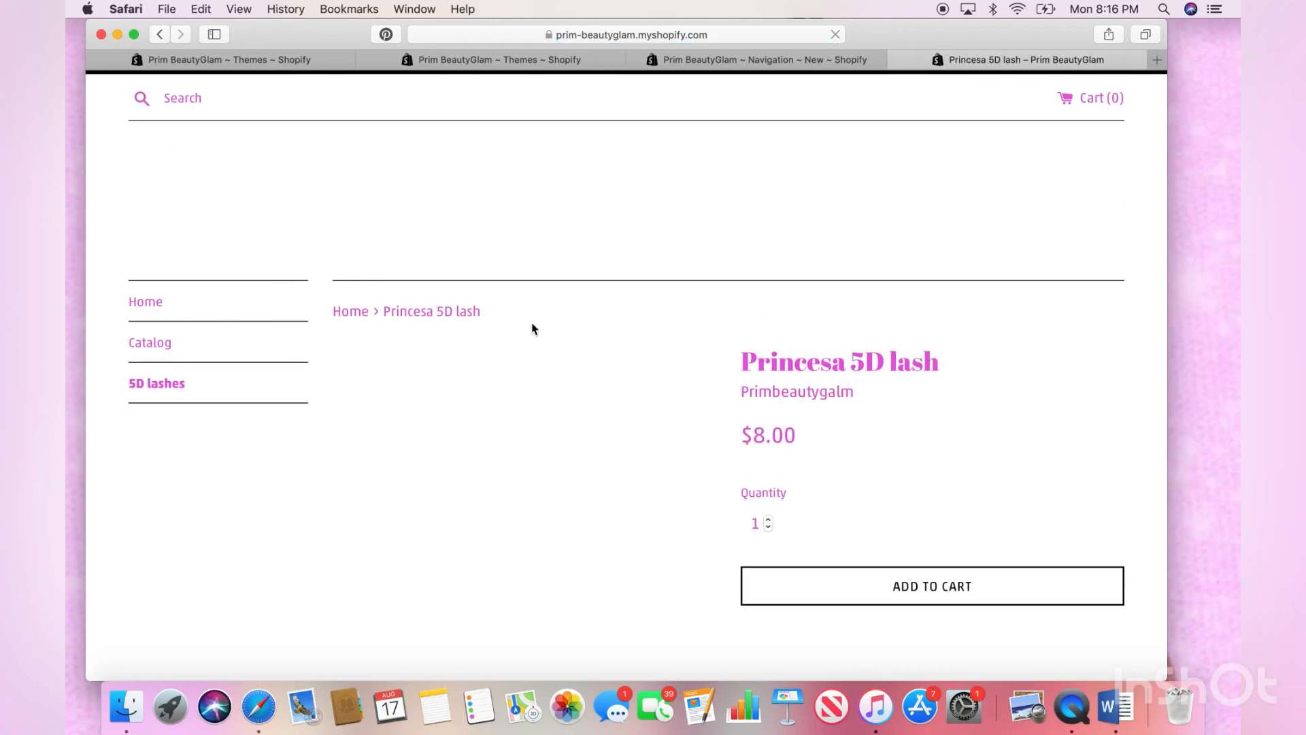
scroll(589, 403, down, 5)
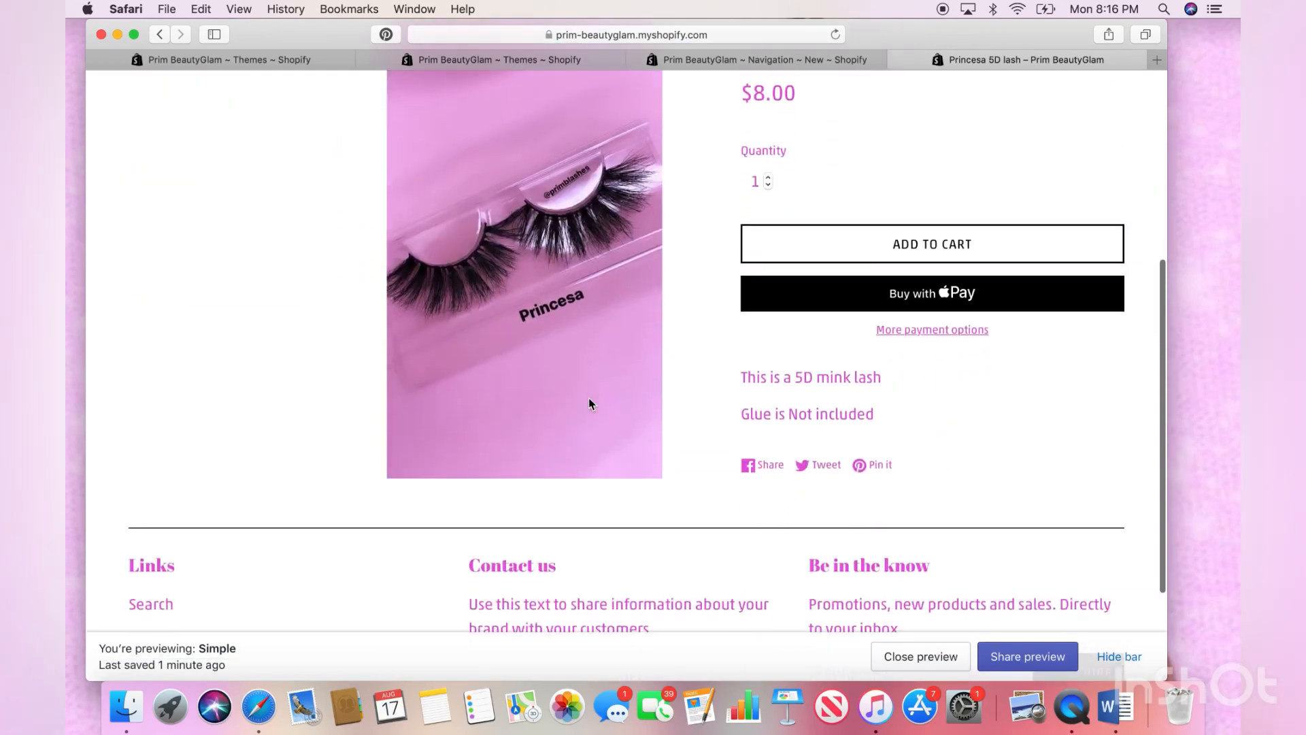
scroll(589, 404, up, 5)
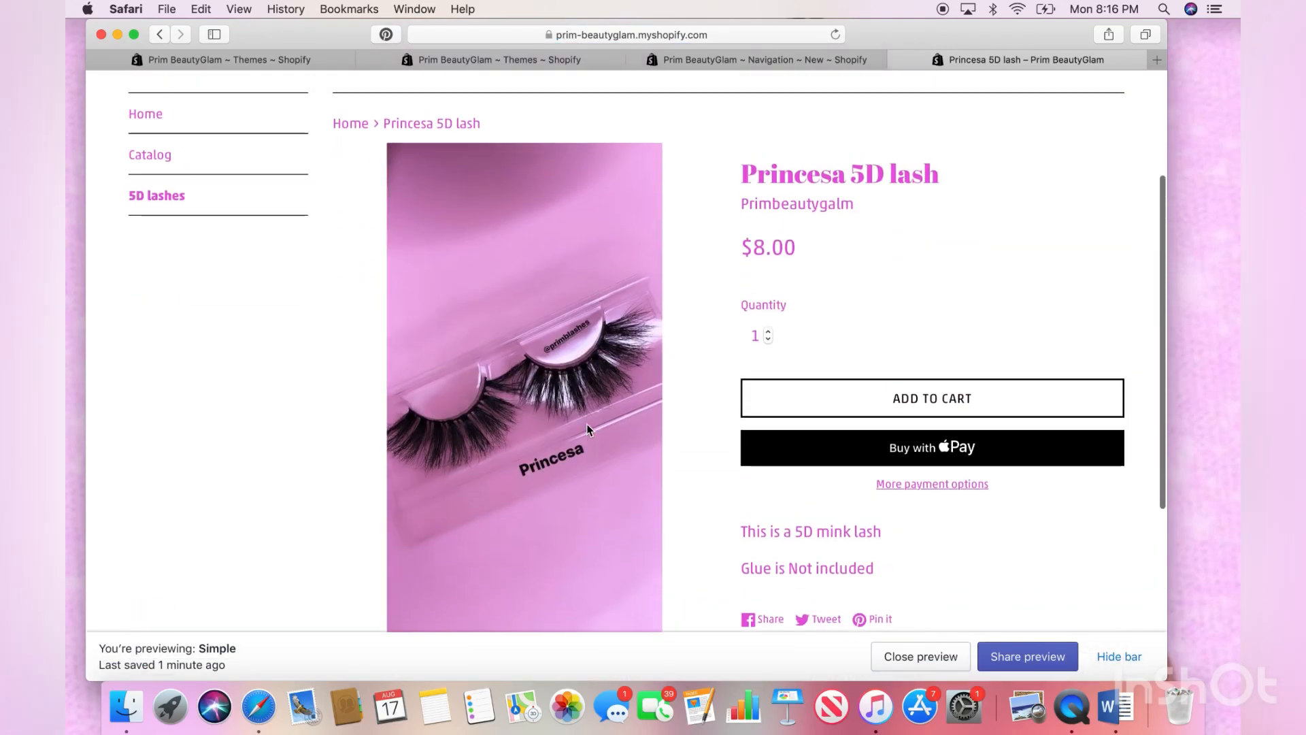
key(super+bracketleft)
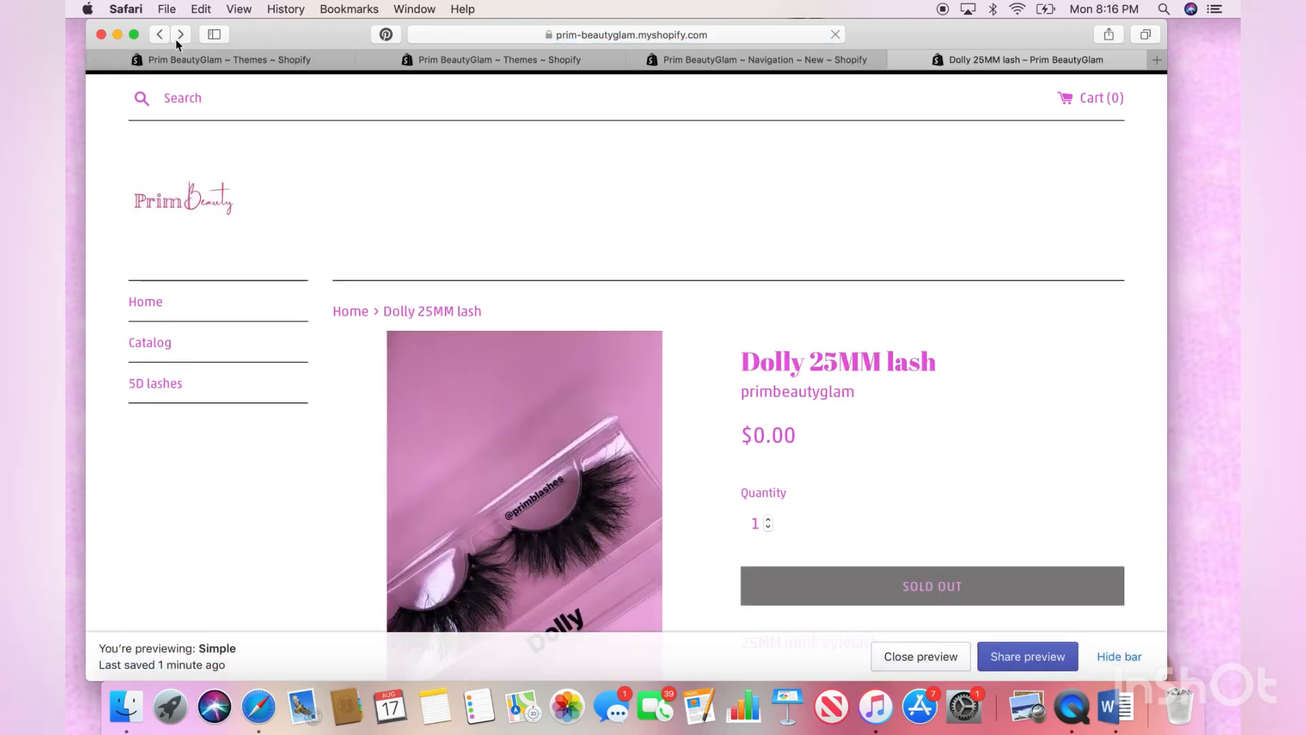
Return to the previewed home page, open the Princesa 5D lash product and add one to the cart
click(166, 38)
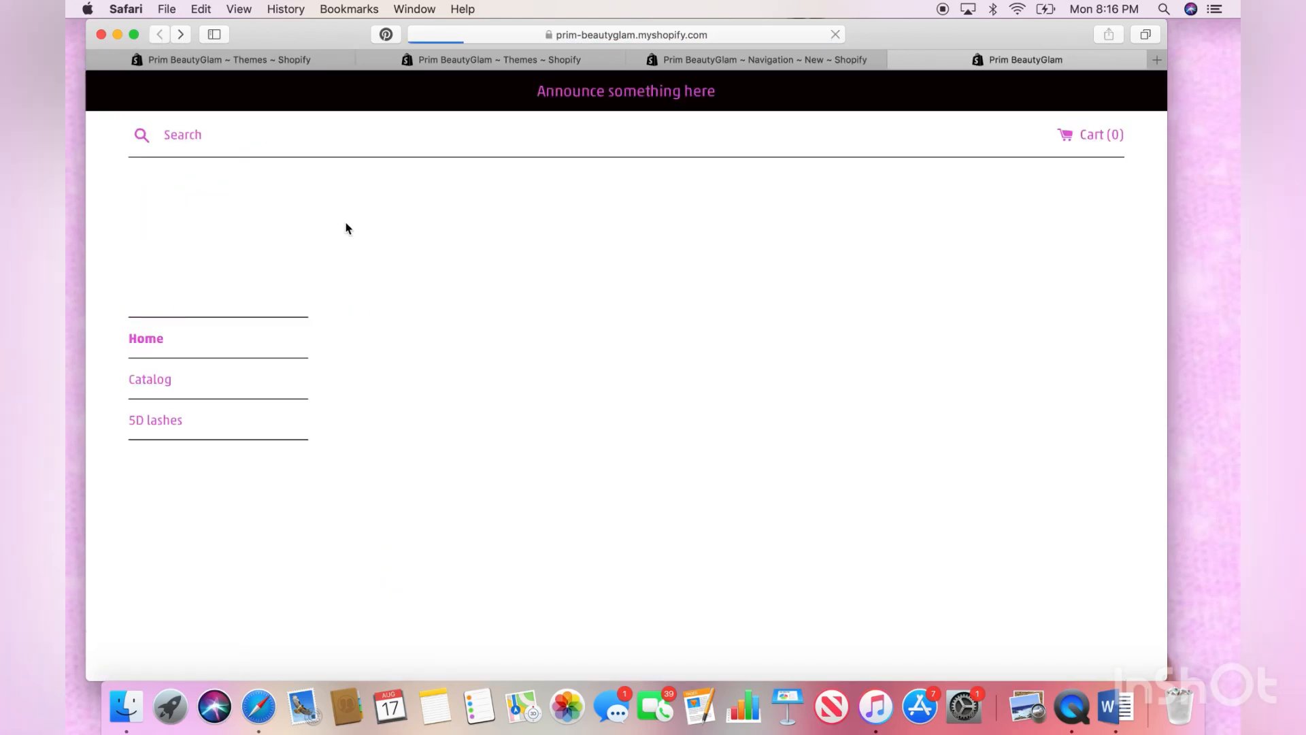
scroll(574, 368, down, 10)
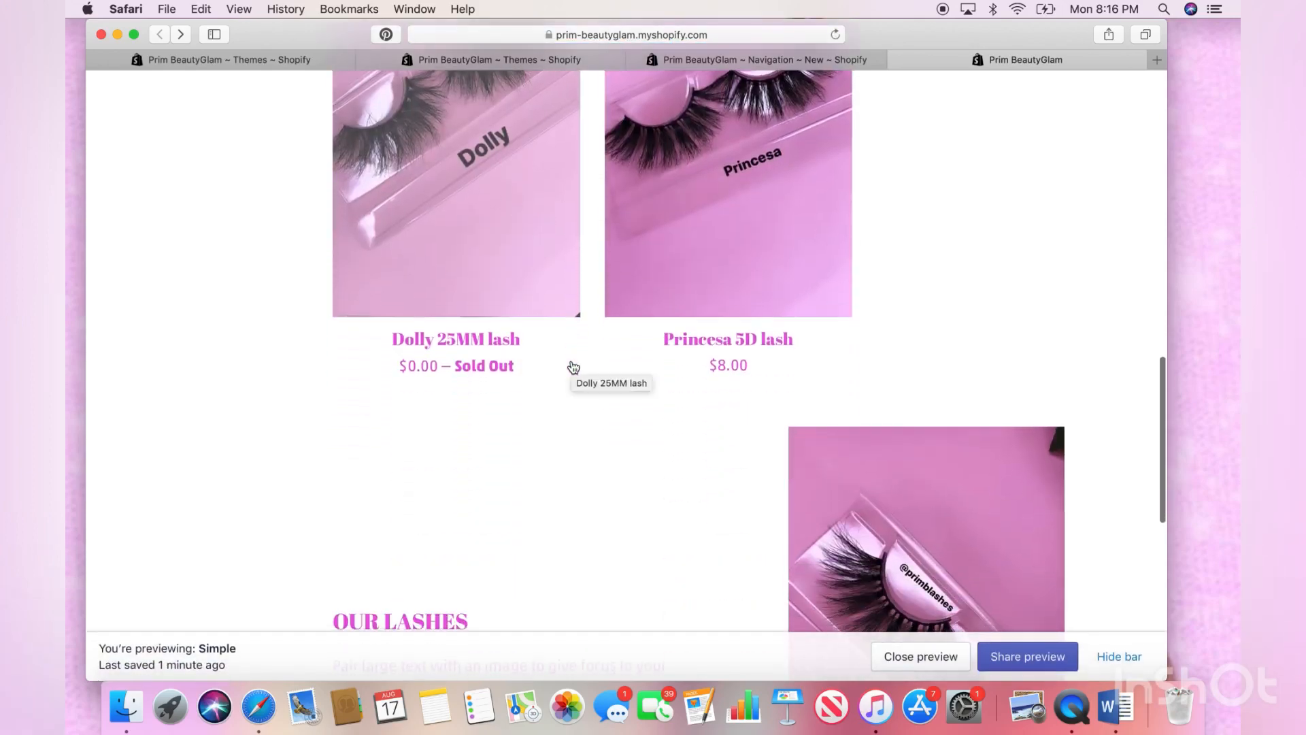
scroll(571, 365, up, 10)
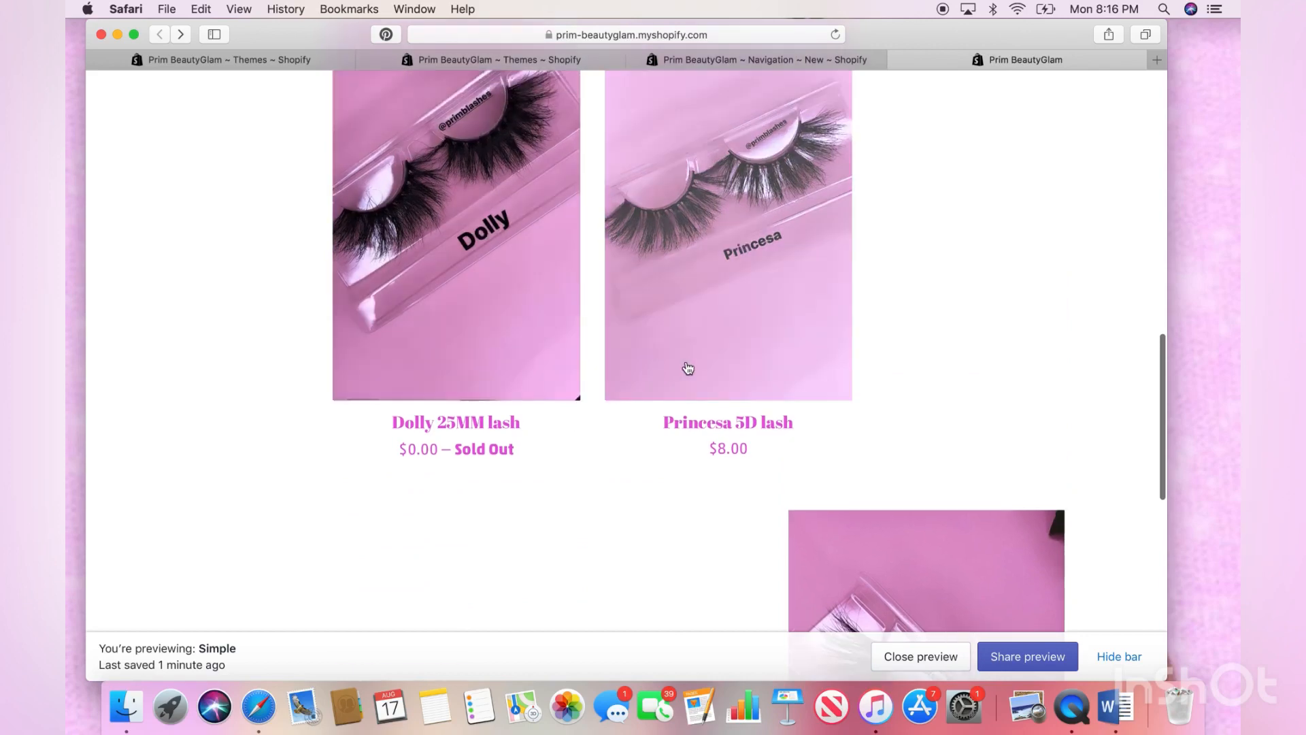
click(741, 360)
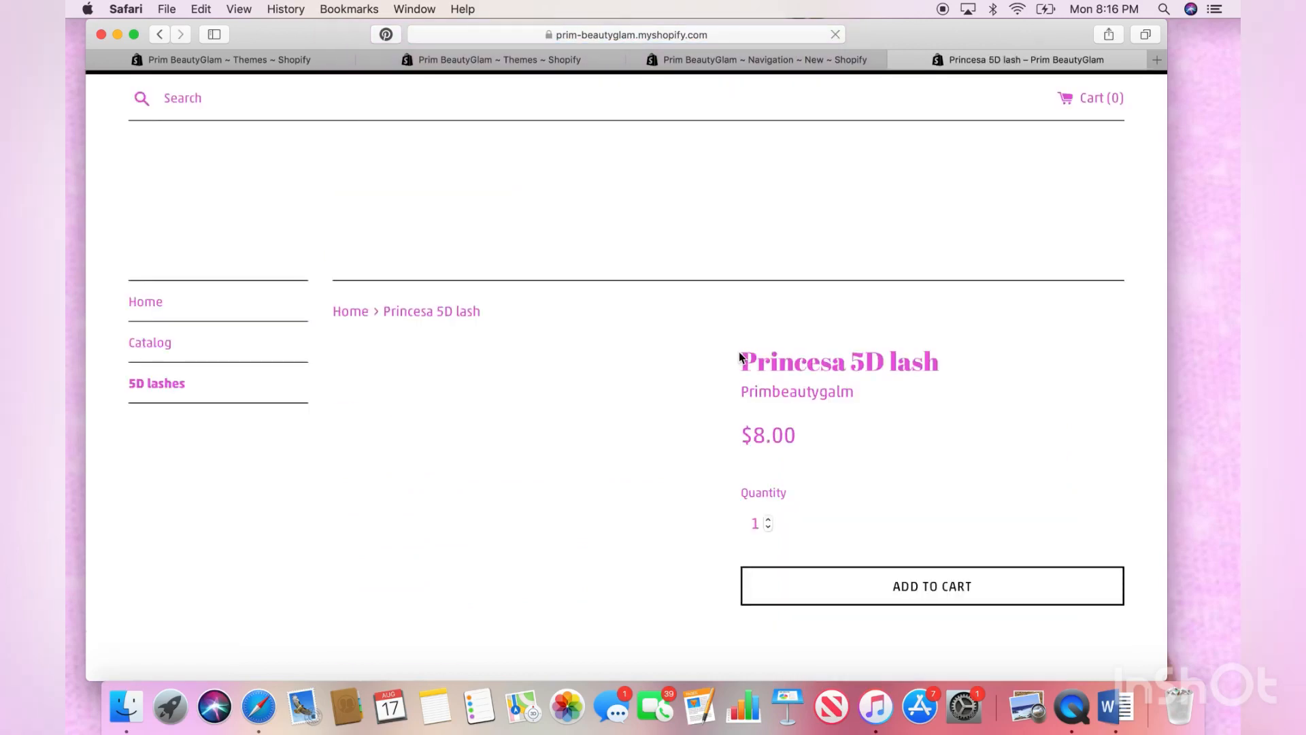
scroll(778, 293, down, 5)
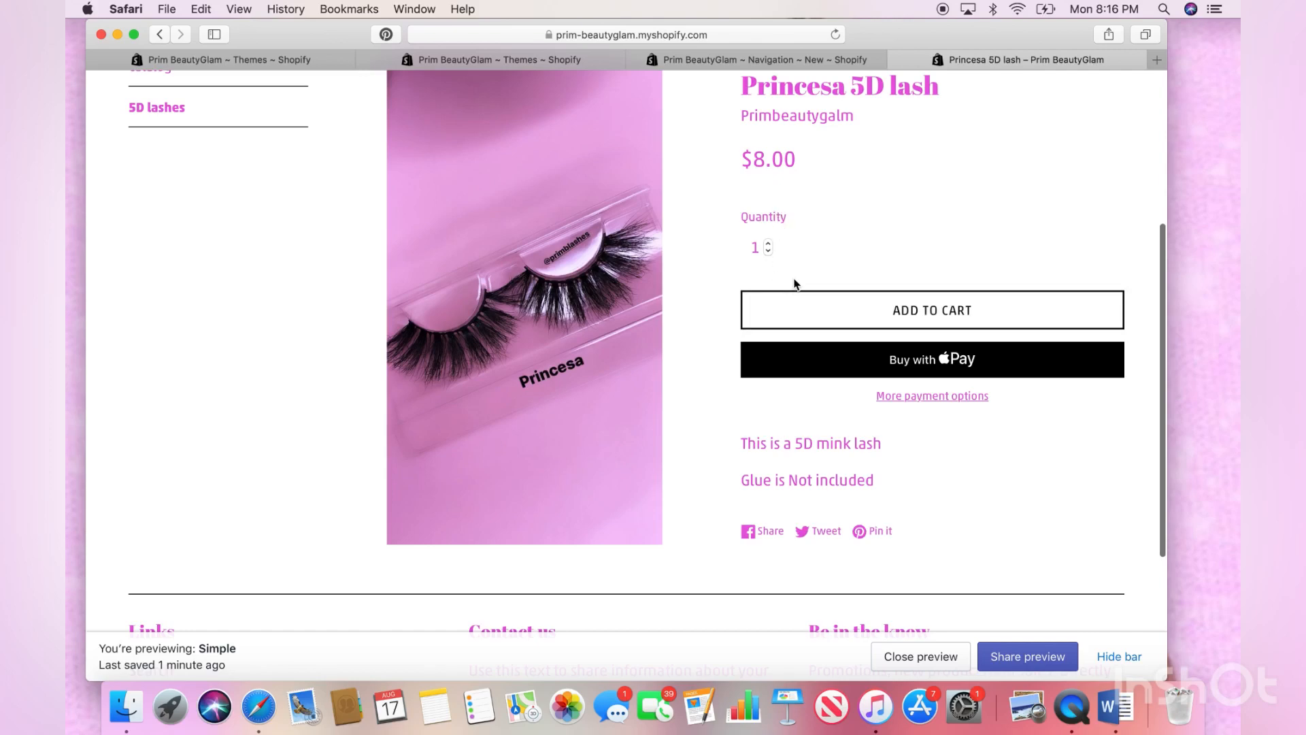
click(803, 317)
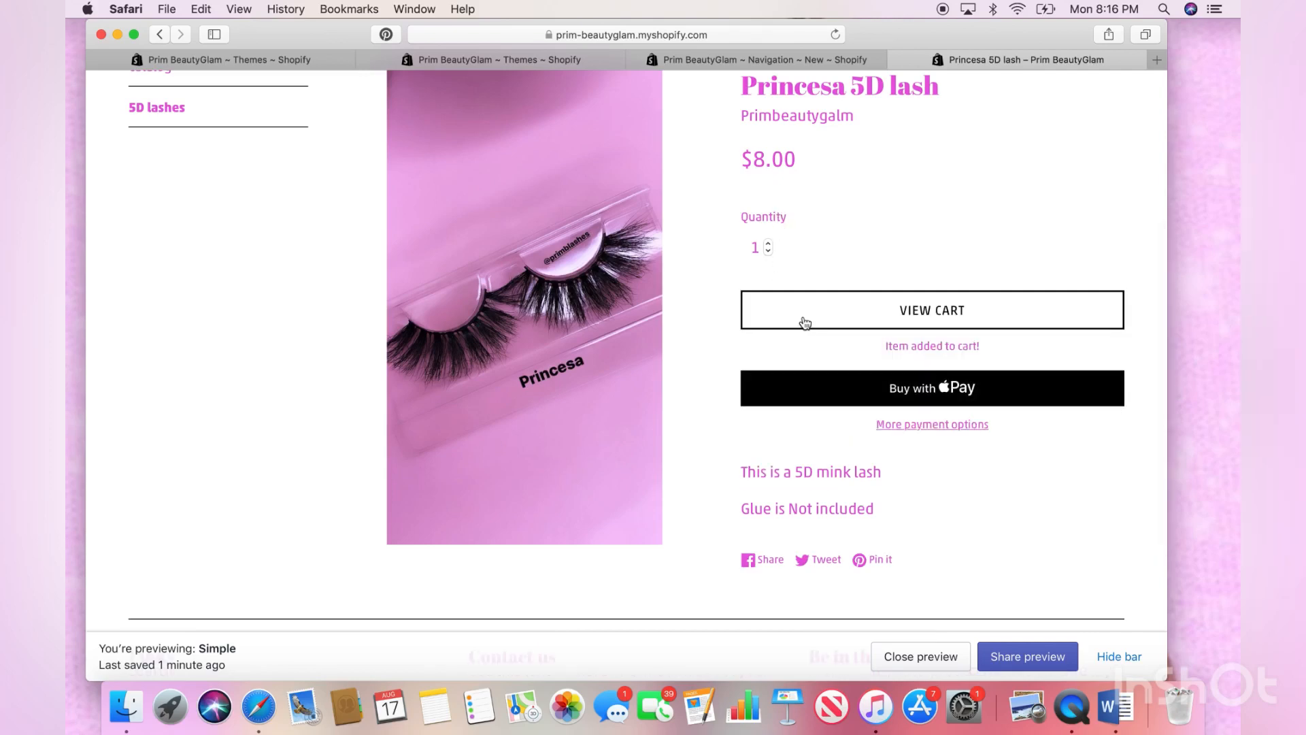
Try checking out from the shopping cart, and return to the cart page to review it down to the footer
scroll(811, 374, up, 5)
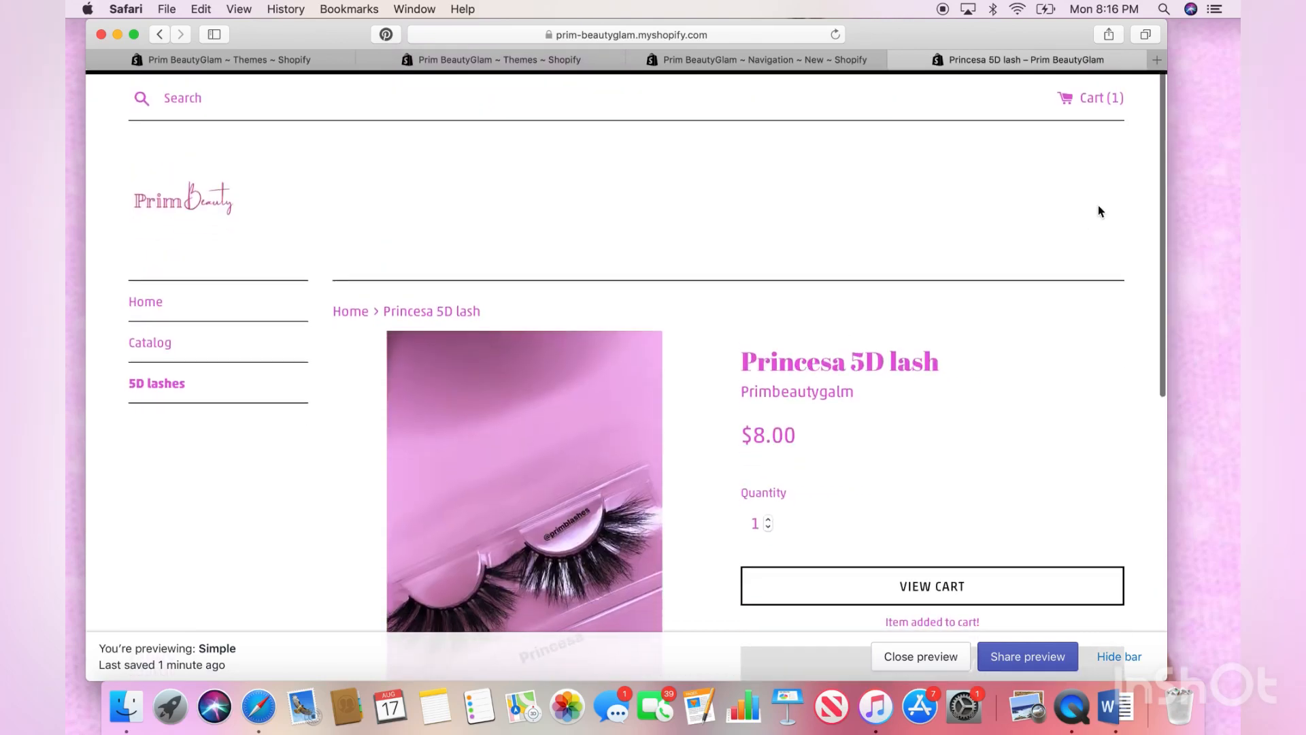
click(1097, 100)
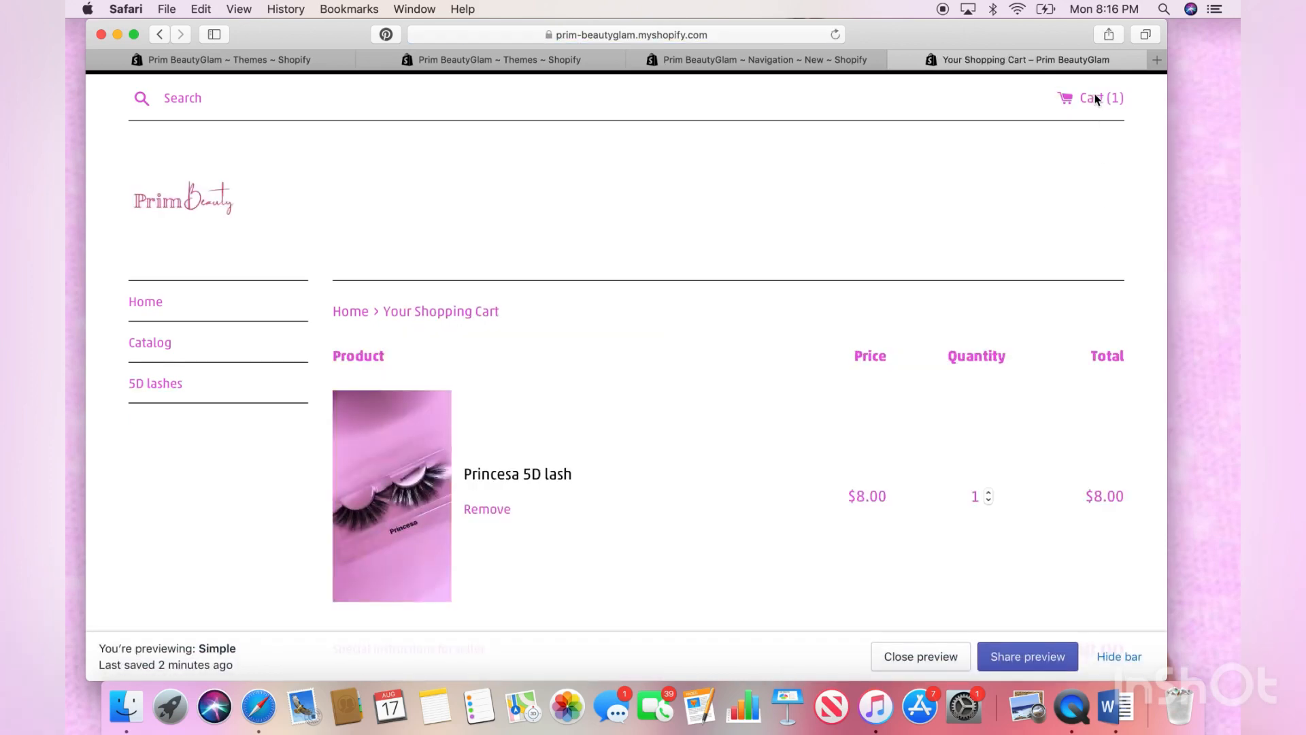
scroll(805, 374, down, 5)
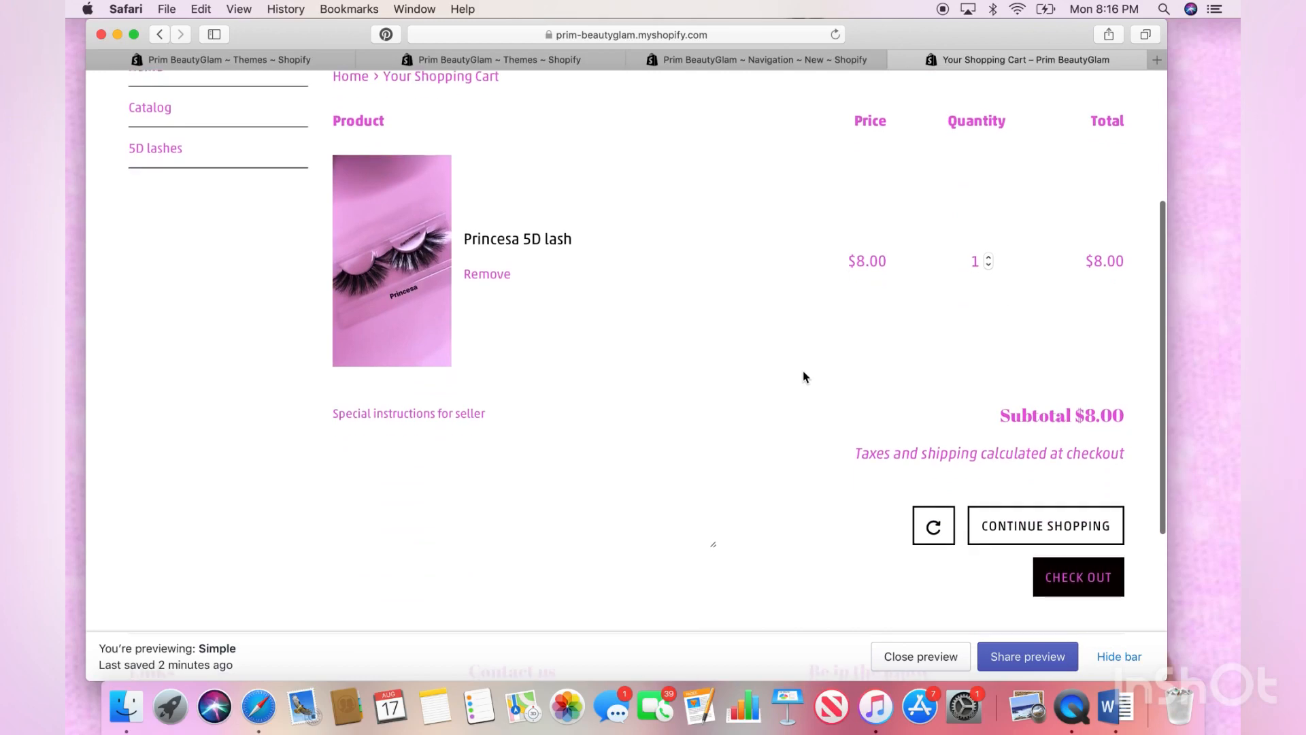
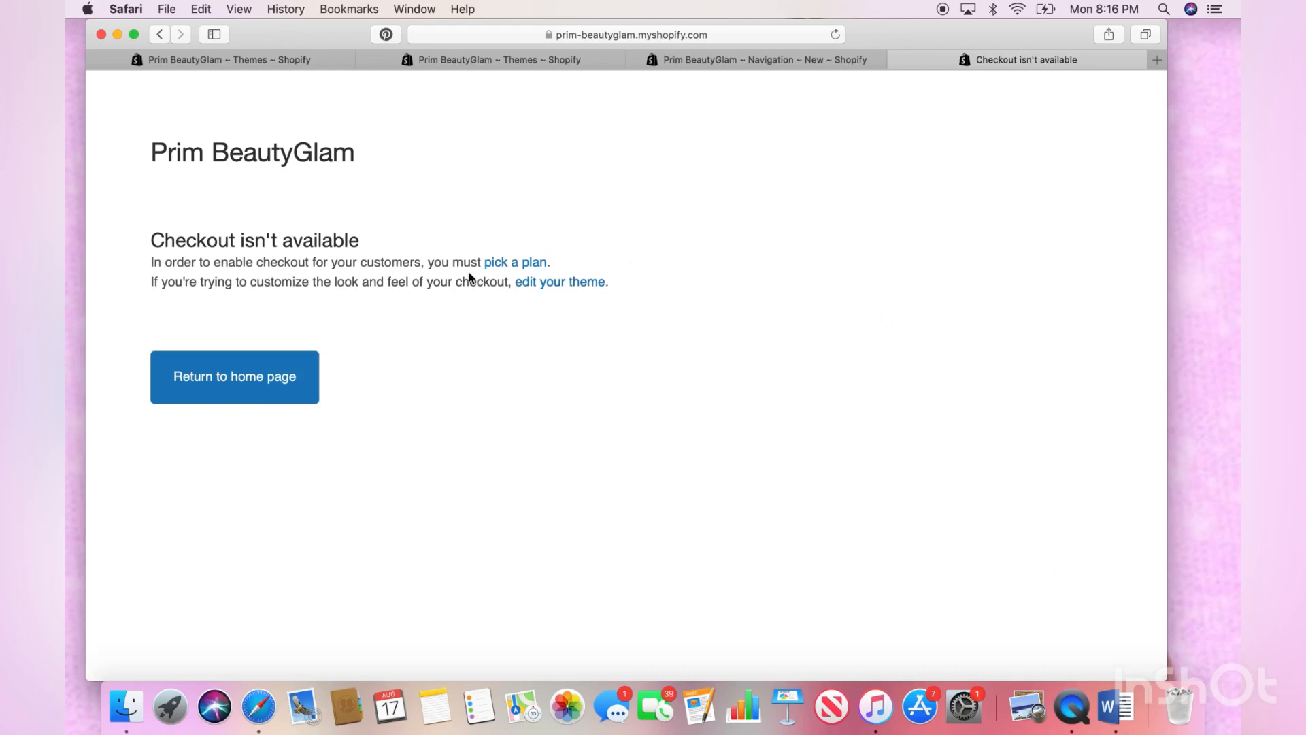
click(160, 34)
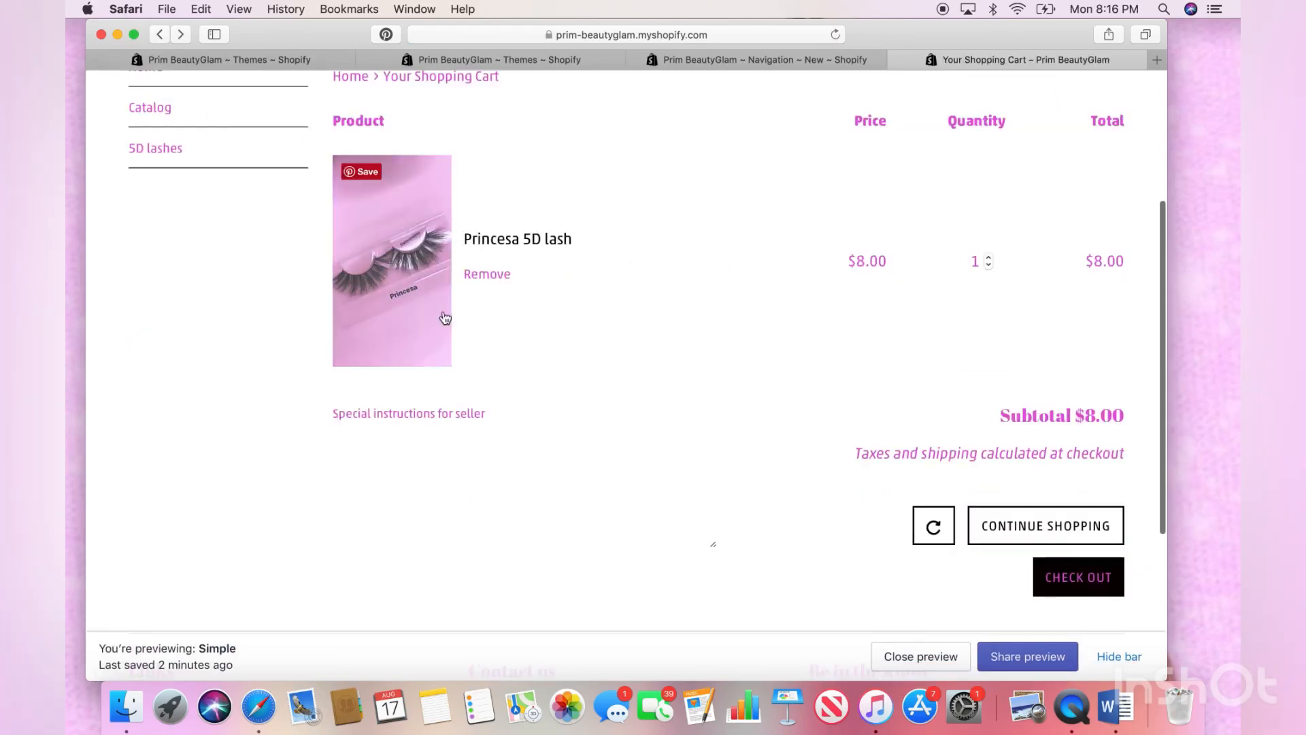
scroll(445, 318, up, 5)
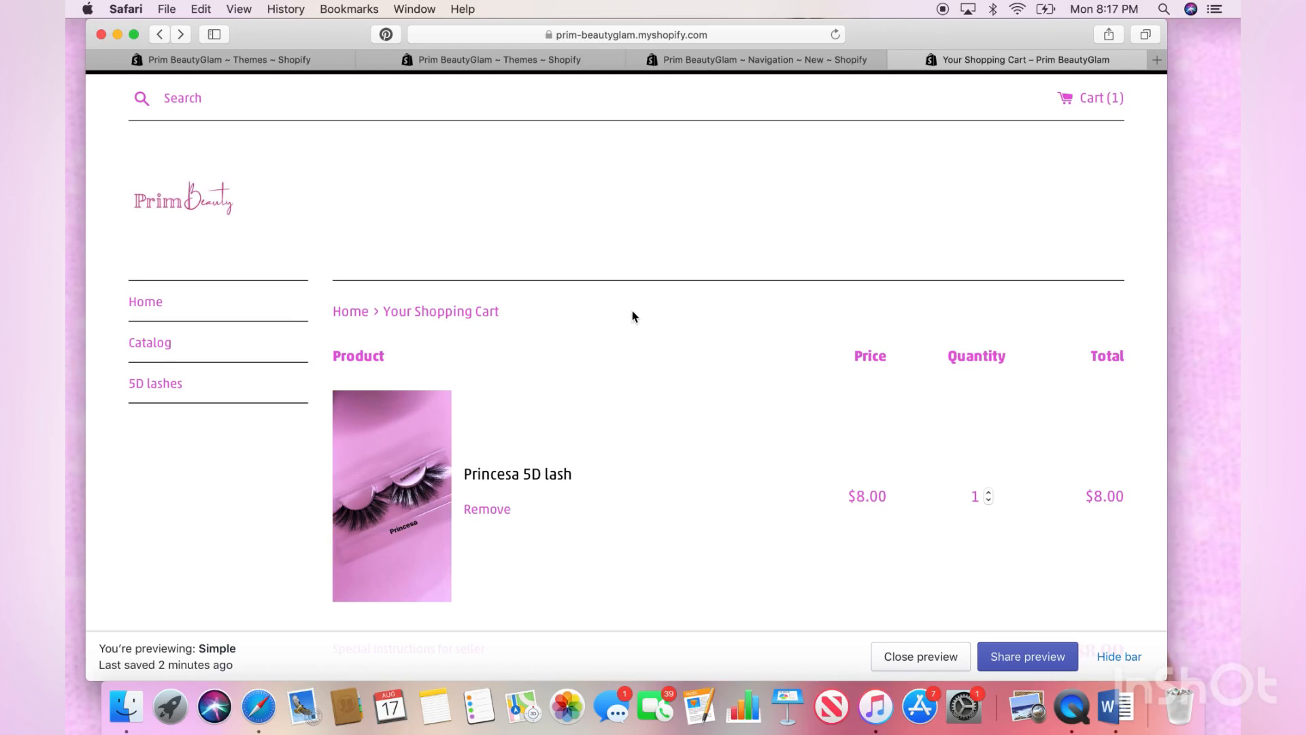
scroll(694, 383, down, 10)
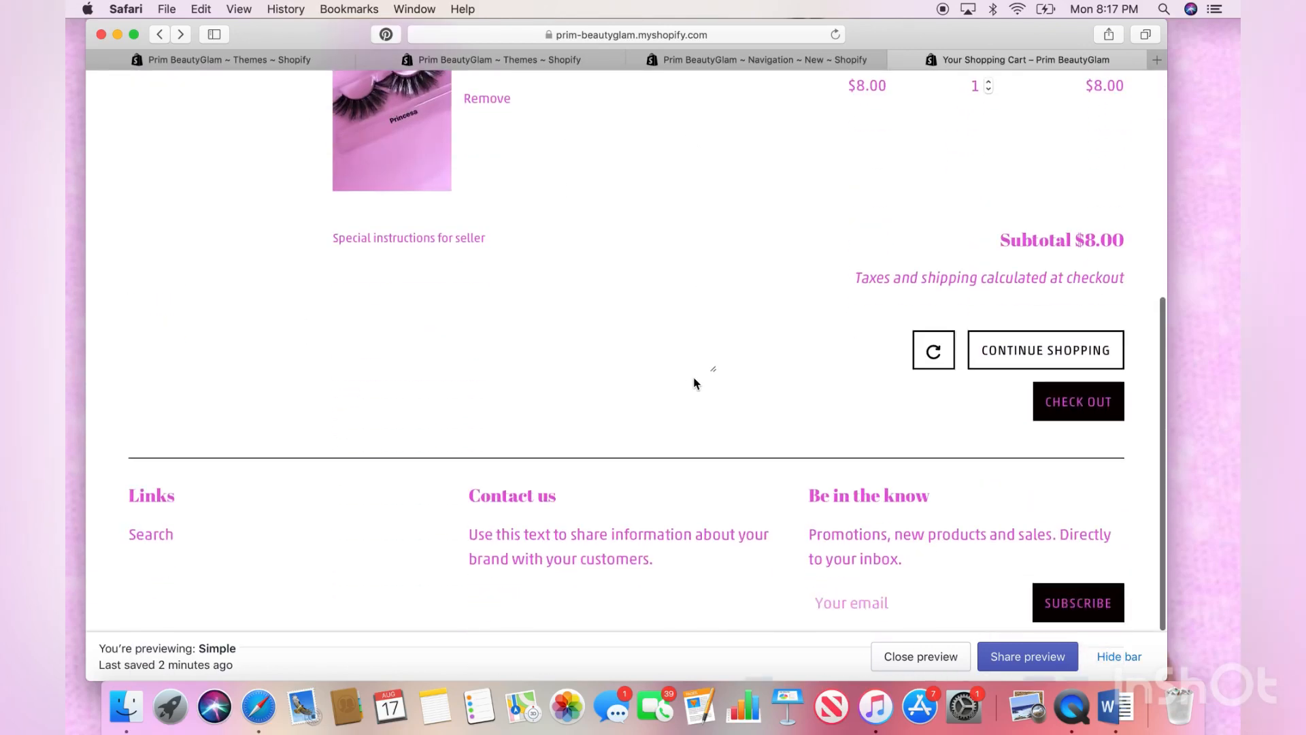
scroll(694, 383, up, 10)
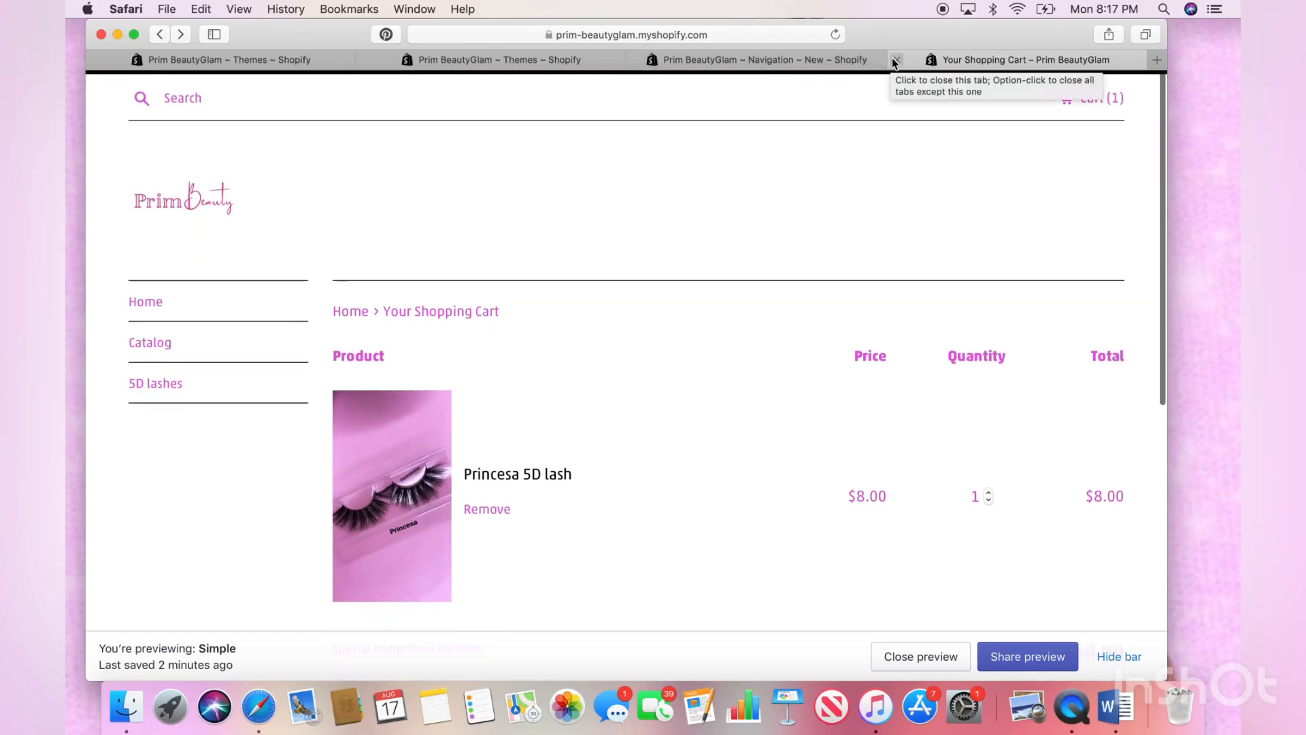
Close the storefront preview and look through the Home and Orders pages of the store admin
click(837, 62)
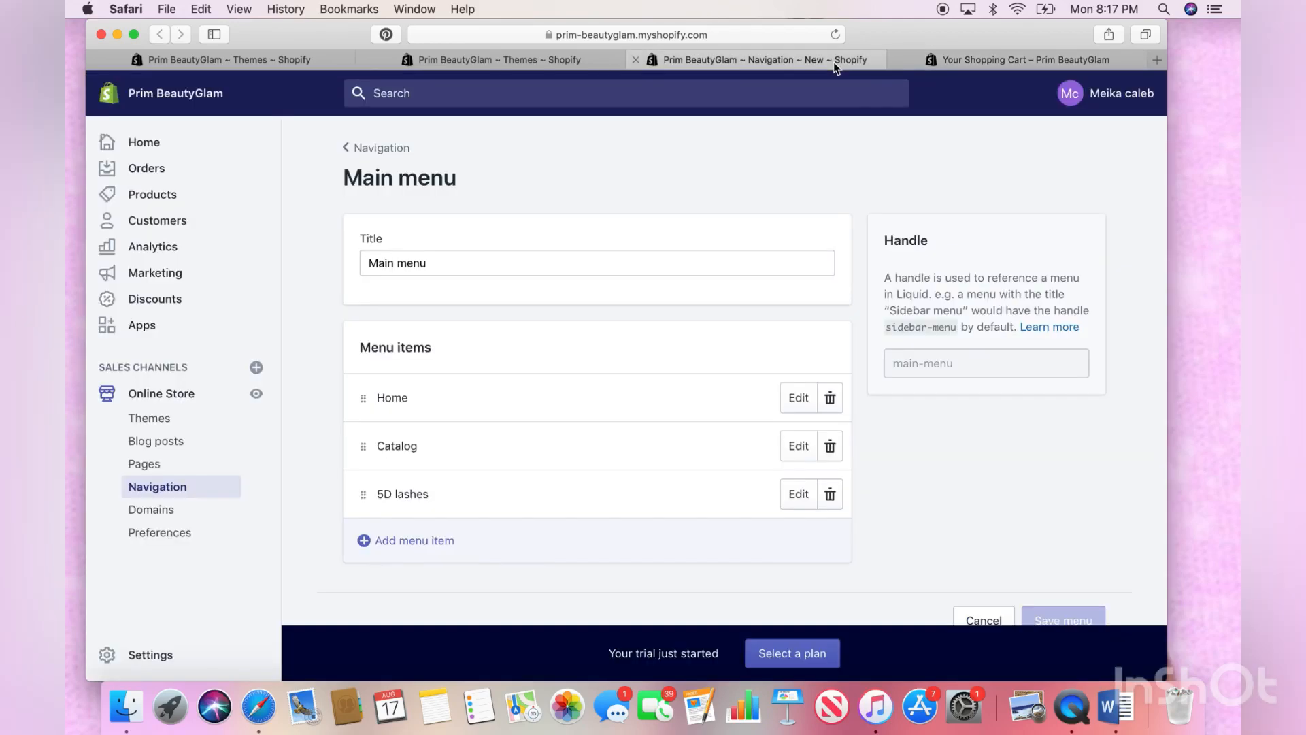
click(895, 59)
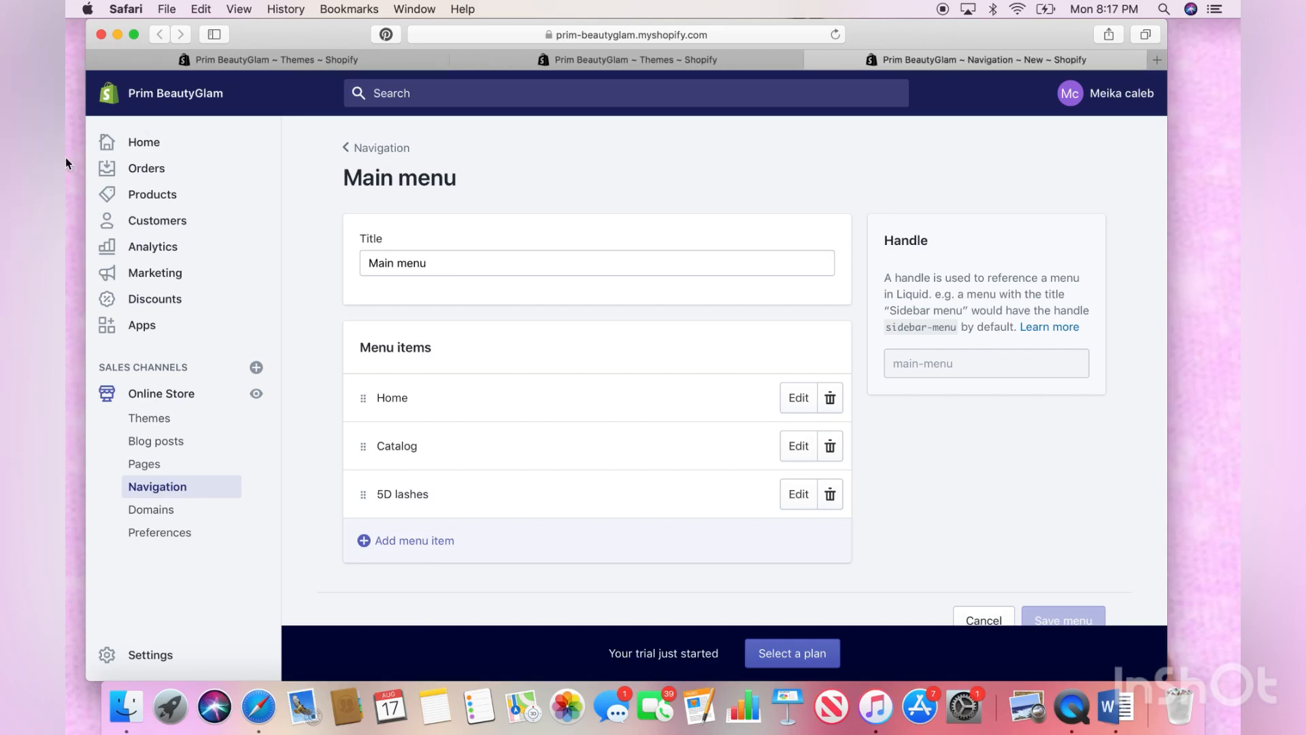
click(151, 144)
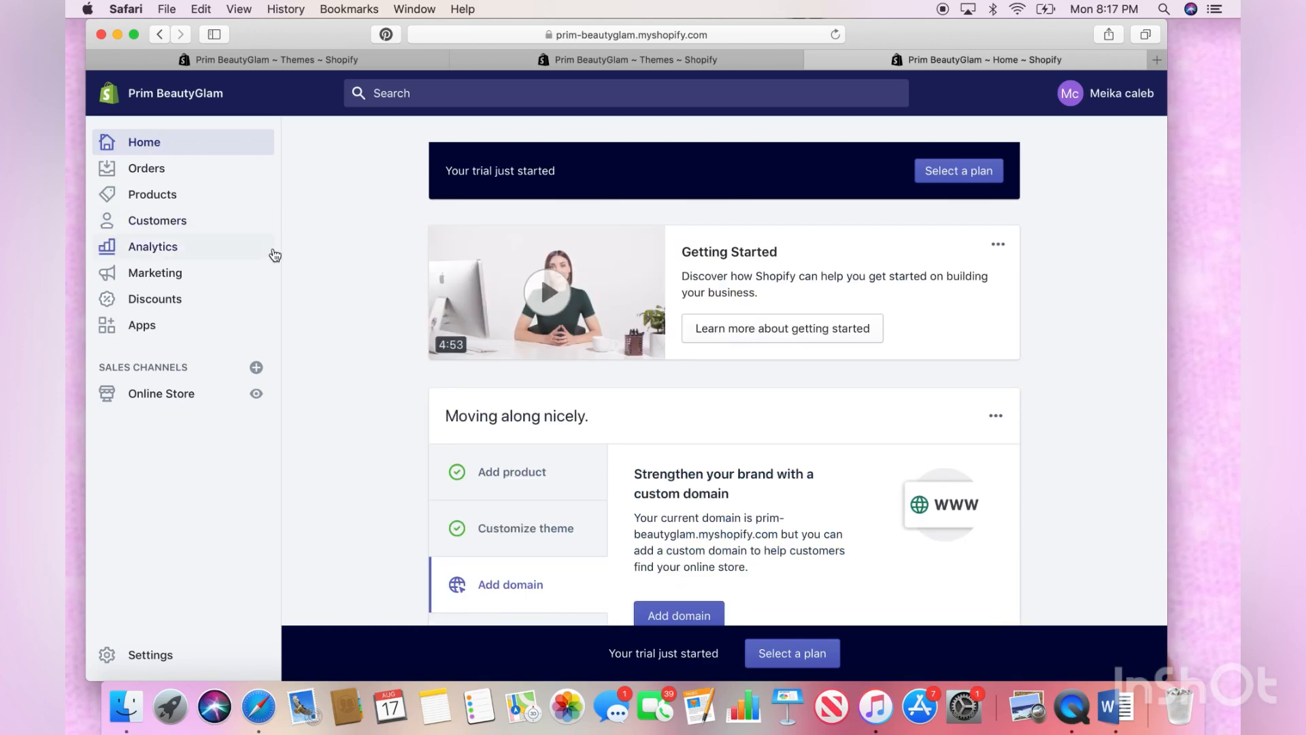
scroll(275, 254, down, 5)
scroll(274, 253, down, 2)
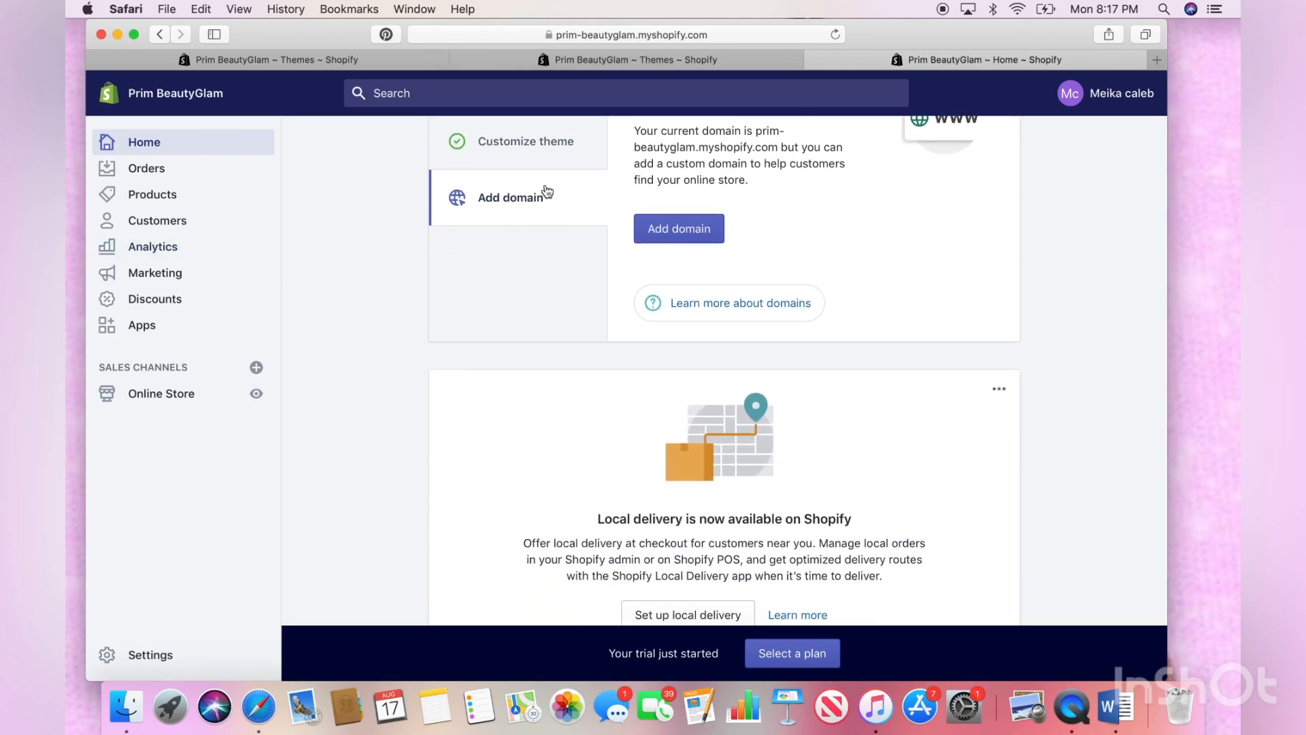
scroll(677, 332, down, 3)
scroll(677, 332, up, 4)
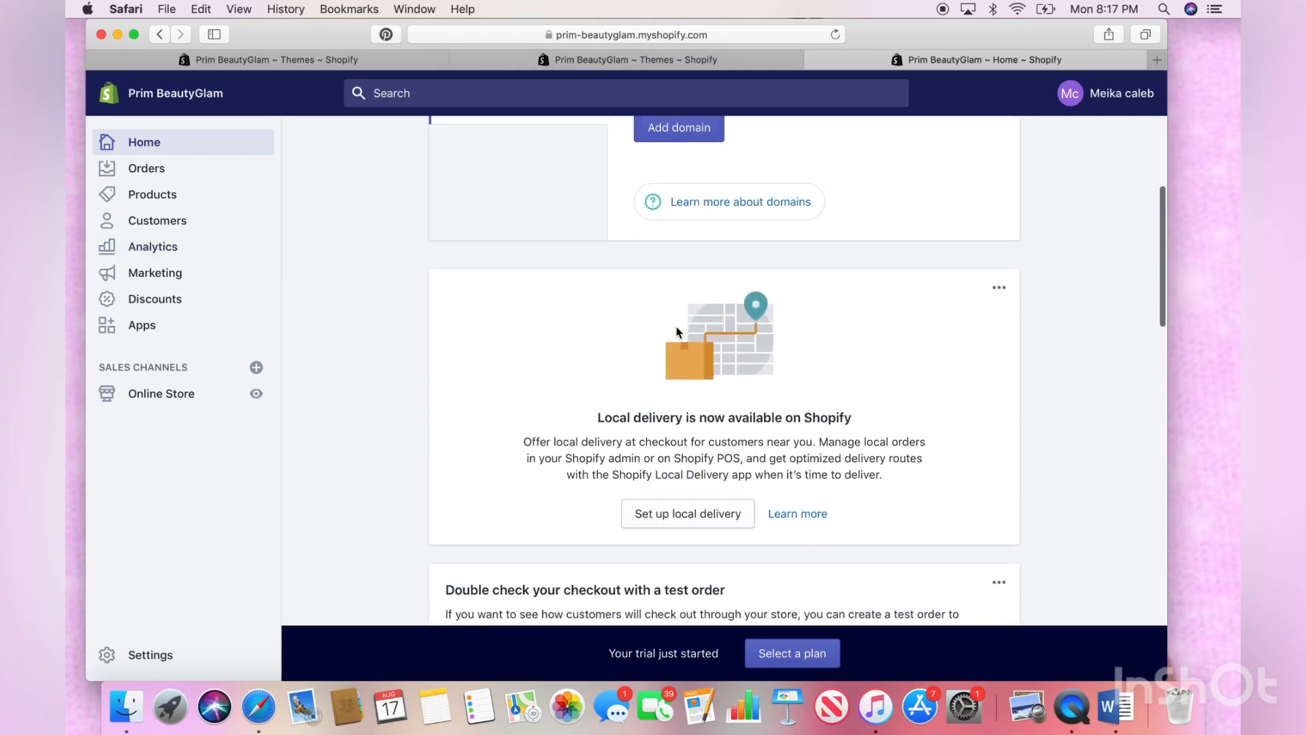
scroll(677, 332, up, 1)
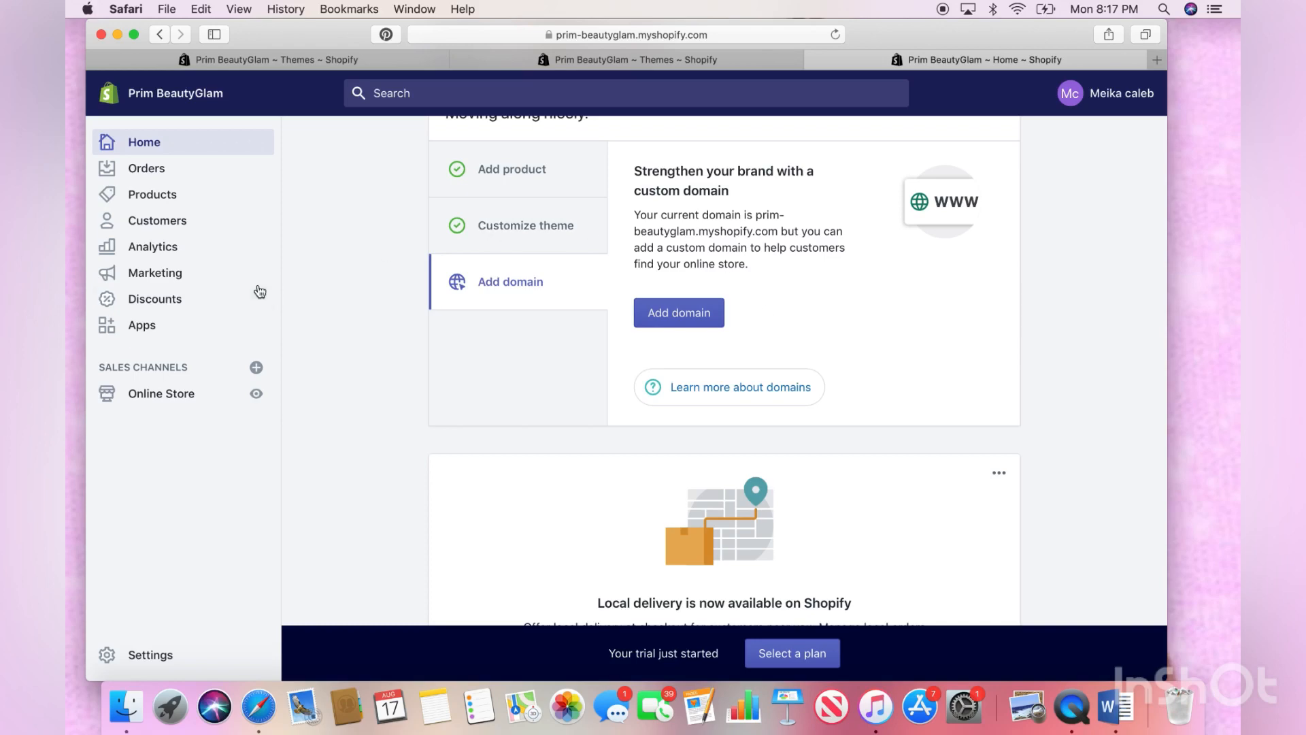
click(190, 177)
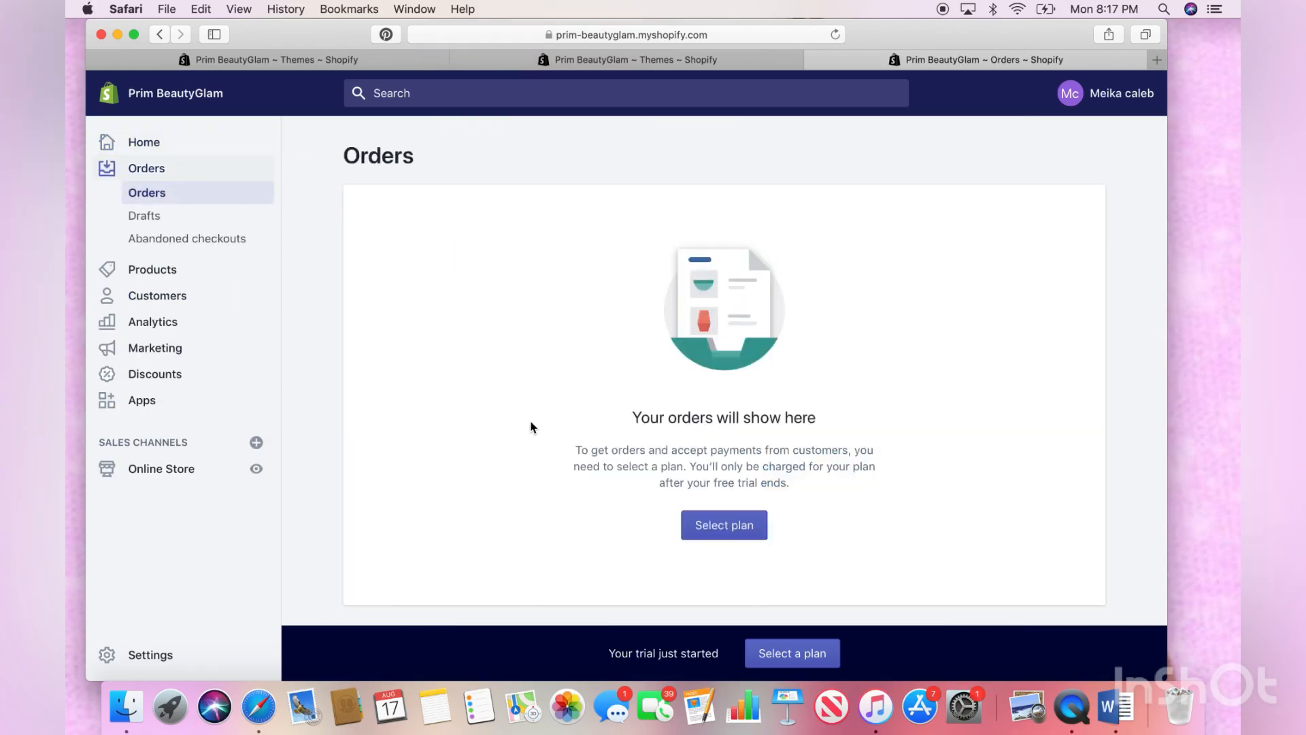
Open the Dolly 25MM lash product from the product list and set its available quantity to 3
click(163, 272)
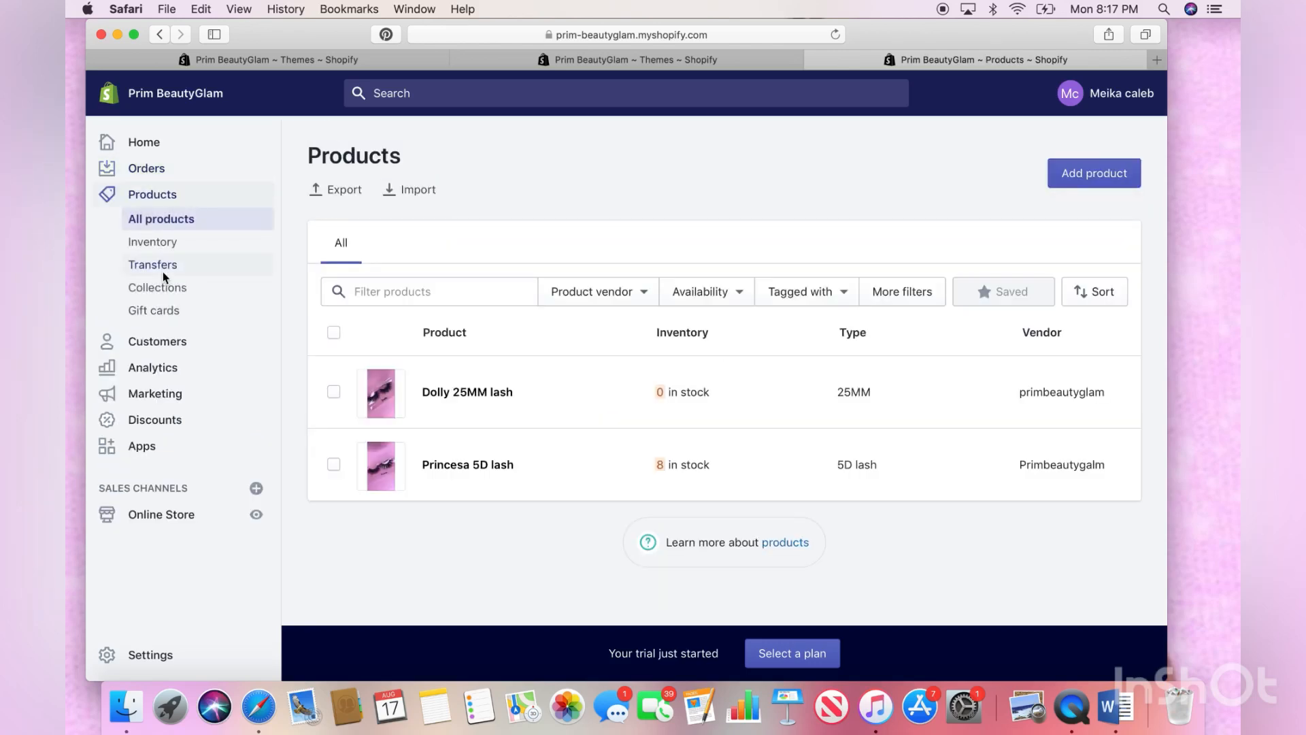
click(507, 397)
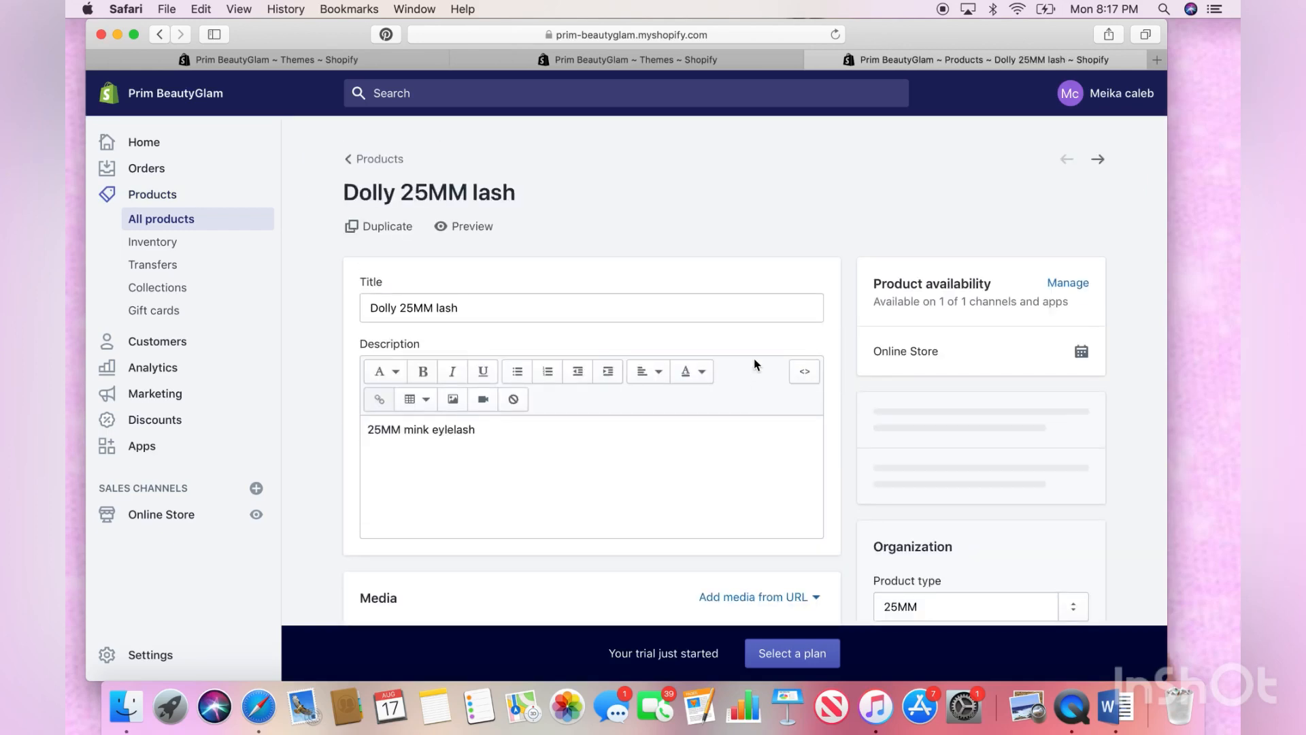
scroll(755, 366, down, 5)
scroll(755, 365, down, 8)
scroll(756, 365, up, 2)
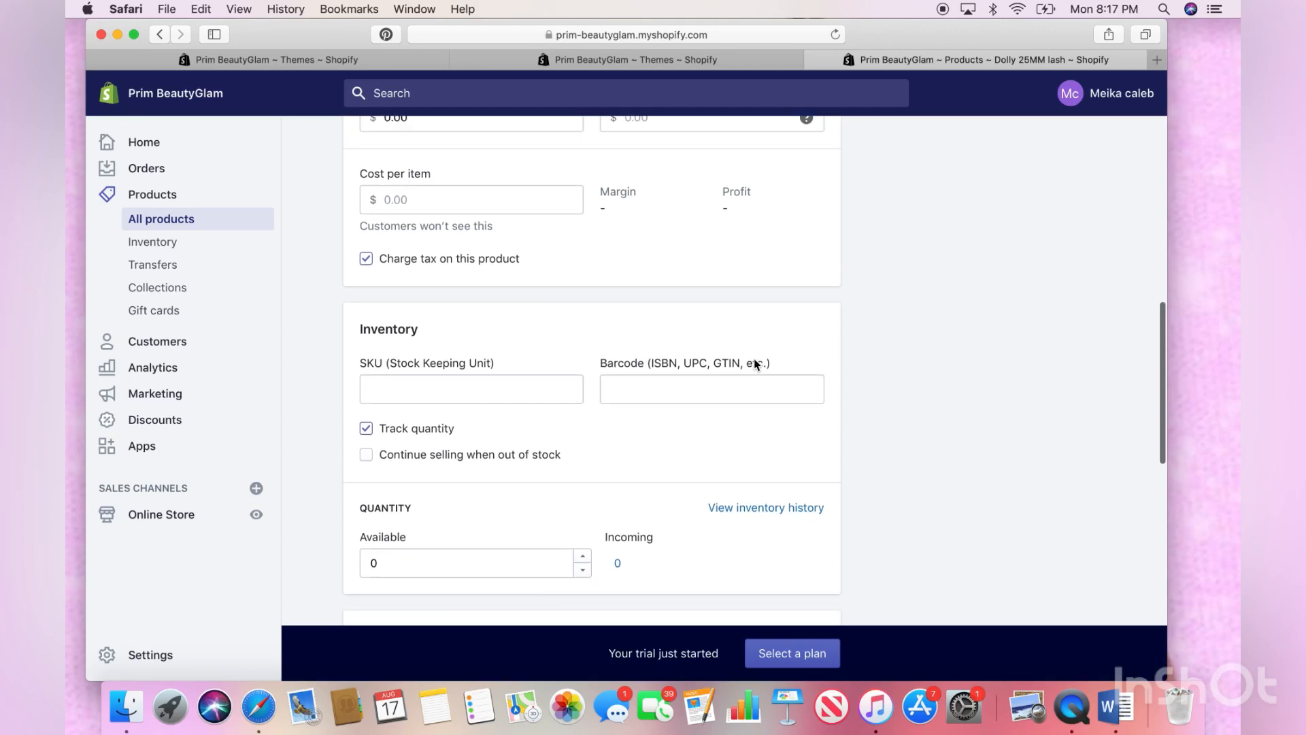
scroll(755, 365, down, 3)
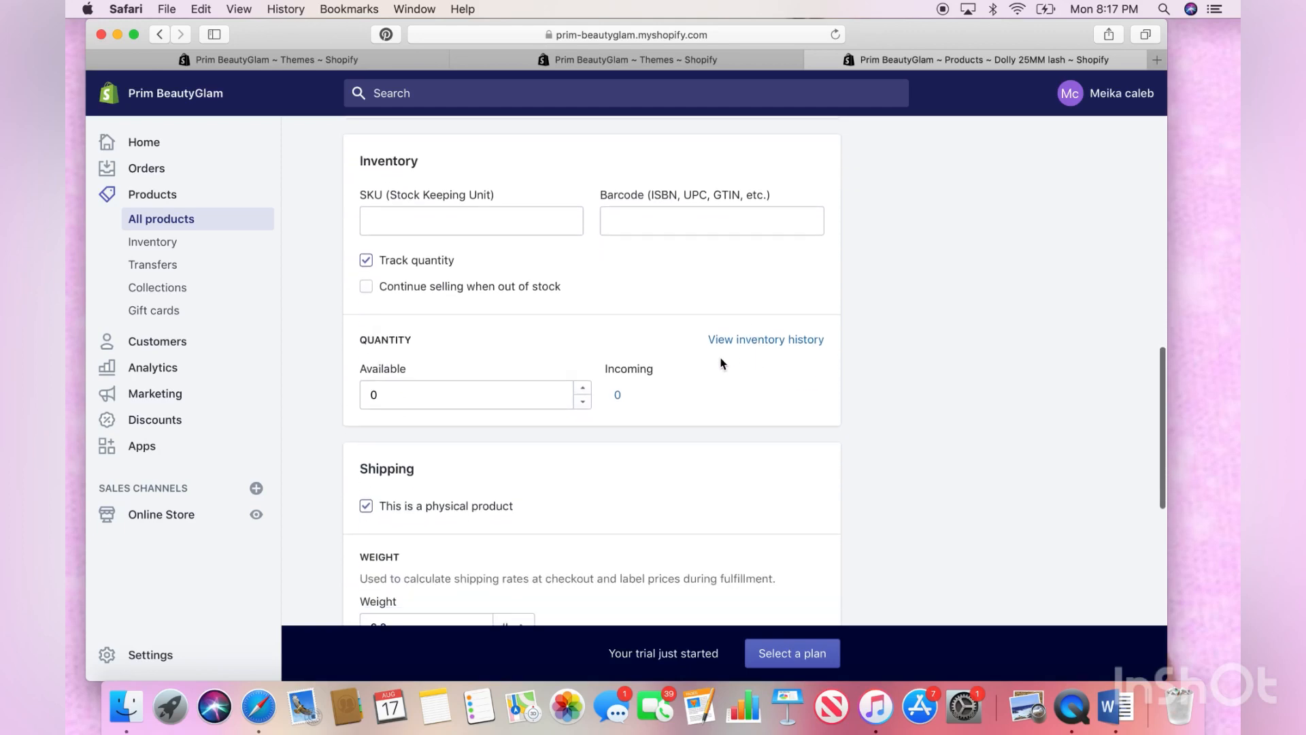
click(588, 393)
click(588, 393)
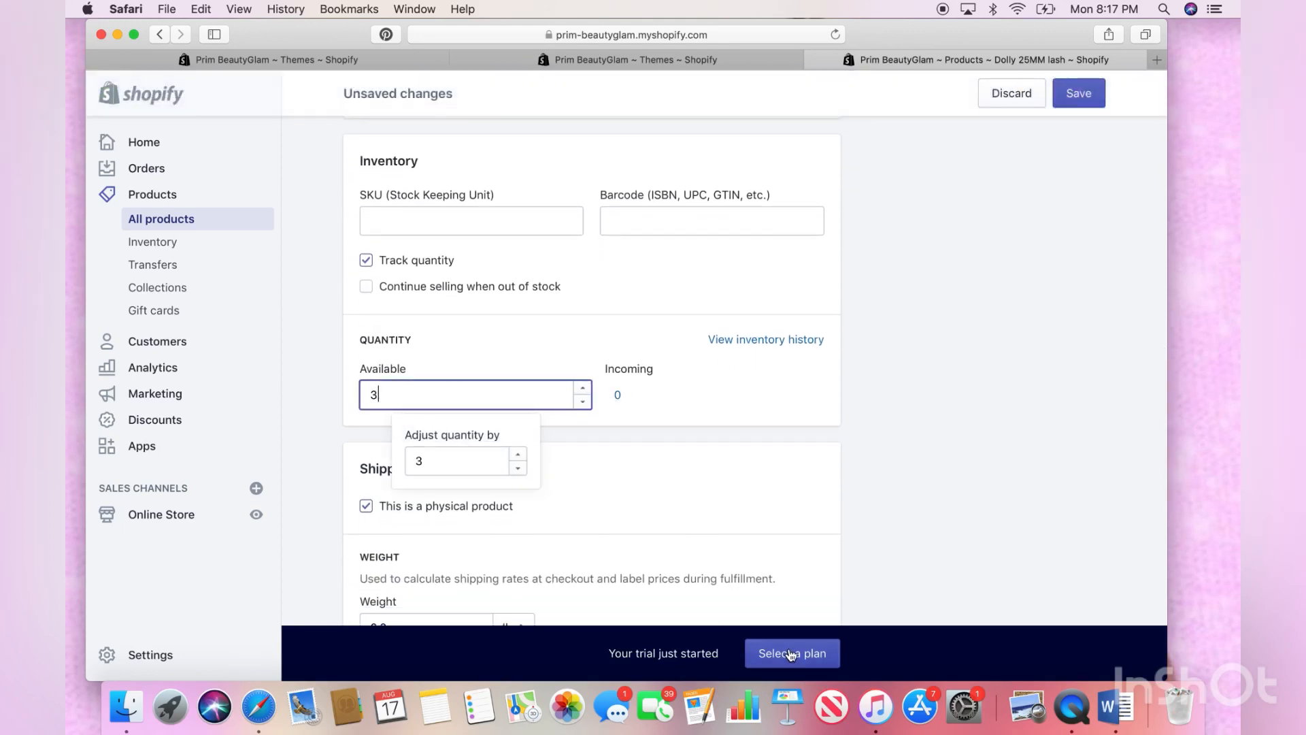
Set the Dolly 25MM lash's shipping weight to 1.4 oz
scroll(713, 432, down, 5)
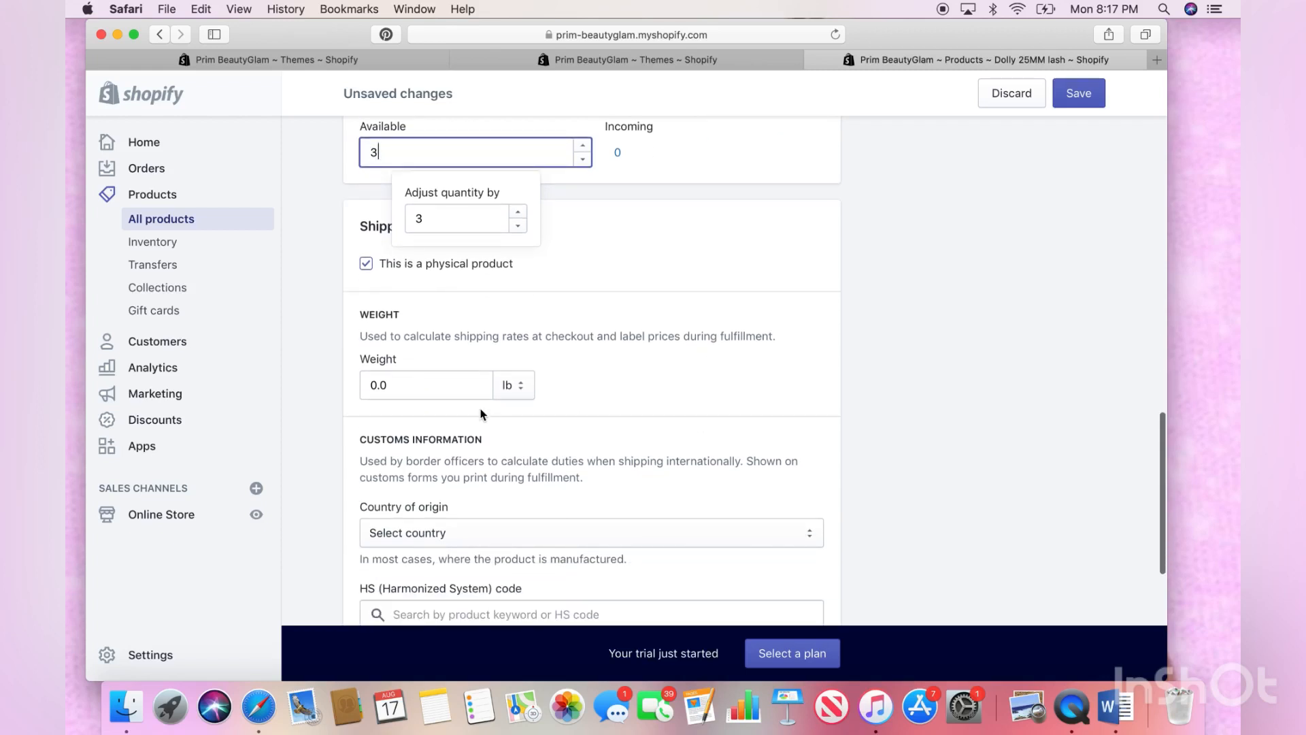
click(475, 387)
key(BackSpace)
key(BackSpace)
key(BackSpace)
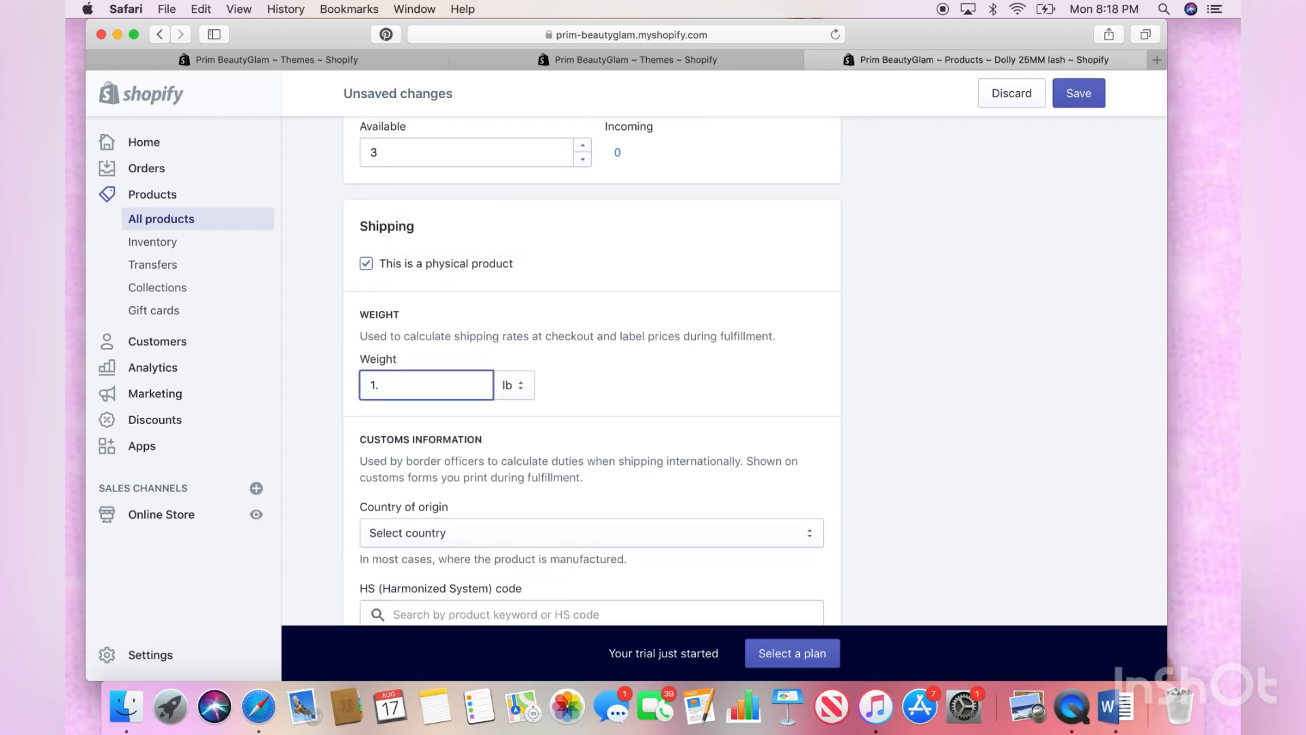
click(512, 386)
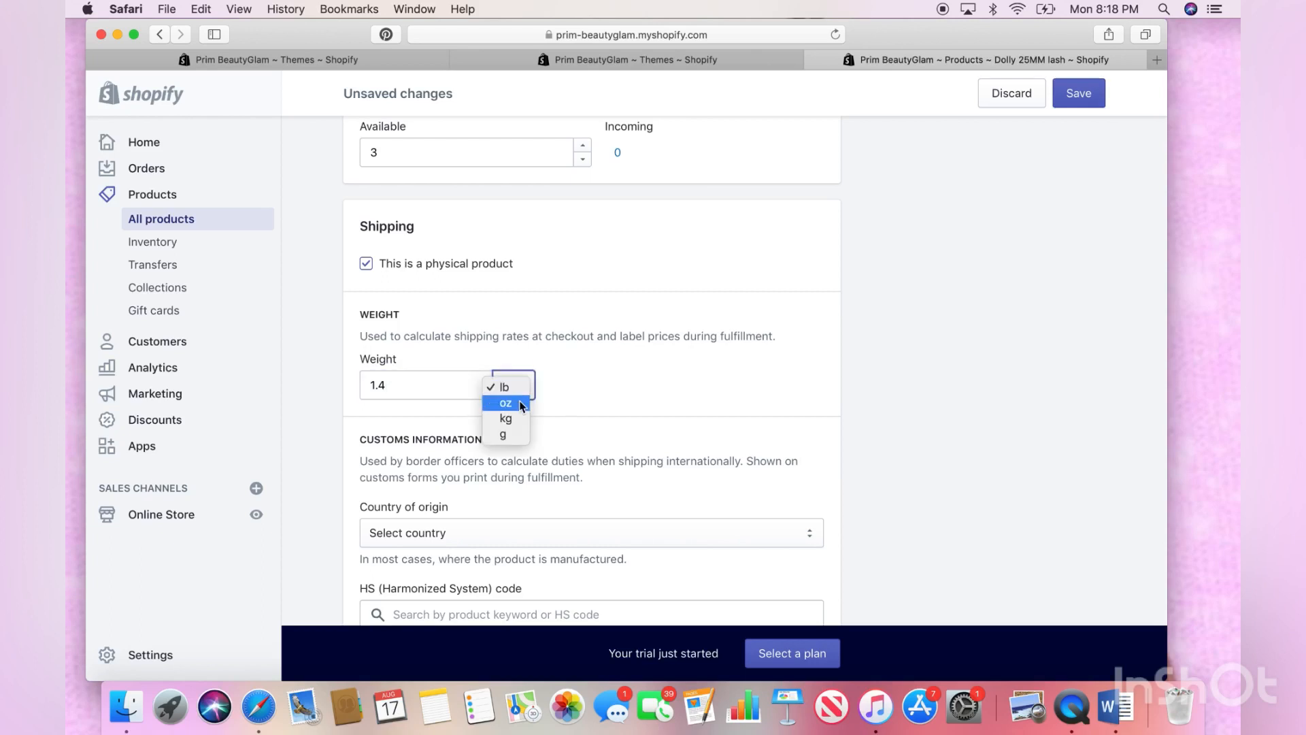
click(522, 403)
Set the country of origin in the customs information to United States and review the variants and search listing sections
scroll(522, 406, down, 6)
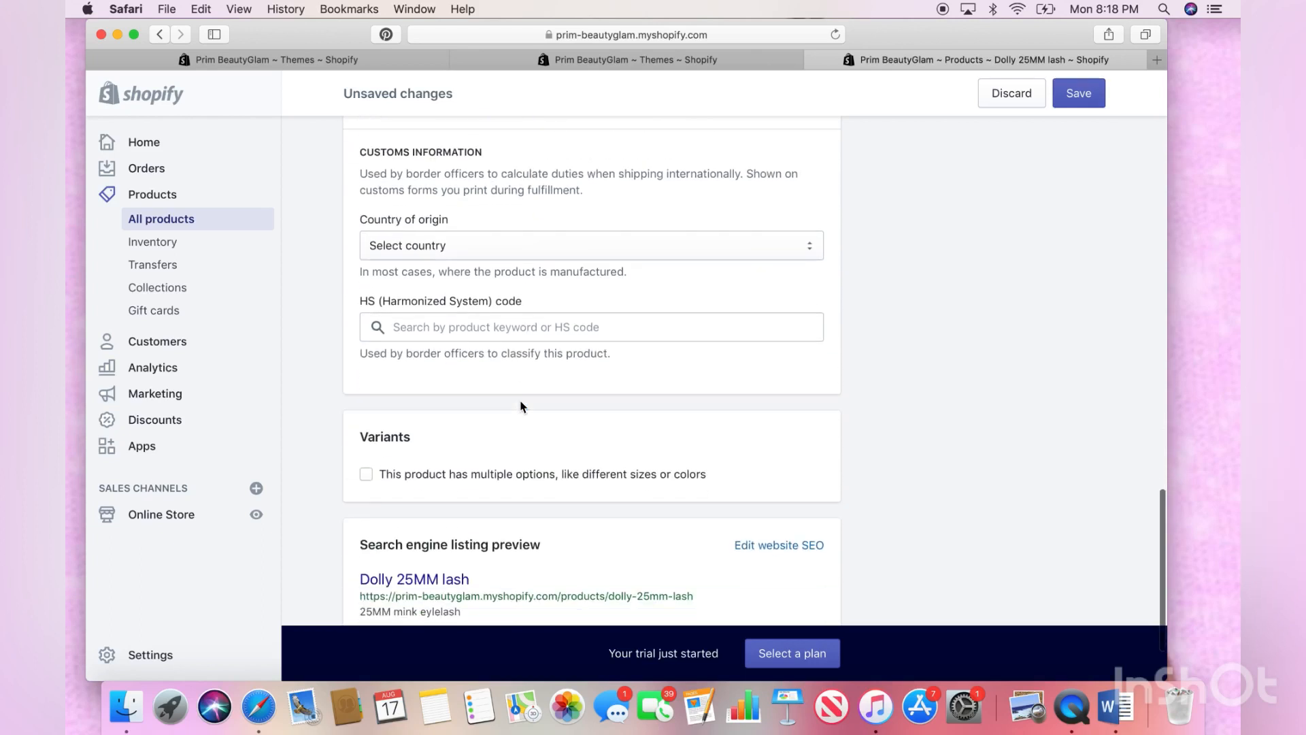
click(532, 243)
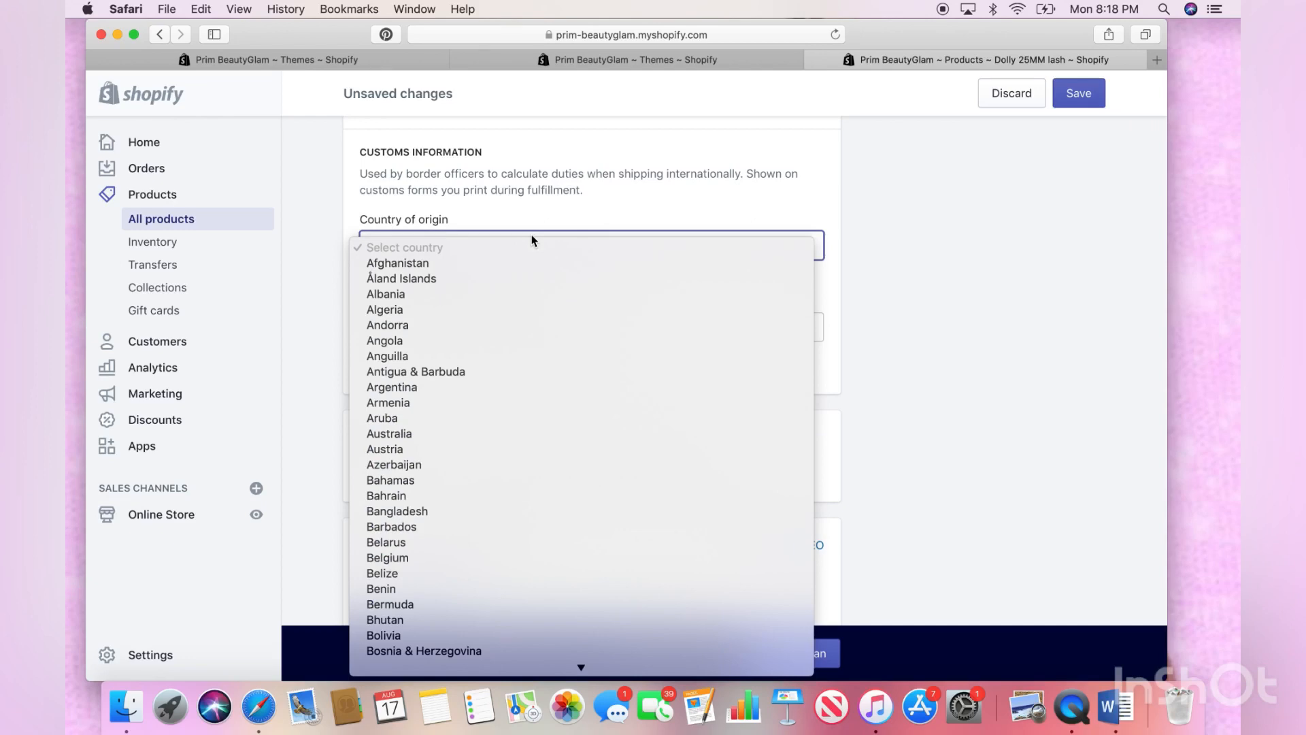
key(u)
key(Down)
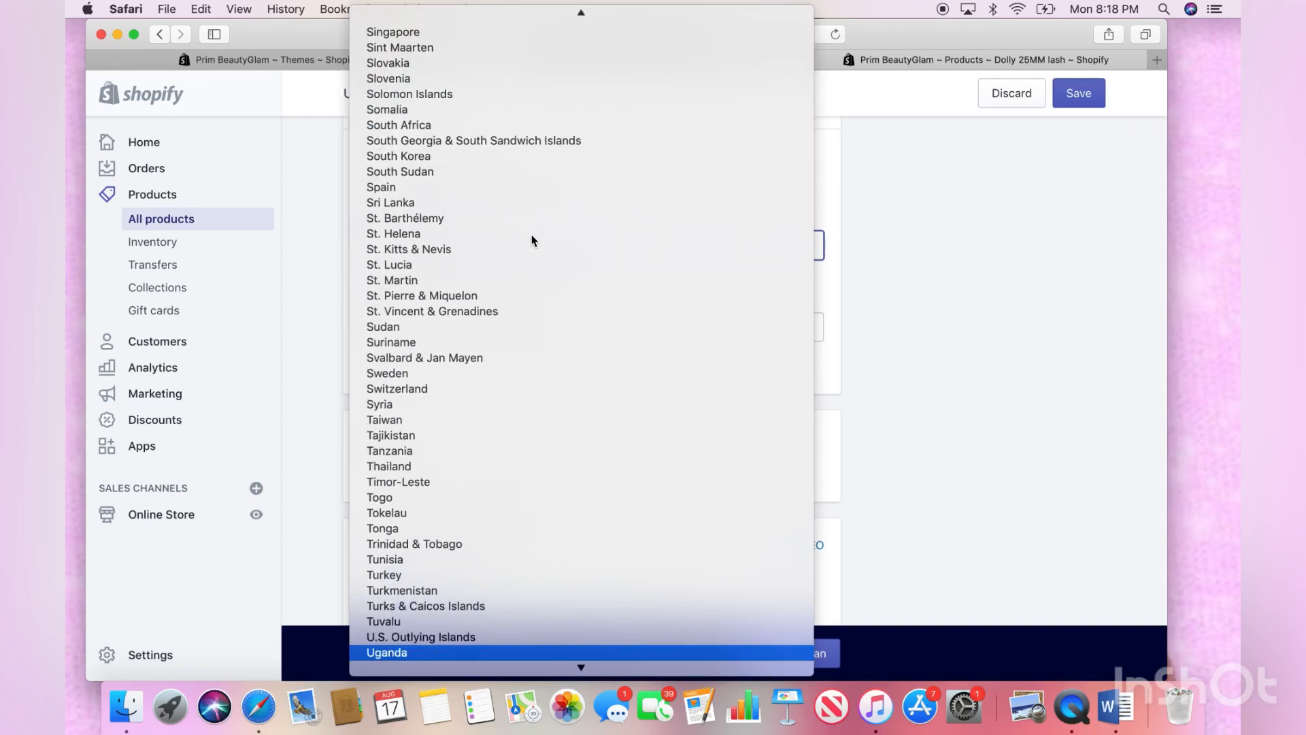
key(Down)
key(Down)
key(Down)
key(Down)
key(Down)
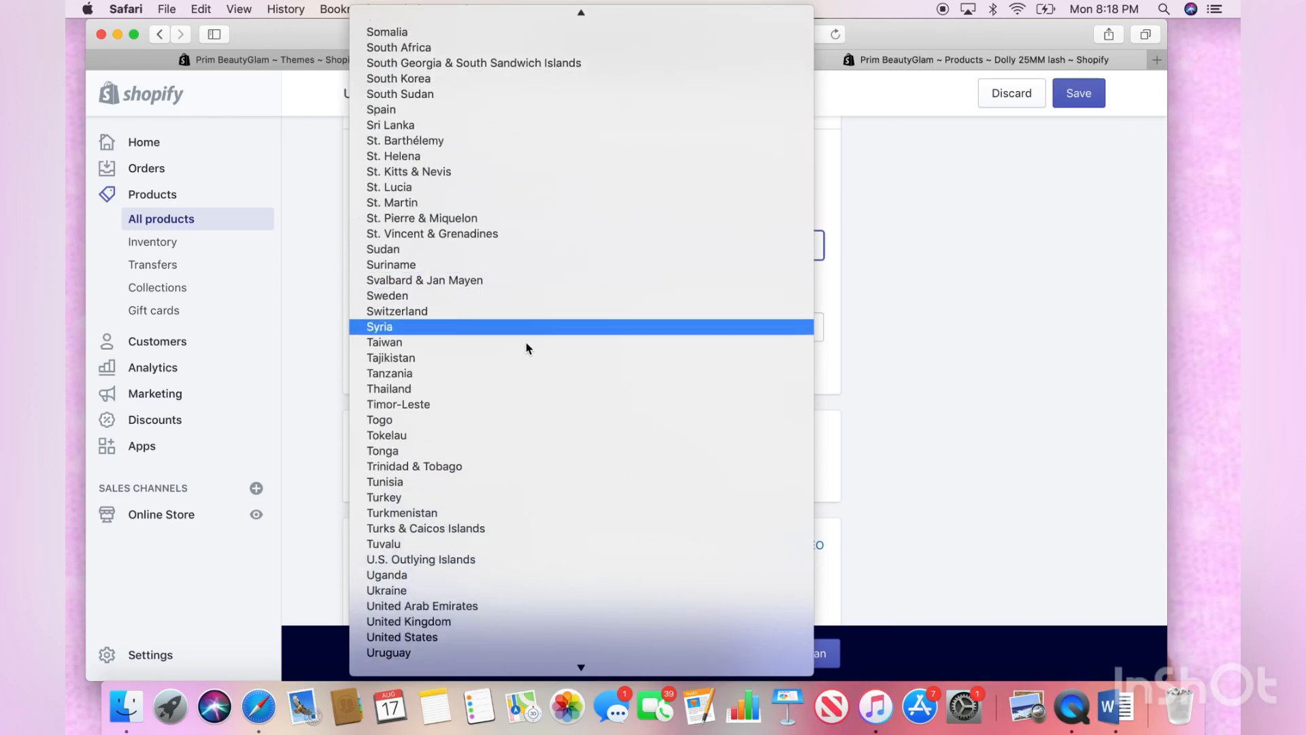
click(543, 638)
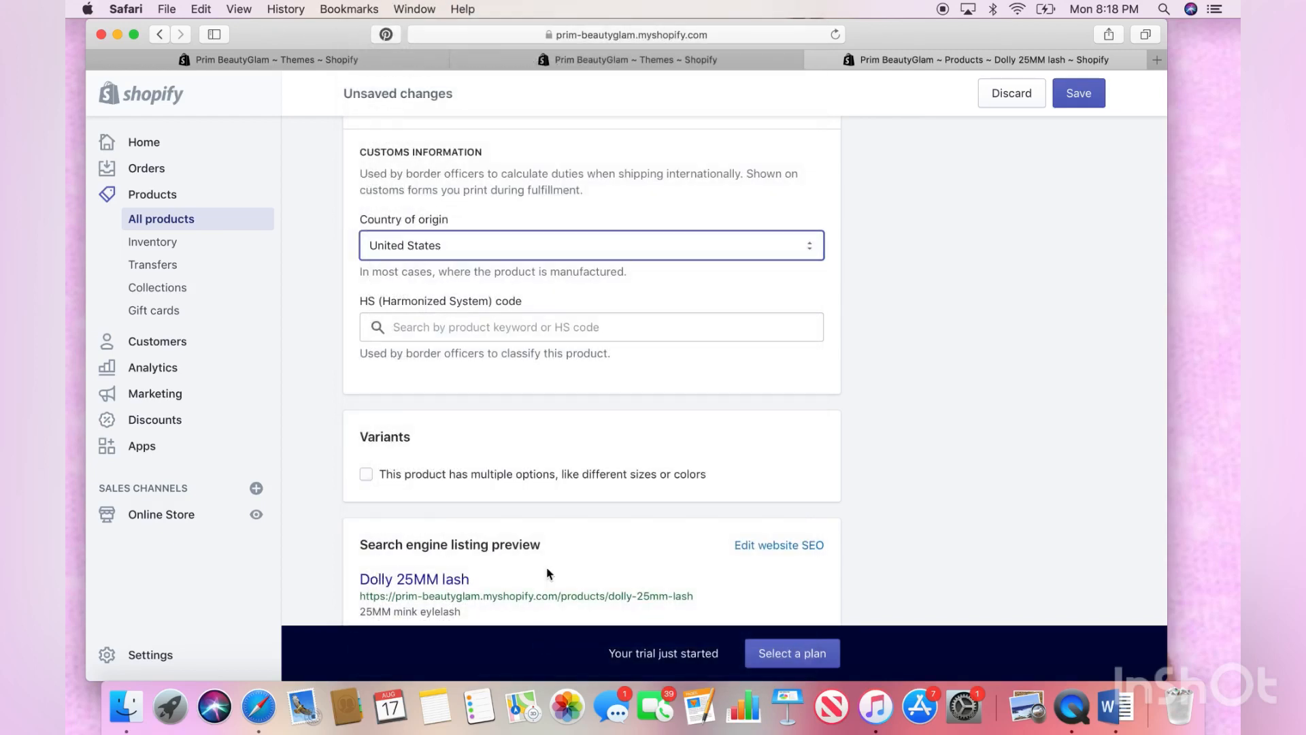
scroll(546, 573, down, 2)
scroll(548, 573, down, 2)
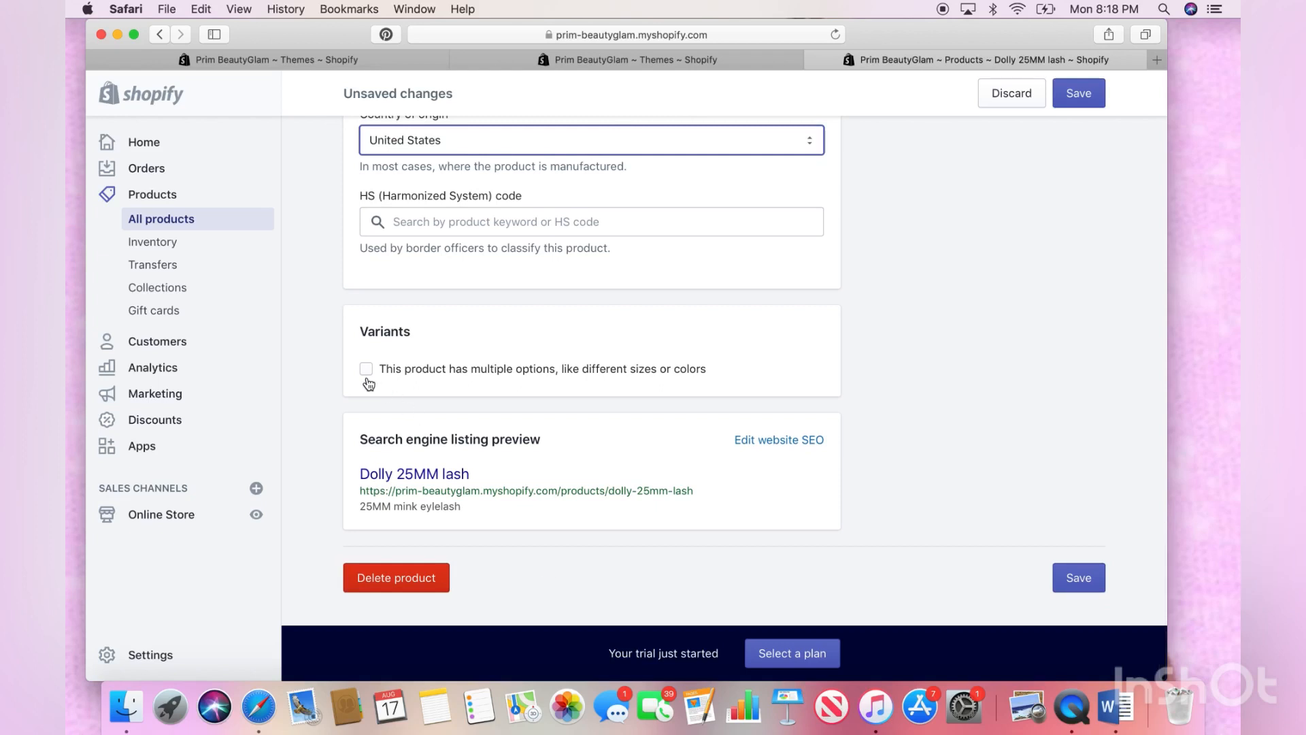
Save the changes to the Dolly 25MM lash product and open the Customers page
click(1077, 99)
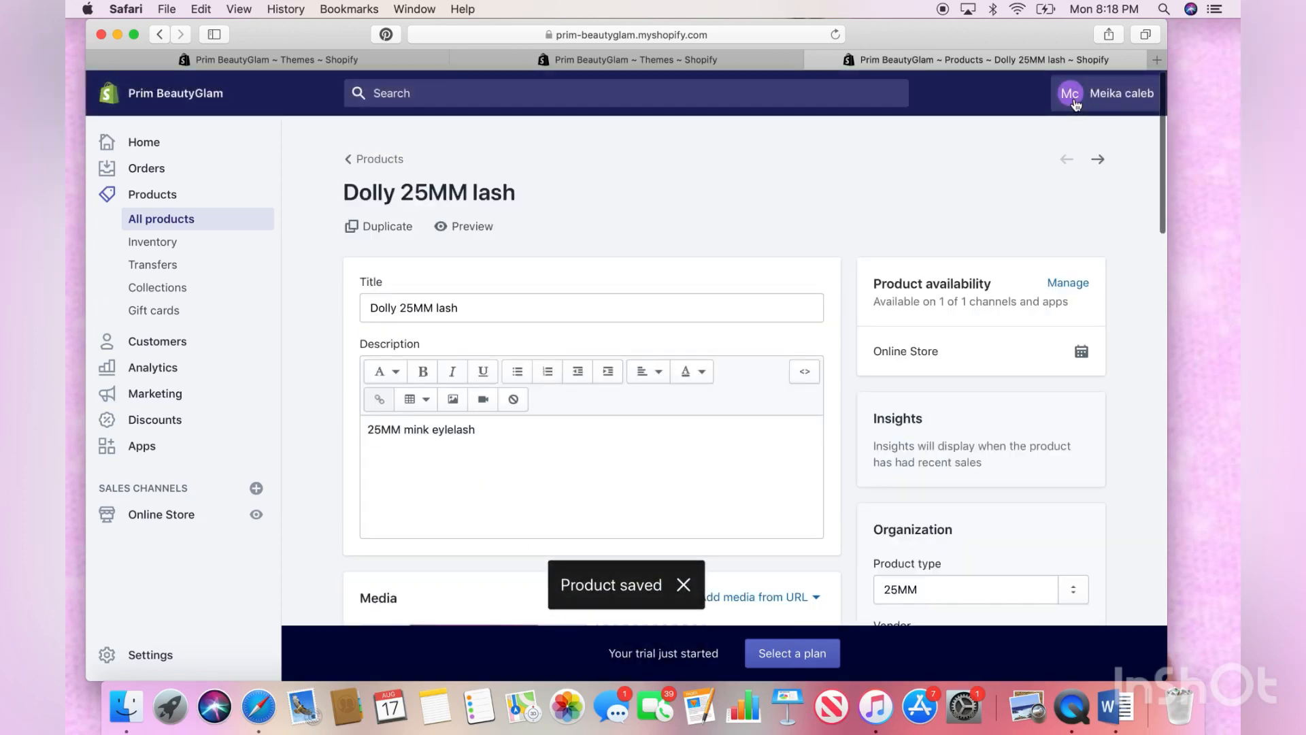
click(204, 347)
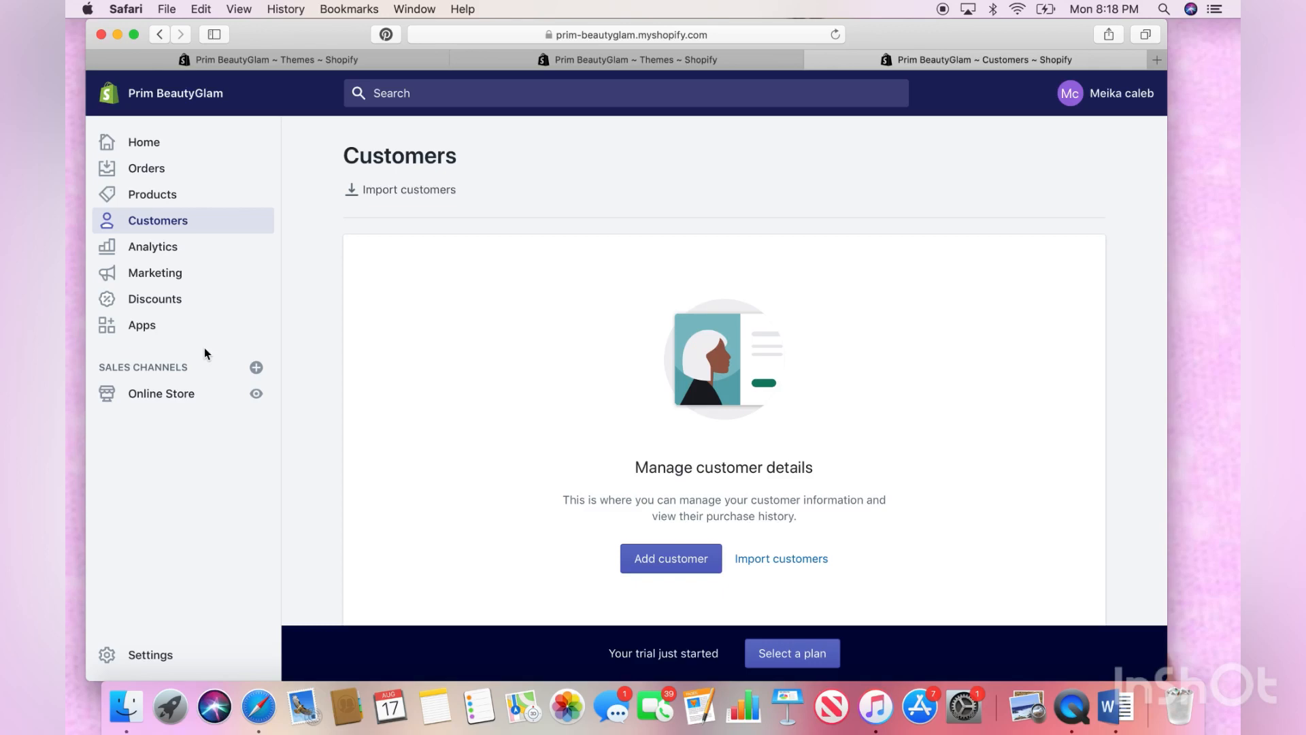
Examine the analytics overview dashboard, from total sales and store sessions down to sales attributed to marketing
click(171, 249)
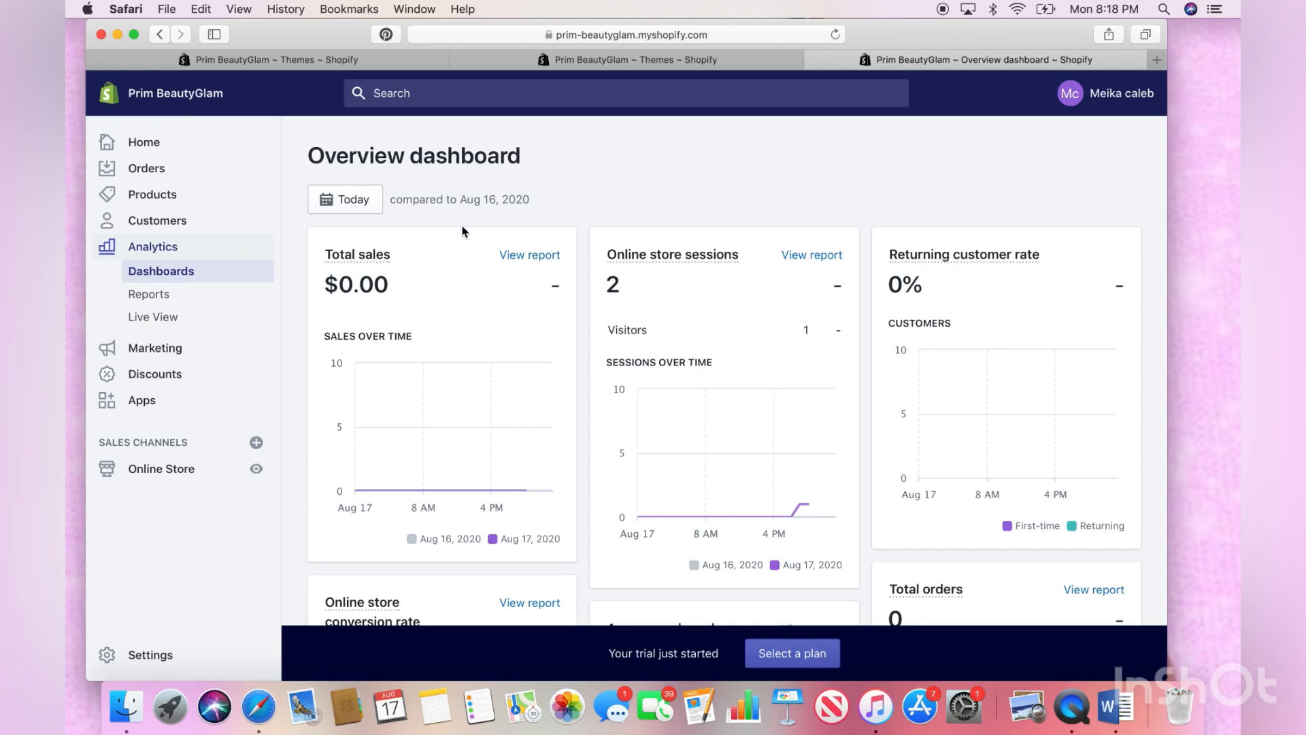
scroll(463, 232, down, 3)
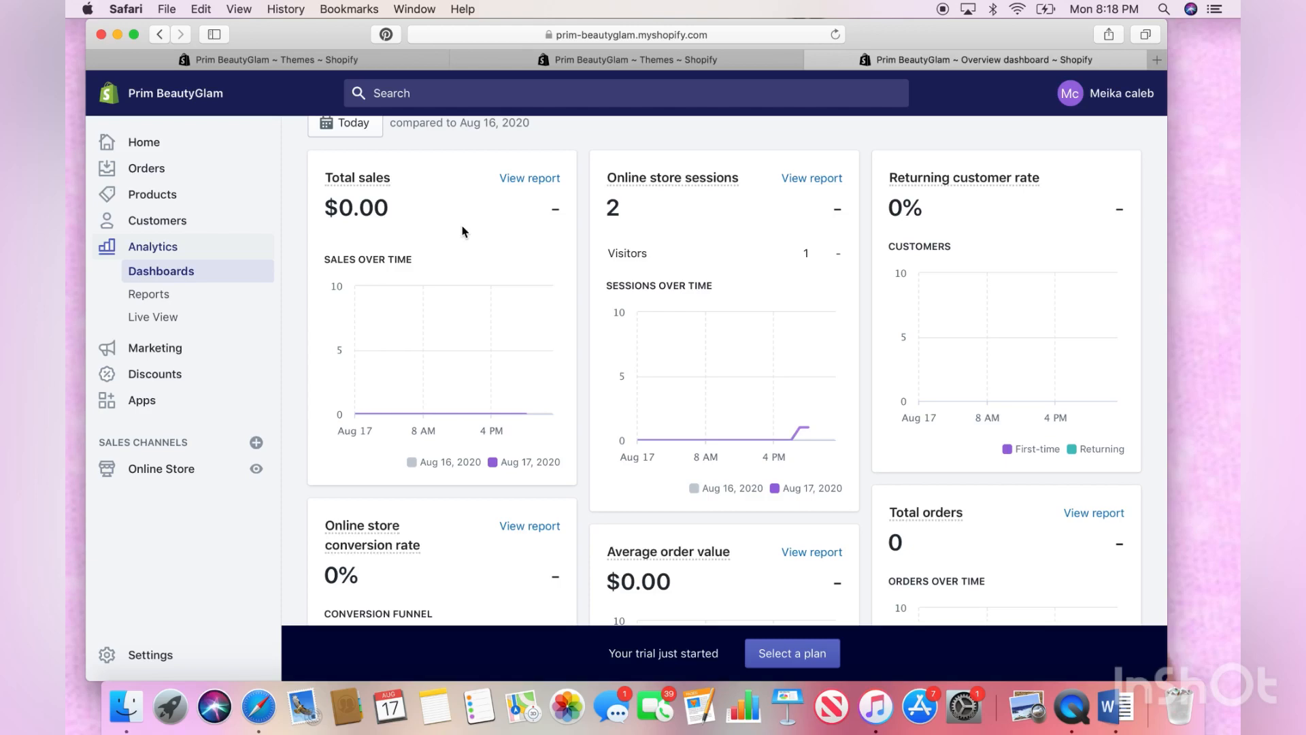
scroll(544, 235, down, 10)
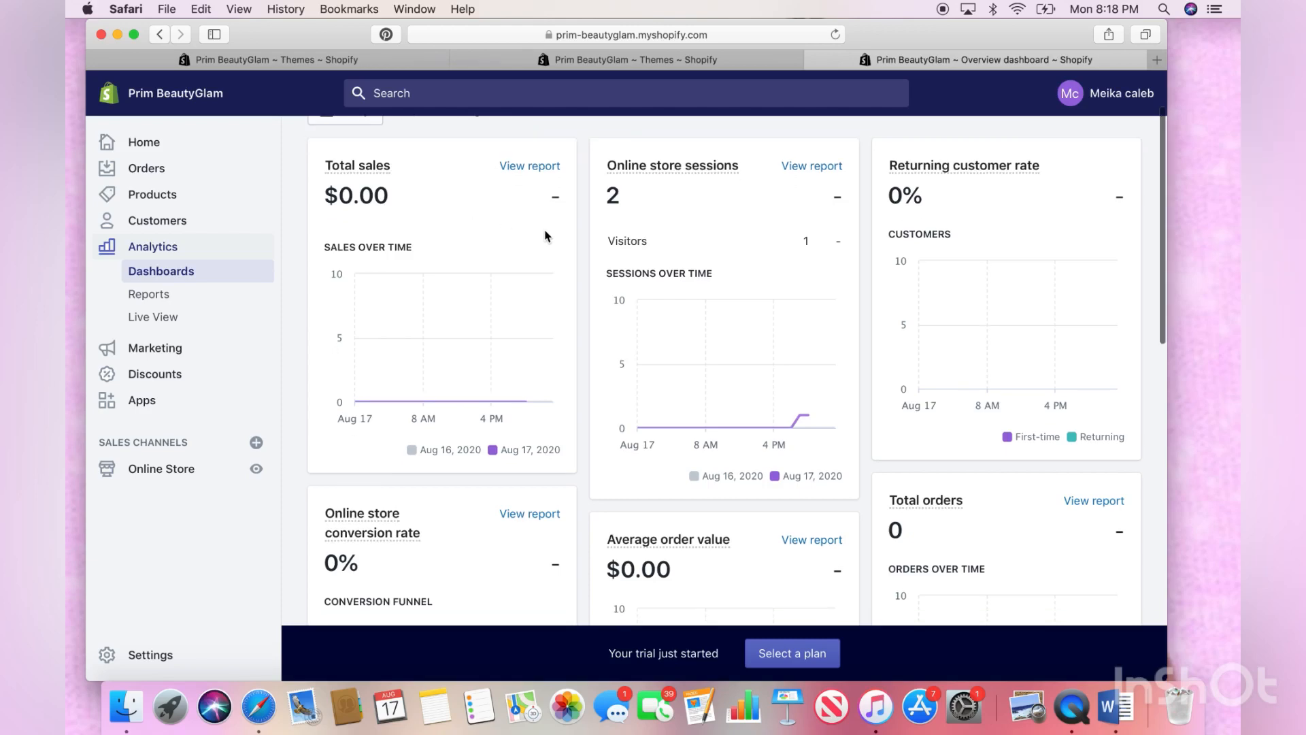
scroll(545, 235, down, 1)
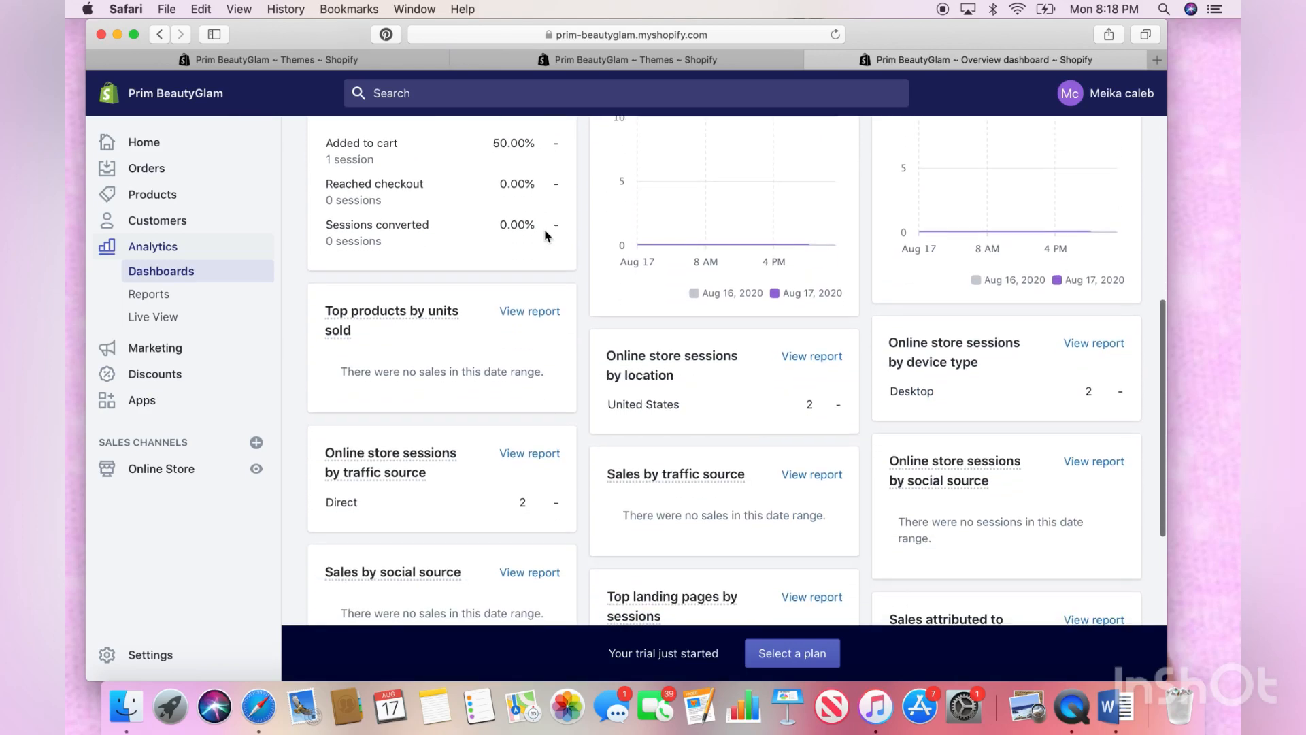
scroll(545, 236, down, 8)
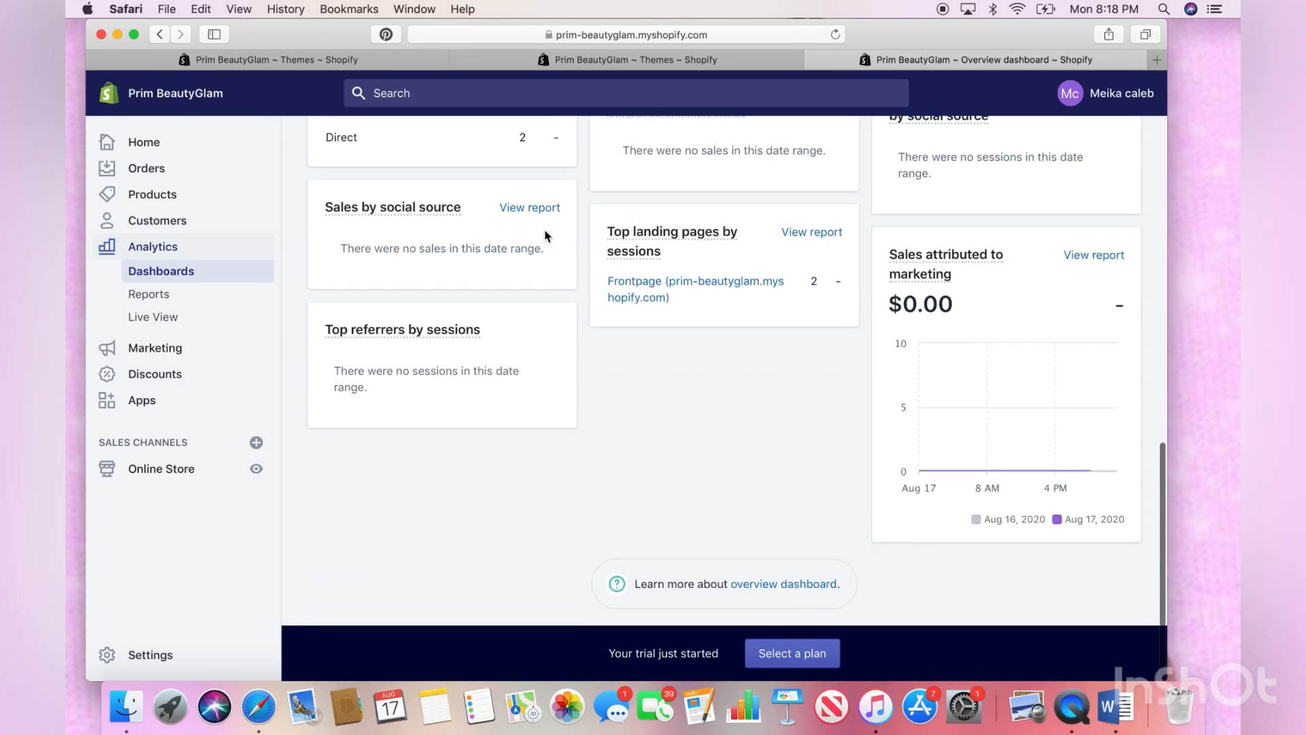
scroll(545, 235, up, 15)
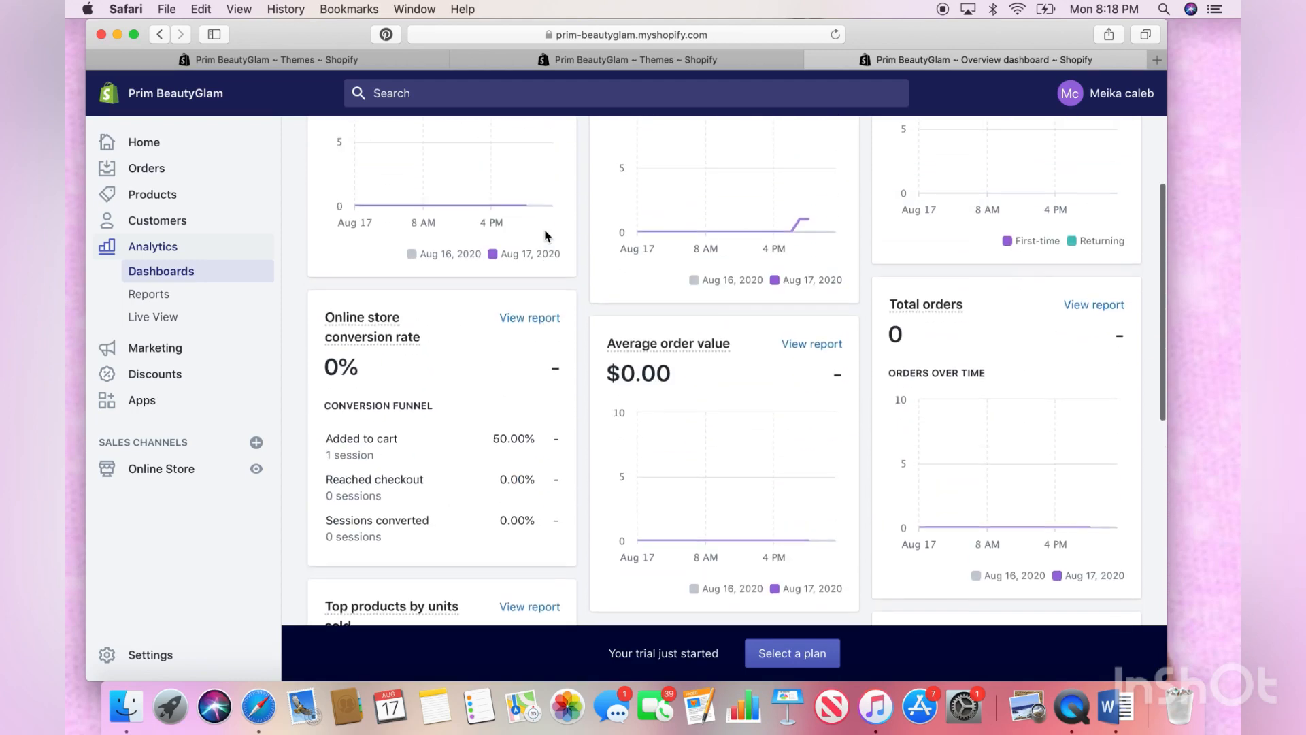
scroll(545, 235, up, 3)
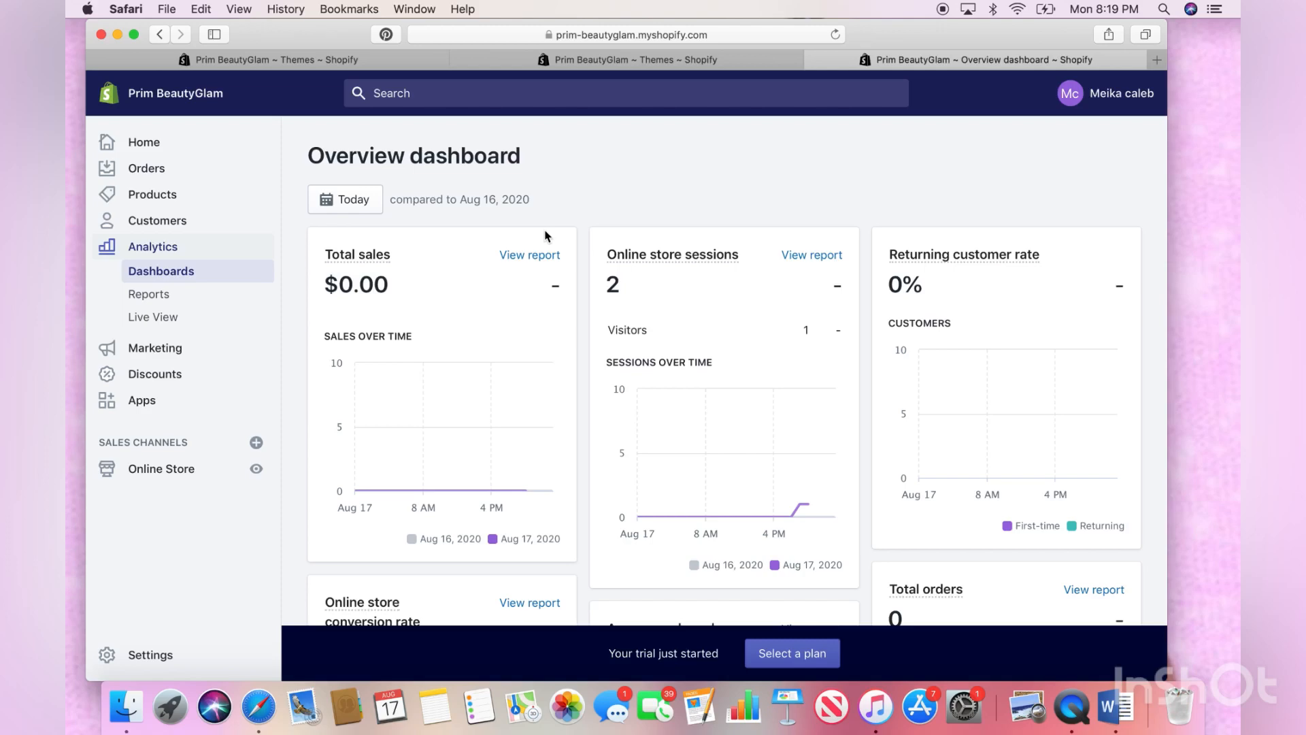
Look at the Discounts page and the Marketing overview
click(171, 372)
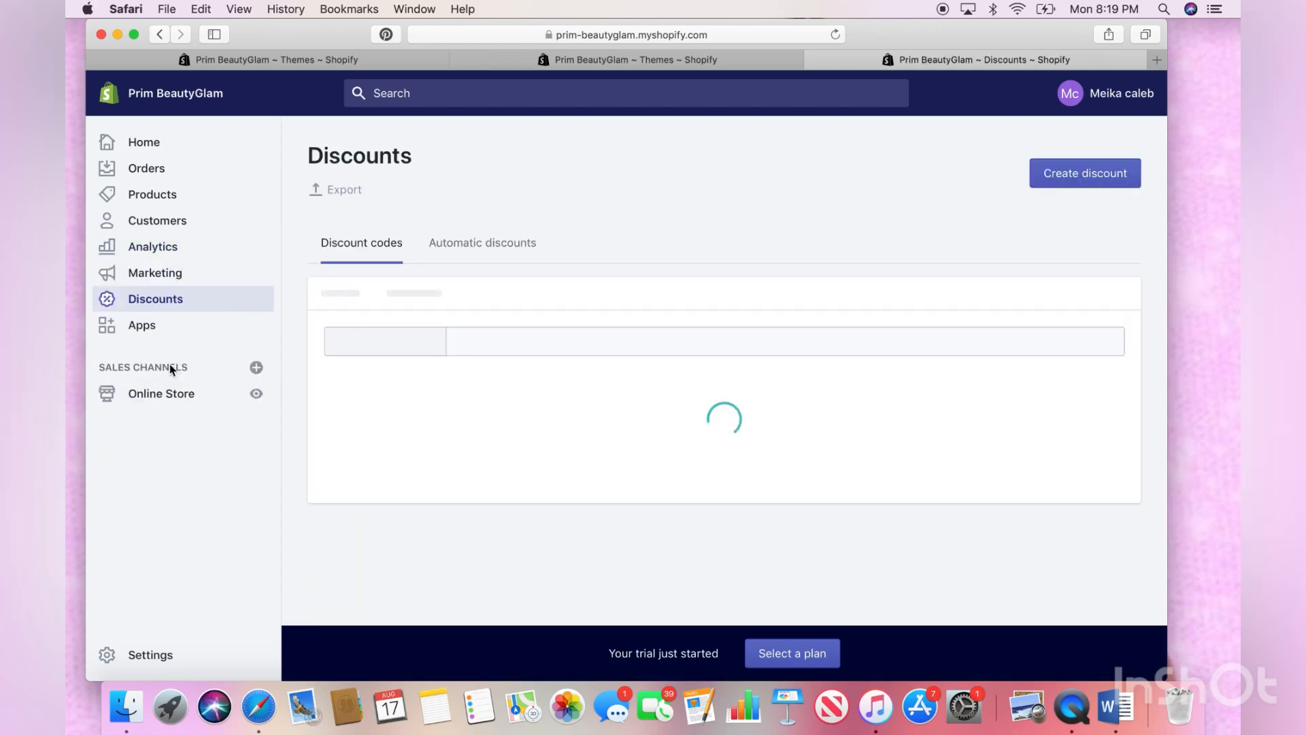
scroll(232, 286, down, 1)
click(229, 279)
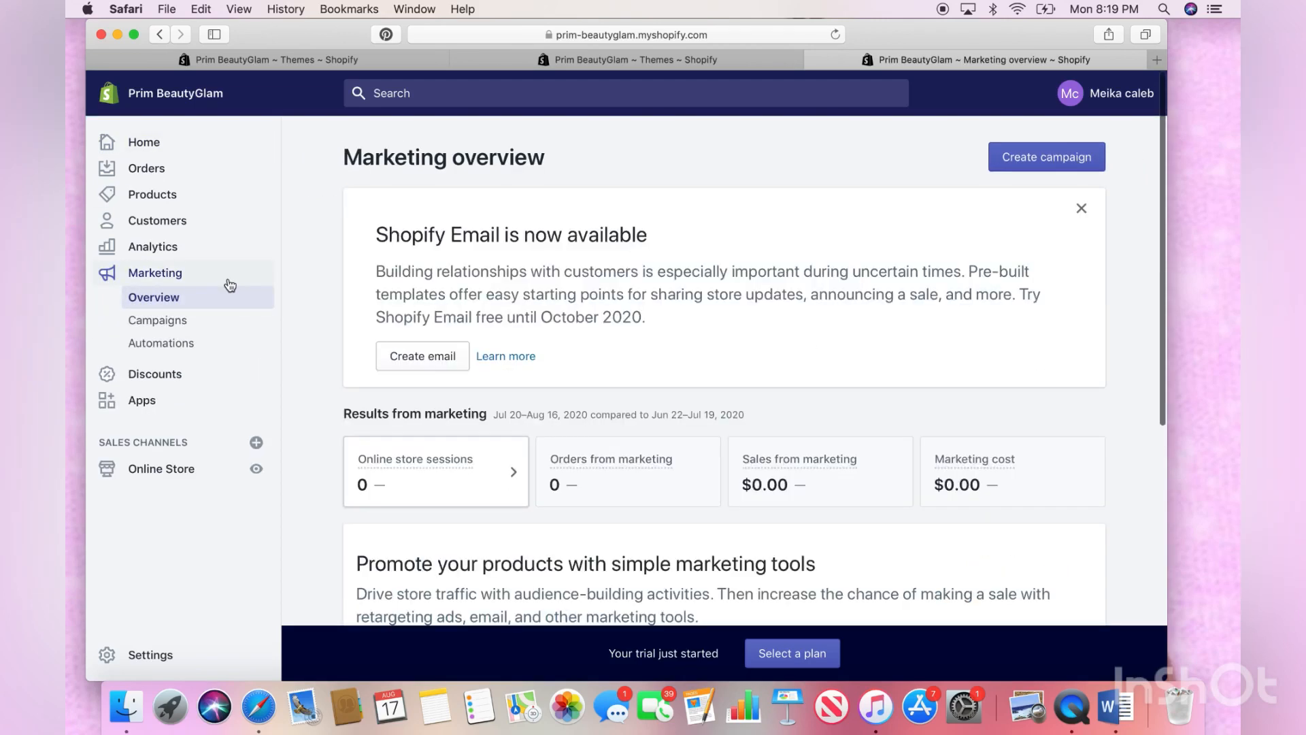
Start a new discount that customers enter at checkout and name its code NEW
click(219, 375)
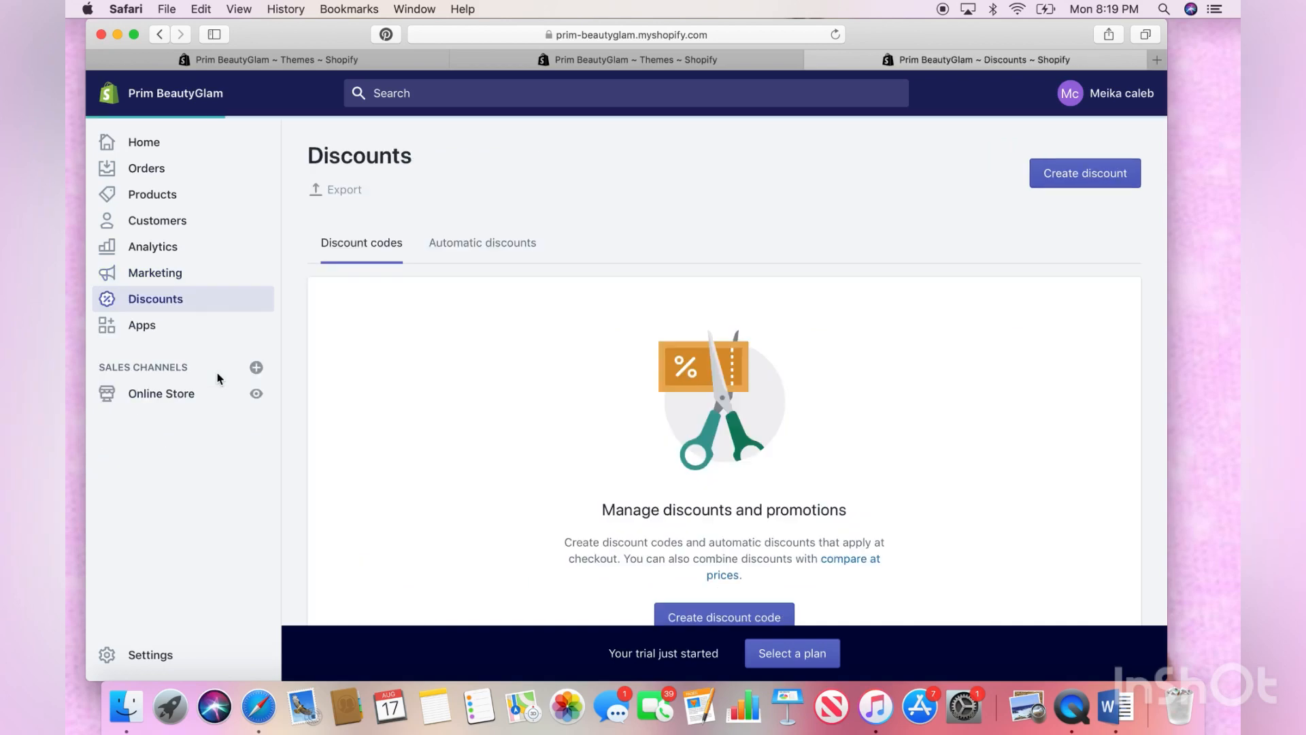
click(1109, 173)
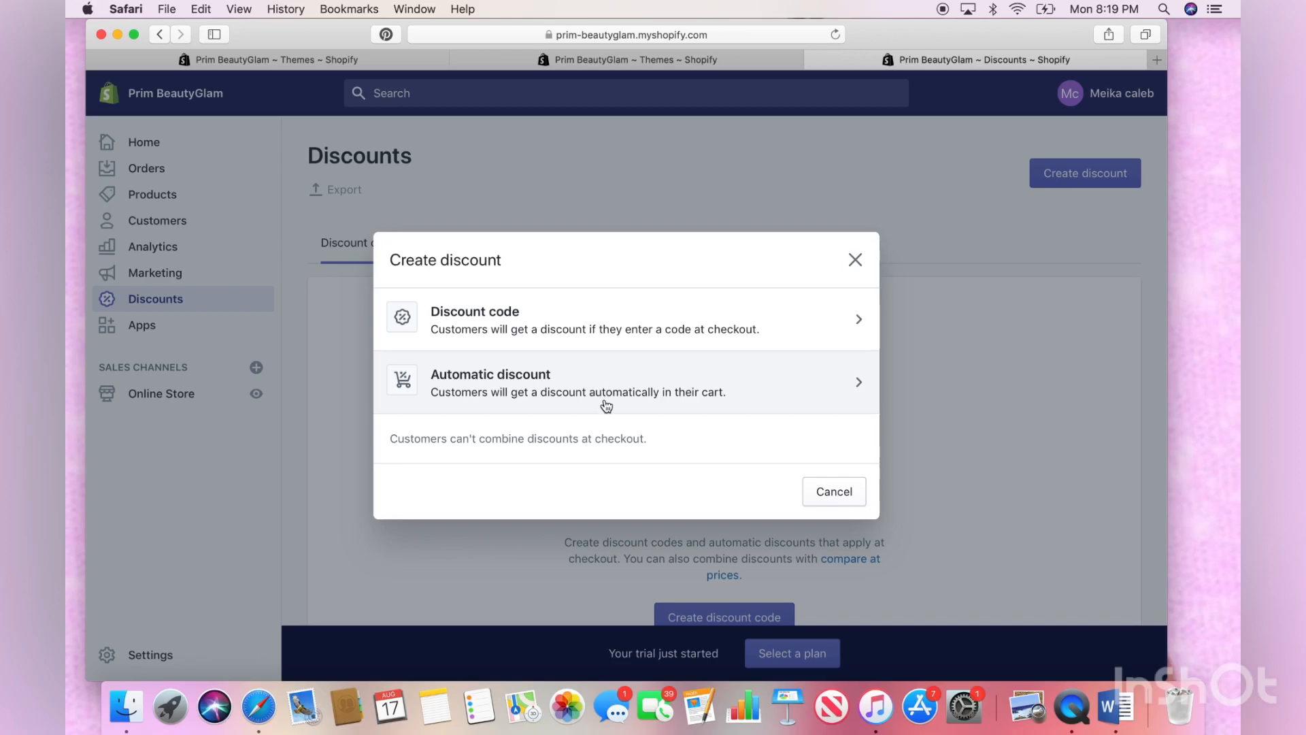
click(609, 327)
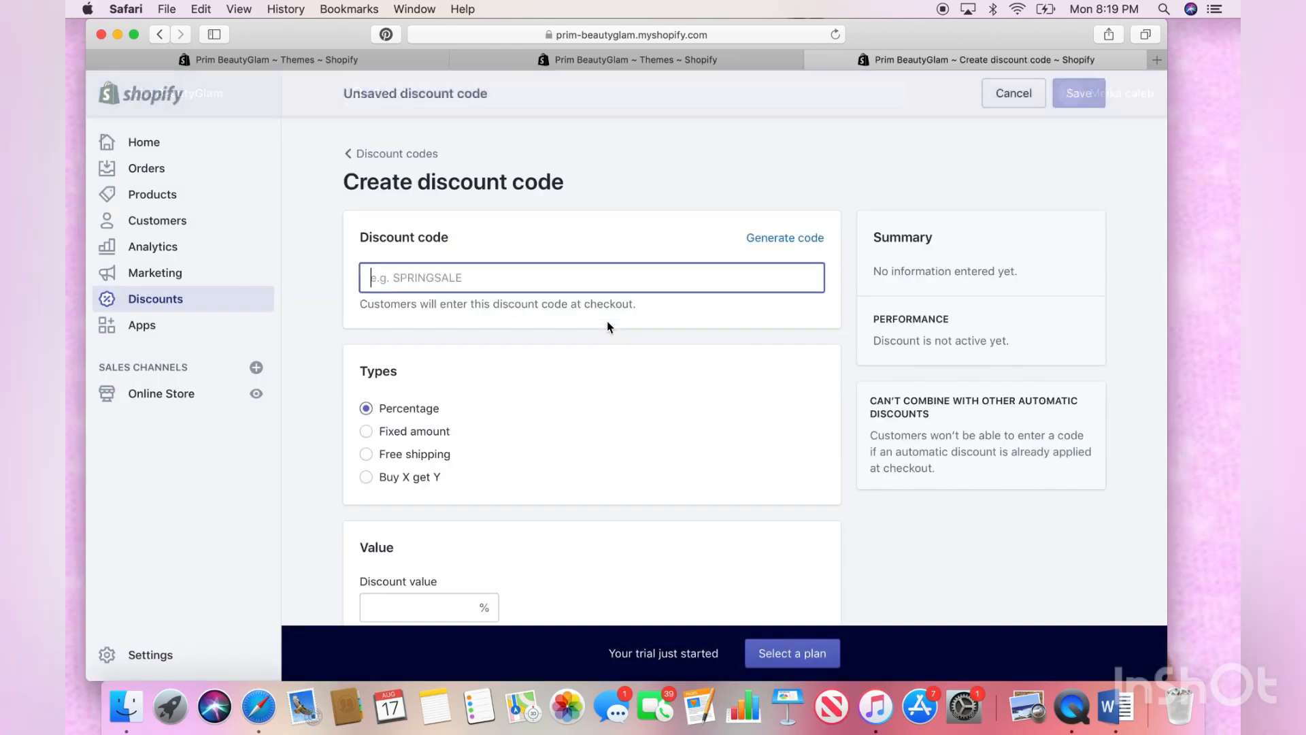
text(N)
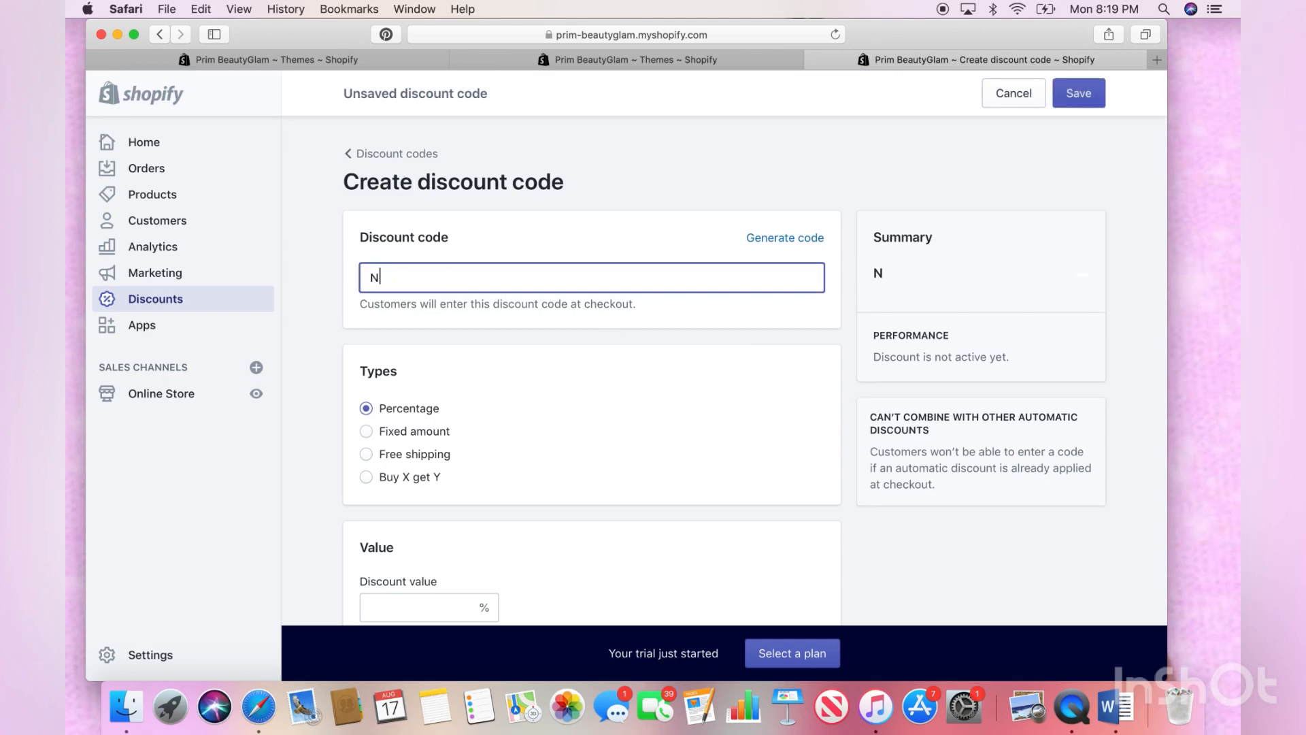
text(EW)
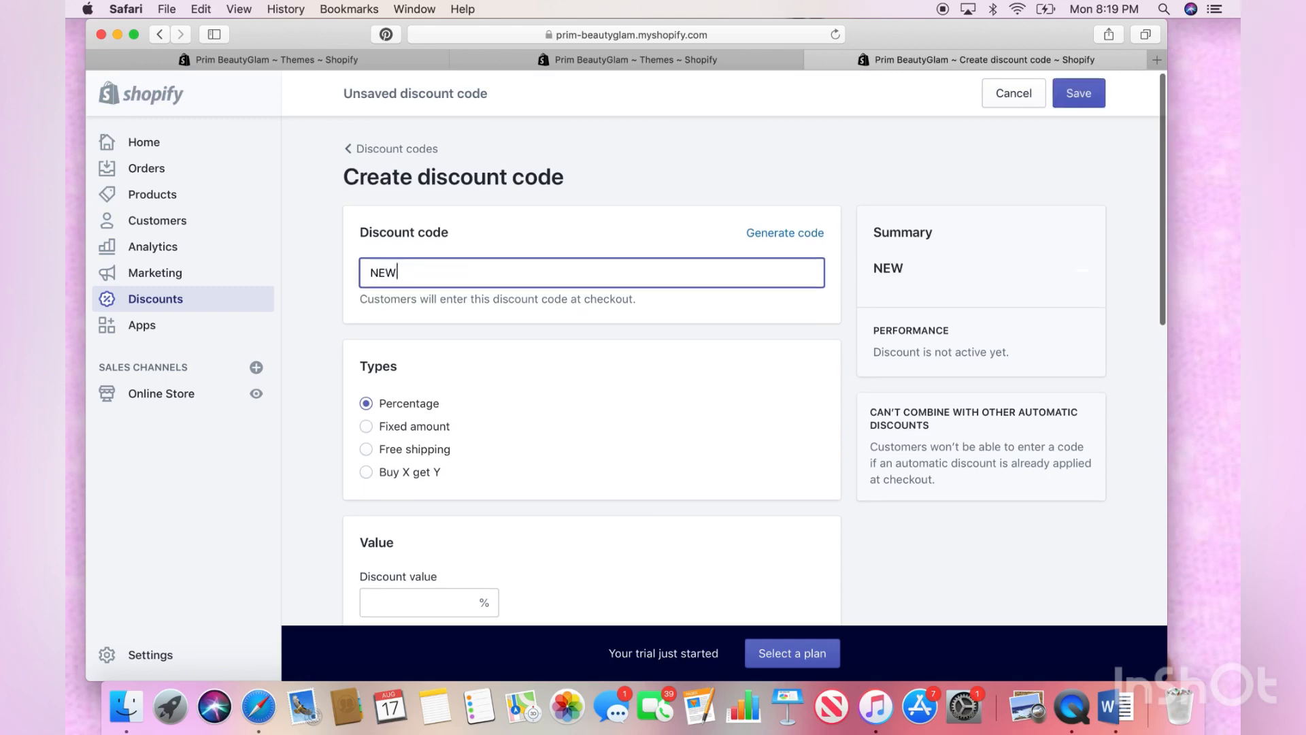
Set the percentage discount's value to 15%
scroll(583, 312, down, 3)
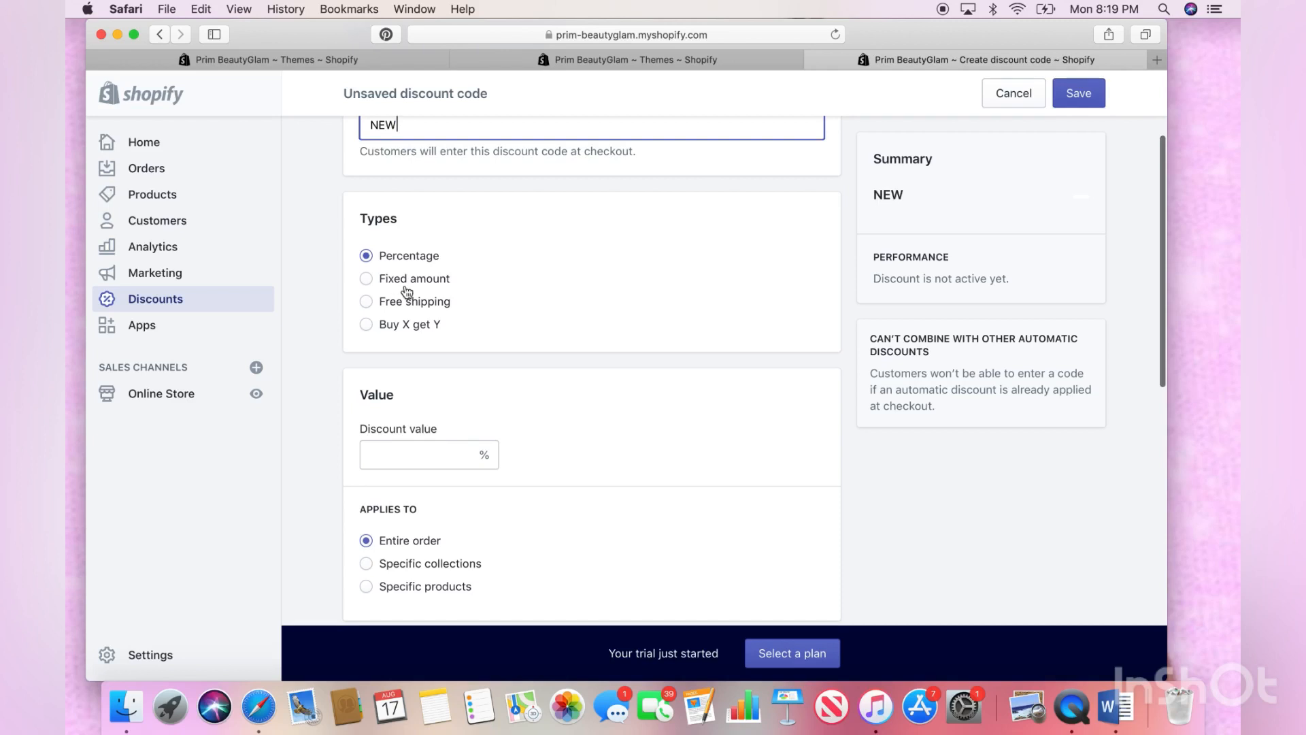
click(405, 459)
text(15)
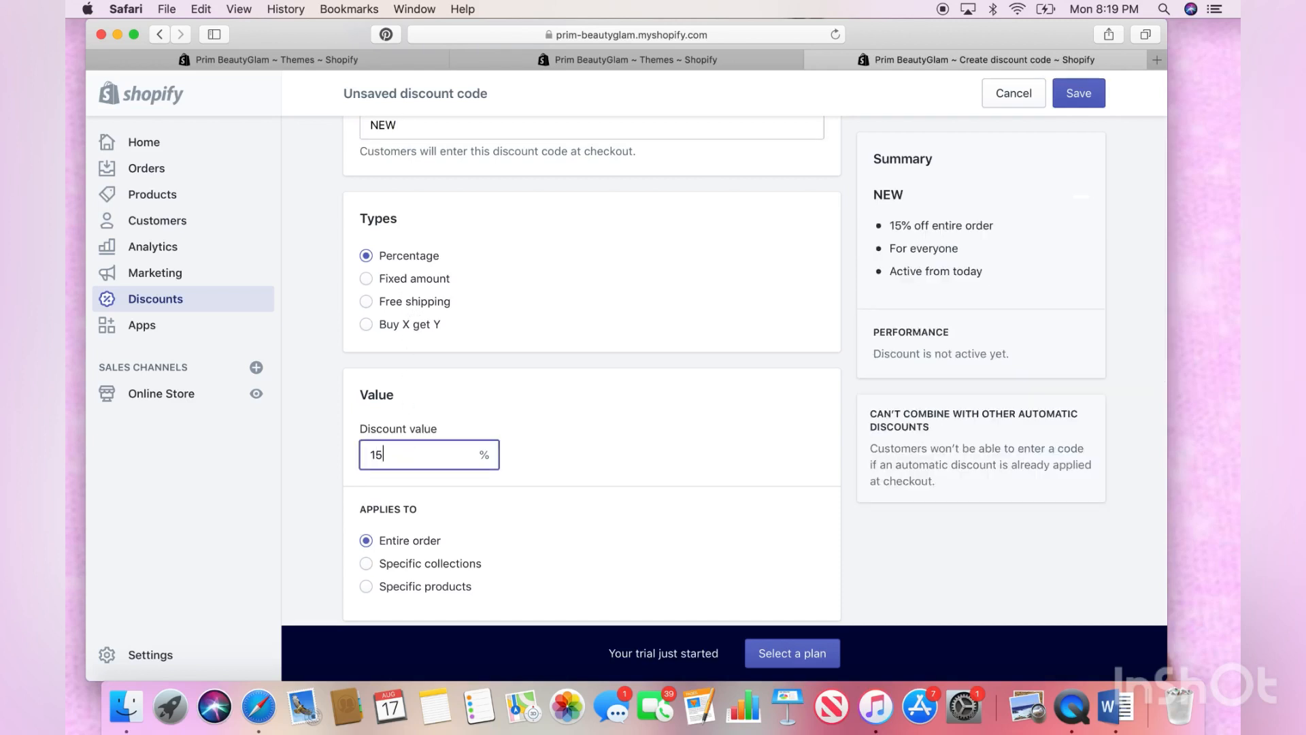
scroll(406, 459, down, 2)
scroll(423, 416, down, 2)
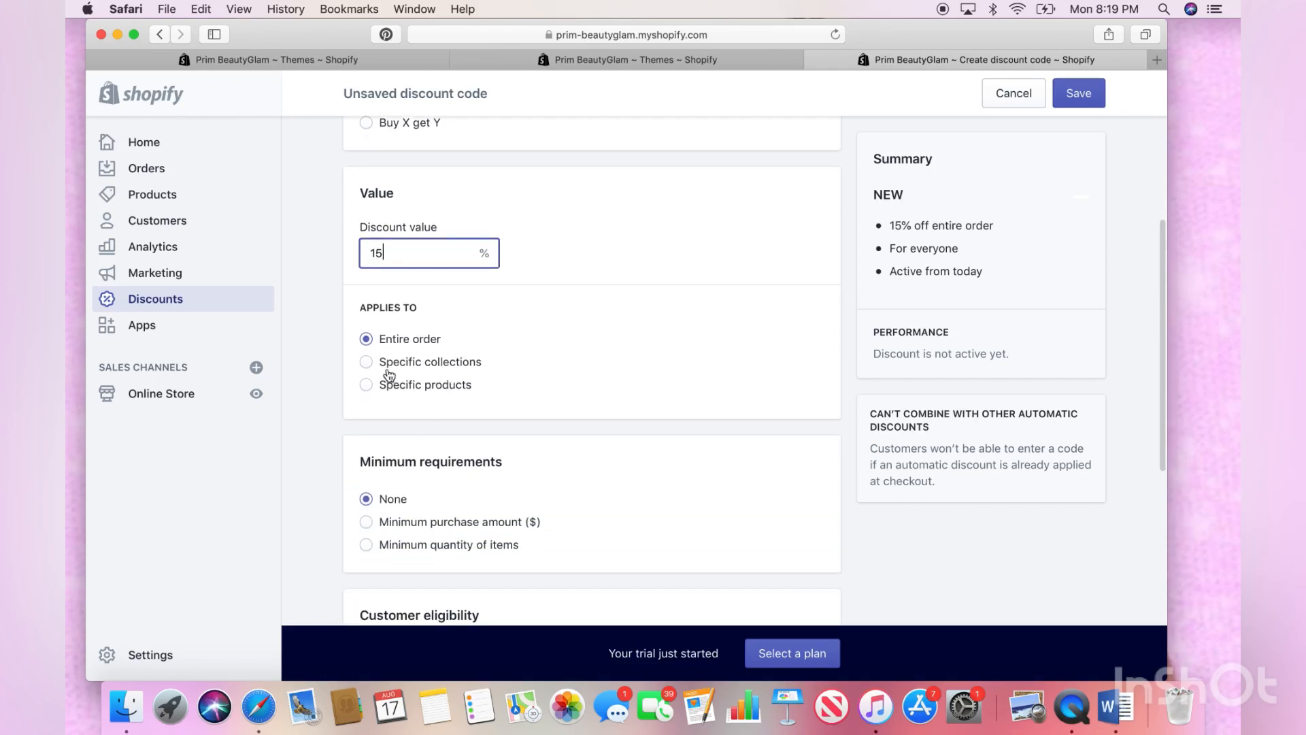
click(367, 362)
click(803, 419)
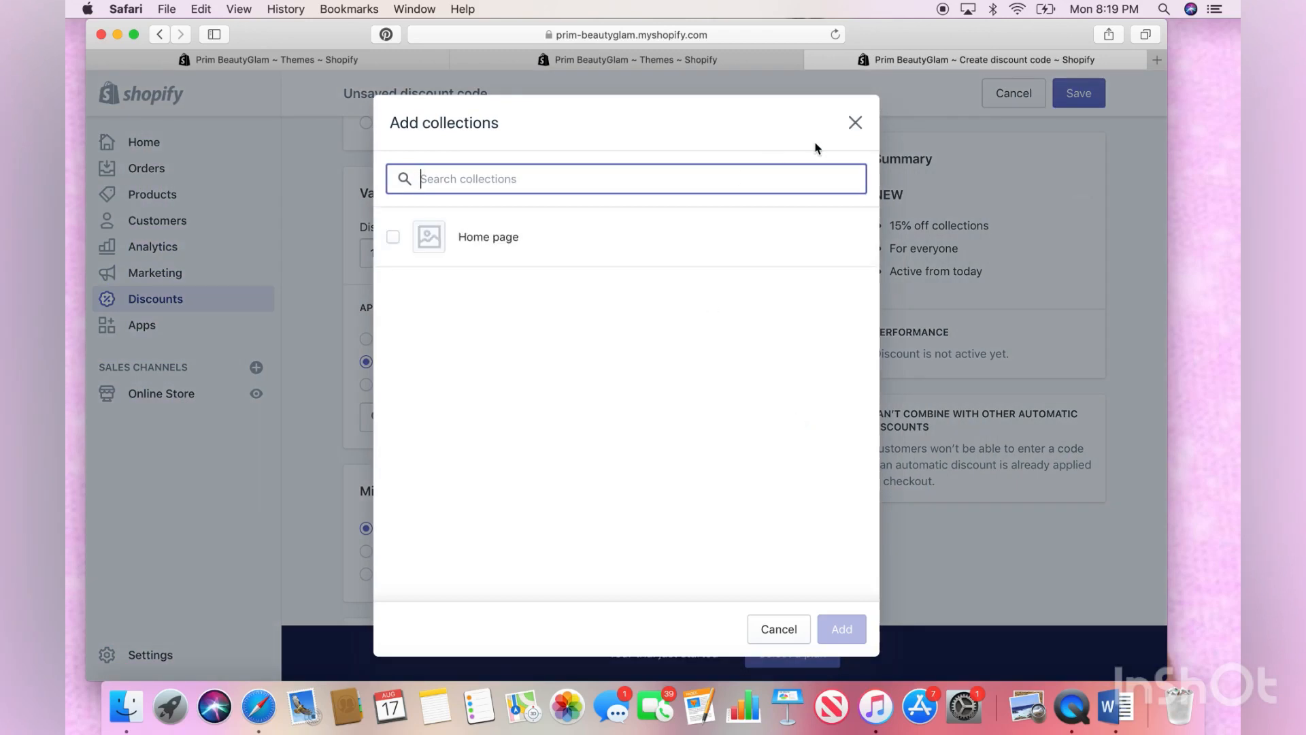
click(855, 123)
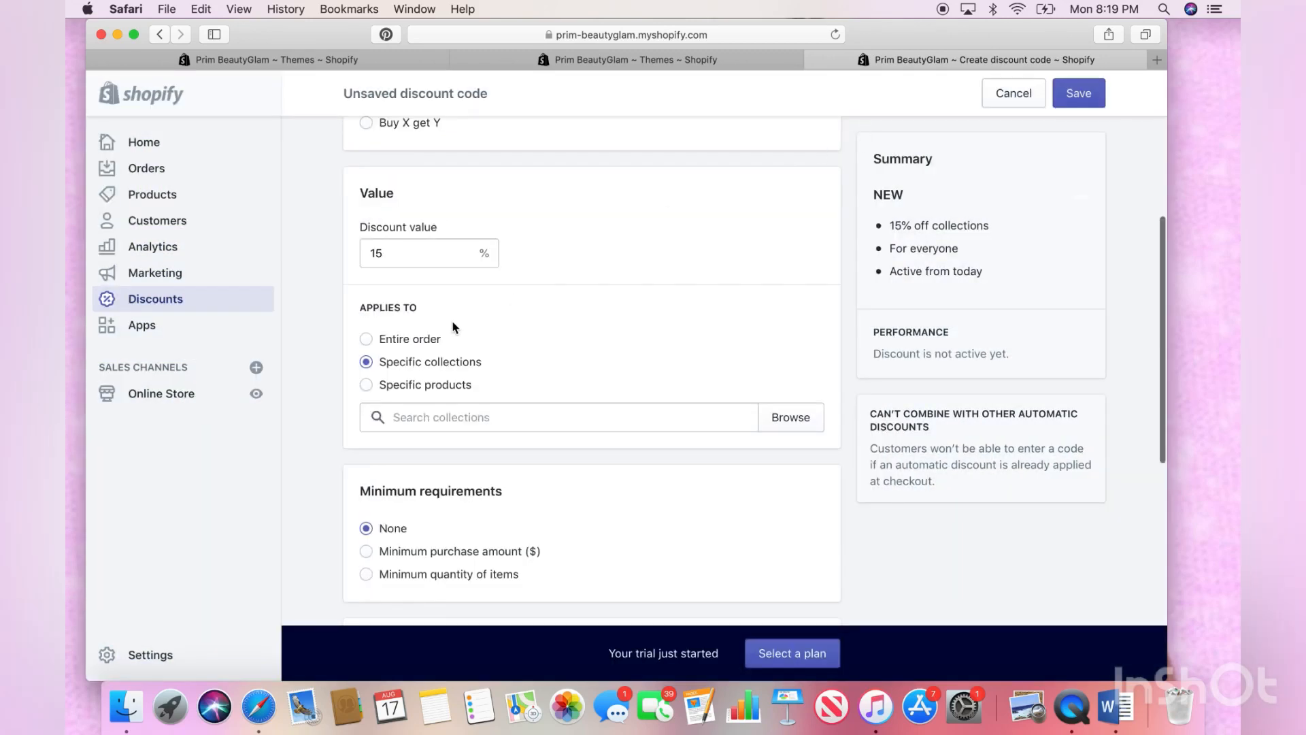
click(366, 339)
Review the discount's minimum requirements, customer eligibility, usage limits and active dates, and save the discount code
scroll(452, 388, down, 5)
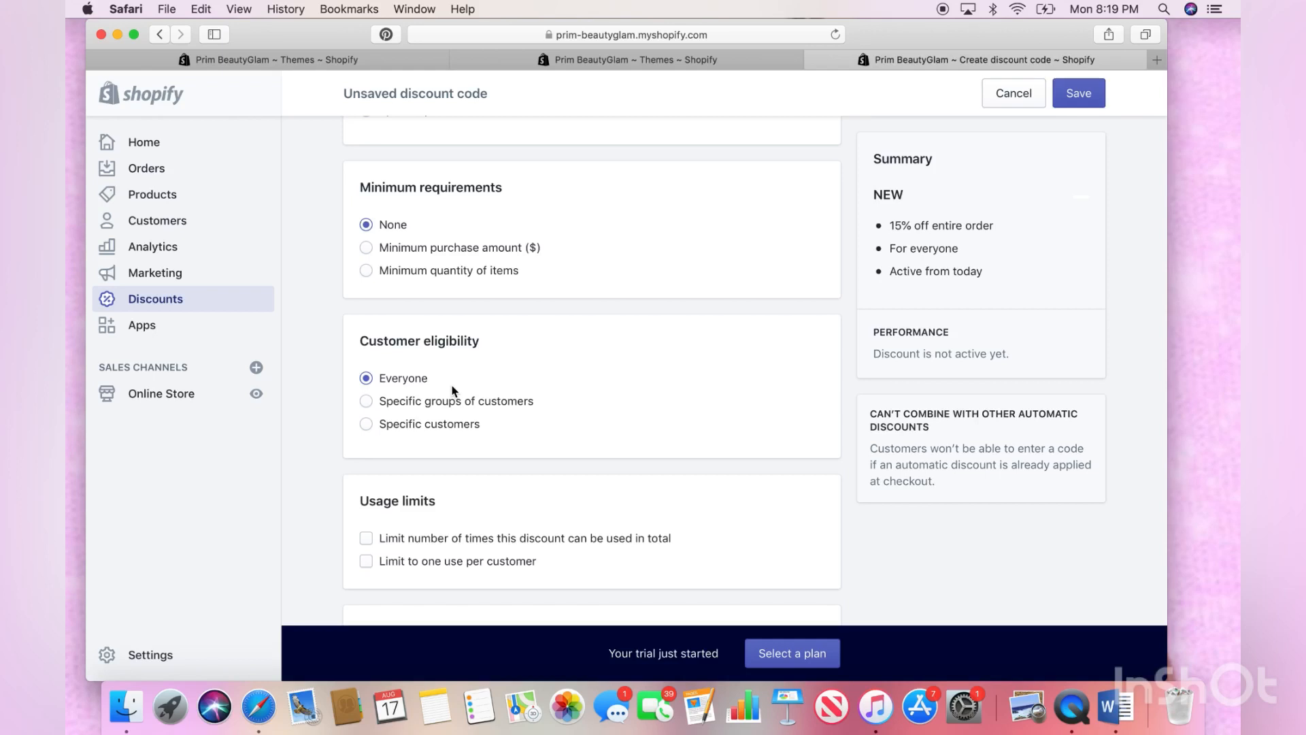
scroll(451, 385, down, 4)
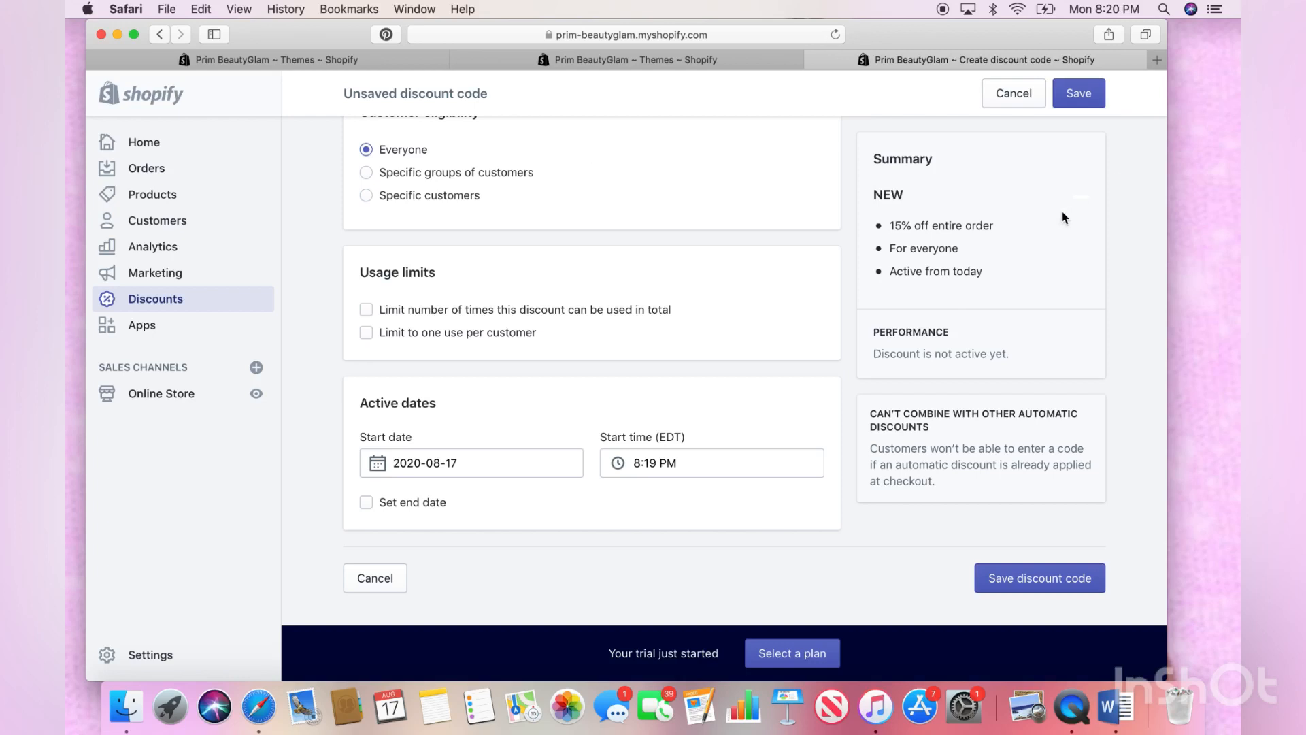
click(1082, 102)
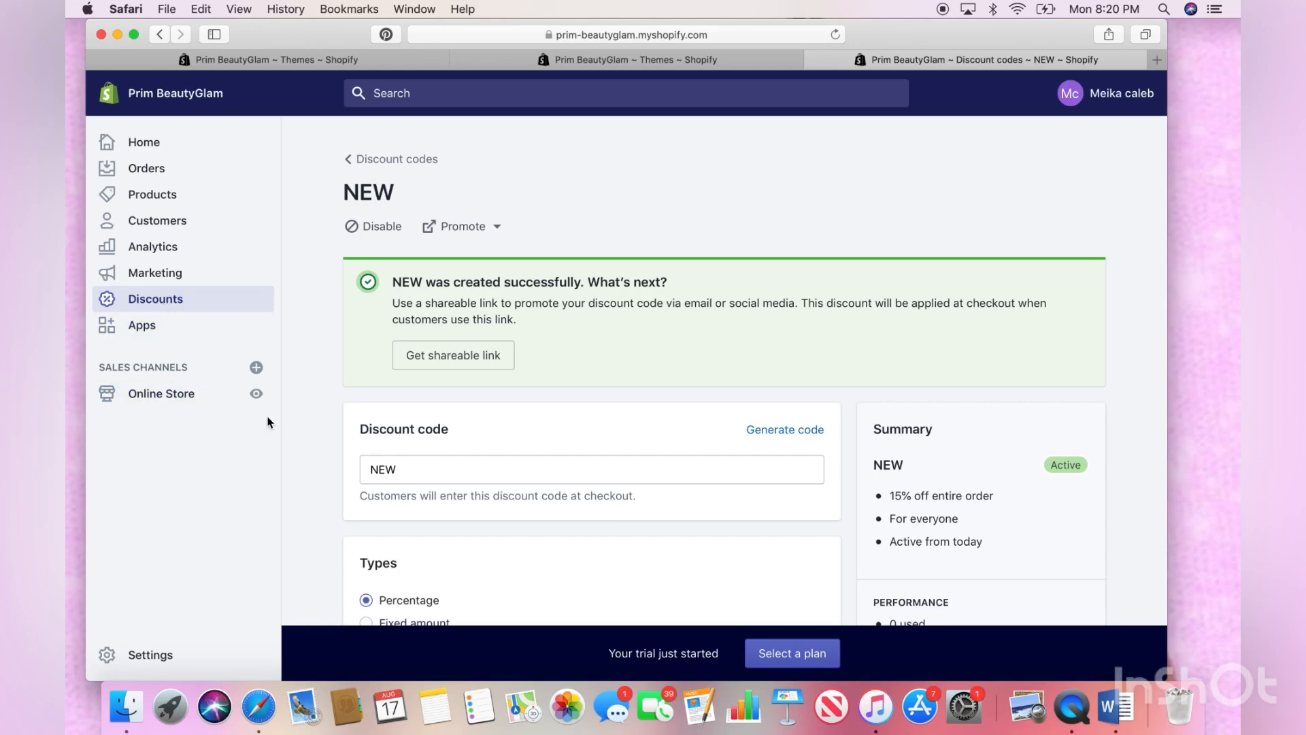
Open the store admin's Home page and look through its setup suggestions and getting-started cards
click(197, 153)
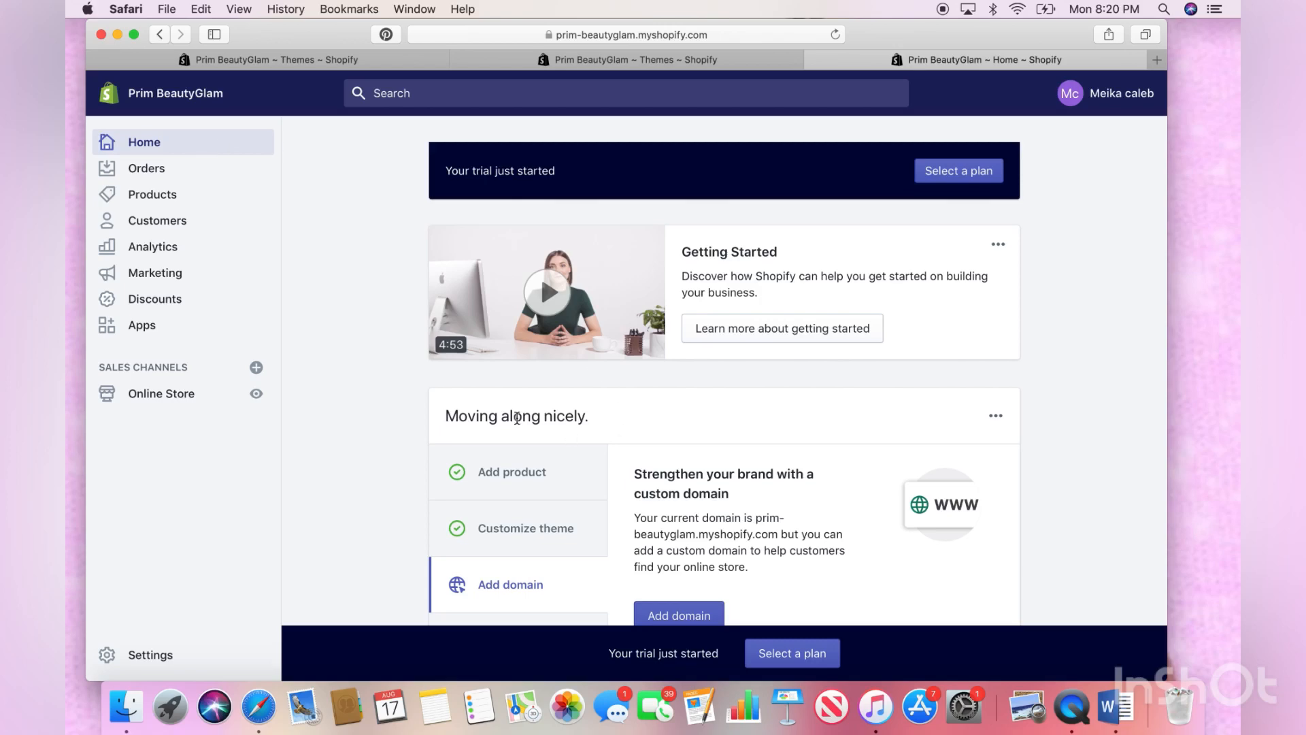
scroll(528, 452, down, 7)
scroll(528, 452, down, 9)
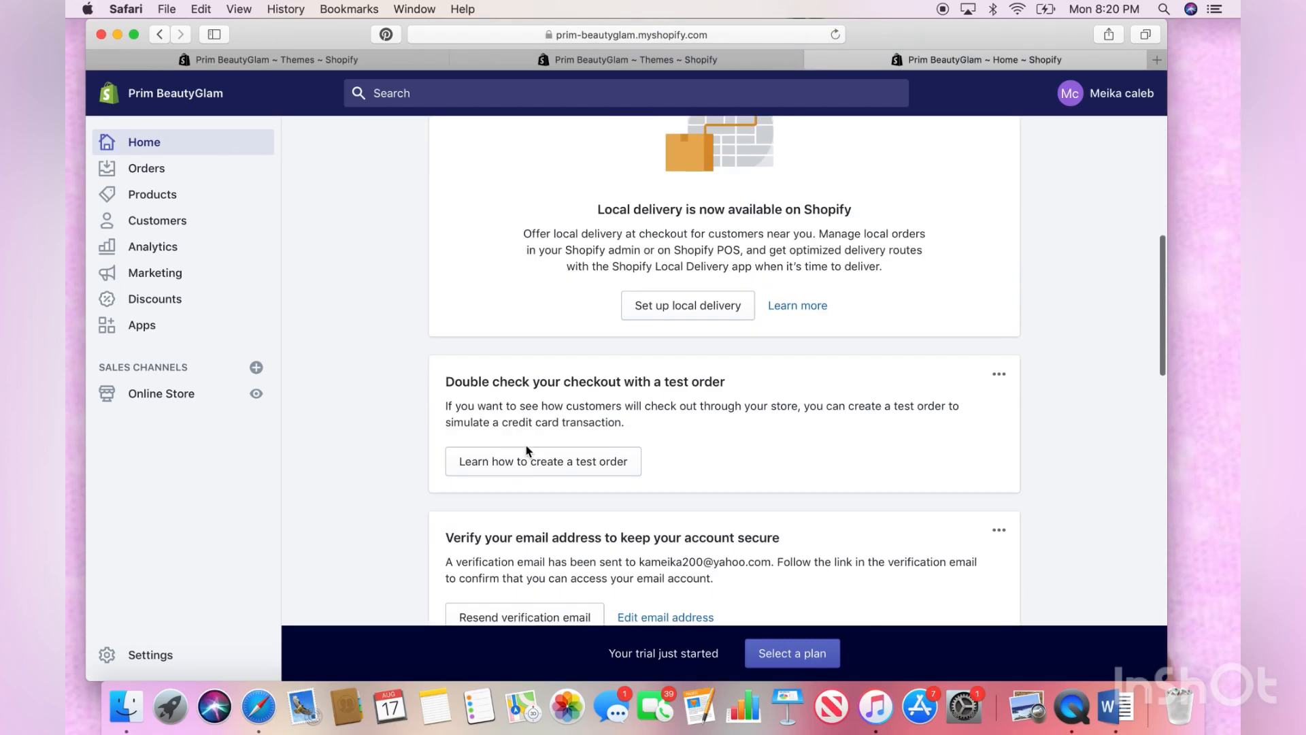
scroll(526, 445, down, 5)
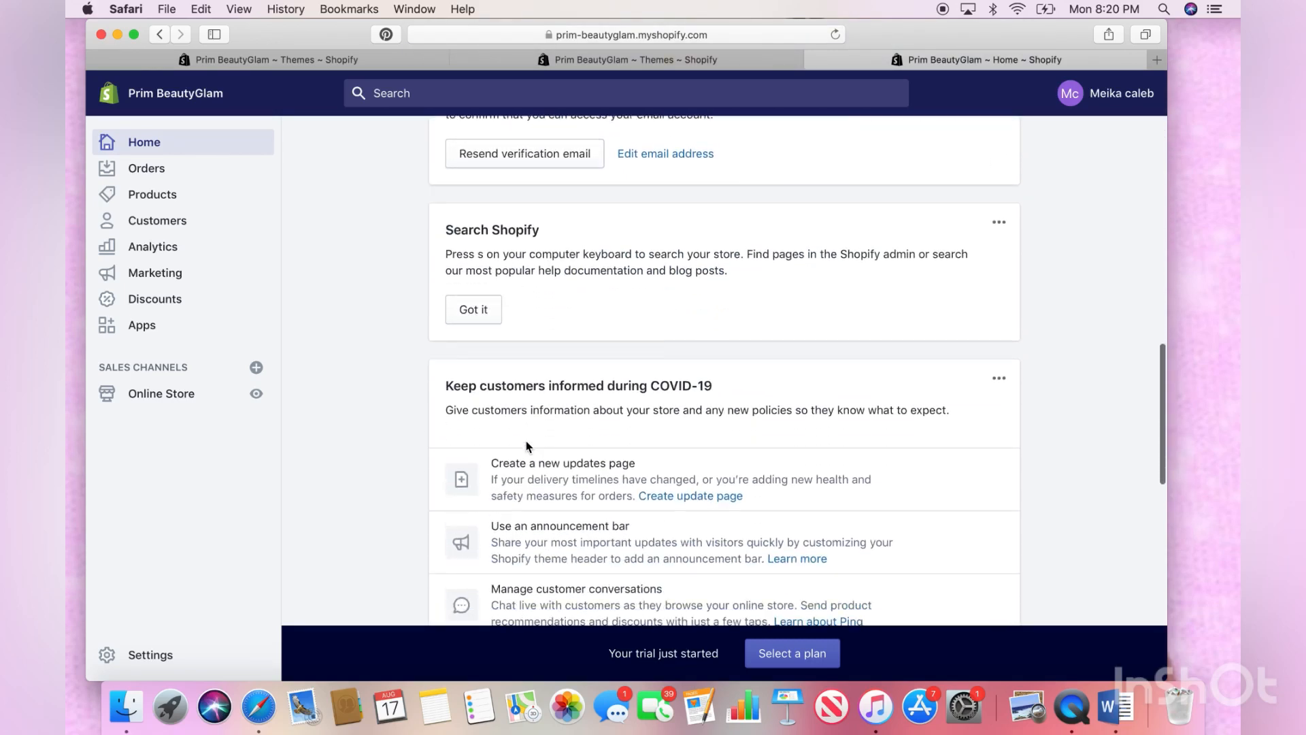
scroll(526, 441, down, 9)
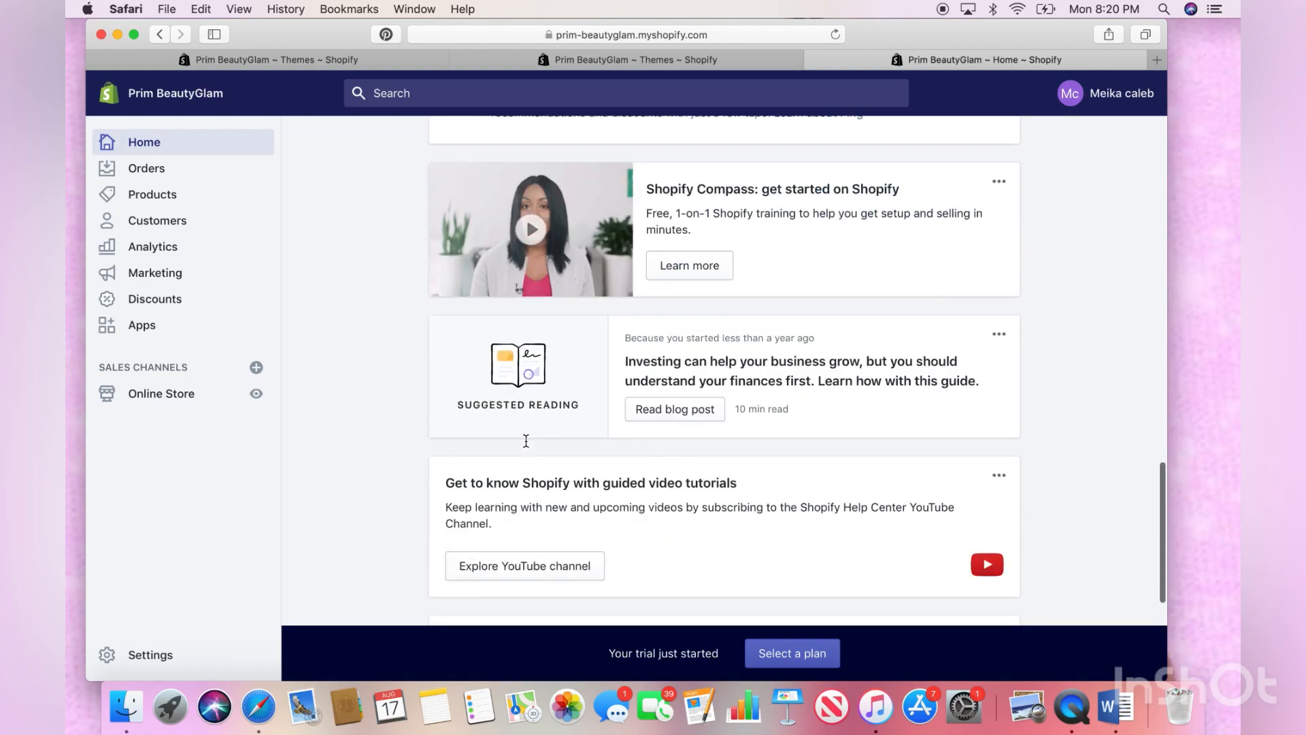
scroll(528, 446, up, 20)
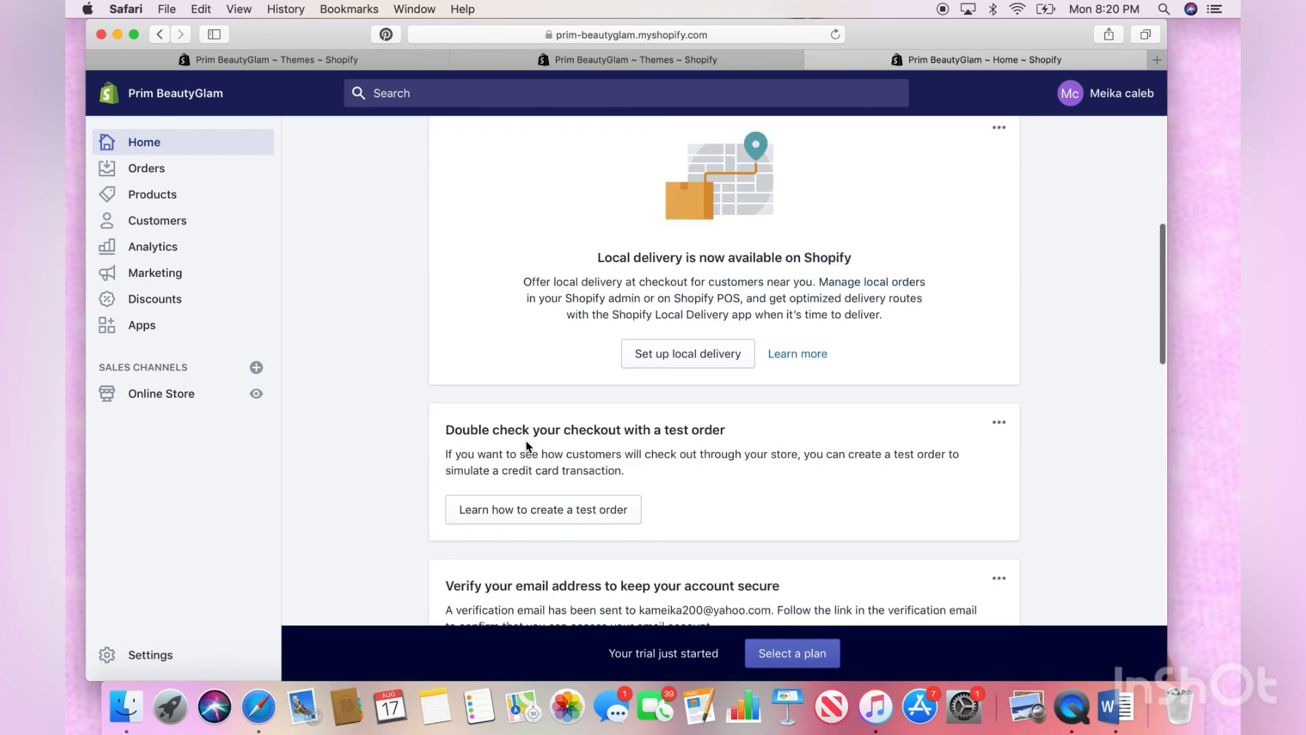